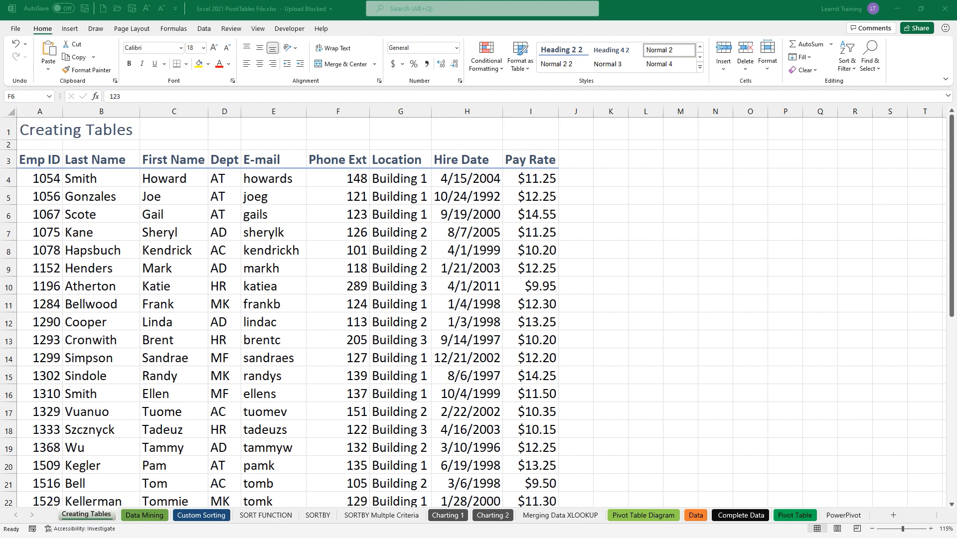
# - Draw a blank text box across columns L to R beside the employee table
pyautogui.click(74, 31)
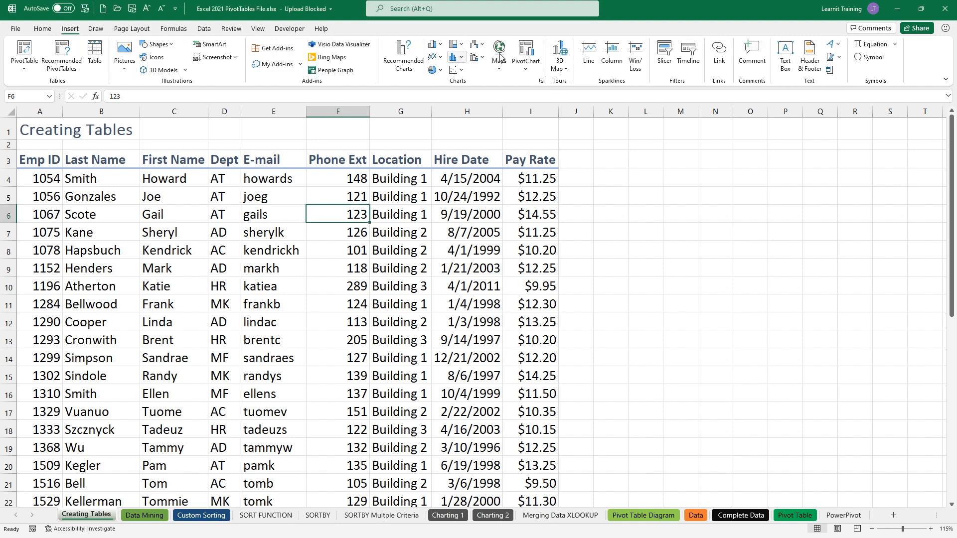
pyautogui.click(784, 53)
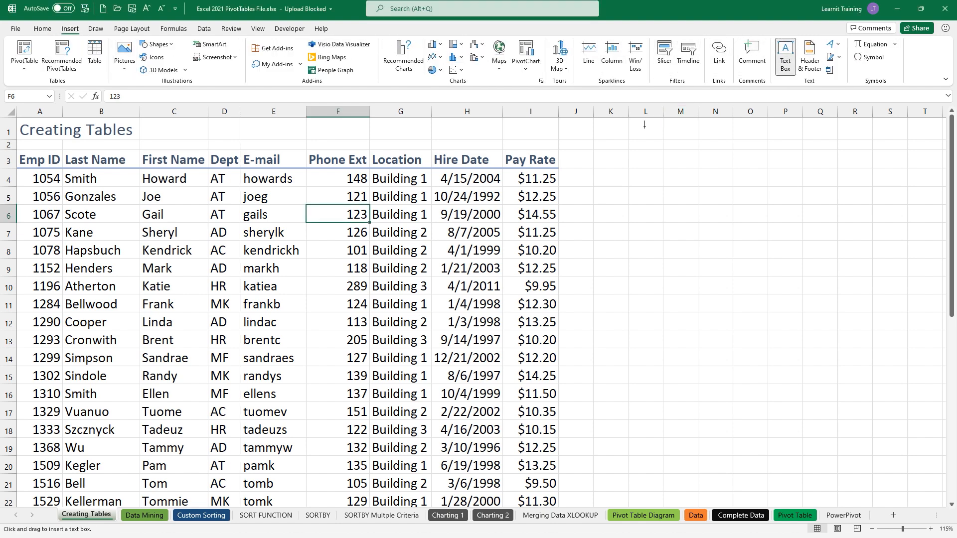
pyautogui.moveTo(626, 156); pyautogui.dragTo(861, 278)
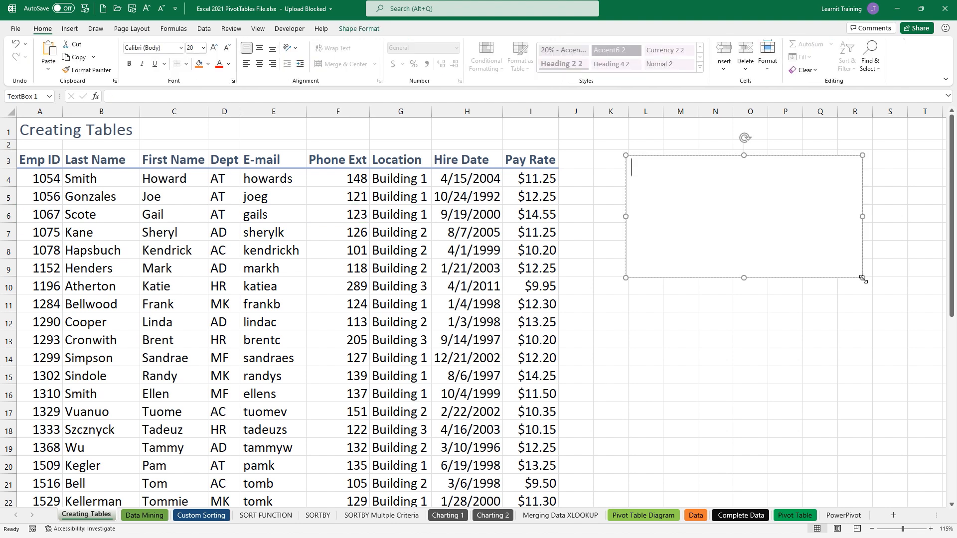
# - Type notes: 'Well defined List', 'Convert them to tables…', '1. headers (unique)', '2.Headers and data are unique'
pyautogui.write('Well defined List')
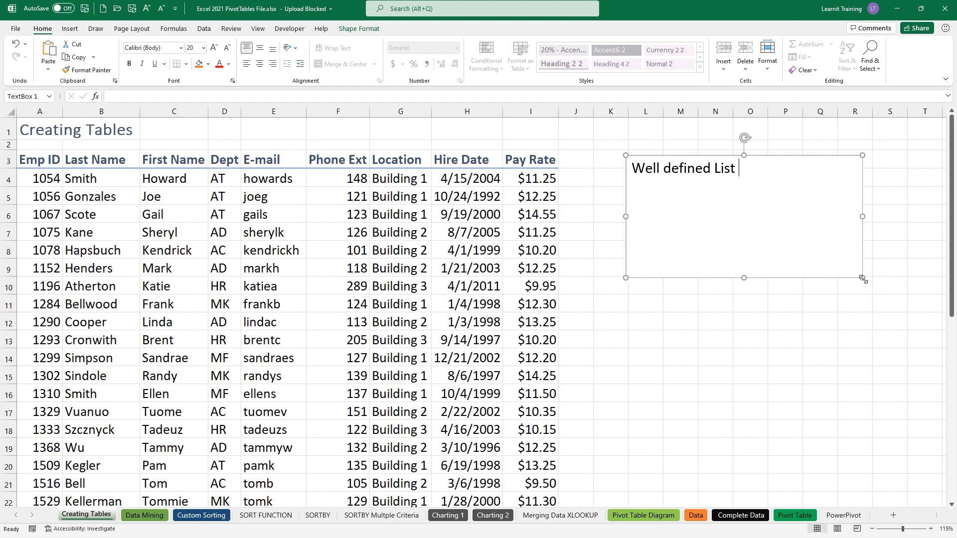
pyautogui.write('Convert them to tables ')
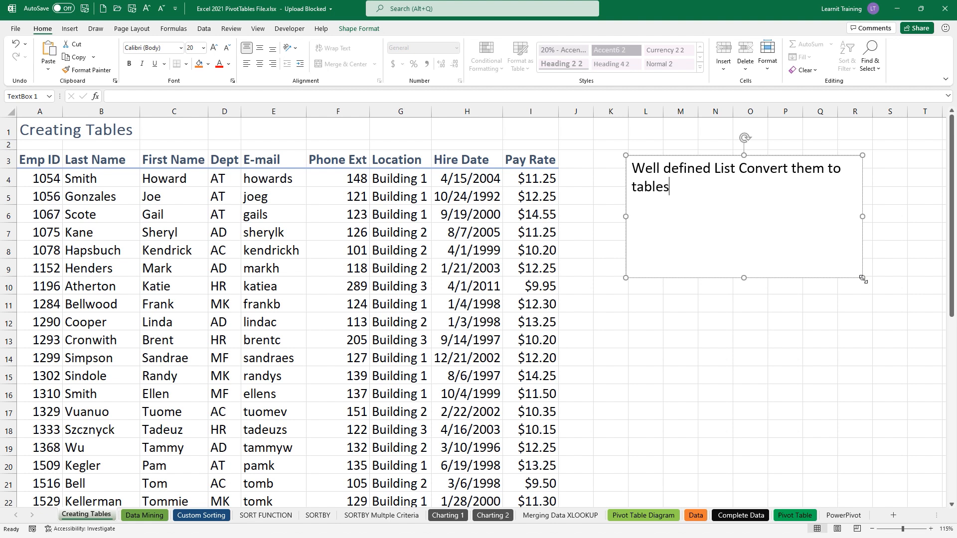
pyautogui.write('for extra features.')
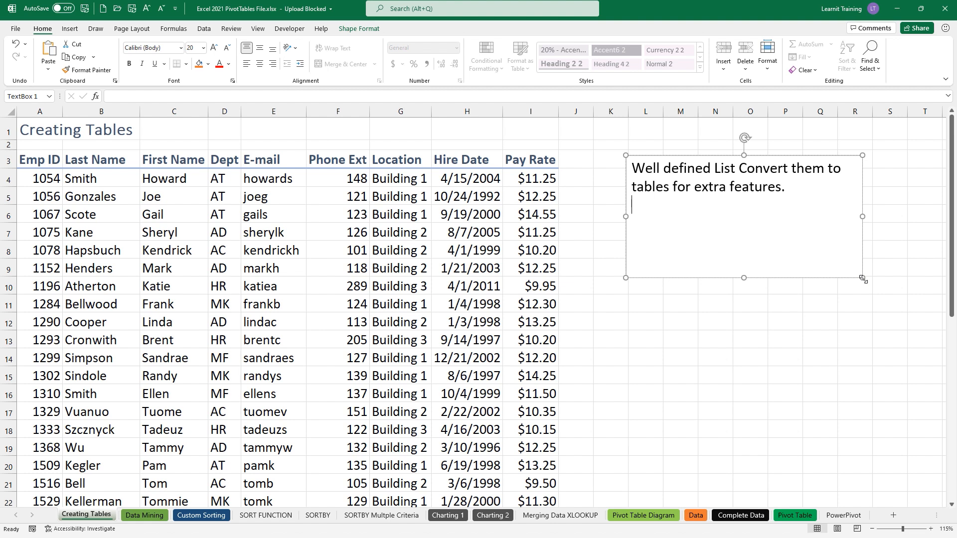
pyautogui.press('Return')
pyautogui.write('1. headers (unique')
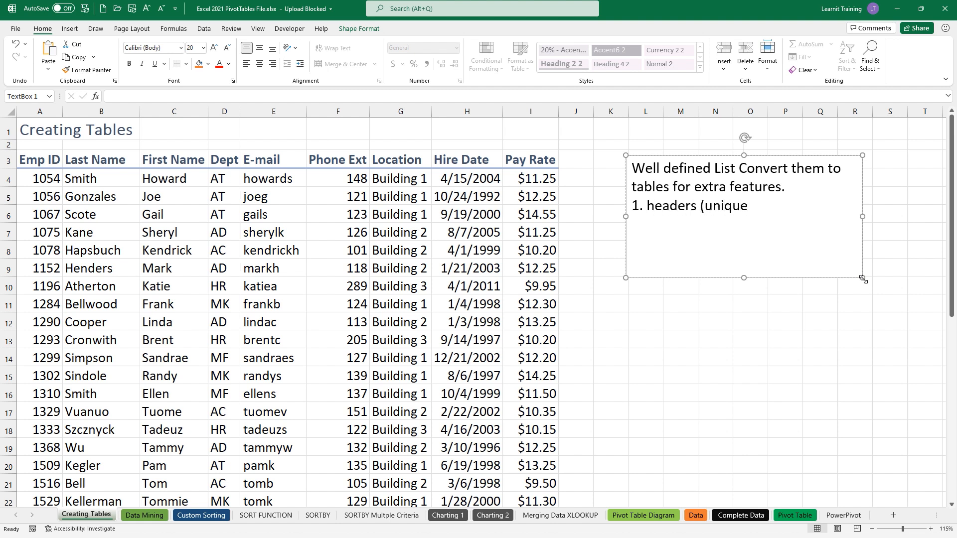
pyautogui.write(')')
pyautogui.press('Return')
pyautogui.write('2.Headers and data a')
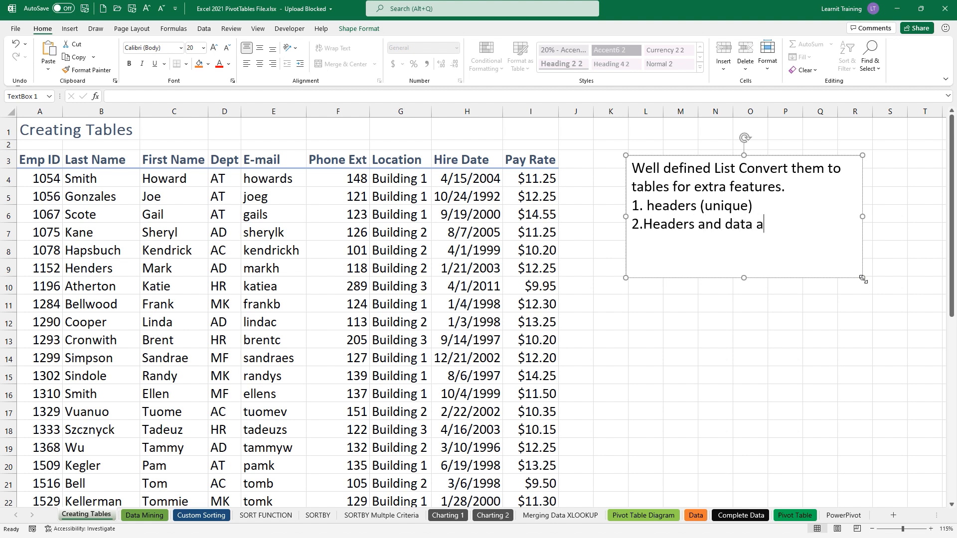
pyautogui.write('re unique')
pyautogui.moveTo(280, 232); pyautogui.dragTo(253, 160)
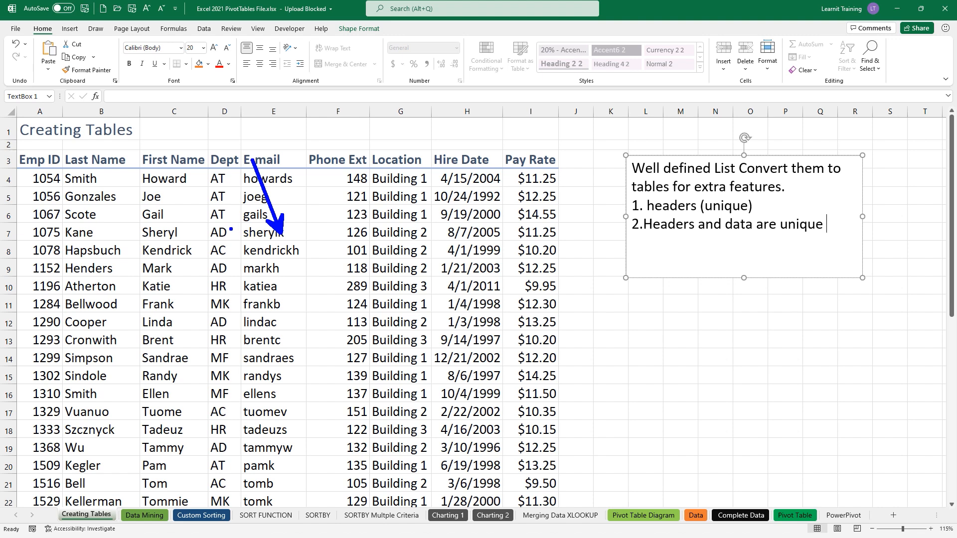
# - Add '3. Complete data set' as a new line at the end of the note
pyautogui.moveTo(231, 229); pyautogui.dragTo(230, 159)
pyautogui.moveTo(162, 201); pyautogui.dragTo(161, 170)
pyautogui.moveTo(387, 178); pyautogui.dragTo(380, 159)
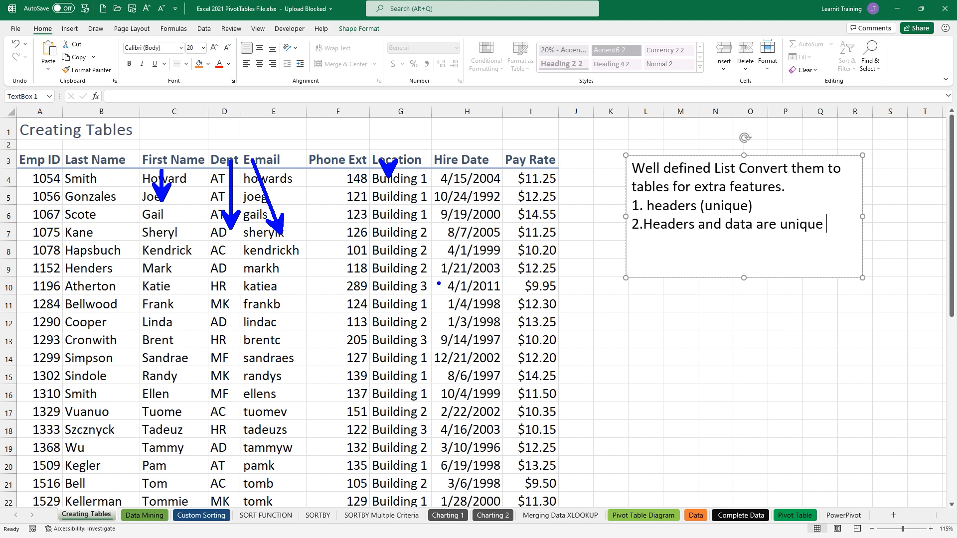
pyautogui.press('Escape')
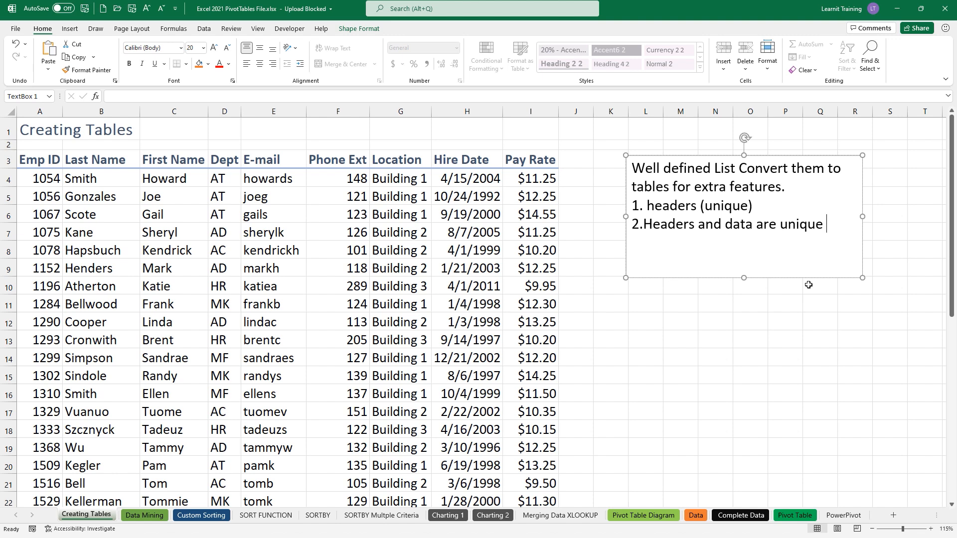
pyautogui.press('Return')
pyautogui.write('3. Complete data set')
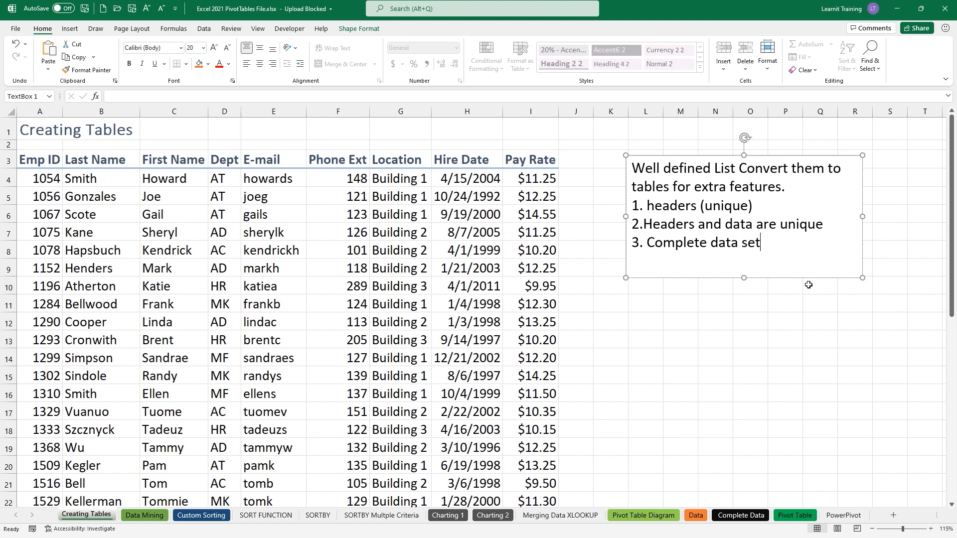
pyautogui.click(447, 110)
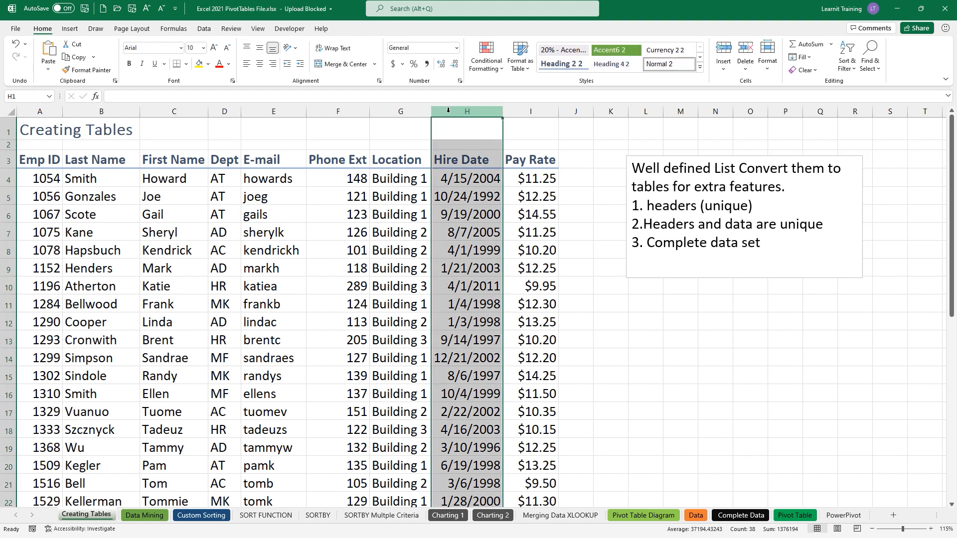
pyautogui.rightClick(448, 110)
pyautogui.click(479, 185)
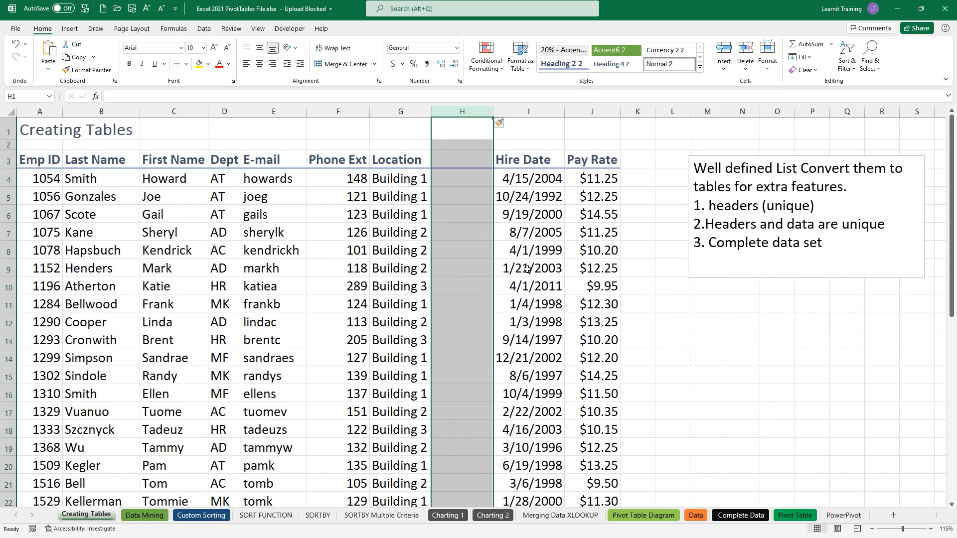
pyautogui.moveTo(708, 243); pyautogui.dragTo(822, 242)
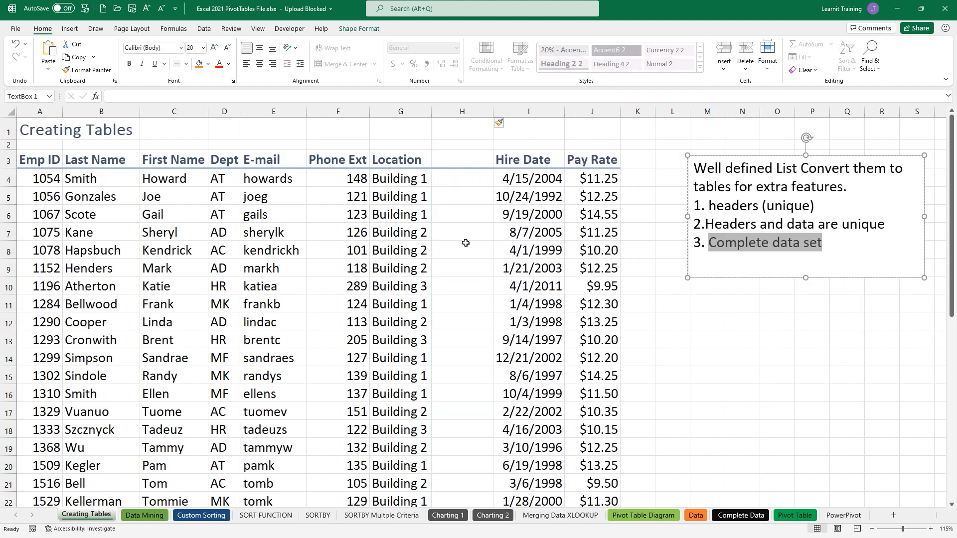
pyautogui.click(44, 161)
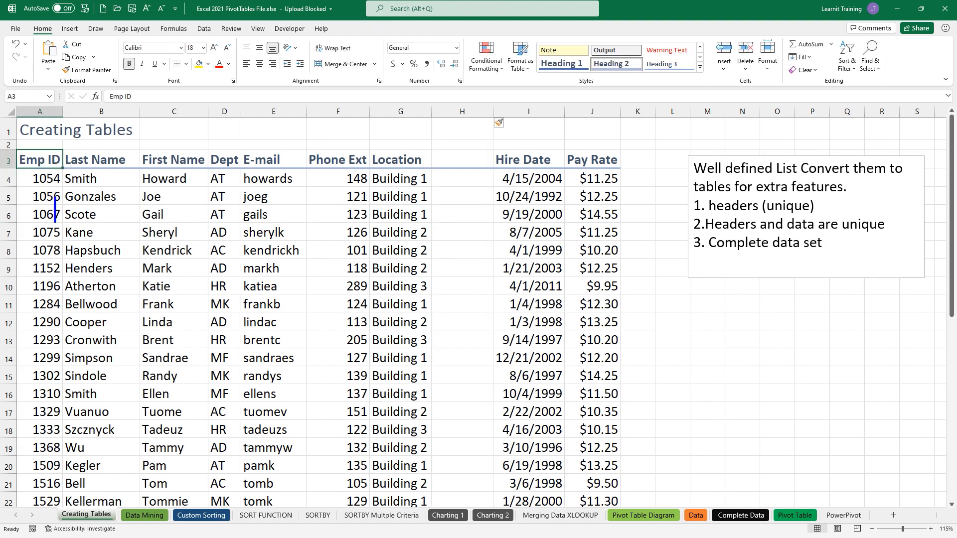
pyautogui.write('CTRL A')
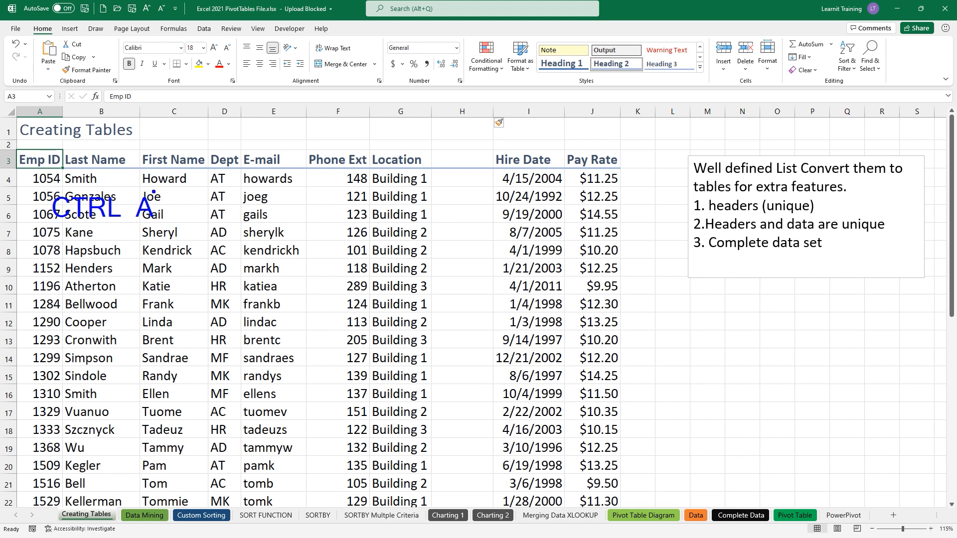
pyautogui.press('Escape')
pyautogui.hotkey('ctrl', 'a')
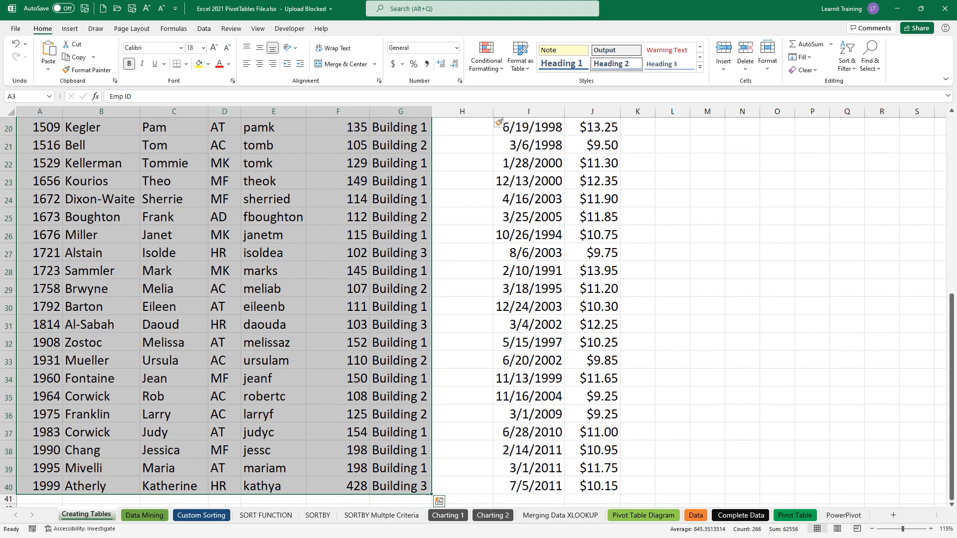
pyautogui.hotkey('ctrl', '2')
pyautogui.moveTo(527, 229); pyautogui.dragTo(491, 212)
pyautogui.moveTo(444, 314); pyautogui.dragTo(460, 324)
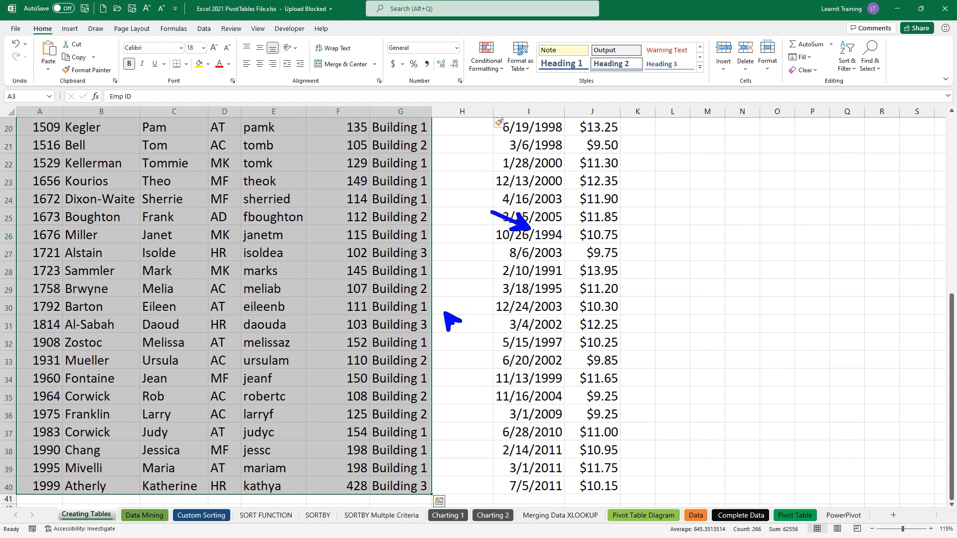
pyautogui.press('Escape')
pyautogui.scroll(7, 464, 406)
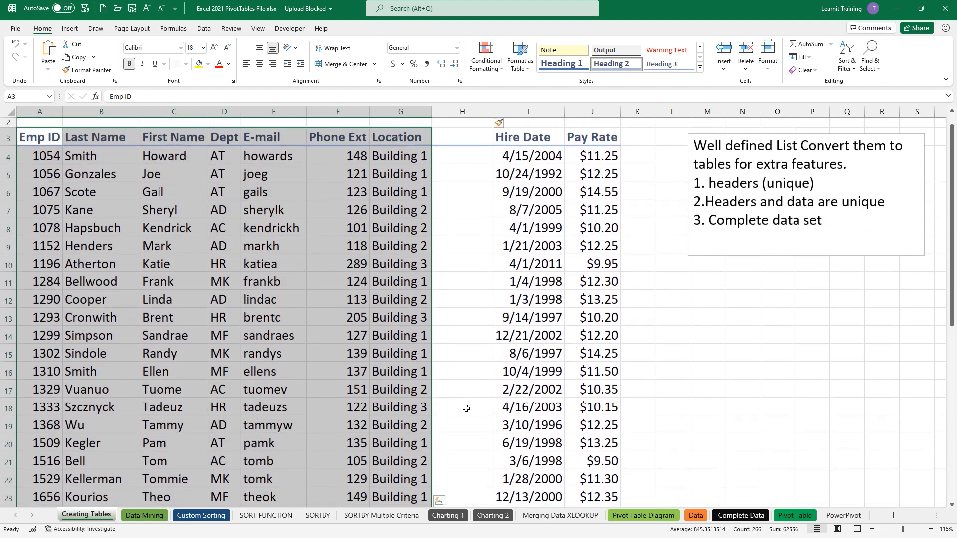
pyautogui.click(469, 112)
pyautogui.rightClick(471, 112)
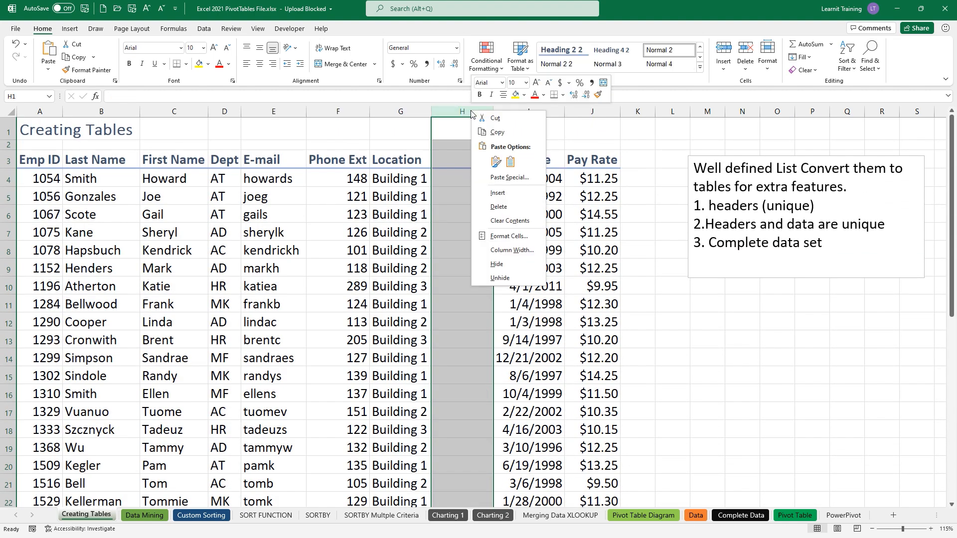
pyautogui.click(534, 206)
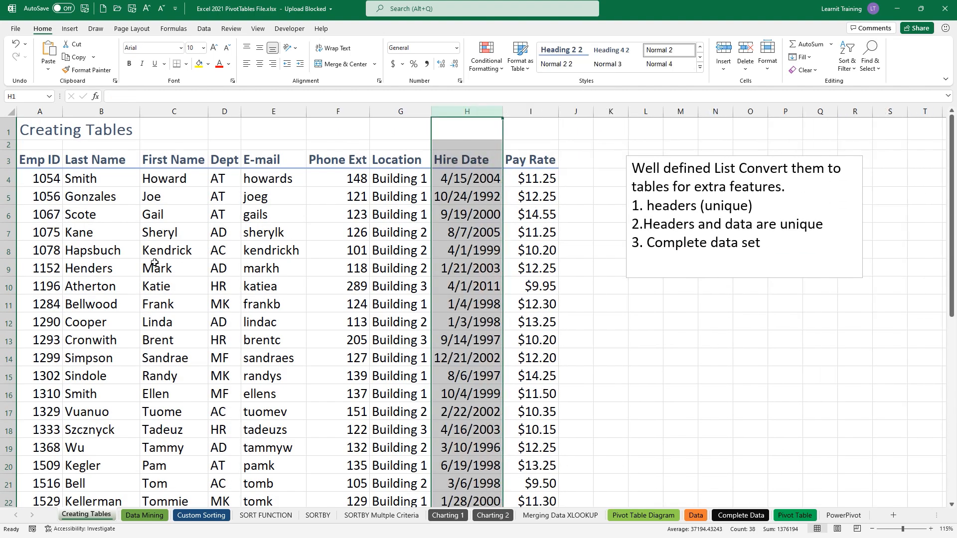
pyautogui.click(9, 234)
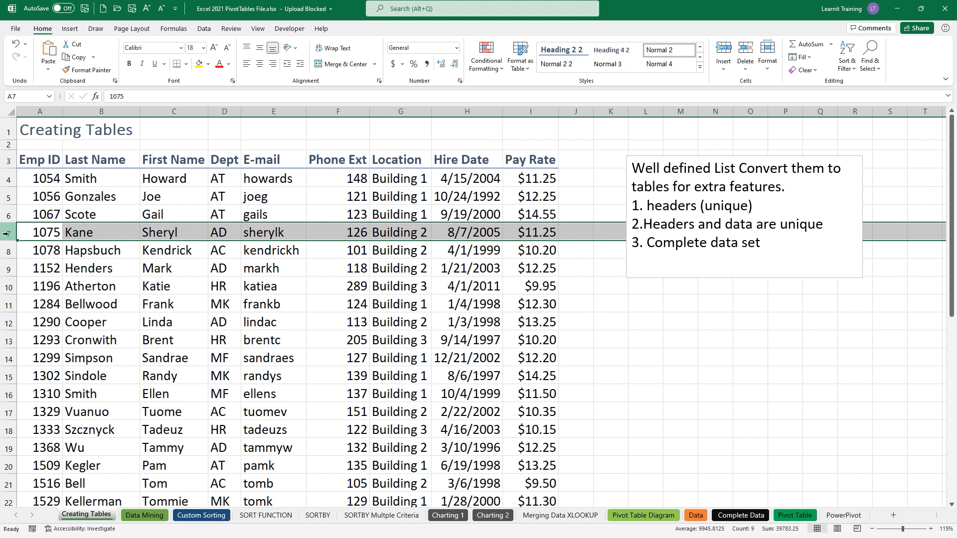
pyautogui.press('Delete')
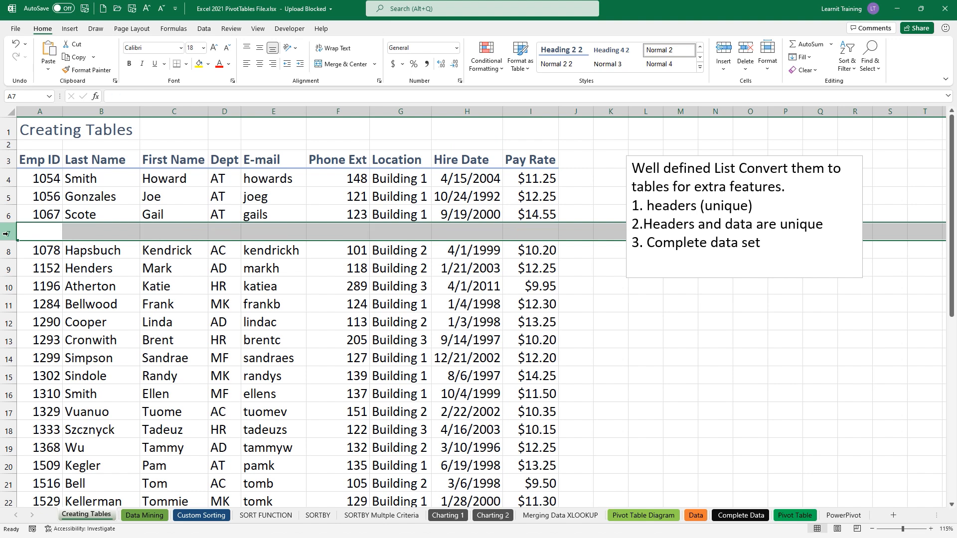
pyautogui.click(30, 185)
pyautogui.hotkey('ctrl', 'a')
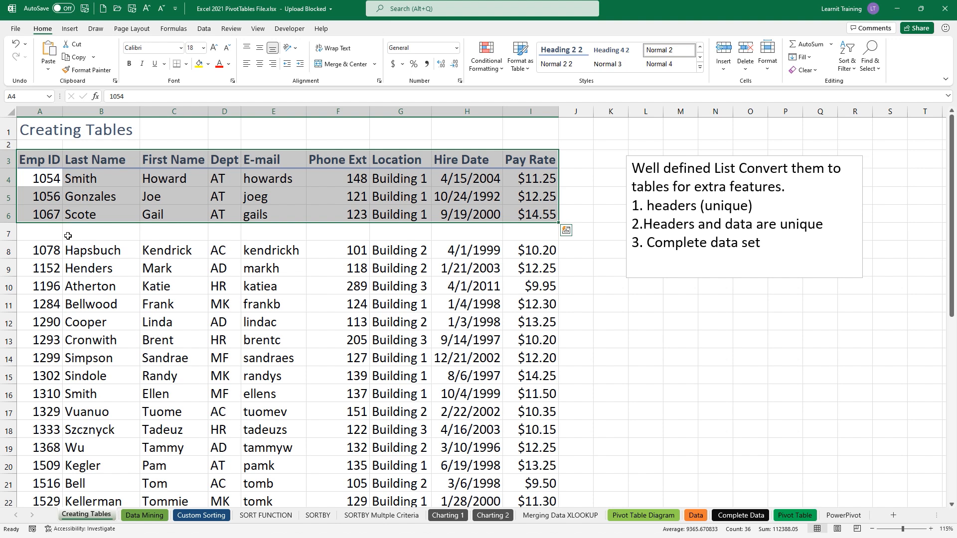
pyautogui.hotkey('ctrl', 'z')
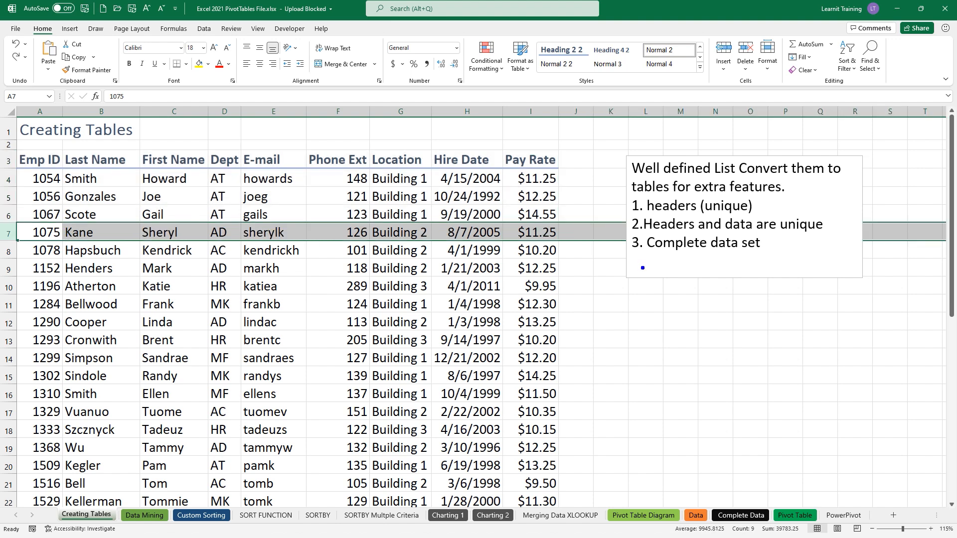
pyautogui.moveTo(630, 252); pyautogui.dragTo(765, 253)
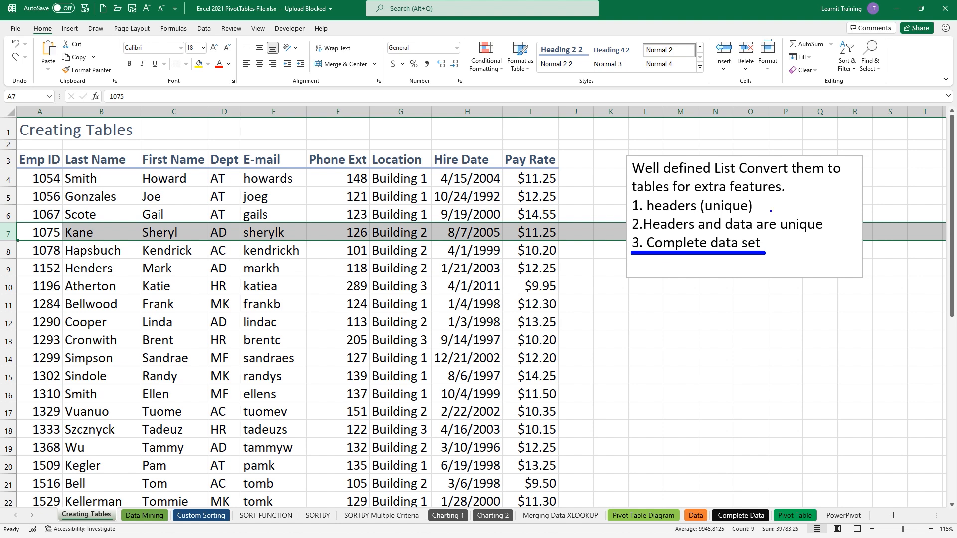
pyautogui.moveTo(626, 198); pyautogui.dragTo(678, 198)
pyautogui.press('Escape')
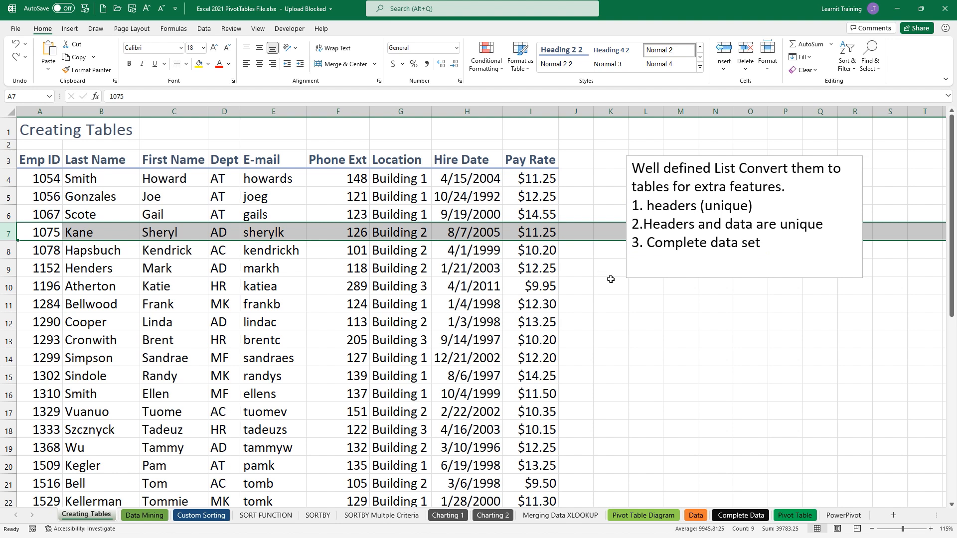
pyautogui.moveTo(759, 243); pyautogui.dragTo(606, 205)
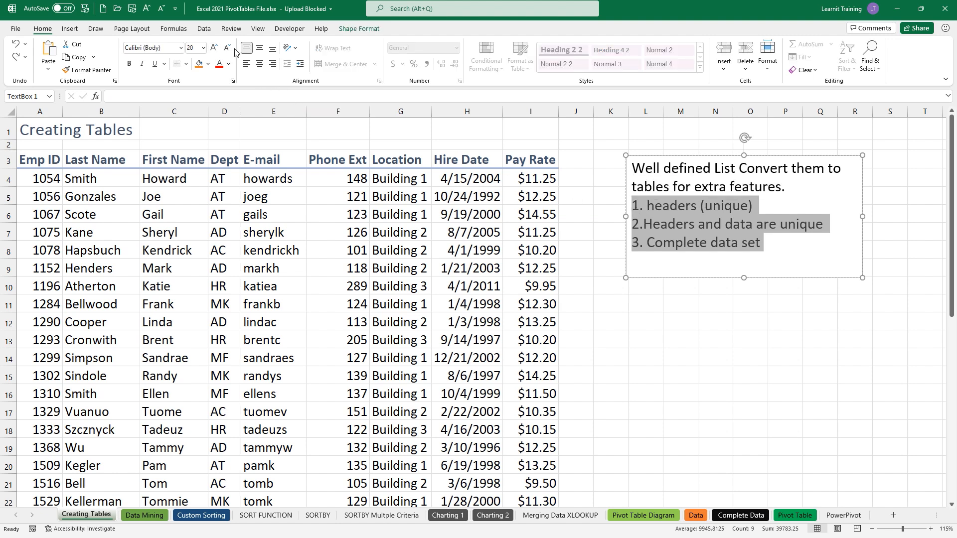
# - Recolour the numbered lines and add a fourth line 'INSERT a Table -> PivotTables'
pyautogui.click(229, 64)
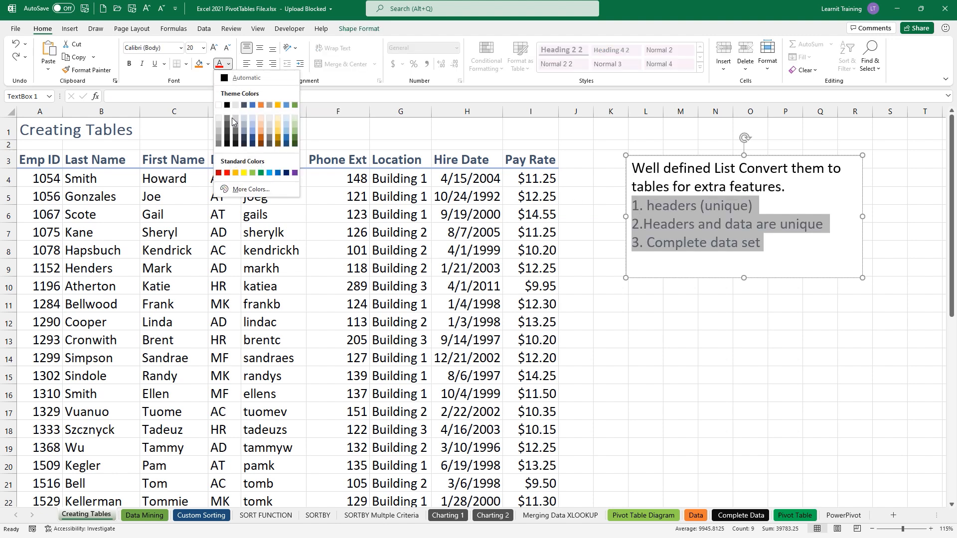
pyautogui.click(230, 130)
pyautogui.click(771, 252)
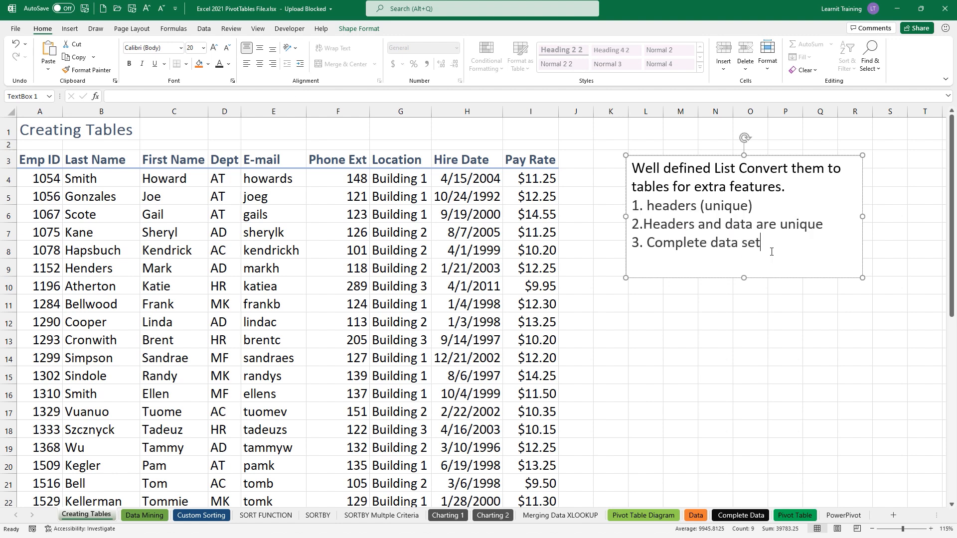
pyautogui.press('Return')
pyautogui.write('INSERT a Table')
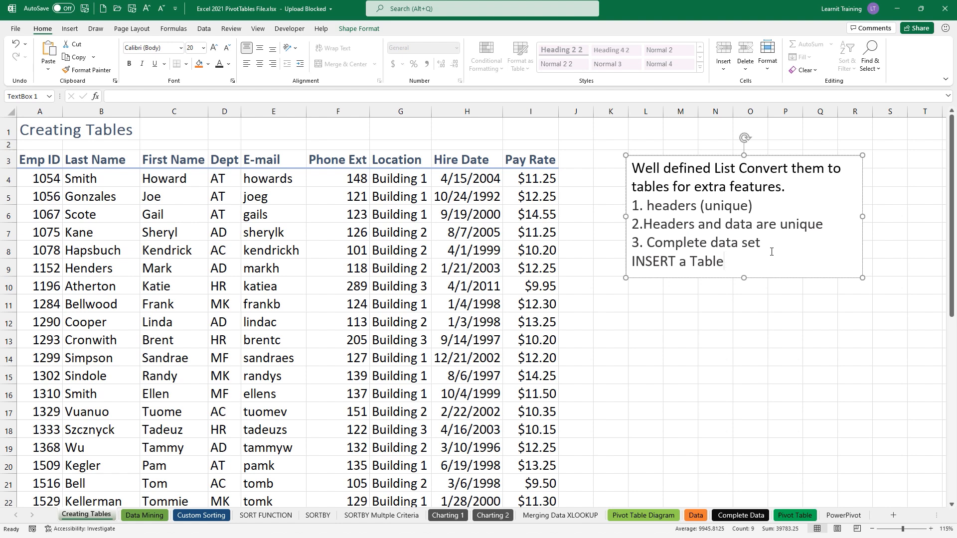
pyautogui.write('-> PivotTables')
# - Colour the word 'Pivot' red in the note's last line
pyautogui.doubleClick(818, 261)
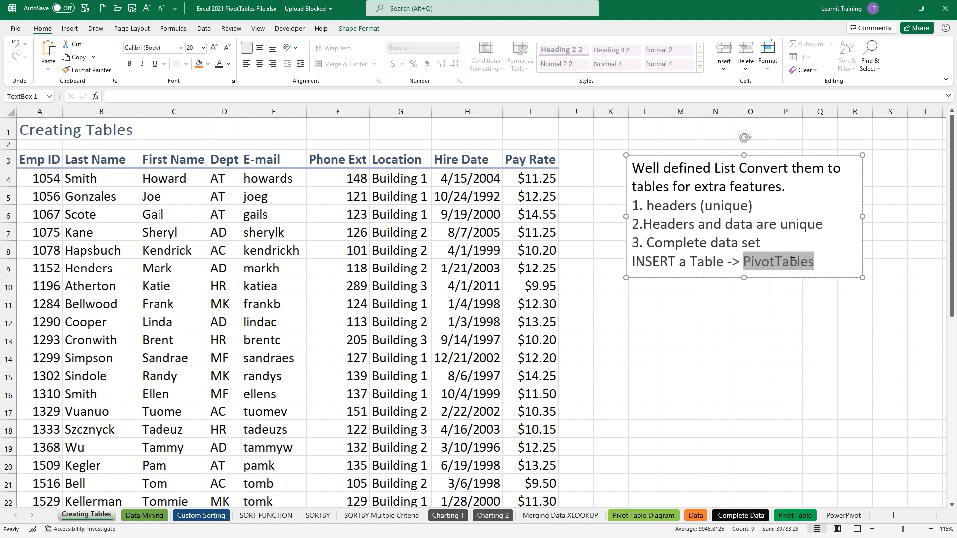
pyautogui.click(775, 262)
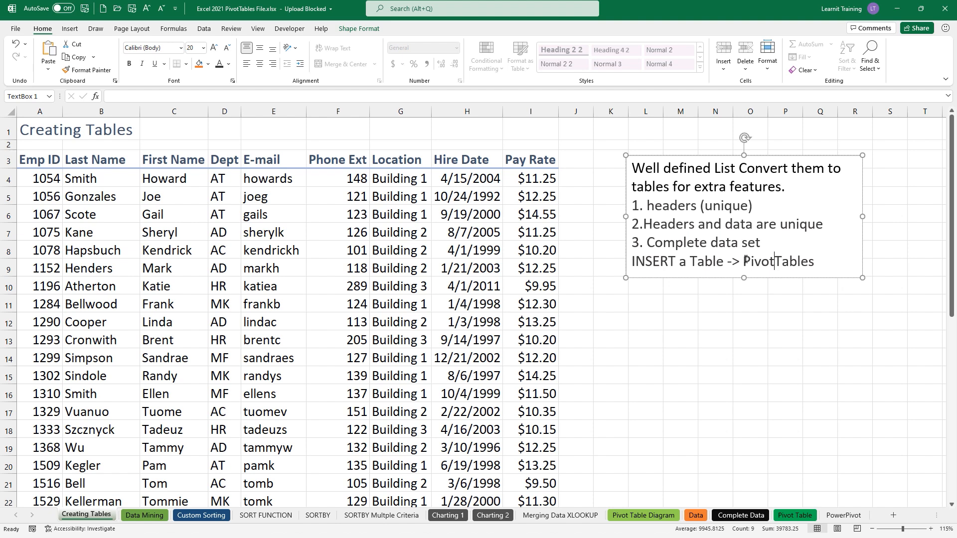
pyautogui.moveTo(744, 261); pyautogui.dragTo(774, 261)
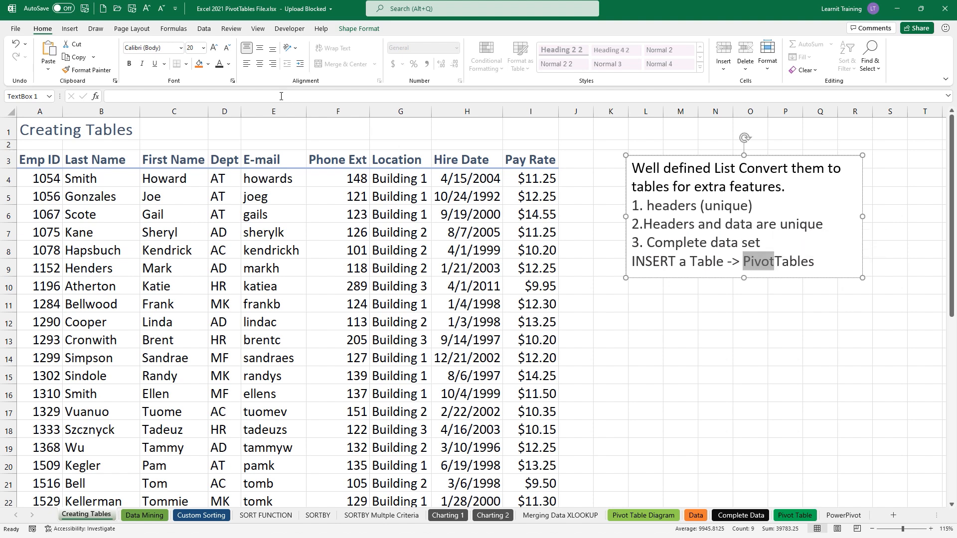
pyautogui.click(228, 64)
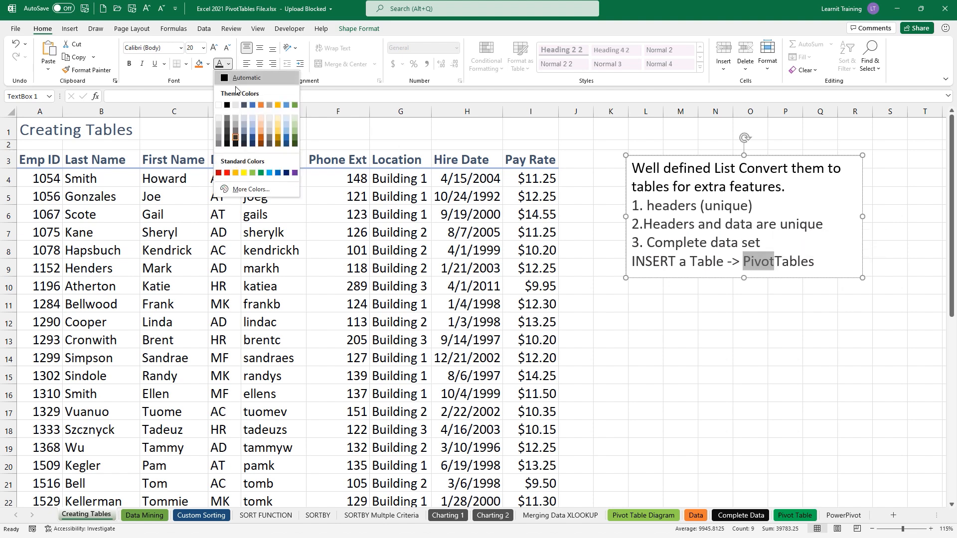
pyautogui.click(227, 173)
pyautogui.click(620, 320)
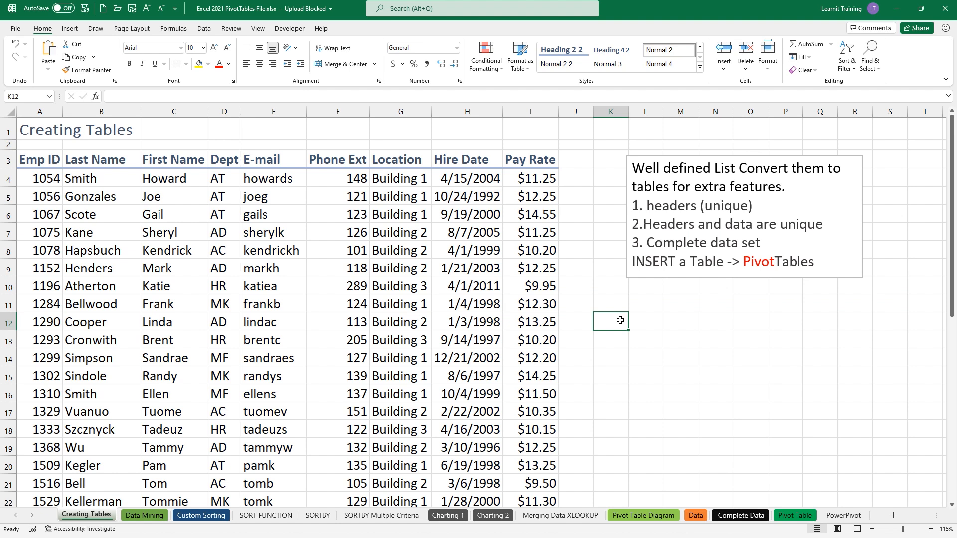
pyautogui.click(274, 252)
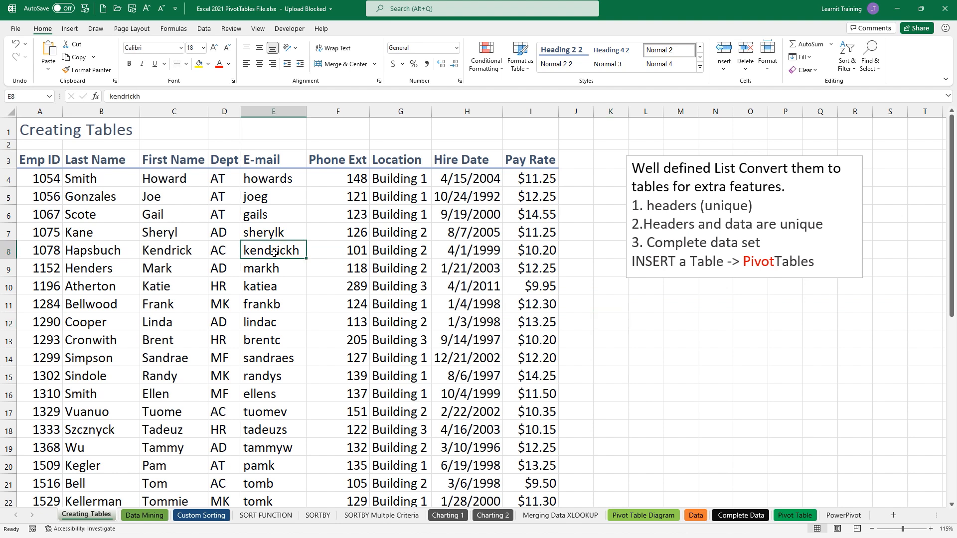
# - Highlight cell E8, the Insert tab and the note's INSERT line with on-screen annotations
pyautogui.moveTo(229, 230)
pyautogui.mouseDown()
pyautogui.moveTo(296, 273)
pyautogui.moveTo(315, 271)
pyautogui.mouseUp()
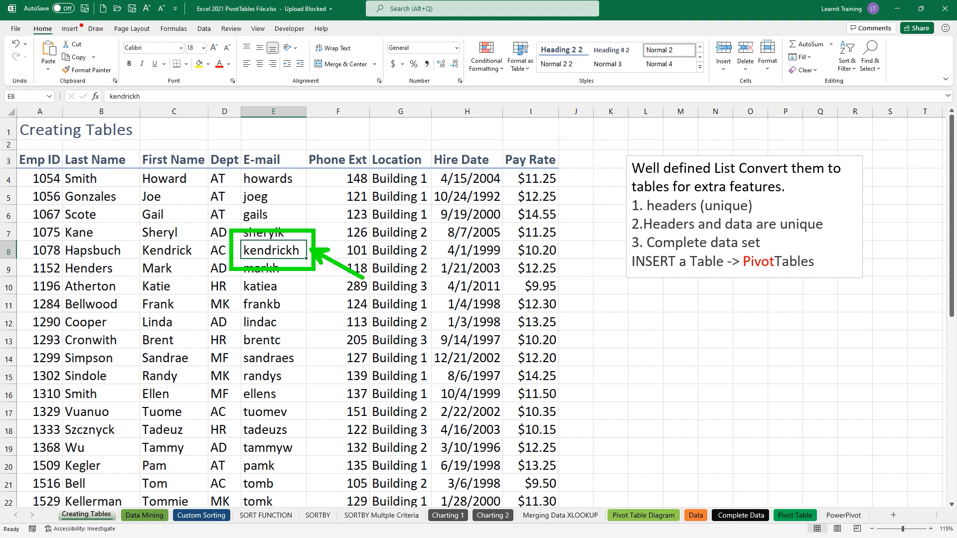
pyautogui.moveTo(81, 27); pyautogui.dragTo(123, 68)
pyautogui.moveTo(648, 268); pyautogui.dragTo(679, 295)
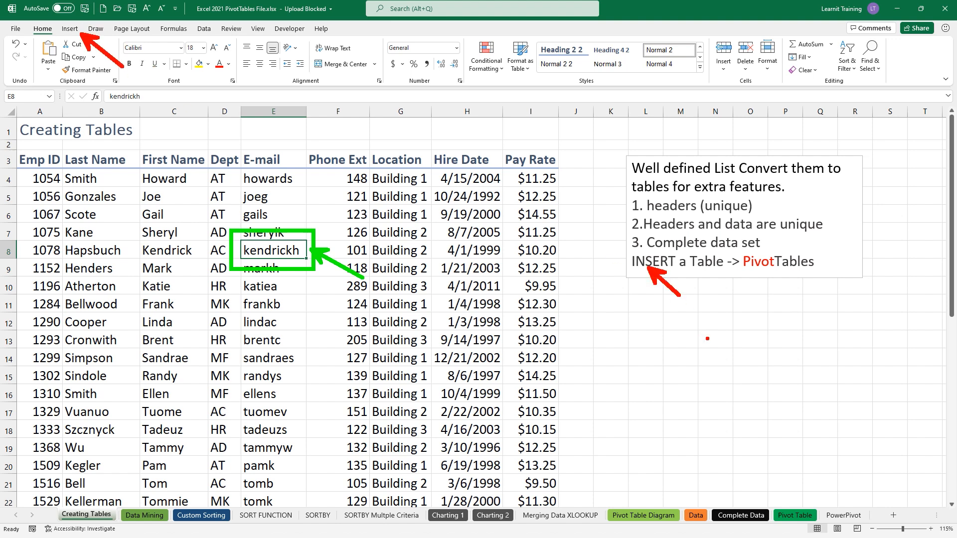
pyautogui.press('Escape')
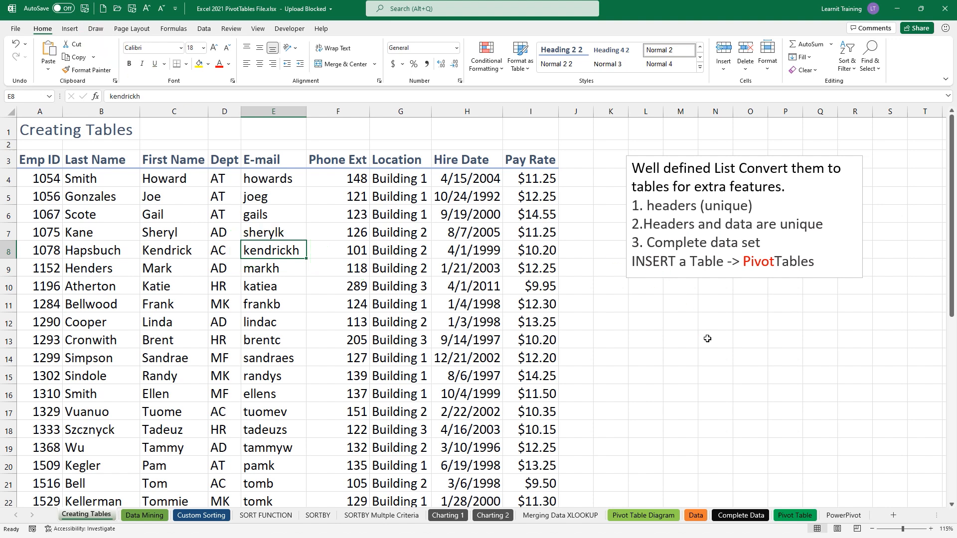
pyautogui.click(79, 30)
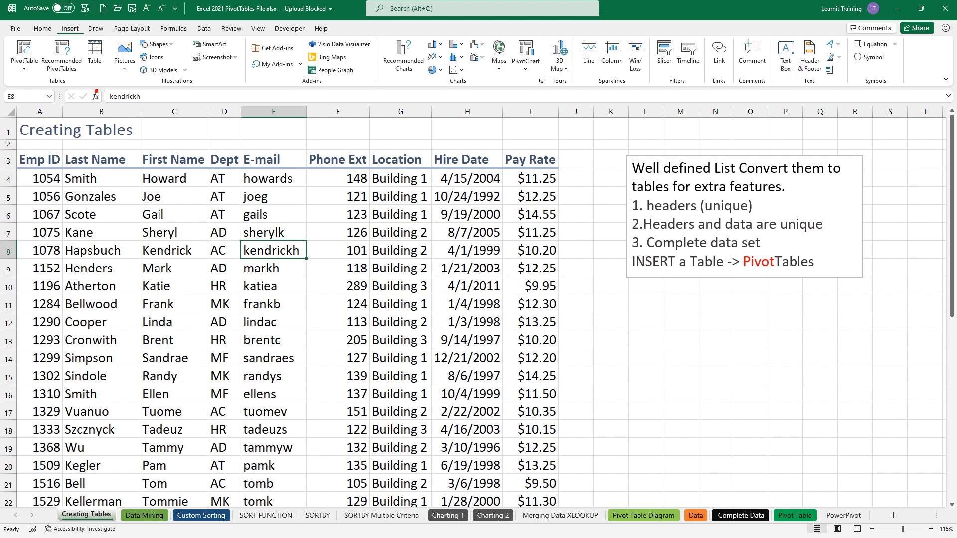
pyautogui.moveTo(110, 32); pyautogui.dragTo(109, 94)
pyautogui.moveTo(1, 91); pyautogui.dragTo(111, 91)
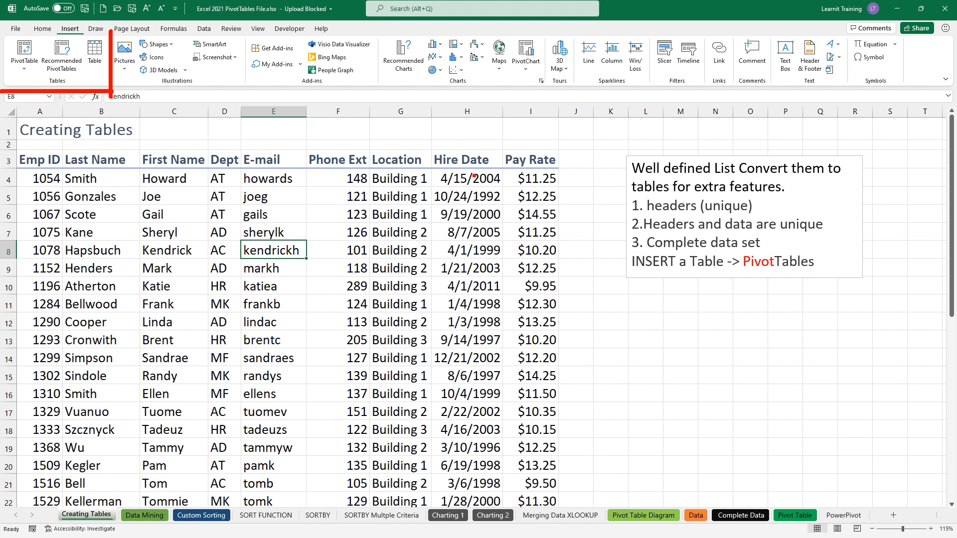
pyautogui.press('Escape')
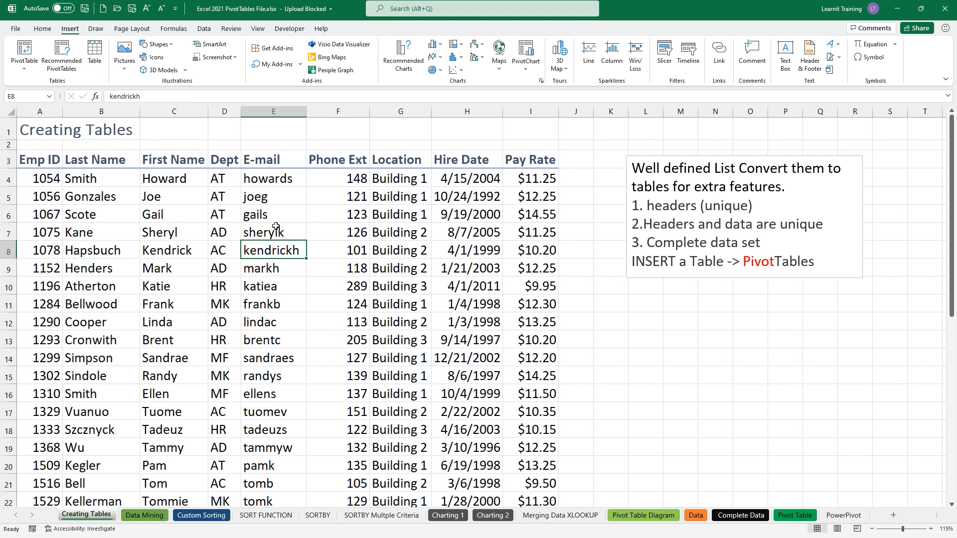
# - Show a 'CTRL T' annotation, then convert A3:I40 into a table with headers
pyautogui.hotkey('ctrl', '2')
pyautogui.write('t')
pyautogui.write('CTRL T')
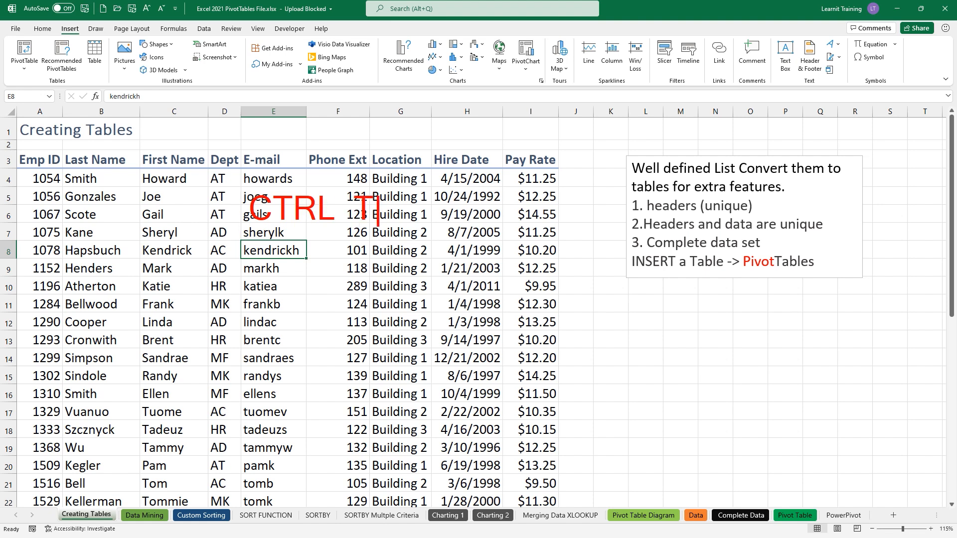
pyautogui.press('Escape')
pyautogui.press('Escape')
pyautogui.hotkey('ctrl', 't')
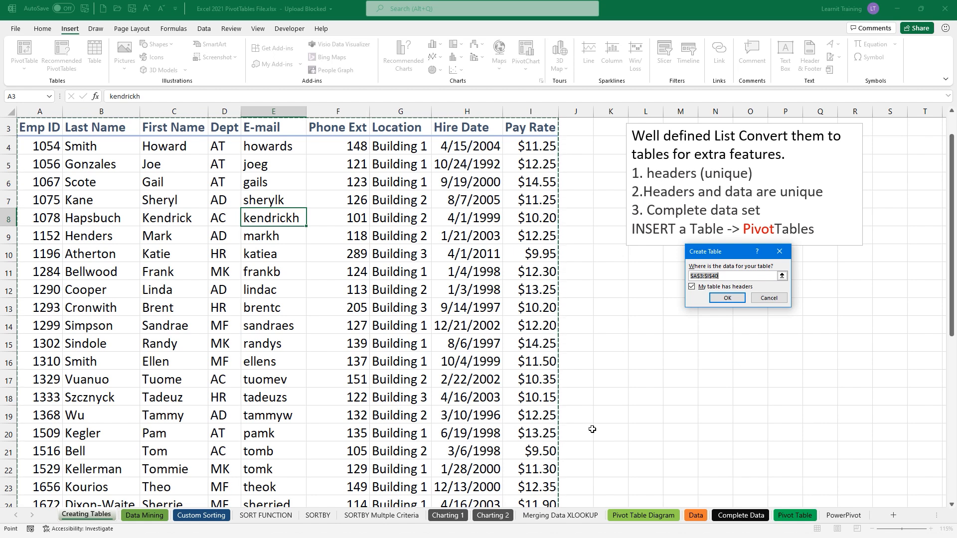
pyautogui.click(727, 298)
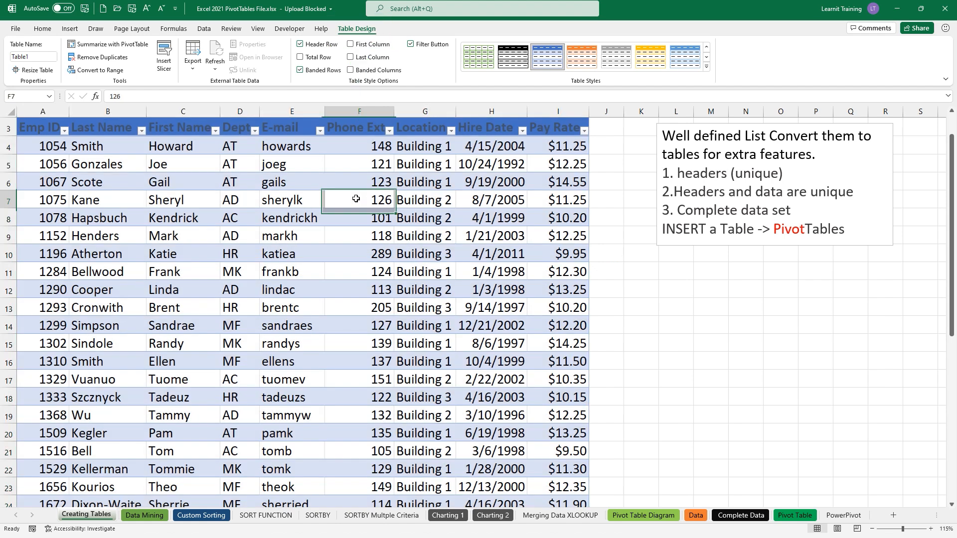
# - Apply the Green, Table Style Medium 7 style to the employee table
pyautogui.click(356, 198)
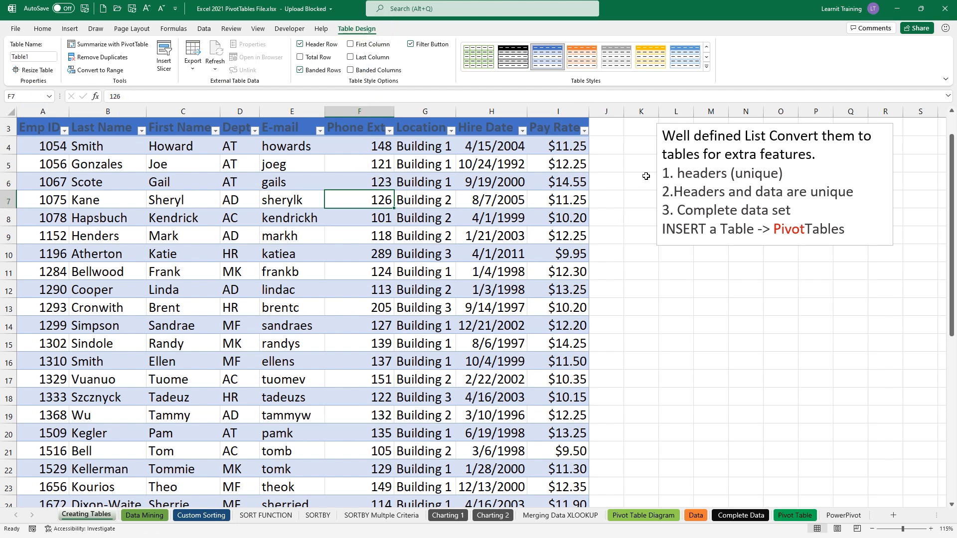
pyautogui.click(707, 68)
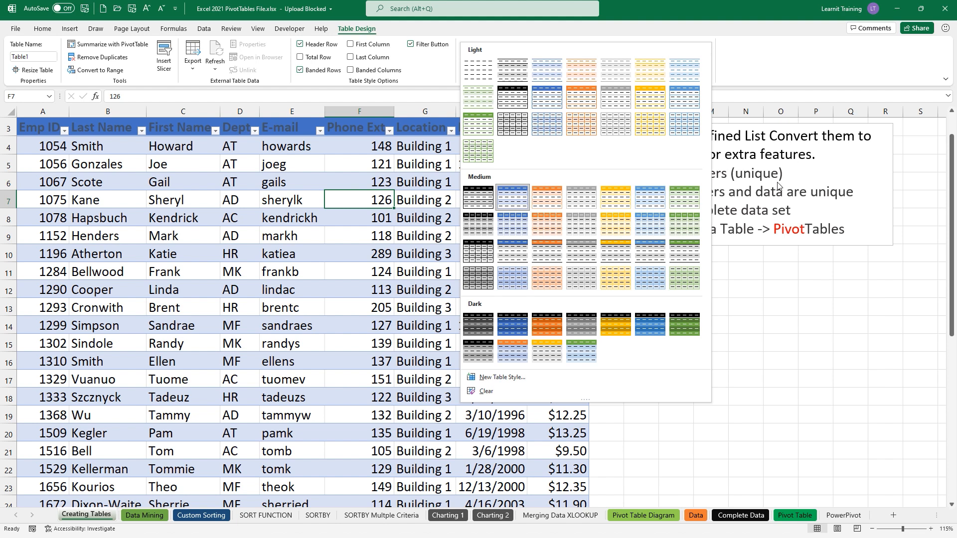
pyautogui.click(685, 191)
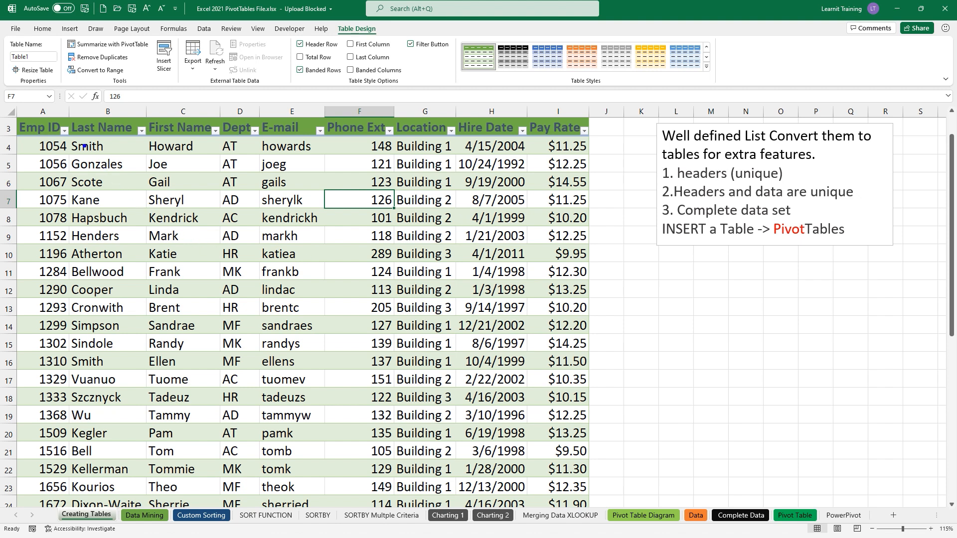
pyautogui.moveTo(64, 31); pyautogui.dragTo(54, 119)
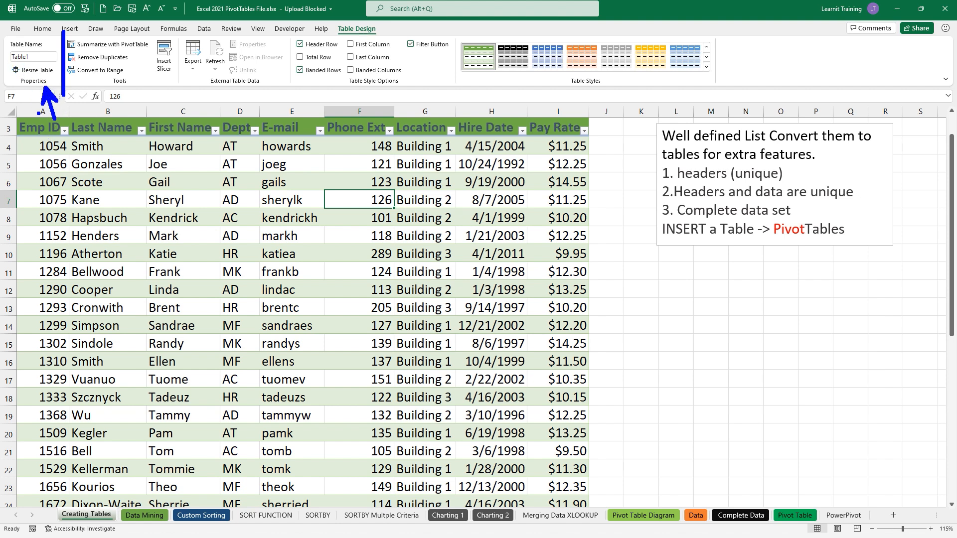
# - Rename the table from Table1 to TEmployees
pyautogui.click(33, 57)
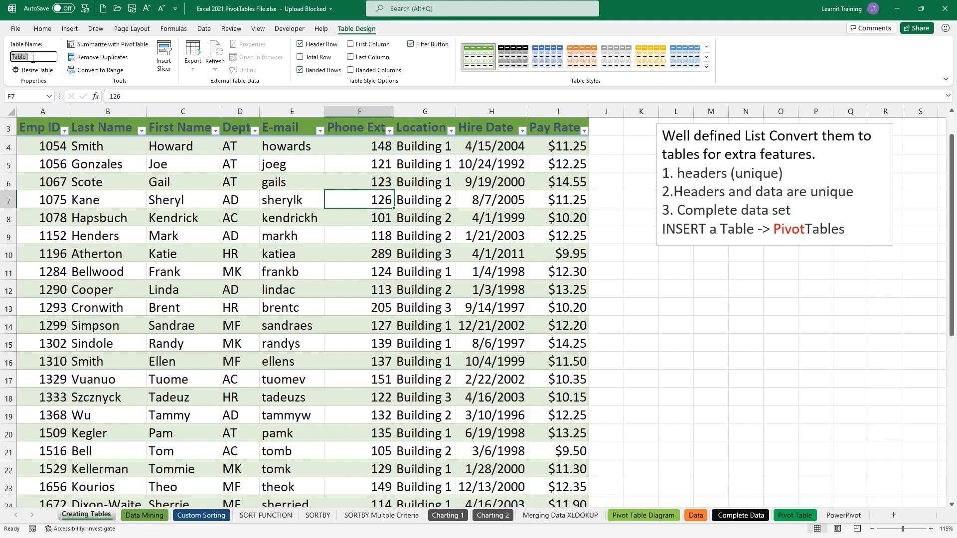
pyautogui.press('BackSpace')
pyautogui.write('TEmployees')
pyautogui.press('Return')
# - Annotate the headers note, table and table name box, then show the list of named tables
pyautogui.moveTo(653, 176); pyautogui.dragTo(593, 175)
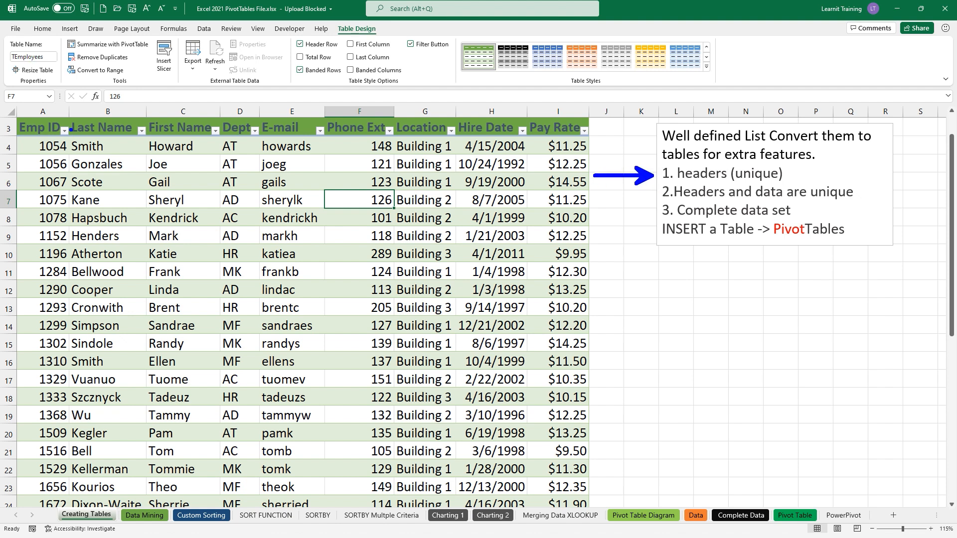
pyautogui.moveTo(15, 114)
pyautogui.mouseDown()
pyautogui.moveTo(154, 212)
pyautogui.moveTo(573, 438)
pyautogui.moveTo(594, 510)
pyautogui.mouseUp()
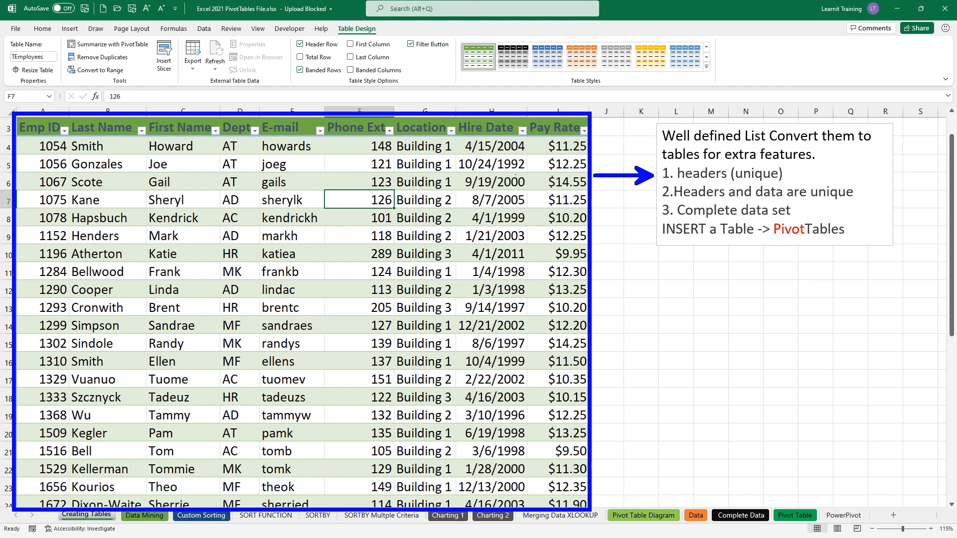
pyautogui.moveTo(379, 31)
pyautogui.mouseDown()
pyautogui.moveTo(565, 79)
pyautogui.moveTo(719, 88)
pyautogui.mouseUp()
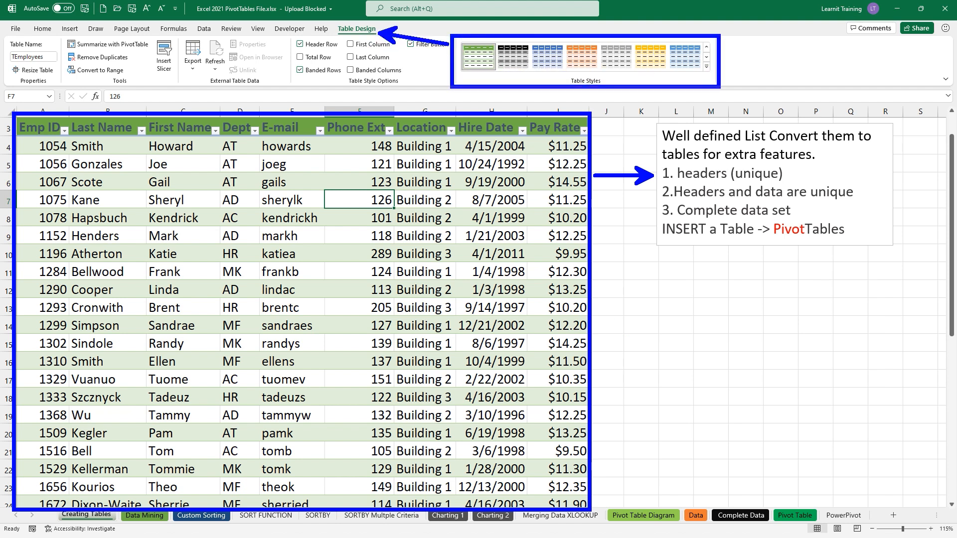
pyautogui.moveTo(448, 68); pyautogui.dragTo(66, 64)
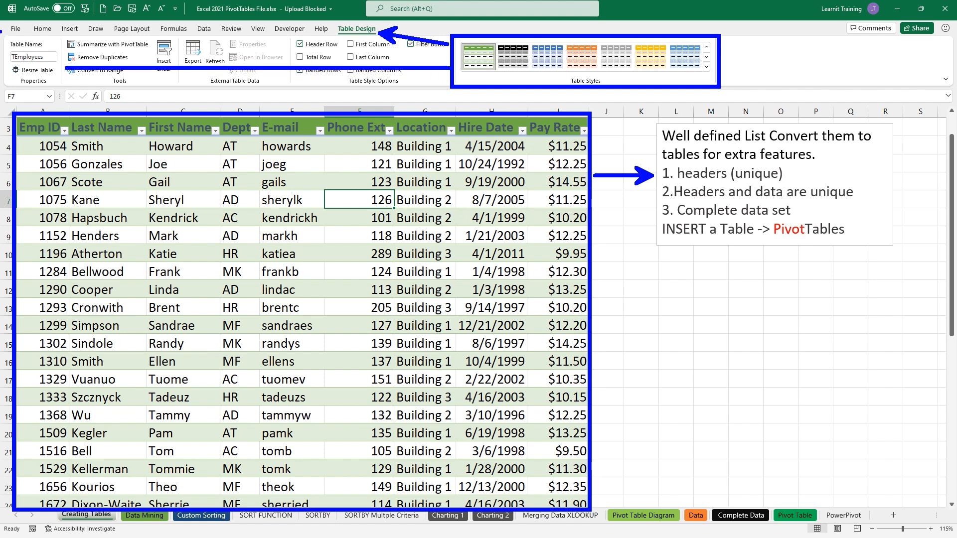
pyautogui.moveTo(2, 35); pyautogui.dragTo(66, 88)
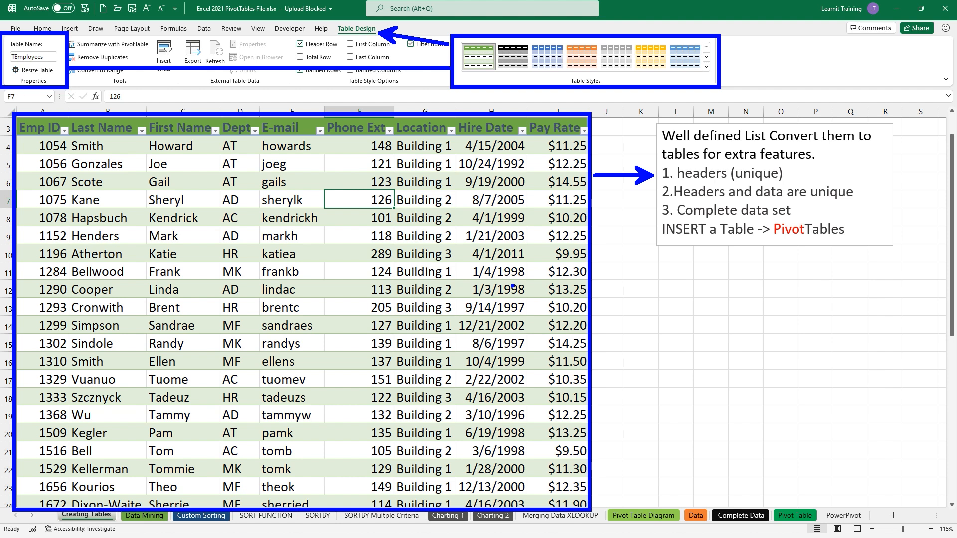
pyautogui.press('Escape')
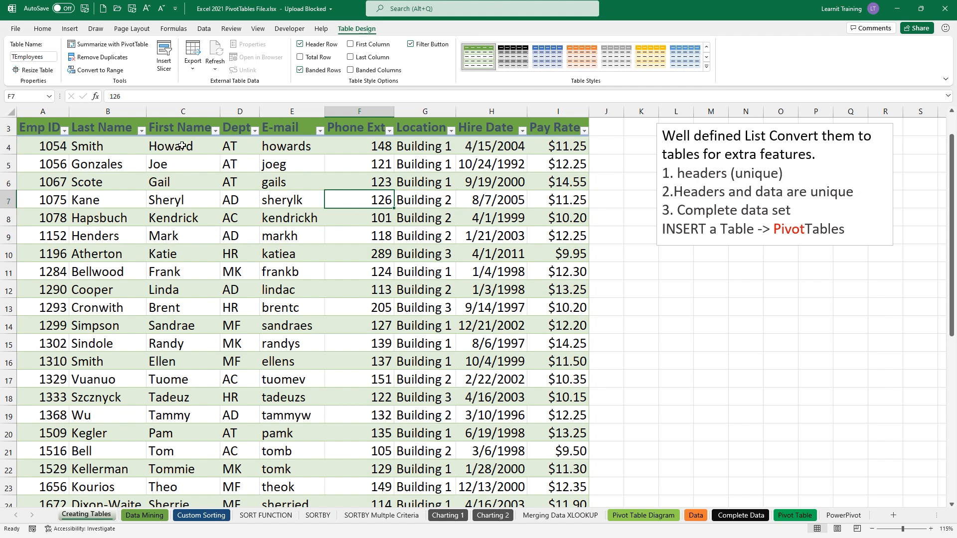
pyautogui.click(52, 95)
pyautogui.moveTo(66, 96); pyautogui.dragTo(110, 95)
pyautogui.moveTo(65, 75); pyautogui.dragTo(65, 131)
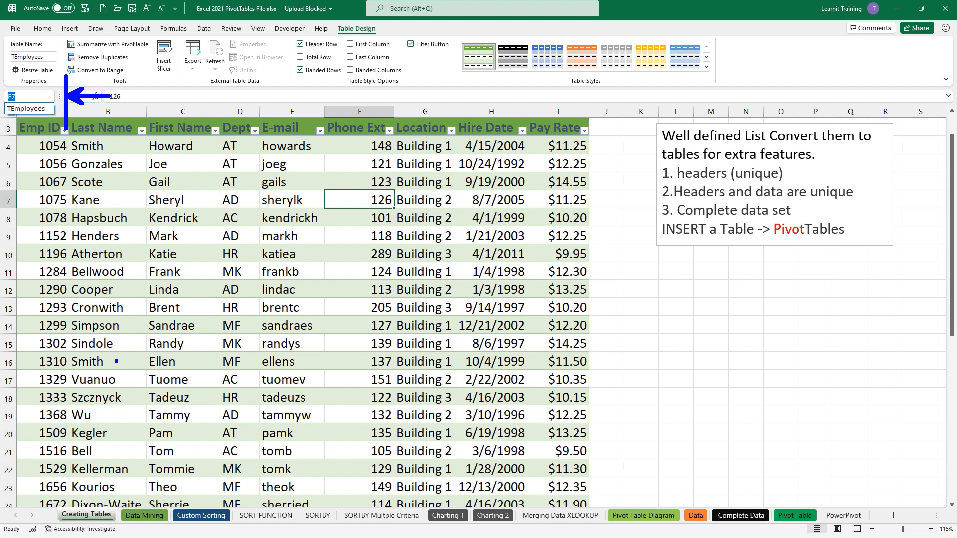
pyautogui.moveTo(30, 118); pyautogui.dragTo(30, 157)
pyautogui.press('Escape')
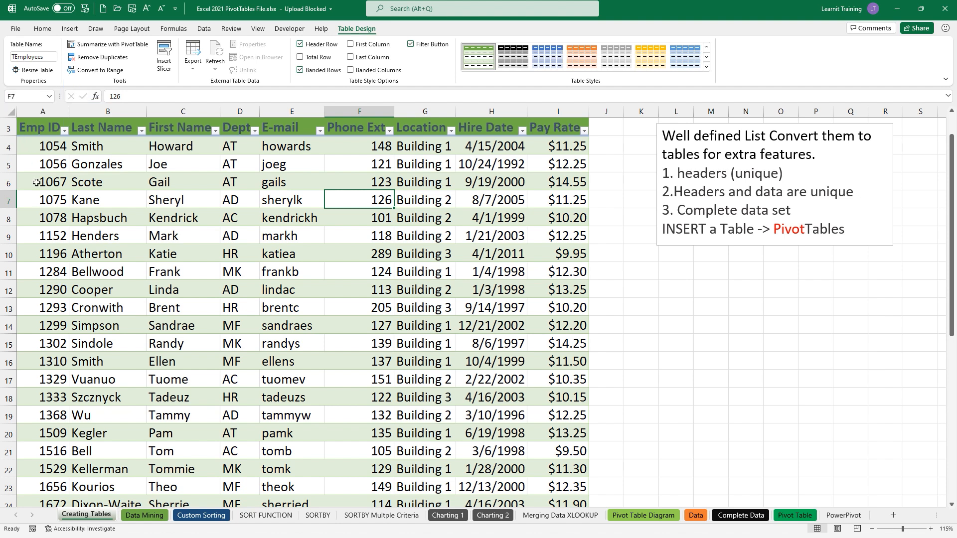
pyautogui.click(49, 97)
pyautogui.click(29, 108)
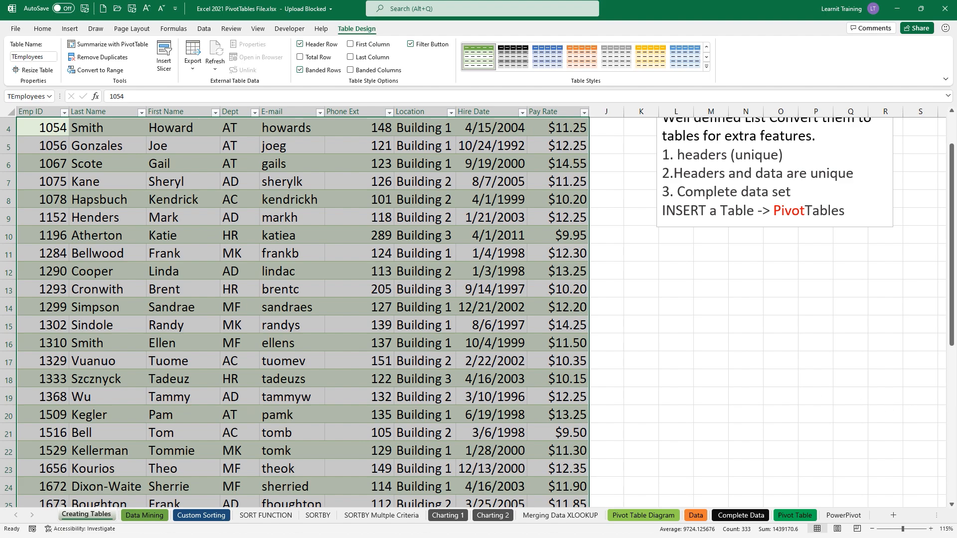
pyautogui.click(379, 307)
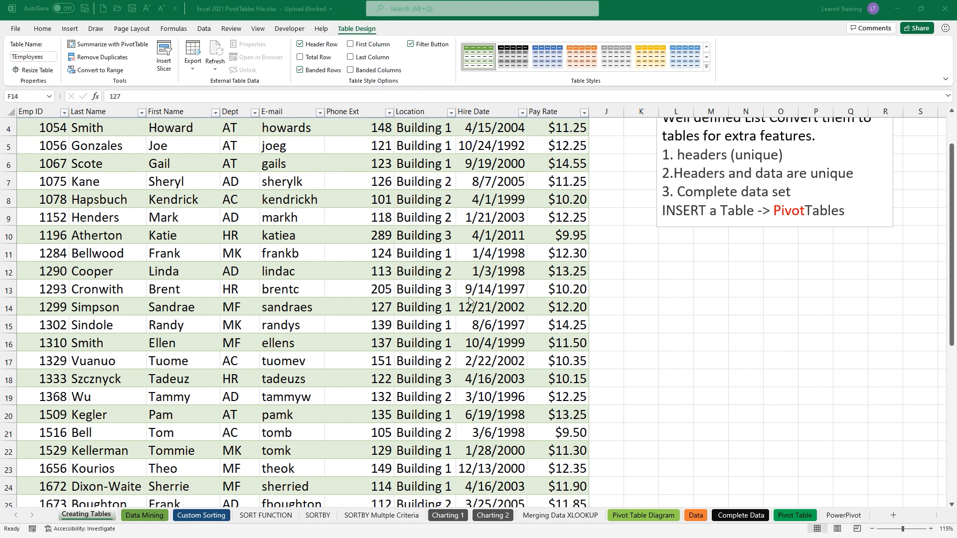
# - Make the notes text box taller and type 'Benfits: 1.' in it
pyautogui.click(846, 211)
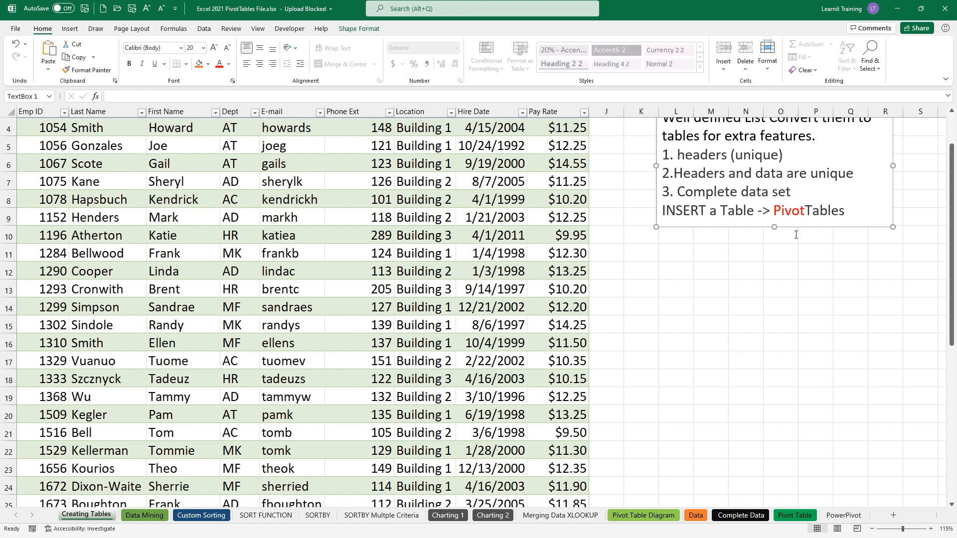
pyautogui.moveTo(775, 226); pyautogui.dragTo(761, 302)
pyautogui.click(698, 265)
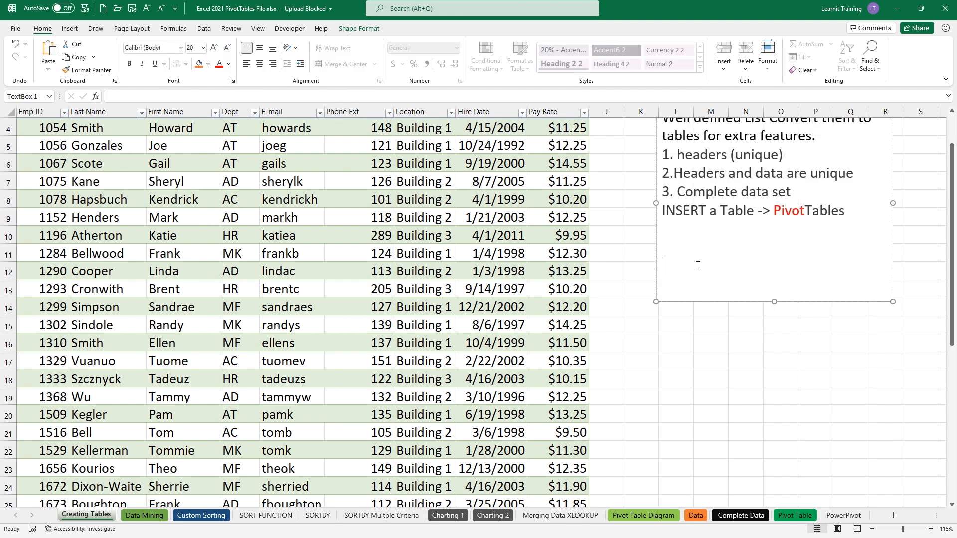
pyautogui.write('Benfits: ')
pyautogui.write('1')
pyautogui.write('.')
pyautogui.click(371, 160)
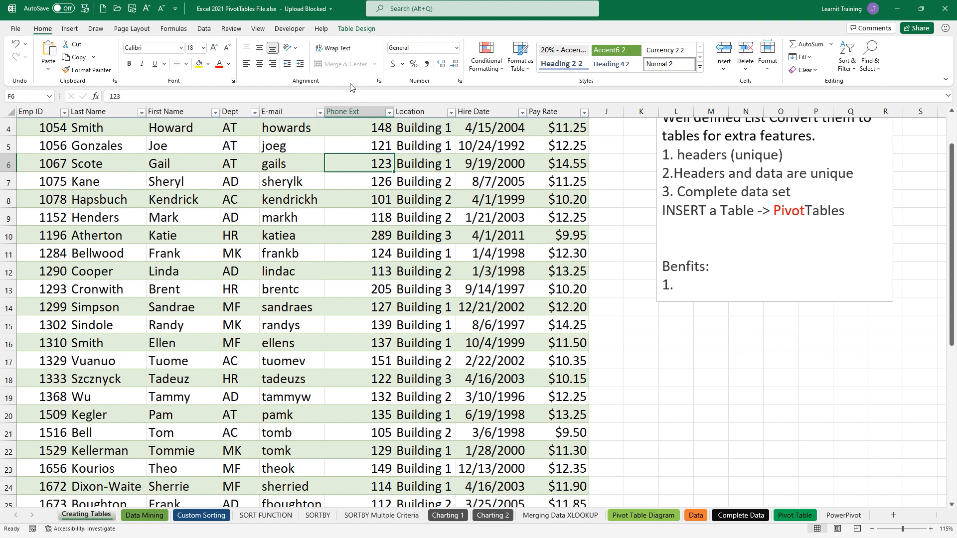
pyautogui.click(361, 30)
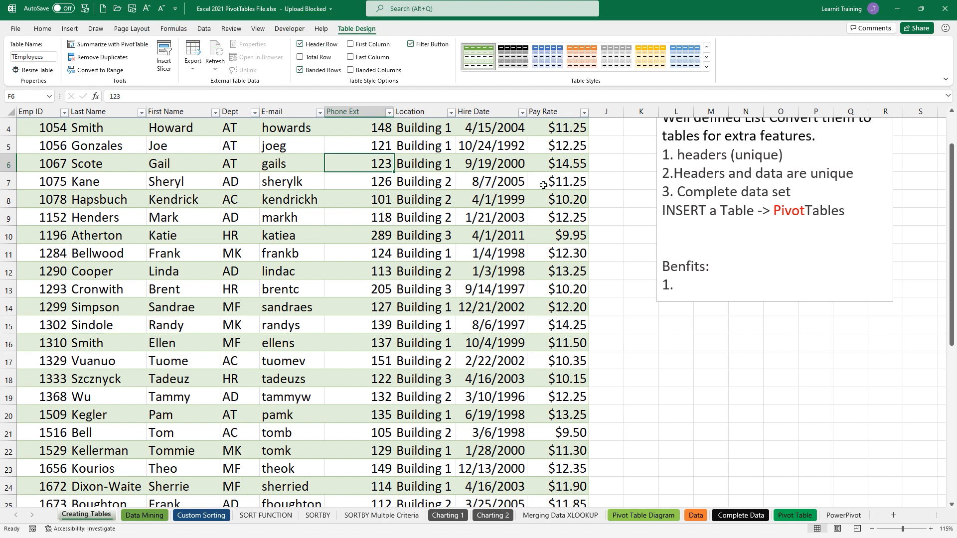
# - Complete the point as '1.Slicer' and open Insert Slicer for the TEmployees table
pyautogui.click(671, 286)
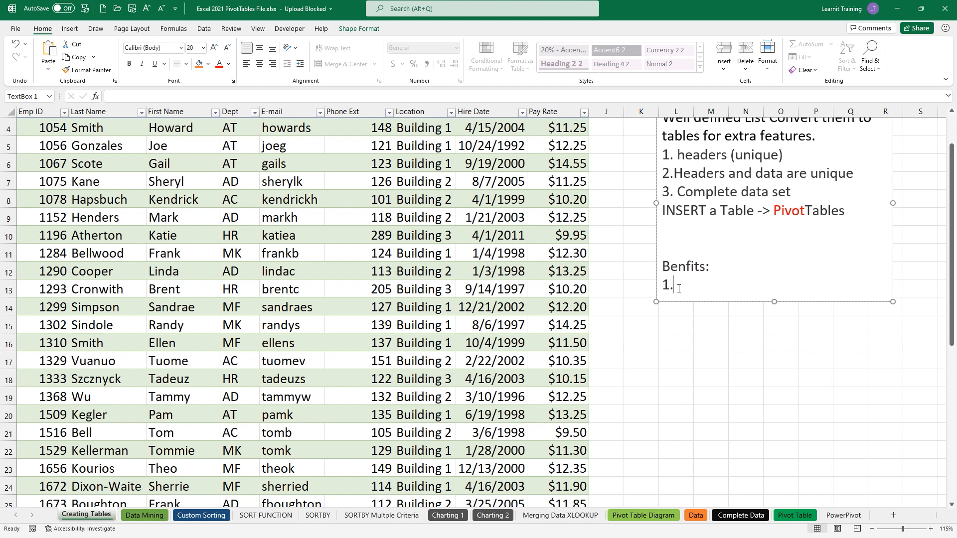
pyautogui.write('Slicer')
pyautogui.click(398, 188)
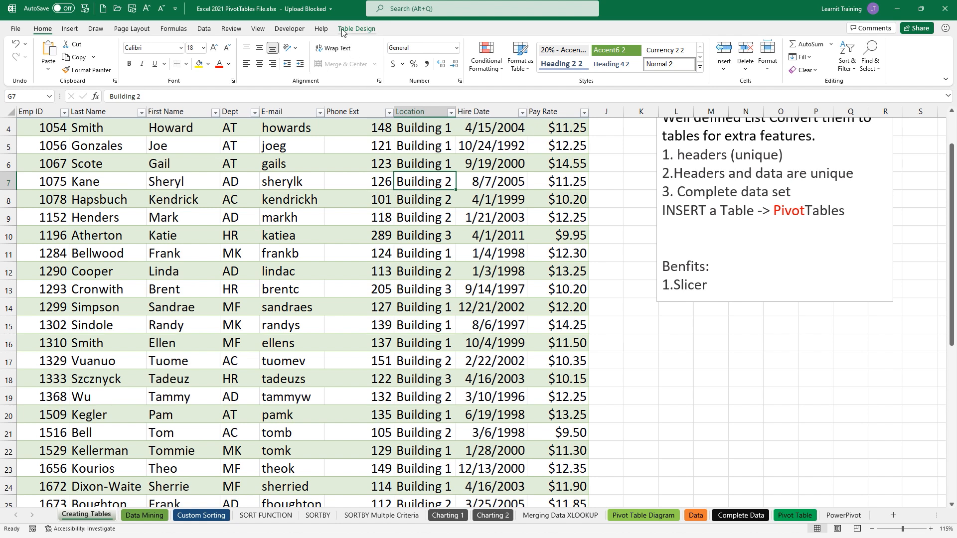
pyautogui.click(356, 29)
pyautogui.click(170, 70)
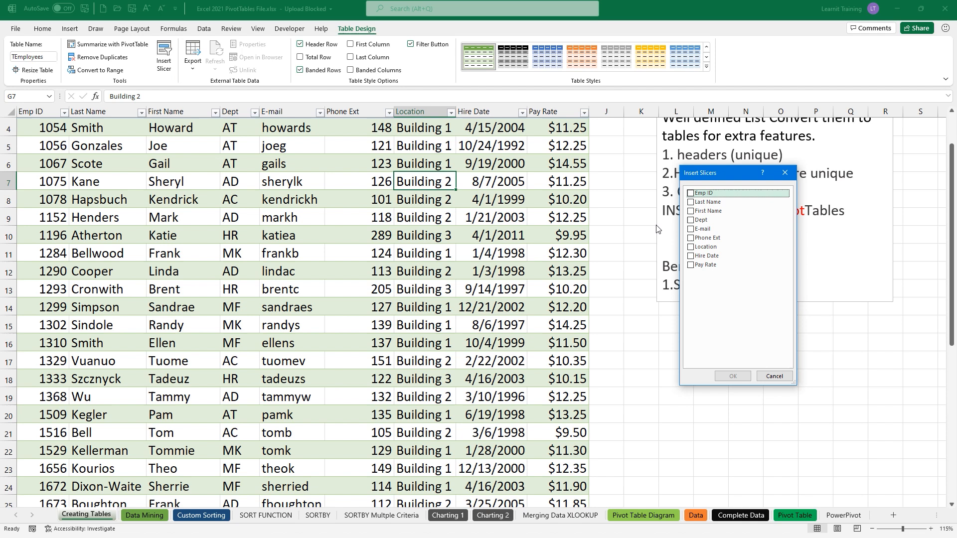
# - Insert a Location slicer right of the table, test Building 1, then clear the filter
pyautogui.click(702, 247)
pyautogui.click(731, 378)
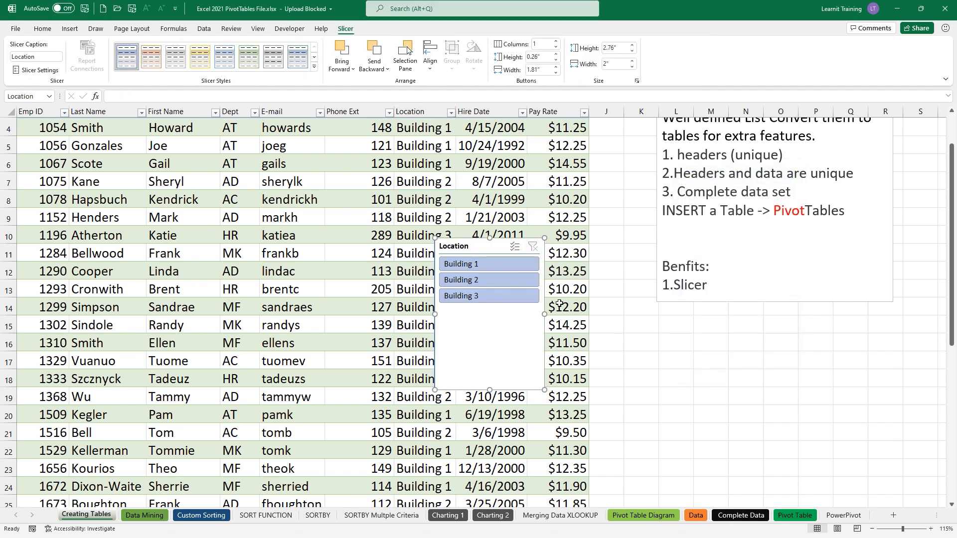
pyautogui.moveTo(473, 248); pyautogui.dragTo(812, 316)
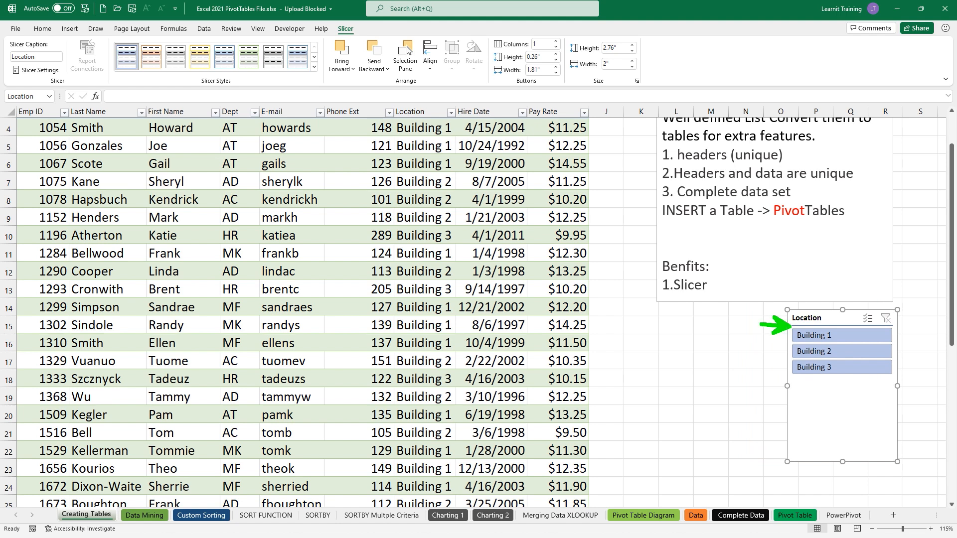
pyautogui.click(801, 336)
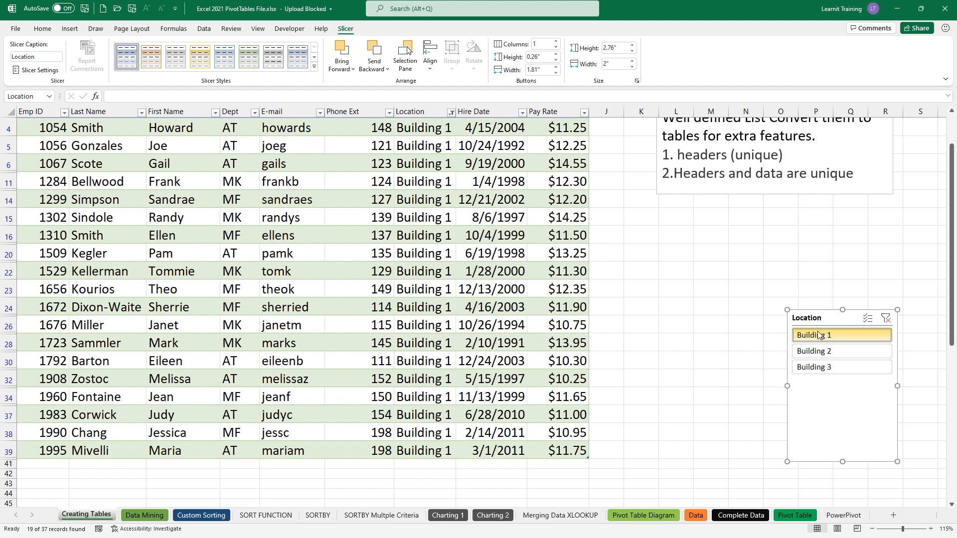
pyautogui.click(886, 317)
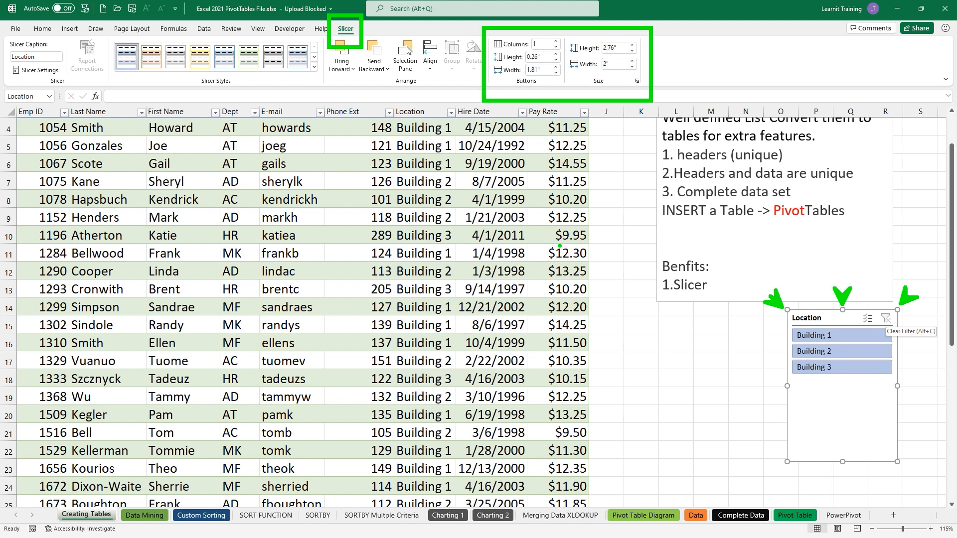
# - Set the slicer to 3 columns, resize it to one row of buttons, and move it up
pyautogui.press('Escape')
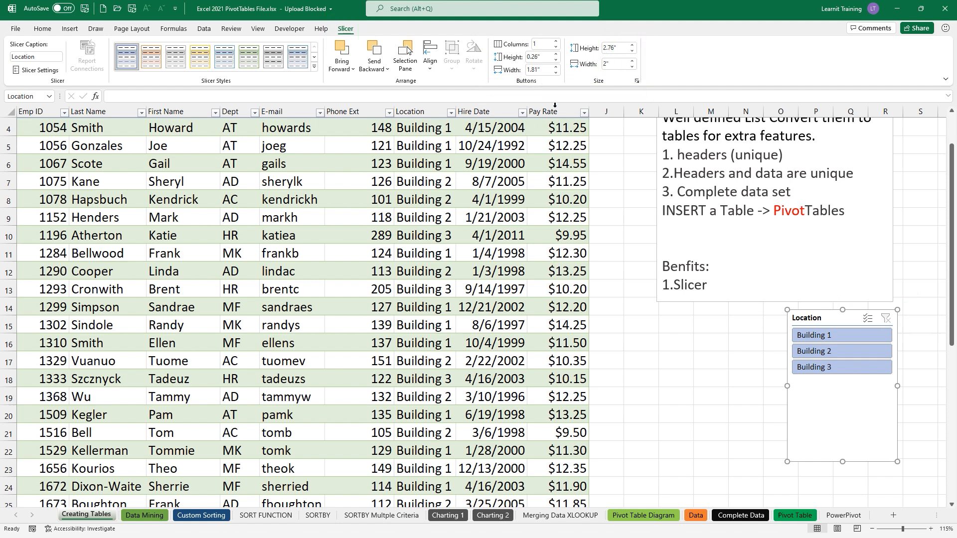
pyautogui.click(557, 42)
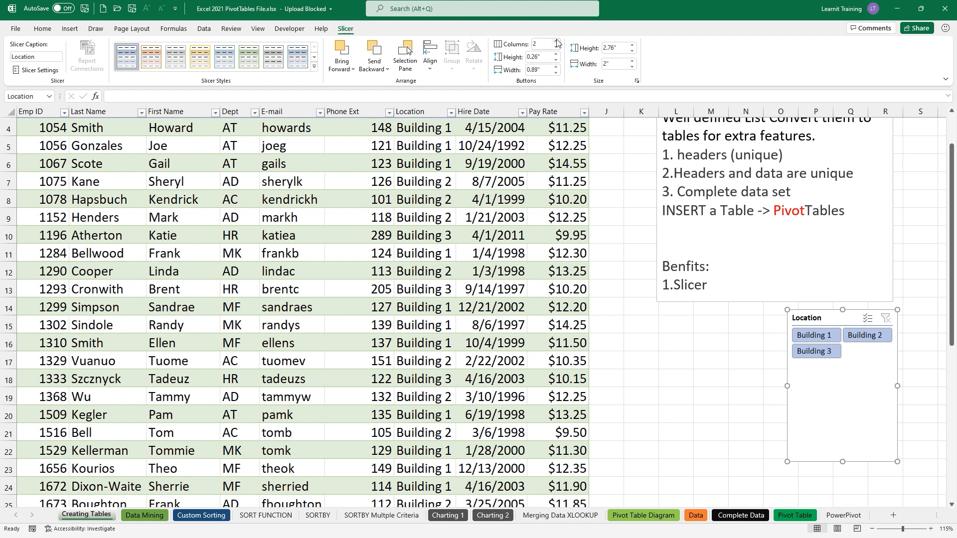
pyautogui.click(557, 42)
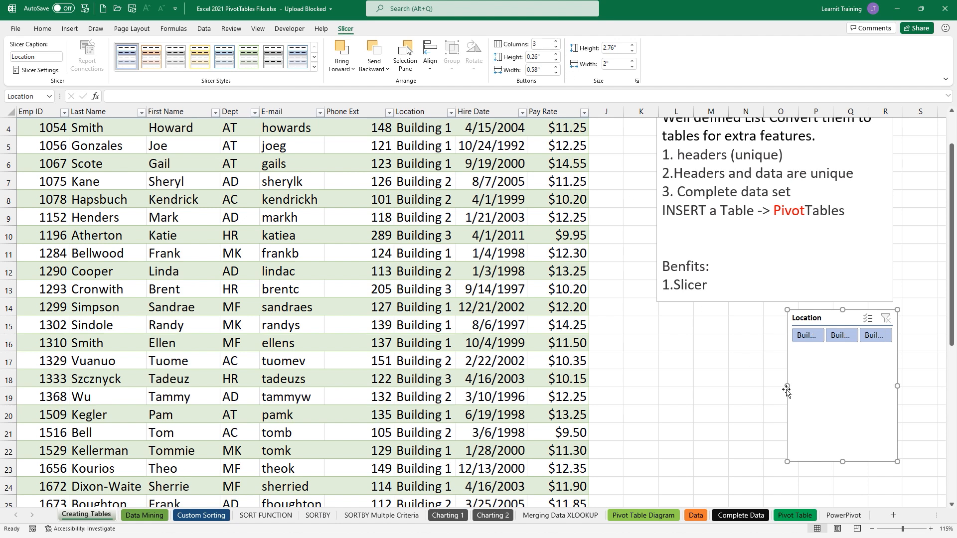
pyautogui.moveTo(787, 386); pyautogui.dragTo(707, 386)
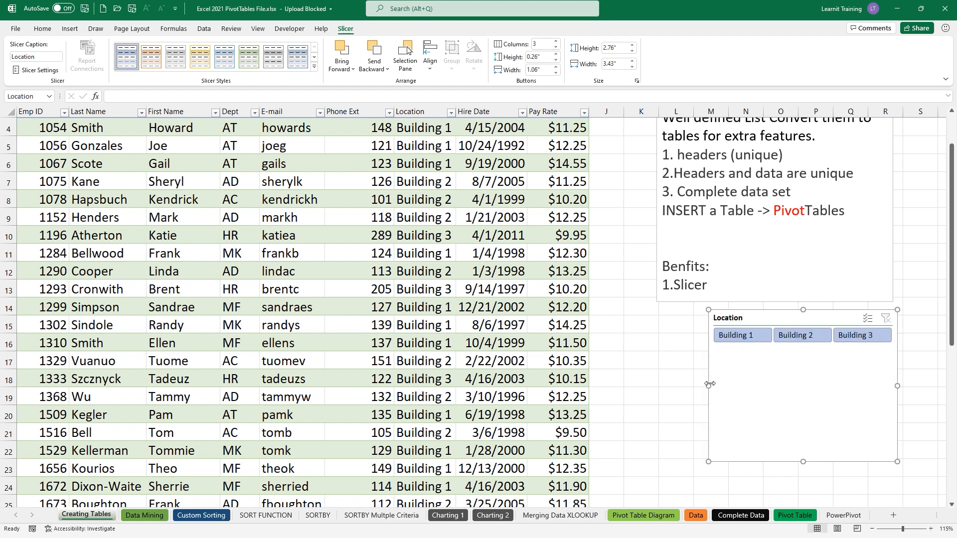
pyautogui.moveTo(807, 464); pyautogui.dragTo(803, 355)
pyautogui.click(615, 377)
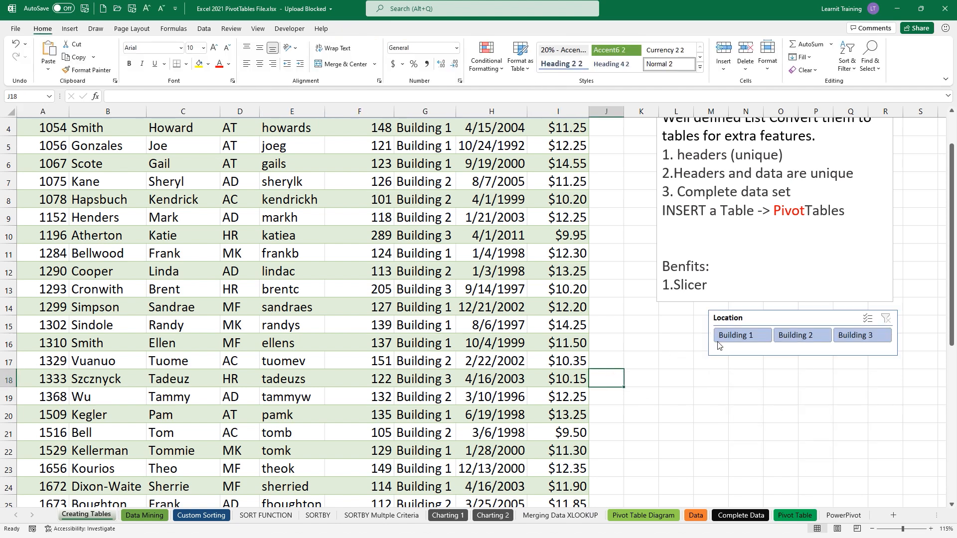
pyautogui.click(733, 315)
pyautogui.moveTo(733, 315); pyautogui.dragTo(523, 122)
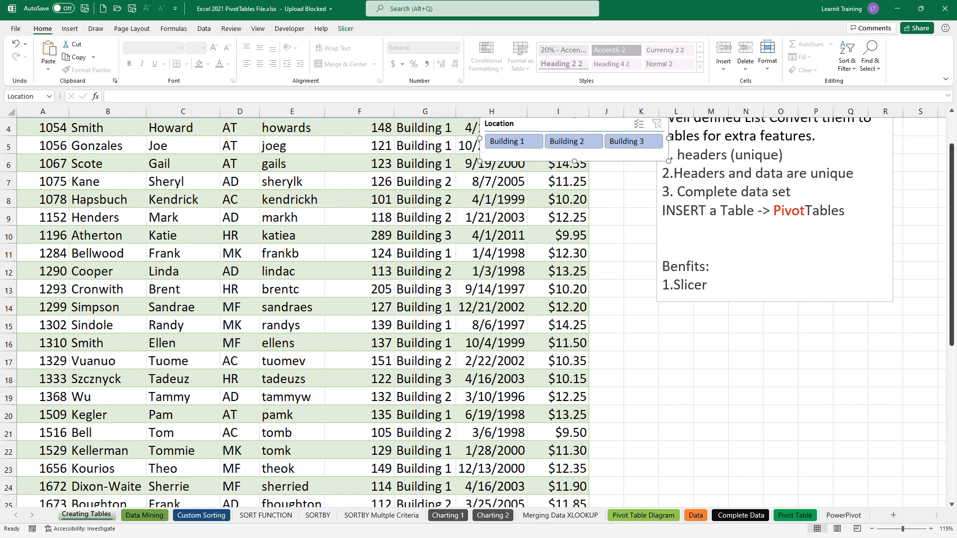
# - Insert two rows above the table header and move the slicer into that space
pyautogui.scroll(1, 954, 175)
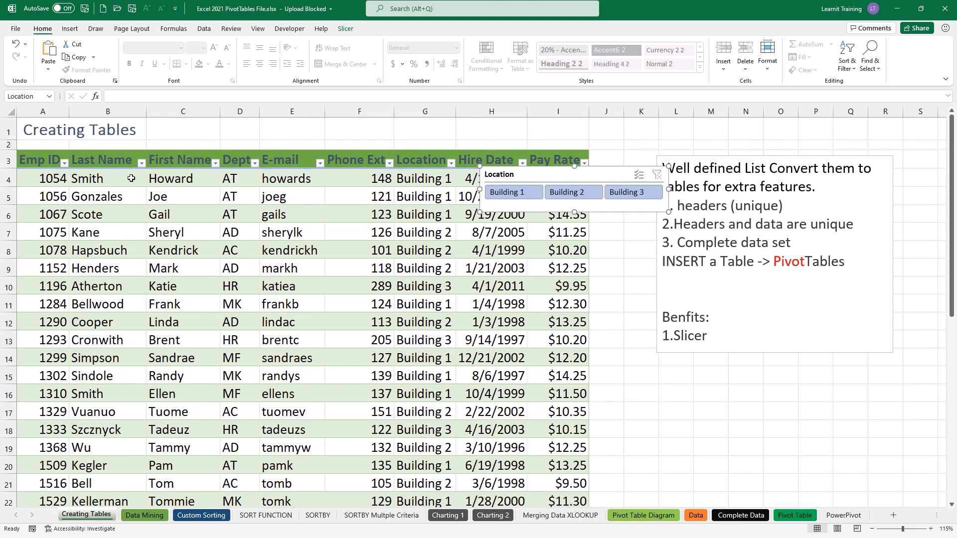
pyautogui.click(2, 158)
pyautogui.rightClick(2, 158)
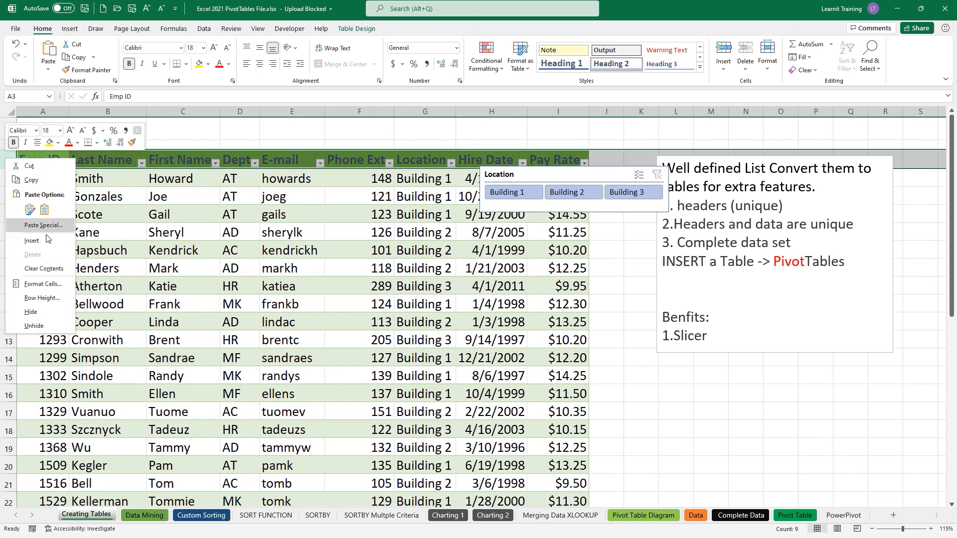
pyautogui.click(35, 218)
pyautogui.rightClick(10, 170)
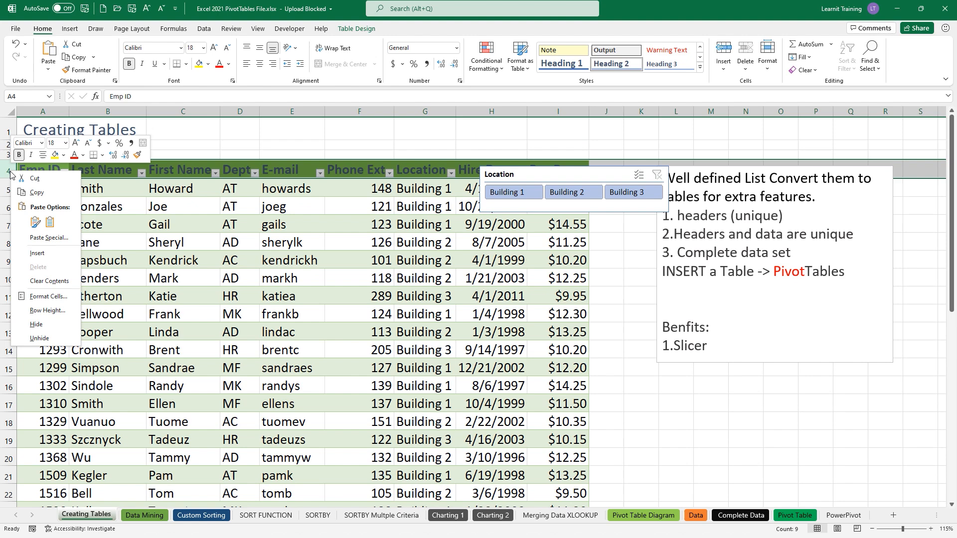
pyautogui.click(58, 255)
pyautogui.moveTo(498, 177); pyautogui.dragTo(164, 130)
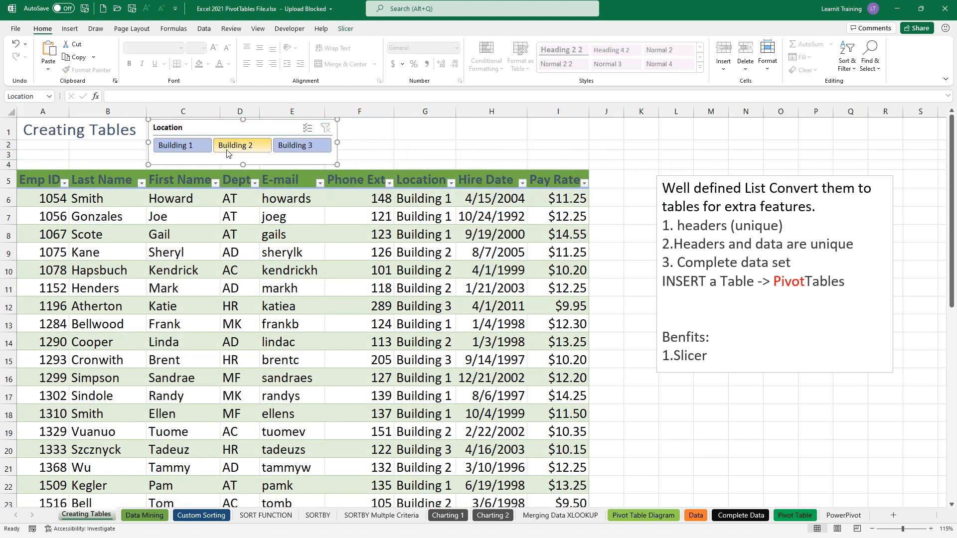
# - Test the slicer by filtering Building 1 and Building 2, clearing each filter
pyautogui.click(195, 150)
pyautogui.click(325, 128)
pyautogui.click(243, 149)
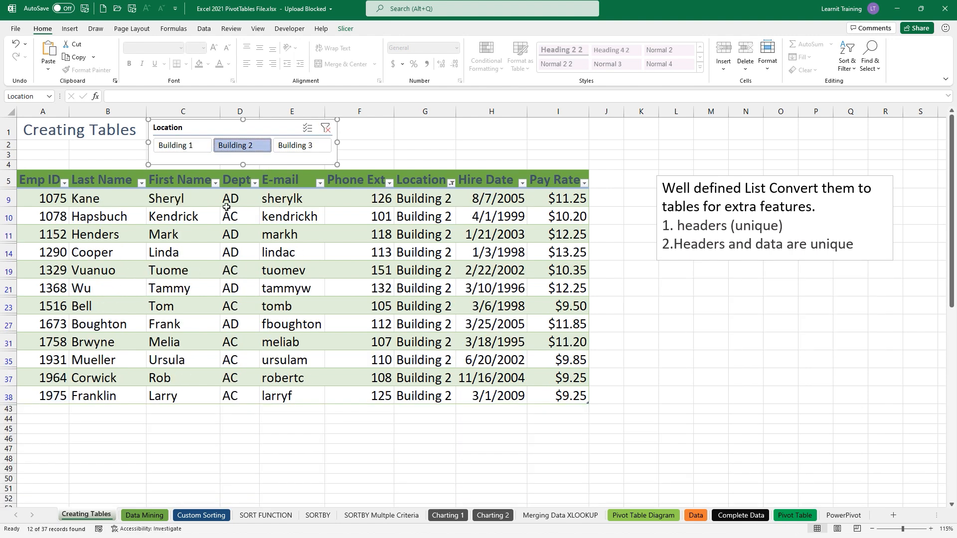
pyautogui.click(325, 129)
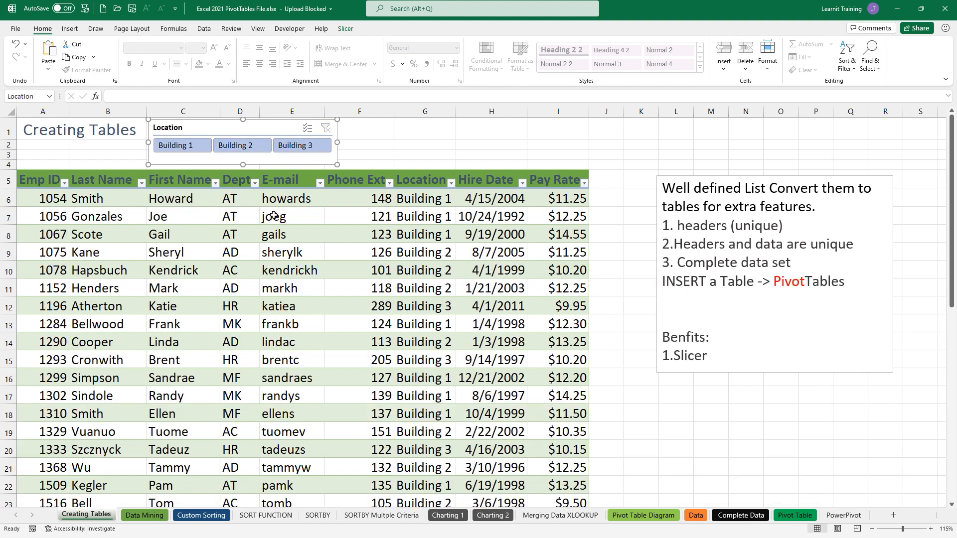
pyautogui.click(714, 355)
# - Complete the first benefit as '1.Slicer- filter', start a '2.' line, and enlarge the note box
pyautogui.write('-filter')
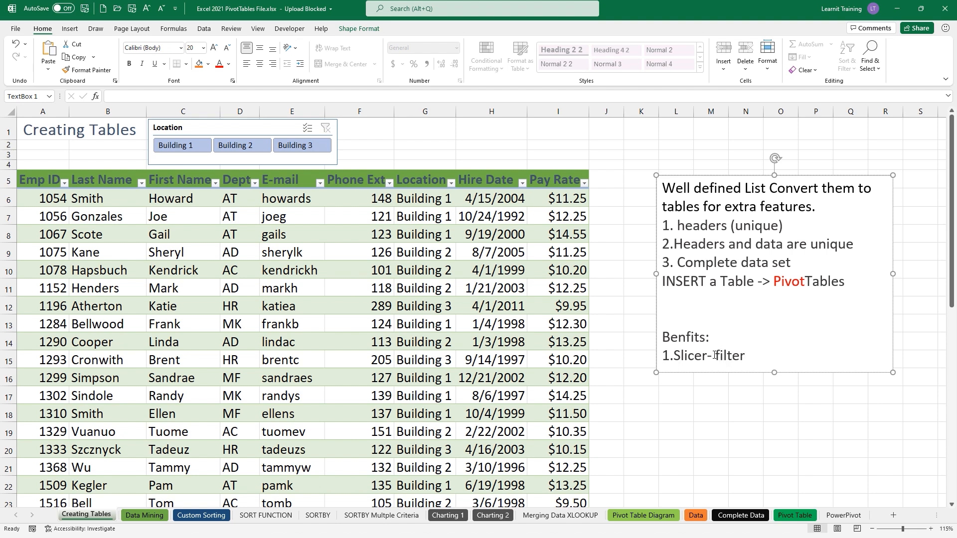
pyautogui.press('Return')
pyautogui.write('2.')
pyautogui.moveTo(774, 372); pyautogui.dragTo(774, 397)
pyautogui.click(697, 376)
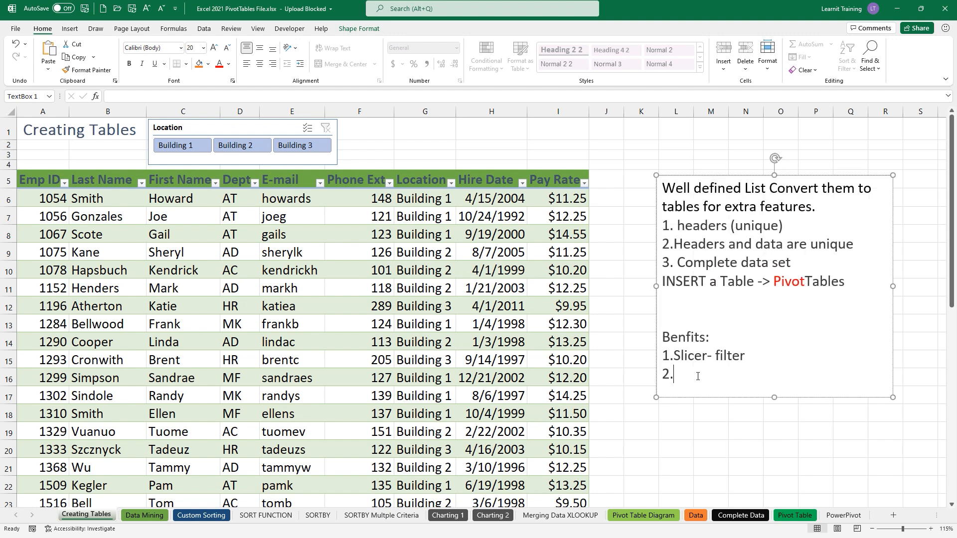
pyautogui.click(437, 283)
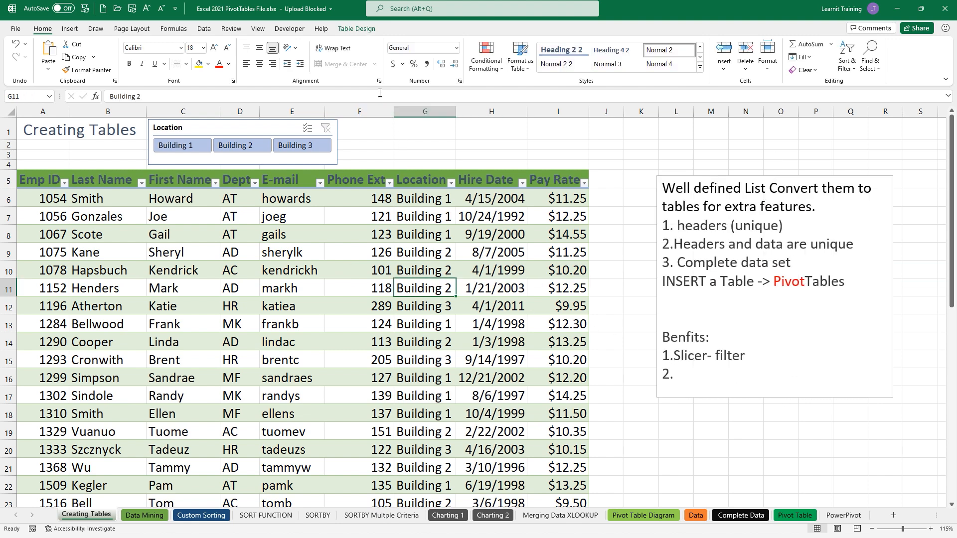
# - Add a Total Row that averages Pay Rate and counts Last Name
pyautogui.click(373, 30)
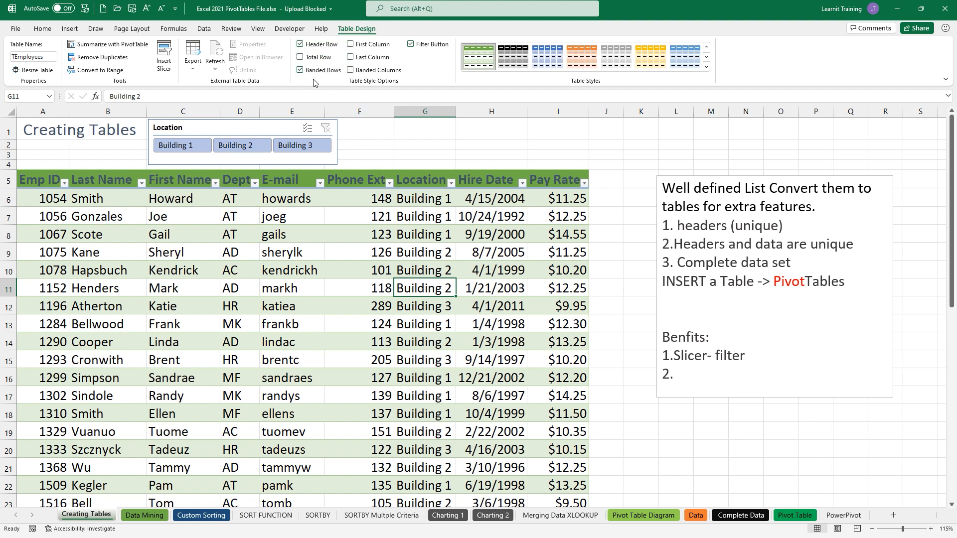
pyautogui.click(300, 57)
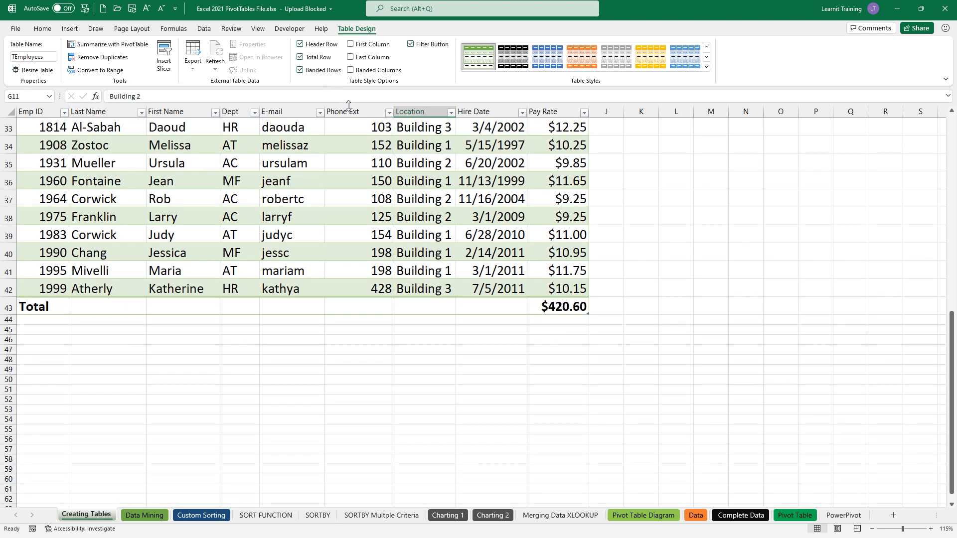
pyautogui.click(564, 305)
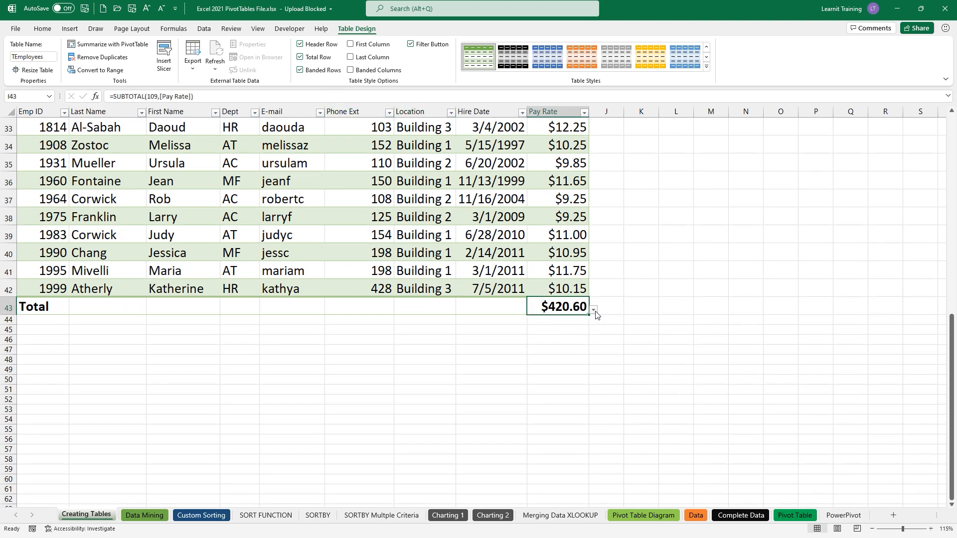
pyautogui.click(594, 309)
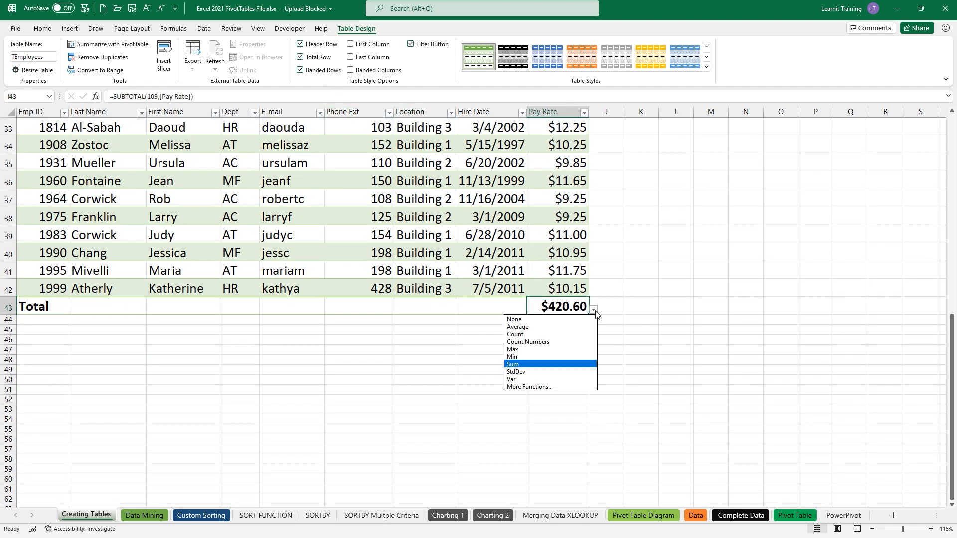
pyautogui.click(569, 327)
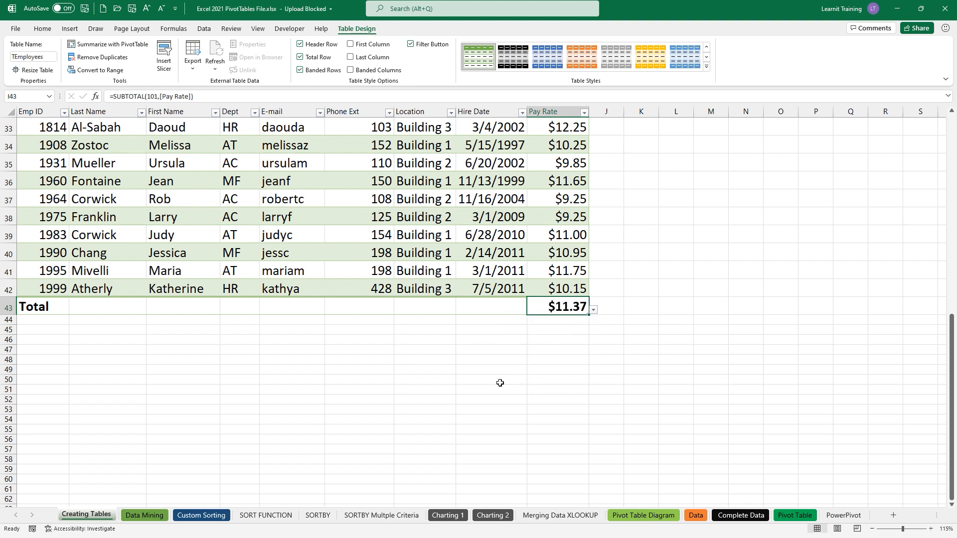
pyautogui.click(107, 307)
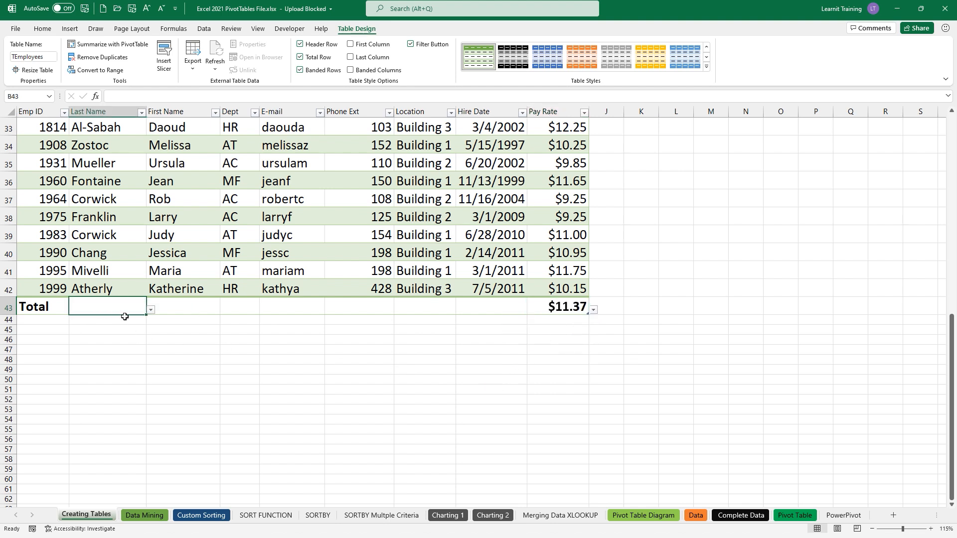
pyautogui.click(151, 310)
pyautogui.click(122, 337)
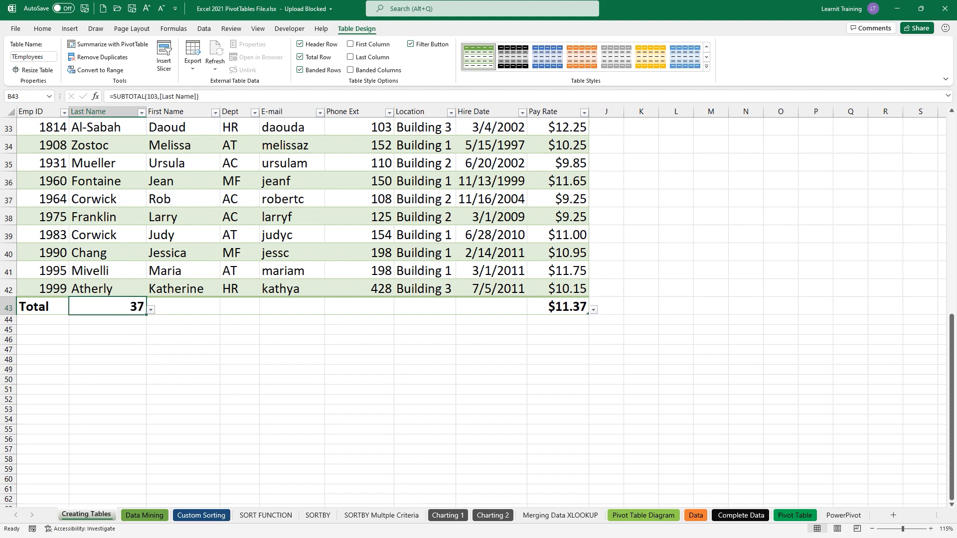
# - Filter the table to Building 2 with the Location slicer
pyautogui.moveTo(951, 340); pyautogui.dragTo(951, 147)
pyautogui.click(229, 126)
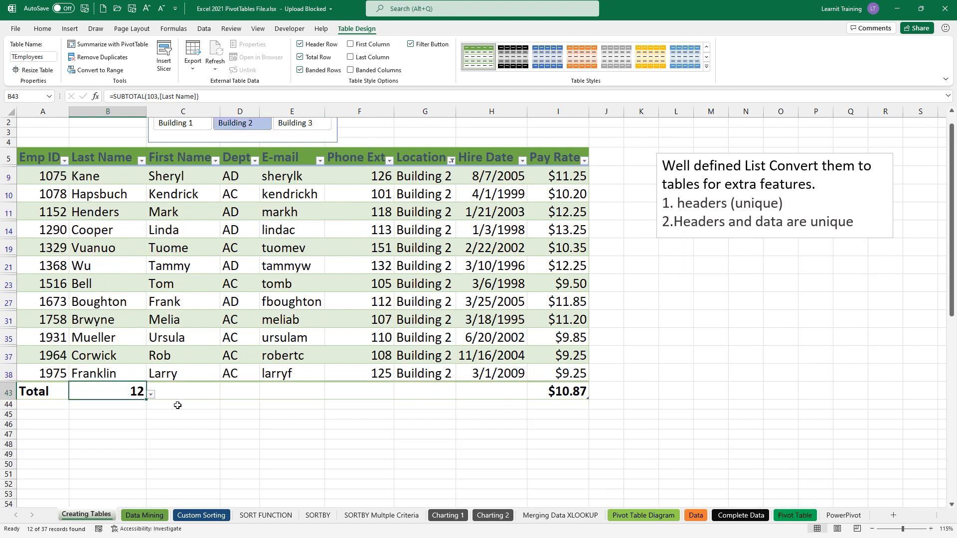
pyautogui.scroll(1, 409, 215)
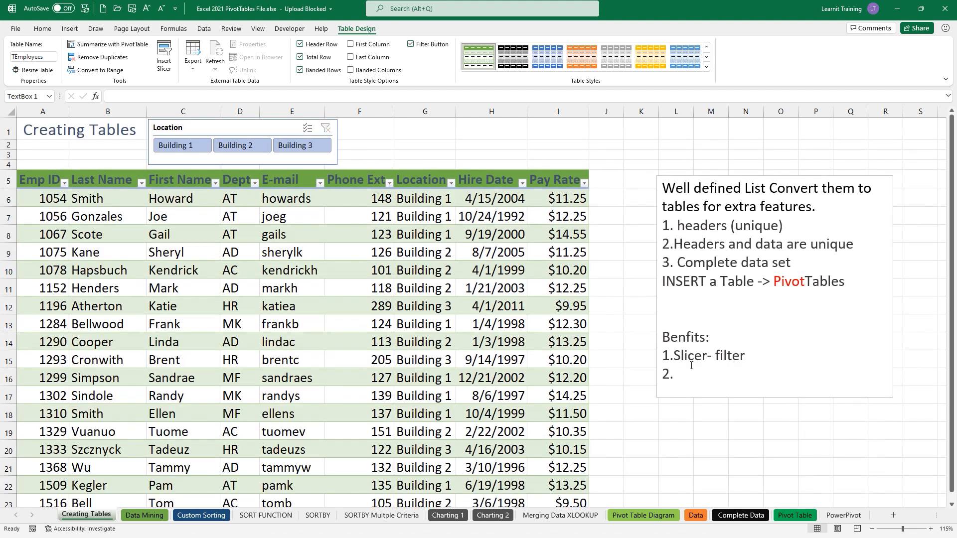
# - Write 'Total Row' as the second benefit in the note and begin a '3.' line
pyautogui.click(691, 366)
pyautogui.write('Total Row')
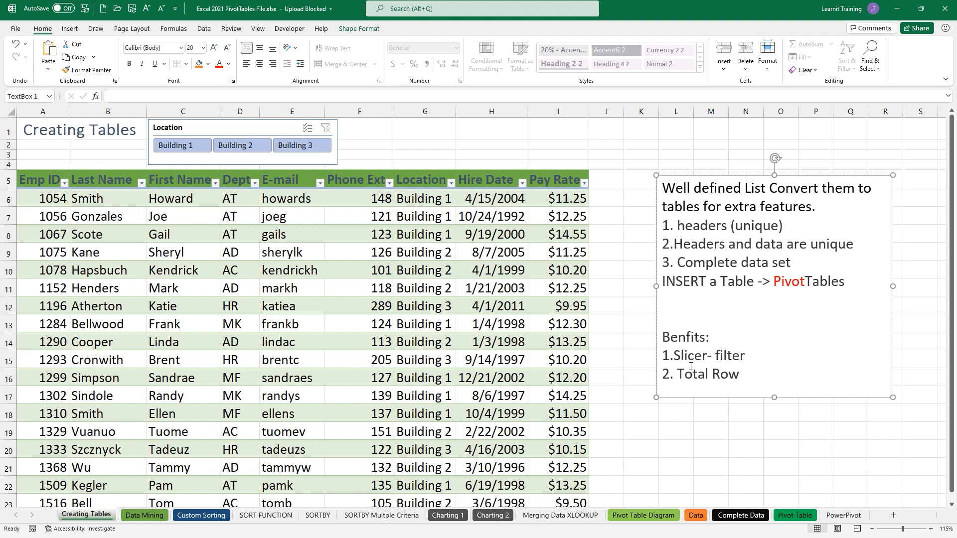
pyautogui.press('Return')
pyautogui.write('3.')
pyautogui.click(461, 299)
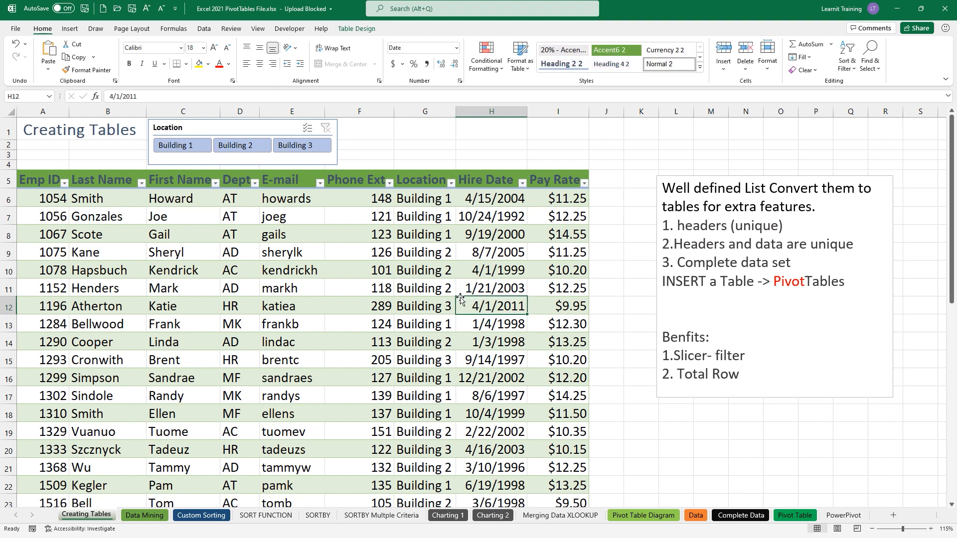
pyautogui.click(354, 30)
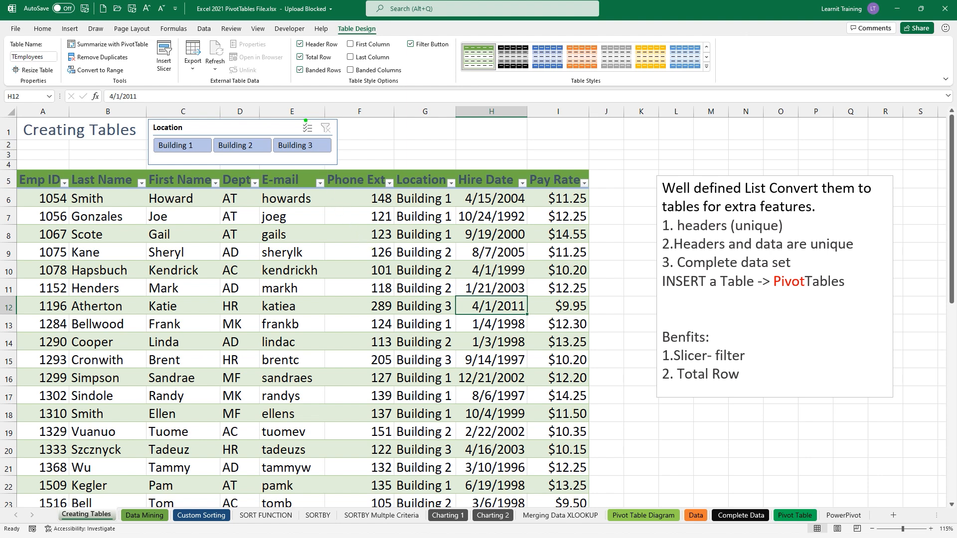
pyautogui.moveTo(394, 30)
pyautogui.mouseDown()
pyautogui.moveTo(463, 65)
pyautogui.moveTo(441, 75)
pyautogui.moveTo(451, 108)
pyautogui.mouseUp()
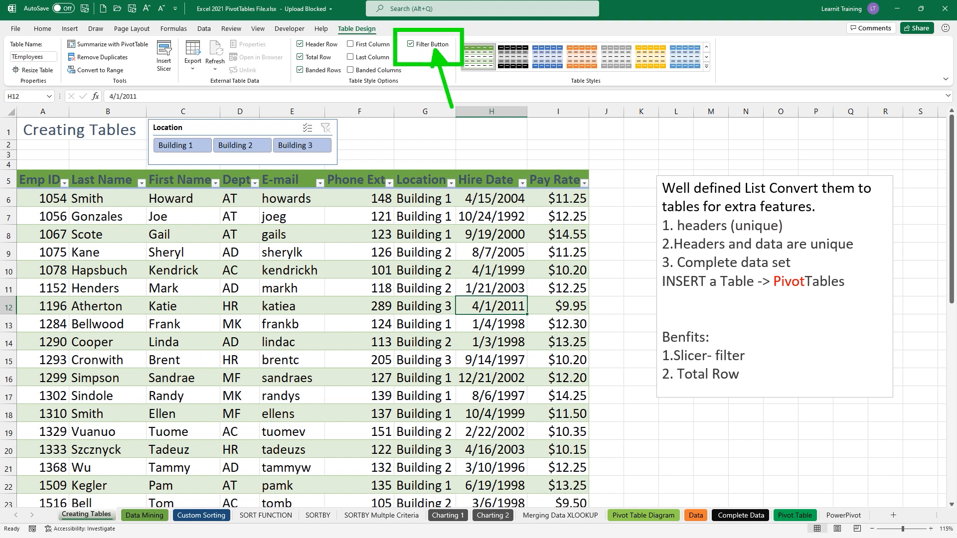
pyautogui.moveTo(72, 175); pyautogui.dragTo(100, 146)
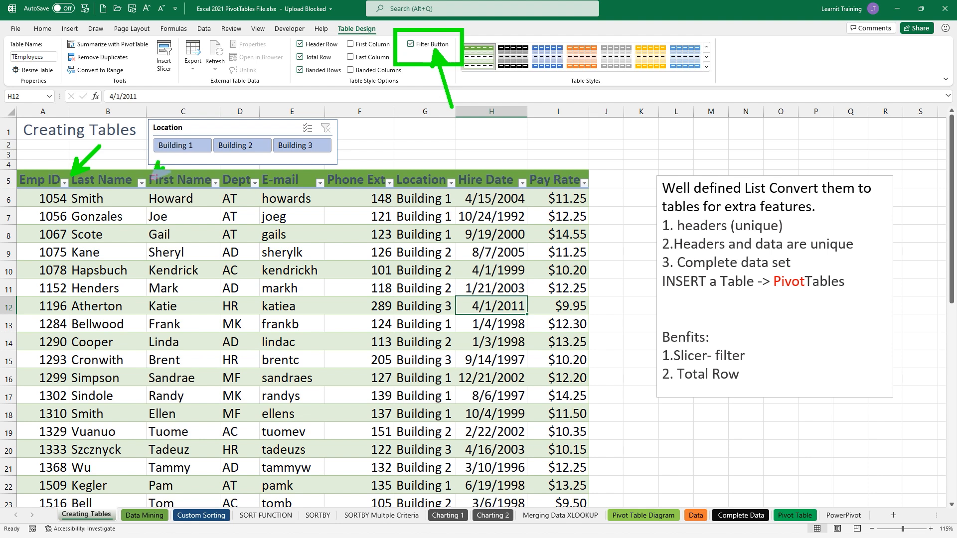
pyautogui.moveTo(151, 180); pyautogui.dragTo(178, 155)
pyautogui.moveTo(217, 183); pyautogui.dragTo(237, 155)
pyautogui.press('Escape')
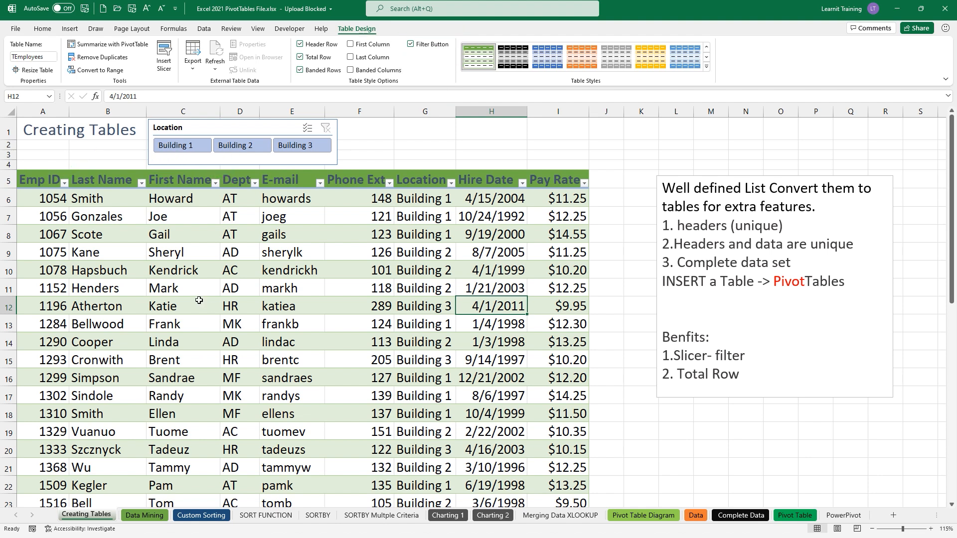
pyautogui.click(66, 183)
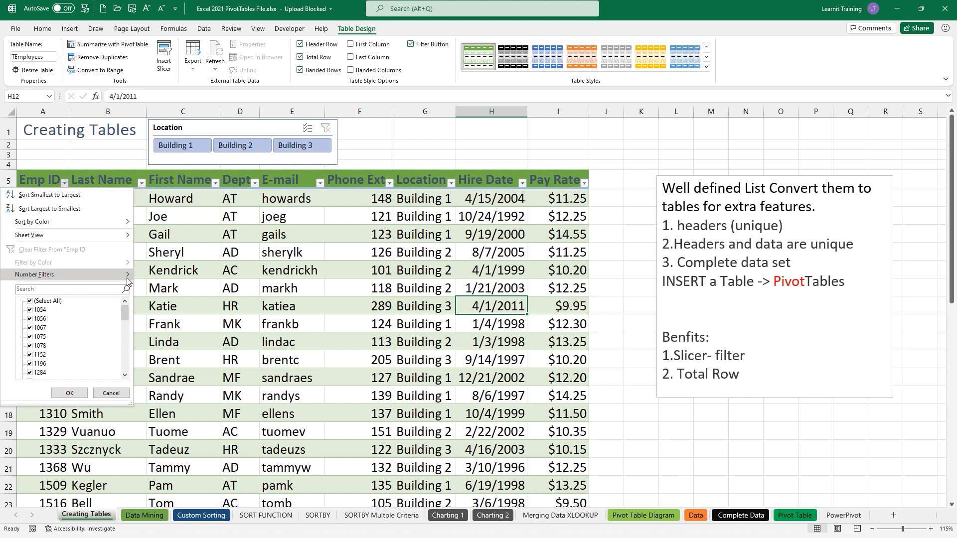
pyautogui.moveTo(127, 280)
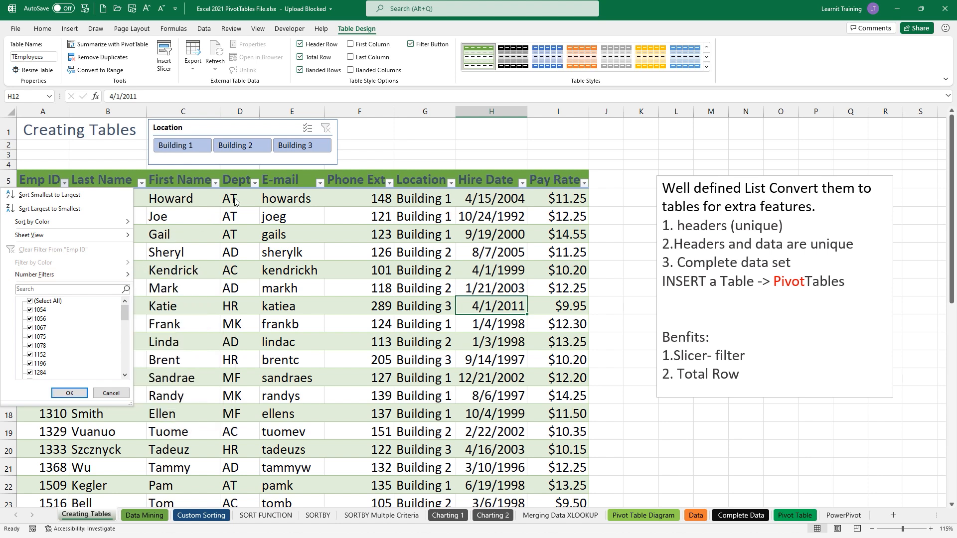
pyautogui.click(410, 44)
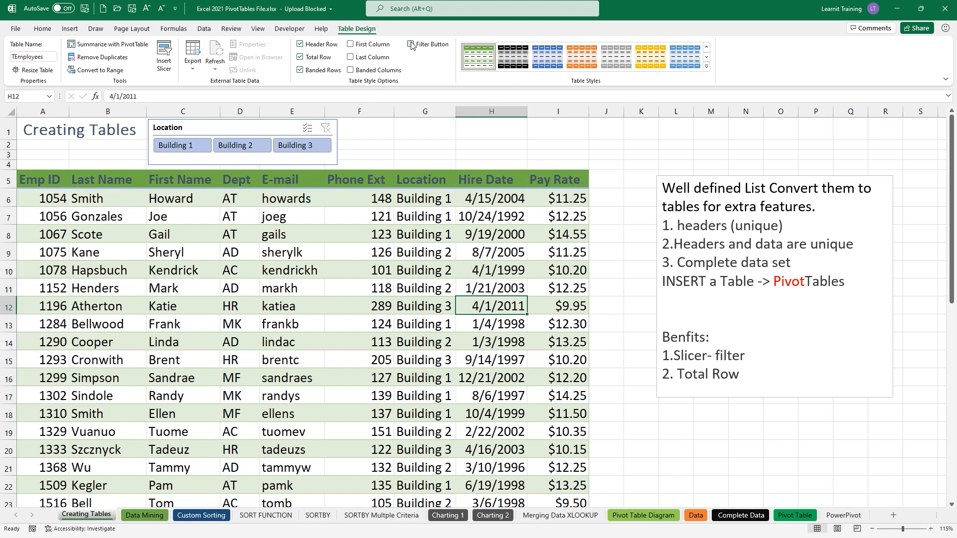
pyautogui.click(410, 44)
pyautogui.click(741, 380)
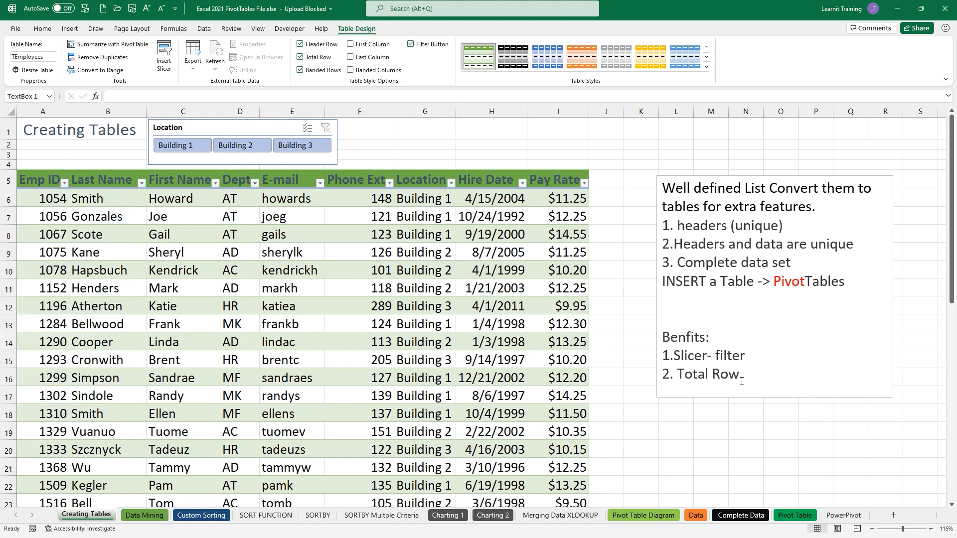
# - Complete the note's third line as '3. Filter Button', then return to the table
pyautogui.click(726, 392)
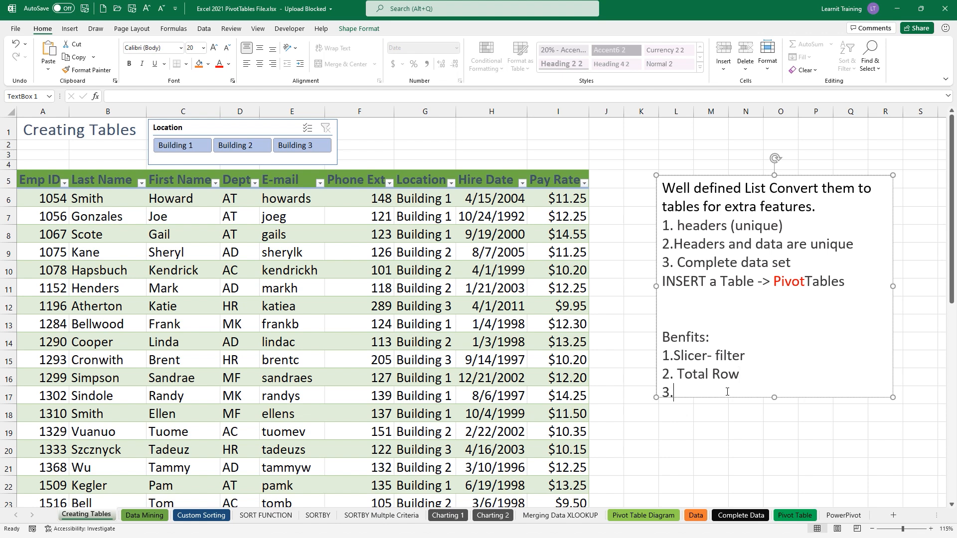
pyautogui.write('Filter Button')
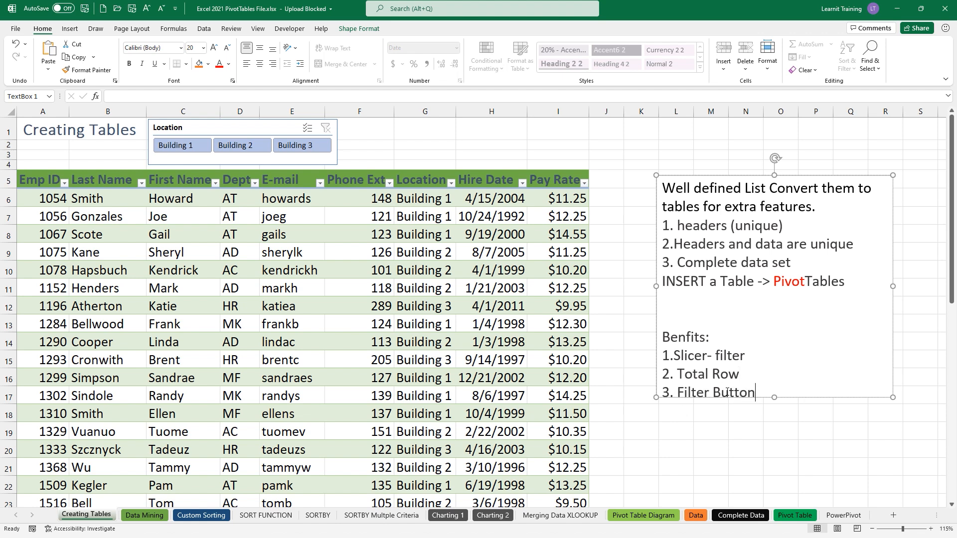
pyautogui.click(776, 404)
pyautogui.click(775, 406)
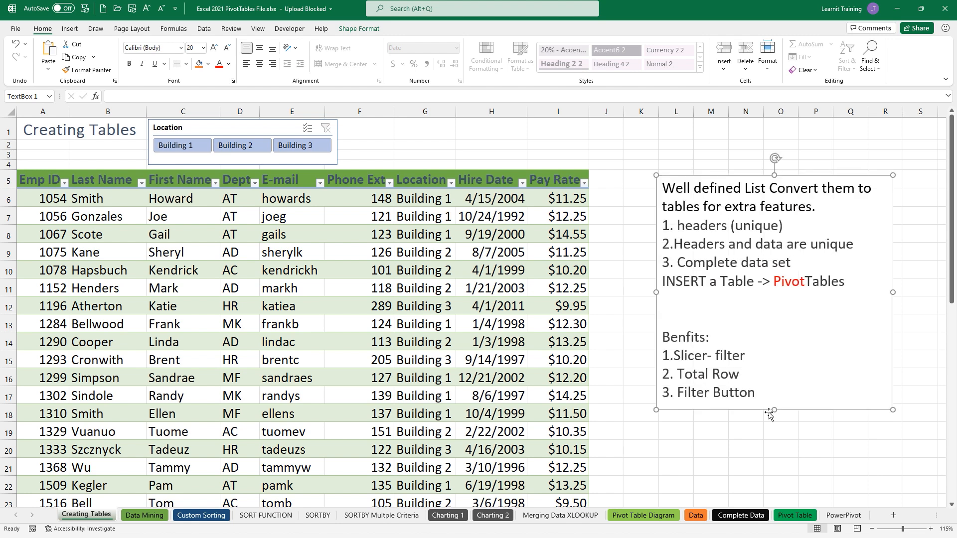
pyautogui.click(438, 264)
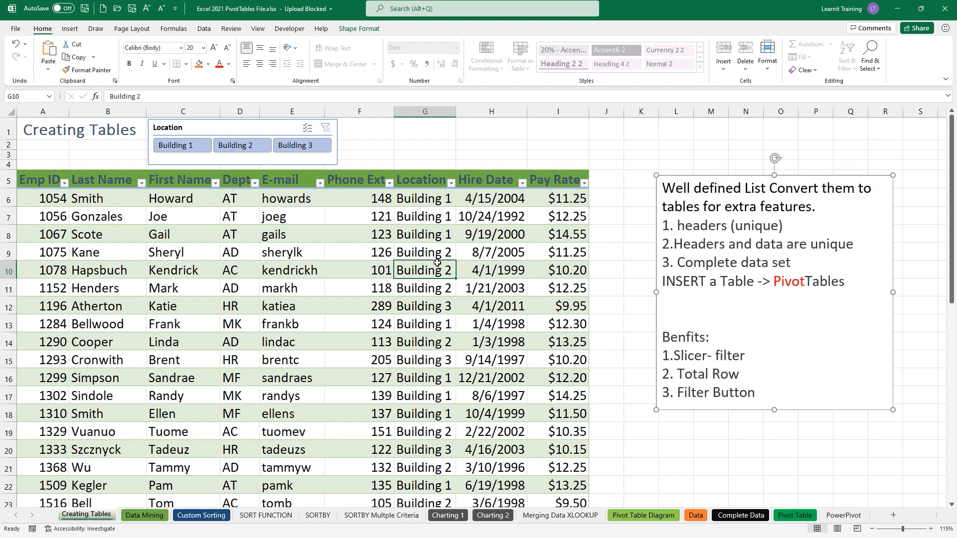
pyautogui.click(355, 28)
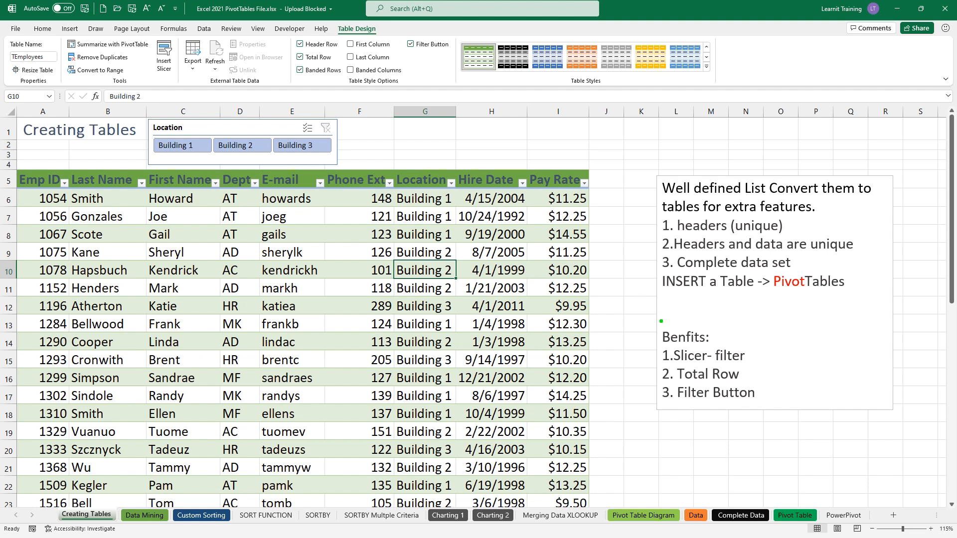
# - Move to the Data Mining sheet holding the Books and Beyond payroll list
pyautogui.moveTo(661, 321); pyautogui.dragTo(618, 284)
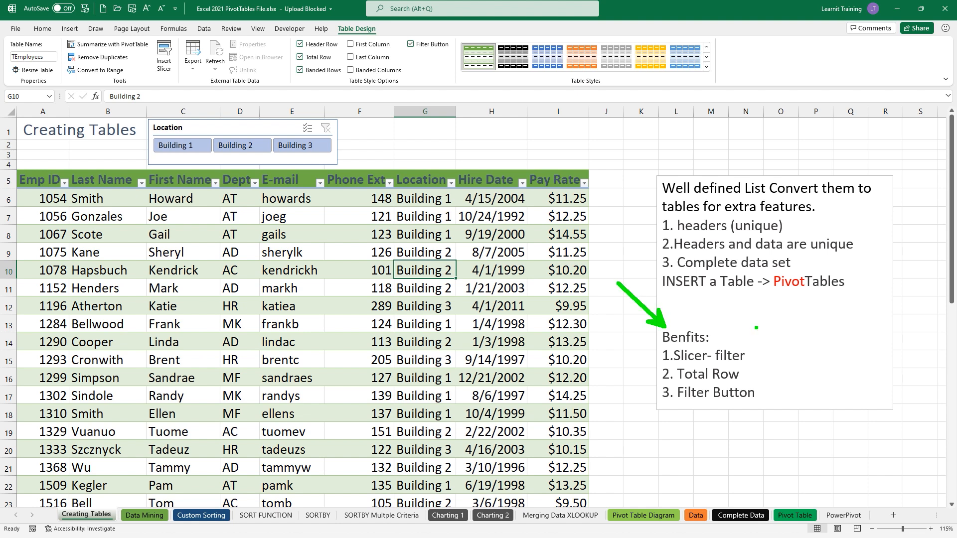
pyautogui.moveTo(159, 506); pyautogui.dragTo(168, 494)
pyautogui.press('Escape')
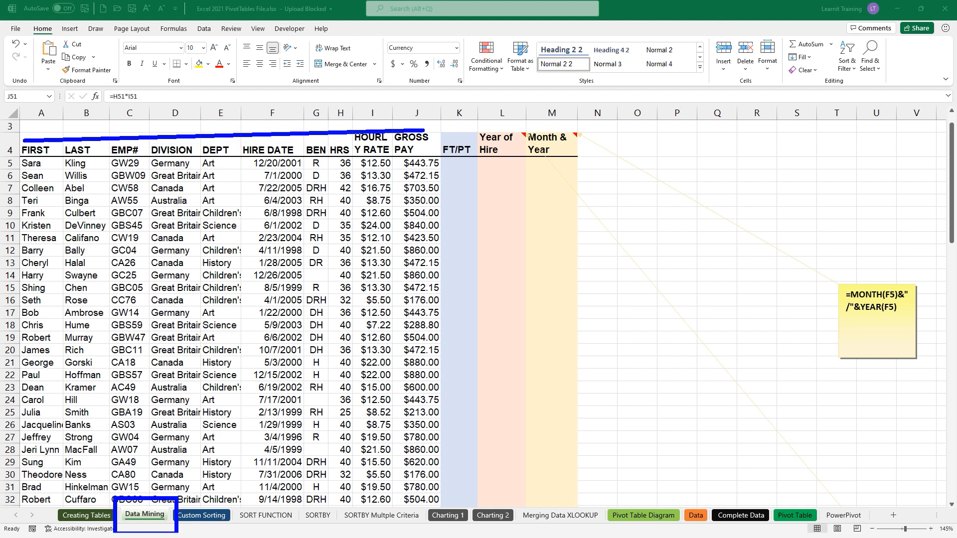
# - Replace the date in F2 with =NOW() so it shows 24-Nov-2021
pyautogui.scroll(1, 364, 275)
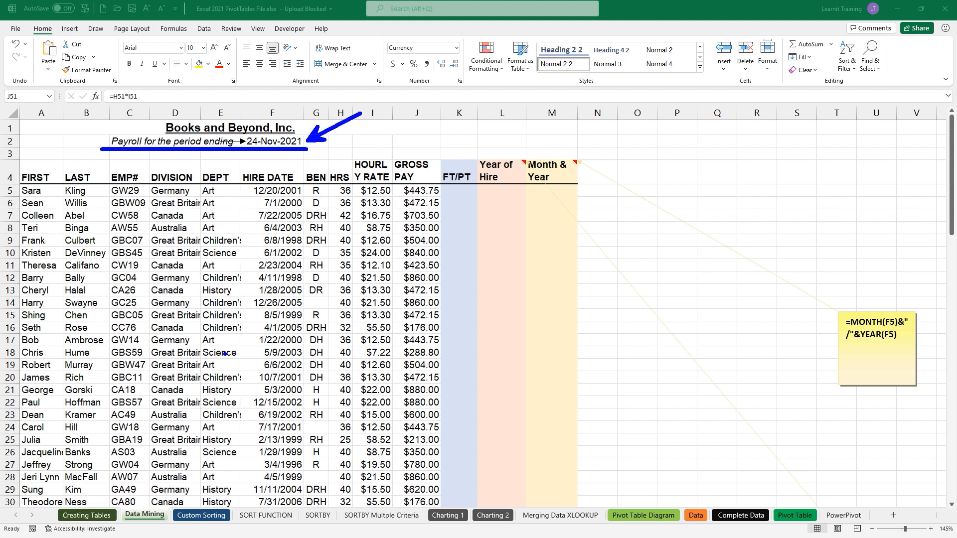
pyautogui.click(273, 141)
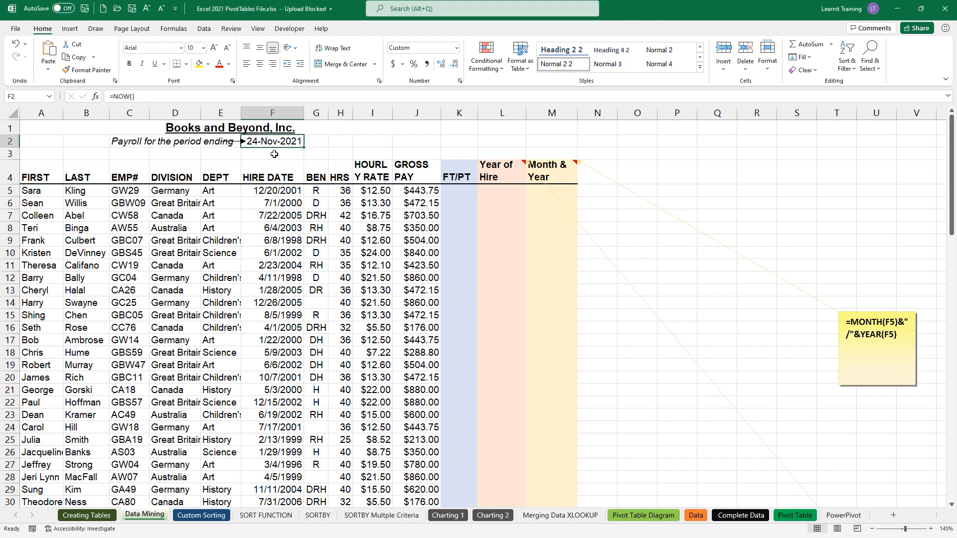
pyautogui.press('Delete')
pyautogui.write('=')
pyautogui.press('BackSpace')
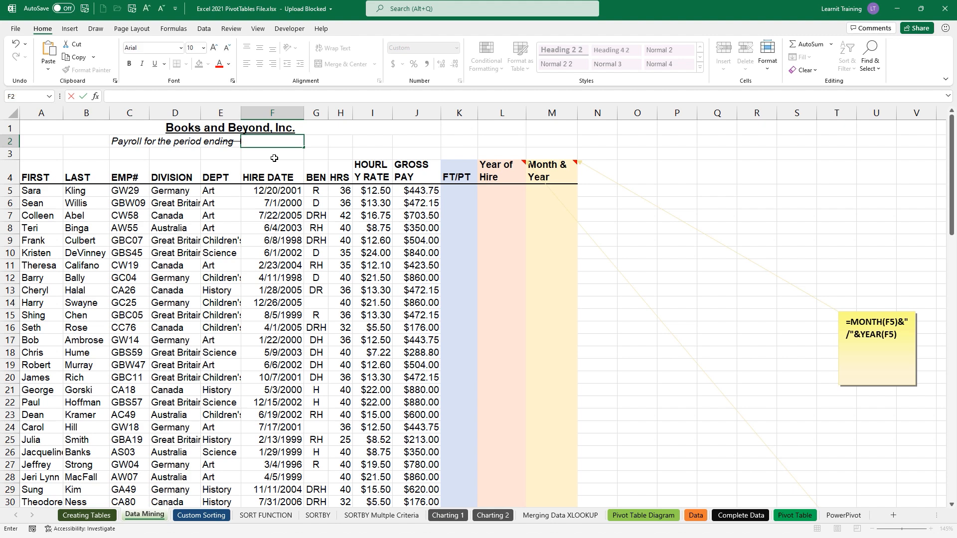
pyautogui.write('=')
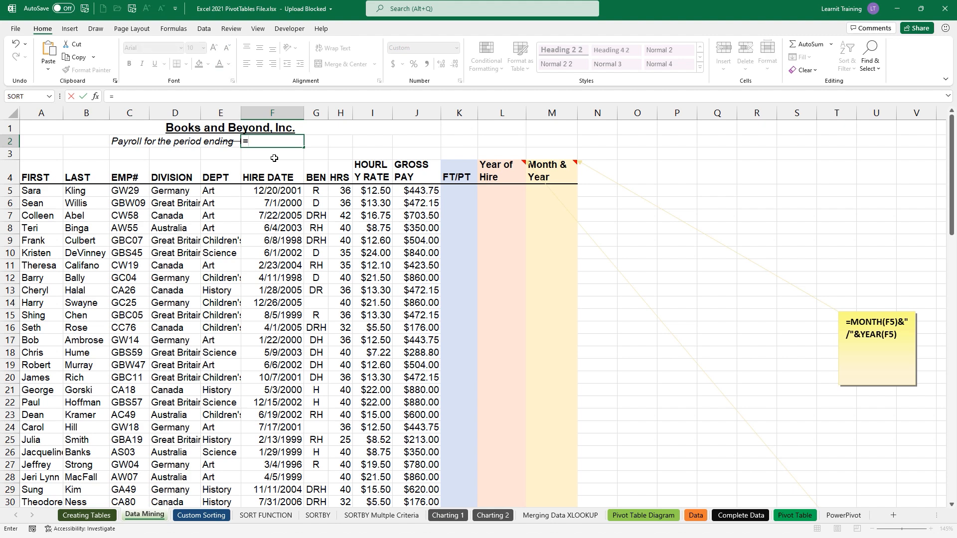
pyautogui.write('now')
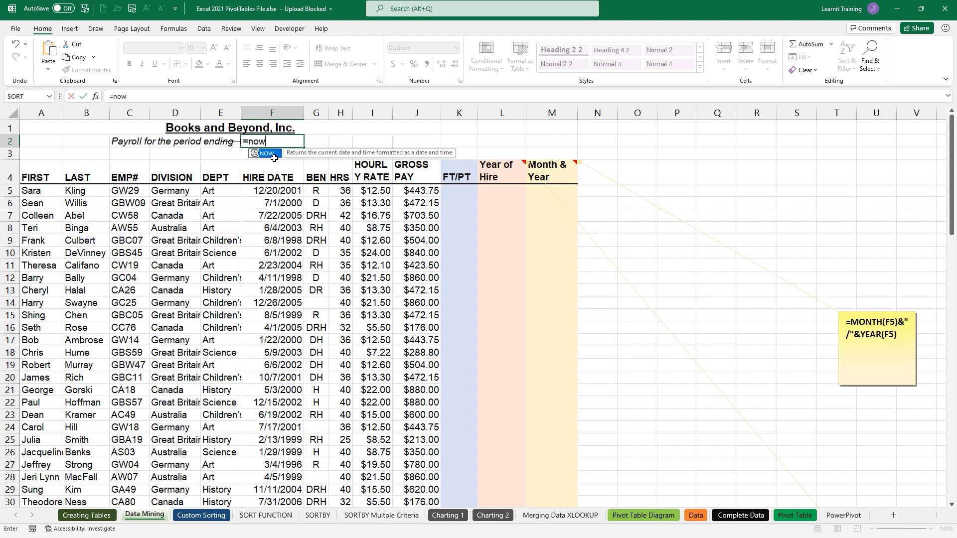
pyautogui.doubleClick(273, 155)
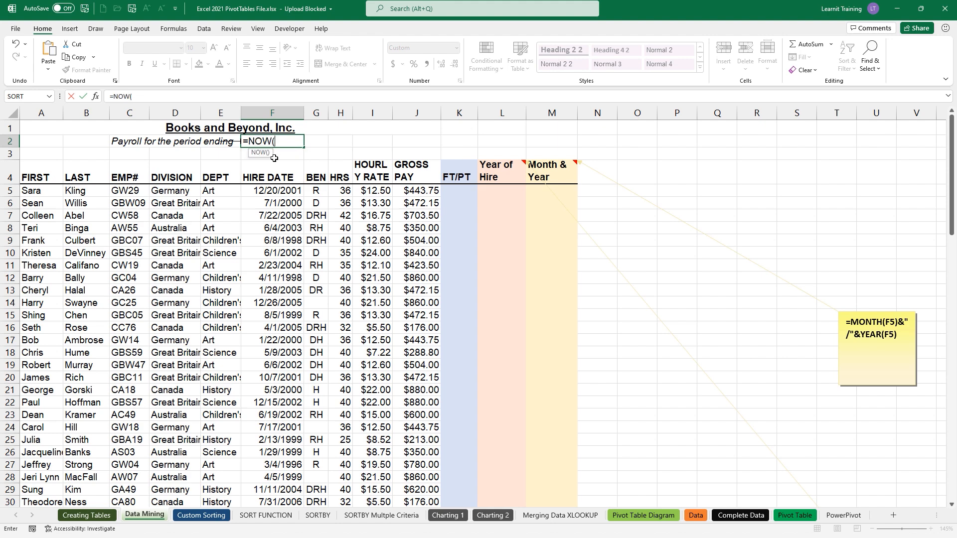
pyautogui.write(')')
pyautogui.press('Return')
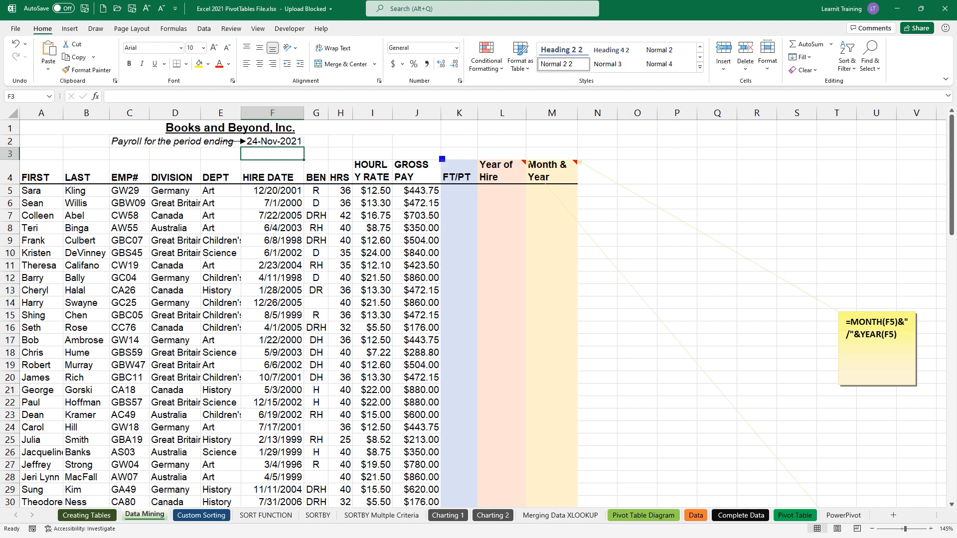
pyautogui.moveTo(439, 157)
pyautogui.mouseDown()
pyautogui.moveTo(534, 340)
pyautogui.moveTo(579, 510)
pyautogui.mouseUp()
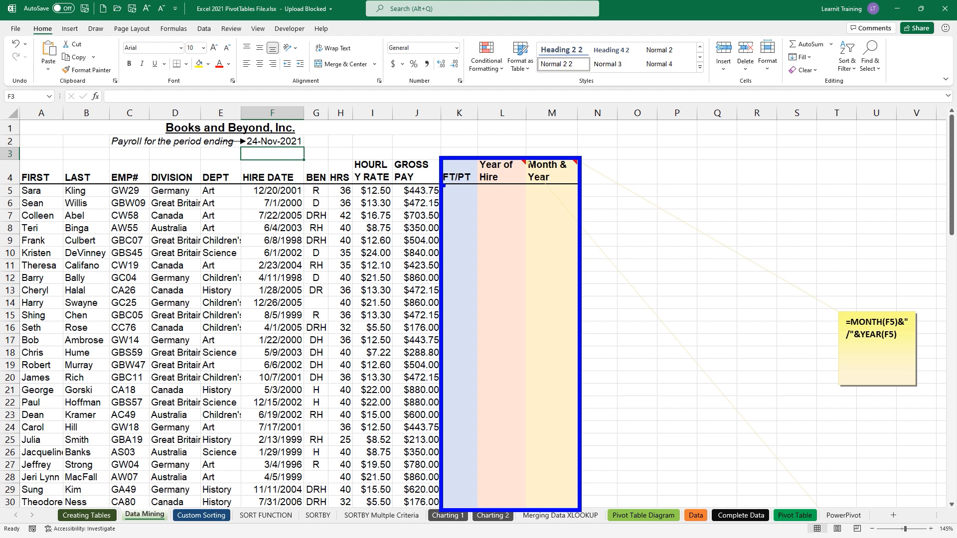
pyautogui.moveTo(442, 185); pyautogui.dragTo(580, 186)
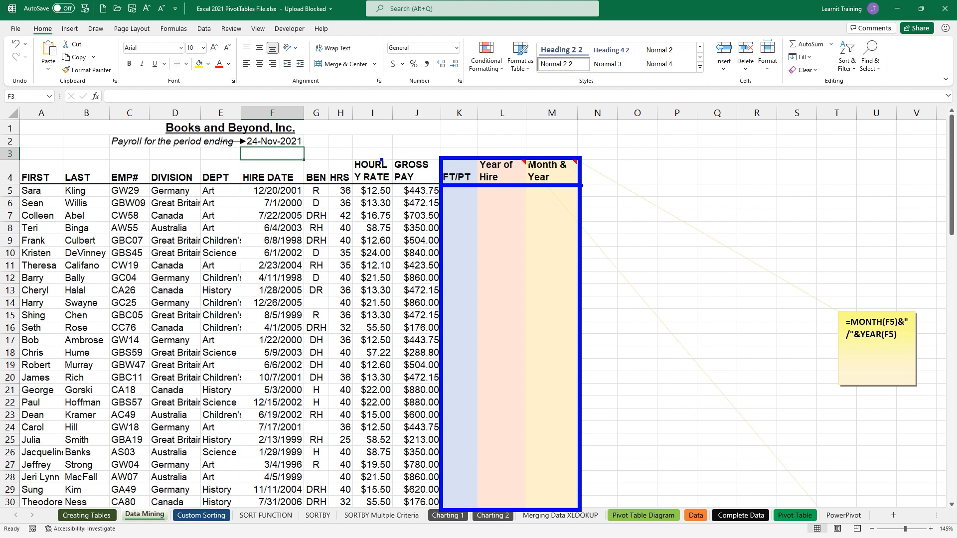
pyautogui.moveTo(371, 161); pyautogui.dragTo(370, 112)
pyautogui.moveTo(340, 160); pyautogui.dragTo(339, 106)
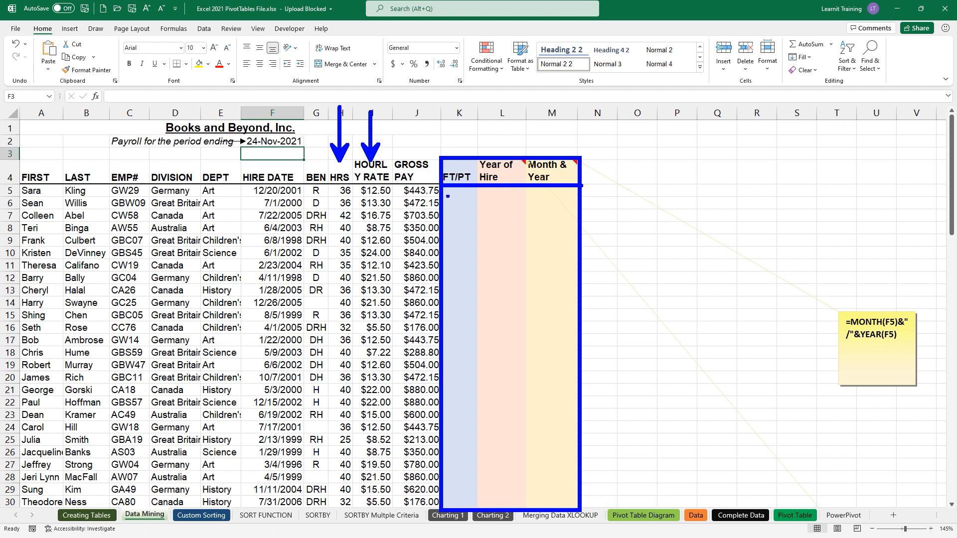
pyautogui.moveTo(463, 162); pyautogui.dragTo(463, 118)
pyautogui.press('Escape')
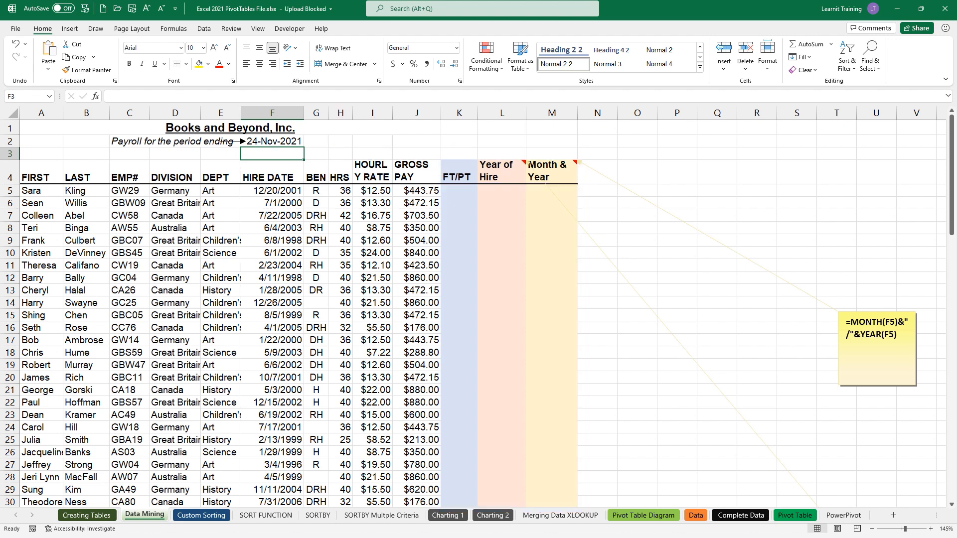
pyautogui.moveTo(291, 172); pyautogui.dragTo(331, 137)
pyautogui.moveTo(474, 156)
pyautogui.mouseDown()
pyautogui.moveTo(530, 187)
pyautogui.moveTo(515, 115)
pyautogui.mouseUp()
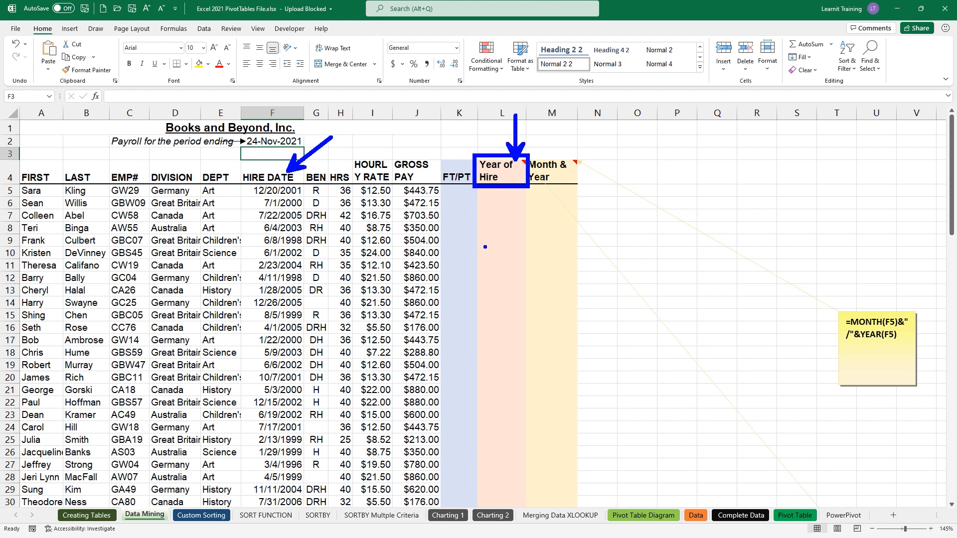
pyautogui.press('Escape')
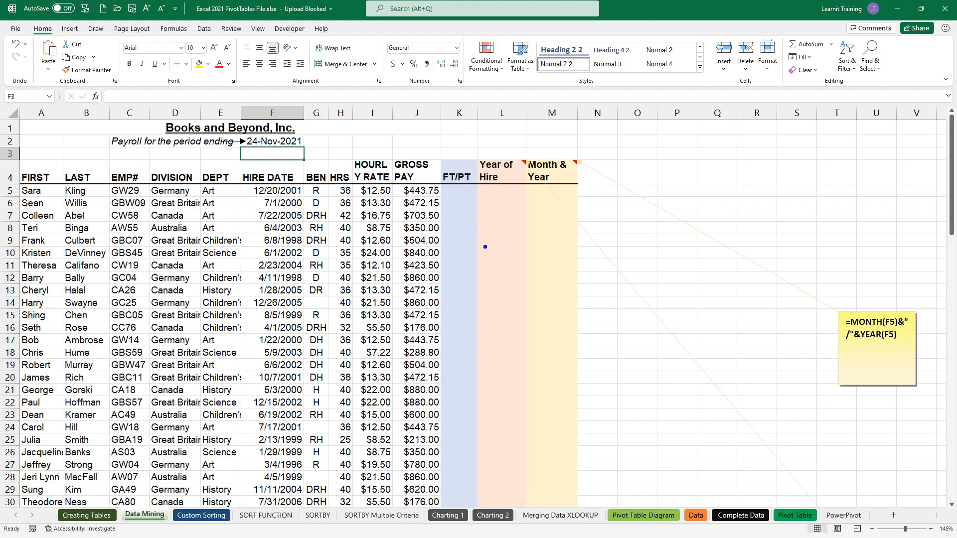
pyautogui.moveTo(522, 154)
pyautogui.mouseDown()
pyautogui.moveTo(583, 189)
pyautogui.moveTo(613, 173)
pyautogui.mouseUp()
# - Enter =IF(H5>=40,"FT","PT") in K5 and fill it down the FT/PT column
pyautogui.click(468, 193)
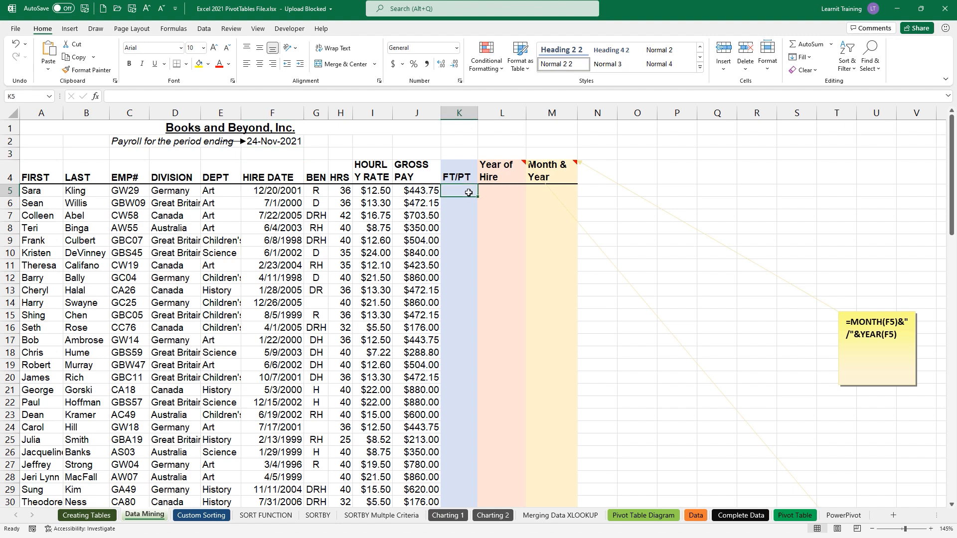
pyautogui.write('=')
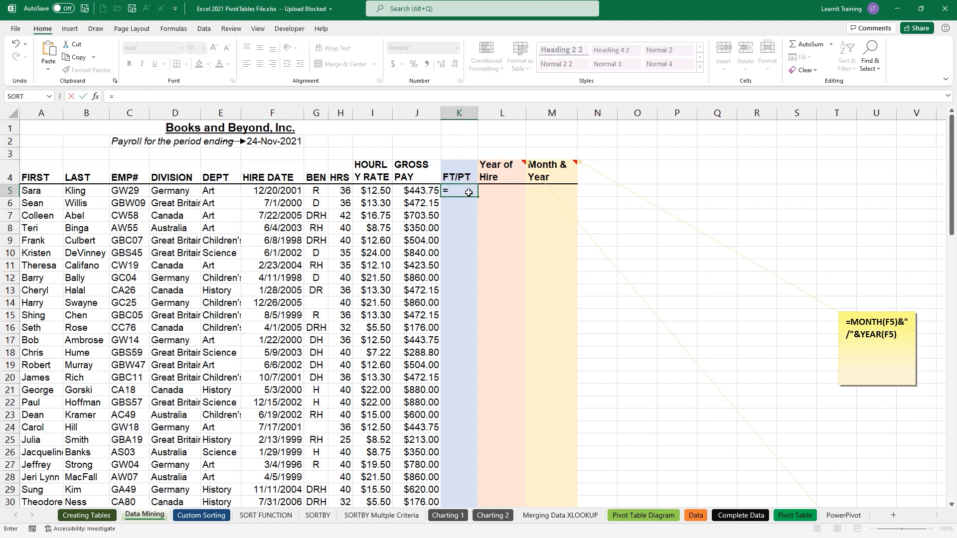
pyautogui.write('i')
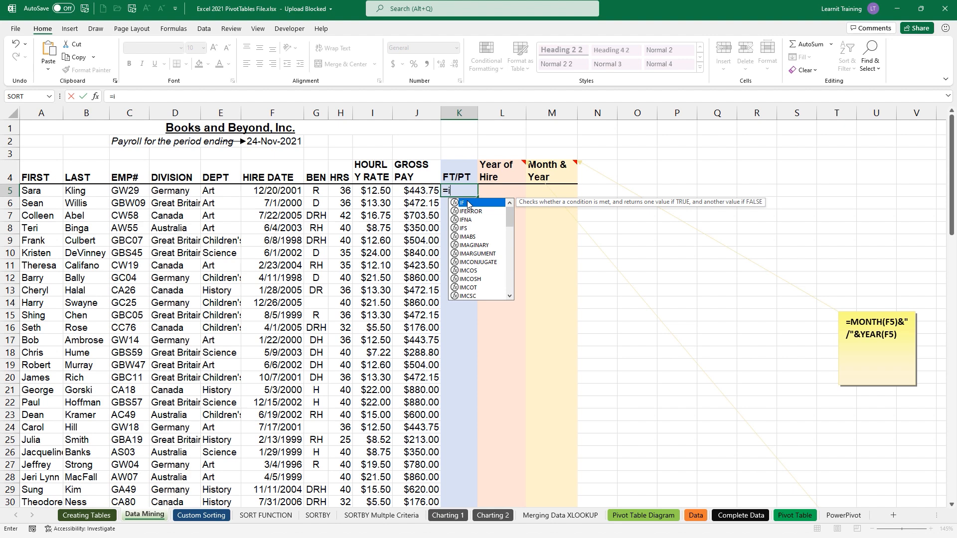
pyautogui.doubleClick(468, 203)
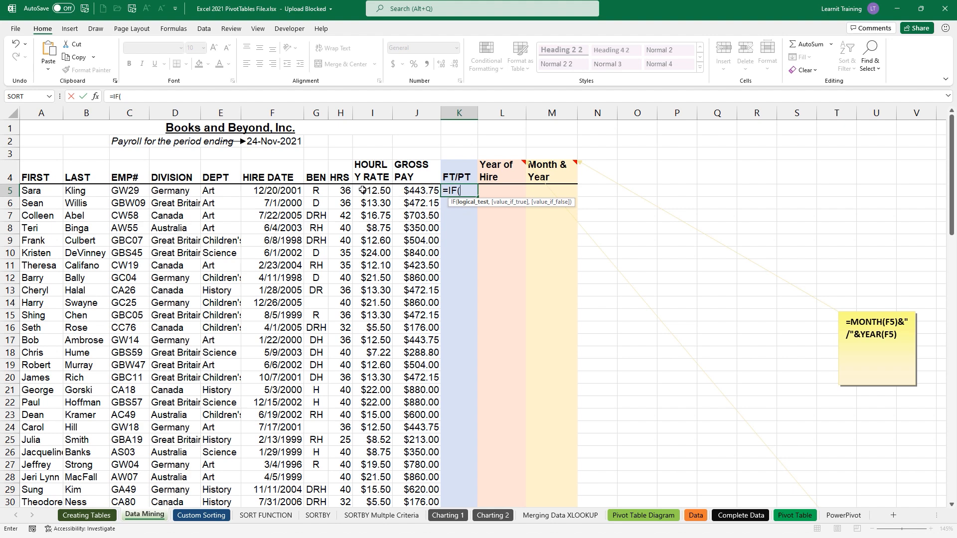
pyautogui.click(343, 190)
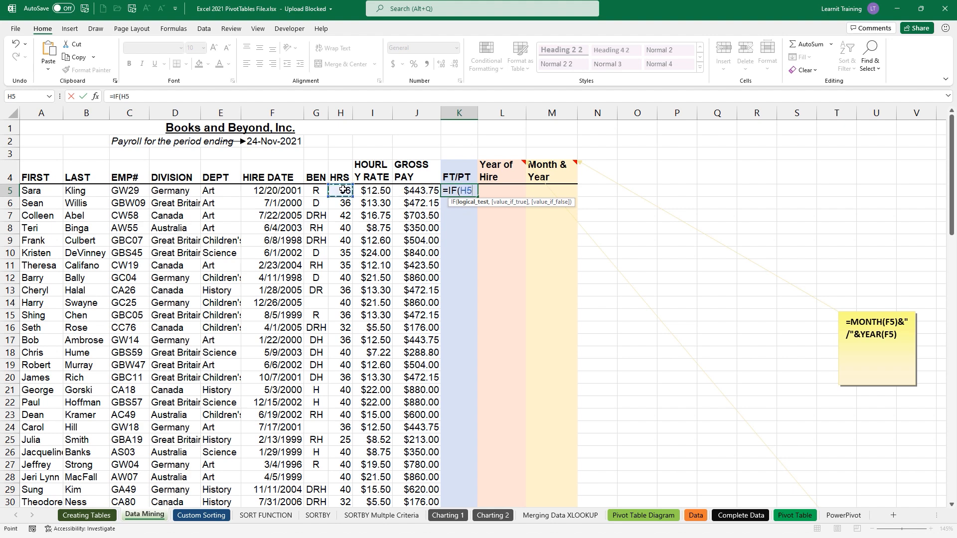
pyautogui.write('>=')
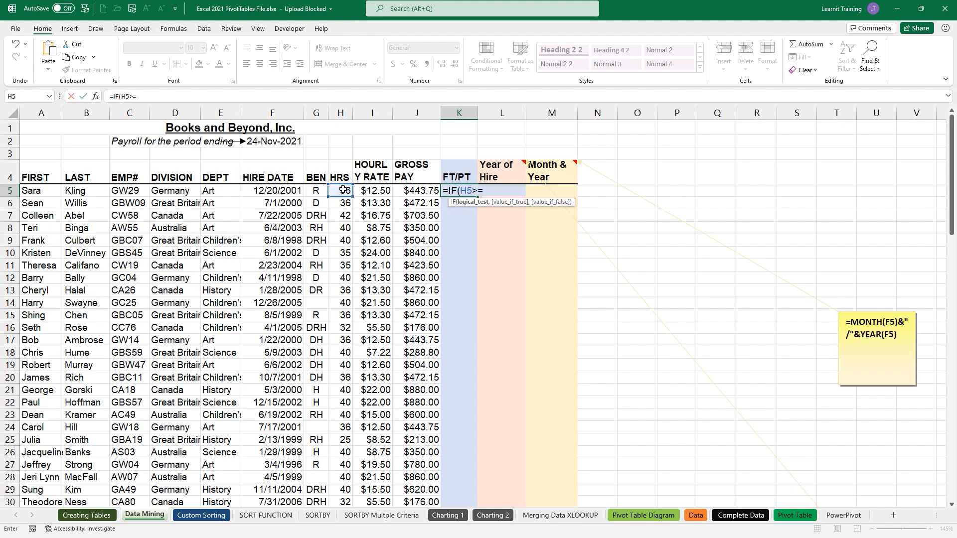
pyautogui.write('40,')
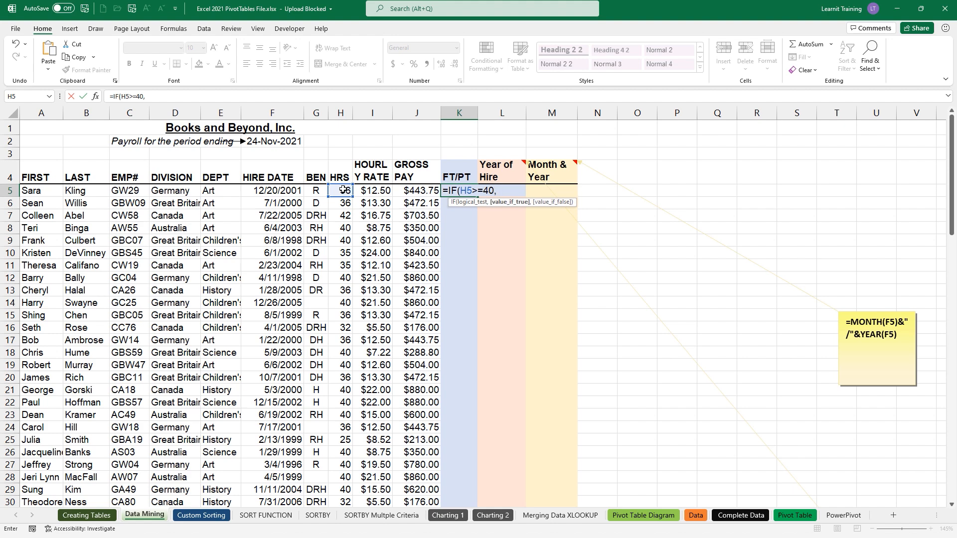
pyautogui.write(' "FT"')
pyautogui.write(',"PT')
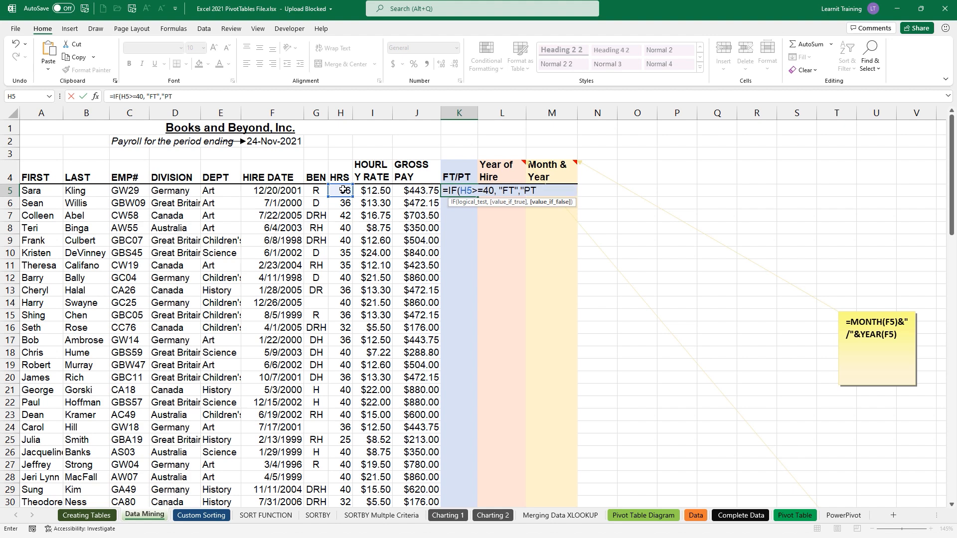
pyautogui.write('")')
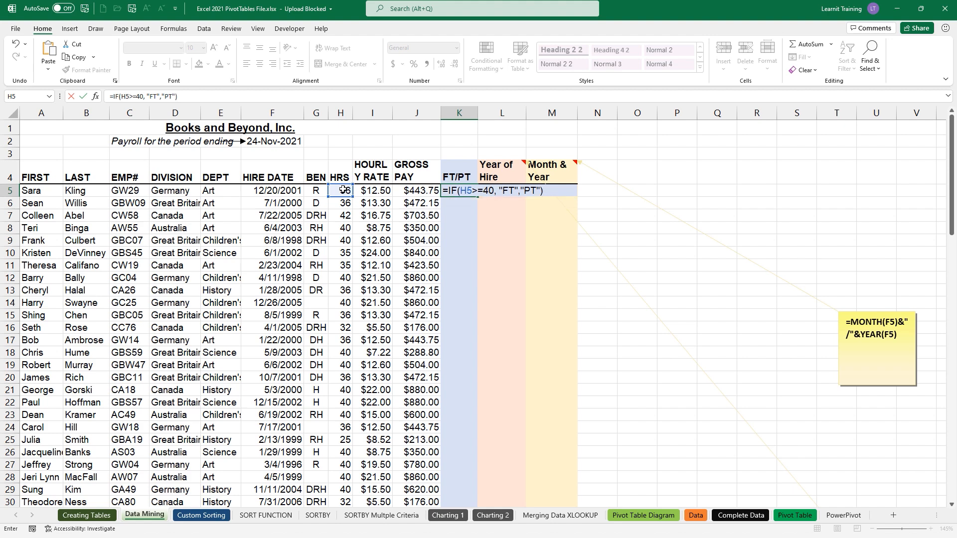
pyautogui.hotkey('ctrl', 'Return')
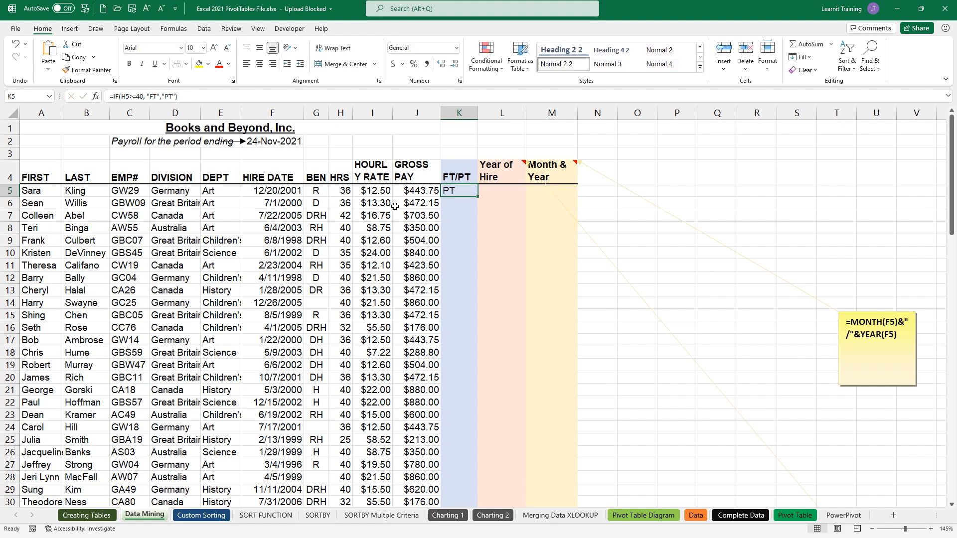
pyautogui.doubleClick(478, 195)
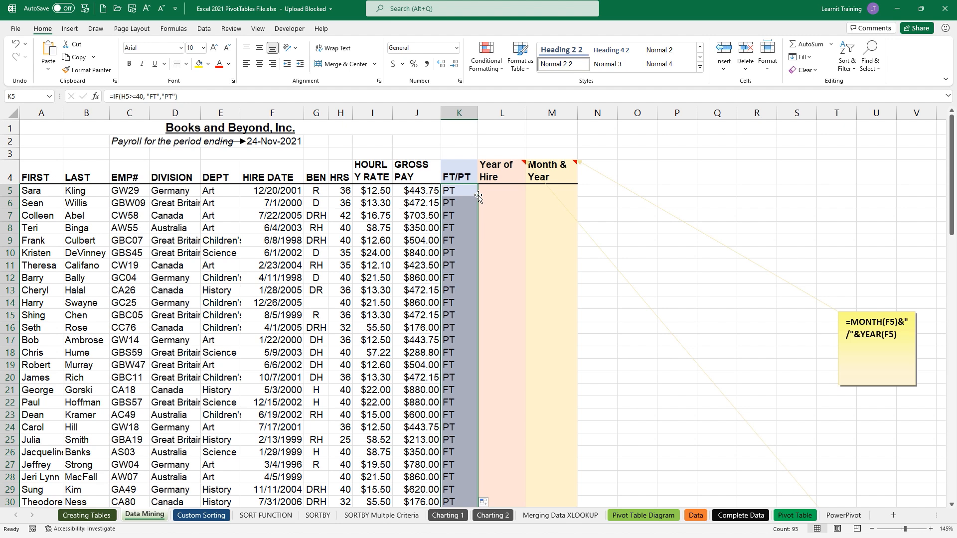
pyautogui.click(483, 192)
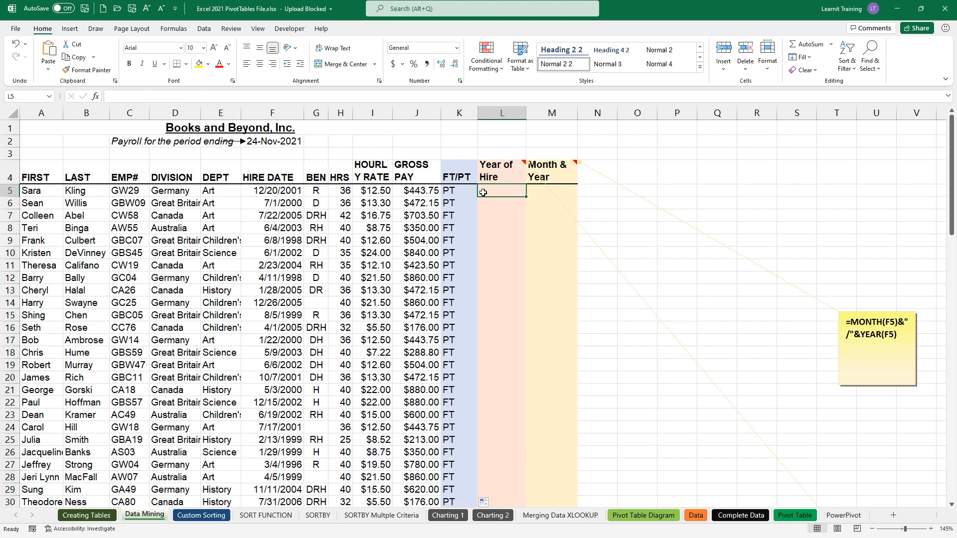
# - Enter =YEAR(F5) in L5 and fill it down the Year of Hire column
pyautogui.write('=')
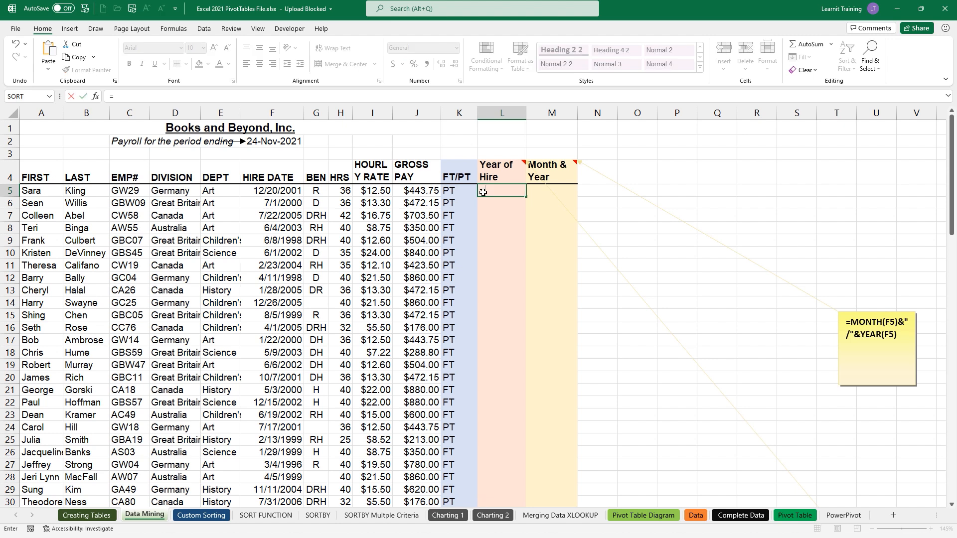
pyautogui.write('Year()')
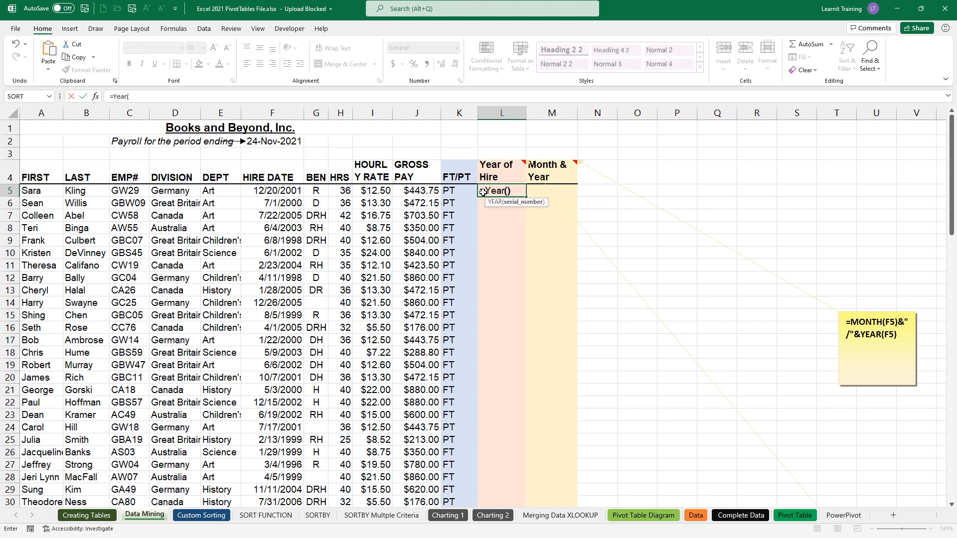
pyautogui.press('BackSpace')
pyautogui.click(285, 191)
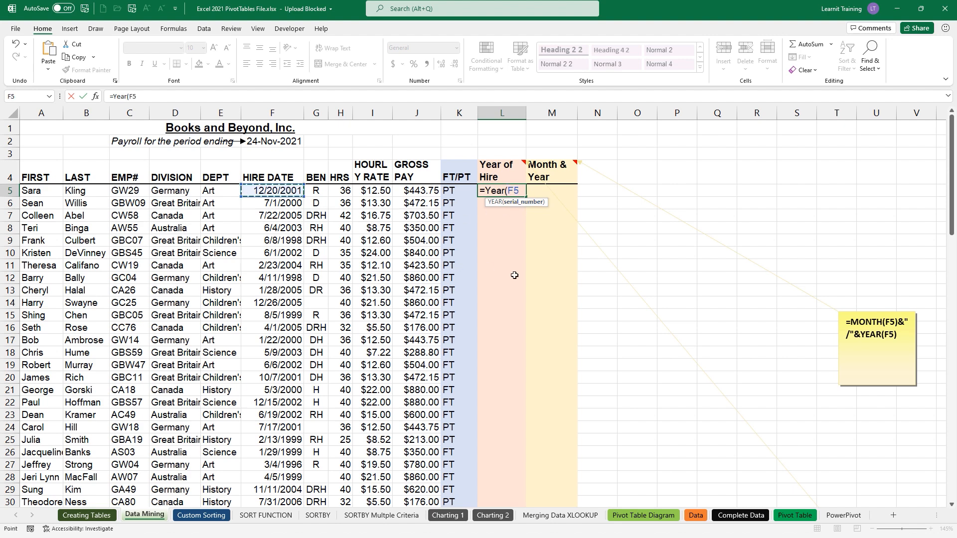
pyautogui.write(')')
pyautogui.press('Return')
pyautogui.click(509, 192)
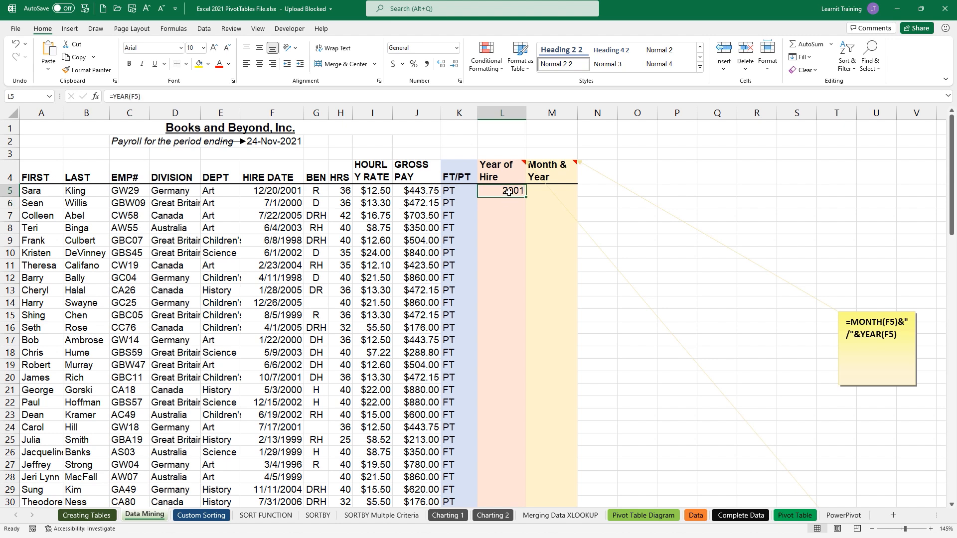
pyautogui.doubleClick(525, 197)
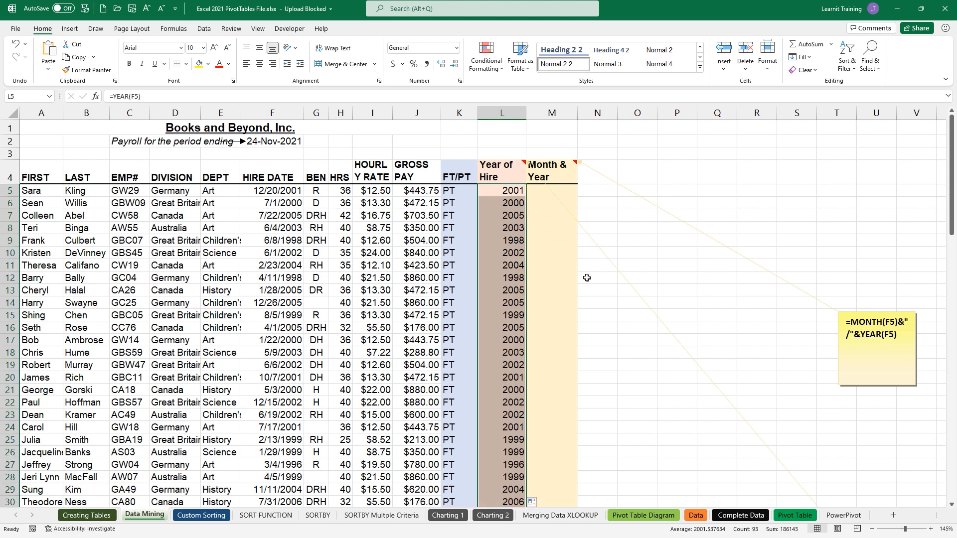
pyautogui.click(535, 192)
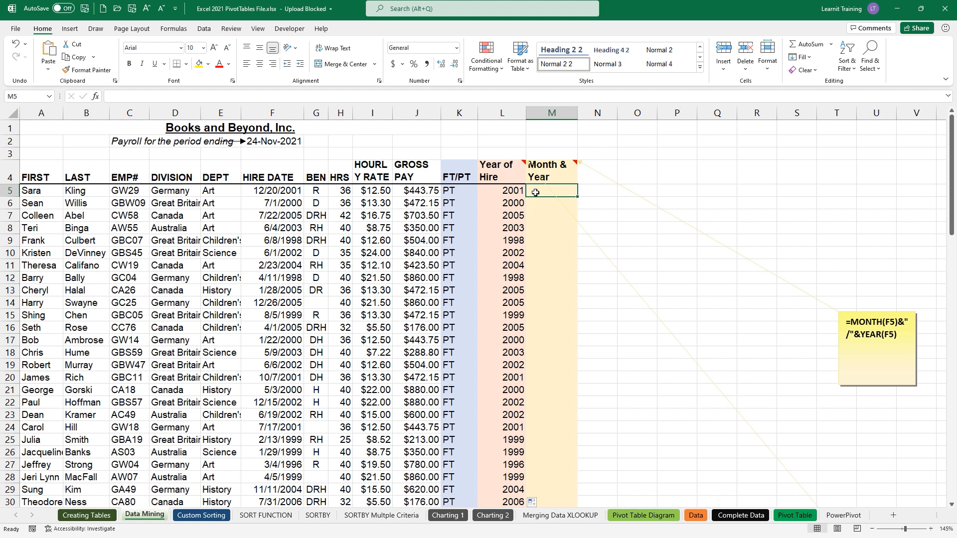
# - Enter =MONTH(F5)&" / "&YEAR(F5) in M5
pyautogui.write('=mont')
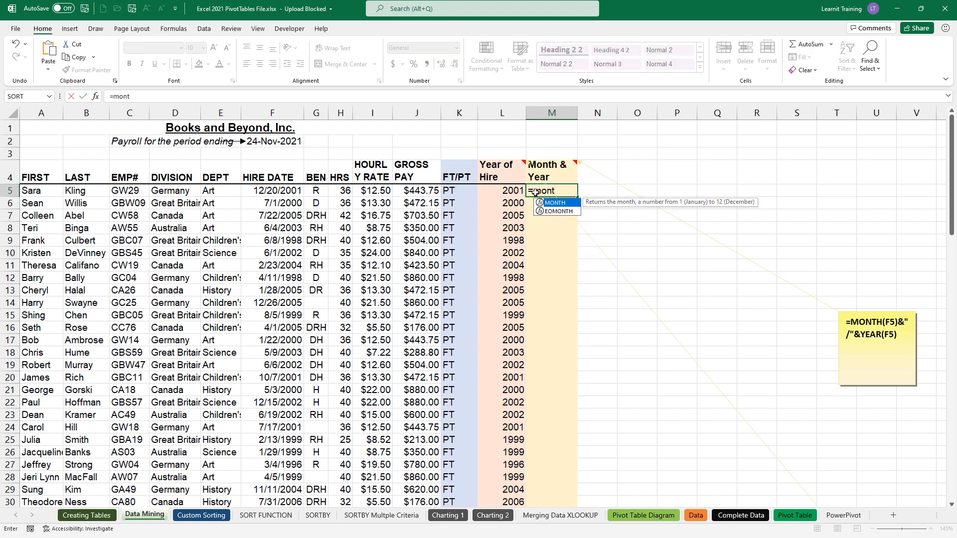
pyautogui.press('Tab')
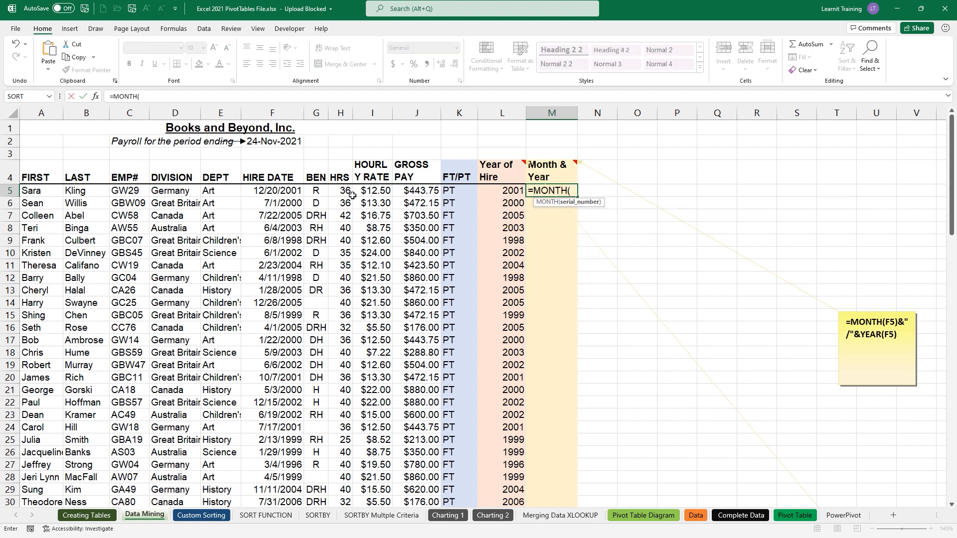
pyautogui.click(270, 193)
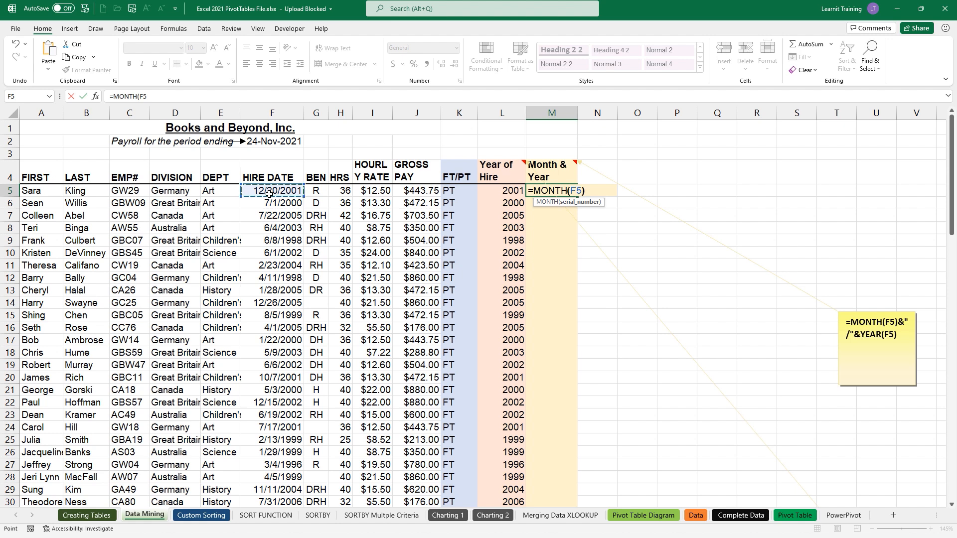
pyautogui.write(')&')
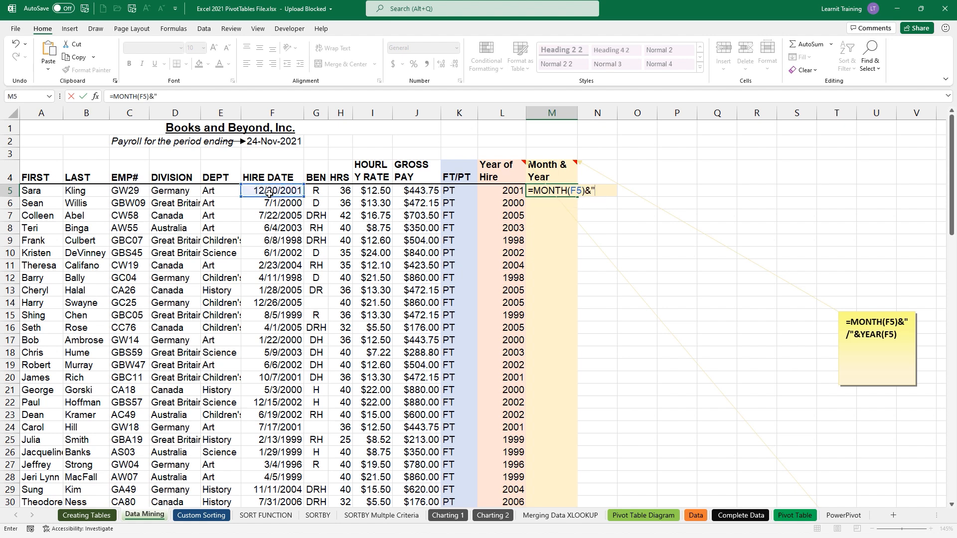
pyautogui.write('" "&')
pyautogui.click(595, 190)
pyautogui.write('/ "&YEAR(')
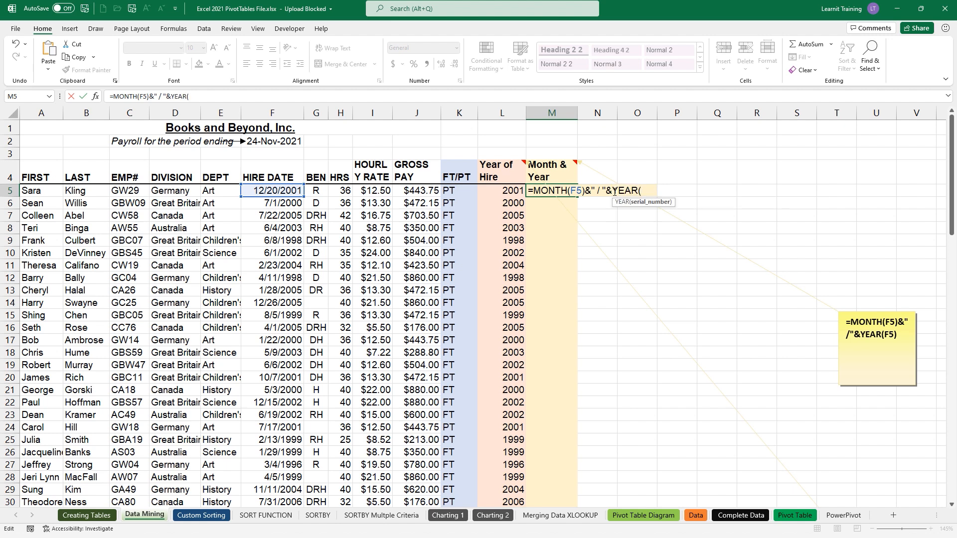
pyautogui.click(300, 189)
pyautogui.write(')')
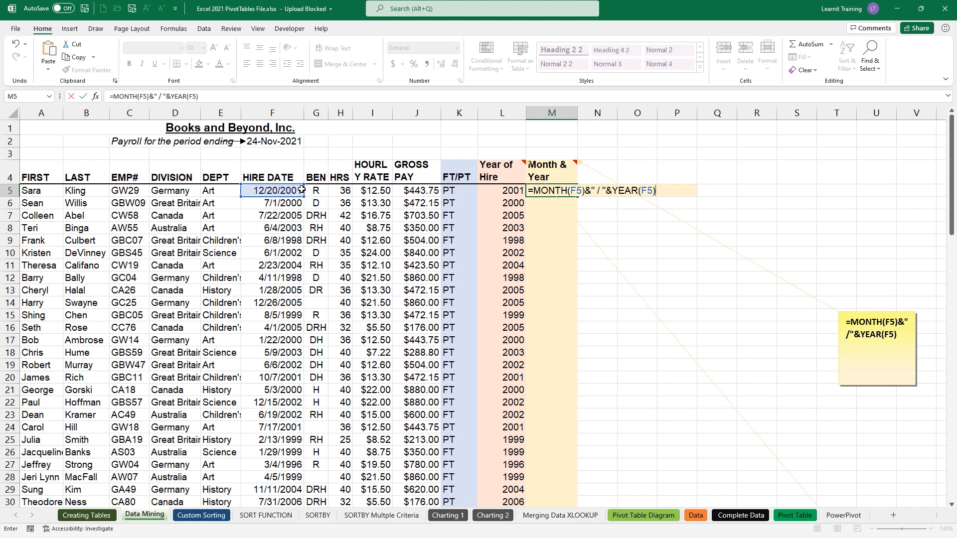
pyautogui.press('Return')
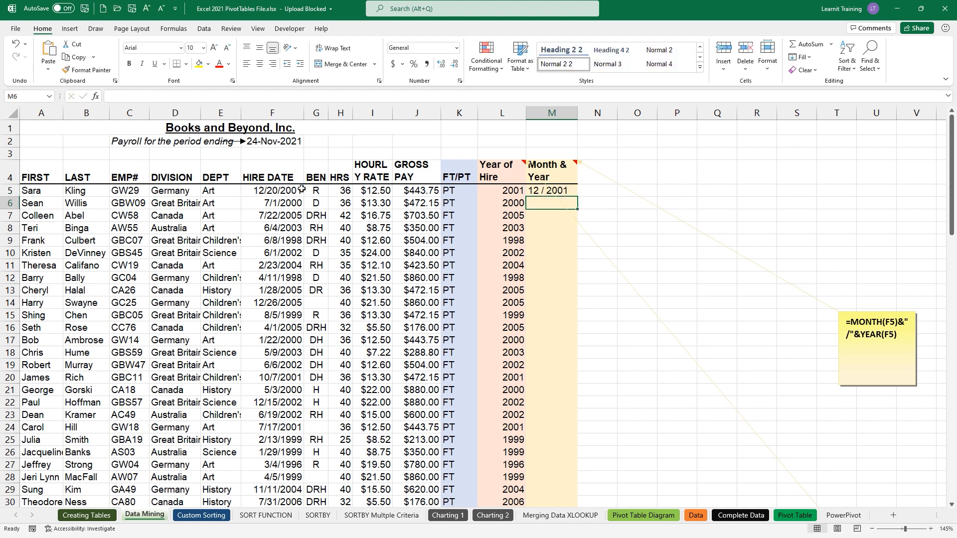
# - Fill the Month & Year formula down column M for every employee
pyautogui.click(548, 192)
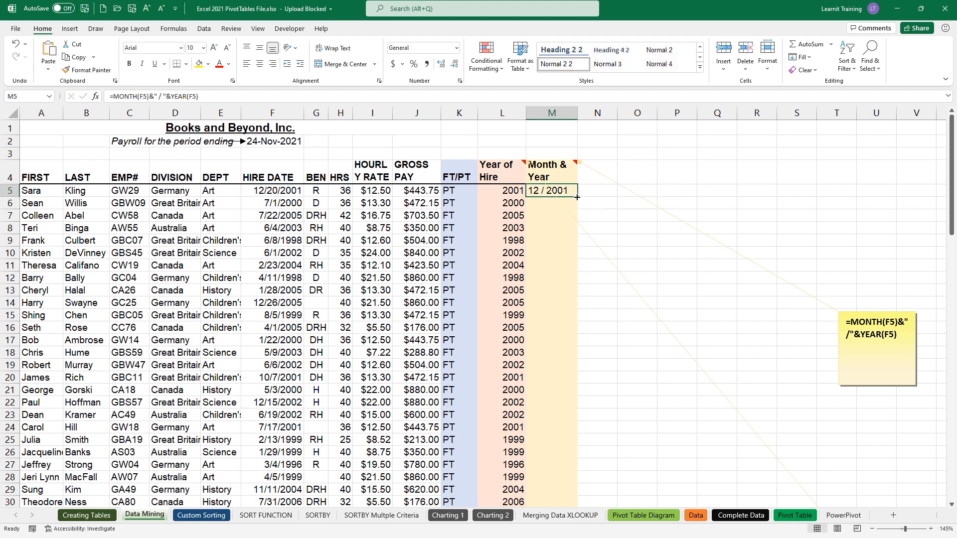
pyautogui.doubleClick(576, 196)
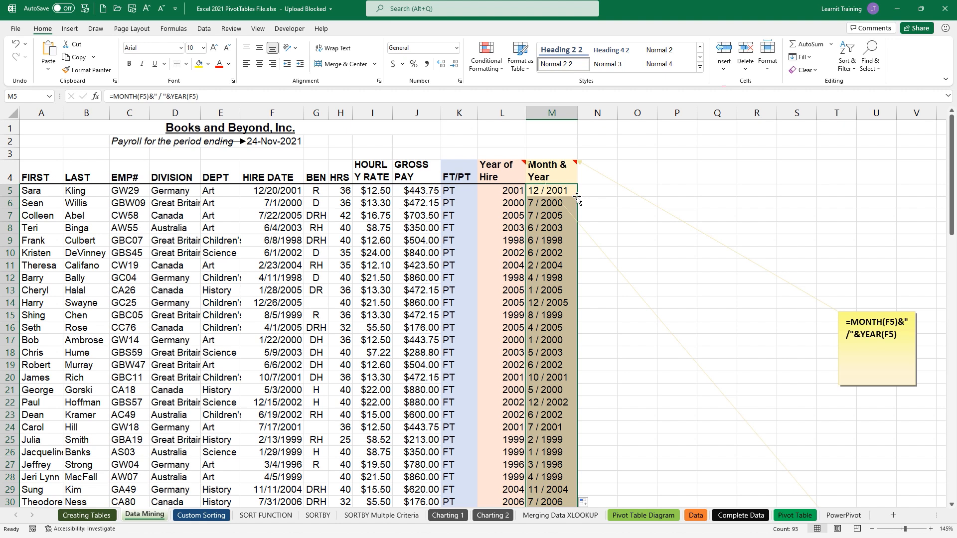
pyautogui.moveTo(584, 195); pyautogui.dragTo(648, 162)
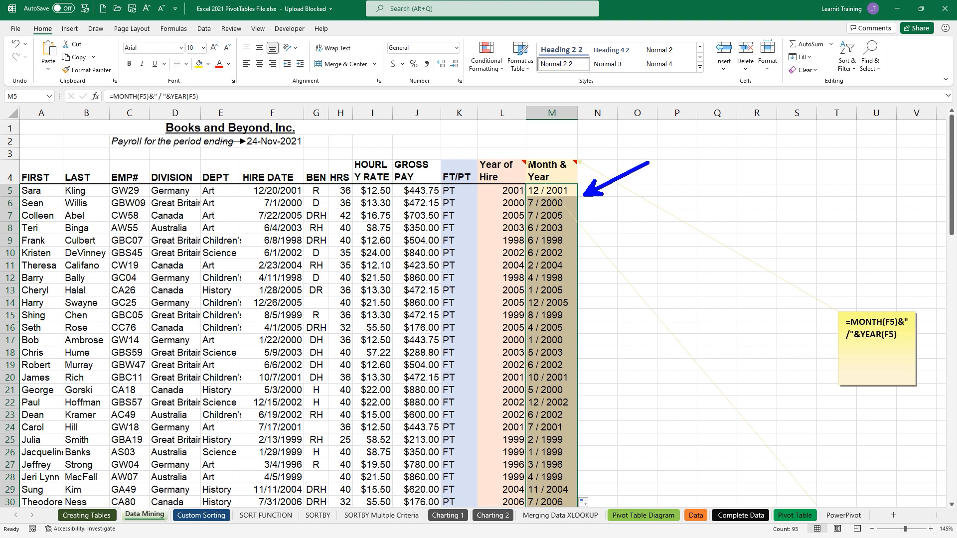
pyautogui.moveTo(430, 155); pyautogui.dragTo(611, 508)
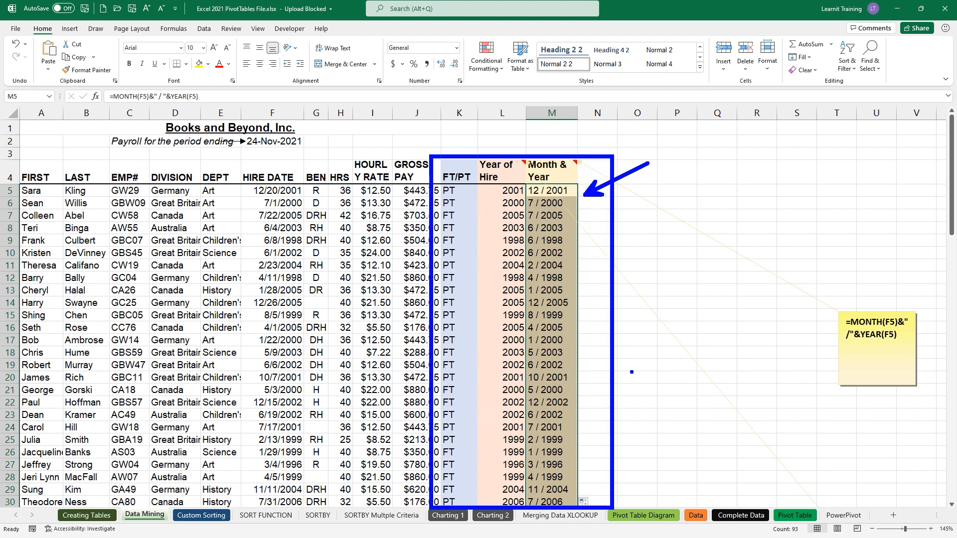
pyautogui.press('Escape')
pyautogui.click(185, 31)
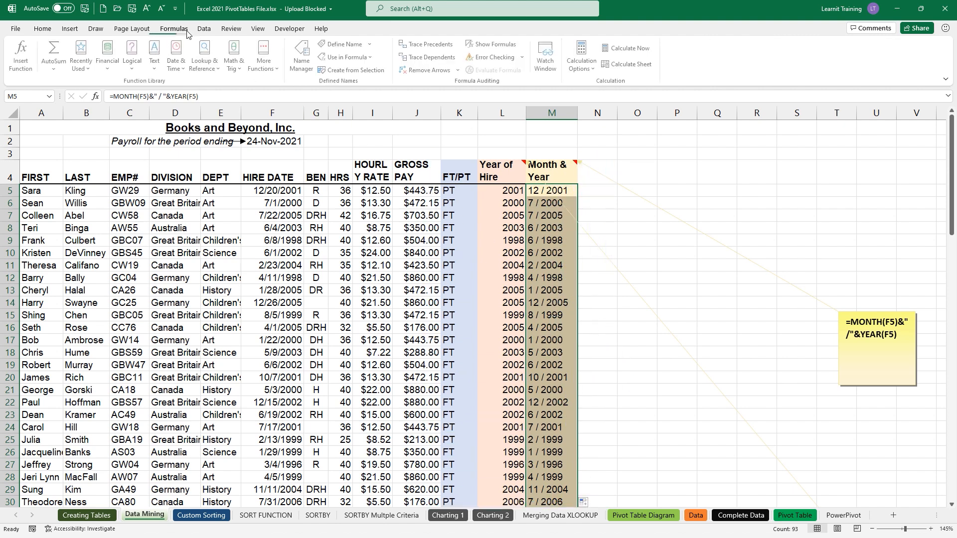
# - Turn on Show Formulas and autofit columns M and K to their formulas
pyautogui.click(466, 44)
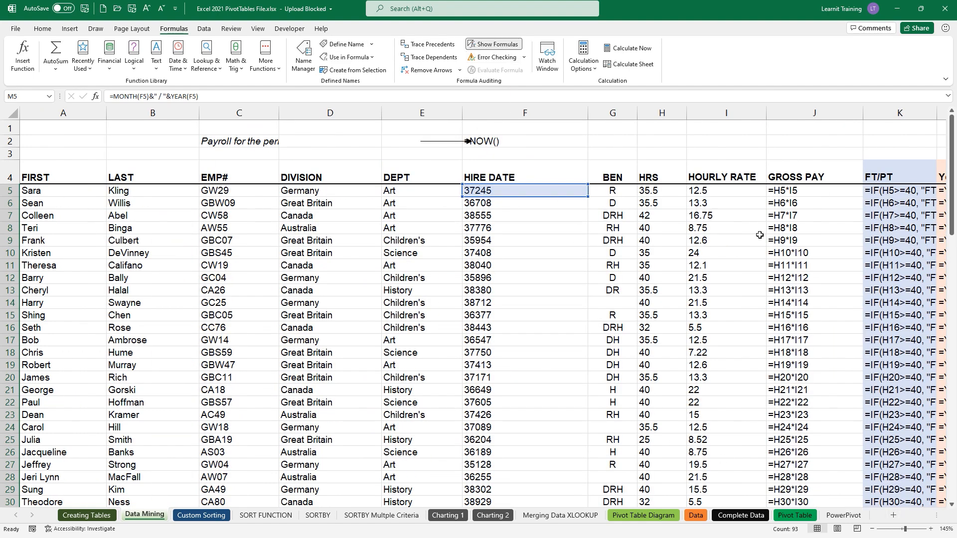
pyautogui.press('Return')
pyautogui.press('Return')
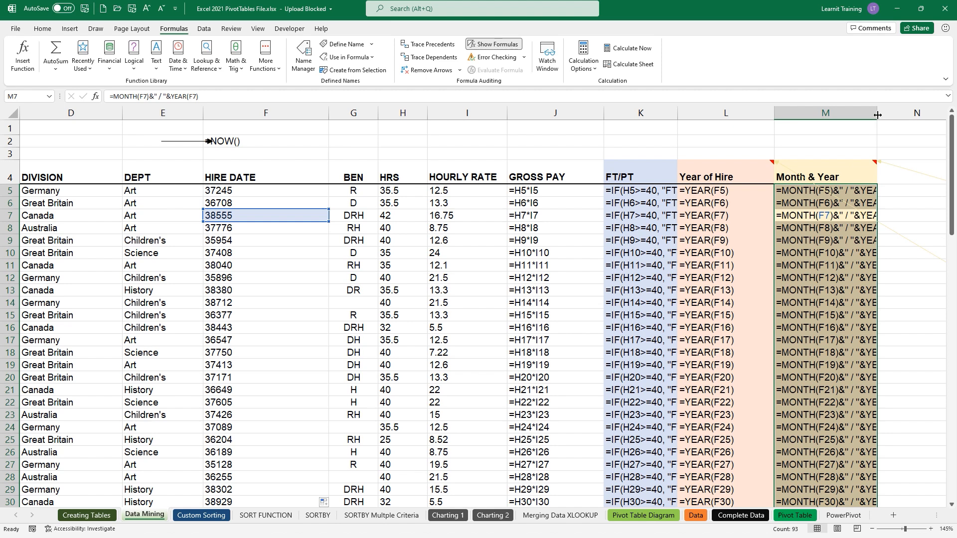
pyautogui.doubleClick(876, 115)
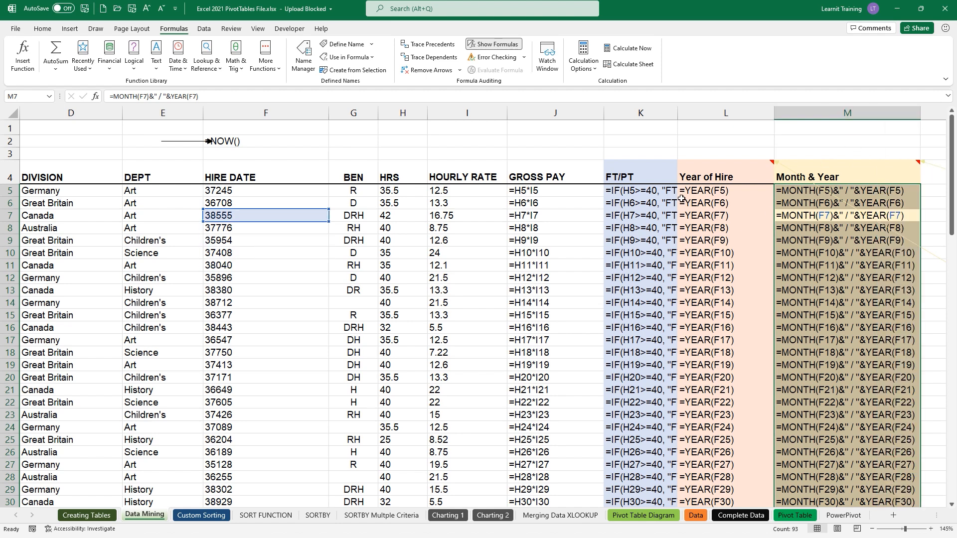
pyautogui.doubleClick(677, 113)
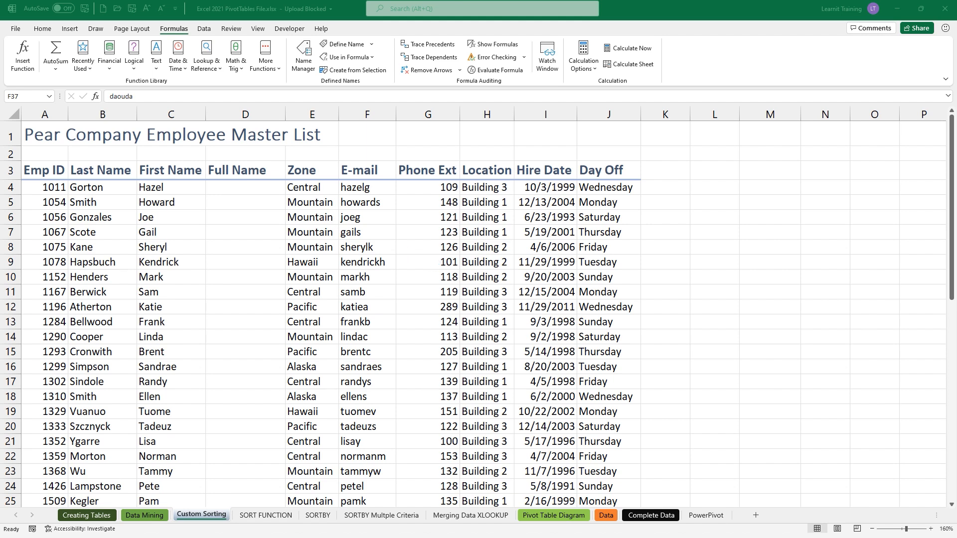
pyautogui.write('Fla')
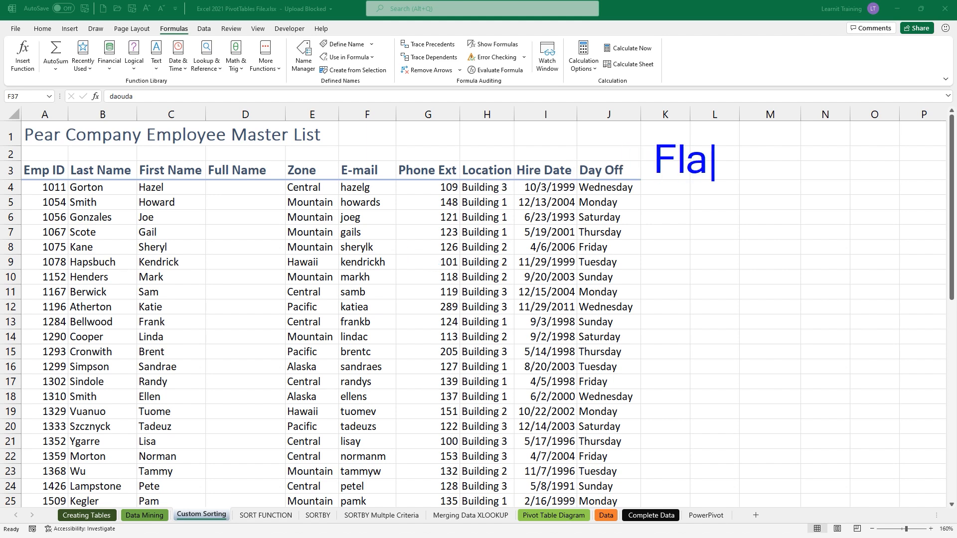
pyautogui.write('sh Fill')
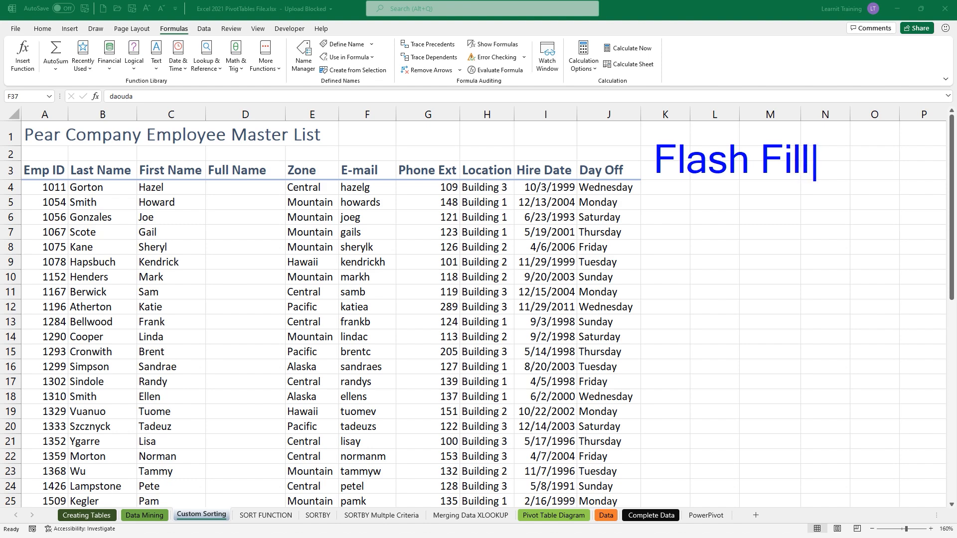
pyautogui.press('Return')
pyautogui.write('(data)')
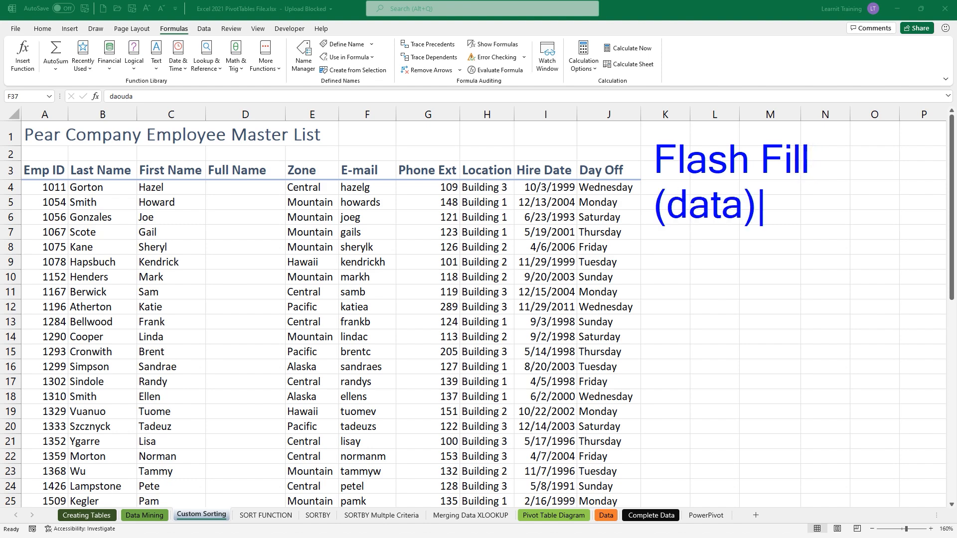
pyautogui.press('Return')
pyautogui.write('CTRL + E`')
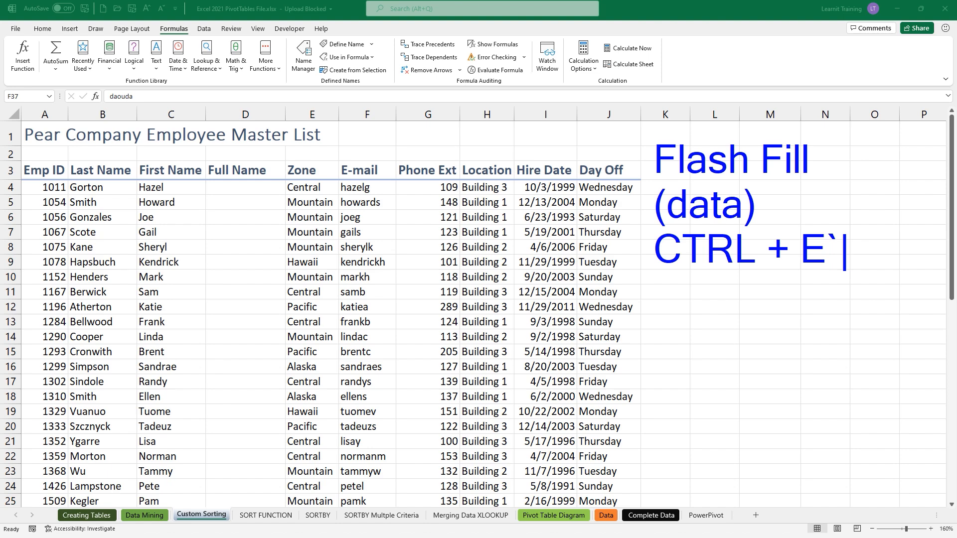
pyautogui.press('BackSpace')
pyautogui.moveTo(198, 163)
pyautogui.mouseDown()
pyautogui.moveTo(270, 324)
pyautogui.moveTo(292, 506)
pyautogui.mouseUp()
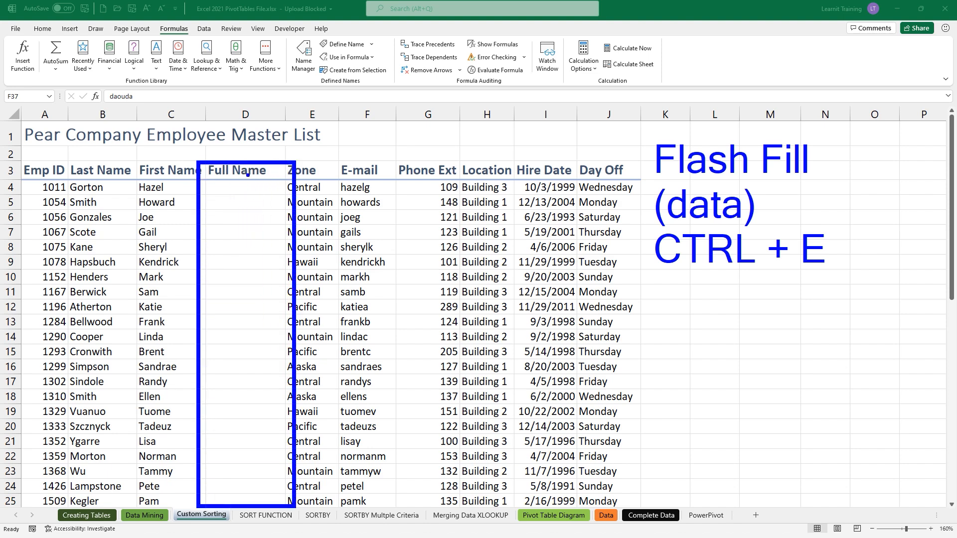
pyautogui.moveTo(247, 174); pyautogui.dragTo(251, 144)
pyautogui.press('Escape')
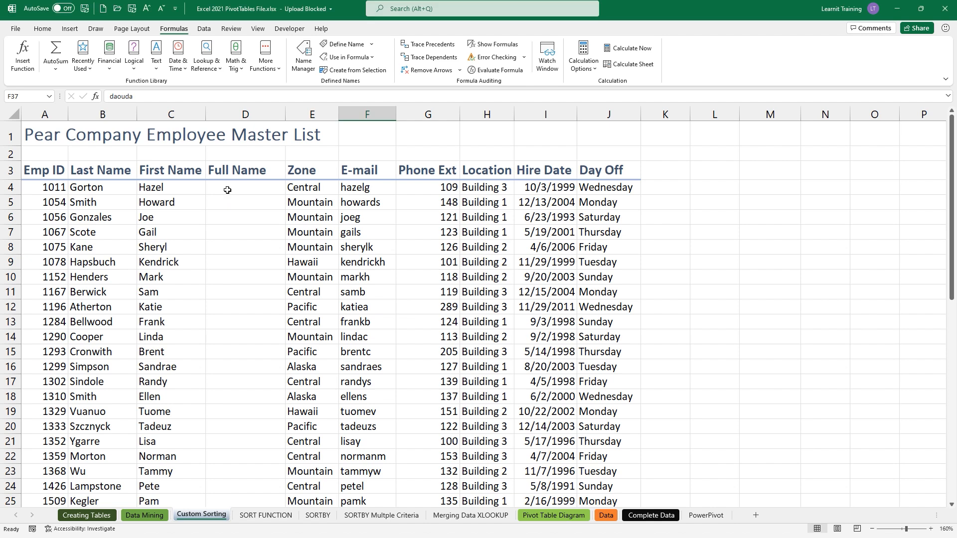
# - Enter the first employee's first and last name in D4 as the Full Name example
pyautogui.click(227, 190)
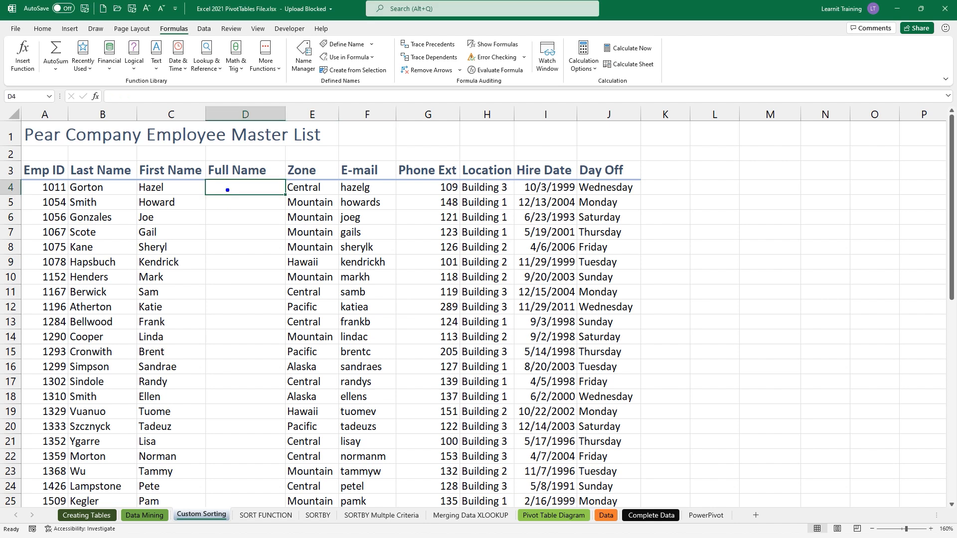
pyautogui.moveTo(185, 172); pyautogui.dragTo(146, 148)
pyautogui.moveTo(105, 165); pyautogui.dragTo(52, 135)
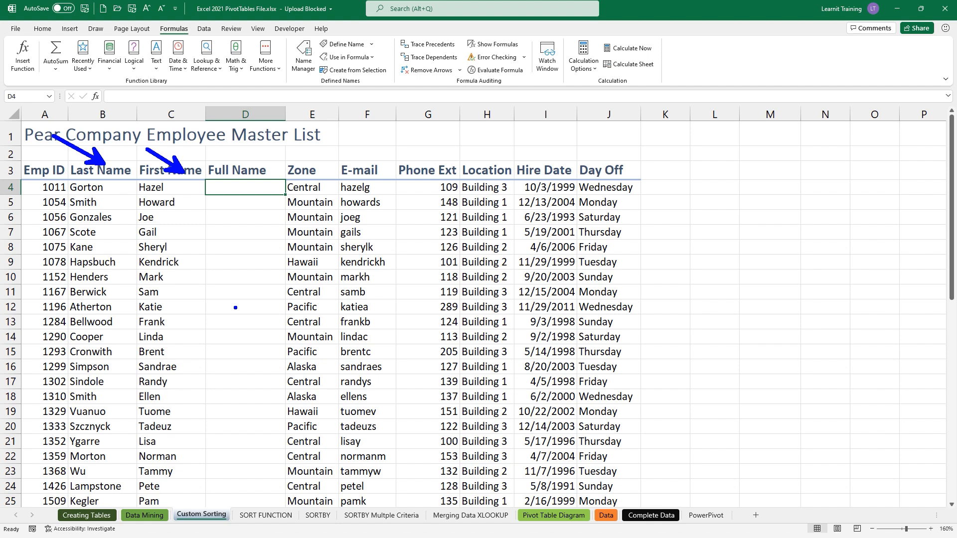
pyautogui.press('e')
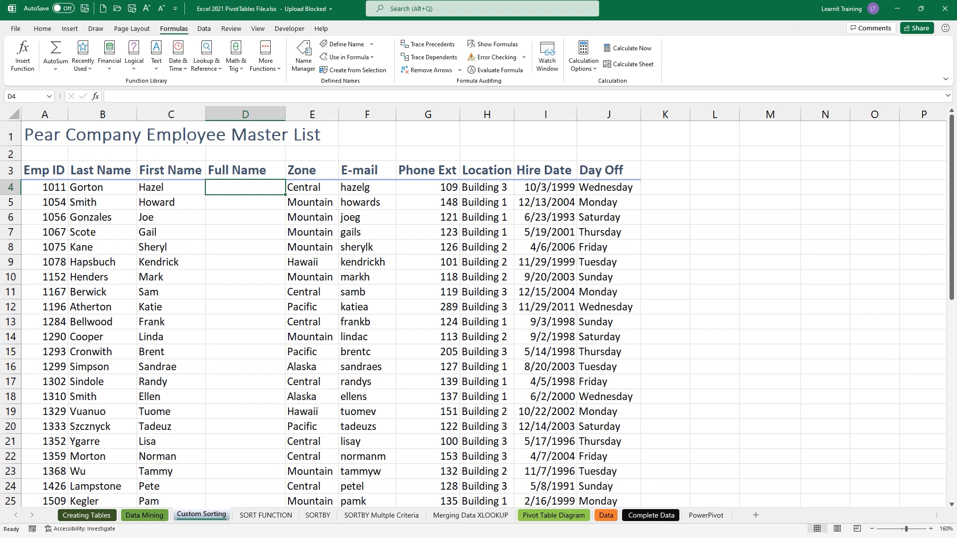
pyautogui.press('Escape')
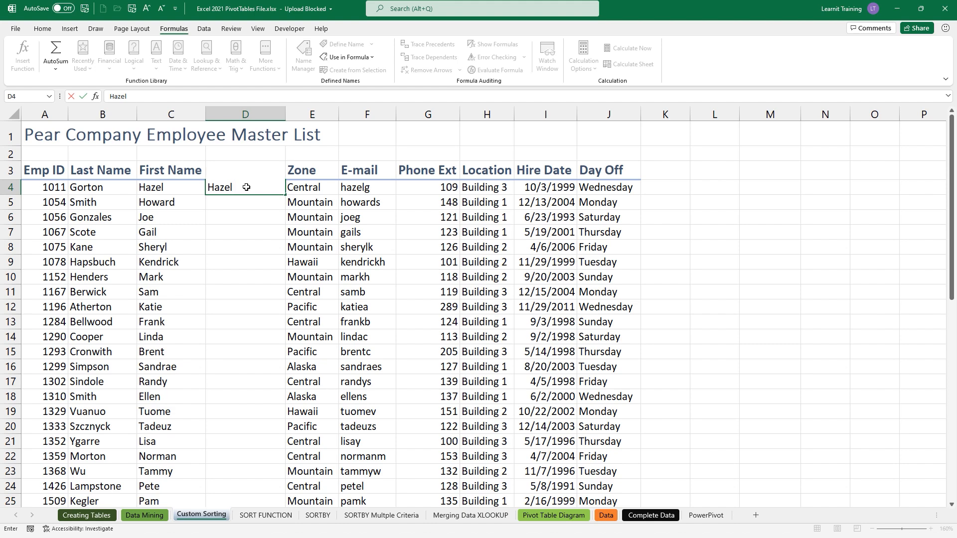
pyautogui.press('Return')
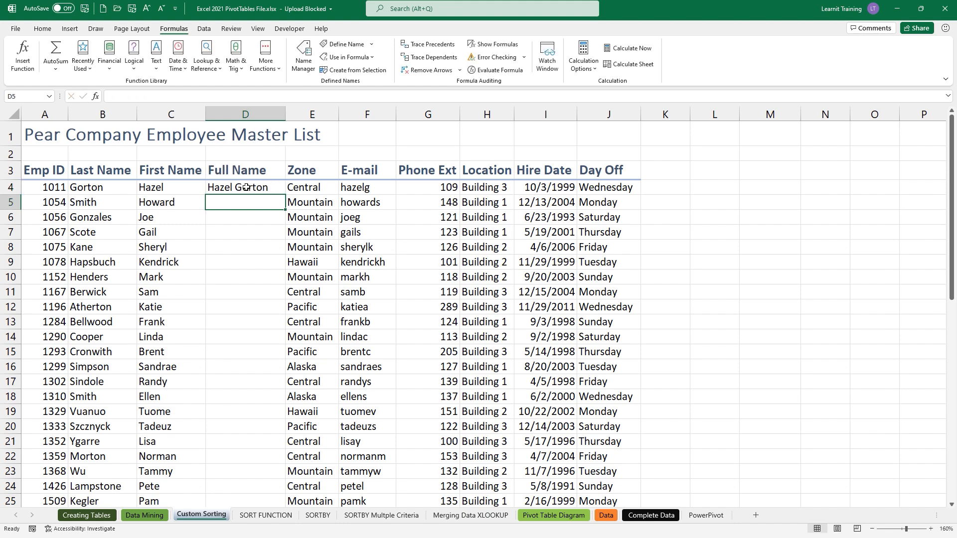
pyautogui.click(194, 30)
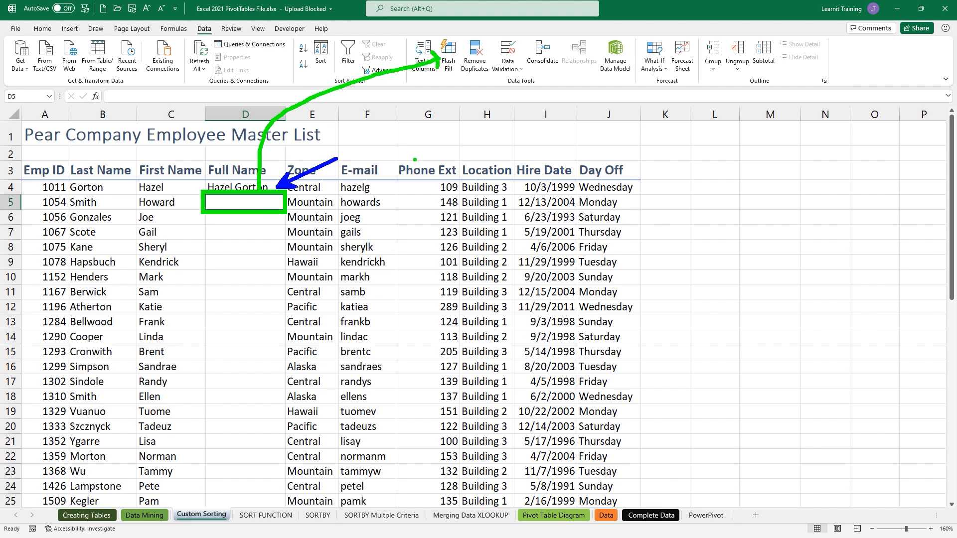
# - Flash Fill the Full Name column down all employee rows, filling 48 cells
pyautogui.hotkey('ctrl', 'e')
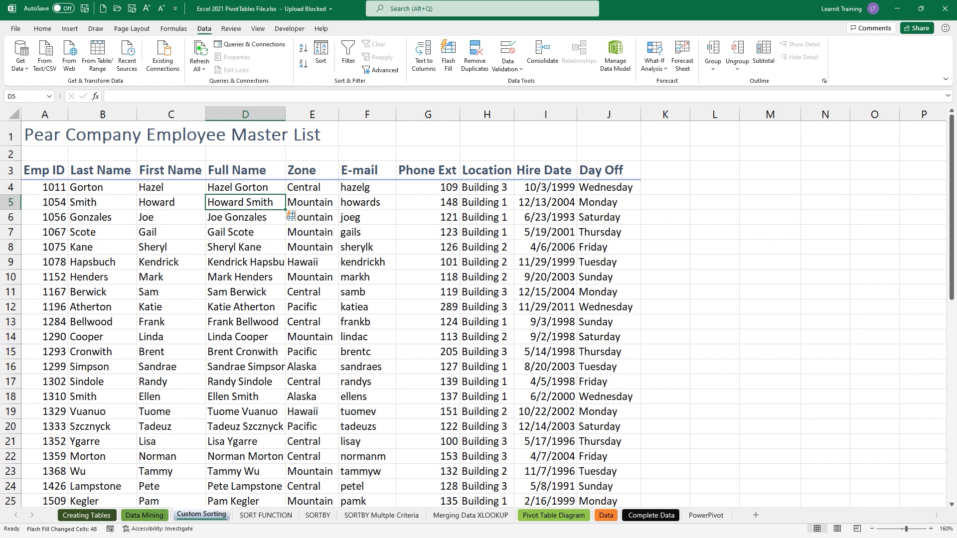
pyautogui.moveTo(280, 28); pyautogui.dragTo(419, 91)
pyautogui.moveTo(352, 93); pyautogui.dragTo(352, 128)
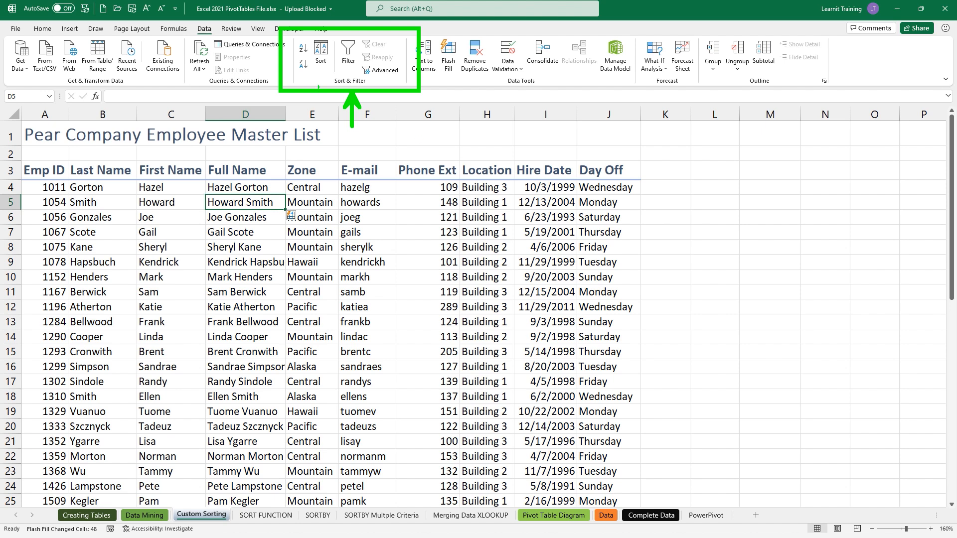
pyautogui.moveTo(295, 48); pyautogui.dragTo(233, 83)
pyautogui.moveTo(291, 65); pyautogui.dragTo(234, 98)
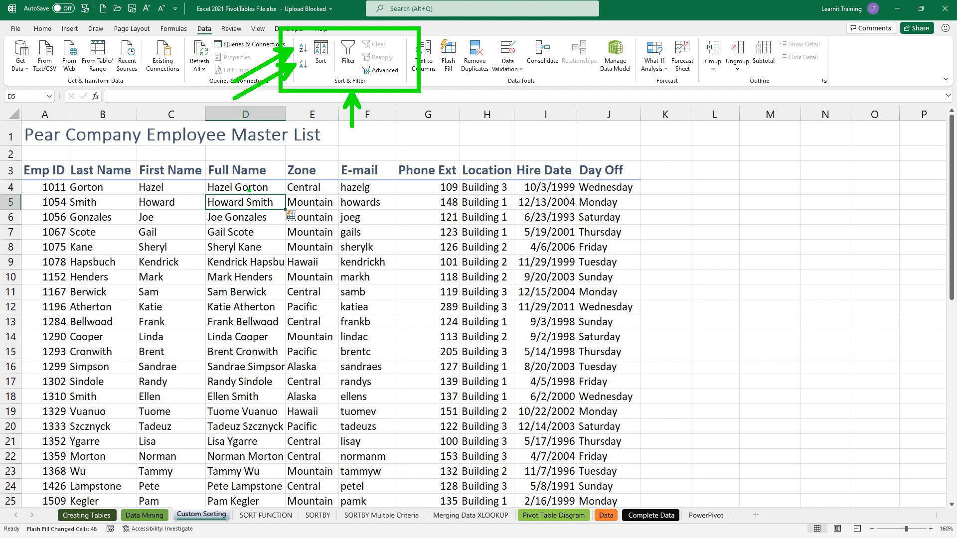
pyautogui.moveTo(249, 190); pyautogui.dragTo(246, 124)
# - Sort the Pear Company employee list A to Z by the Full Name column
pyautogui.press('Escape')
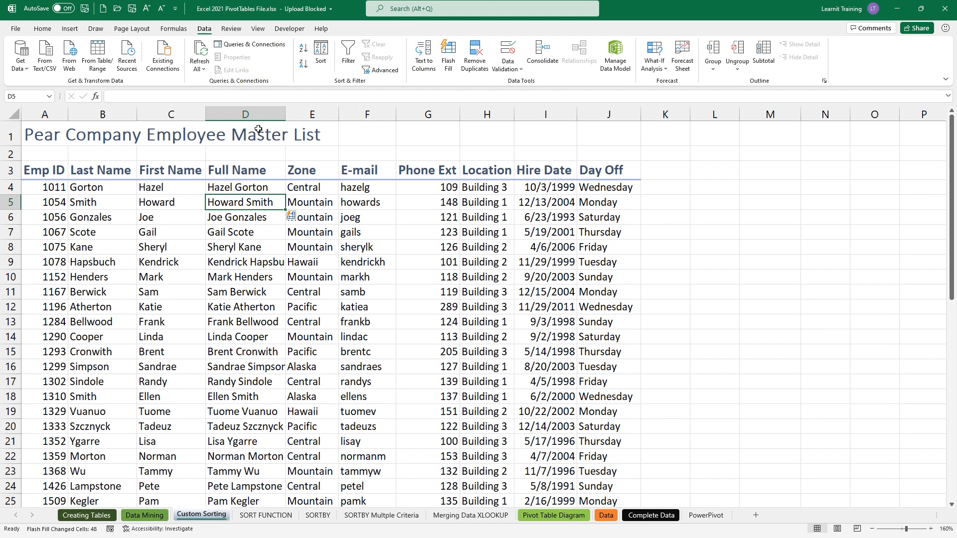
pyautogui.click(303, 49)
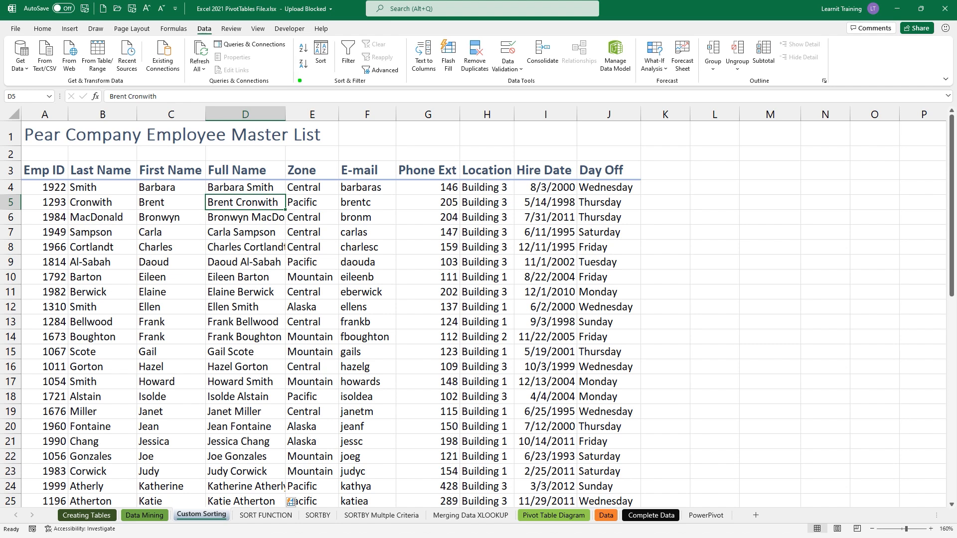
pyautogui.moveTo(208, 118)
pyautogui.mouseDown()
pyautogui.moveTo(299, 429)
pyautogui.moveTo(287, 510)
pyautogui.mouseUp()
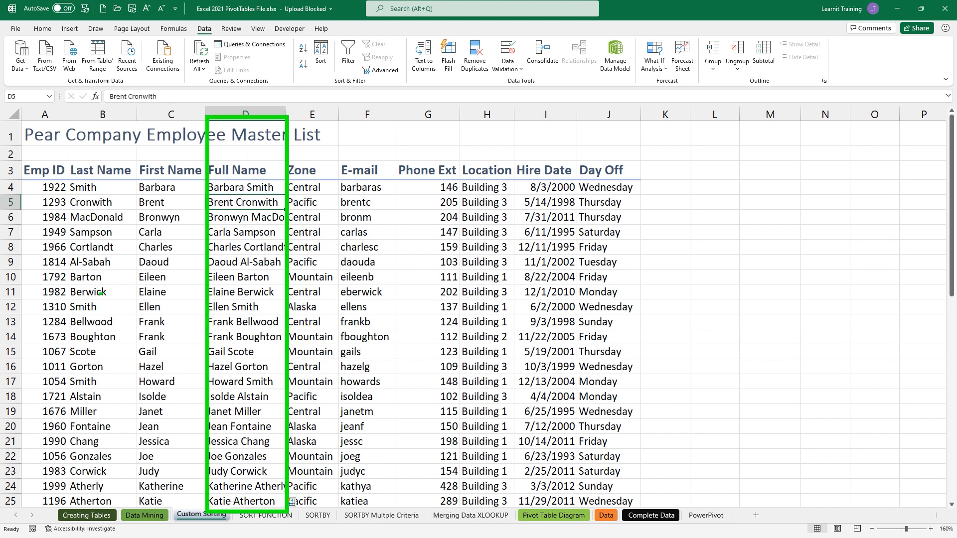
pyautogui.moveTo(67, 206); pyautogui.dragTo(205, 207)
pyautogui.moveTo(298, 209); pyautogui.dragTo(645, 210)
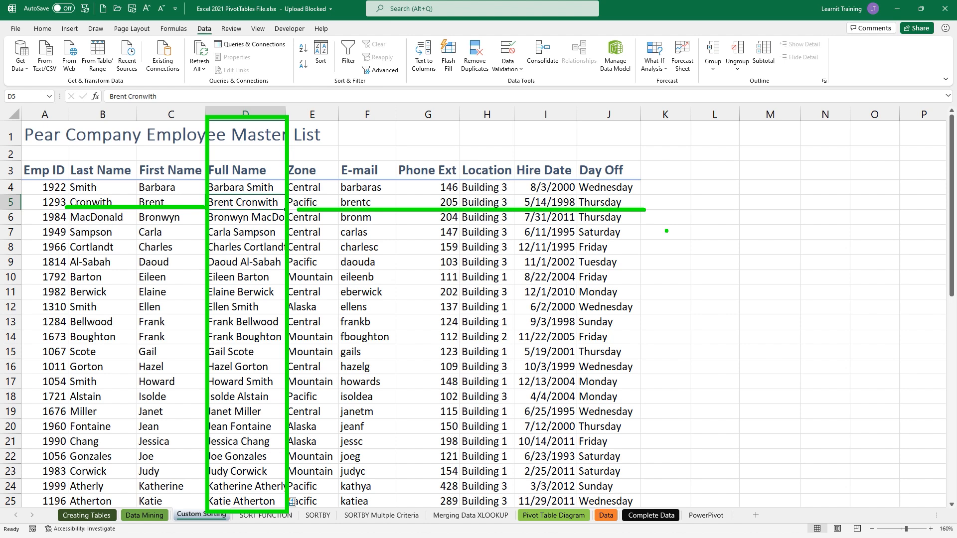
pyautogui.press('Escape')
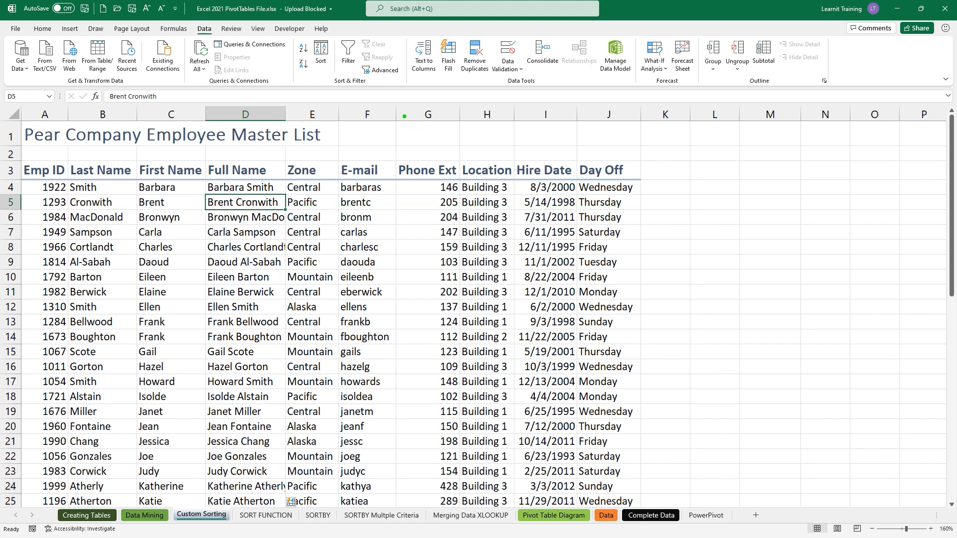
pyautogui.moveTo(304, 31); pyautogui.dragTo(341, 77)
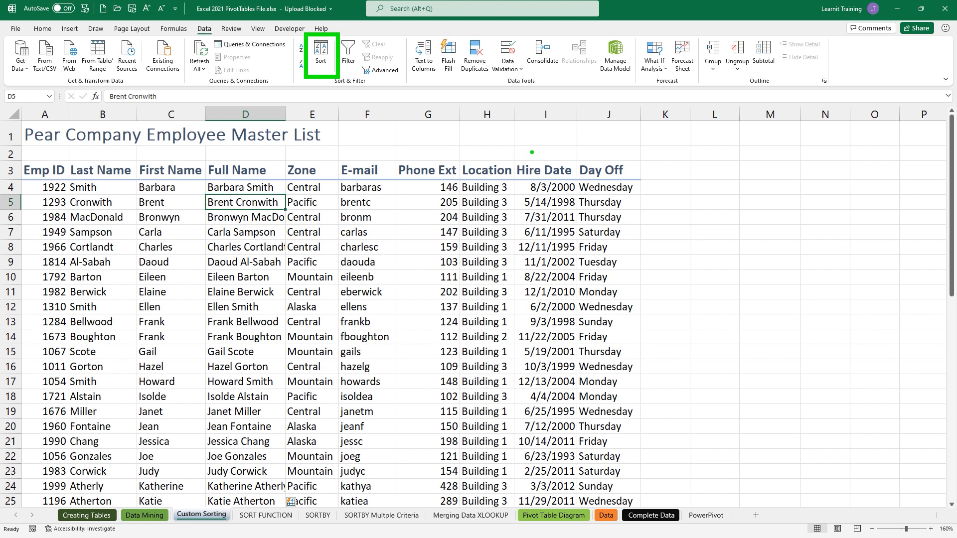
pyautogui.moveTo(568, 166)
pyautogui.mouseDown()
pyautogui.moveTo(628, 285)
pyautogui.moveTo(657, 395)
pyautogui.mouseUp()
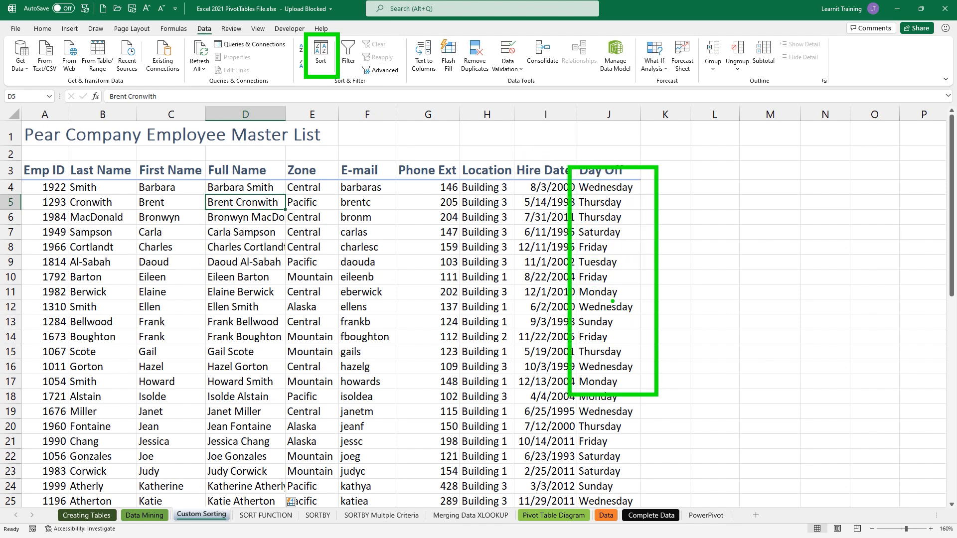
pyautogui.moveTo(449, 167); pyautogui.dragTo(524, 395)
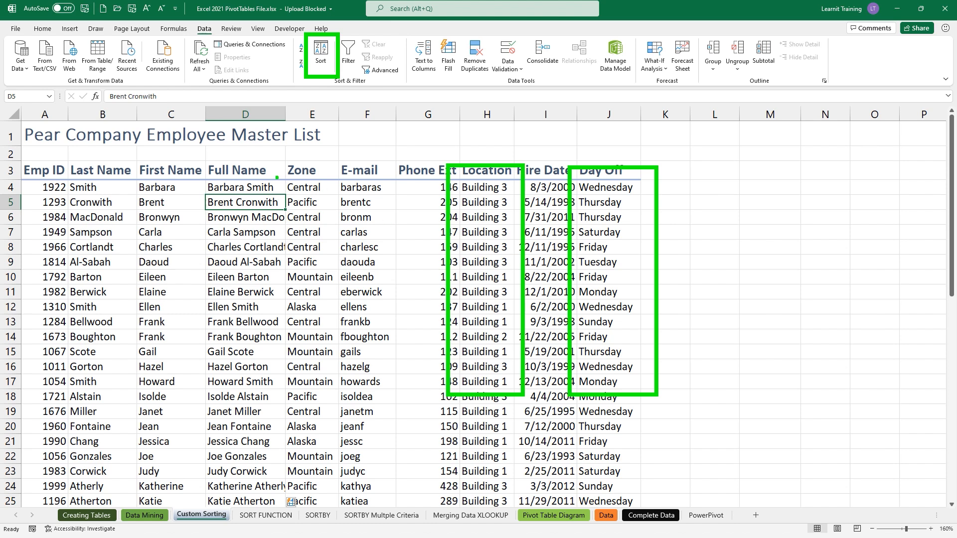
pyautogui.moveTo(274, 172); pyautogui.dragTo(371, 389)
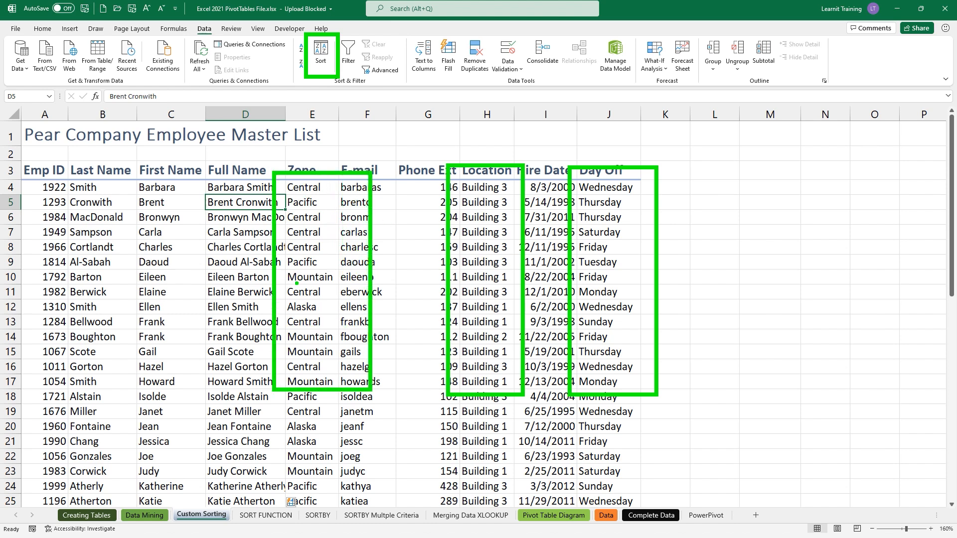
pyautogui.moveTo(135, 162)
pyautogui.mouseDown()
pyautogui.moveTo(173, 225)
pyautogui.moveTo(210, 380)
pyautogui.mouseUp()
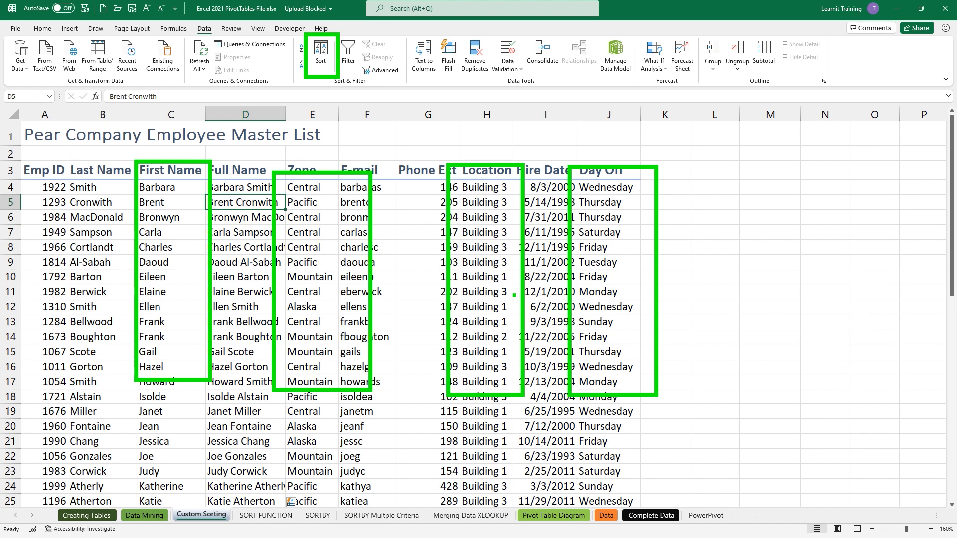
pyautogui.press('Escape')
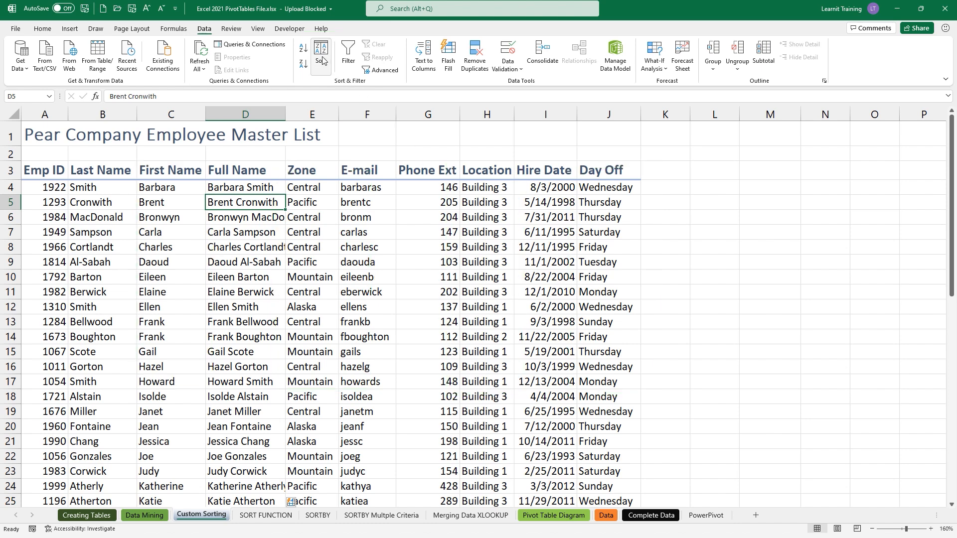
pyautogui.hotkey('ctrl', '2')
pyautogui.moveTo(303, 32); pyautogui.dragTo(381, 98)
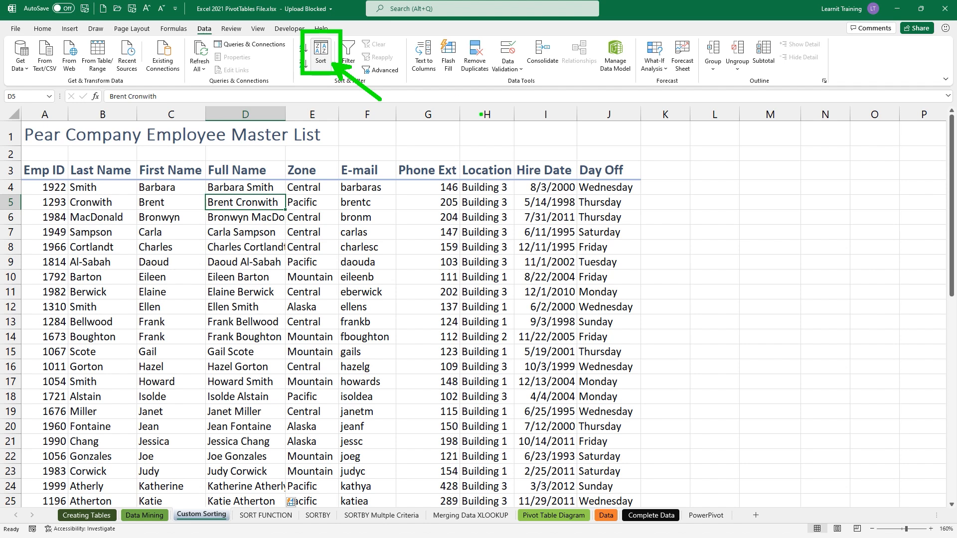
pyautogui.press('Escape')
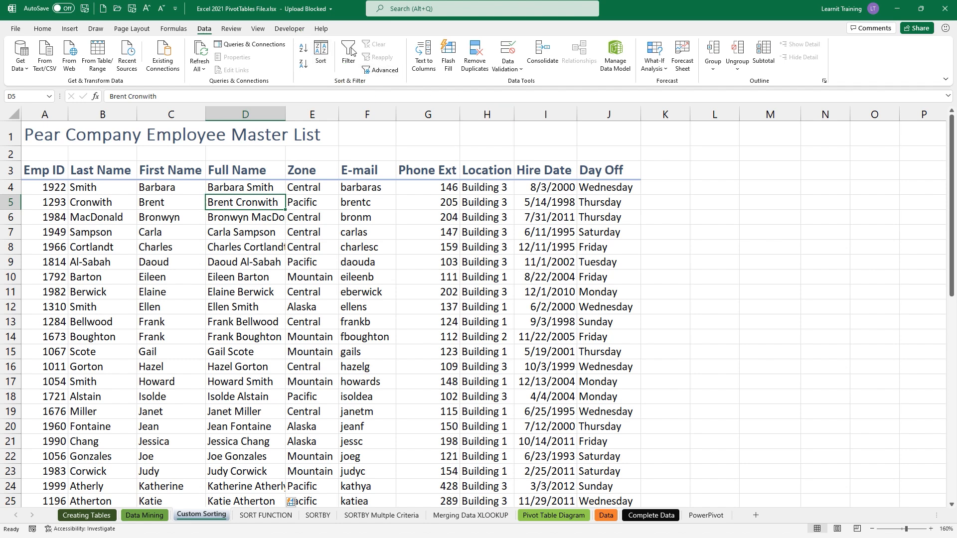
# - Open the Custom Sort dialog and move it aside from the employee data
pyautogui.click(321, 49)
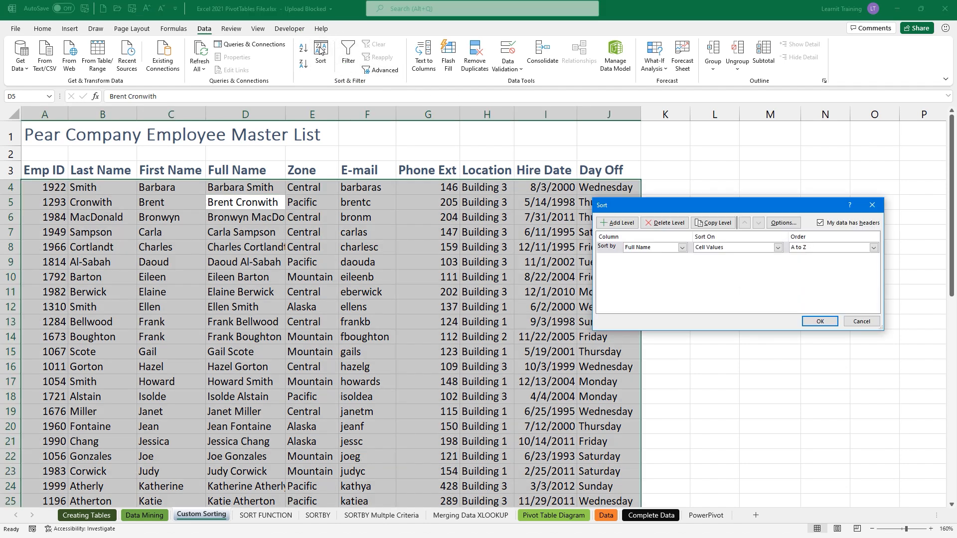
pyautogui.hotkey('ctrl', '2')
pyautogui.moveTo(560, 197)
pyautogui.mouseDown()
pyautogui.moveTo(589, 217)
pyautogui.moveTo(872, 293)
pyautogui.moveTo(915, 338)
pyautogui.mouseUp()
pyautogui.press('Escape')
pyautogui.moveTo(778, 206); pyautogui.dragTo(828, 313)
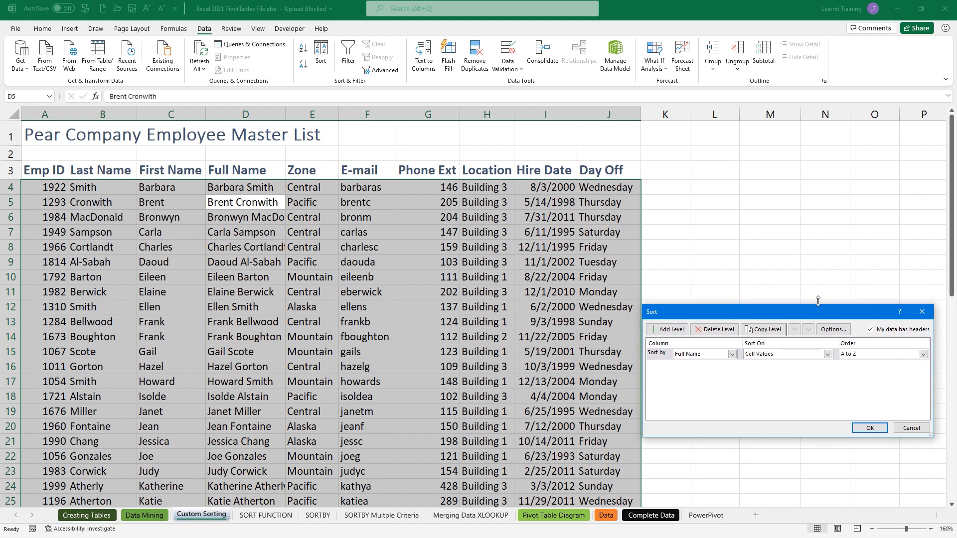
pyautogui.hotkey('ctrl', '2')
pyautogui.moveTo(629, 174); pyautogui.dragTo(630, 124)
pyautogui.moveTo(649, 287); pyautogui.dragTo(651, 179)
pyautogui.press('Escape')
# - Sort first by Day Off using the Sunday-to-Saturday custom list, then add a second level
pyautogui.click(732, 354)
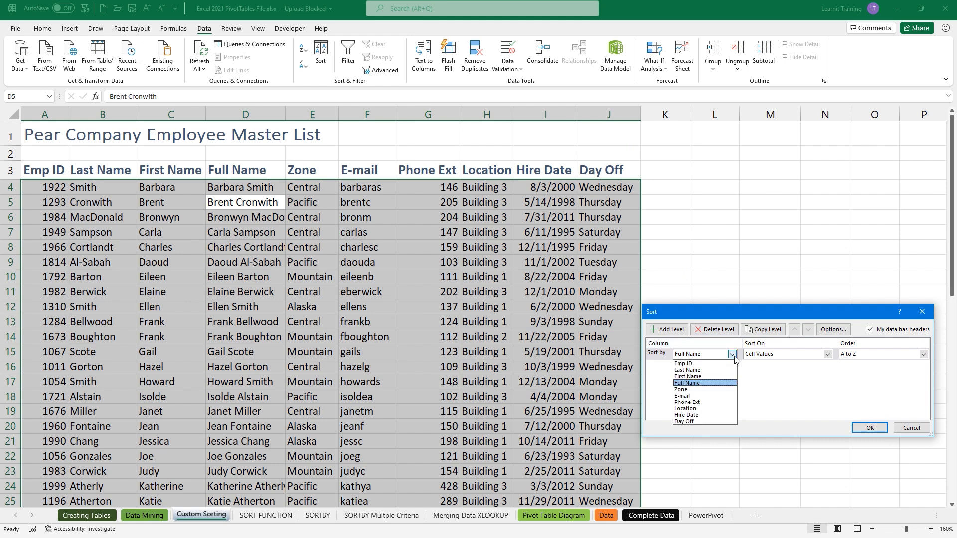
pyautogui.click(733, 421)
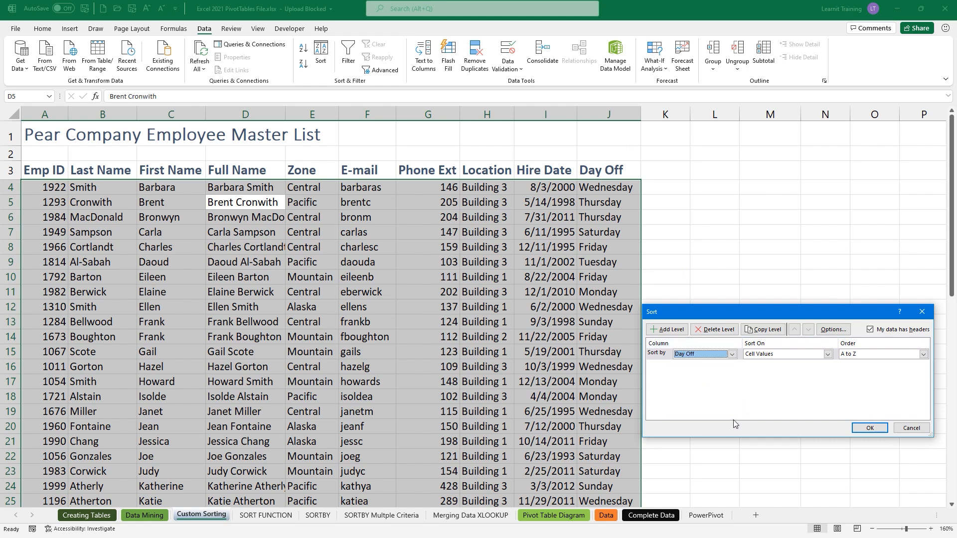
pyautogui.click(852, 356)
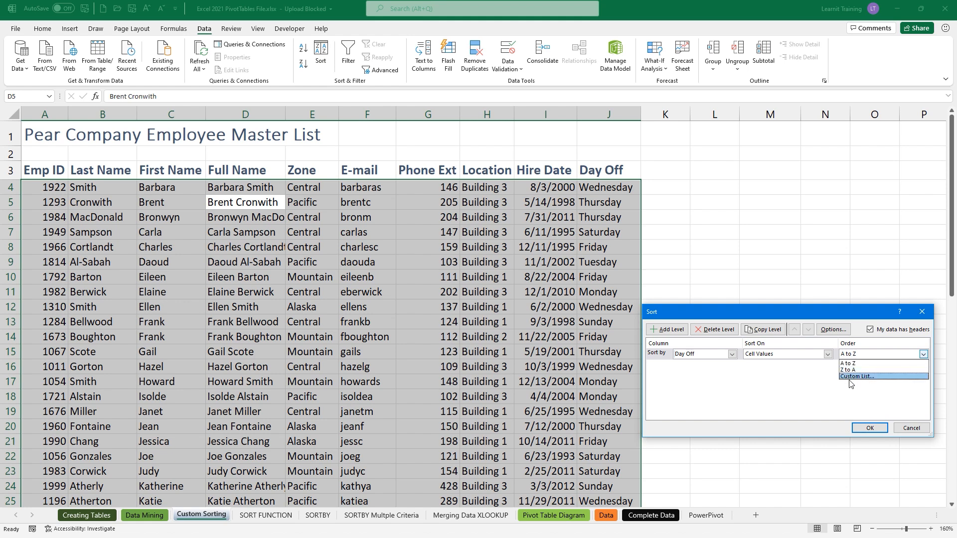
pyautogui.click(850, 377)
pyautogui.click(864, 358)
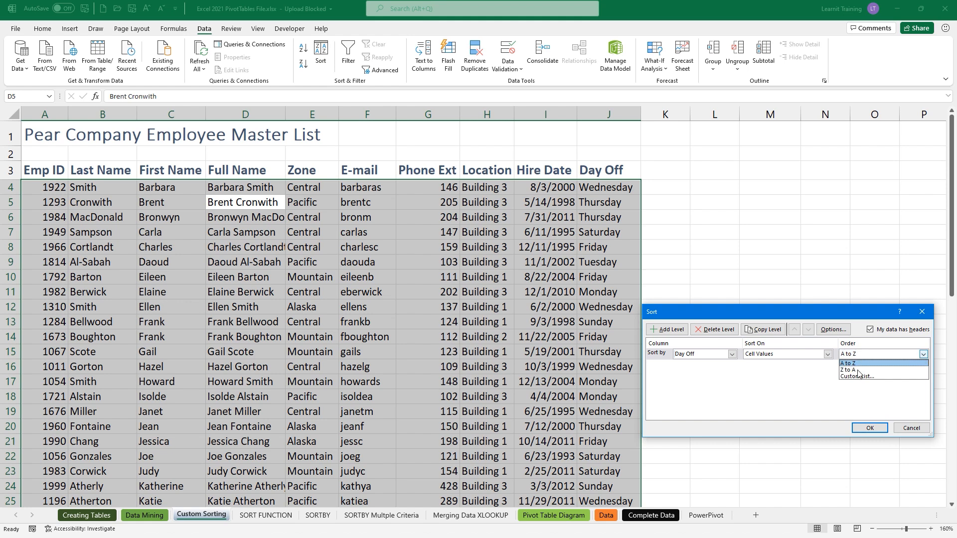
pyautogui.click(859, 378)
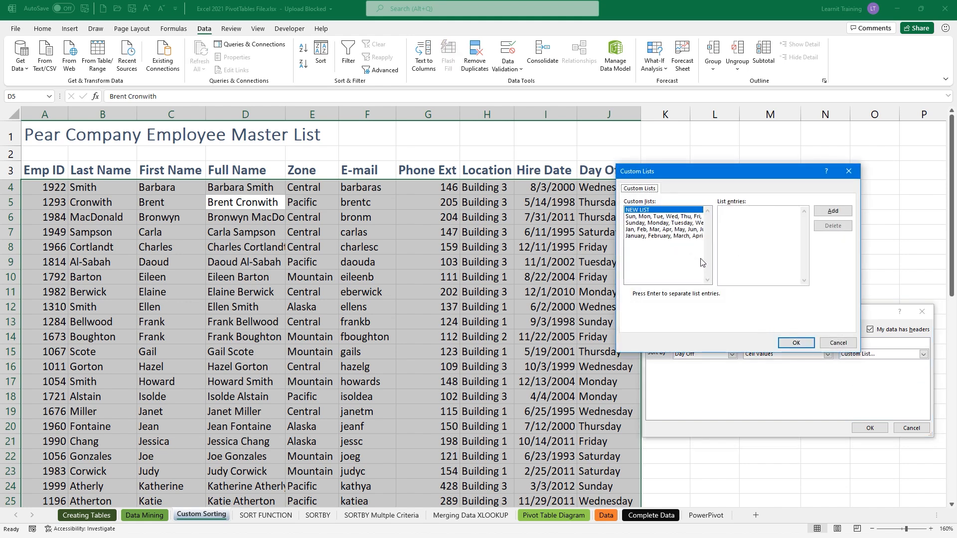
pyautogui.click(669, 223)
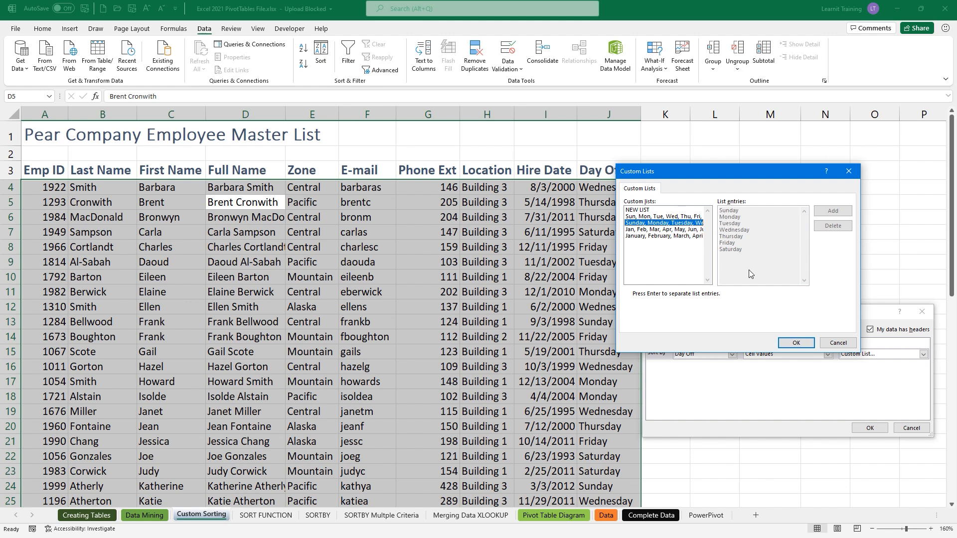
pyautogui.click(796, 343)
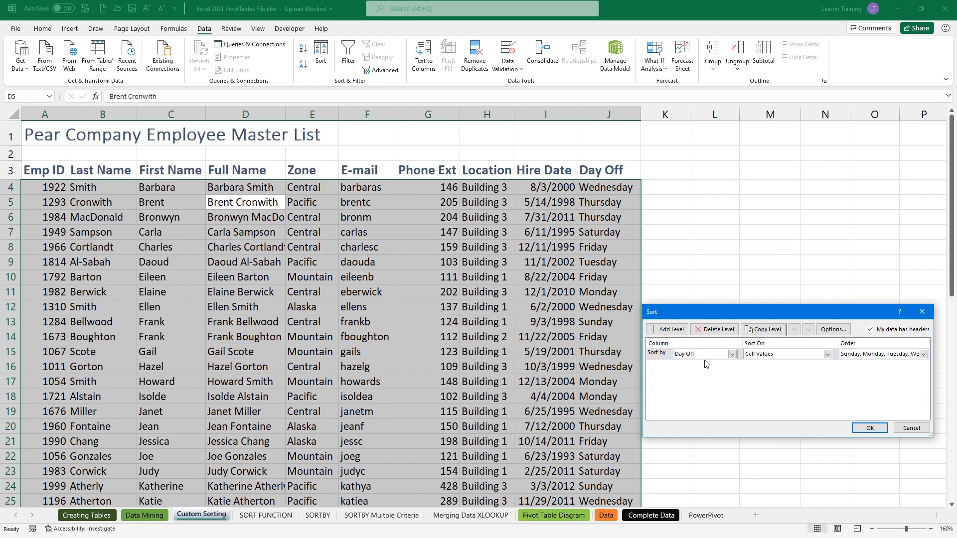
pyautogui.click(663, 330)
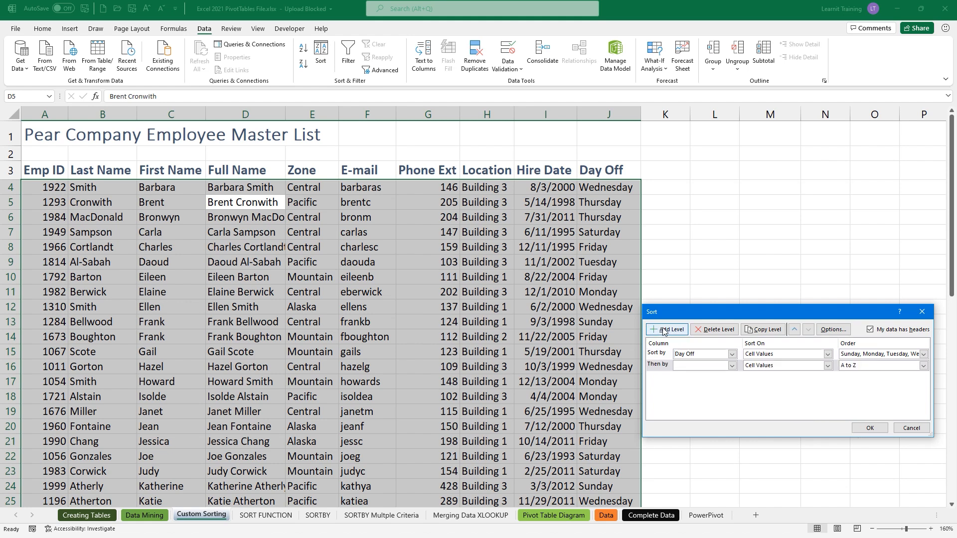
# - Set the second sort level to Location and add a third level
pyautogui.click(731, 365)
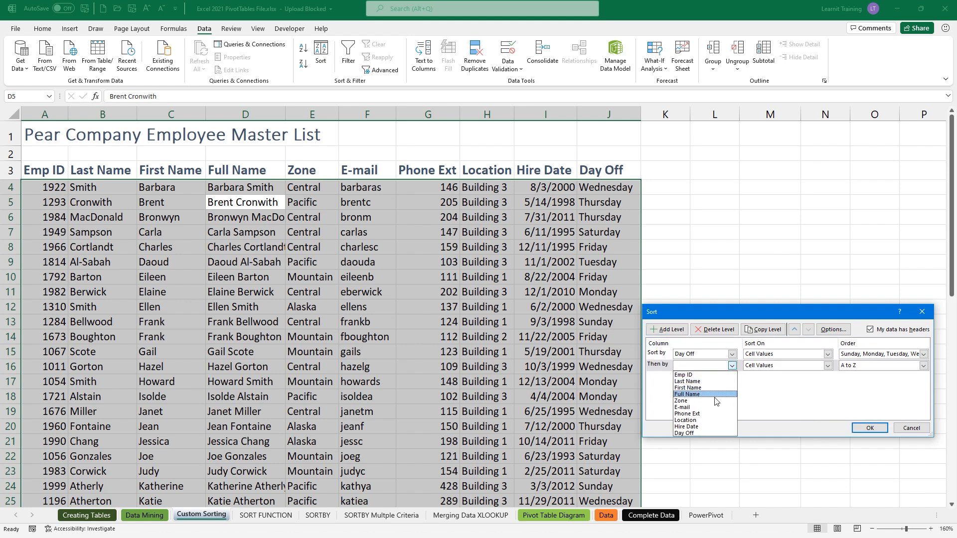
pyautogui.click(692, 421)
pyautogui.click(857, 368)
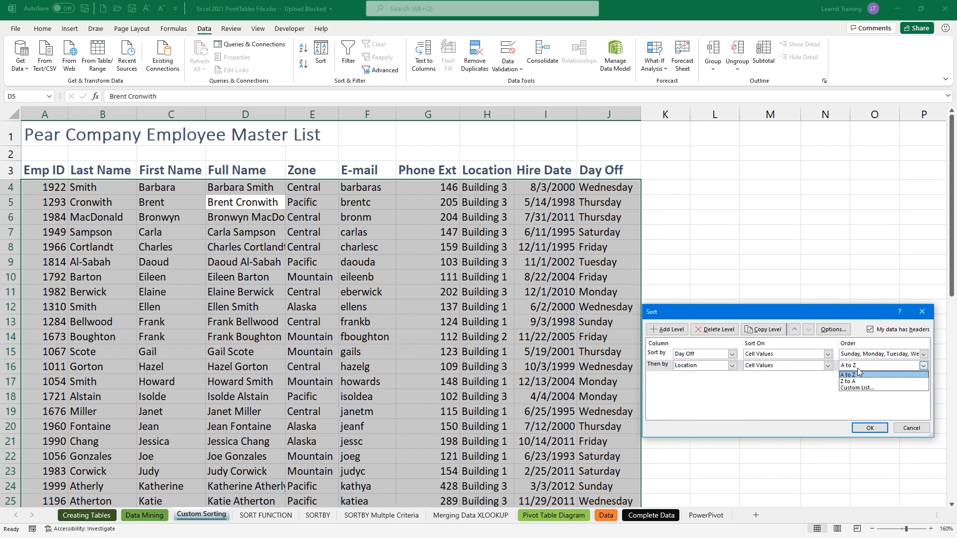
pyautogui.click(857, 368)
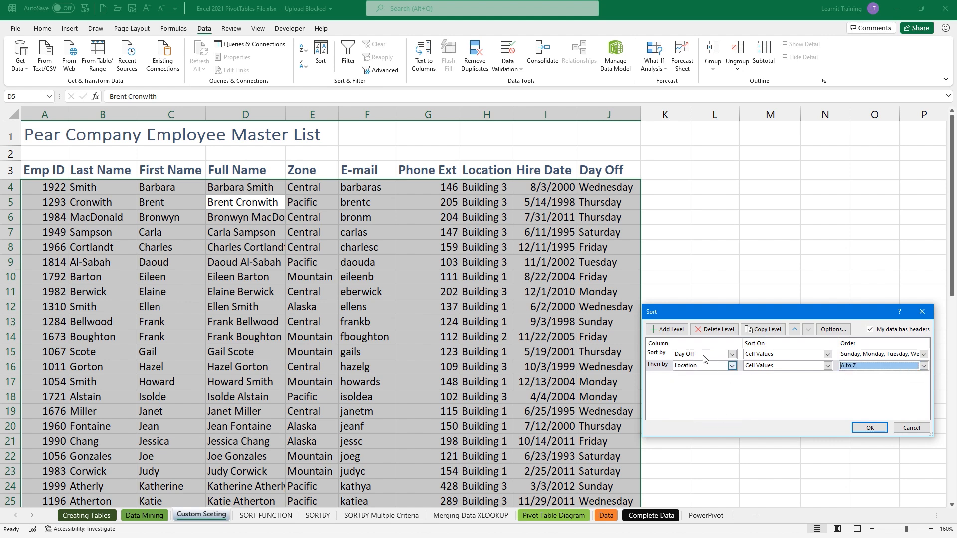
pyautogui.click(670, 330)
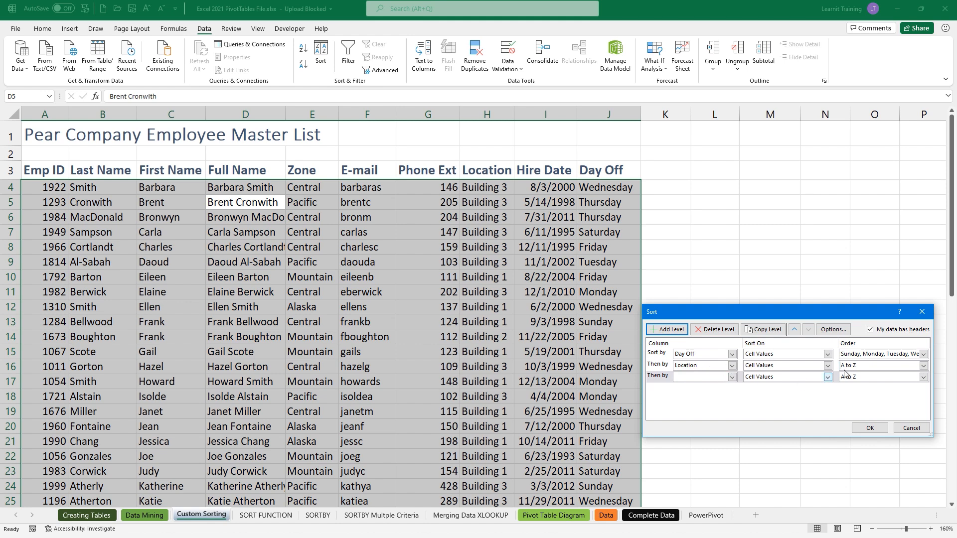
# - Order Location by a new custom list: Building 2, Building 3, Building 1
pyautogui.click(868, 365)
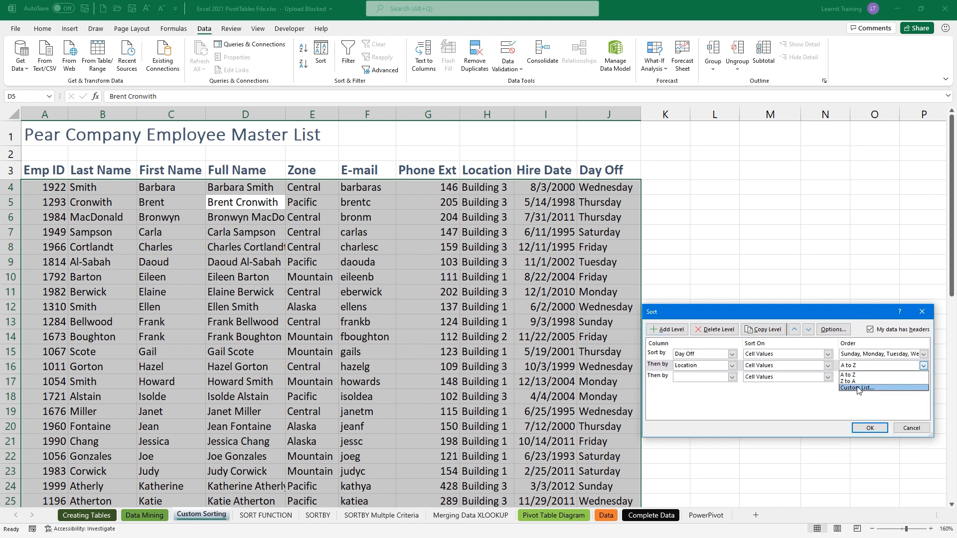
pyautogui.click(857, 388)
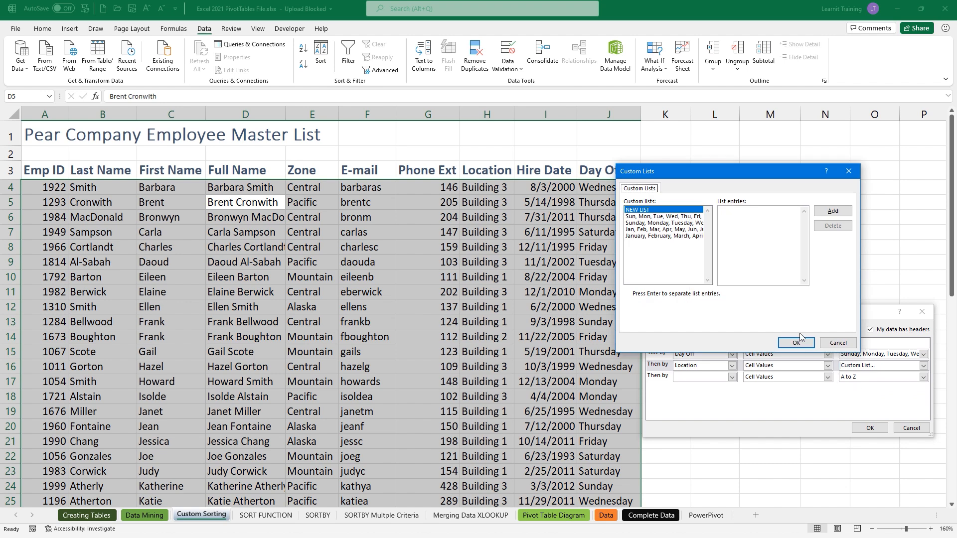
pyautogui.click(730, 215)
pyautogui.write('Building 2 Building 3')
pyautogui.press('Return')
pyautogui.write('Building 1')
pyautogui.click(673, 236)
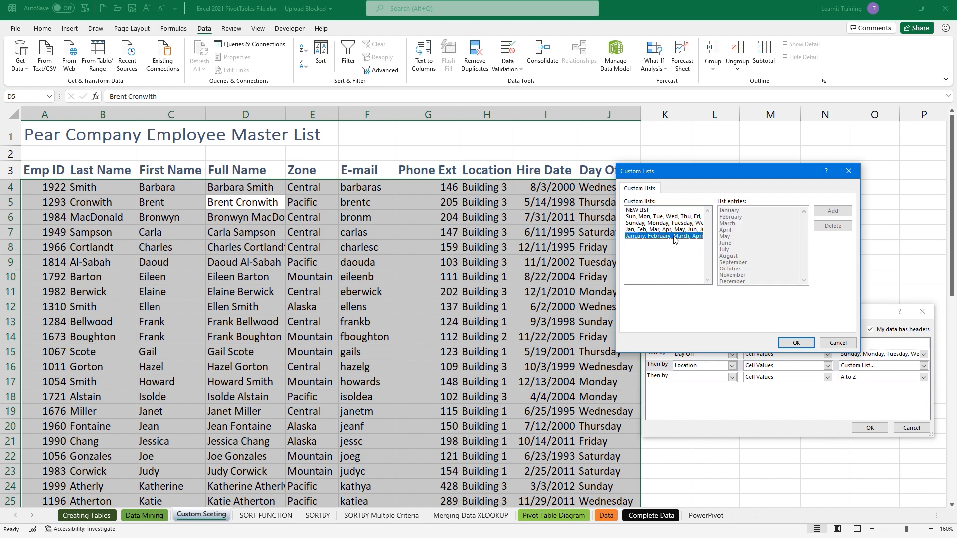
pyautogui.click(660, 210)
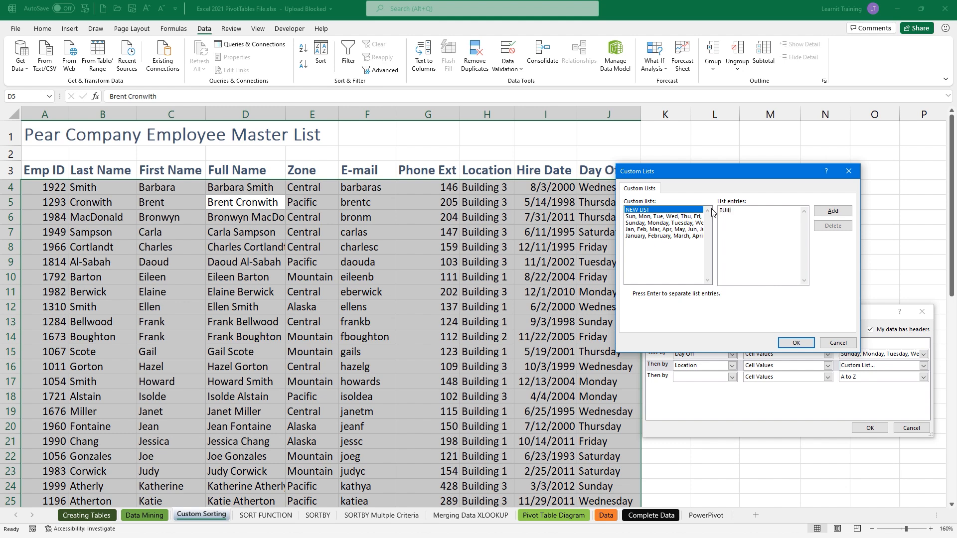
pyautogui.write('Builind')
pyautogui.write('ing ')
pyautogui.write('Building 2')
pyautogui.write('Building')
pyautogui.click(832, 210)
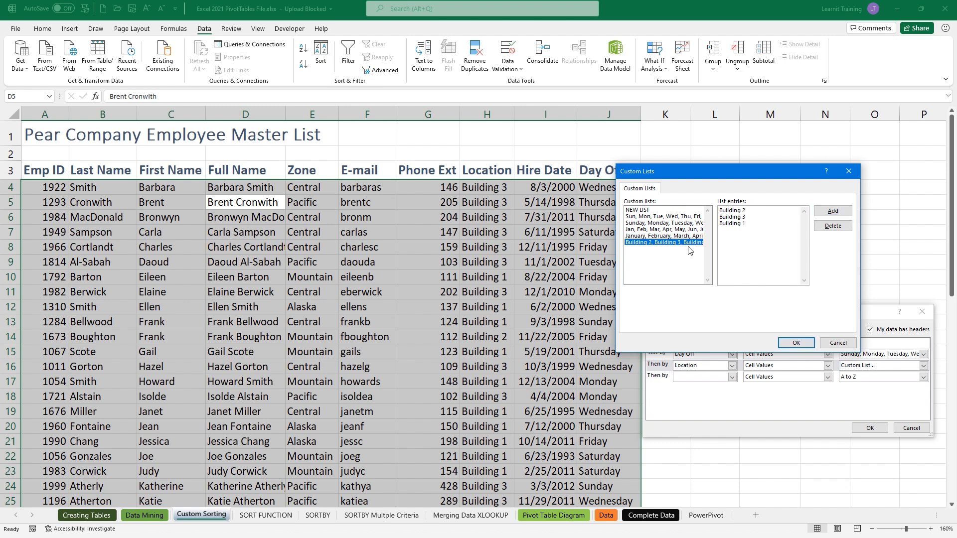
pyautogui.click(794, 343)
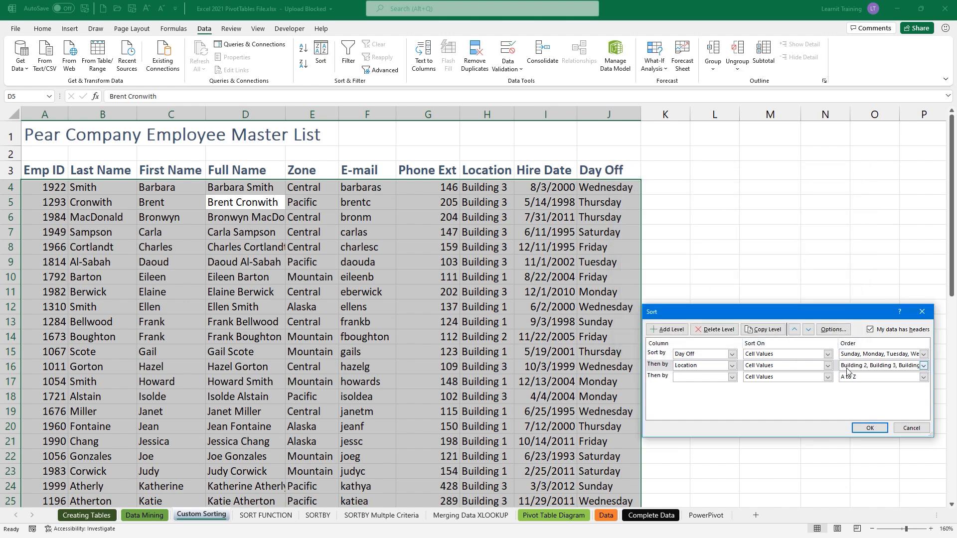
# - Set the third sort level to Last Name and apply the three-level sort
pyautogui.click(703, 379)
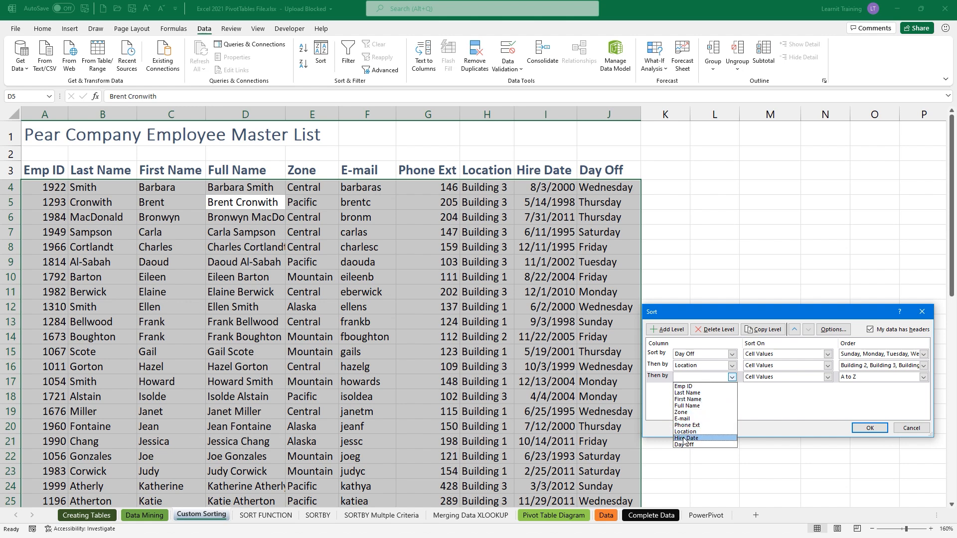
pyautogui.click(702, 394)
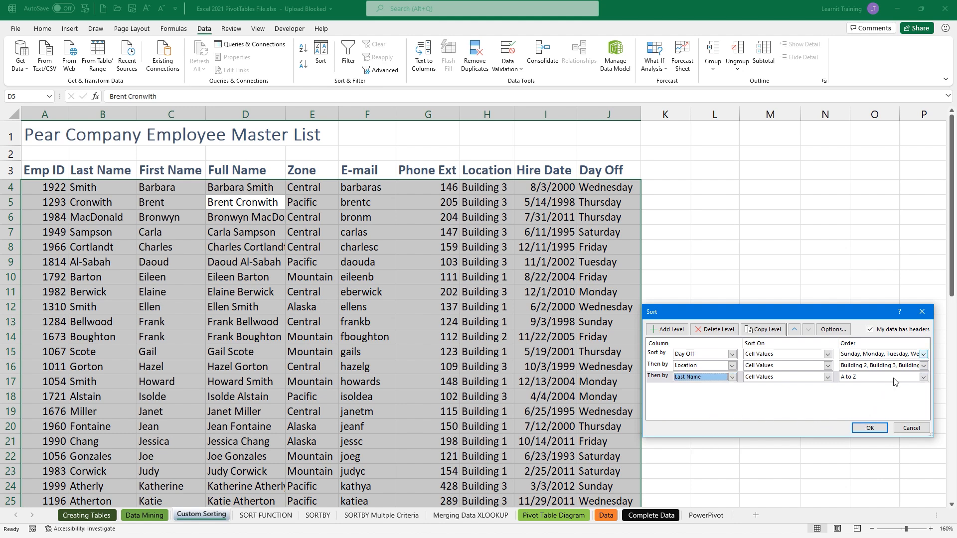
pyautogui.click(870, 429)
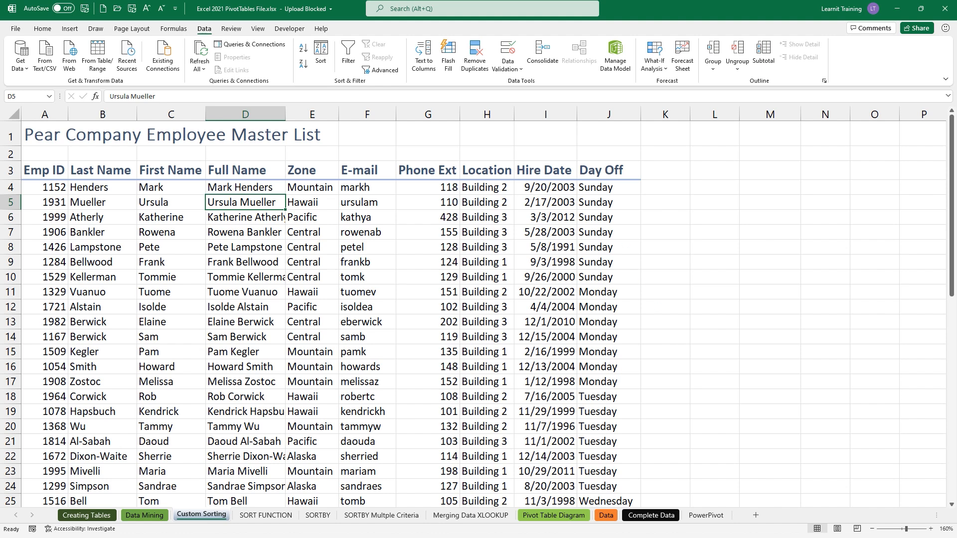
pyautogui.moveTo(568, 170); pyautogui.dragTo(654, 292)
pyautogui.moveTo(638, 239); pyautogui.dragTo(744, 188)
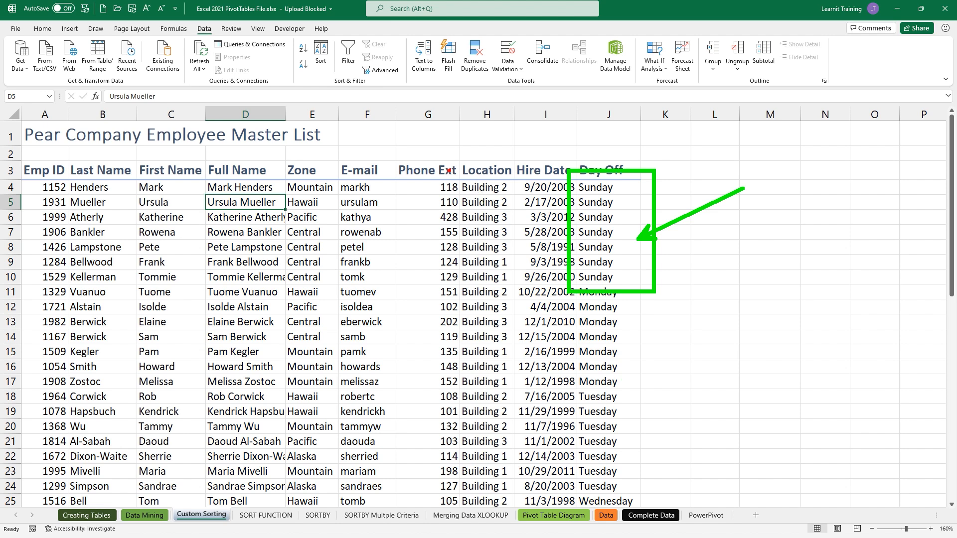
pyautogui.moveTo(445, 166); pyautogui.dragTo(526, 289)
pyautogui.moveTo(457, 190); pyautogui.dragTo(437, 185)
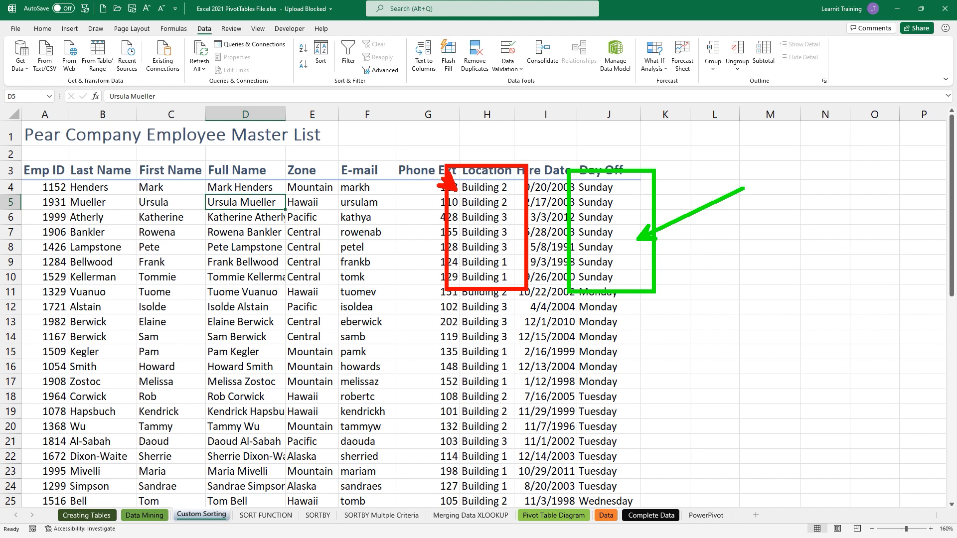
pyautogui.moveTo(449, 233)
pyautogui.mouseDown()
pyautogui.moveTo(429, 232)
pyautogui.moveTo(446, 257)
pyautogui.moveTo(438, 257)
pyautogui.mouseUp()
pyautogui.moveTo(54, 155); pyautogui.dragTo(150, 295)
pyautogui.moveTo(441, 225); pyautogui.dragTo(389, 231)
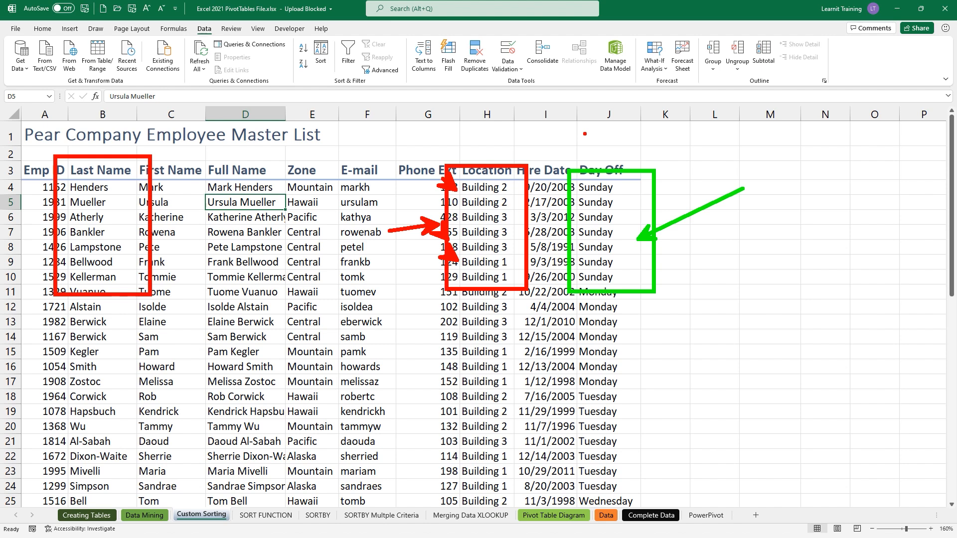
pyautogui.press('Escape')
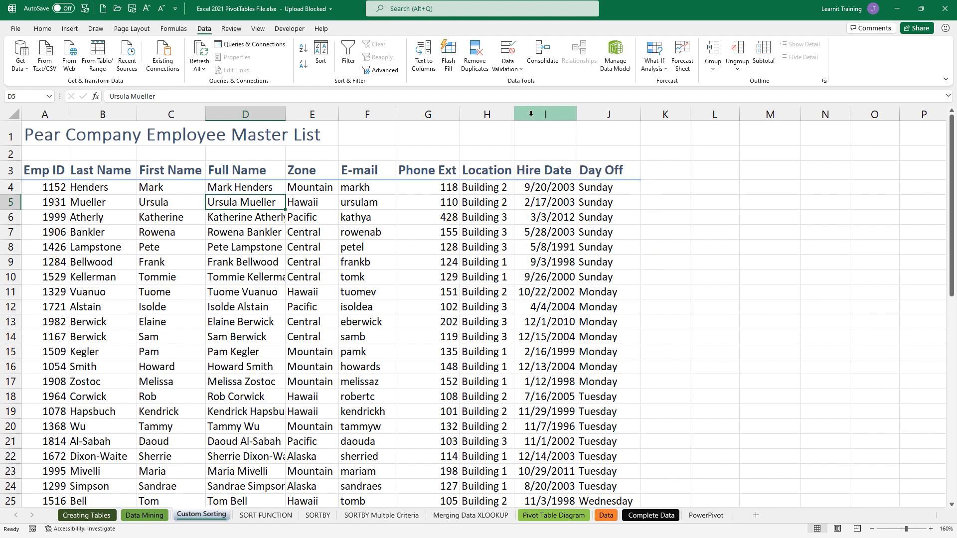
# - Move the Last Name level above Location in the Sort dialog and reapply the sort
pyautogui.click(321, 60)
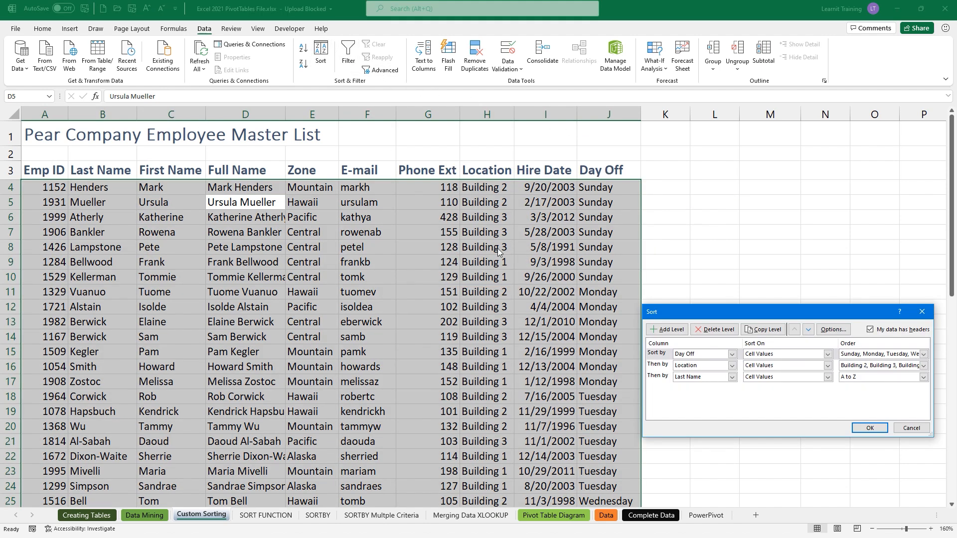
pyautogui.click(665, 377)
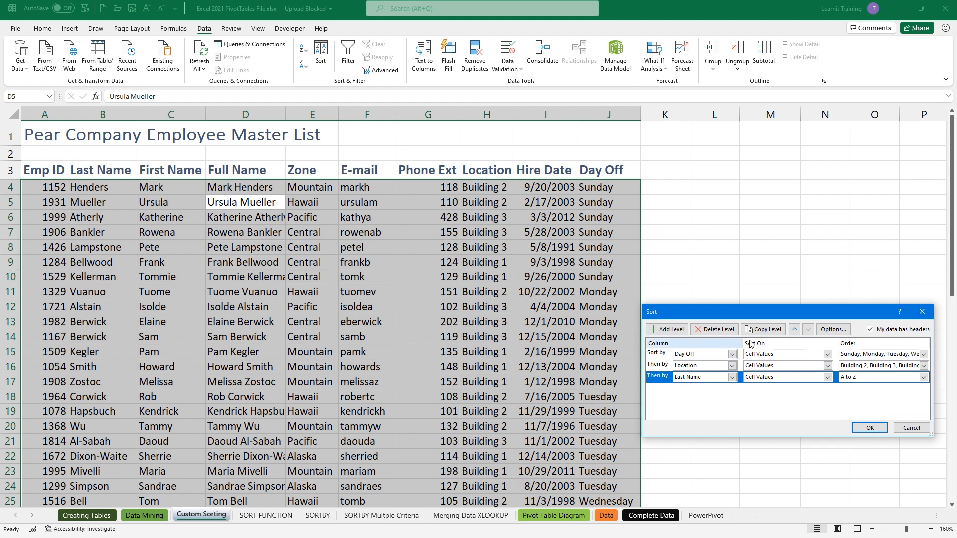
pyautogui.click(794, 330)
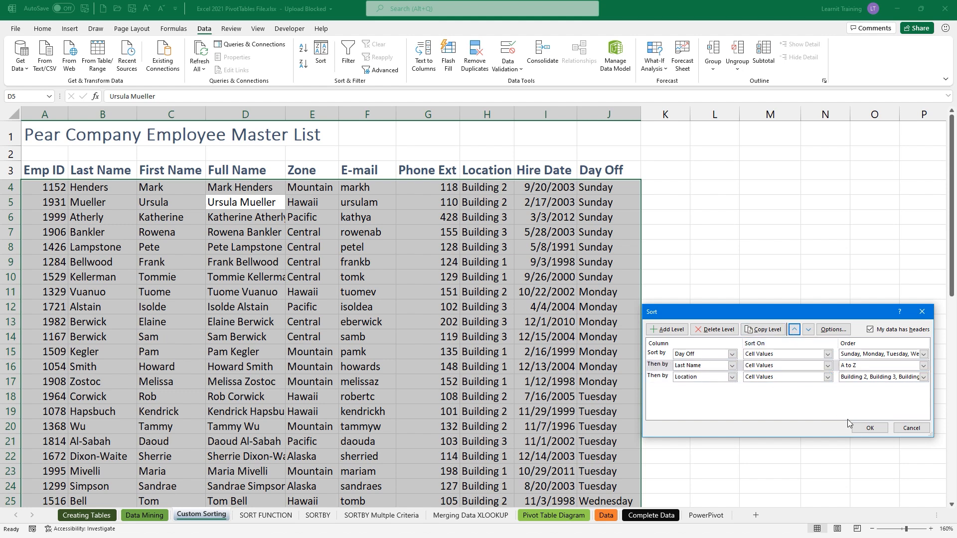
pyautogui.click(869, 428)
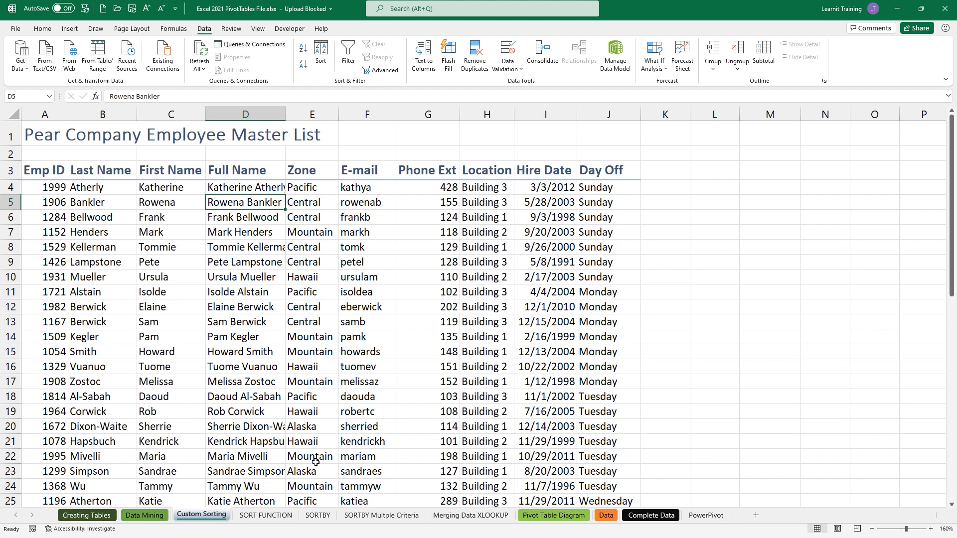
# - On the SORT FUNCTION sheet, inspect G2's =SORT(D2:D7,1,-1) formula listing Units in descending order
pyautogui.click(268, 515)
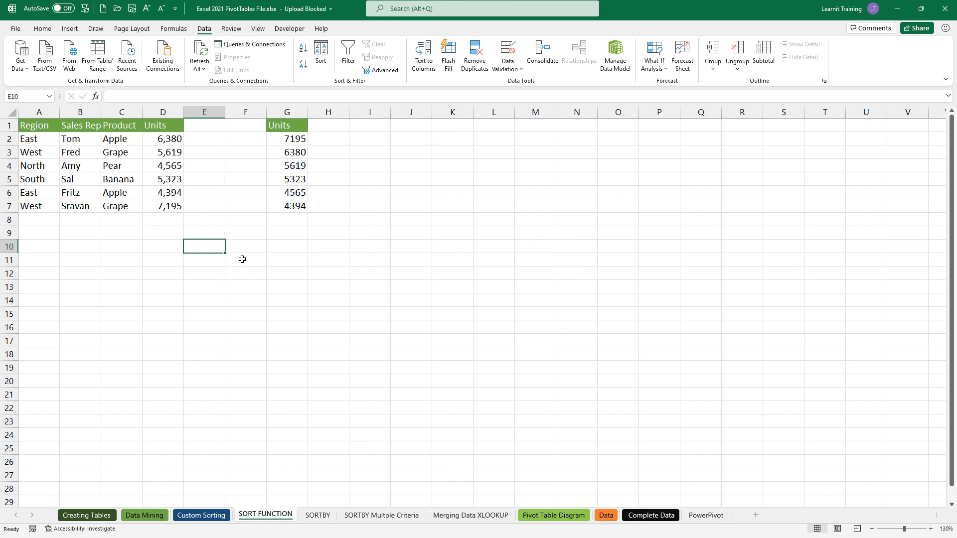
pyautogui.click(294, 140)
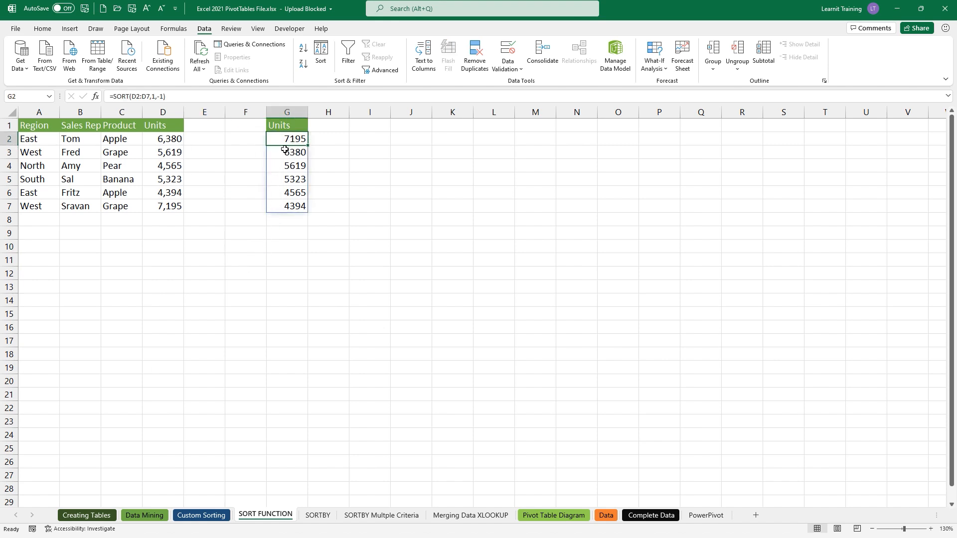
pyautogui.moveTo(265, 152)
pyautogui.mouseDown()
pyautogui.moveTo(243, 169)
pyautogui.moveTo(218, 153)
pyautogui.moveTo(185, 153)
pyautogui.mouseUp()
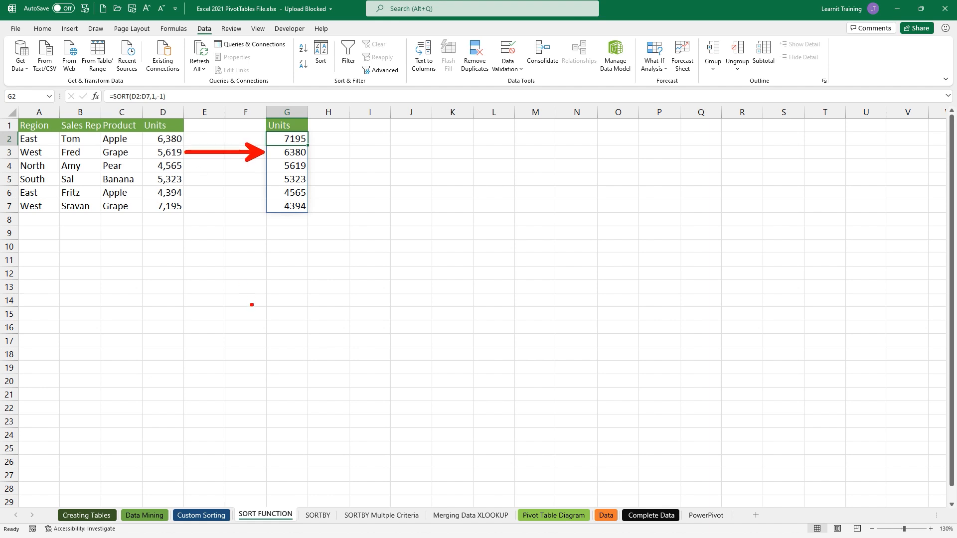
pyautogui.press('Escape')
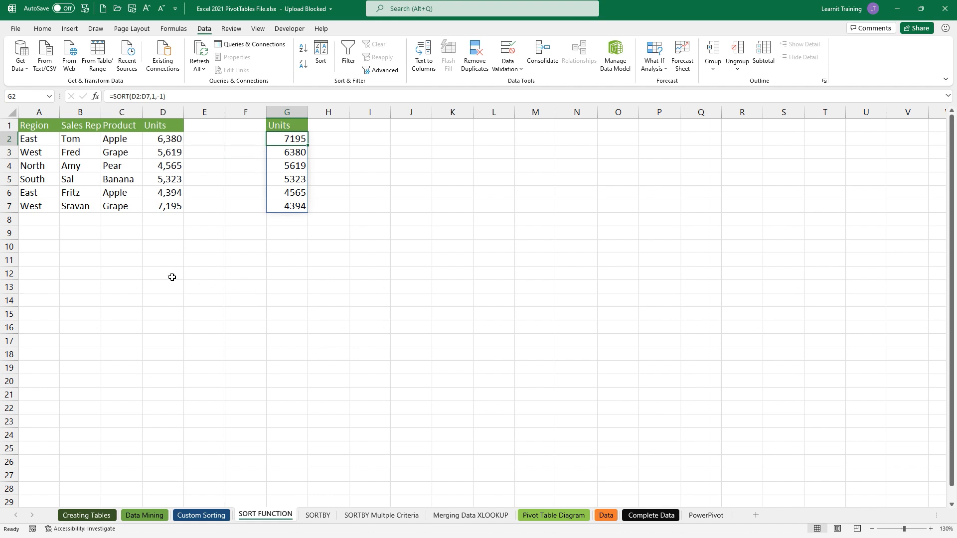
# - Enter =SORT(A2:D7,4,-1) in A11 so the table spills sorted by Units, largest first
pyautogui.click(47, 264)
pyautogui.write('=sort')
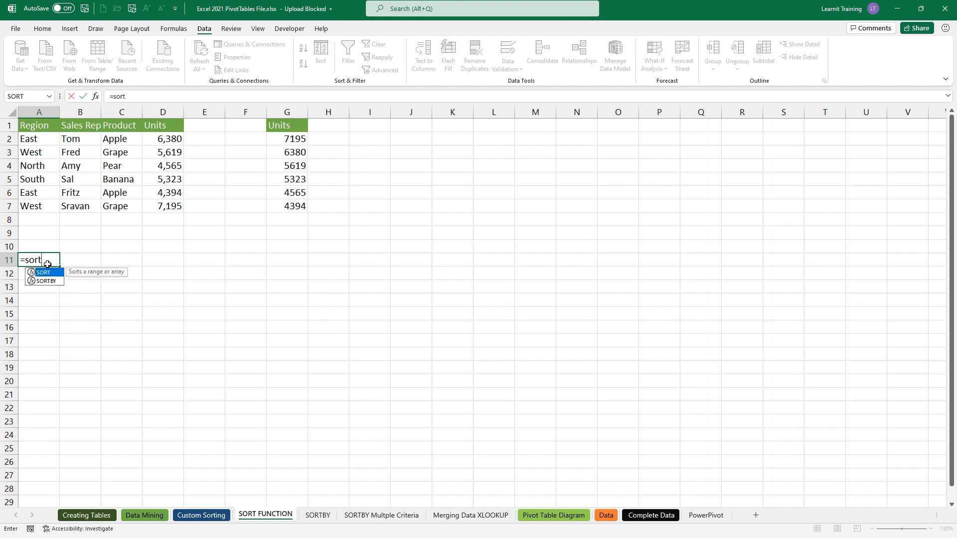
pyautogui.press('Tab')
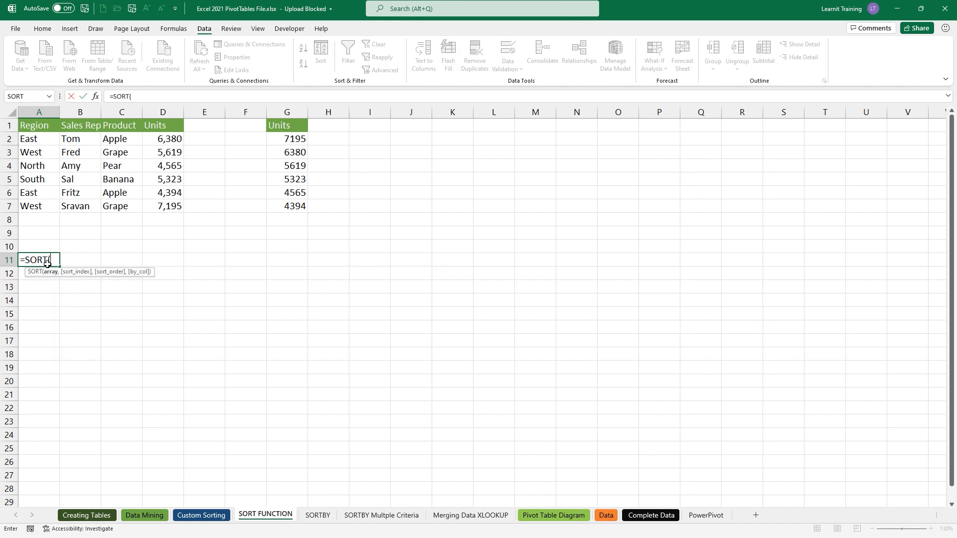
pyautogui.moveTo(25, 141); pyautogui.dragTo(164, 207)
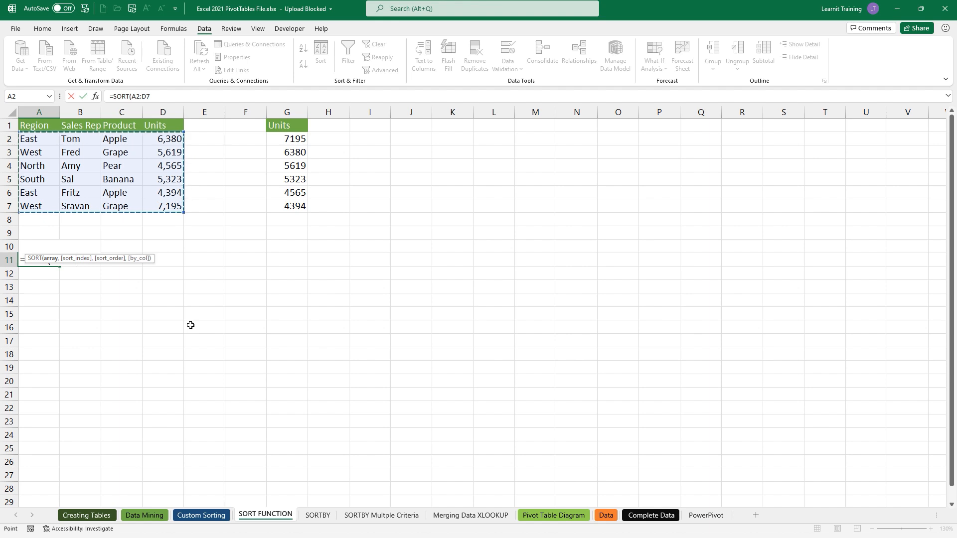
pyautogui.write(',')
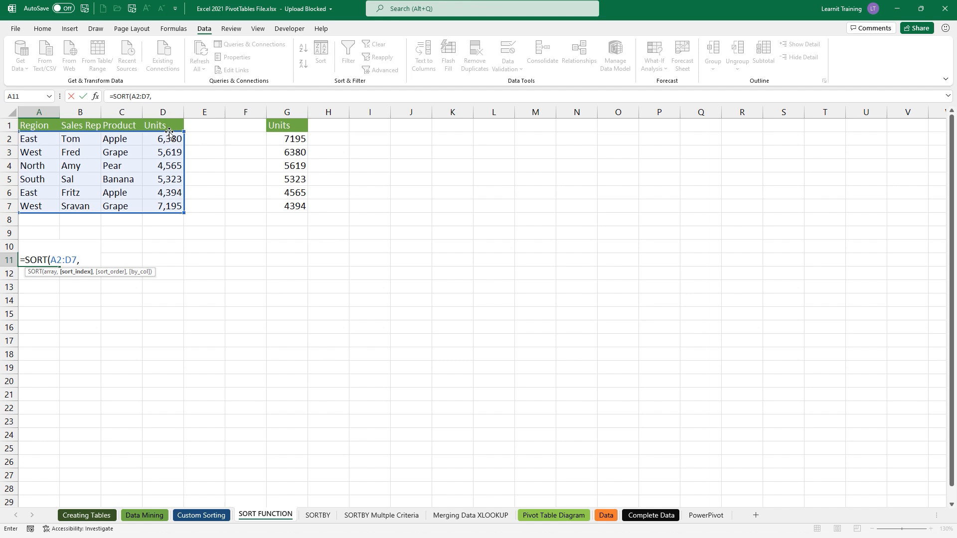
pyautogui.write('4,')
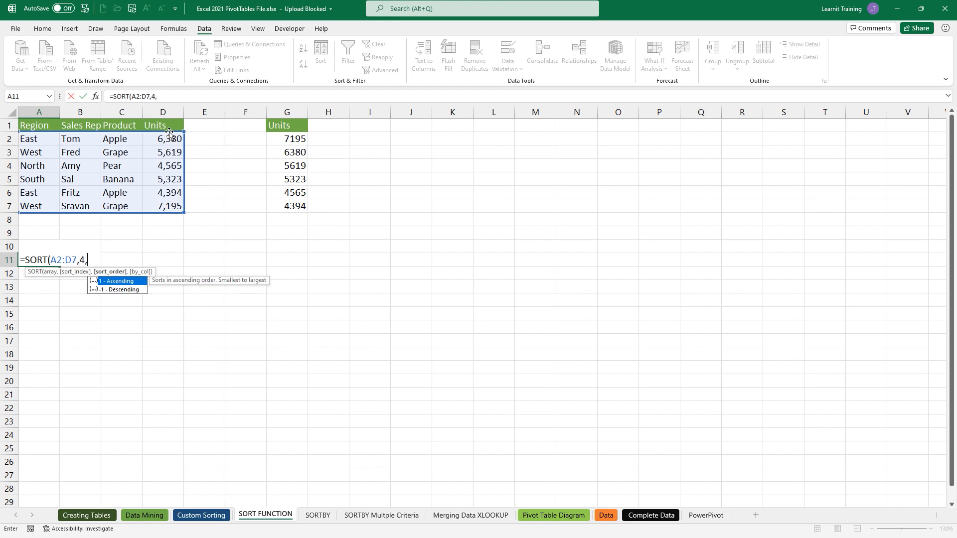
pyautogui.press('Down')
pyautogui.press('Tab')
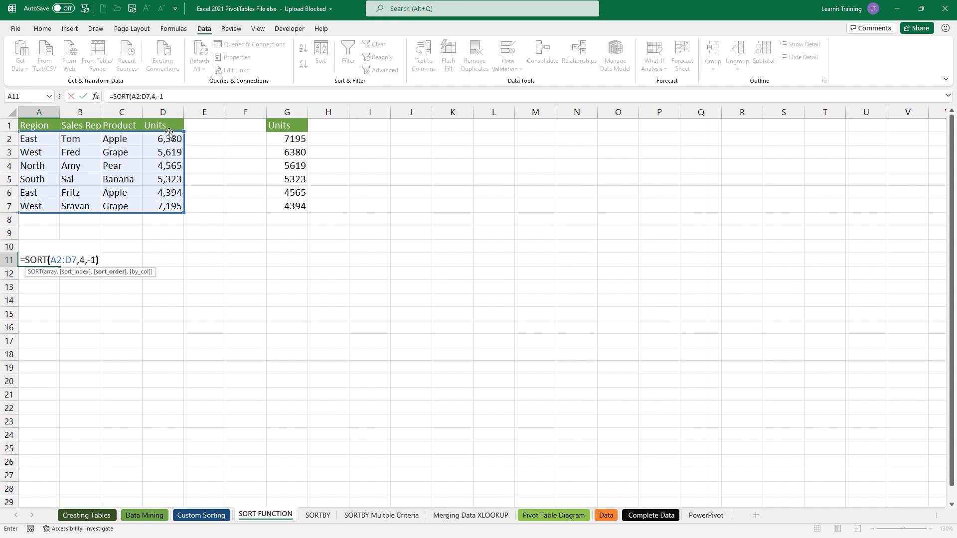
pyautogui.write(')')
pyautogui.press('Return')
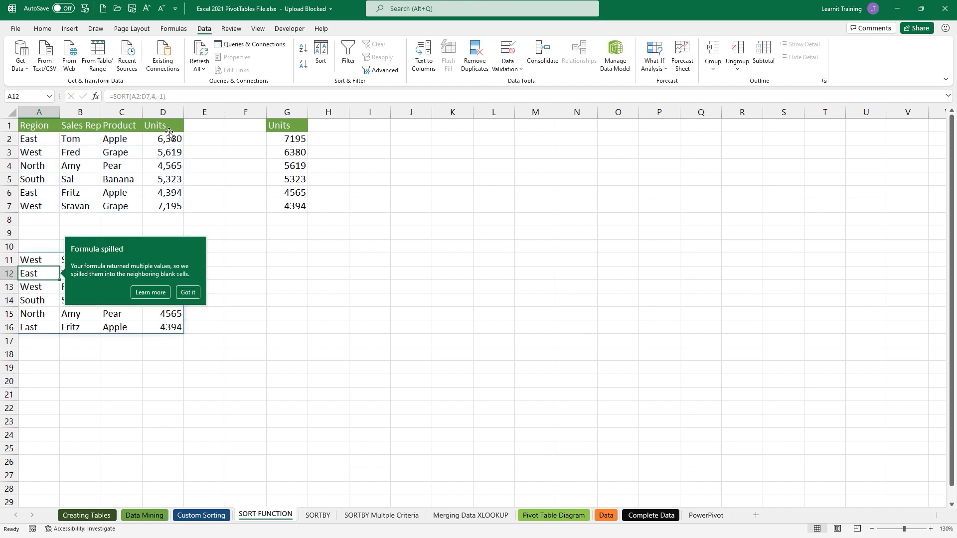
pyautogui.click(192, 292)
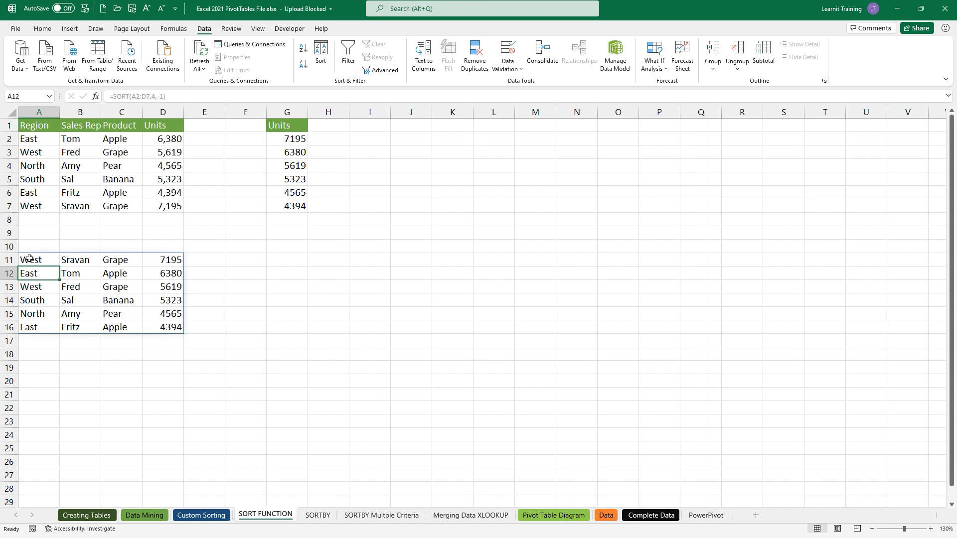
pyautogui.click(20, 244)
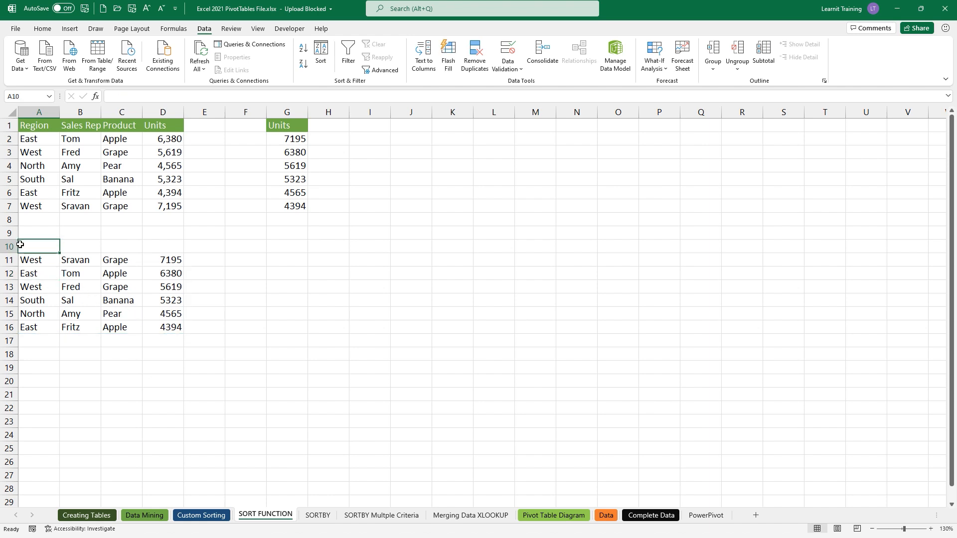
# - Head A10:D10 with Region, Sales Rep, Product and Units, then go to the SORTBY sheet
pyautogui.write('Region')
pyautogui.press('Tab')
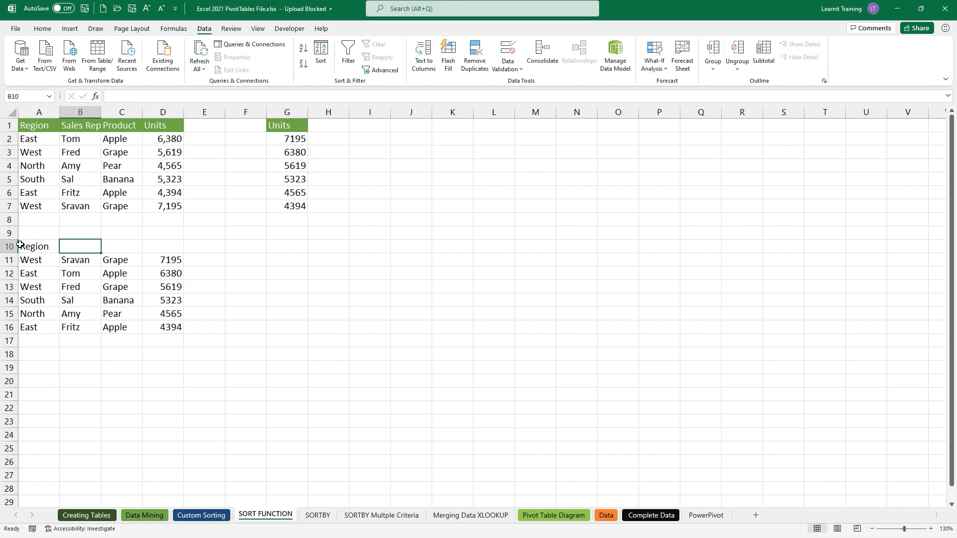
pyautogui.write('Sales Rep')
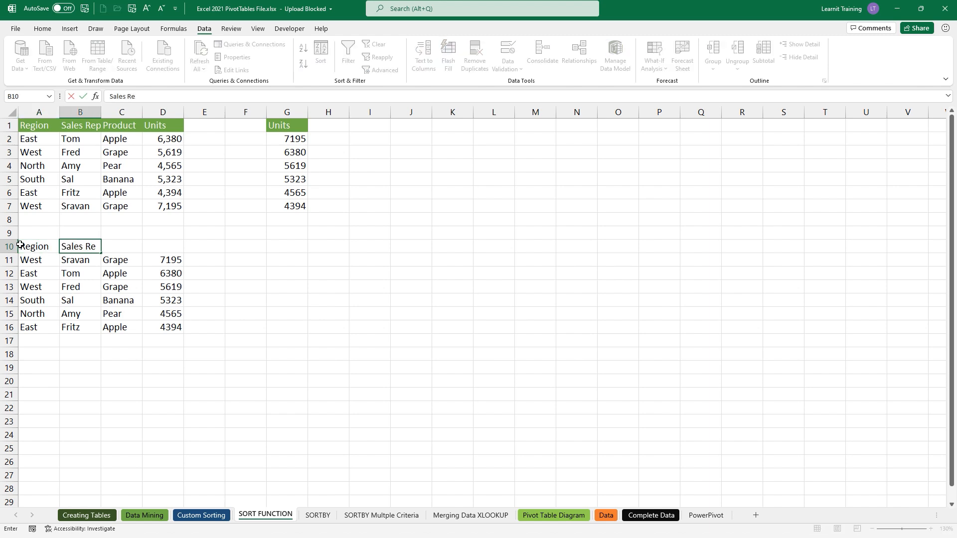
pyautogui.press('Tab')
pyautogui.write('Product')
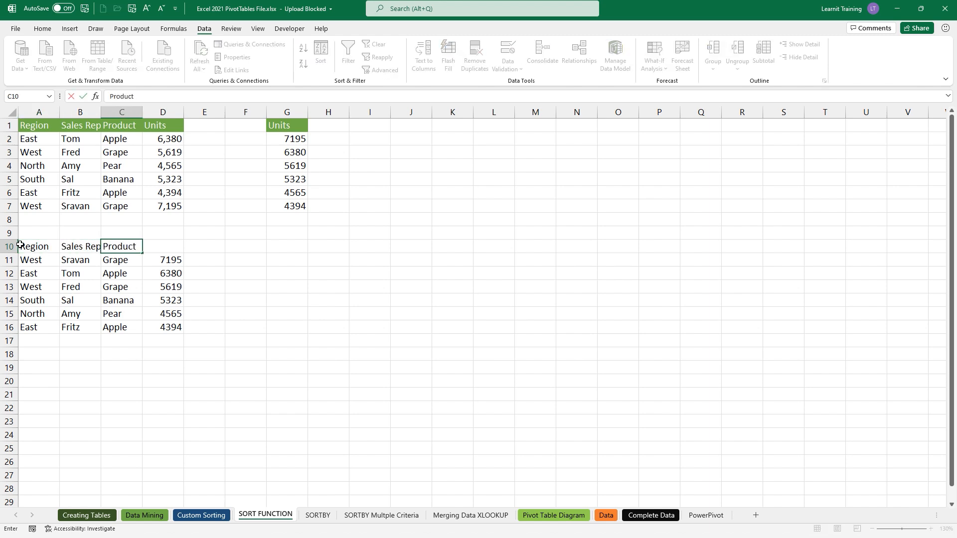
pyautogui.press('Tab')
pyautogui.write('Unit')
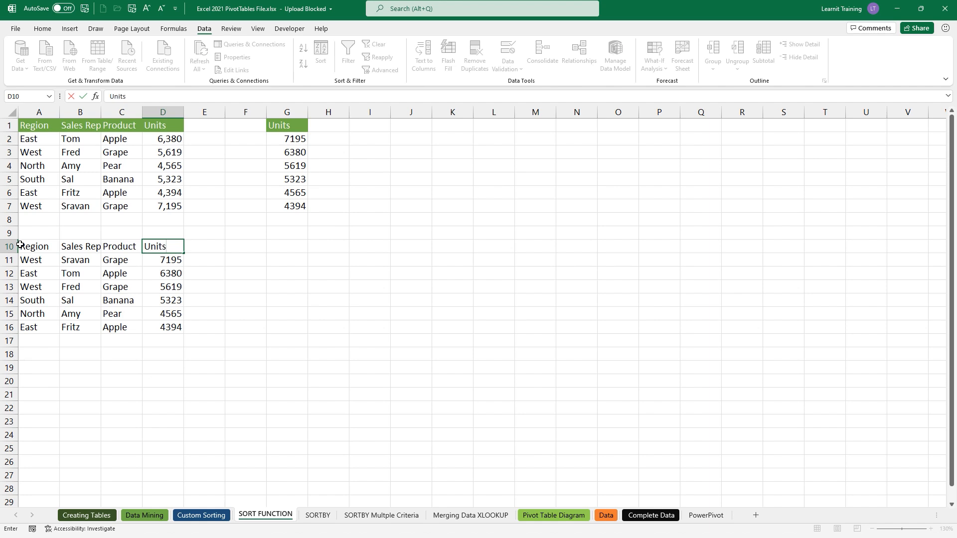
pyautogui.click(224, 400)
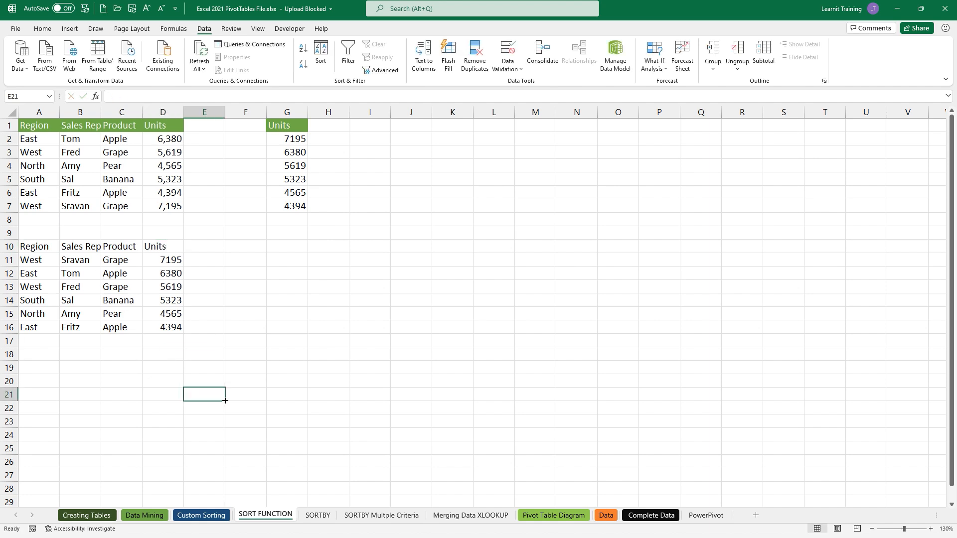
pyautogui.moveTo(298, 138); pyautogui.dragTo(297, 200)
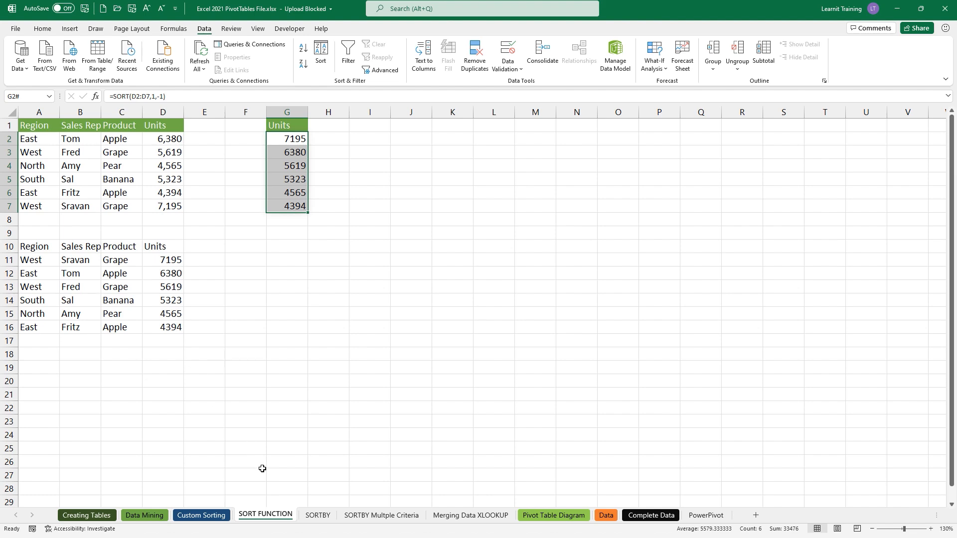
pyautogui.click(317, 515)
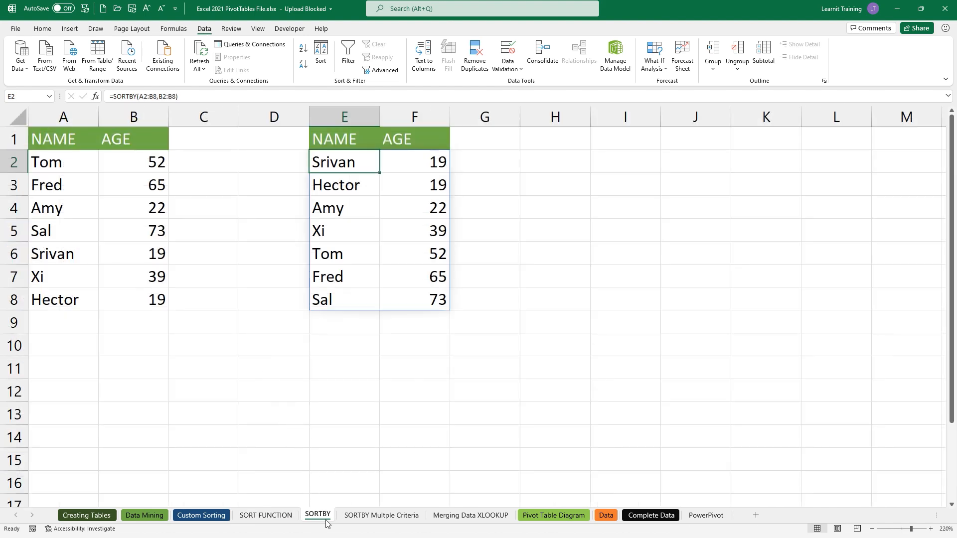
# - Enter =SORTBY(A2:B8,B2:B8,-1) in A11 to spill names and ages, oldest first
pyautogui.click(68, 372)
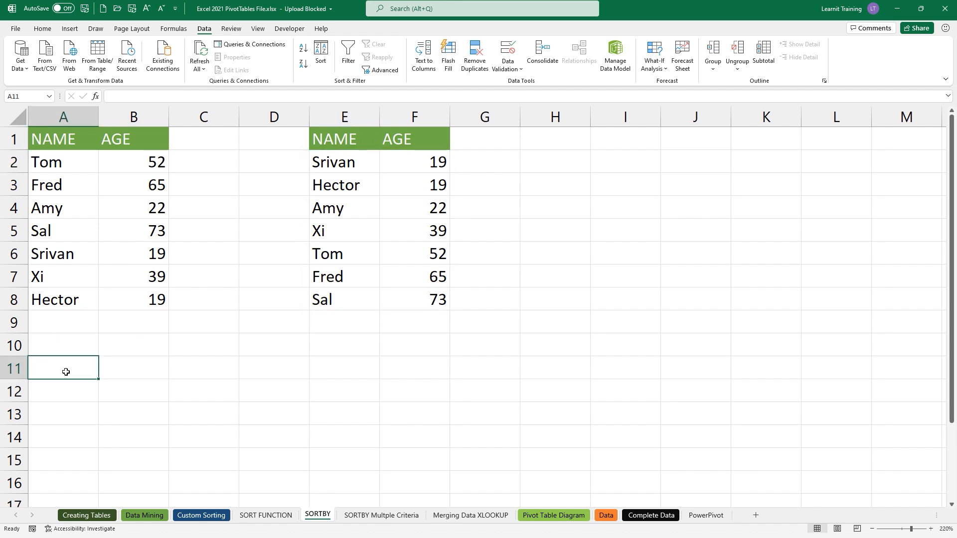
pyautogui.write('=sort')
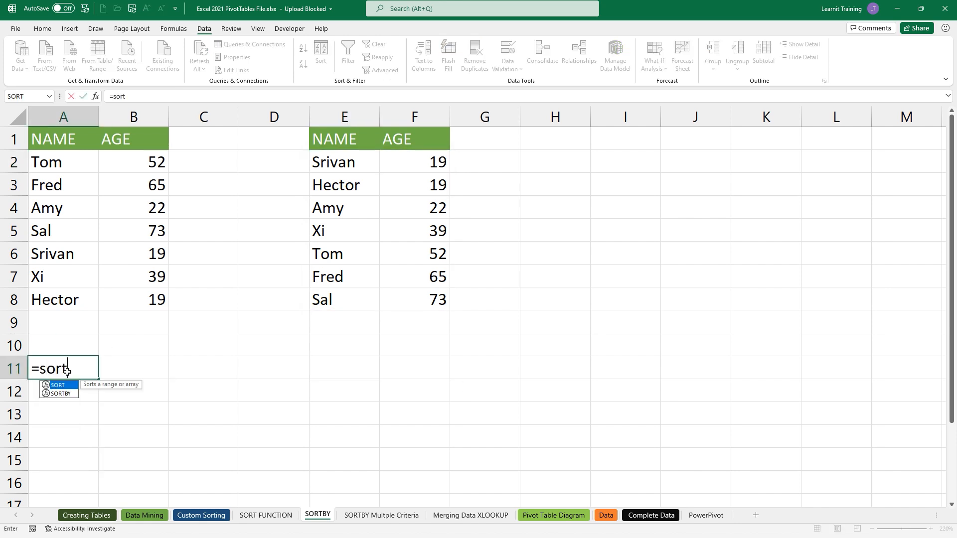
pyautogui.press('Down')
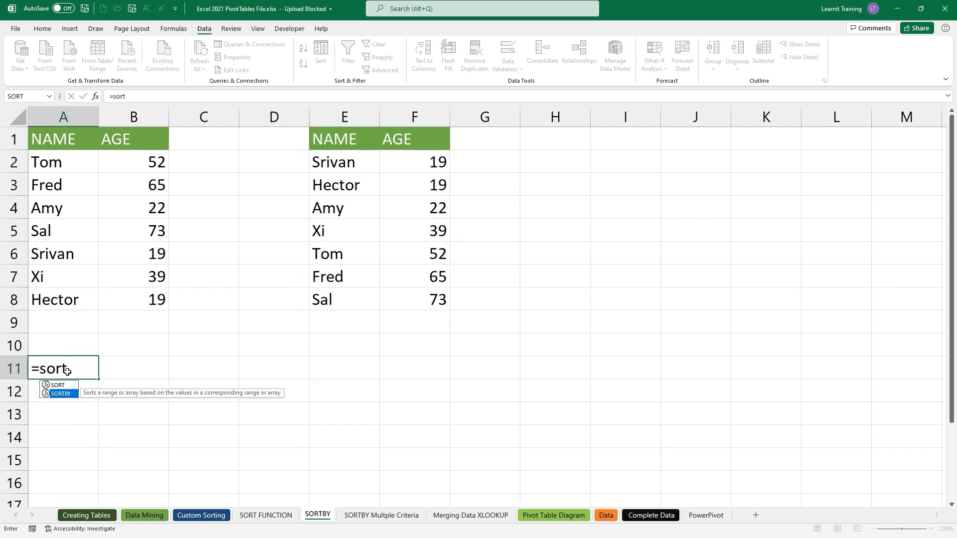
pyautogui.press('Tab')
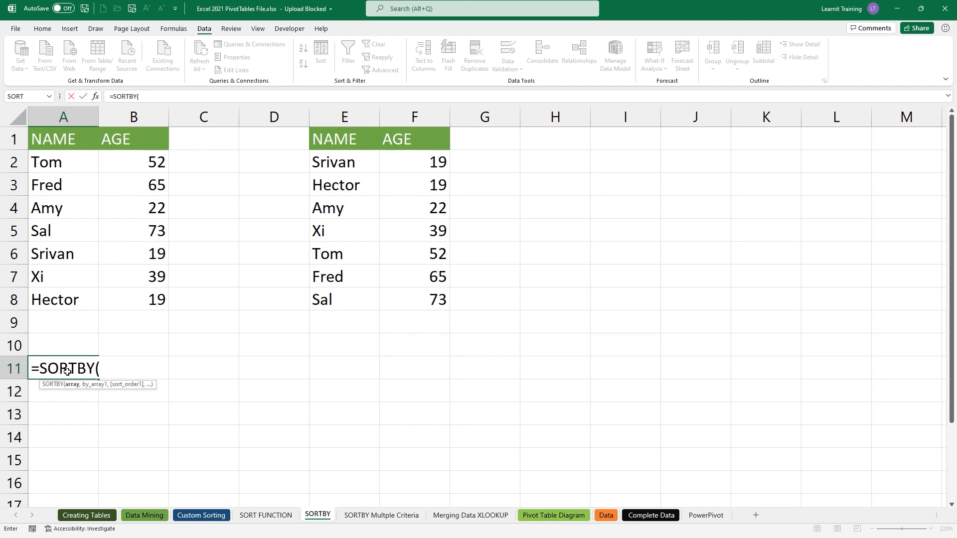
pyautogui.moveTo(40, 167); pyautogui.dragTo(167, 301)
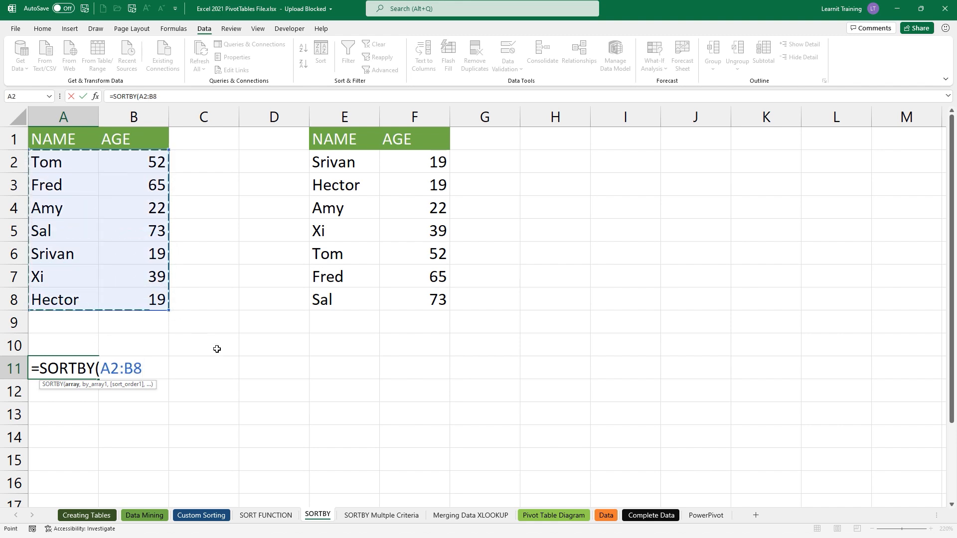
pyautogui.write(',')
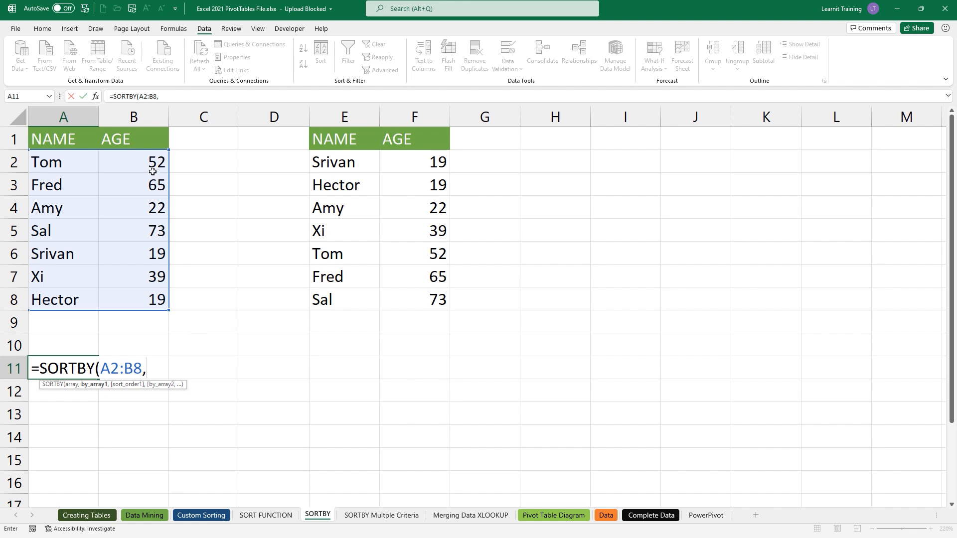
pyautogui.moveTo(153, 162); pyautogui.dragTo(149, 300)
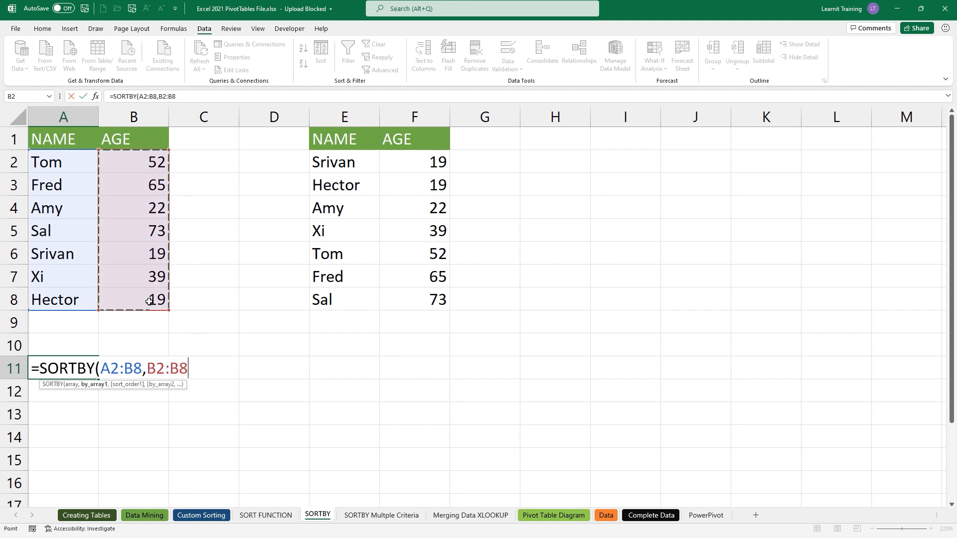
pyautogui.write(',')
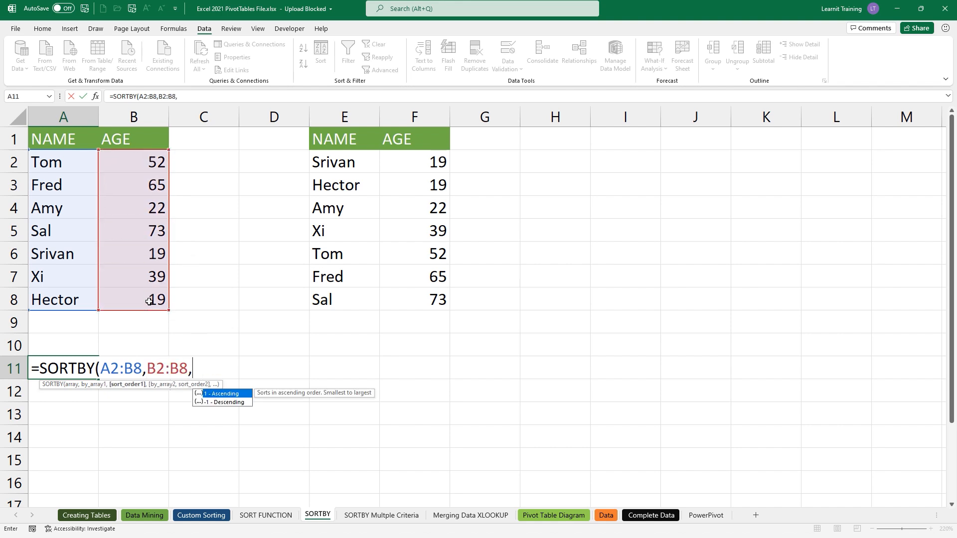
pyautogui.press('Escape')
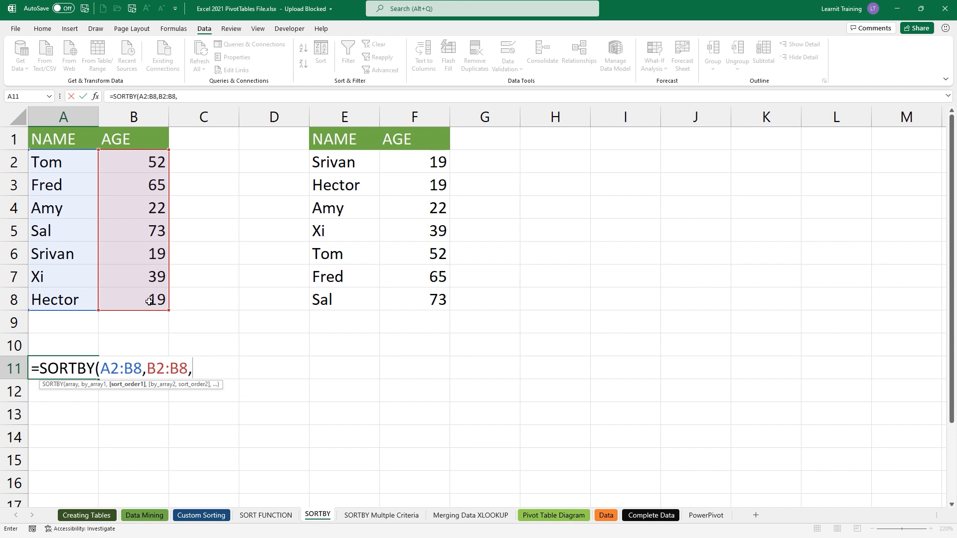
pyautogui.write('-')
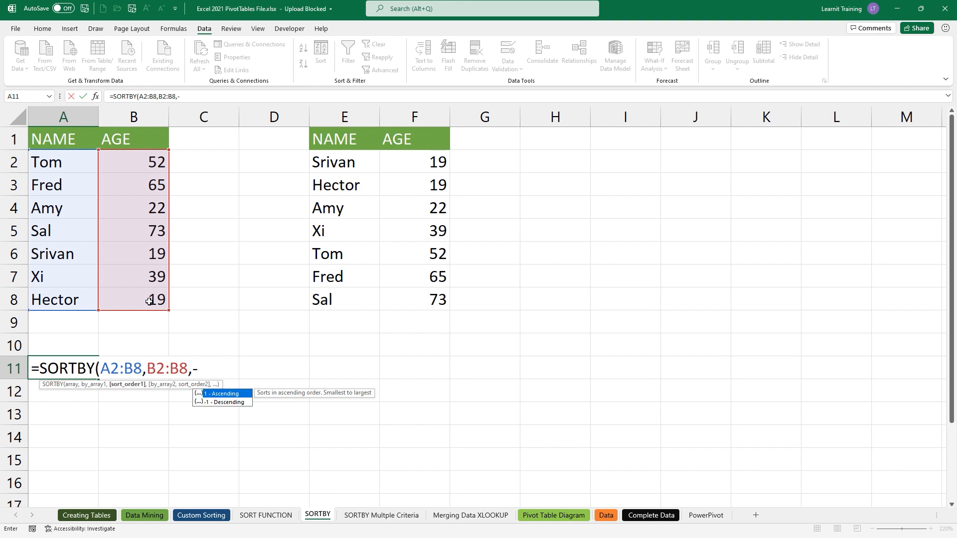
pyautogui.write('1')
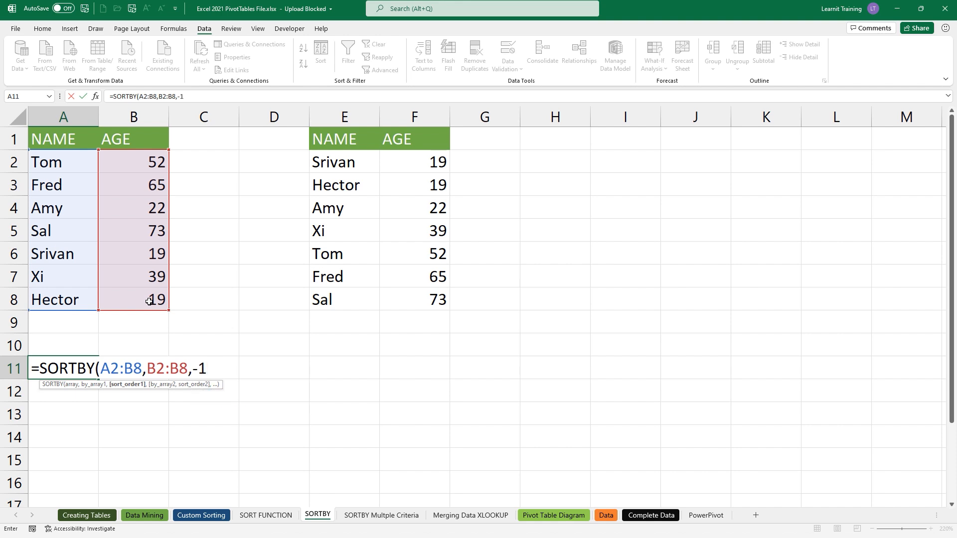
pyautogui.write(')')
pyautogui.press('Return')
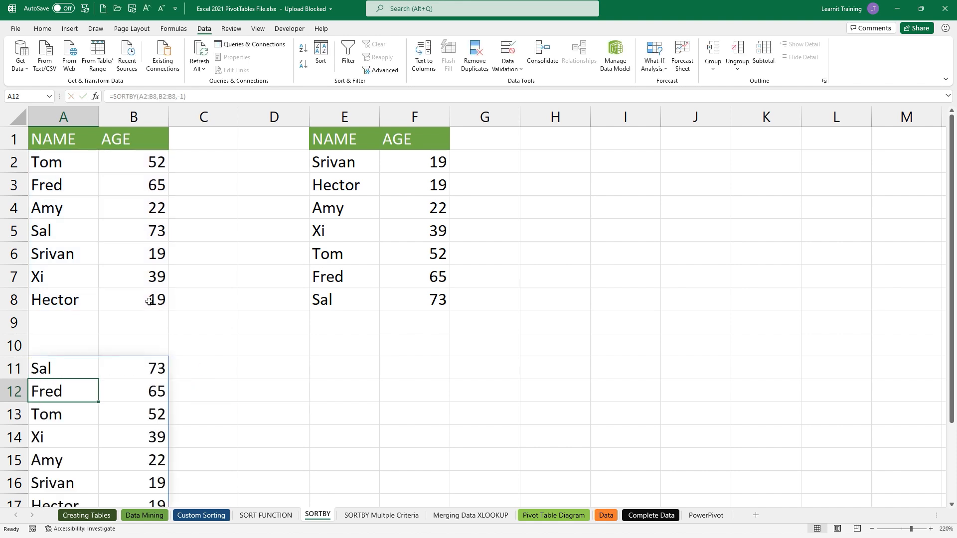
pyautogui.click(39, 345)
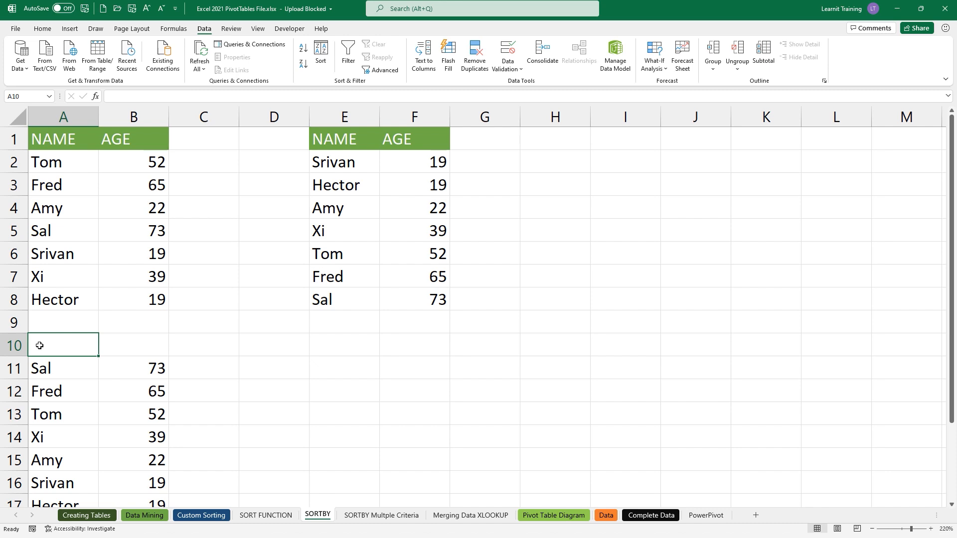
# - Add Name and Age headings in A10:B10, then go to the SORTBY Multple Criteria sheet
pyautogui.write('nAME')
pyautogui.press('Tab')
pyautogui.write('Age')
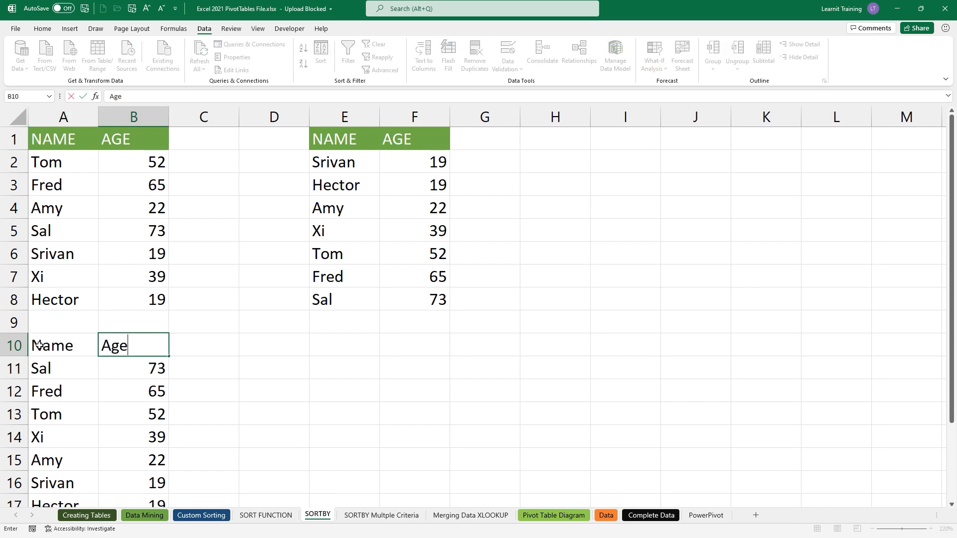
pyautogui.press('Return')
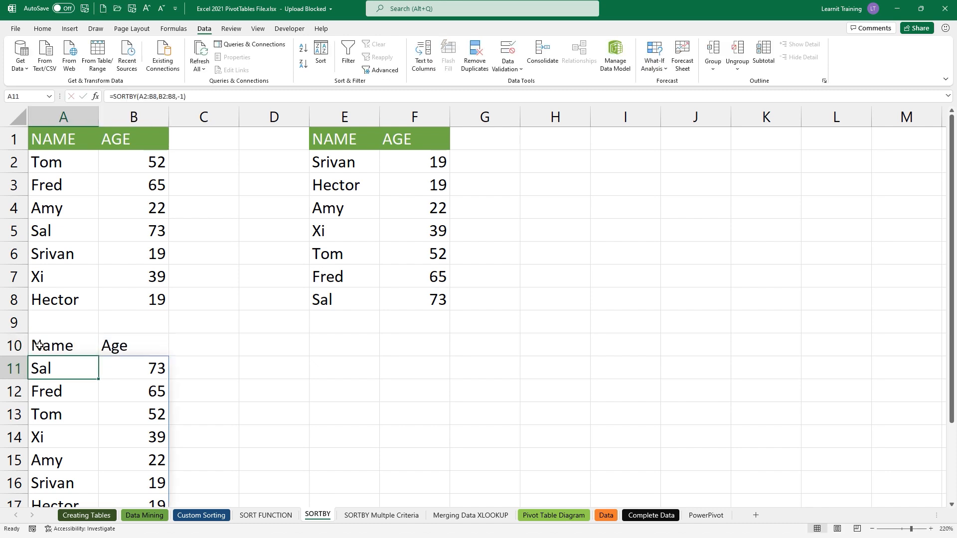
pyautogui.scroll(-1, 40, 345)
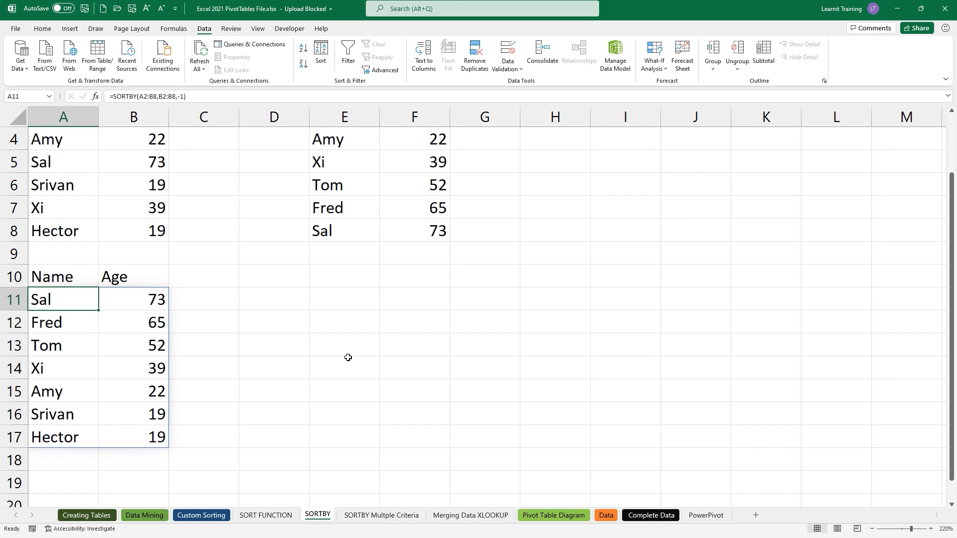
pyautogui.click(372, 520)
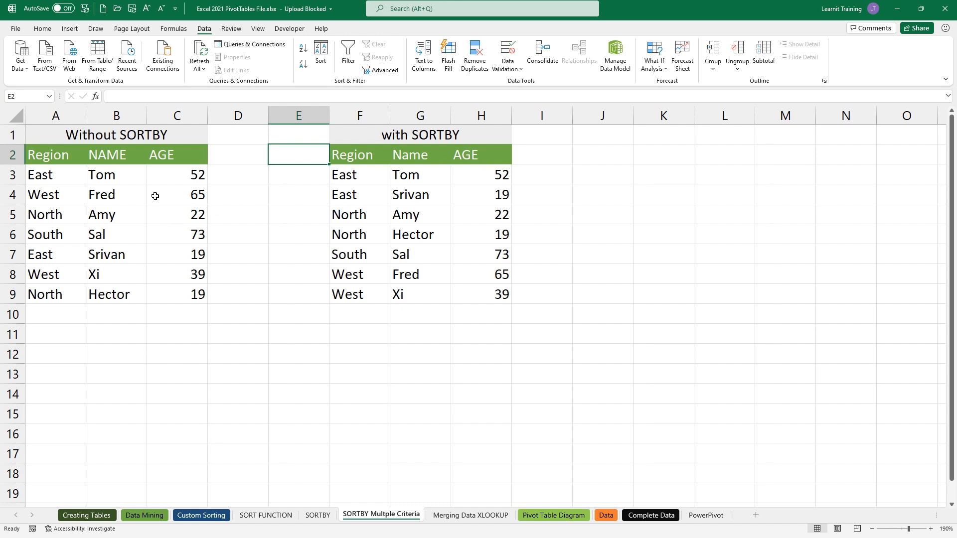
# - Enter =SORTBY(A3:C9,C3:C9,-1,A3:A9,1) in A12, sorting by age descending, then region ascending
pyautogui.click(74, 352)
pyautogui.write('=sort')
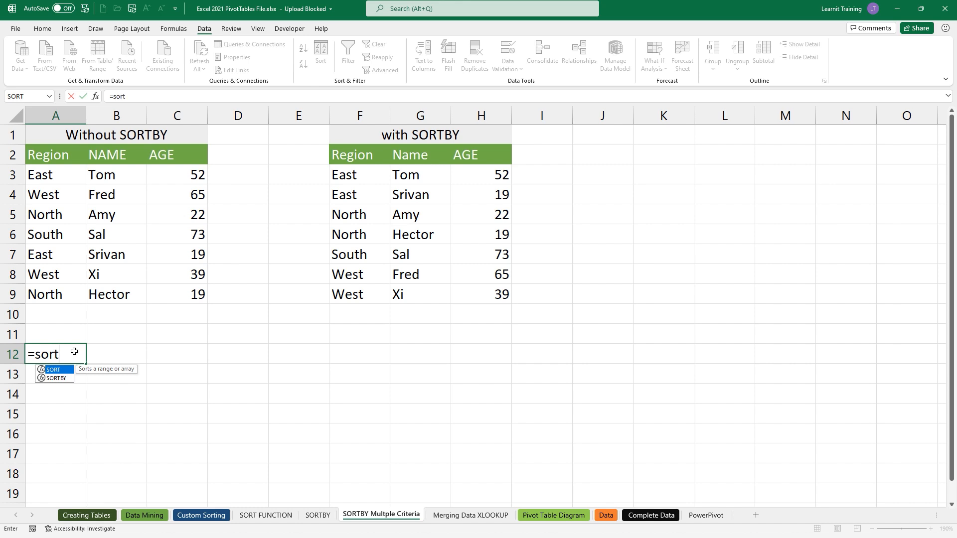
pyautogui.press('Down')
pyautogui.press('Tab')
pyautogui.moveTo(37, 180); pyautogui.dragTo(200, 289)
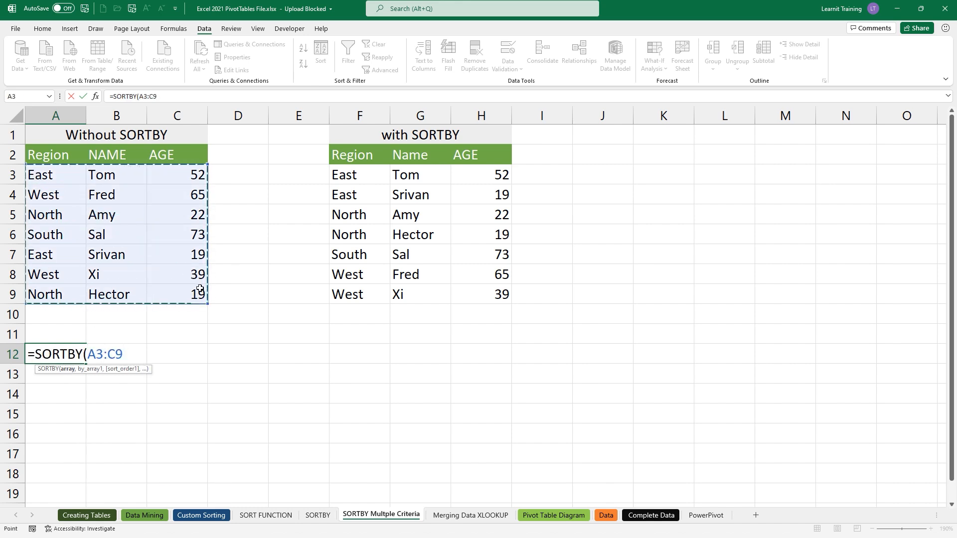
pyautogui.write(',')
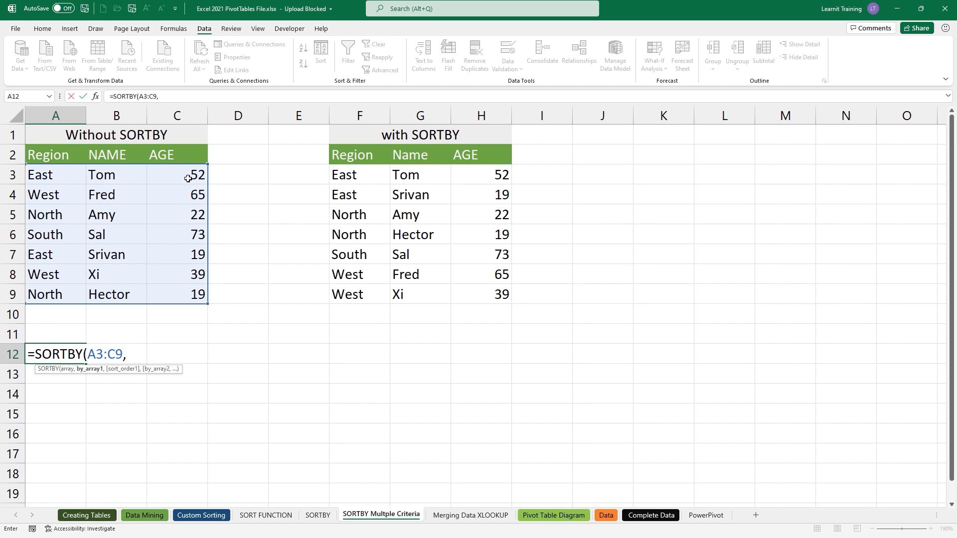
pyautogui.moveTo(190, 177); pyautogui.dragTo(190, 295)
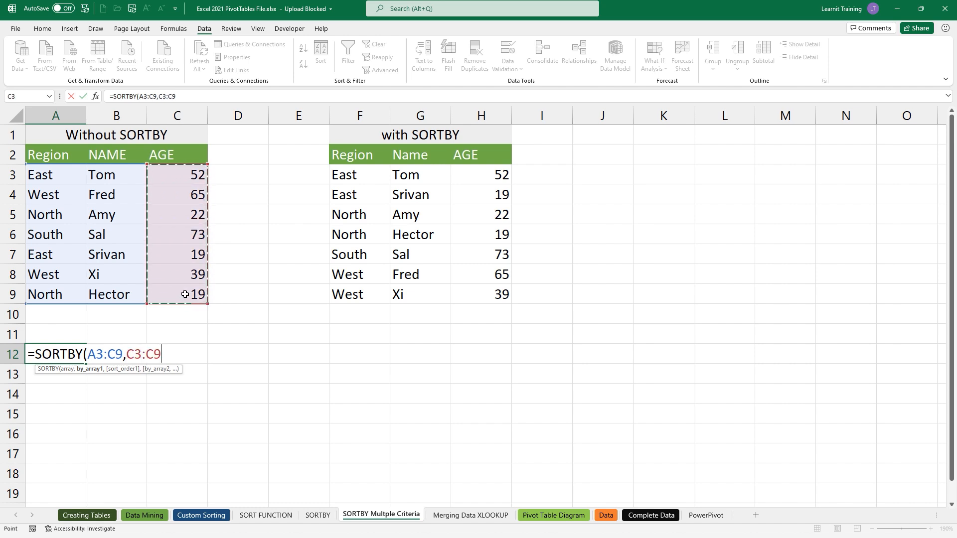
pyautogui.write(',')
pyautogui.press('Down')
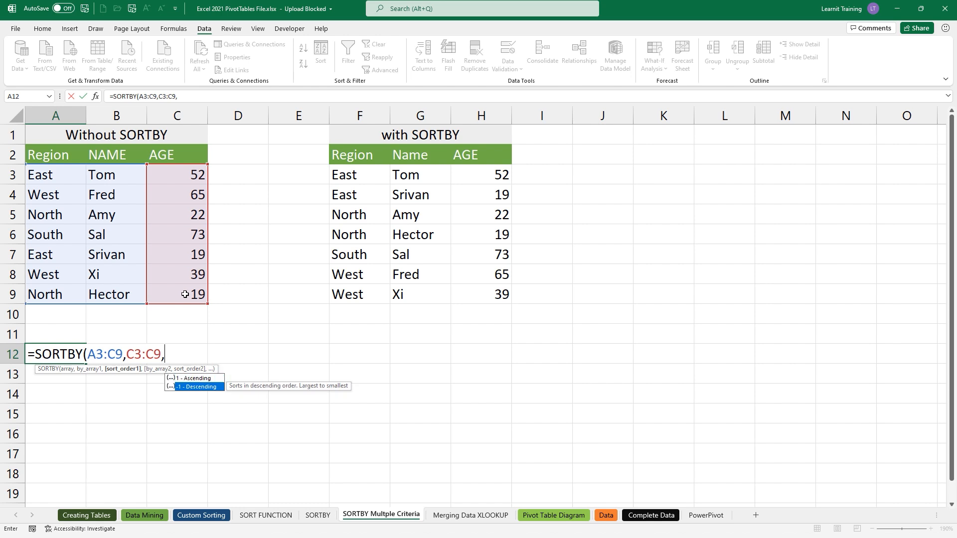
pyautogui.press('Tab')
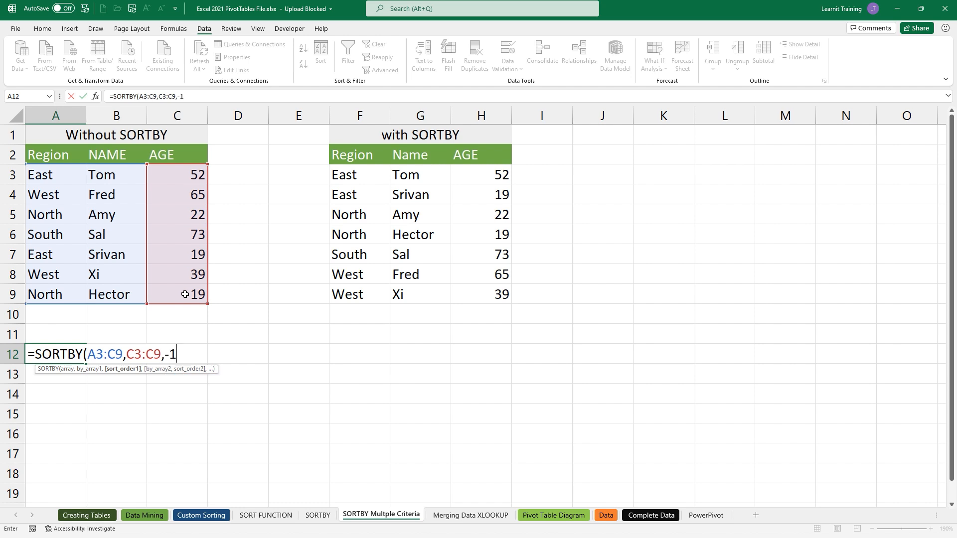
pyautogui.write(',')
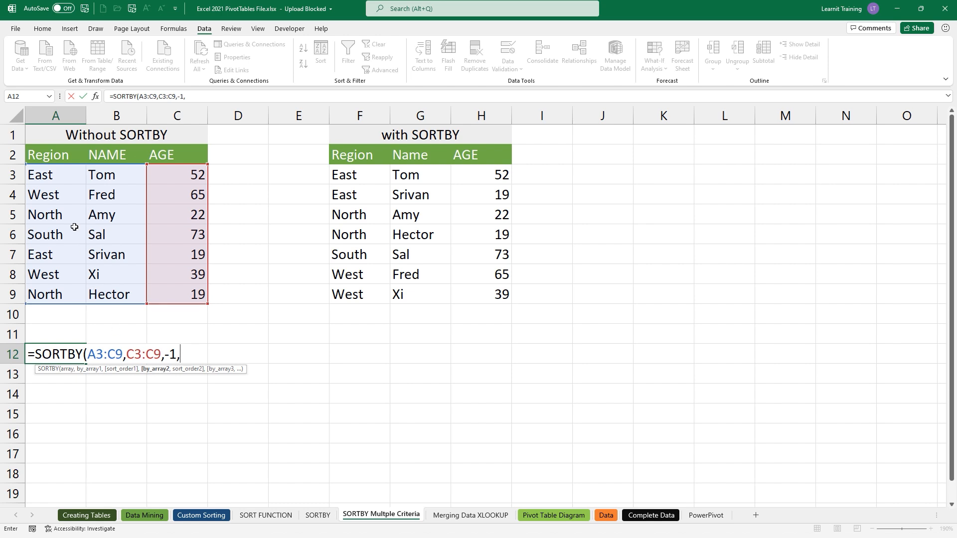
pyautogui.moveTo(49, 177); pyautogui.dragTo(68, 289)
pyautogui.write(',')
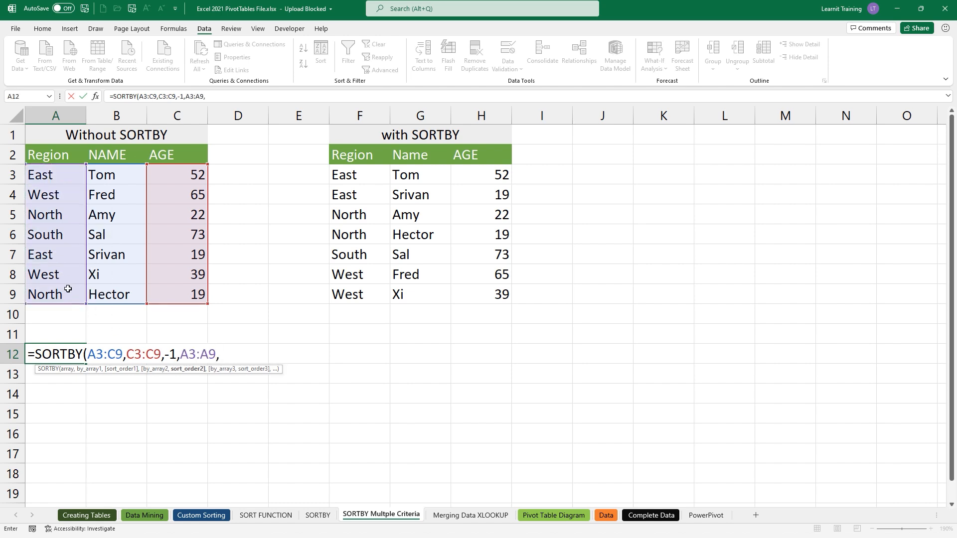
pyautogui.write('1)')
pyautogui.press('Return')
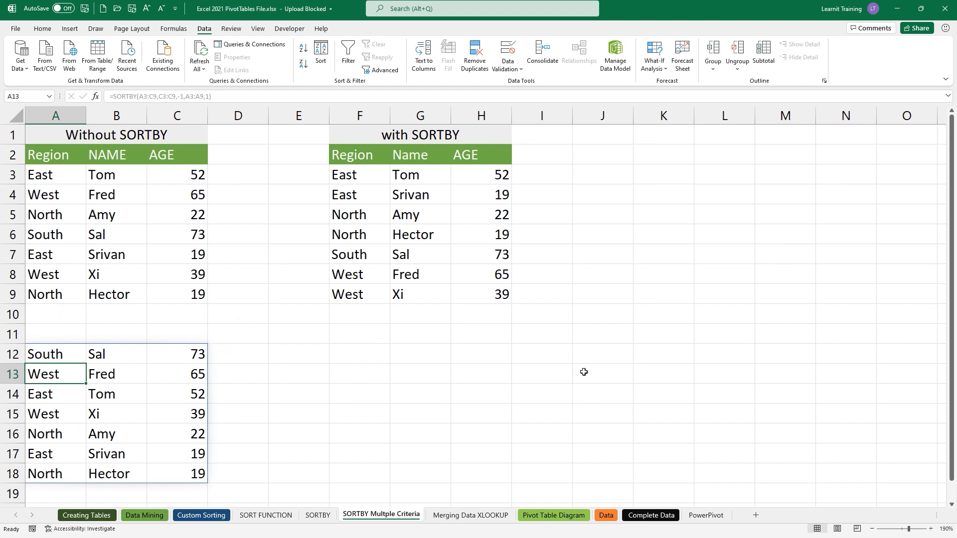
pyautogui.click(214, 516)
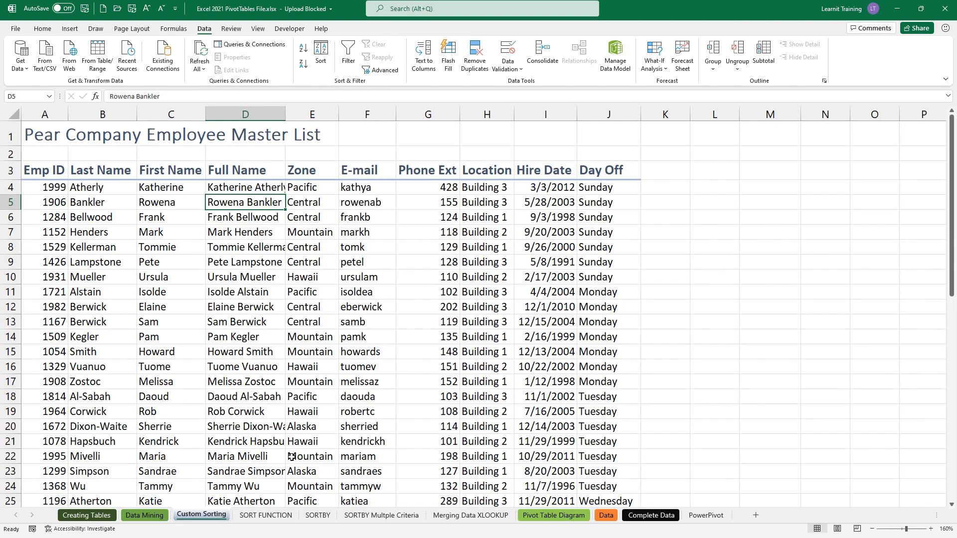
pyautogui.click(259, 515)
pyautogui.click(318, 515)
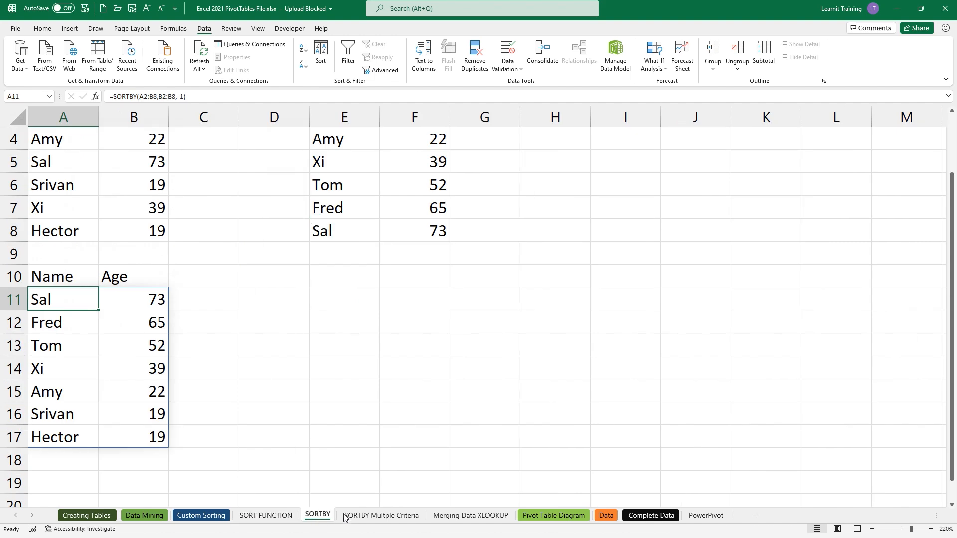
pyautogui.click(382, 515)
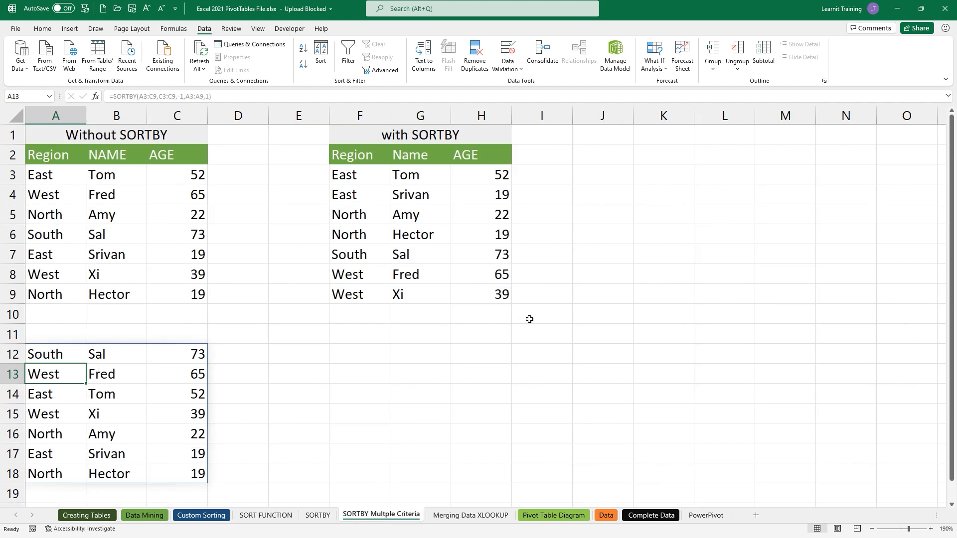
pyautogui.click(266, 516)
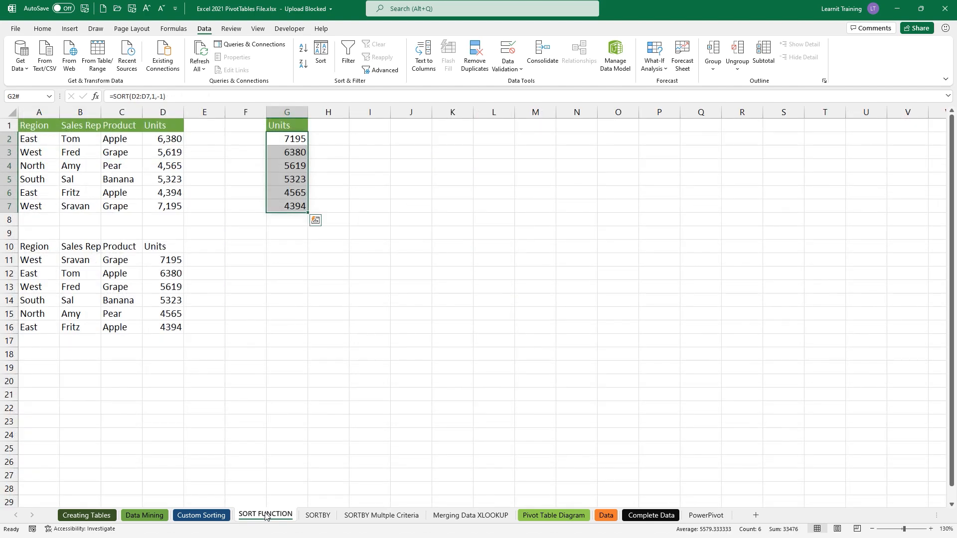
pyautogui.doubleClick(304, 141)
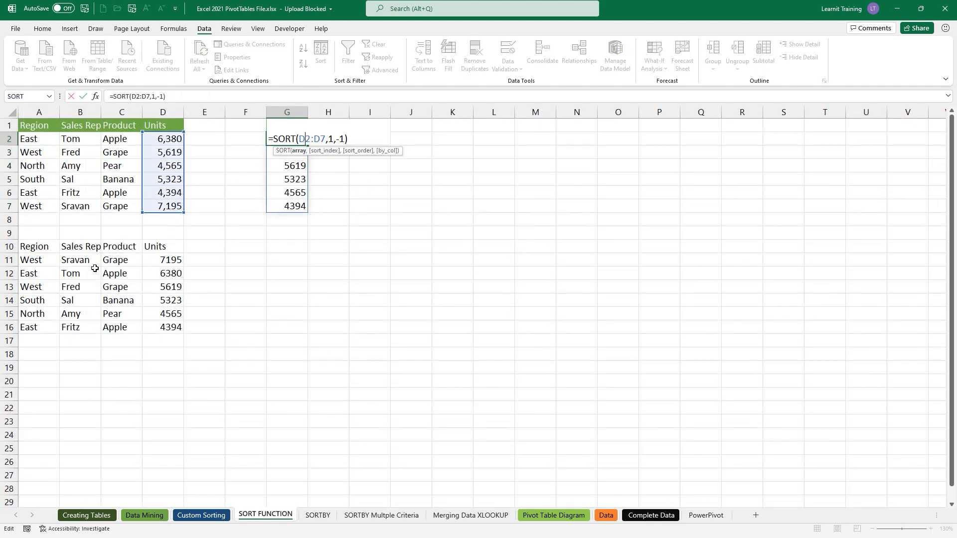
pyautogui.press('Escape')
pyautogui.doubleClick(45, 260)
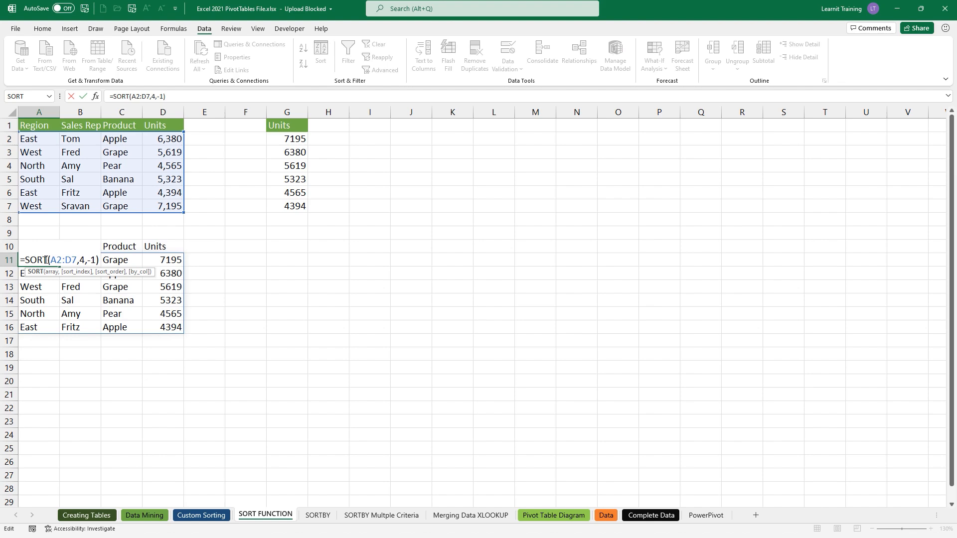
pyautogui.press('Escape')
pyautogui.click(314, 516)
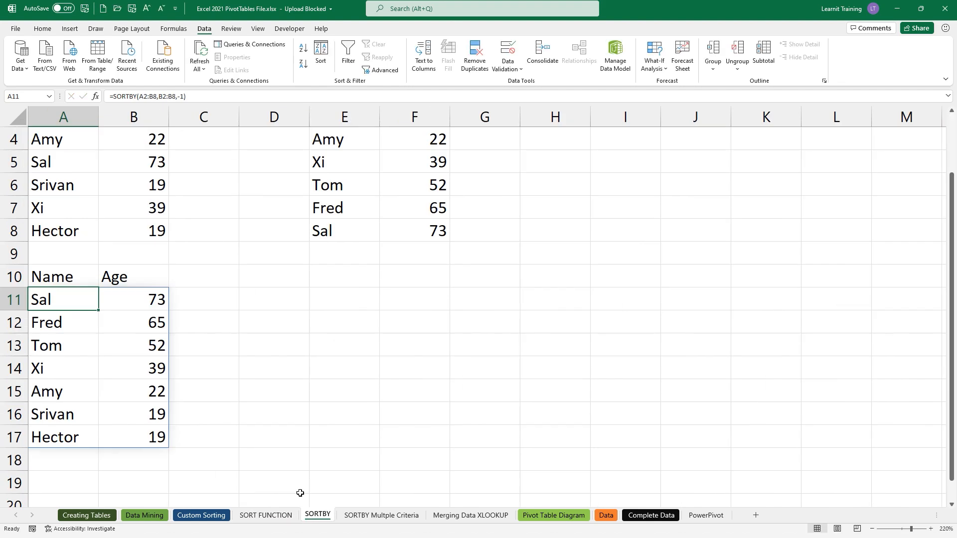
pyautogui.doubleClick(77, 310)
pyautogui.doubleClick(78, 302)
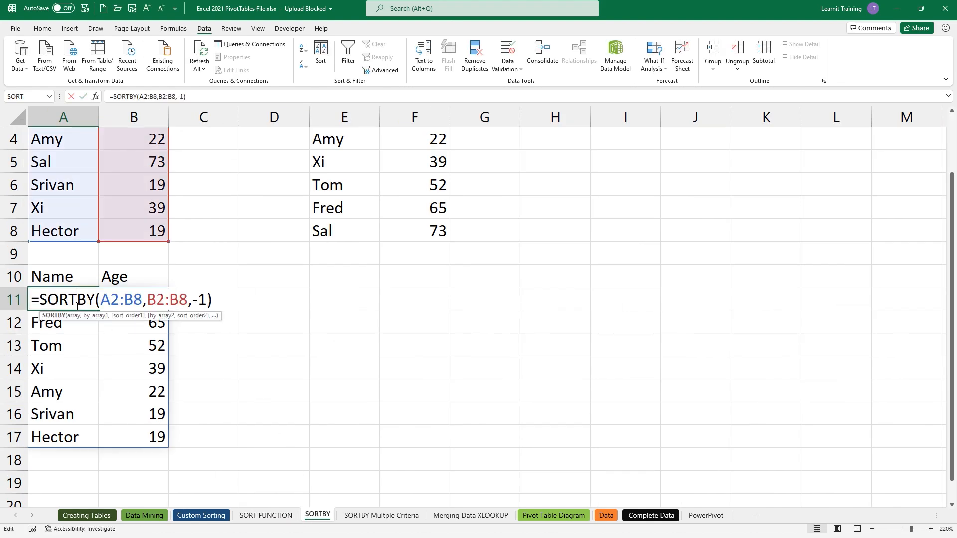
pyautogui.press('Escape')
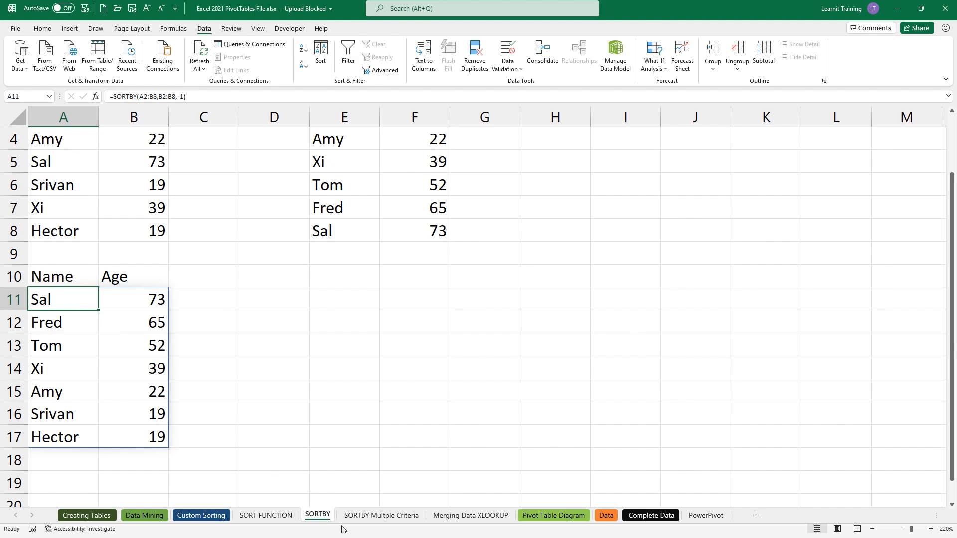
pyautogui.click(381, 515)
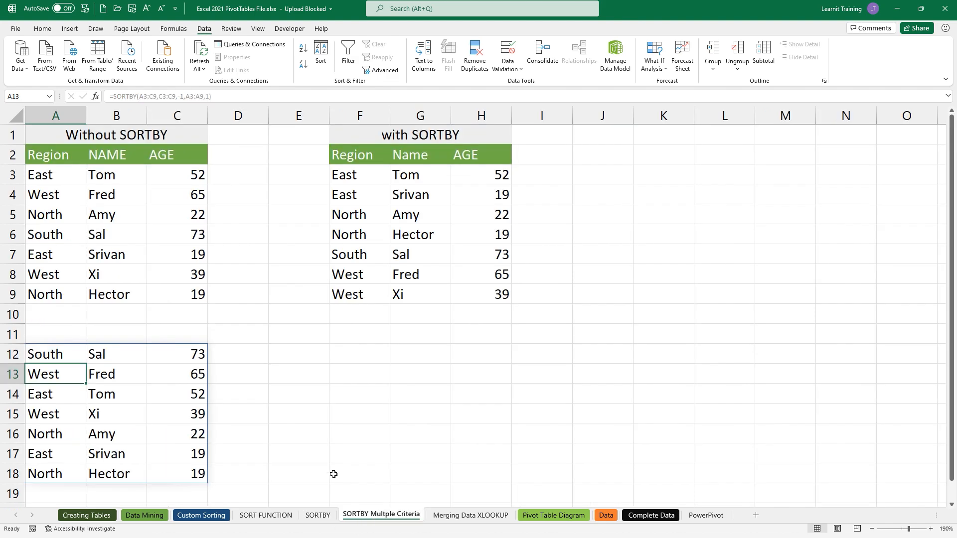
pyautogui.doubleClick(40, 357)
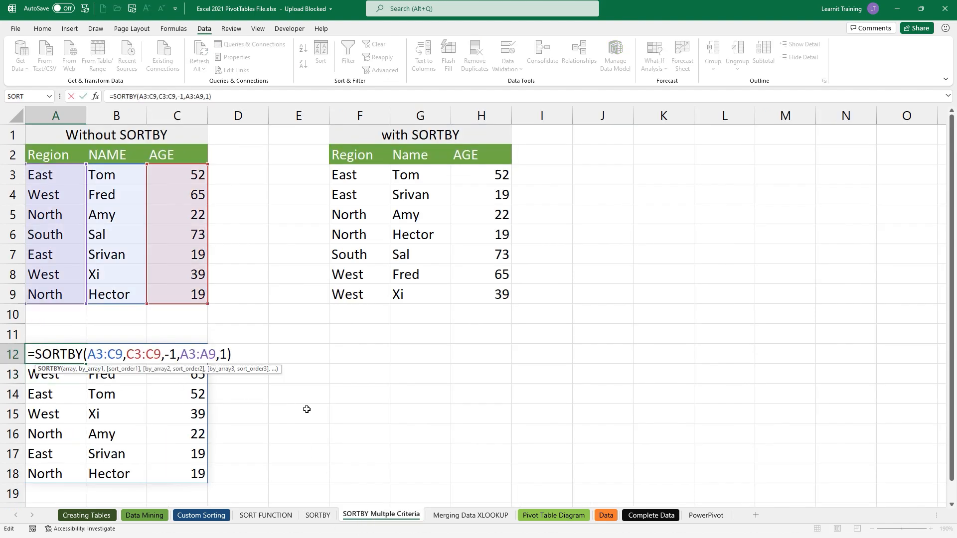
pyautogui.press('Escape')
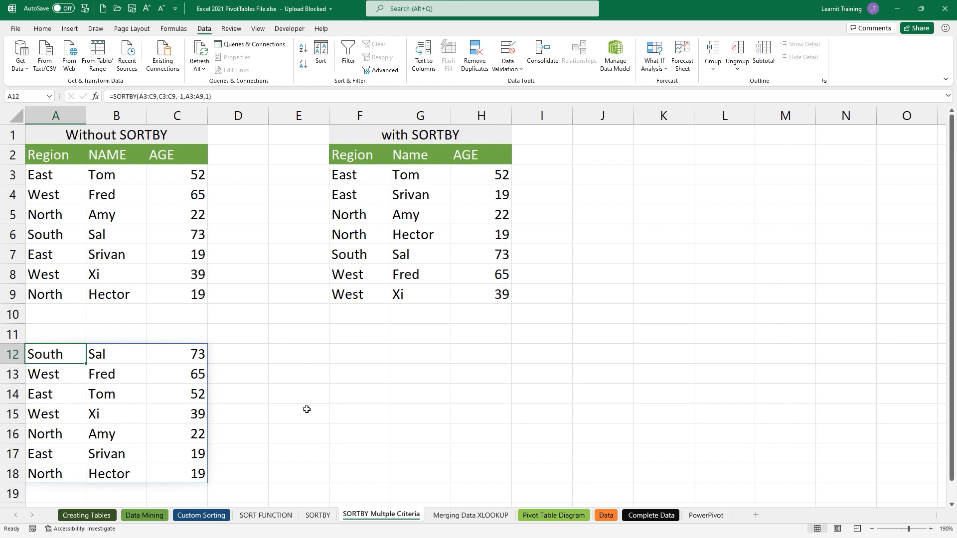
pyautogui.click(323, 355)
pyautogui.write('=sort')
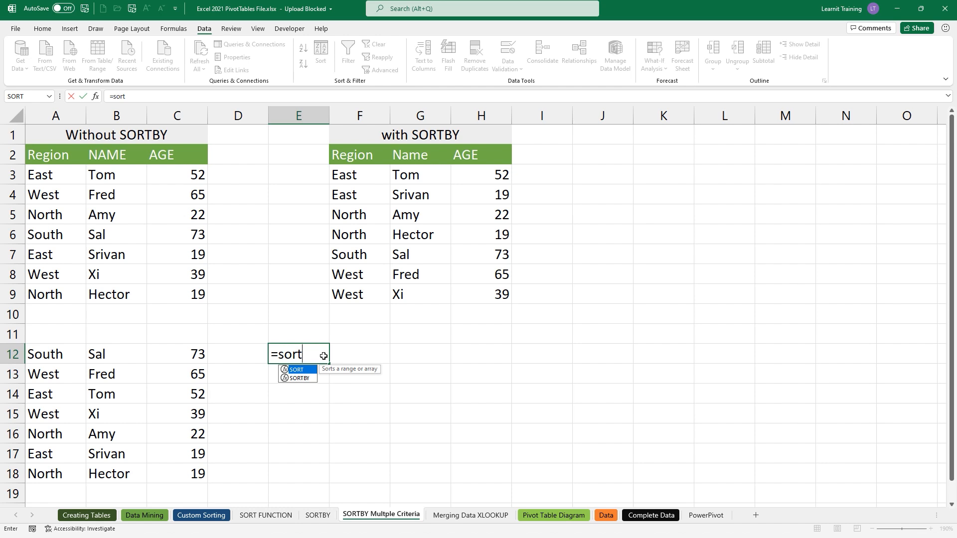
# - Look through File Info and Account update options, then clear the #NAME? entry from E12
pyautogui.press('Escape')
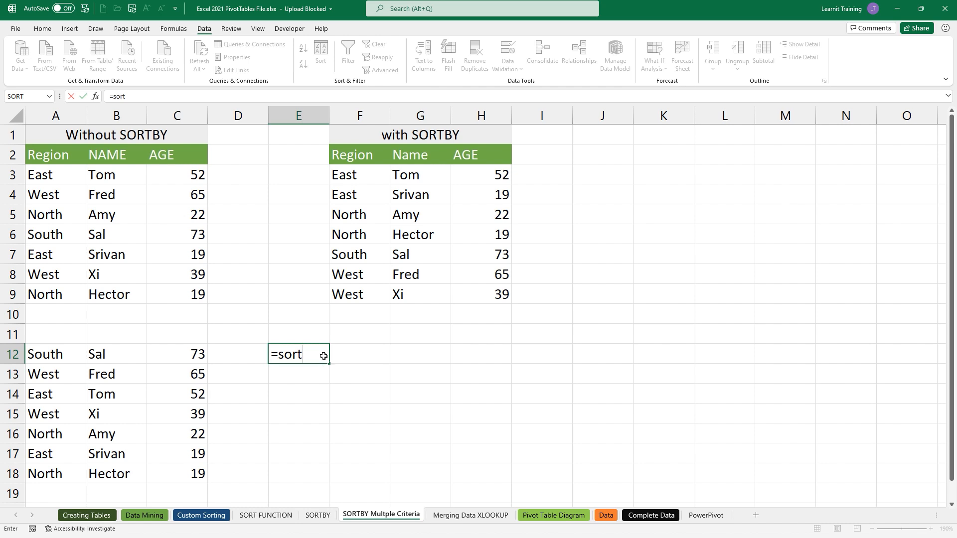
pyautogui.press('Return')
pyautogui.click(15, 28)
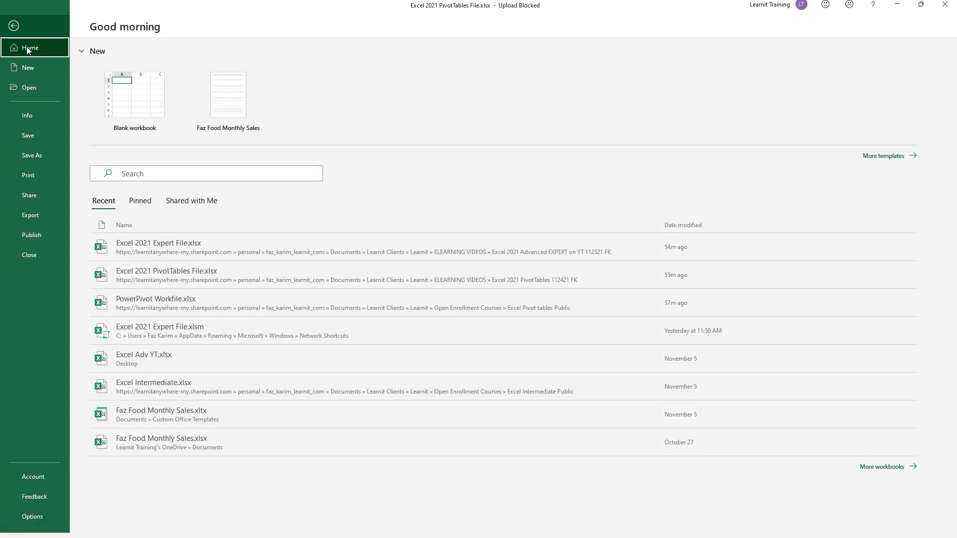
pyautogui.click(51, 112)
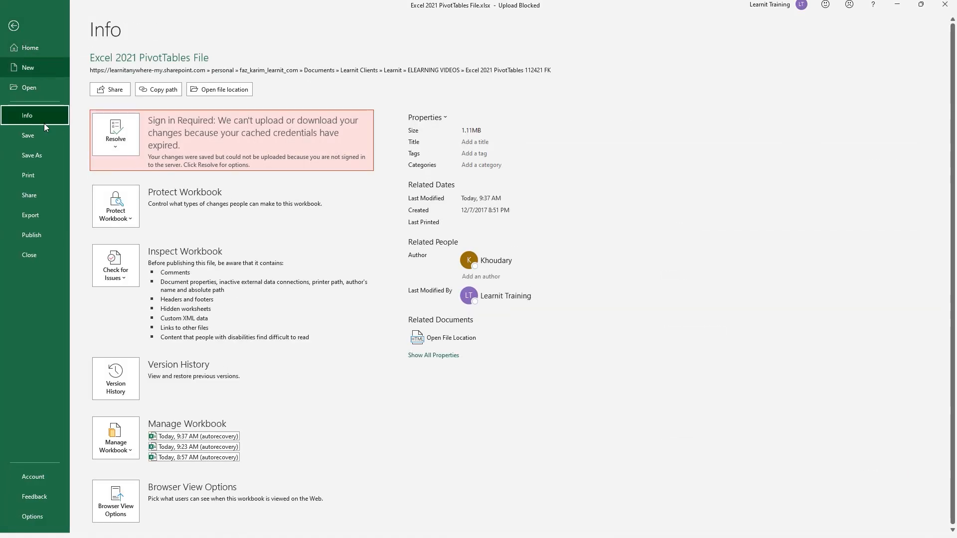
pyautogui.click(29, 483)
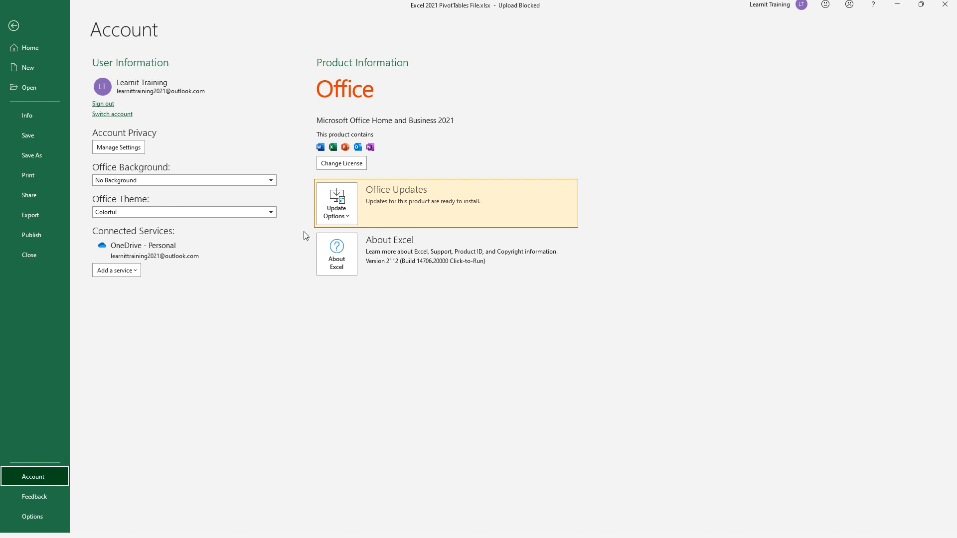
pyautogui.click(319, 218)
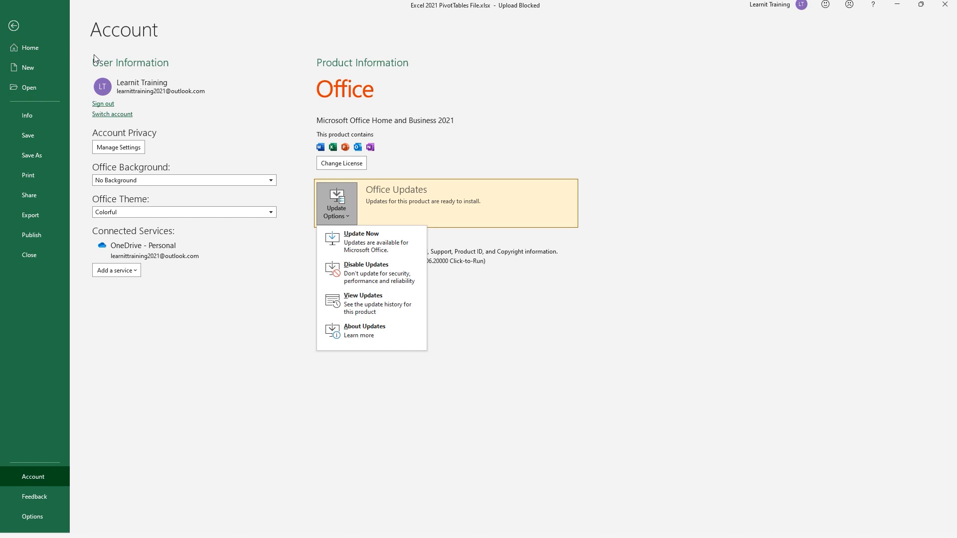
pyautogui.click(15, 25)
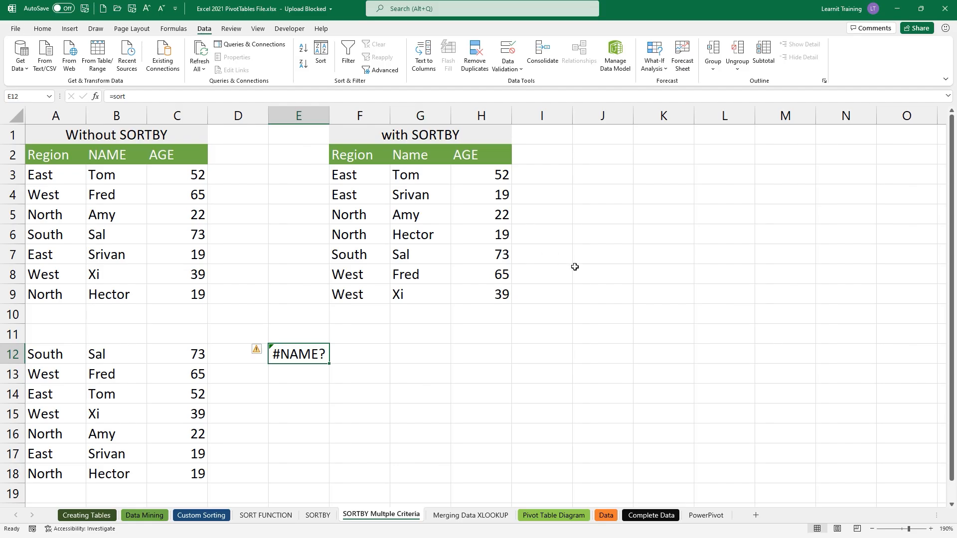
pyautogui.press('Delete')
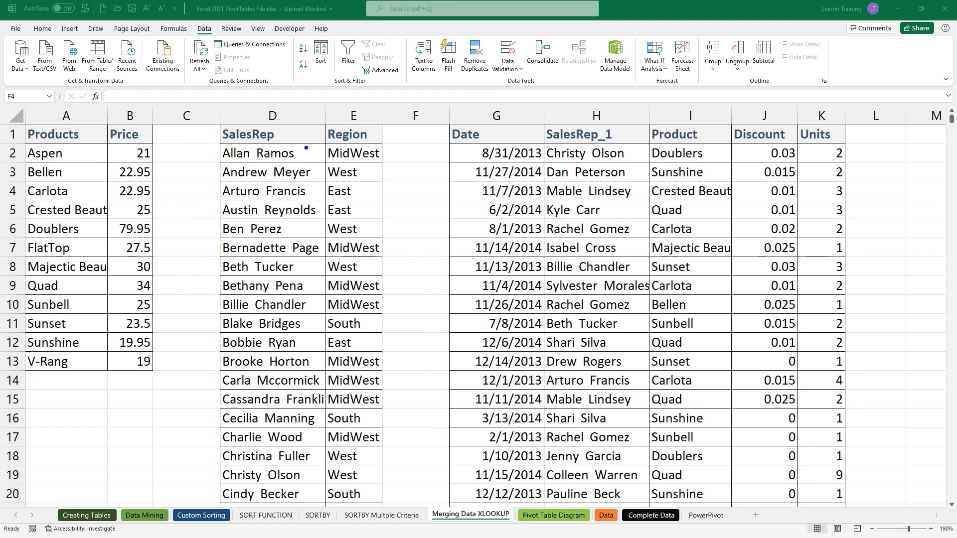
pyautogui.moveTo(148, 129)
pyautogui.mouseDown()
pyautogui.moveTo(426, 64)
pyautogui.moveTo(769, 124)
pyautogui.moveTo(850, 128)
pyautogui.moveTo(846, 166)
pyautogui.moveTo(860, 143)
pyautogui.mouseUp()
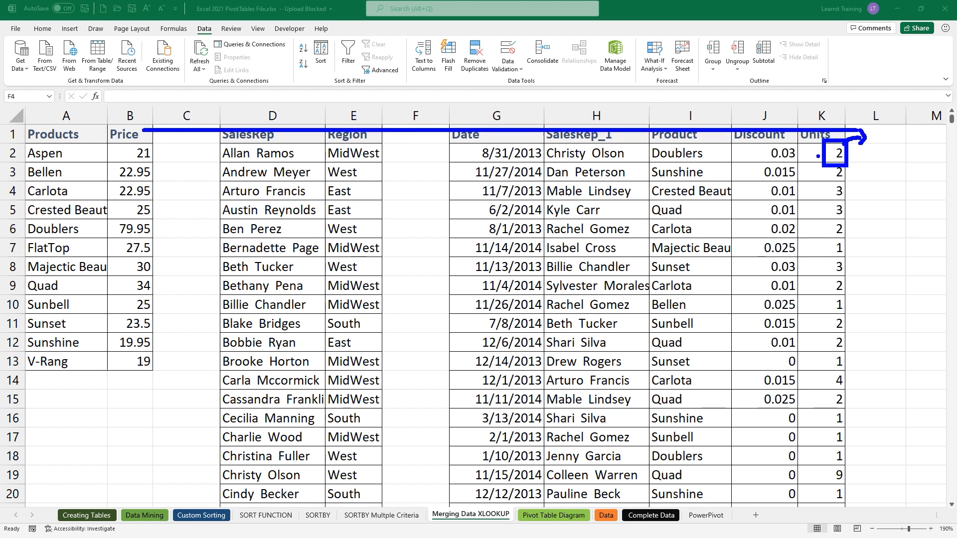
pyautogui.moveTo(776, 148)
pyautogui.mouseDown()
pyautogui.moveTo(849, 120)
pyautogui.moveTo(871, 136)
pyautogui.mouseUp()
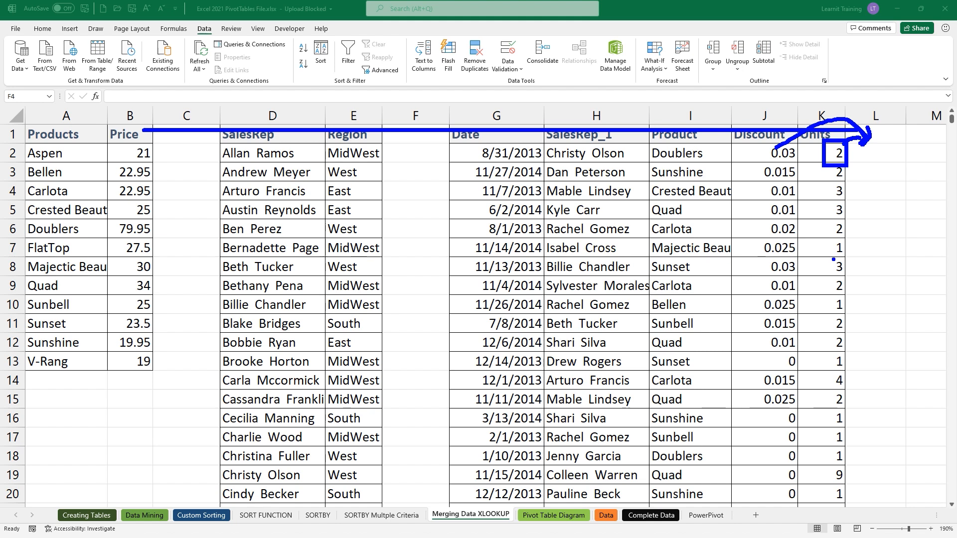
pyautogui.press('Escape')
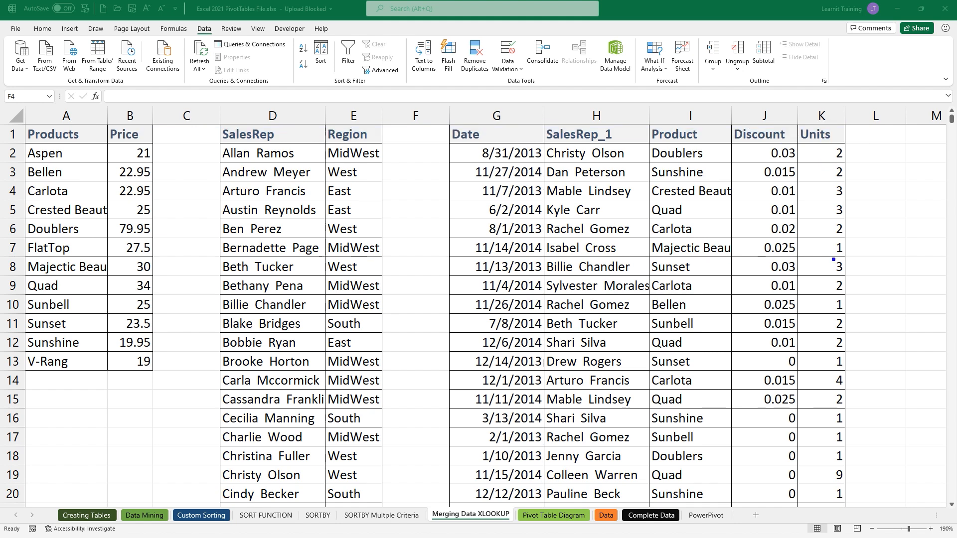
pyautogui.moveTo(315, 167)
pyautogui.mouseDown()
pyautogui.moveTo(383, 167)
pyautogui.moveTo(360, 145)
pyautogui.moveTo(423, 106)
pyautogui.moveTo(531, 102)
pyautogui.moveTo(581, 133)
pyautogui.mouseUp()
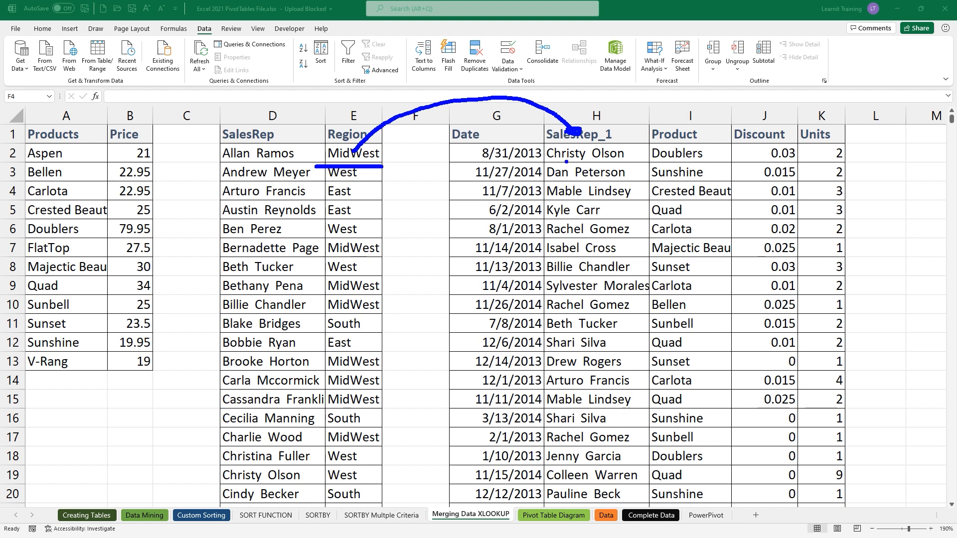
pyautogui.moveTo(566, 161); pyautogui.dragTo(604, 161)
pyautogui.moveTo(246, 483); pyautogui.dragTo(360, 482)
pyautogui.moveTo(855, 169); pyautogui.dragTo(891, 169)
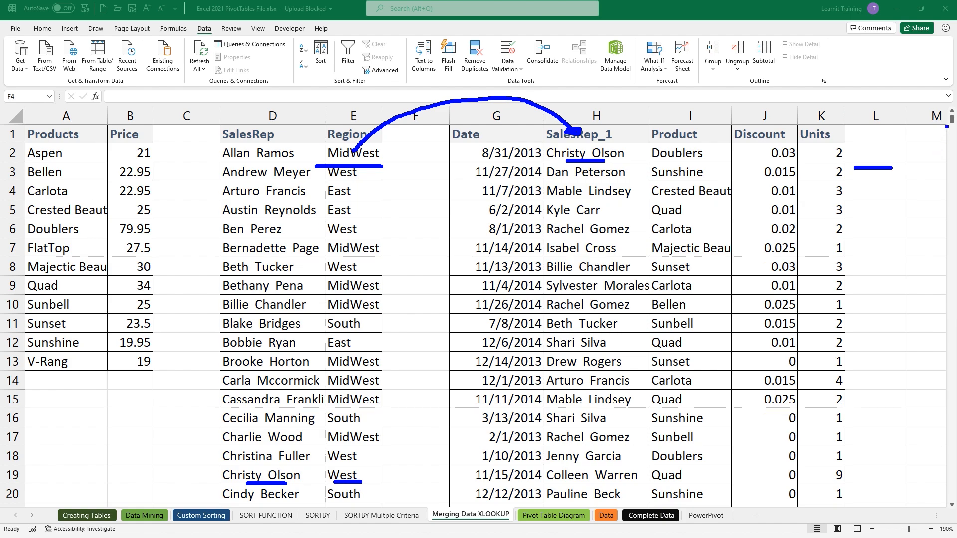
pyautogui.press('Escape')
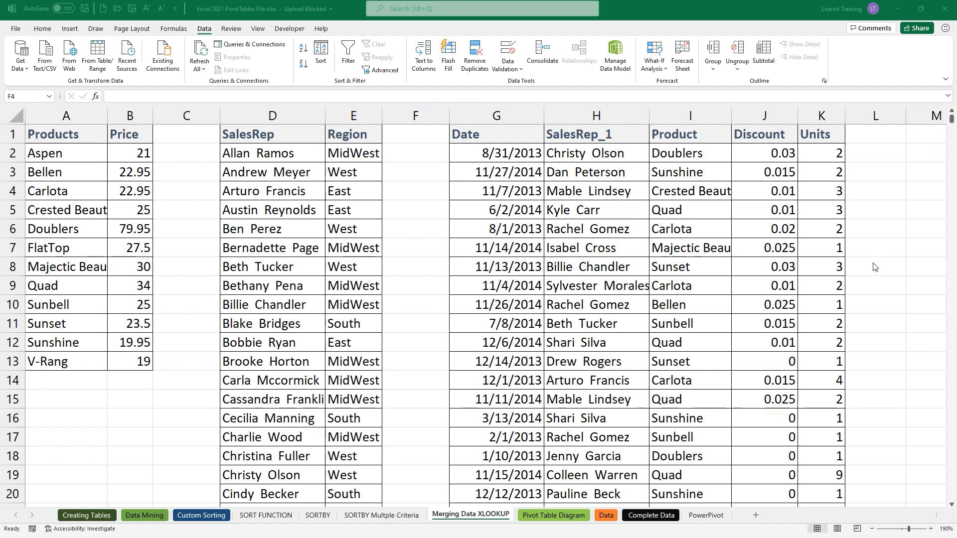
pyautogui.scroll(-6, 873, 267)
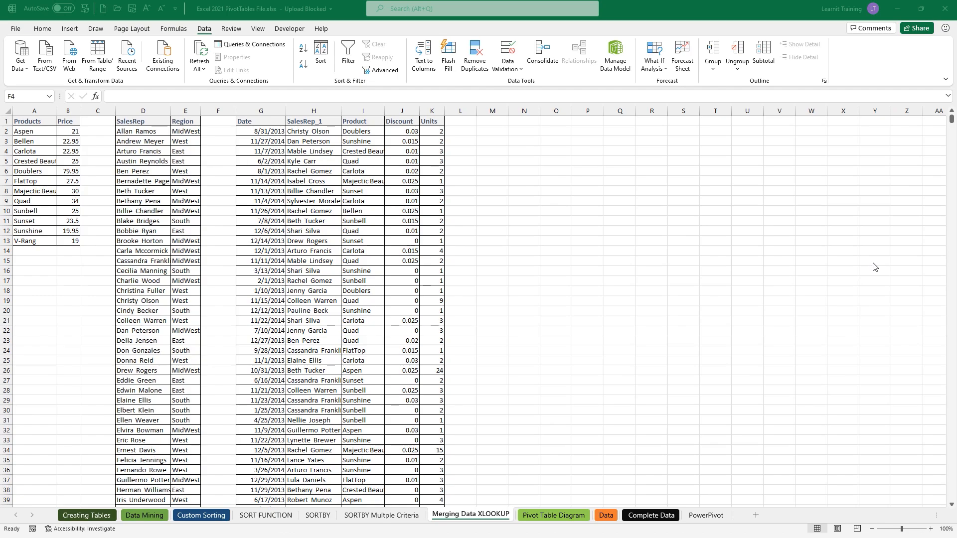
pyautogui.scroll(-2, 873, 267)
pyautogui.scroll(-7, 465, 348)
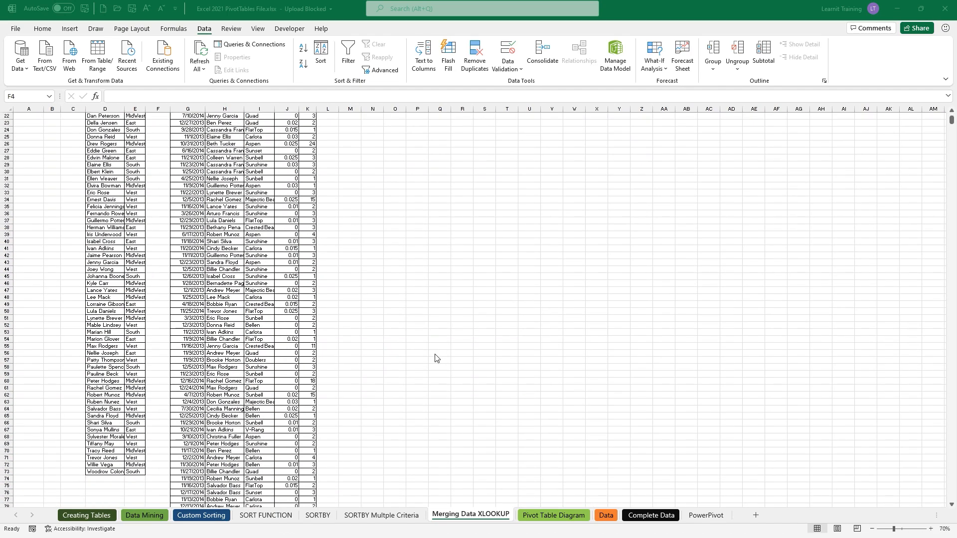
pyautogui.scroll(-12, 435, 358)
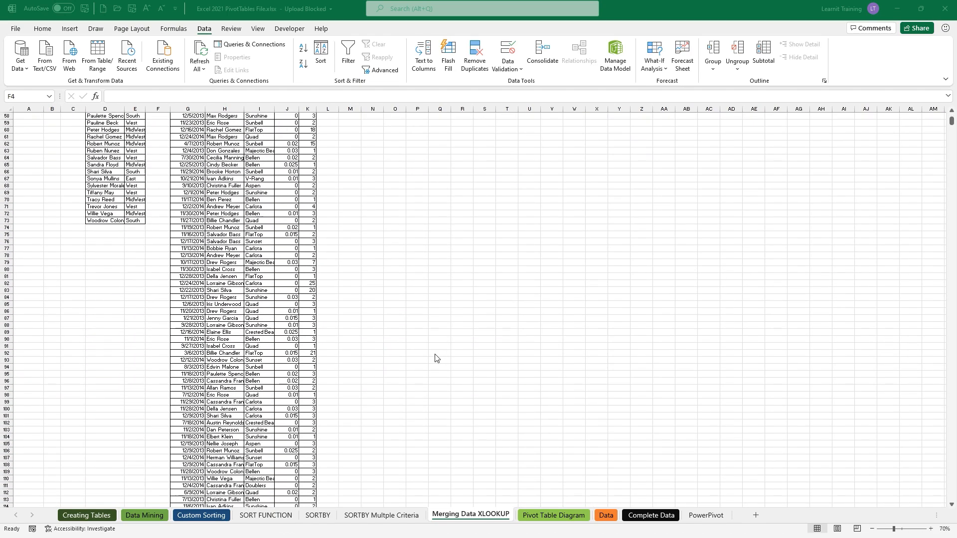
pyautogui.scroll(-2, 435, 358)
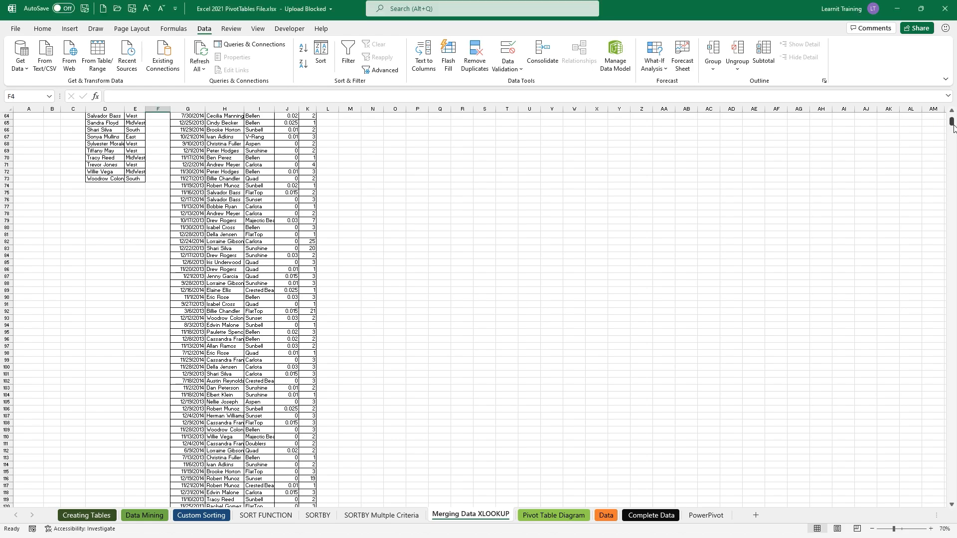
pyautogui.moveTo(953, 128)
pyautogui.mouseDown()
pyautogui.moveTo(952, 237)
pyautogui.moveTo(952, 116)
pyautogui.mouseUp()
pyautogui.keyDown('ctrl'); pyautogui.scroll(2, 242, 169); pyautogui.keyUp('ctrl')
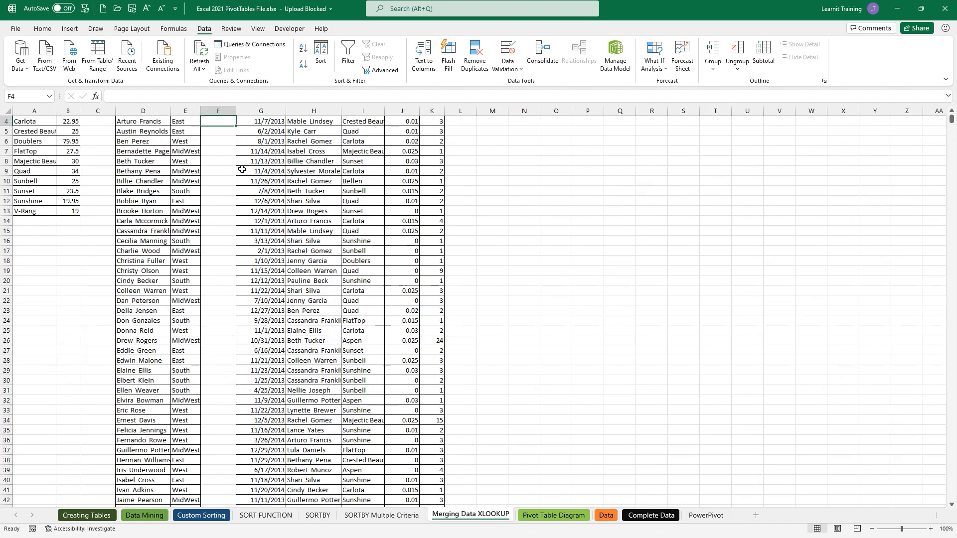
pyautogui.keyDown('ctrl'); pyautogui.scroll(4, 242, 169); pyautogui.keyUp('ctrl')
pyautogui.scroll(1, 243, 169)
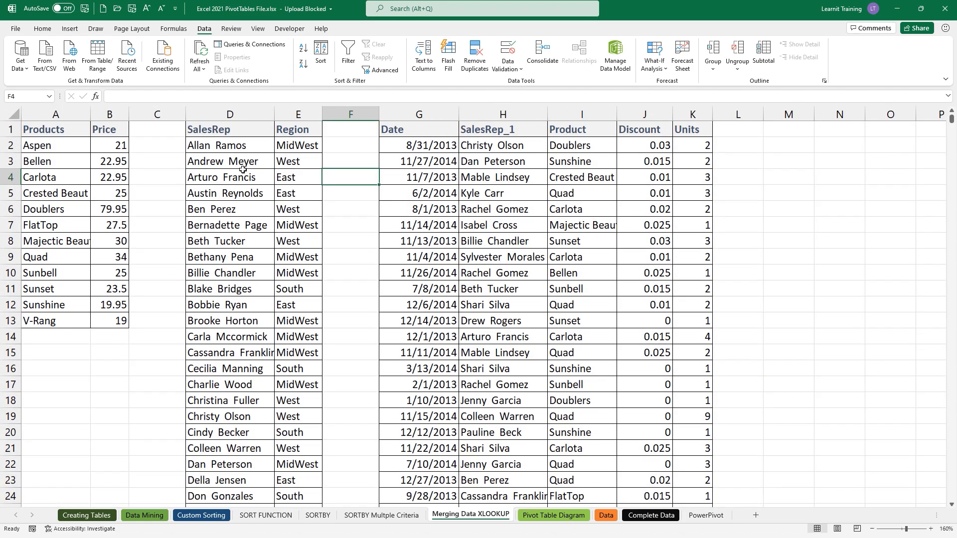
pyautogui.keyDown('ctrl'); pyautogui.scroll(2, 243, 169); pyautogui.keyUp('ctrl')
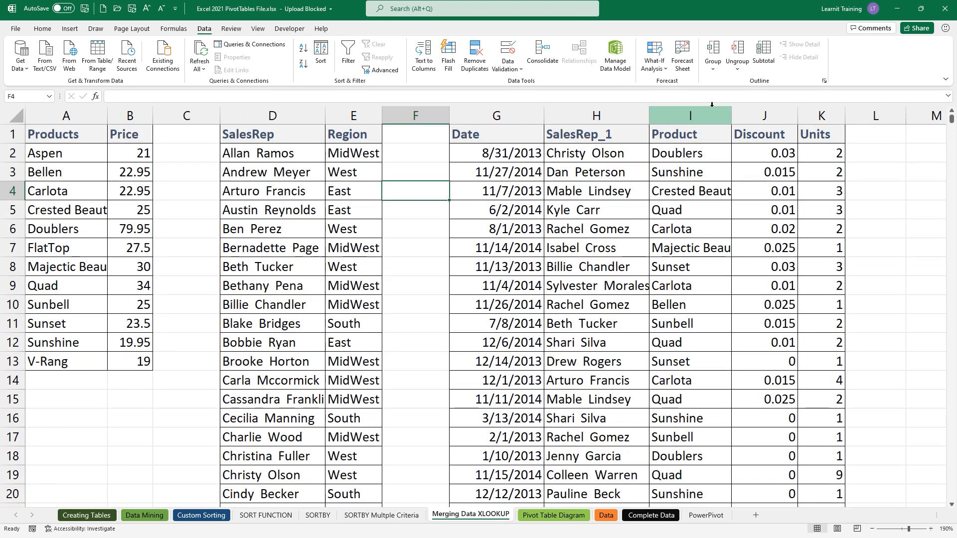
pyautogui.click(856, 132)
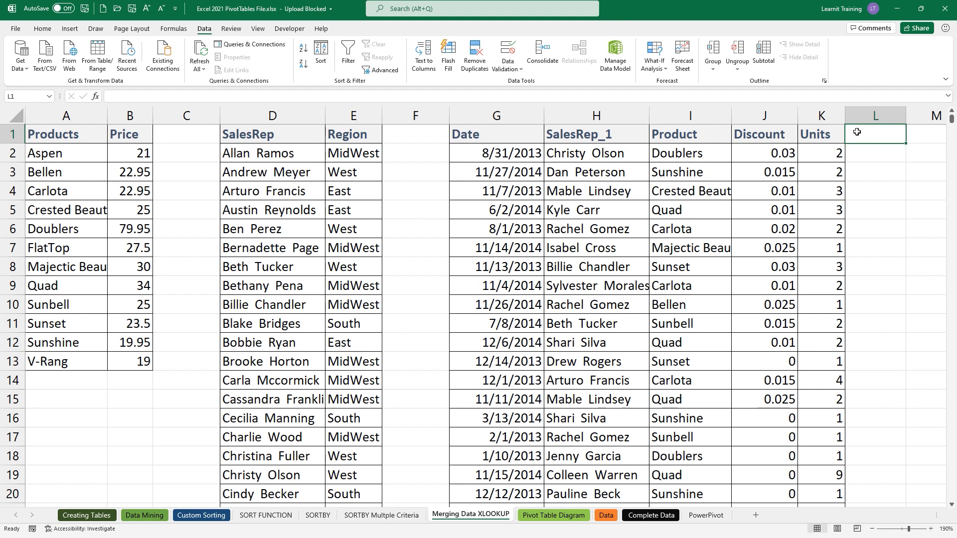
pyautogui.write('REGION')
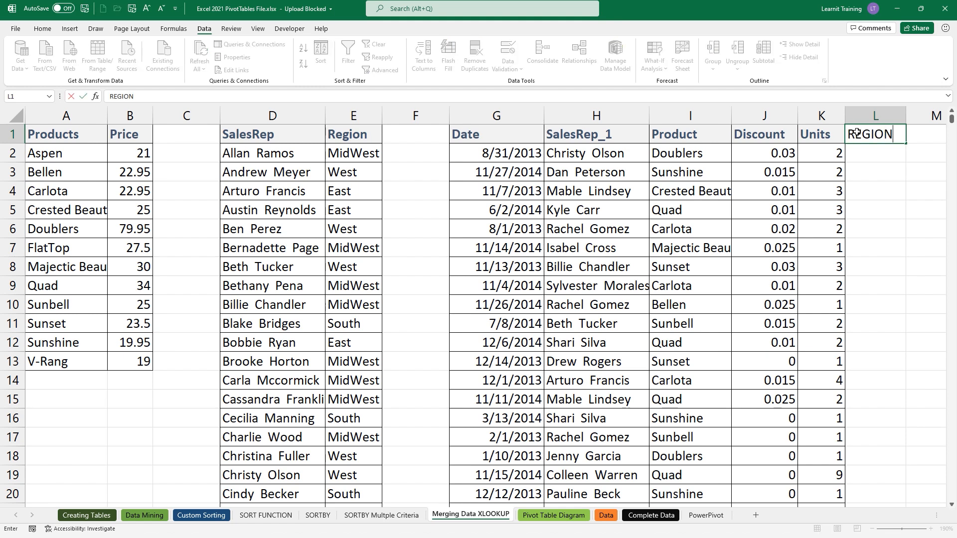
pyautogui.press('Return')
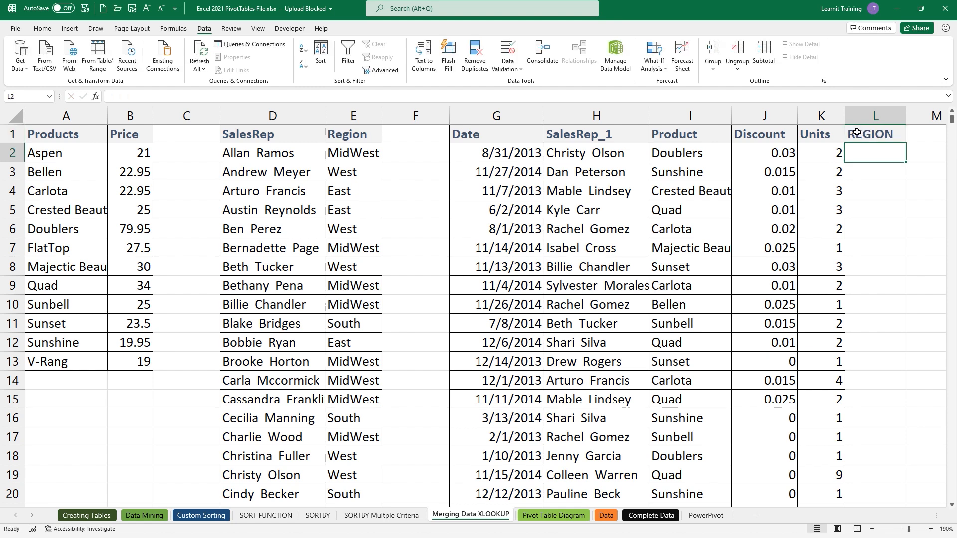
pyautogui.write('=xl')
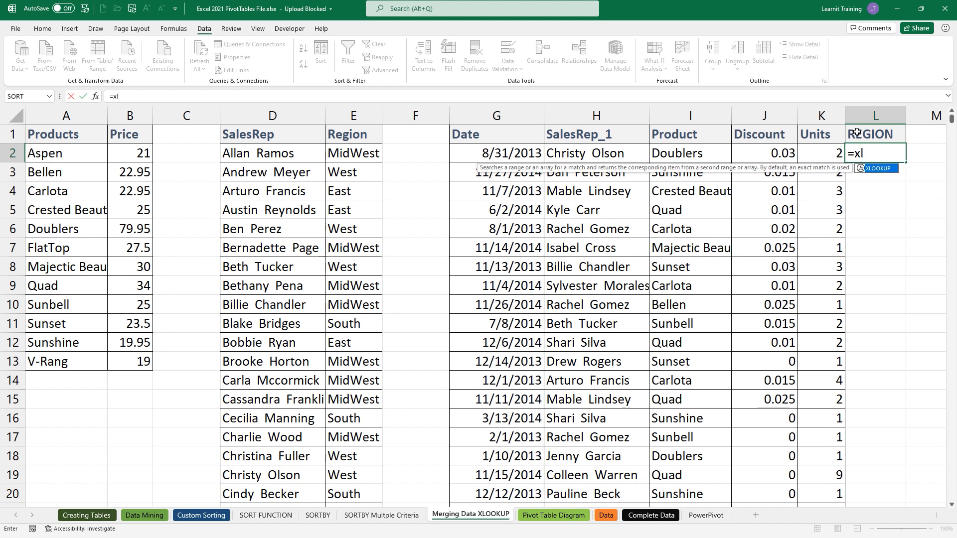
pyautogui.doubleClick(885, 171)
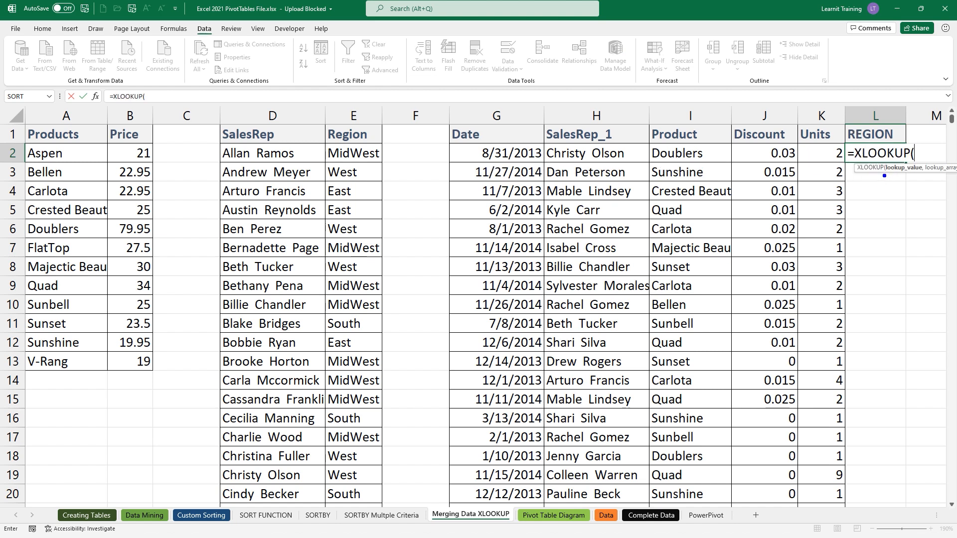
pyautogui.moveTo(883, 175); pyautogui.dragTo(930, 178)
pyautogui.moveTo(545, 166); pyautogui.dragTo(639, 165)
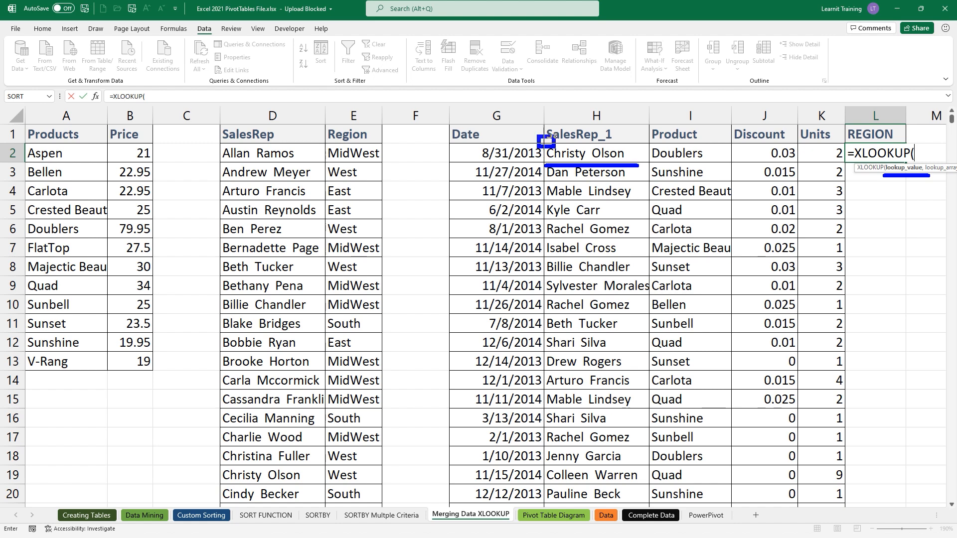
pyautogui.moveTo(538, 137)
pyautogui.mouseDown()
pyautogui.moveTo(629, 170)
pyautogui.moveTo(647, 137)
pyautogui.moveTo(539, 136)
pyautogui.mouseUp()
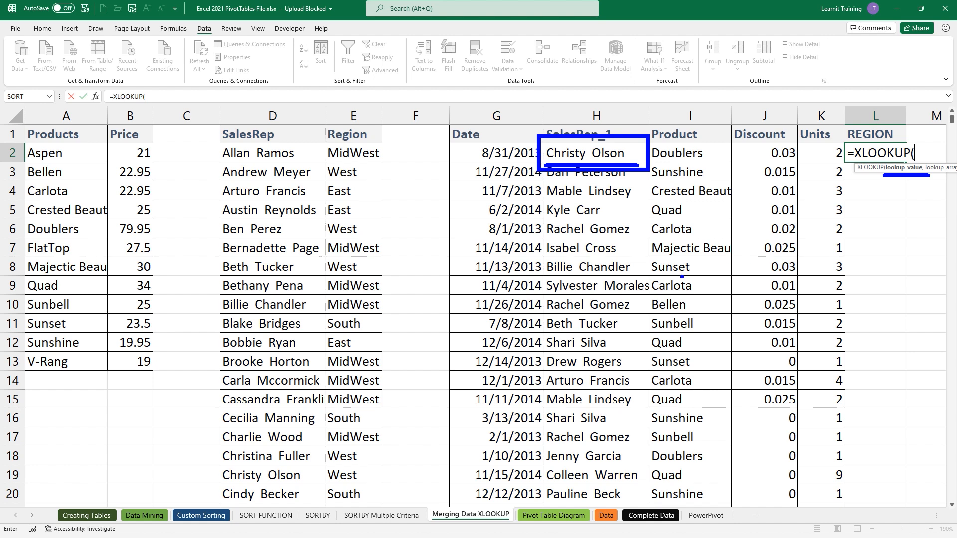
pyautogui.click(613, 155)
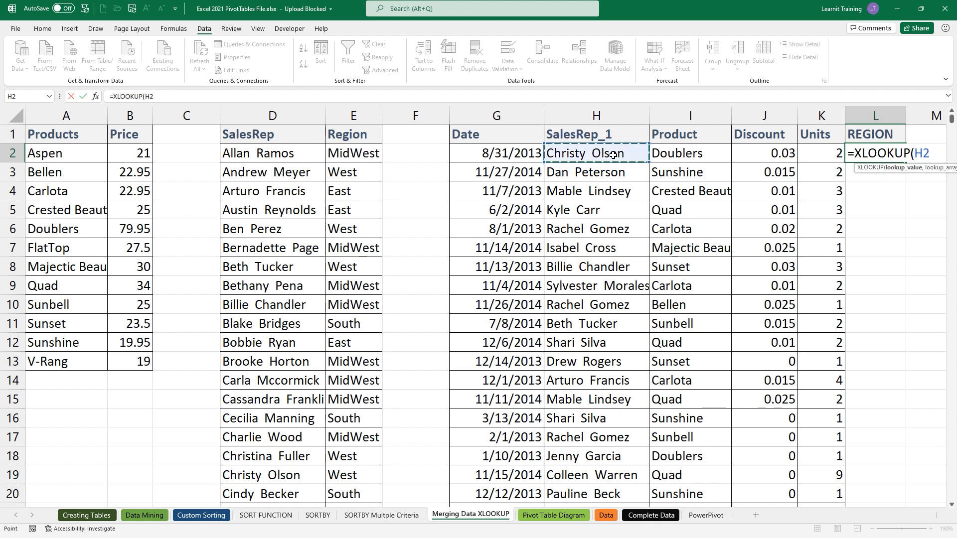
pyautogui.write(',')
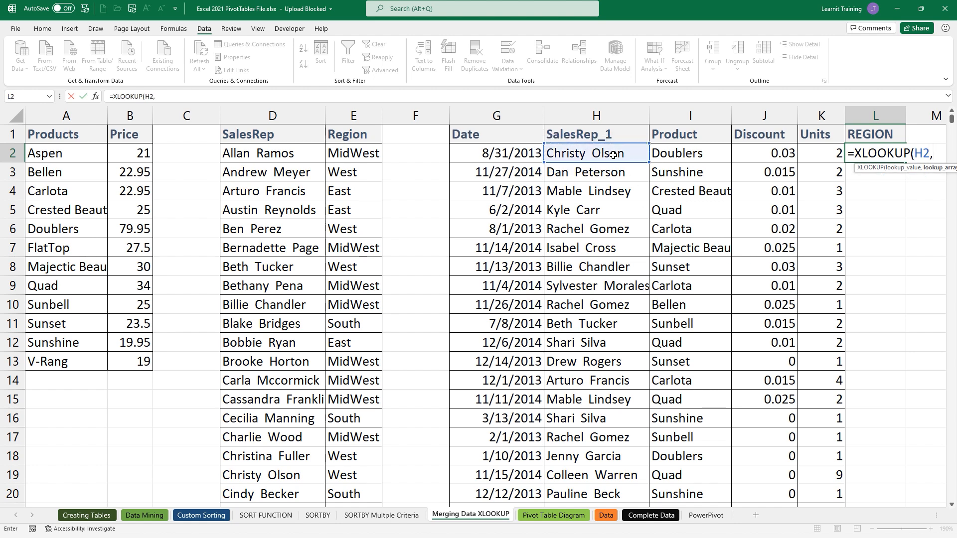
pyautogui.moveTo(613, 149)
pyautogui.mouseDown()
pyautogui.moveTo(548, 96)
pyautogui.moveTo(468, 80)
pyautogui.moveTo(346, 97)
pyautogui.moveTo(284, 146)
pyautogui.moveTo(305, 142)
pyautogui.mouseUp()
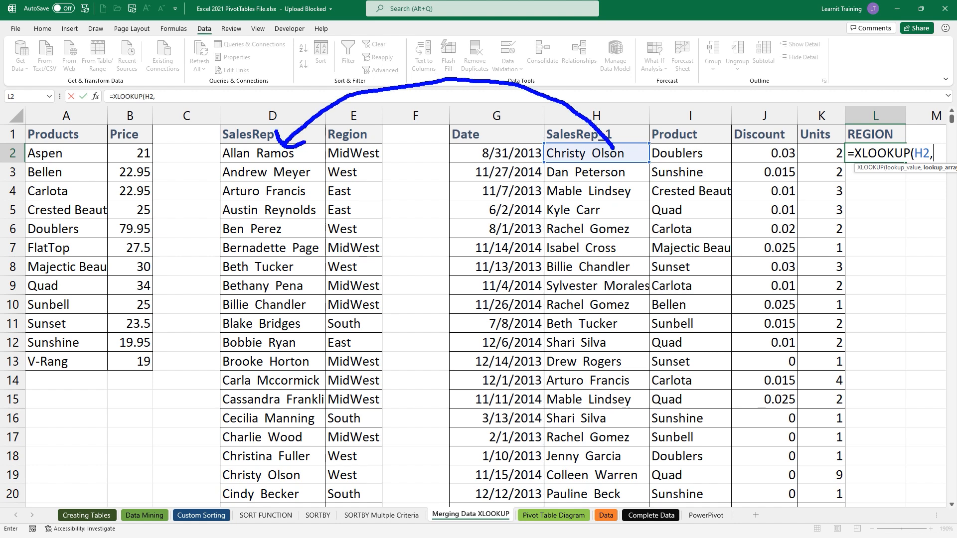
pyautogui.moveTo(928, 191)
pyautogui.mouseDown()
pyautogui.moveTo(943, 191)
pyautogui.moveTo(935, 217)
pyautogui.mouseUp()
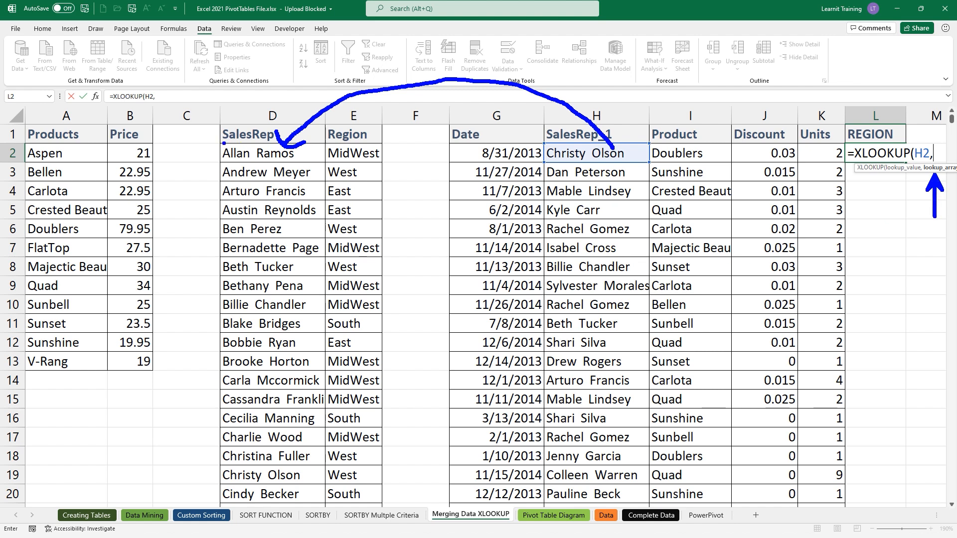
pyautogui.moveTo(223, 143); pyautogui.dragTo(323, 501)
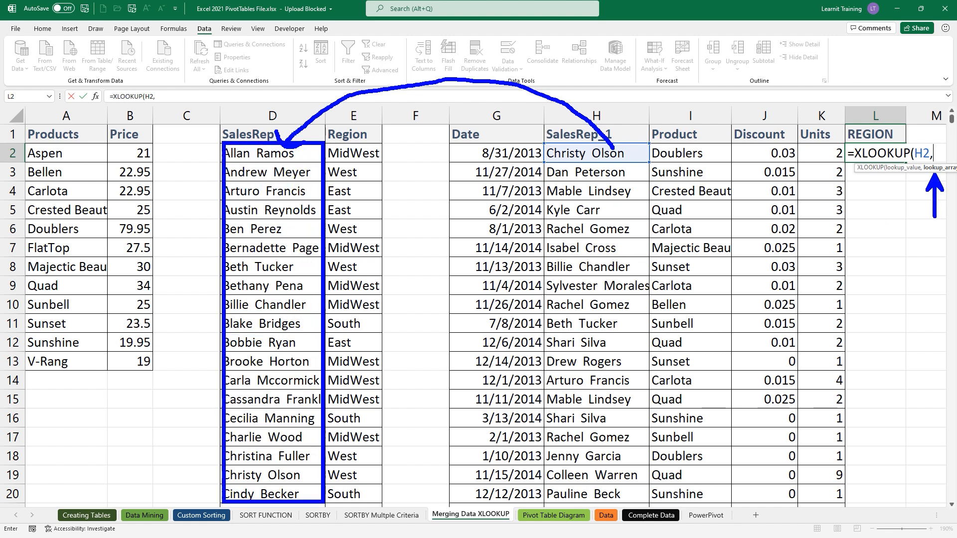
pyautogui.moveTo(537, 138)
pyautogui.mouseDown()
pyautogui.moveTo(537, 150)
pyautogui.moveTo(647, 165)
pyautogui.moveTo(553, 137)
pyautogui.moveTo(647, 141)
pyautogui.moveTo(683, 90)
pyautogui.moveTo(698, 114)
pyautogui.mouseUp()
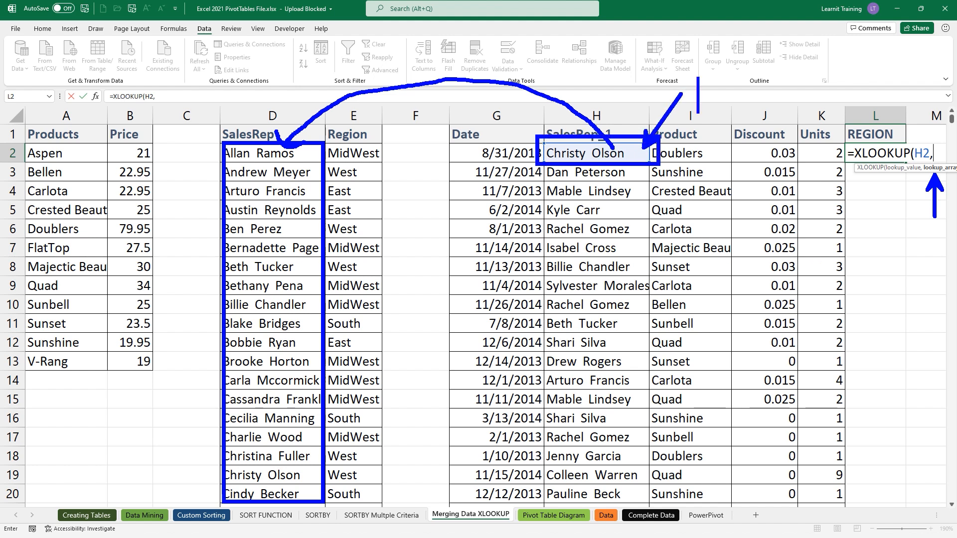
pyautogui.write('lookup')
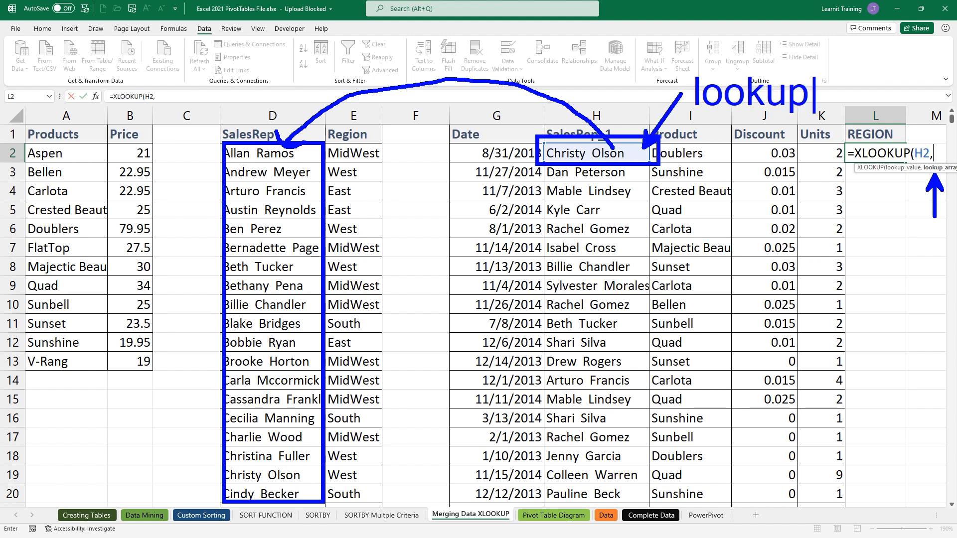
pyautogui.write('_value')
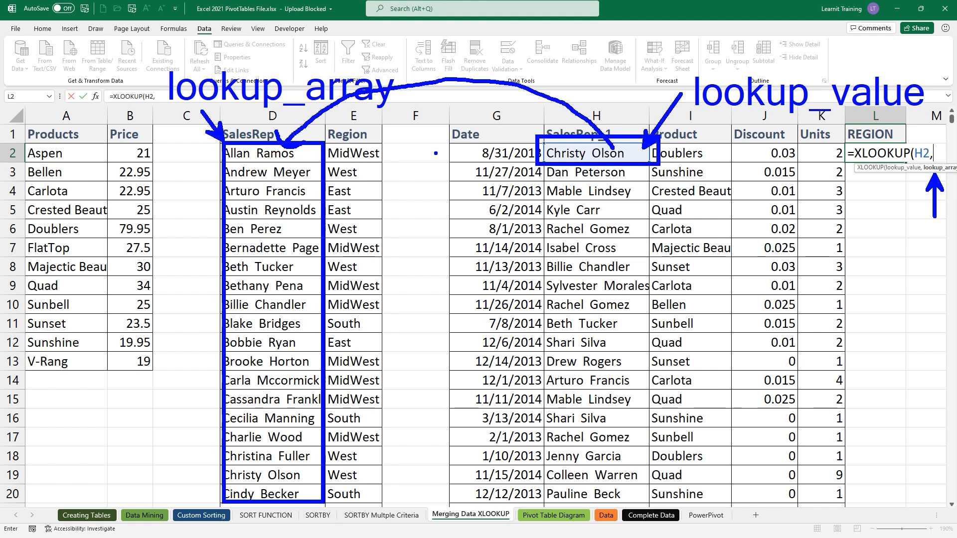
pyautogui.click(301, 155)
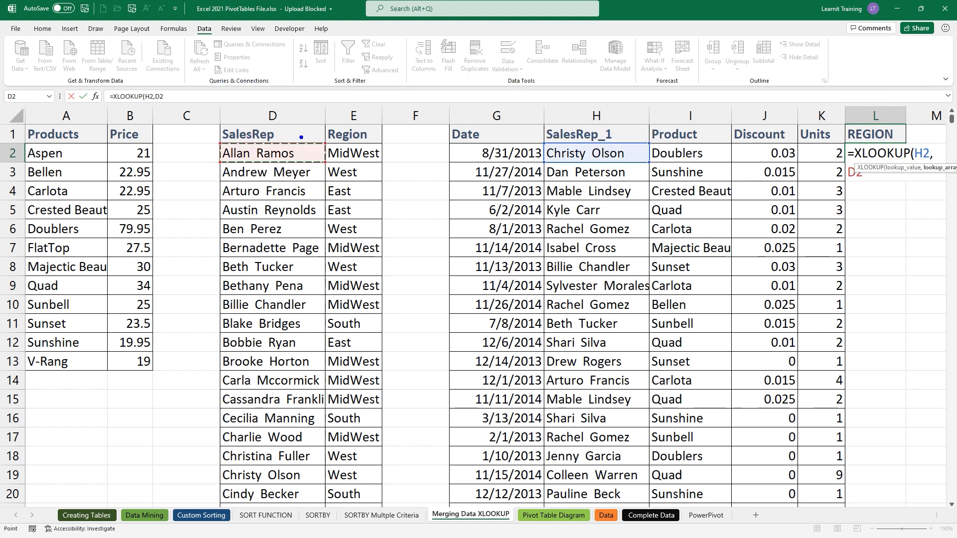
# - Annotate the first SalesRep with a 'CTRL + SHIFT + down arrow' shortcut note
pyautogui.moveTo(301, 137); pyautogui.dragTo(301, 91)
pyautogui.write('t')
pyautogui.write('CTRL + ')
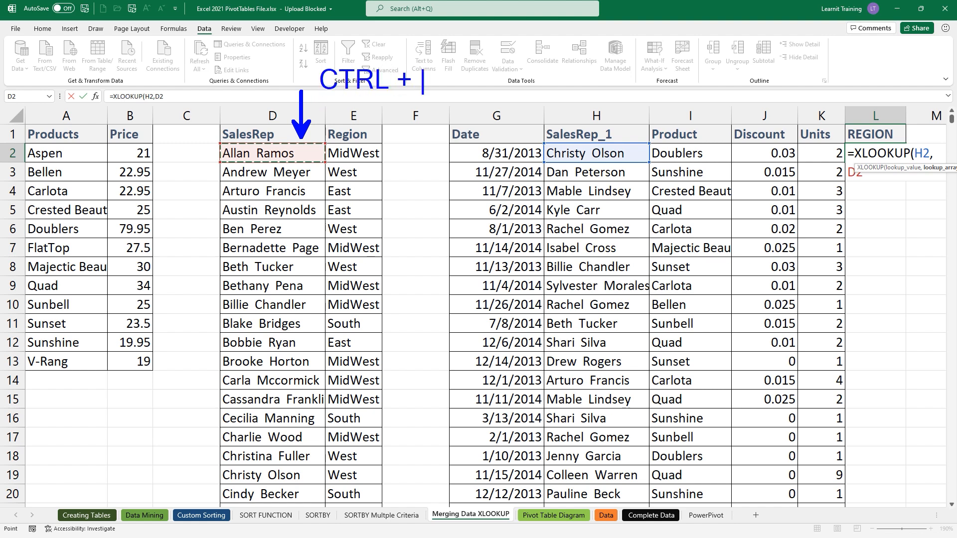
pyautogui.write('SHIFT + fdo')
pyautogui.press('BackSpace')
pyautogui.press('BackSpace')
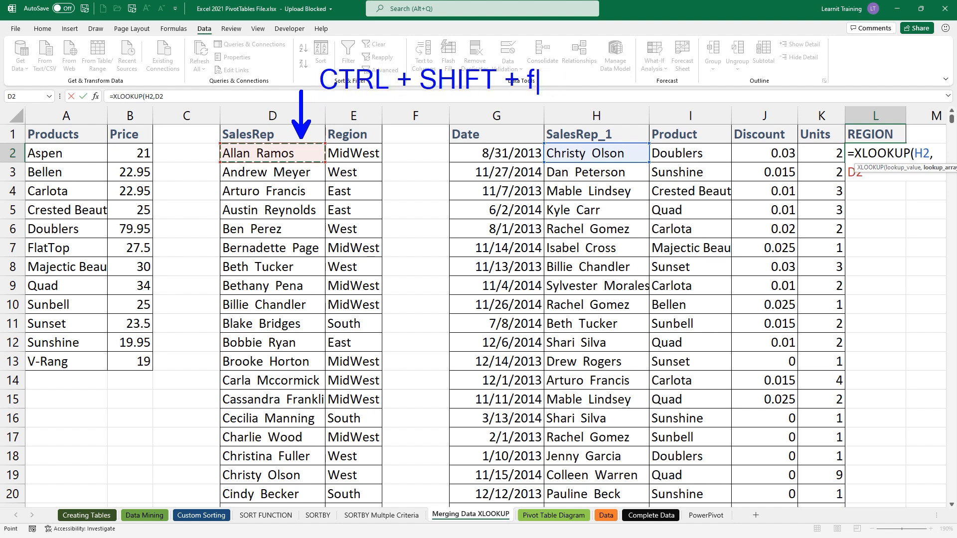
pyautogui.press('BackSpace')
pyautogui.write('down arrow')
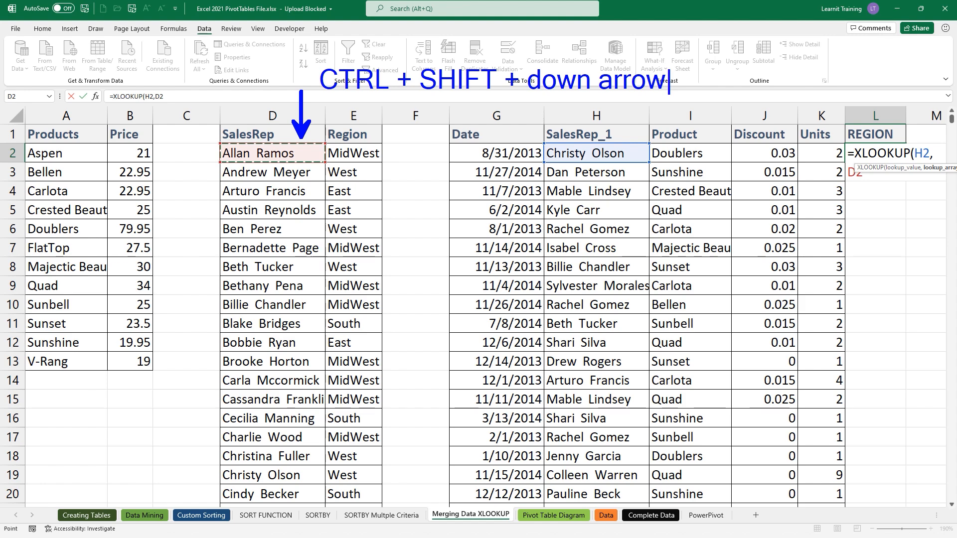
# - Extend the lookup range to D2:D73 with Ctrl+Shift+Down and add the comma
pyautogui.press('Escape')
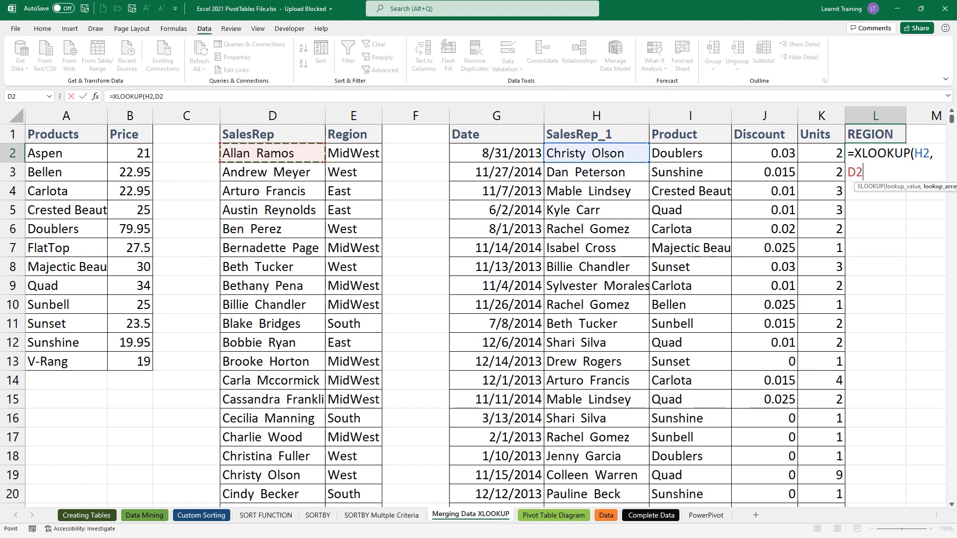
pyautogui.hotkey('ctrl', 'shift', 'Down')
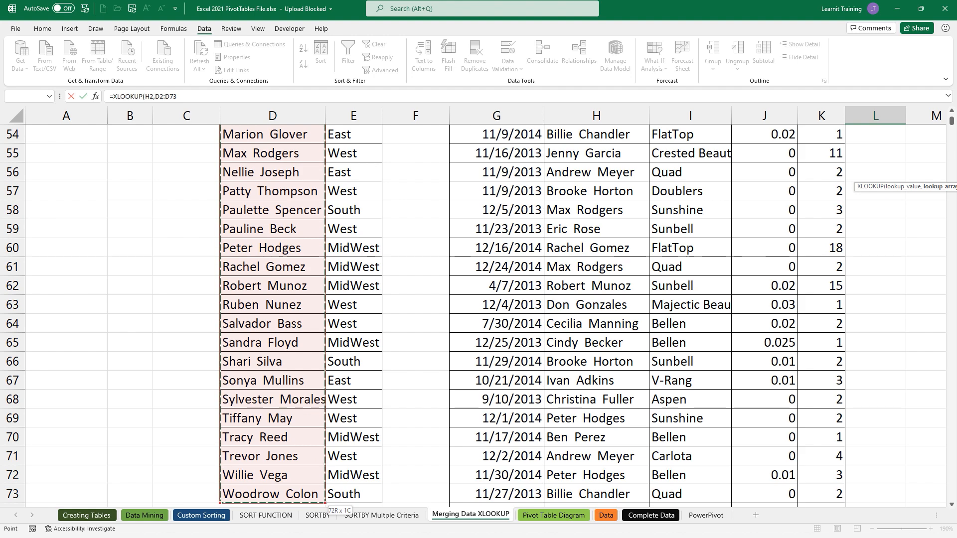
pyautogui.scroll(5, 320, 67)
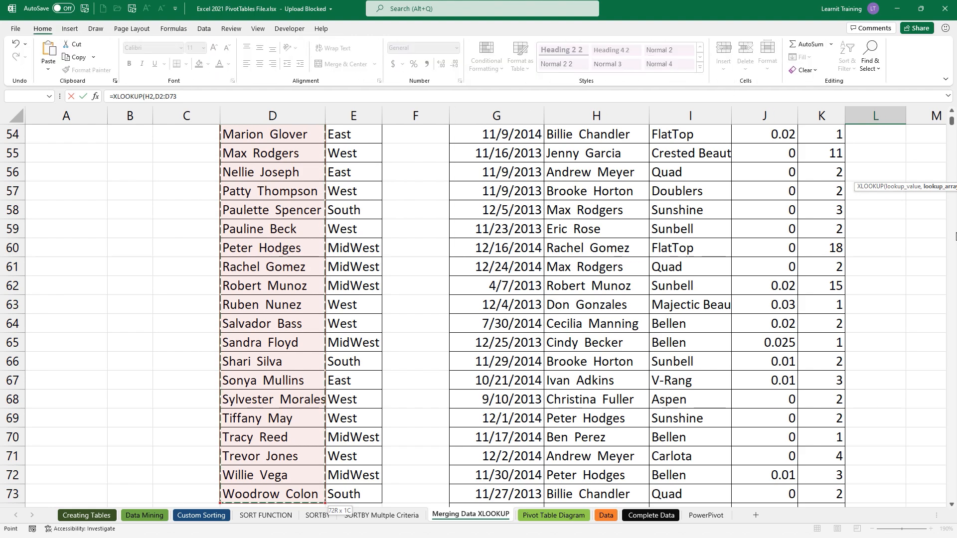
pyautogui.click(875, 305)
pyautogui.scroll(4, 874, 305)
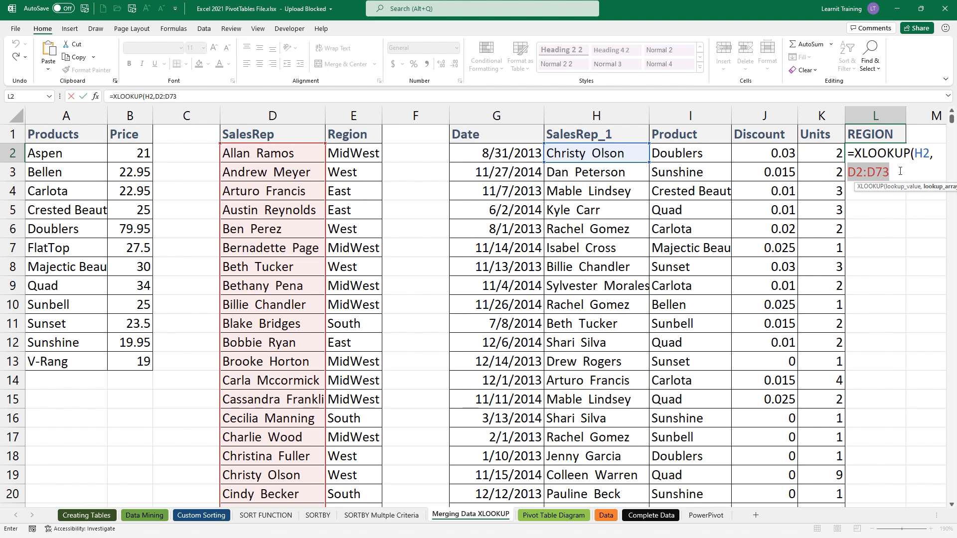
pyautogui.click(900, 170)
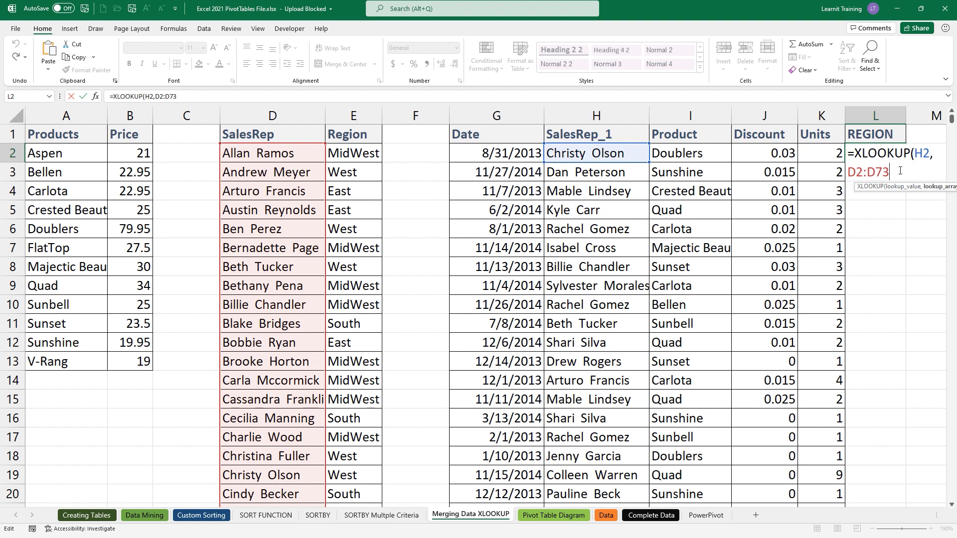
pyautogui.write(',')
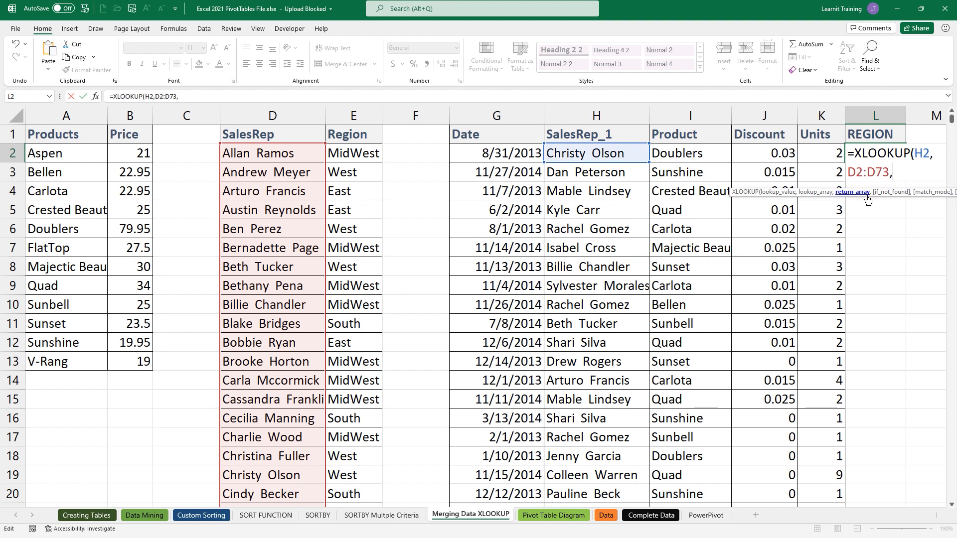
# - Set E2:E73 as the Region return range in the L2 formula
pyautogui.click(357, 157)
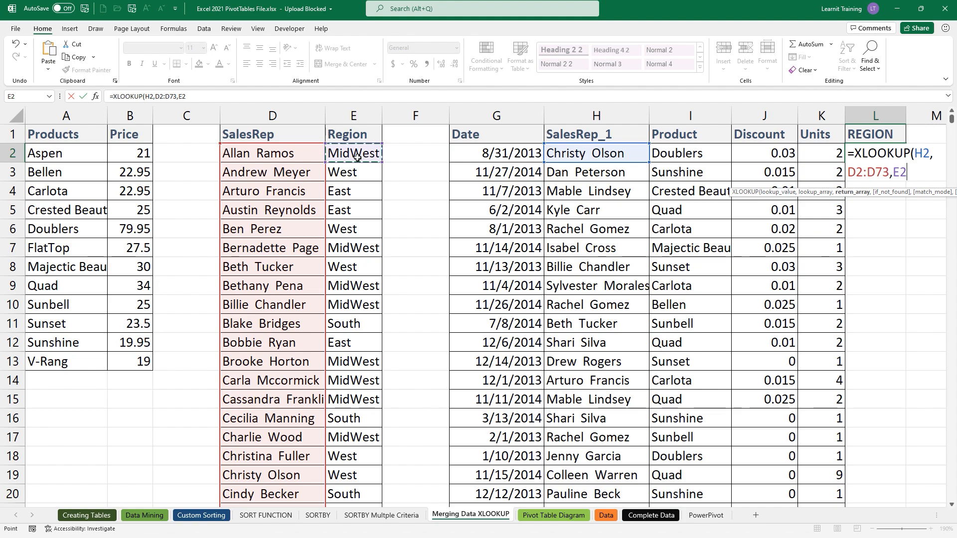
pyautogui.hotkey('ctrl', 'shift', 'Down')
pyautogui.scroll(18, 357, 157)
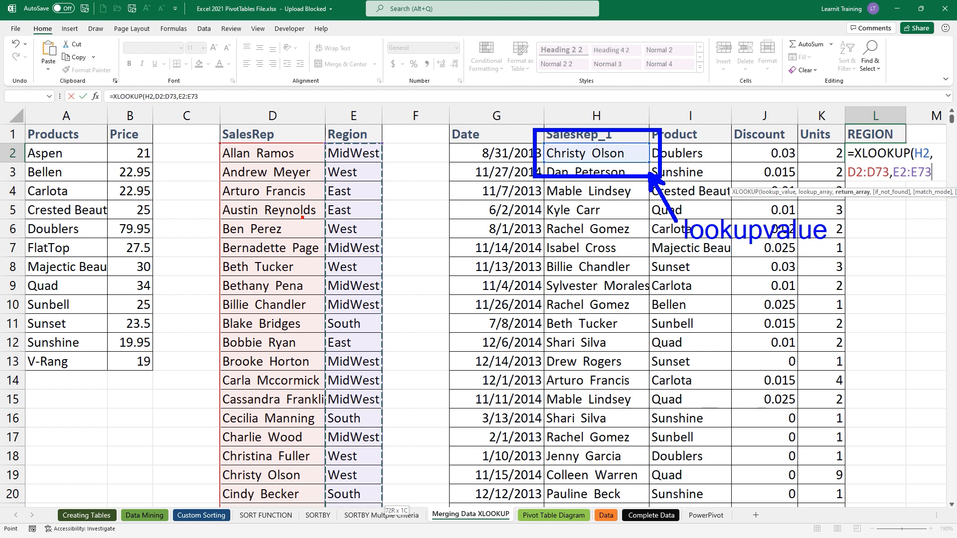
# - Outline the SalesRep column and label it lookup_array
pyautogui.moveTo(215, 135)
pyautogui.mouseDown()
pyautogui.moveTo(232, 204)
pyautogui.moveTo(347, 502)
pyautogui.moveTo(330, 510)
pyautogui.mouseUp()
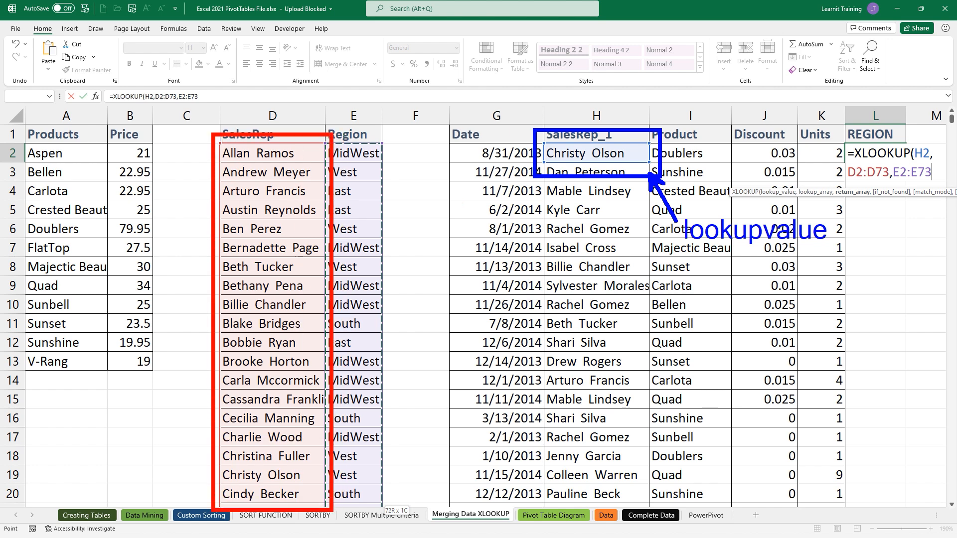
pyautogui.moveTo(237, 174); pyautogui.dragTo(237, 99)
pyautogui.write('t')
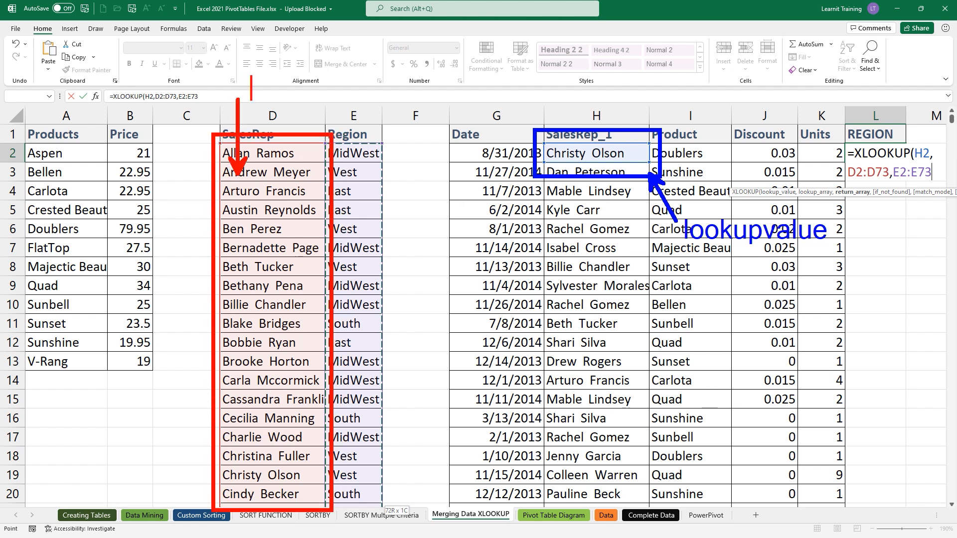
pyautogui.write('lookup')
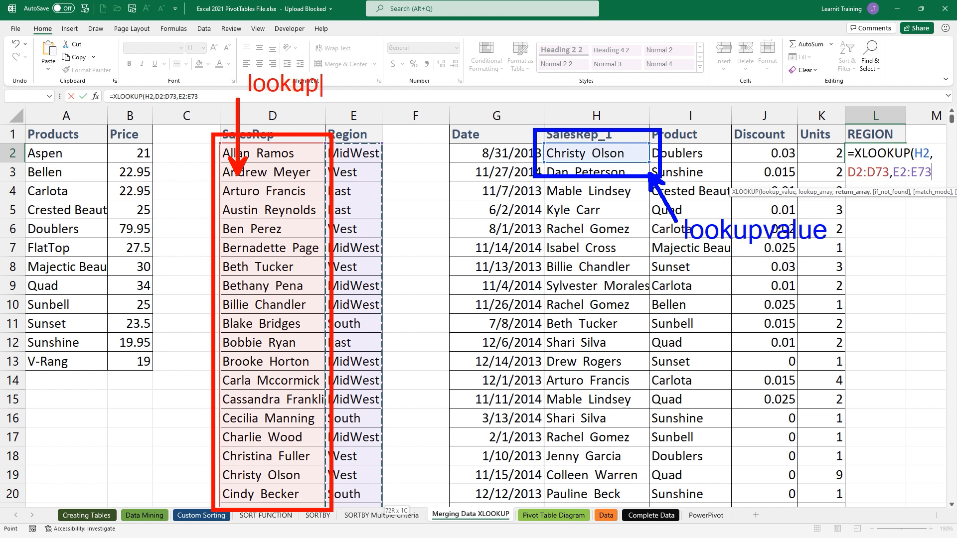
pyautogui.press('BackSpace')
pyautogui.write('_array')
pyautogui.press('Escape')
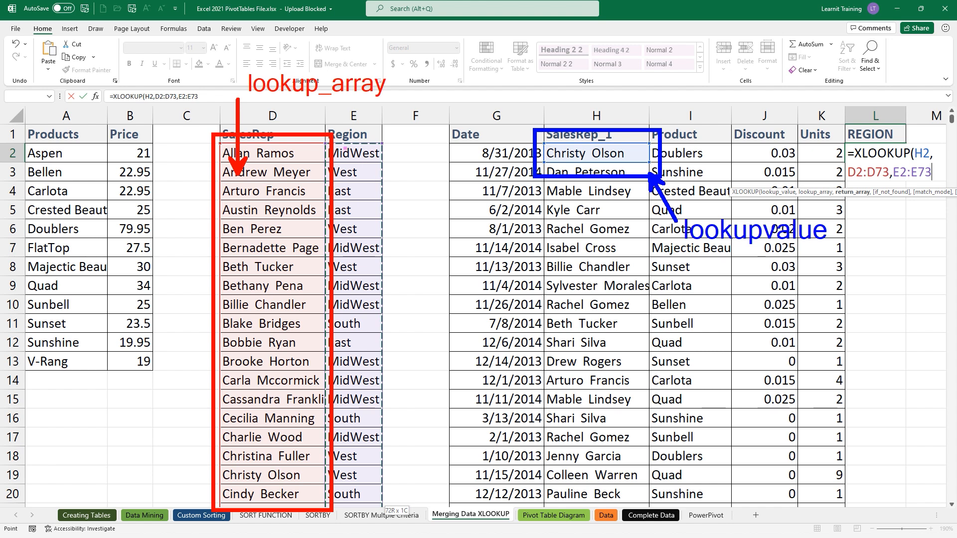
# - Outline the Region column and label it Return_array
pyautogui.moveTo(324, 133); pyautogui.dragTo(396, 508)
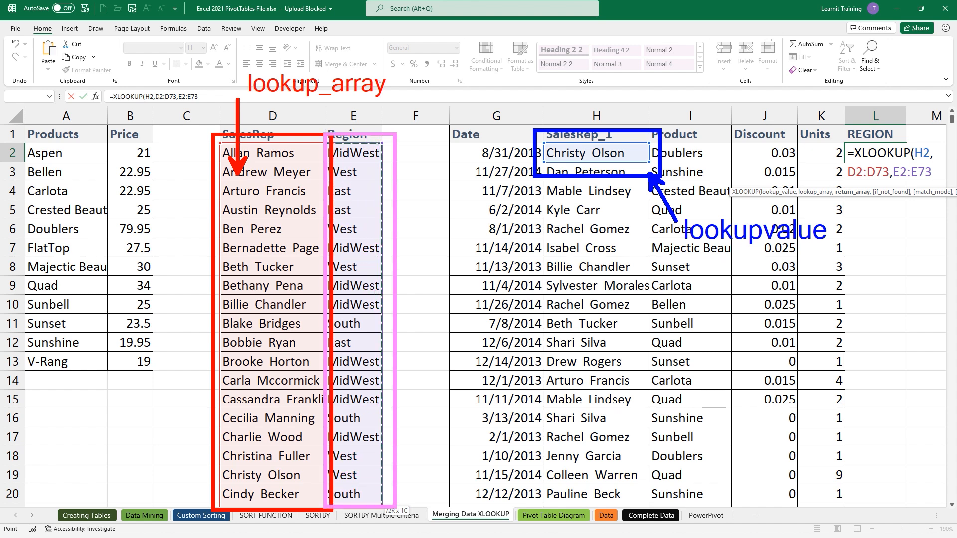
pyautogui.moveTo(390, 209); pyautogui.dragTo(441, 138)
pyautogui.press('t')
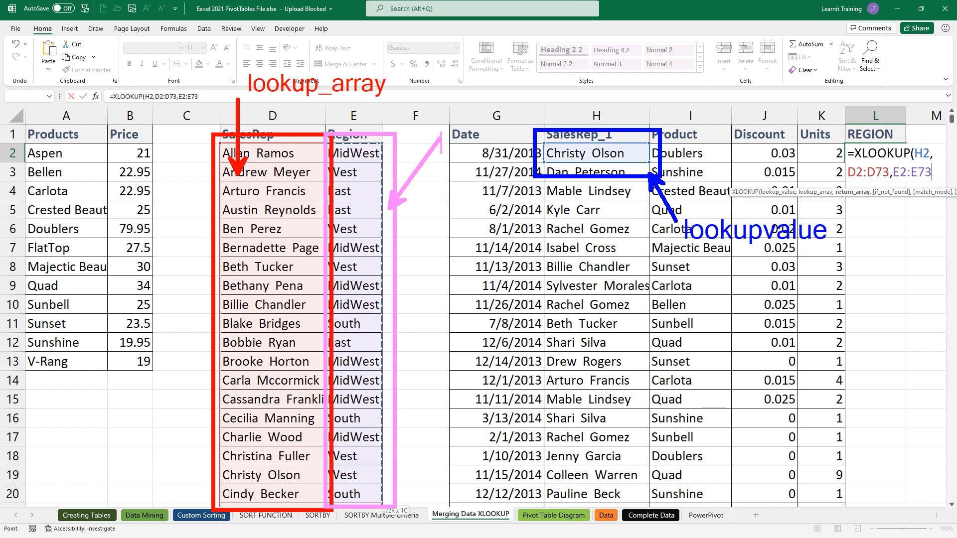
pyautogui.write('Return')
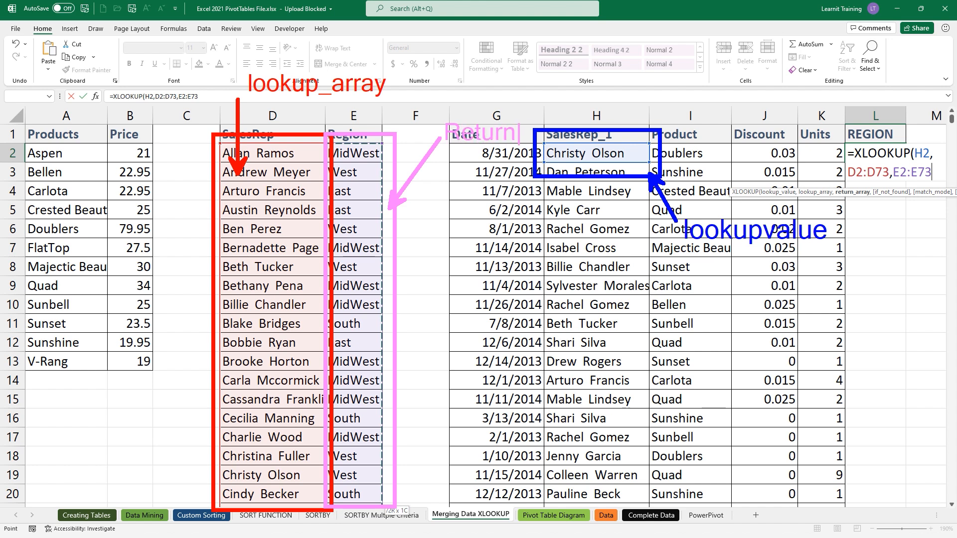
pyautogui.write('_array')
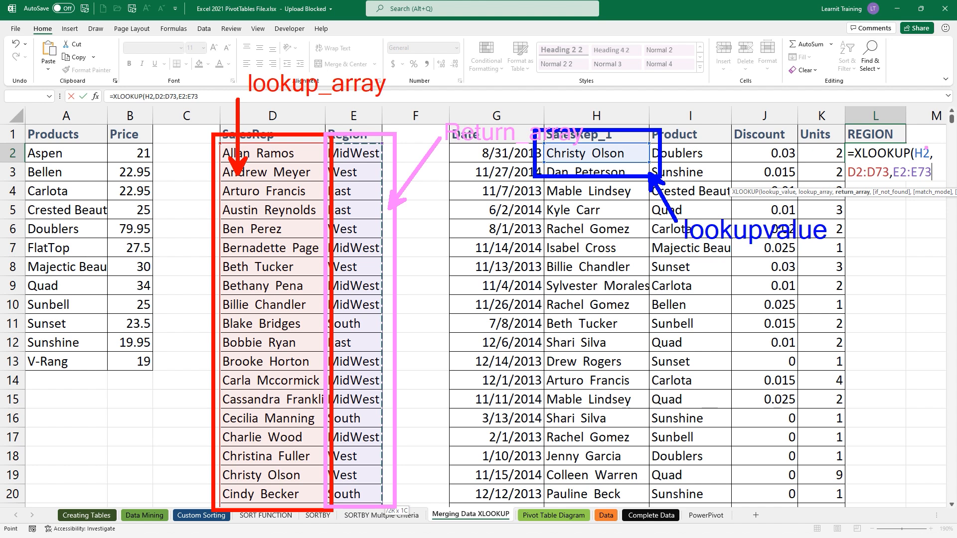
# - Outline H2, D2:D73 and E2:E73 within the formula, then clear the annotations
pyautogui.moveTo(903, 141); pyautogui.dragTo(942, 162)
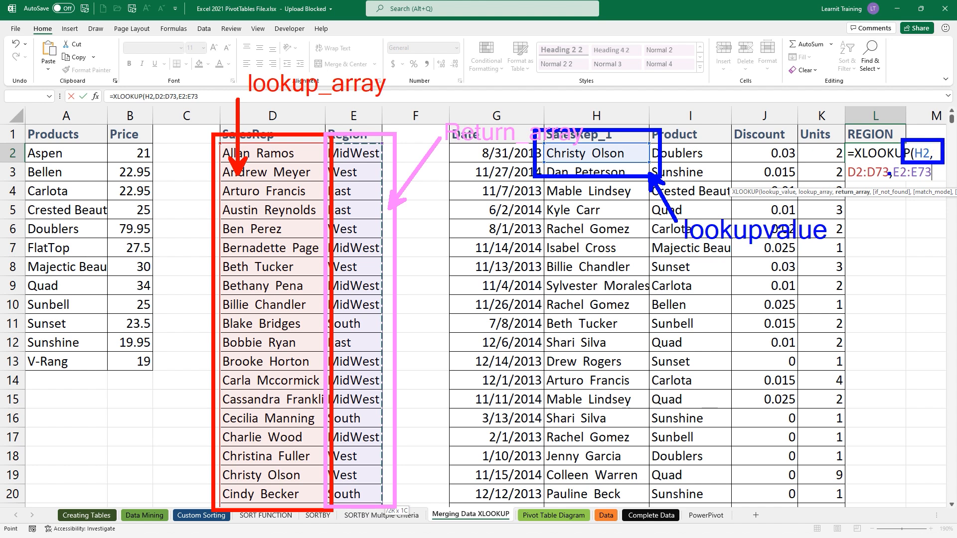
pyautogui.moveTo(840, 158); pyautogui.dragTo(897, 184)
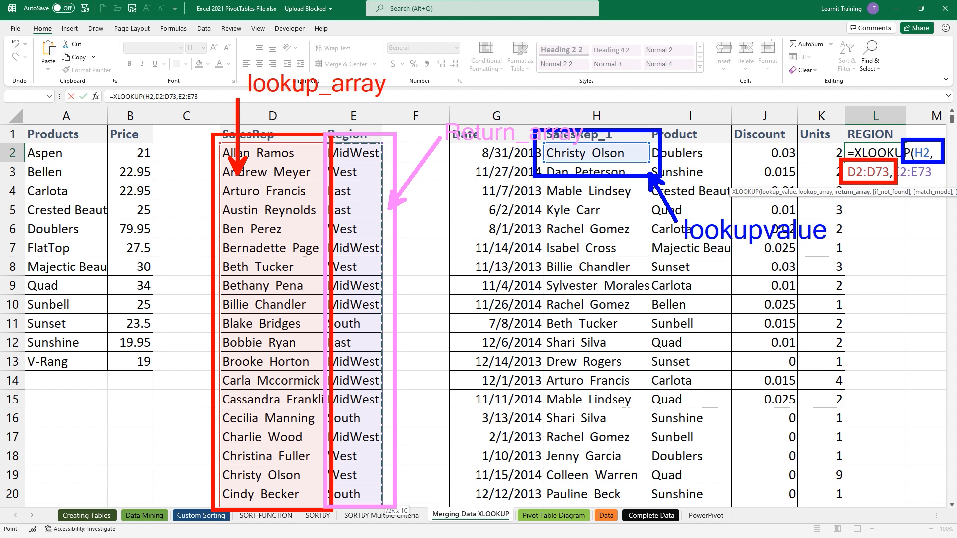
pyautogui.press('p')
pyautogui.moveTo(895, 155); pyautogui.dragTo(937, 188)
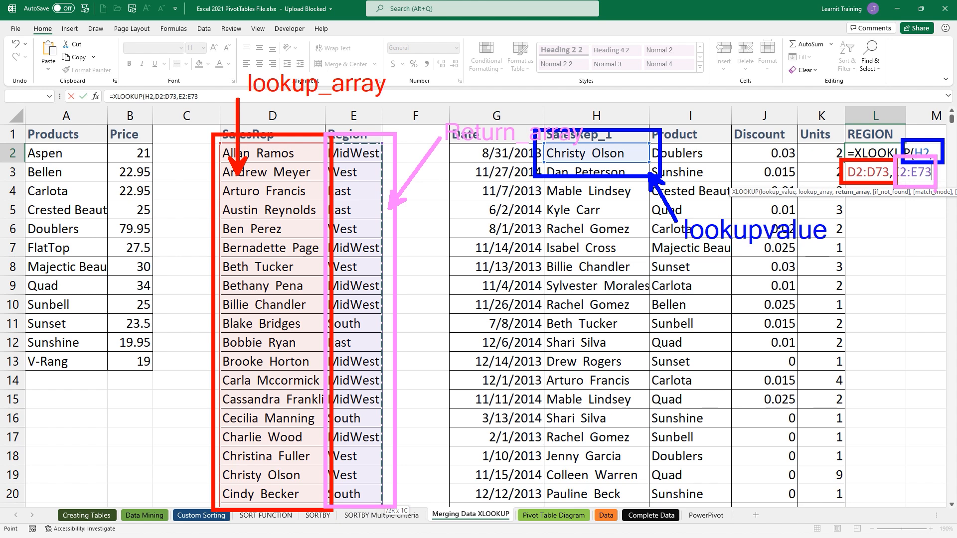
pyautogui.press('Escape')
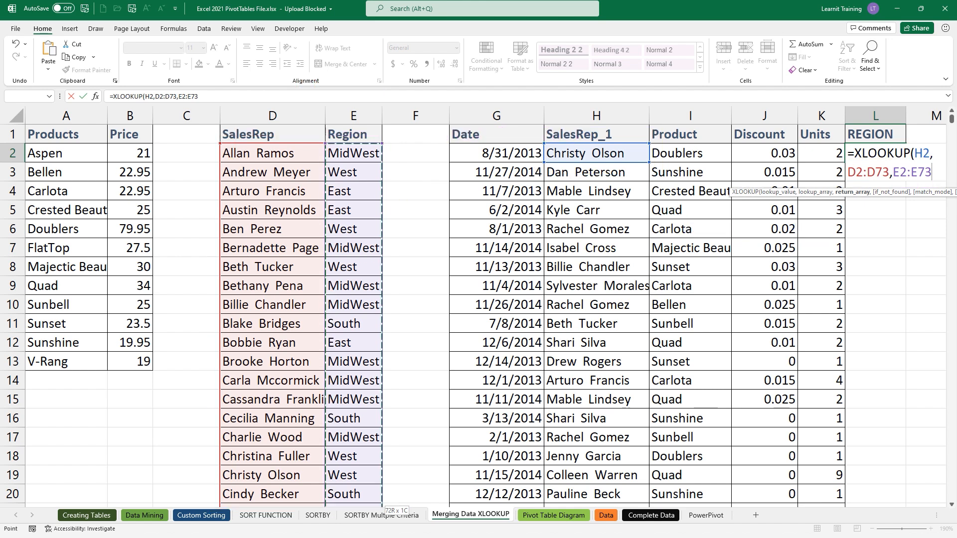
# - Make the formula's D2:D73 and E2:E73 ranges absolute as $D$2:$D$73 and $E$2:$E$73
pyautogui.hotkey('ctrl', 'Return')
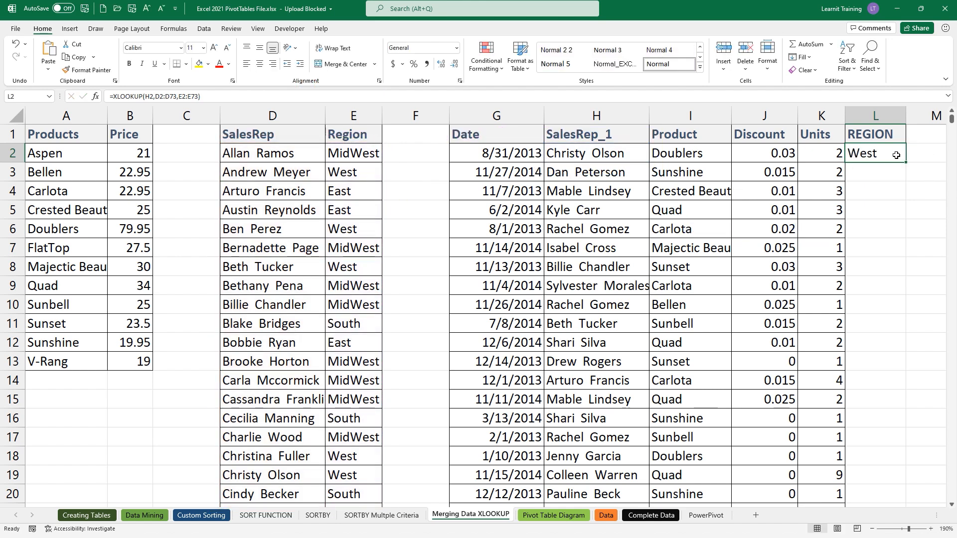
pyautogui.doubleClick(895, 155)
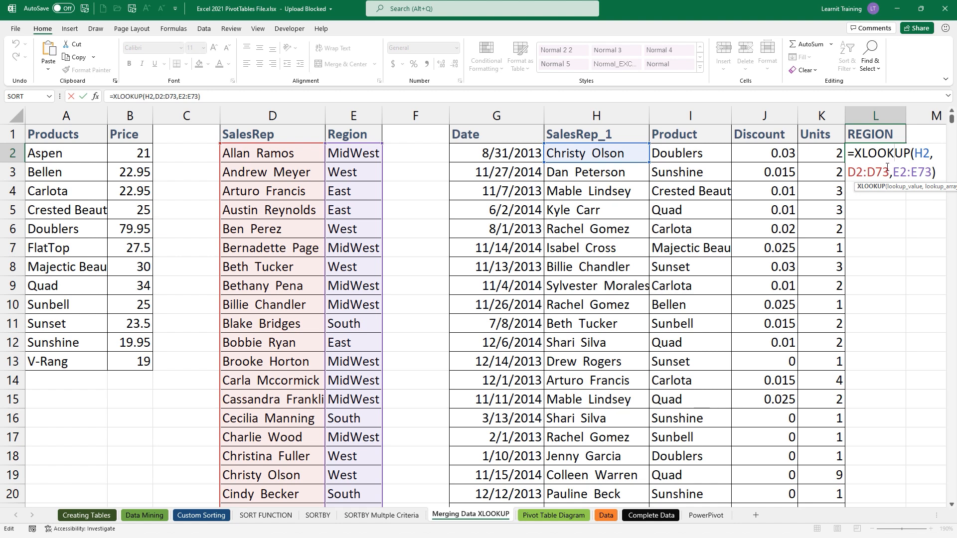
pyautogui.moveTo(848, 172); pyautogui.dragTo(890, 174)
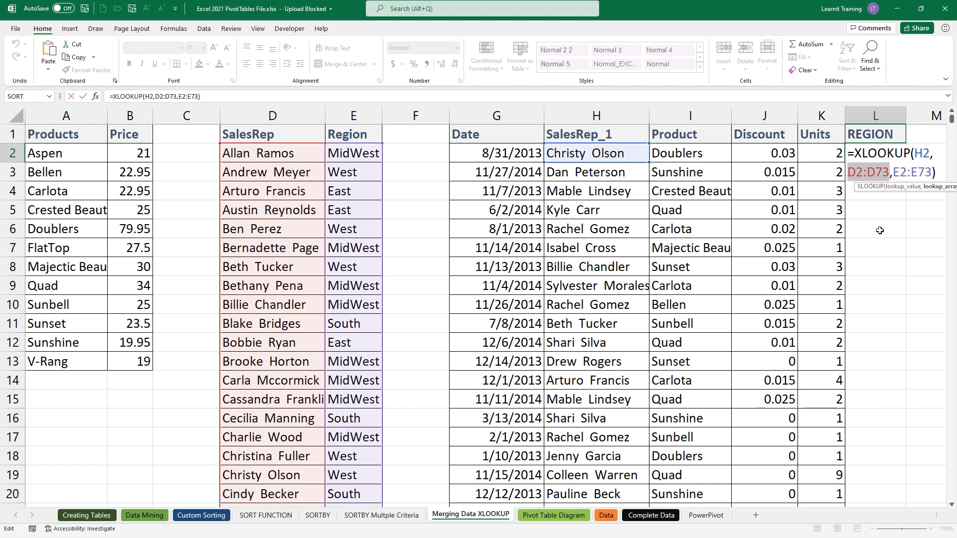
pyautogui.press('F4')
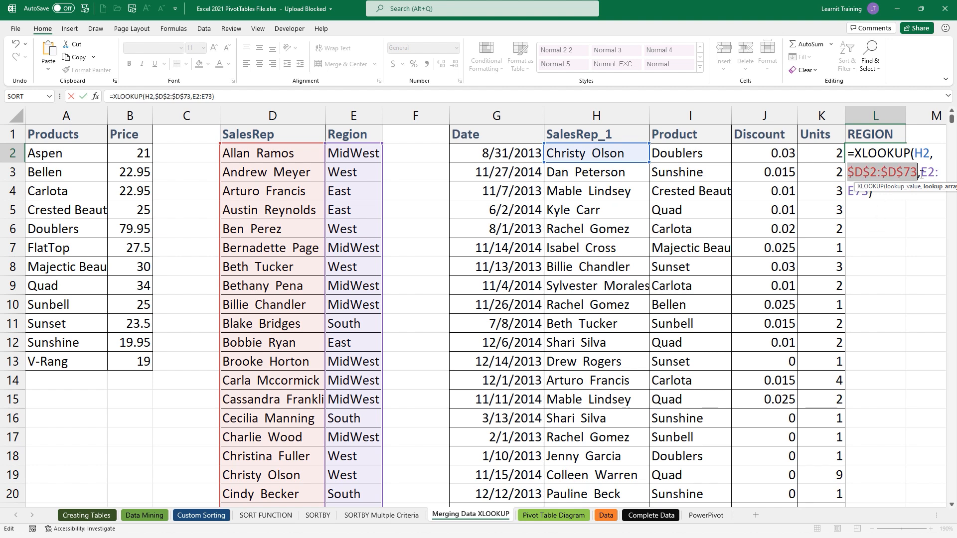
pyautogui.moveTo(920, 172); pyautogui.dragTo(938, 187)
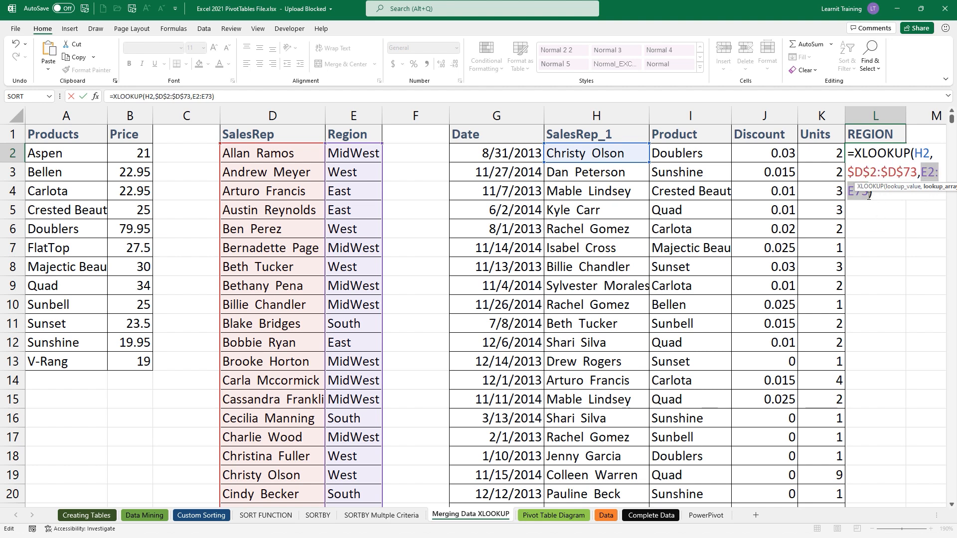
pyautogui.press('F4')
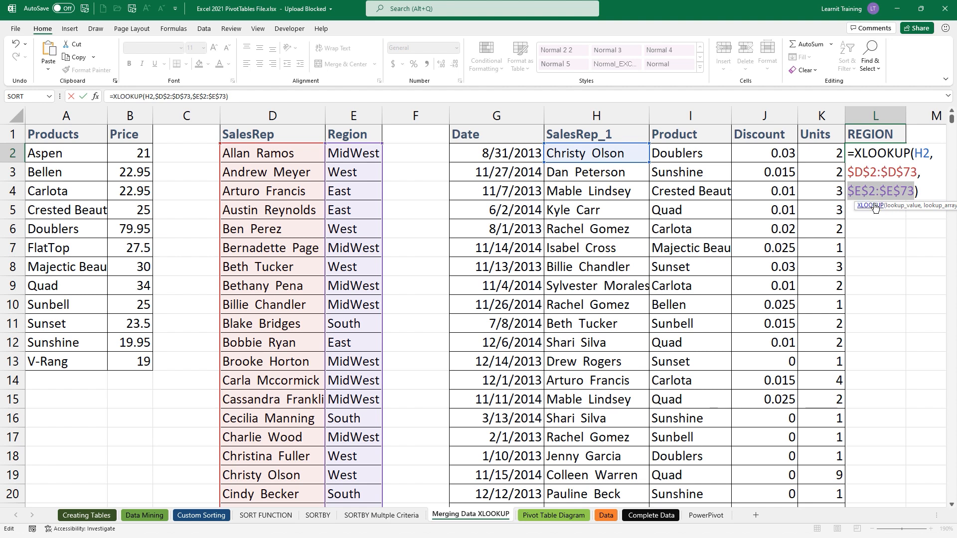
pyautogui.press('Return')
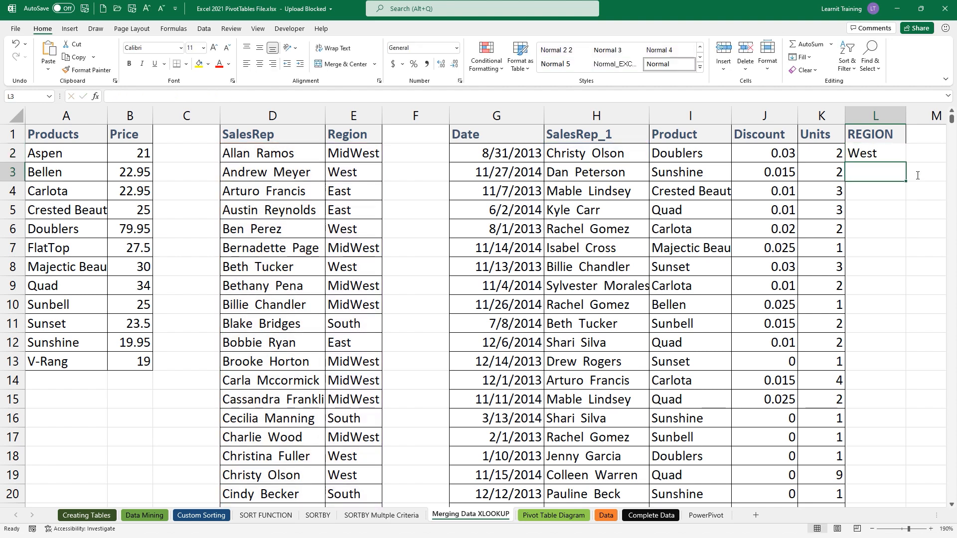
# - Fill the region formula from L2 down the whole REGION column
pyautogui.click(896, 159)
pyautogui.doubleClick(906, 164)
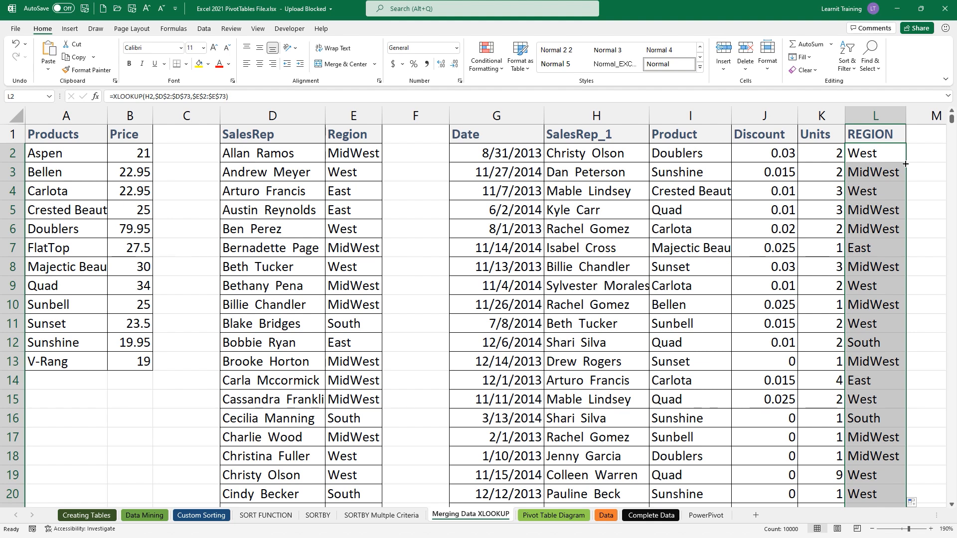
pyautogui.scroll(-1, 905, 163)
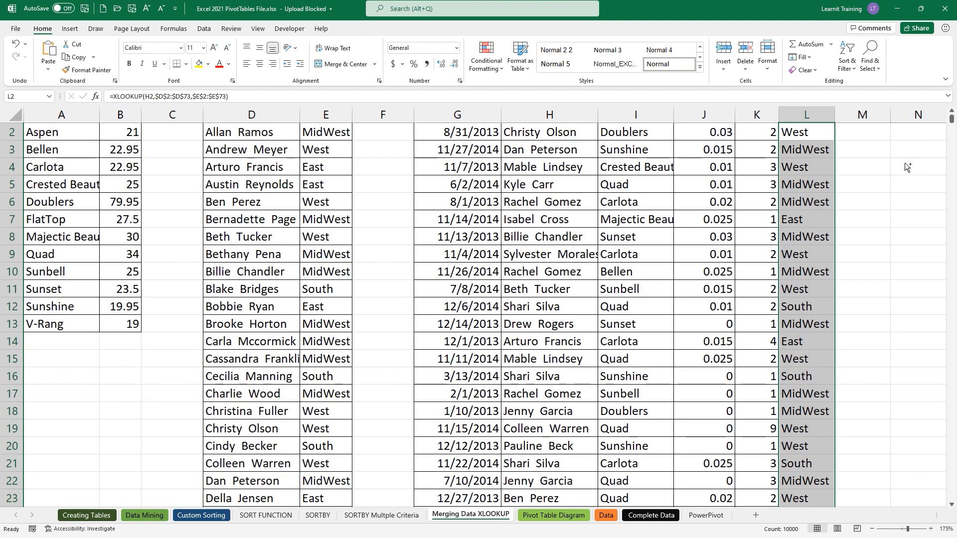
pyautogui.scroll(1, 904, 163)
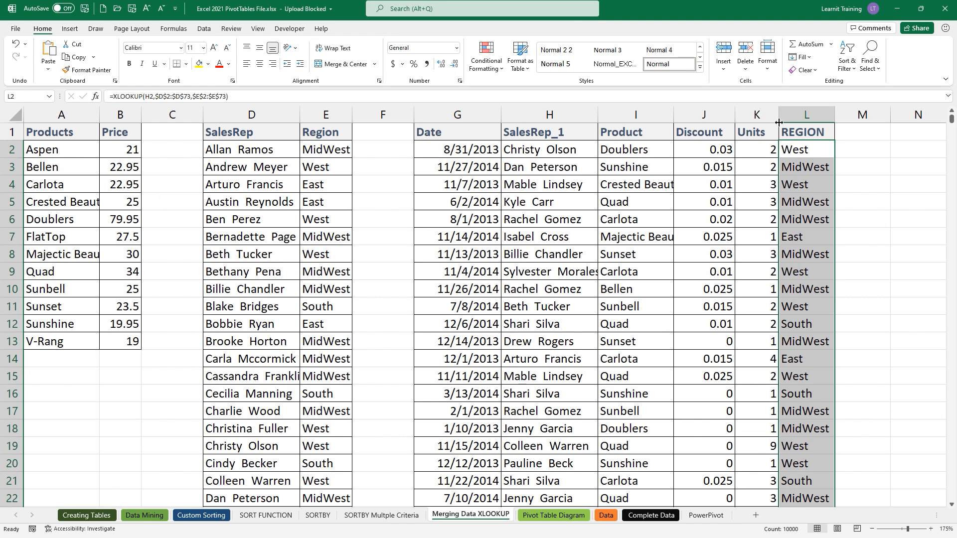
pyautogui.click(837, 136)
# - Enter the heading 'Revenue' in M1, fixing a typo
pyautogui.write('Revnue')
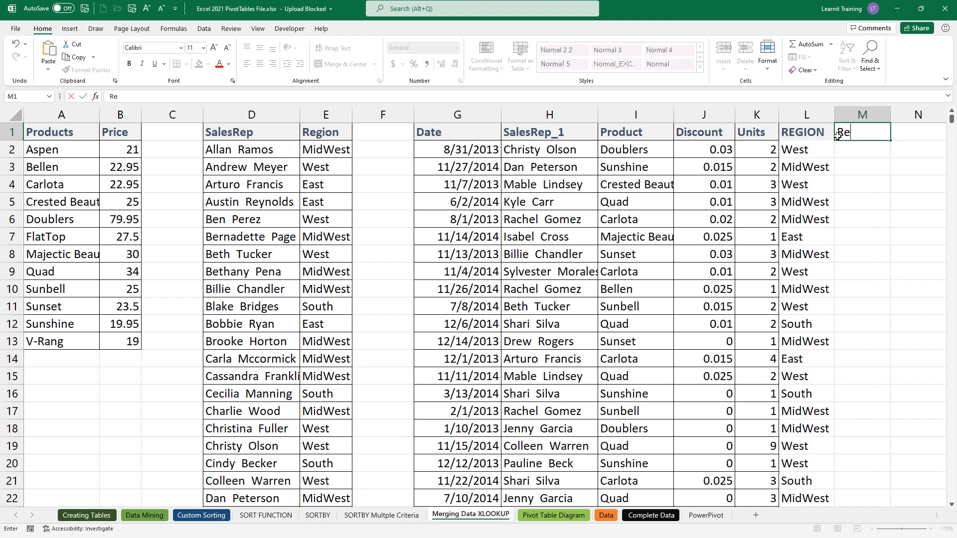
pyautogui.press('BackSpace')
pyautogui.press('BackSpace')
pyautogui.press('BackSpace')
pyautogui.write('enue')
pyautogui.press('Return')
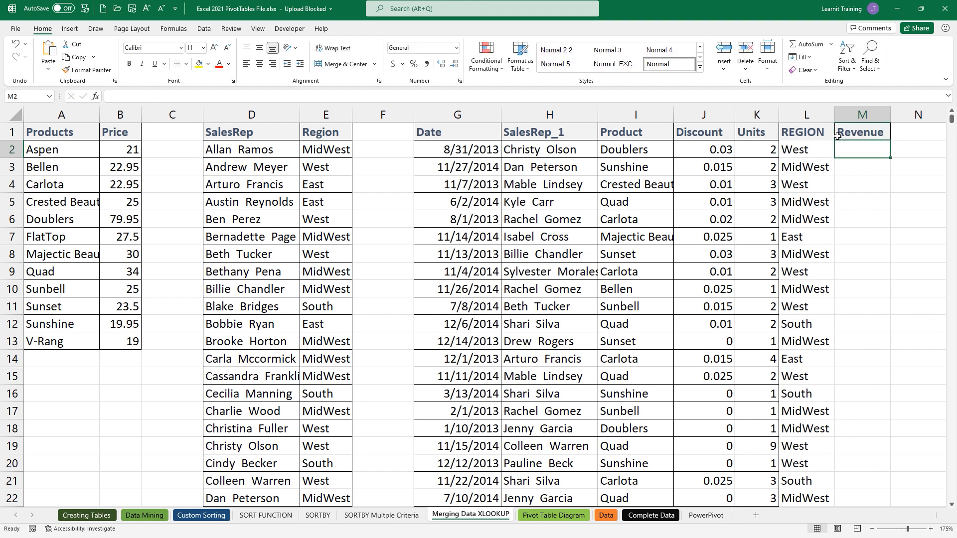
# - Enter =XLOOKUP(I2,A2:A13,B2:B13)*K2*(1-J2) in M2, giving 155.103
pyautogui.write('=xl')
pyautogui.press('Tab')
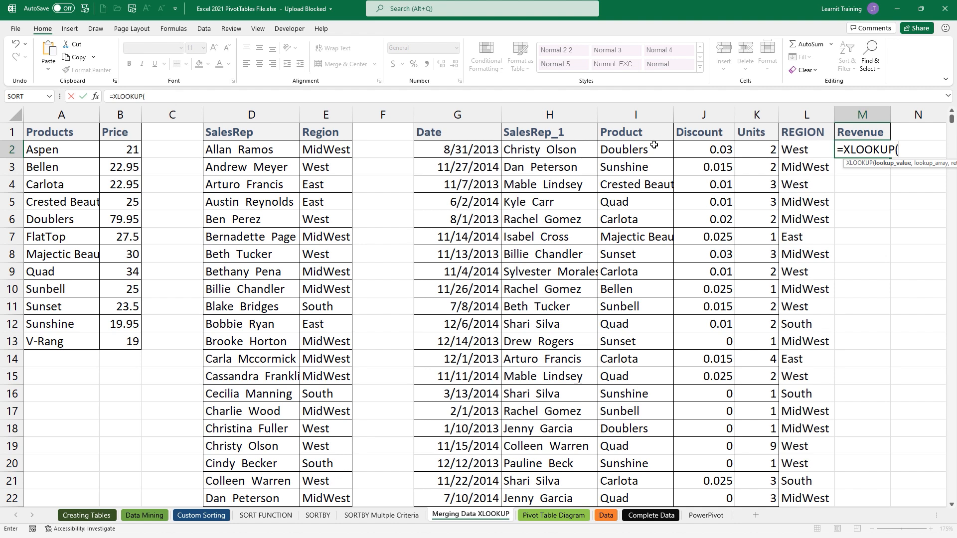
pyautogui.click(636, 150)
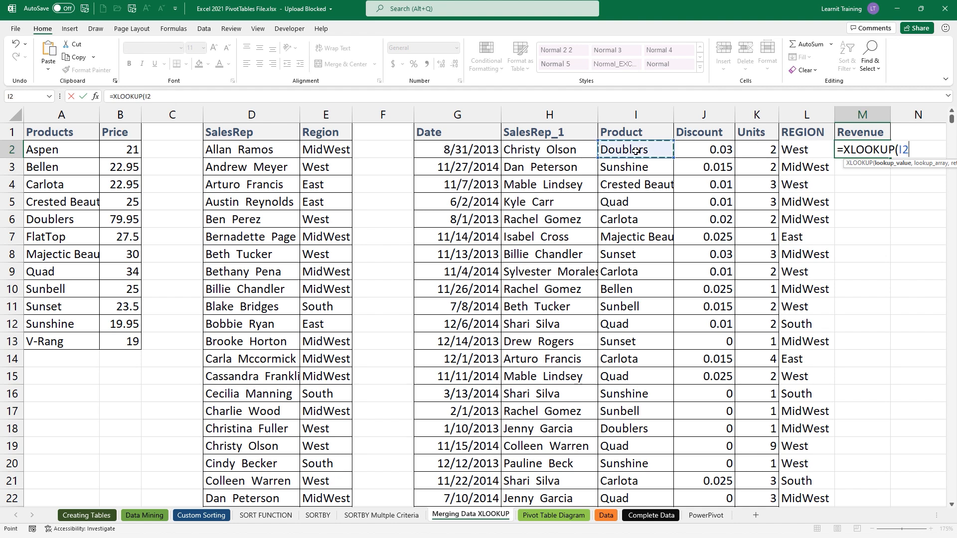
pyautogui.write(',')
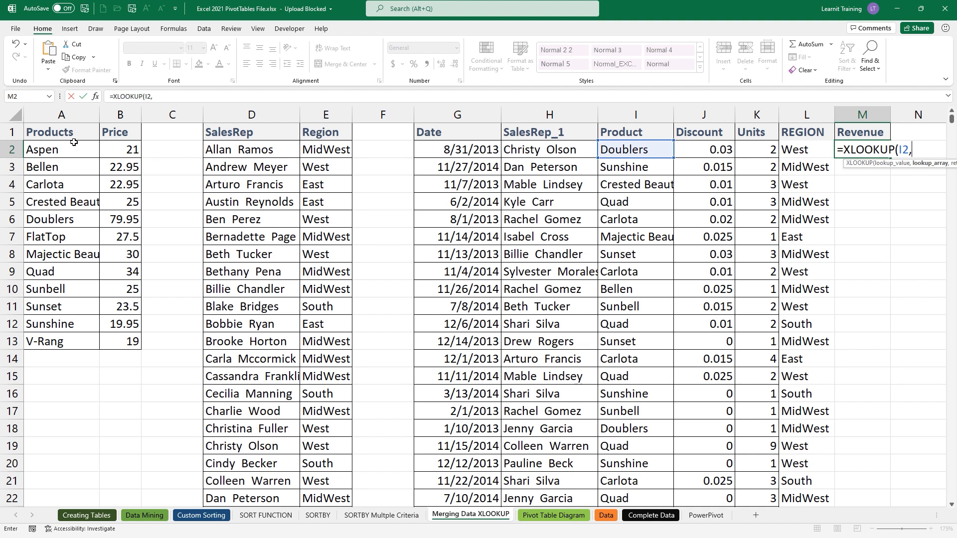
pyautogui.moveTo(70, 144); pyautogui.dragTo(92, 341)
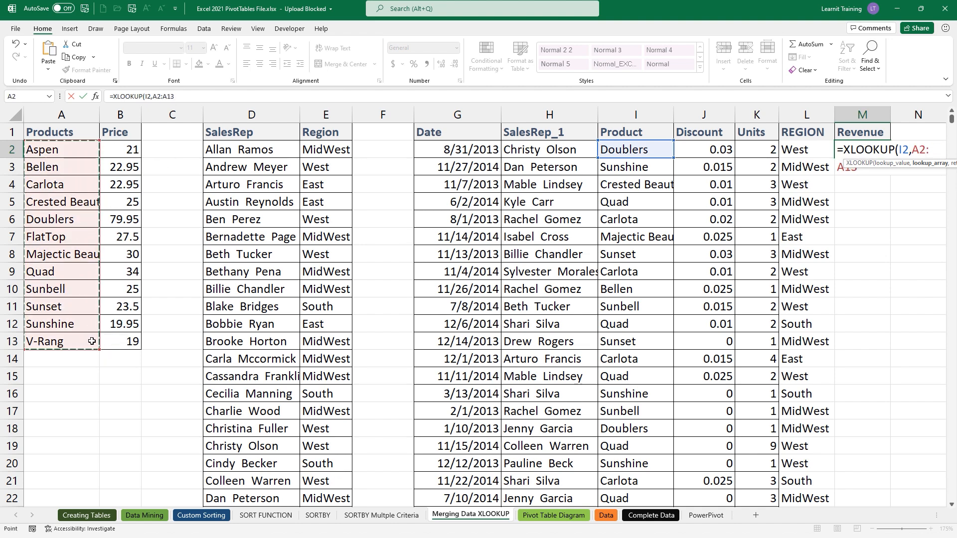
pyautogui.write(',')
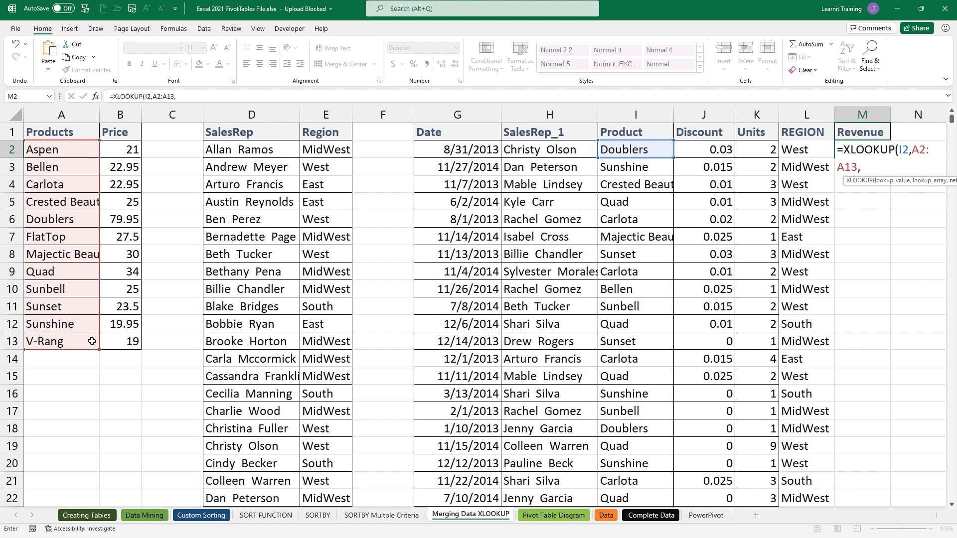
pyautogui.moveTo(120, 149); pyautogui.dragTo(129, 340)
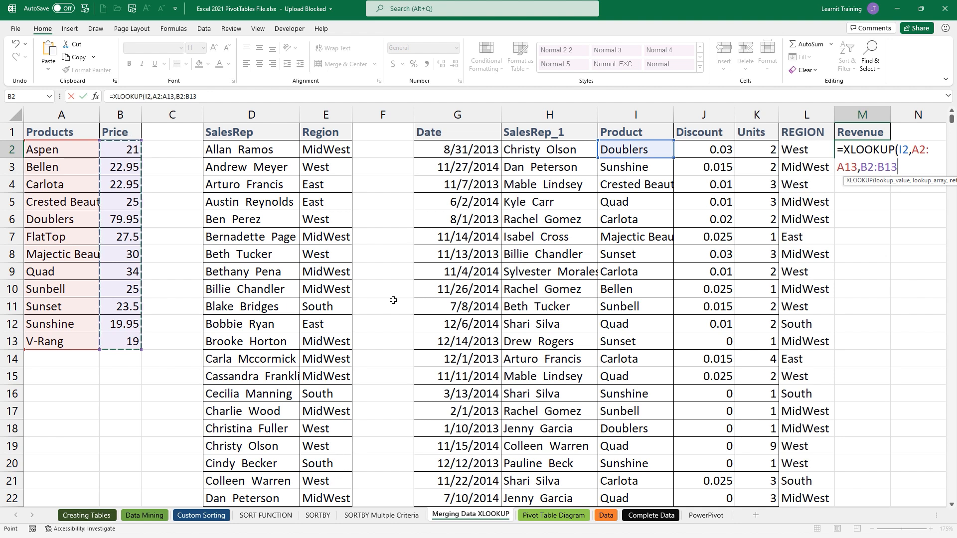
pyautogui.write(')*')
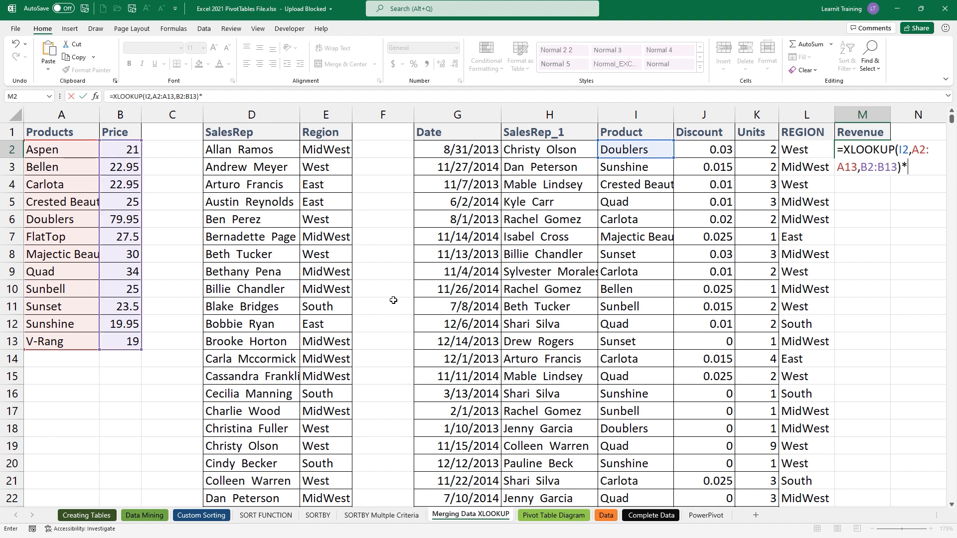
pyautogui.click(762, 155)
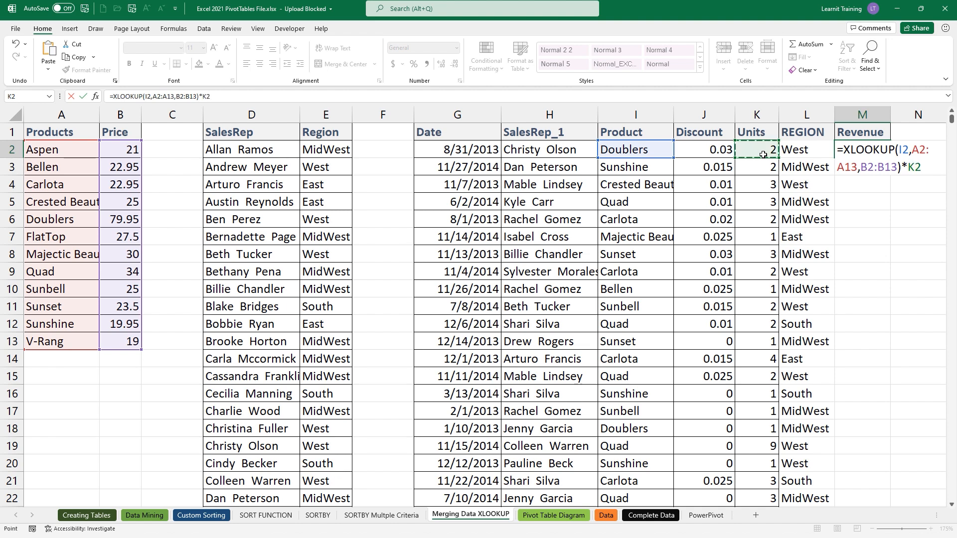
pyautogui.write('*(1-')
pyautogui.click(727, 150)
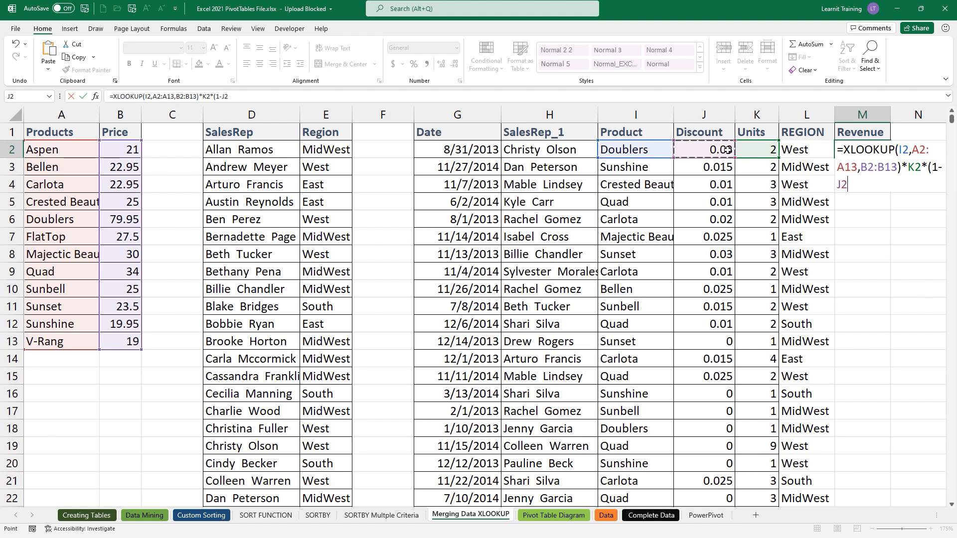
pyautogui.write(')')
pyautogui.press('Return')
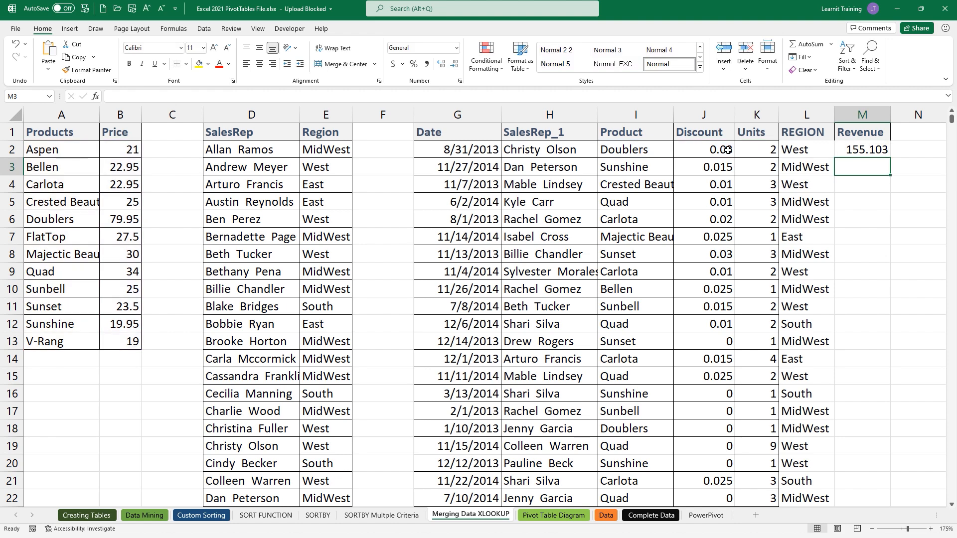
# - Fill the revenue formula down, then compare it with the REGION formula's references
pyautogui.click(876, 146)
pyautogui.doubleClick(891, 158)
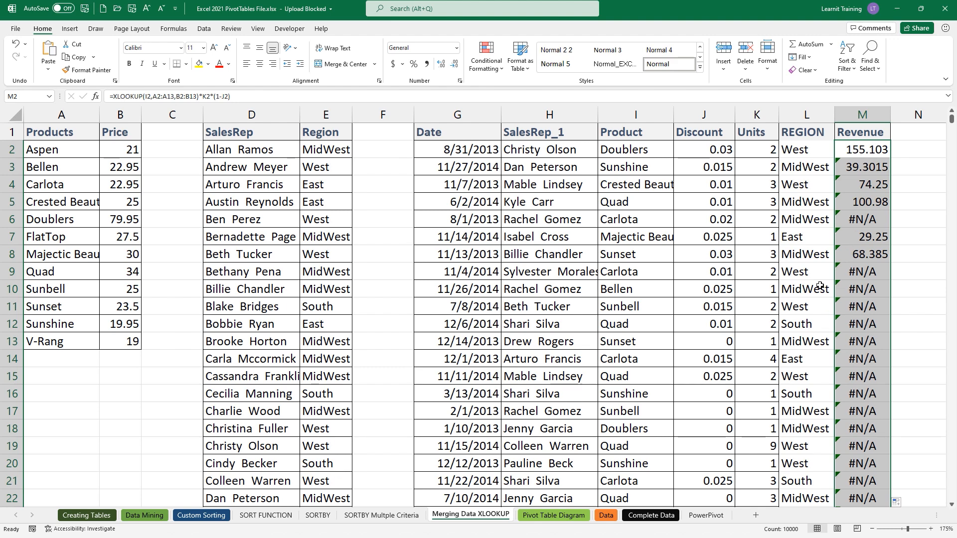
pyautogui.doubleClick(804, 149)
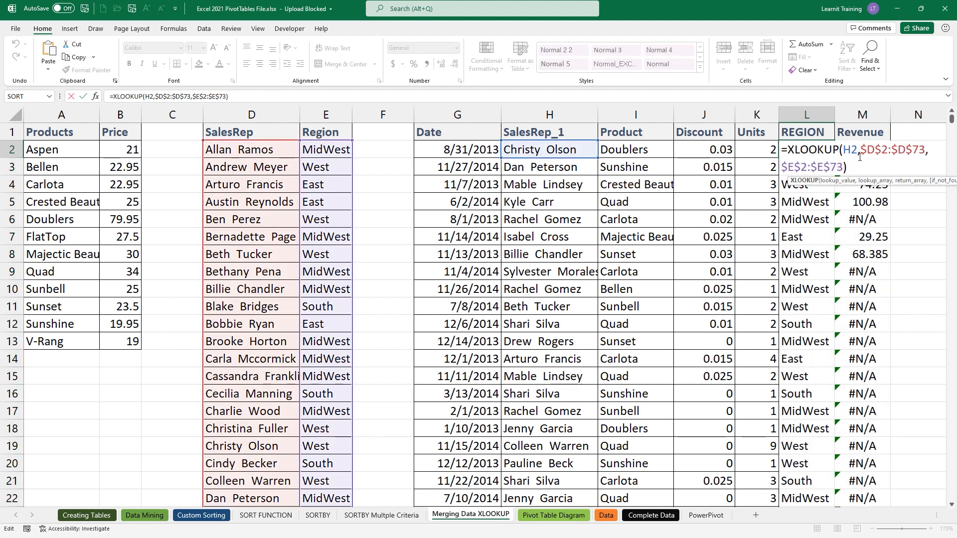
pyautogui.press('Escape')
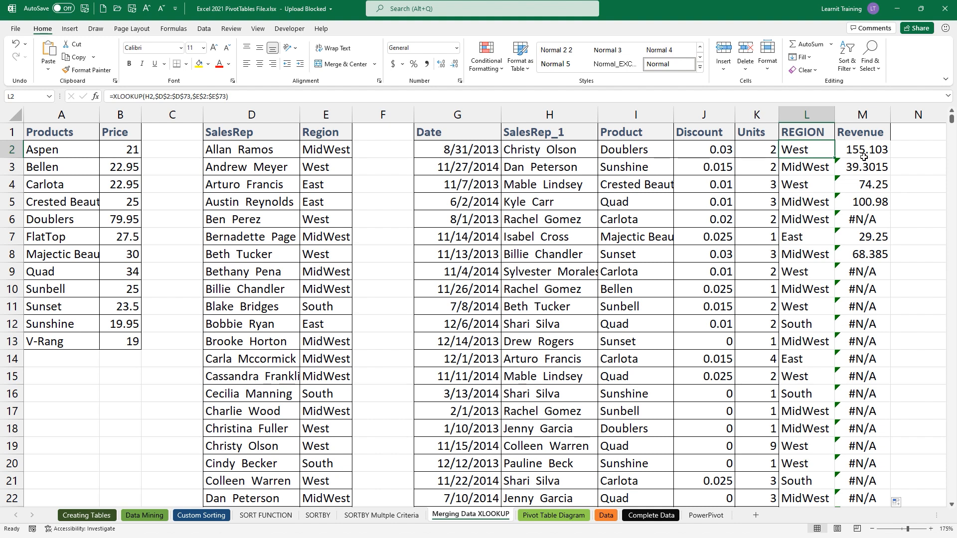
# - Lock the ranges in M2 as $A$2:$A$13 and $B$2:$B$13, then refill the Revenue column
pyautogui.doubleClick(864, 152)
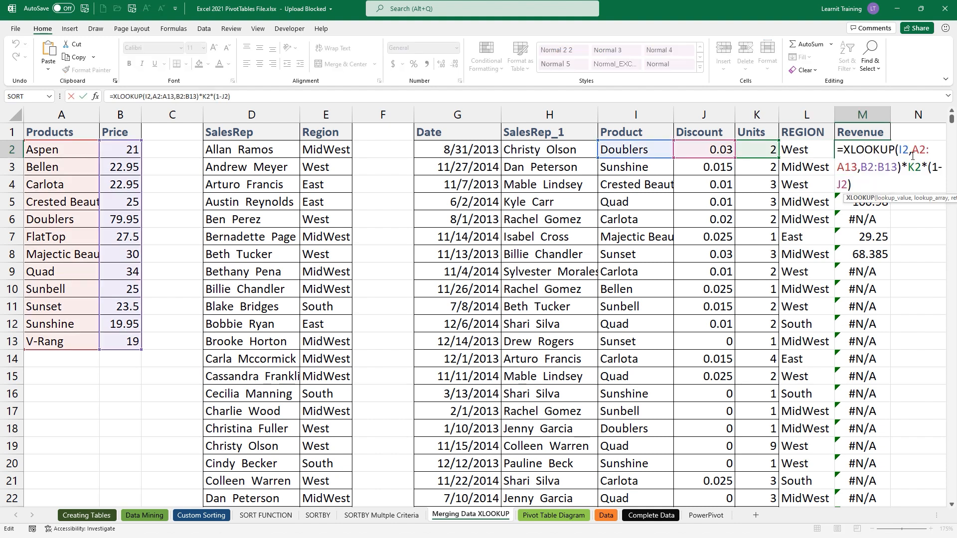
pyautogui.moveTo(912, 156)
pyautogui.mouseDown()
pyautogui.moveTo(934, 170)
pyautogui.moveTo(850, 185)
pyautogui.moveTo(859, 170)
pyautogui.moveTo(908, 166)
pyautogui.mouseUp()
pyautogui.press('F4')
pyautogui.press('F4')
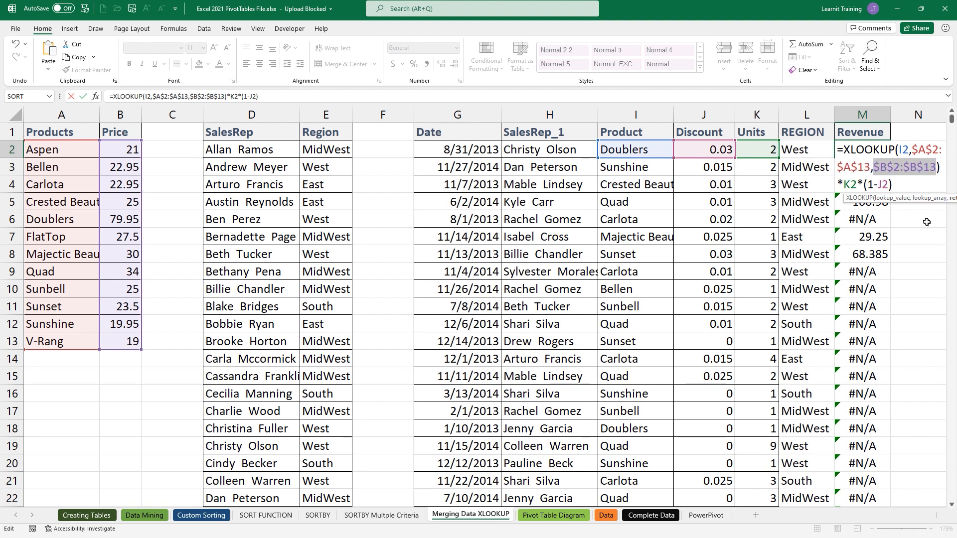
pyautogui.press('Return')
pyautogui.press('Up')
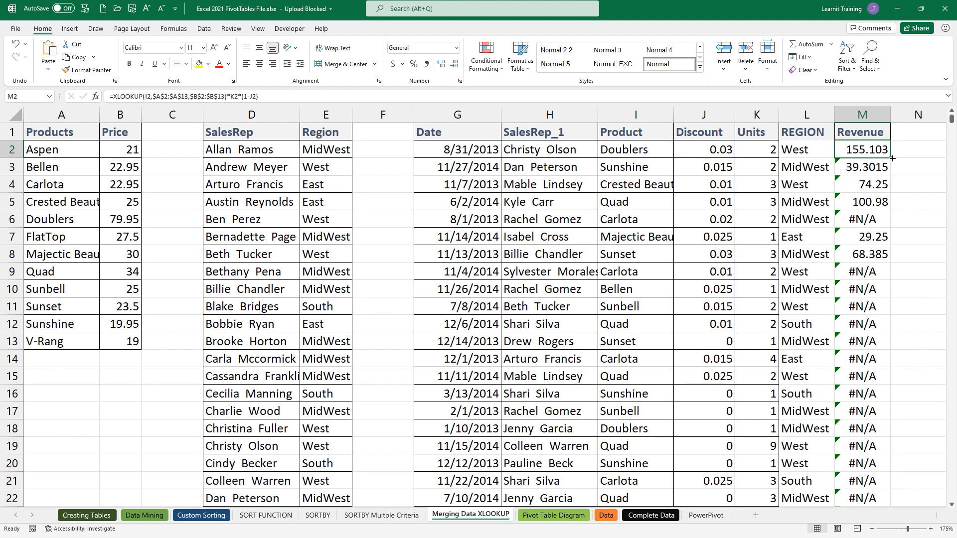
pyautogui.doubleClick(892, 158)
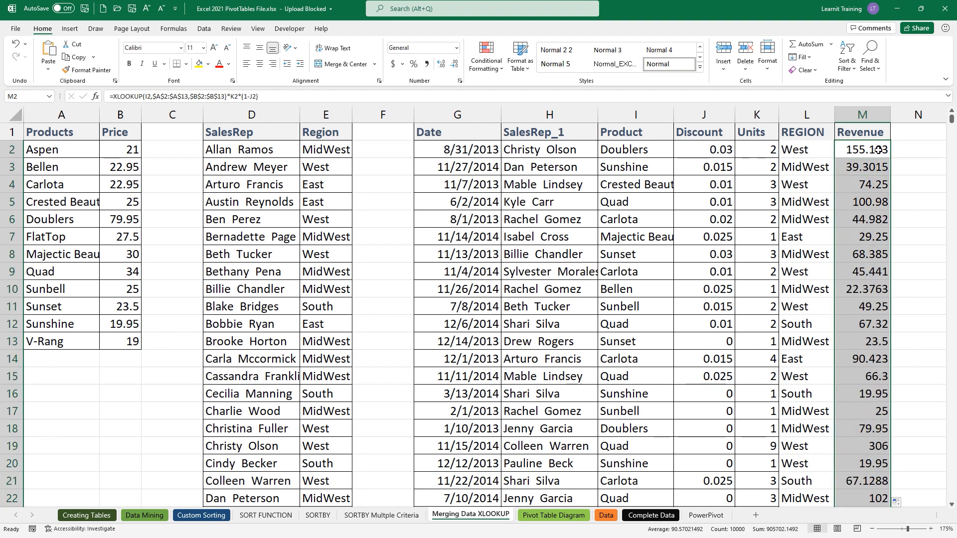
pyautogui.doubleClick(879, 150)
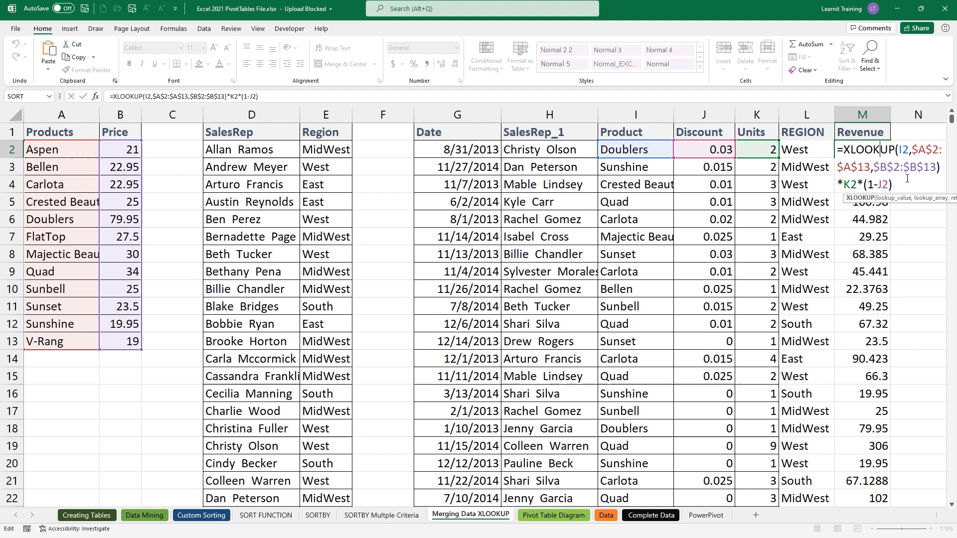
pyautogui.click(886, 116)
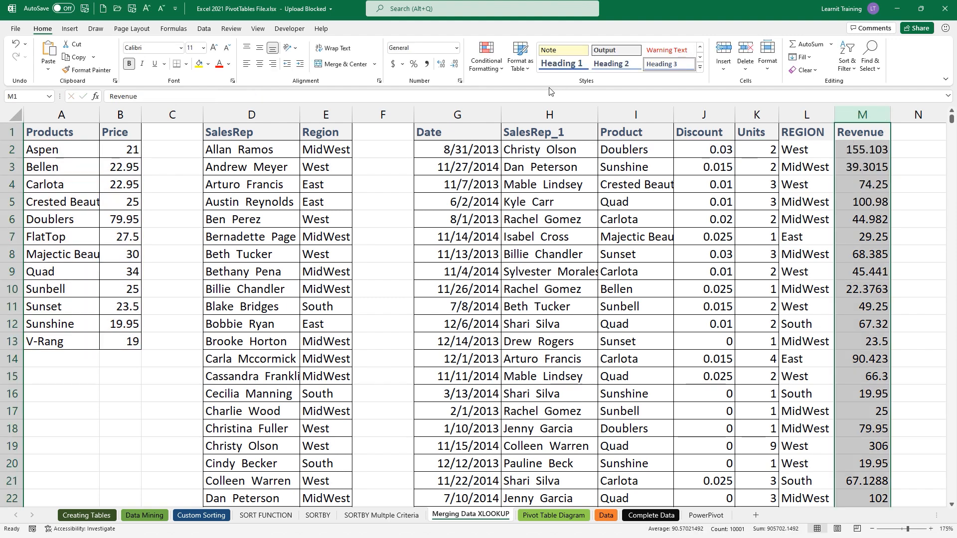
pyautogui.click(393, 64)
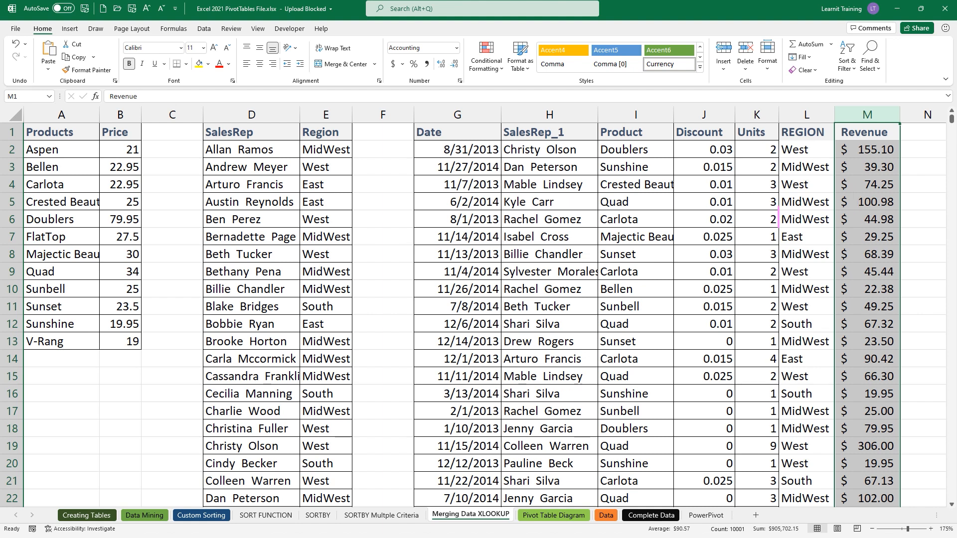
pyautogui.write('CTRL')
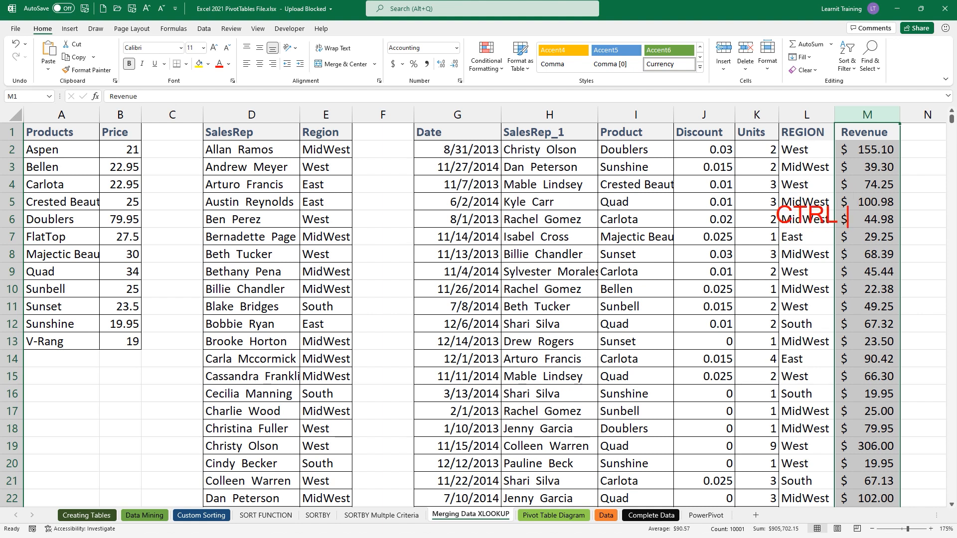
pyautogui.press('Return')
pyautogui.write('SHIFT')
pyautogui.press('Return')
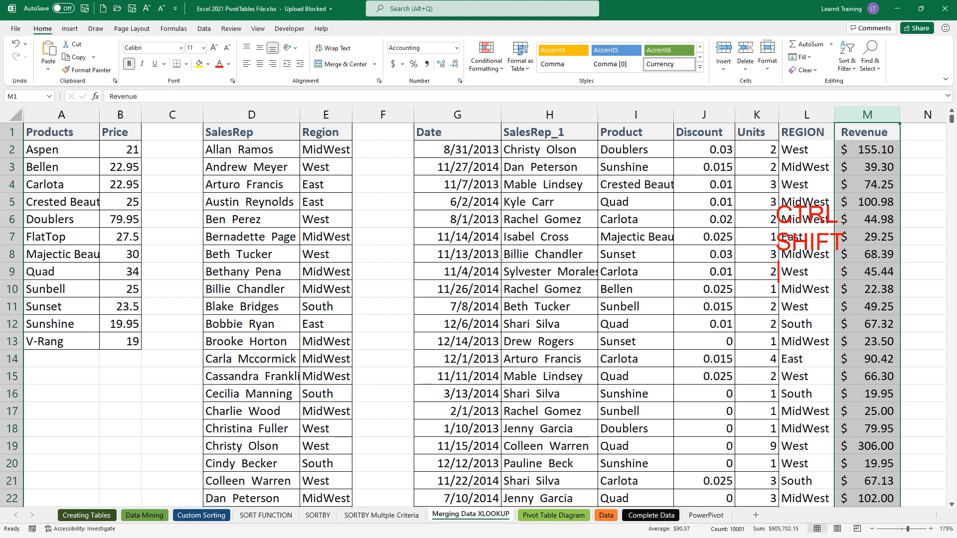
pyautogui.write('4 ($)')
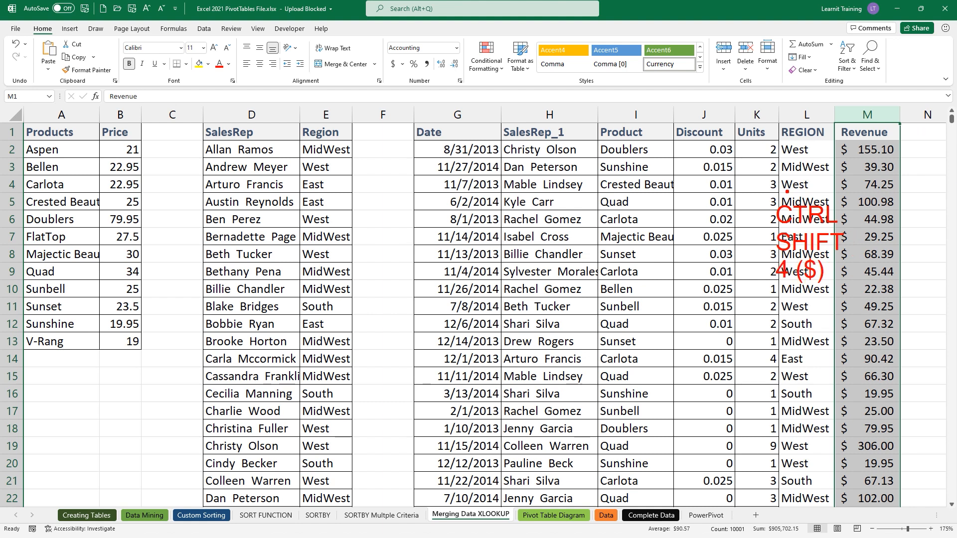
pyautogui.moveTo(787, 191); pyautogui.dragTo(837, 167)
pyautogui.moveTo(21, 17); pyautogui.dragTo(76, 44)
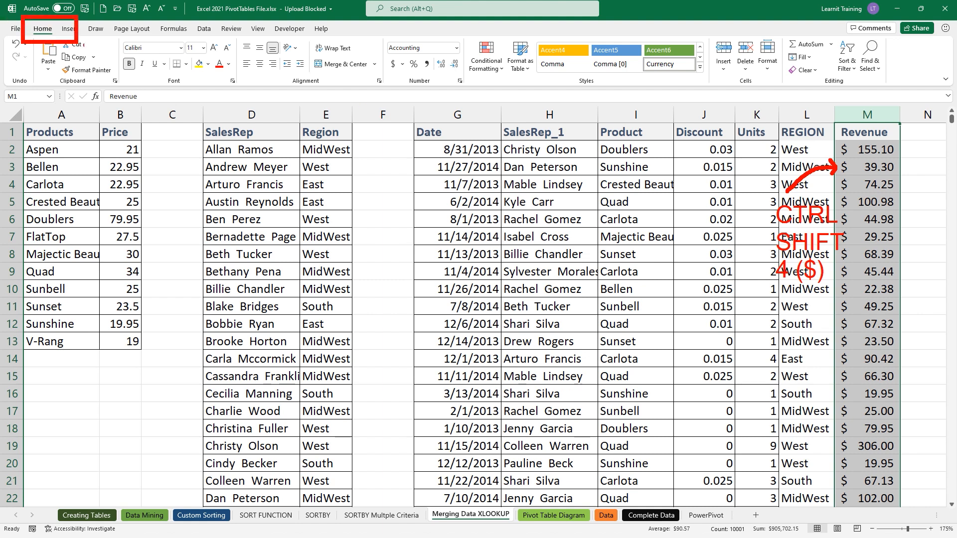
pyautogui.moveTo(381, 55); pyautogui.dragTo(406, 76)
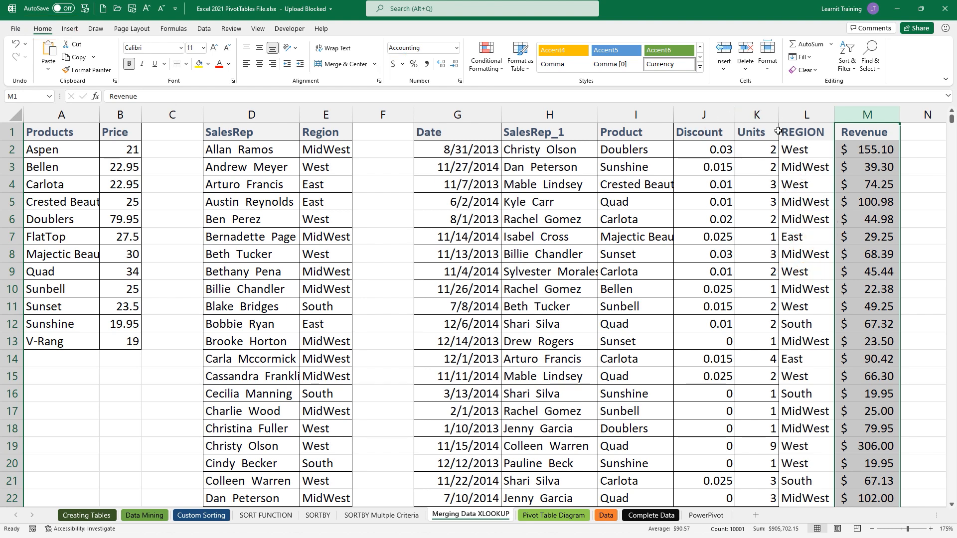
pyautogui.doubleClick(787, 149)
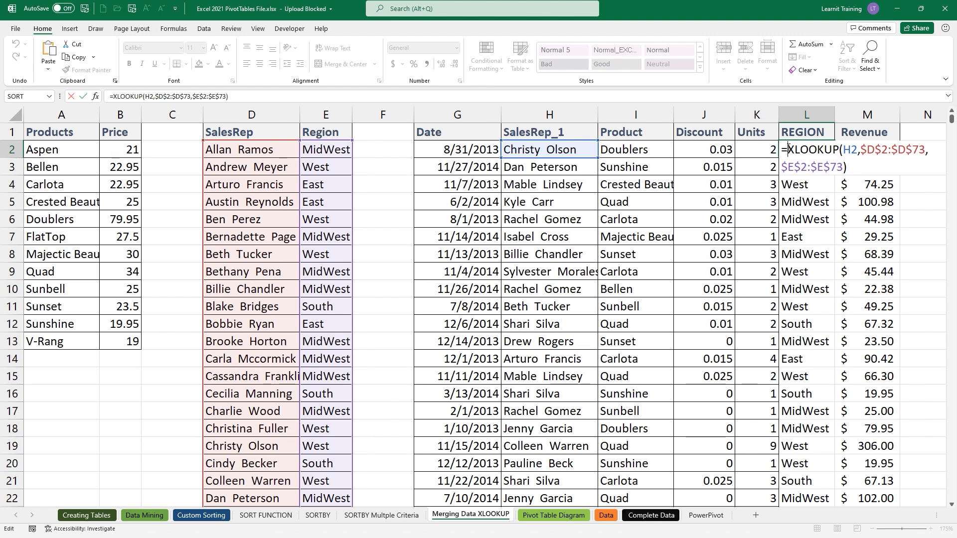
# - Turn on Show Formulas so cells display formulas instead of results
pyautogui.press('Escape')
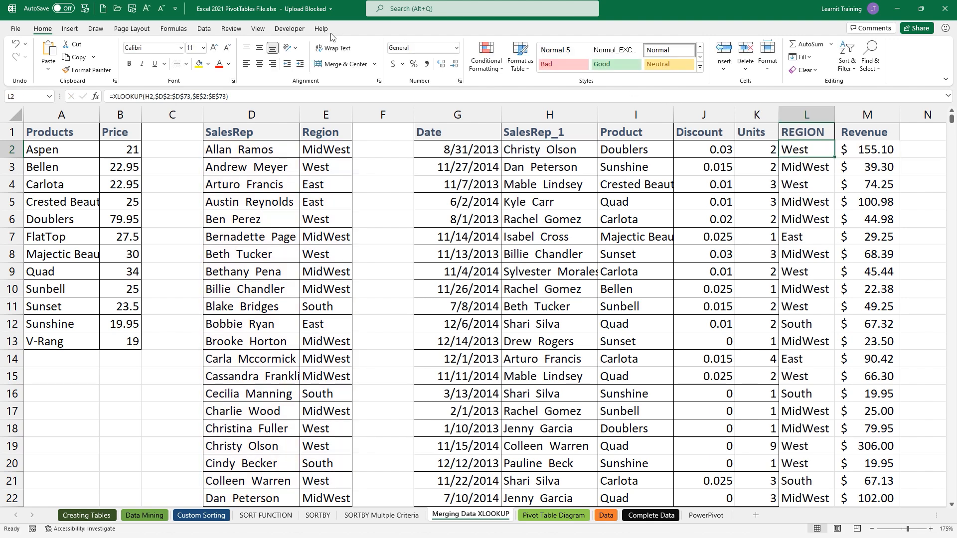
pyautogui.click(185, 31)
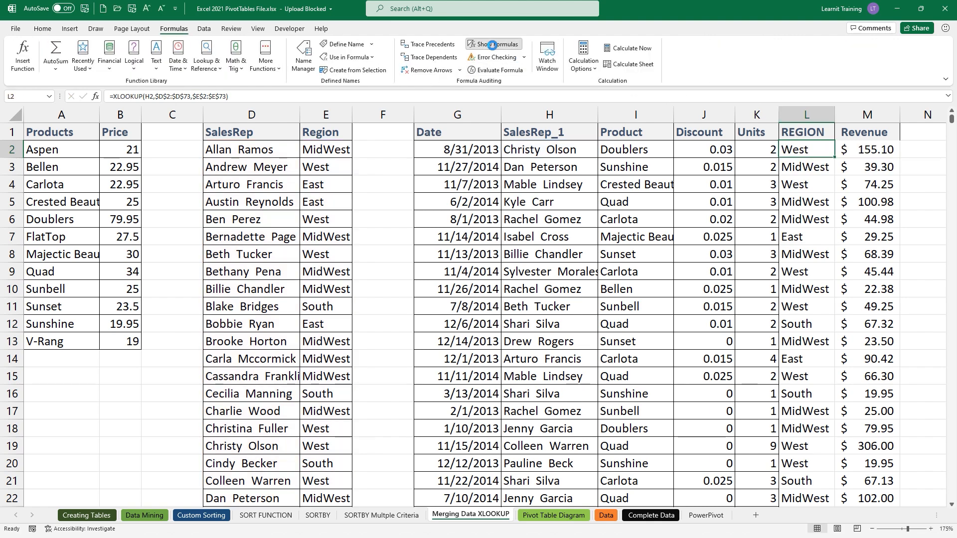
pyautogui.click(492, 44)
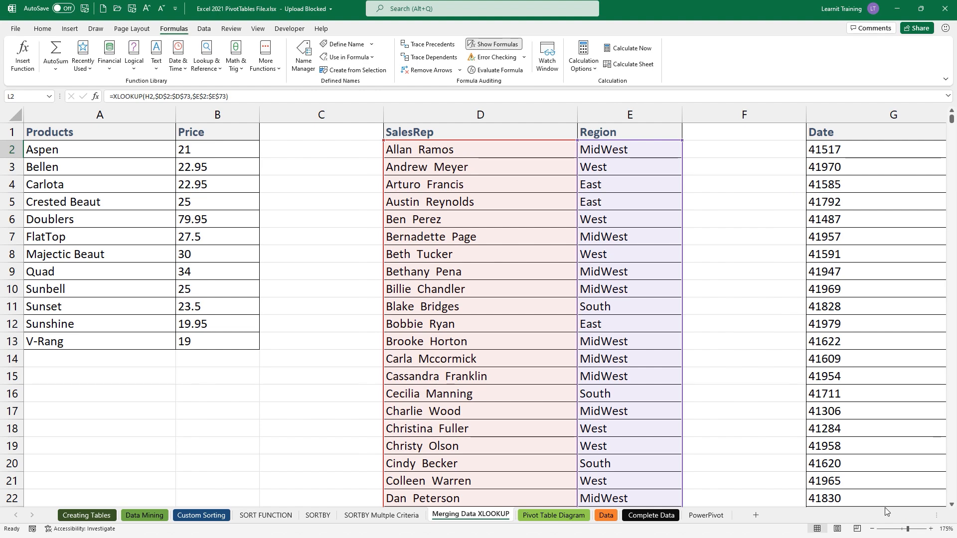
# - Autofit columns L and M to show the full REGION and Revenue XLOOKUP formulas
pyautogui.click(736, 157)
pyautogui.press('Right')
pyautogui.press('Right')
pyautogui.press('Right')
pyautogui.press('Right')
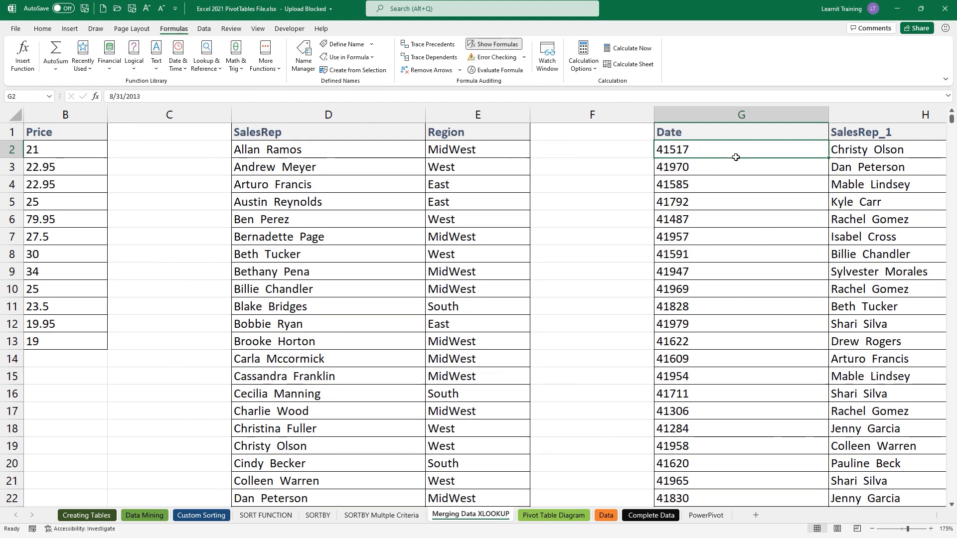
pyautogui.press('Right')
pyautogui.press('Right')
pyautogui.press('Right')
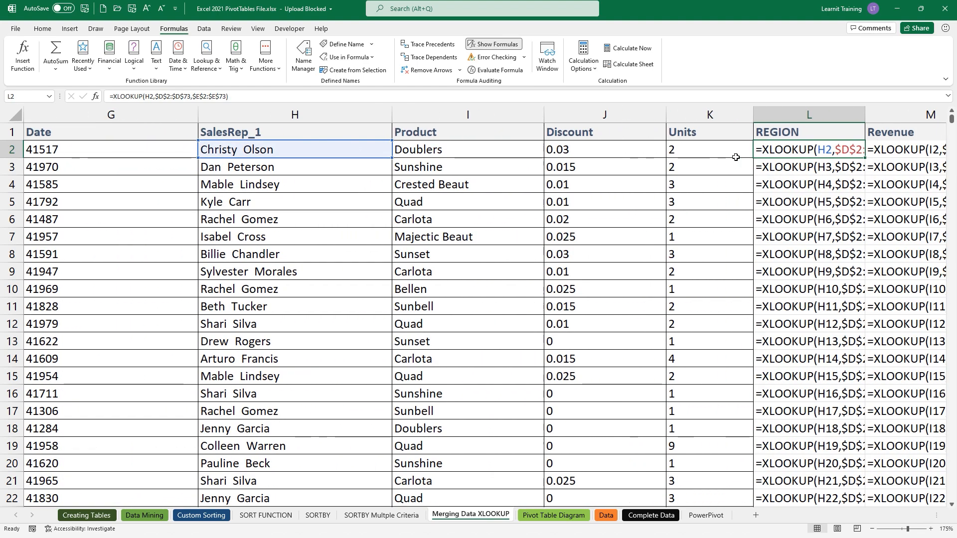
pyautogui.doubleClick(691, 115)
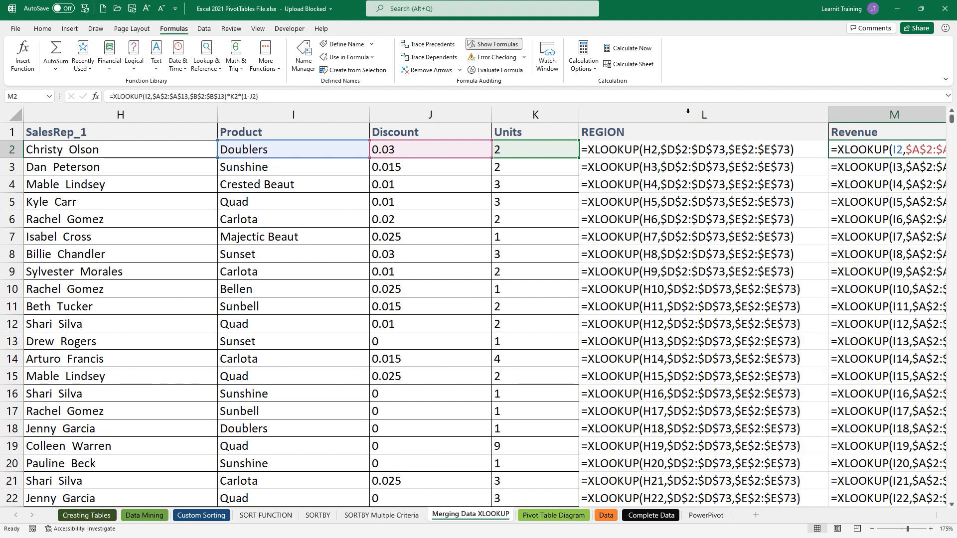
pyautogui.press('Right')
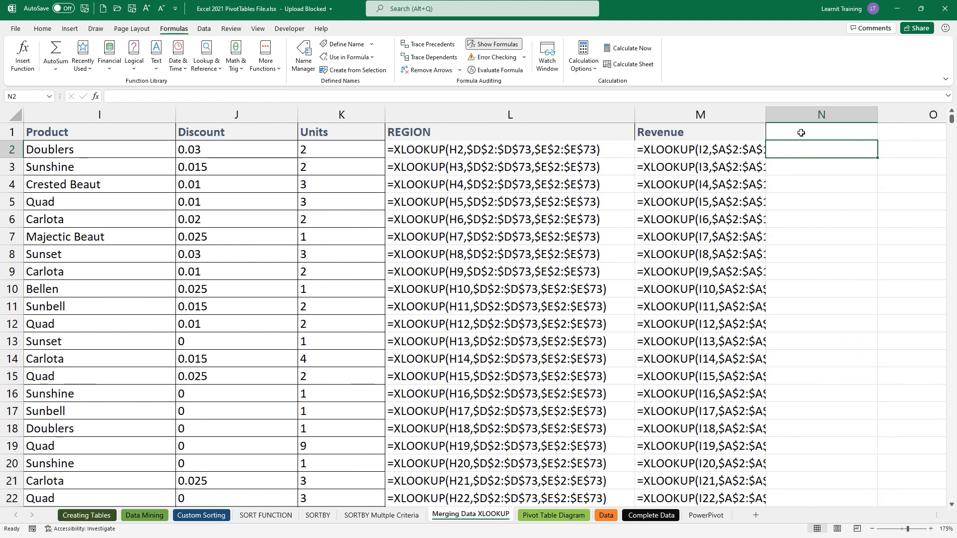
pyautogui.doubleClick(766, 116)
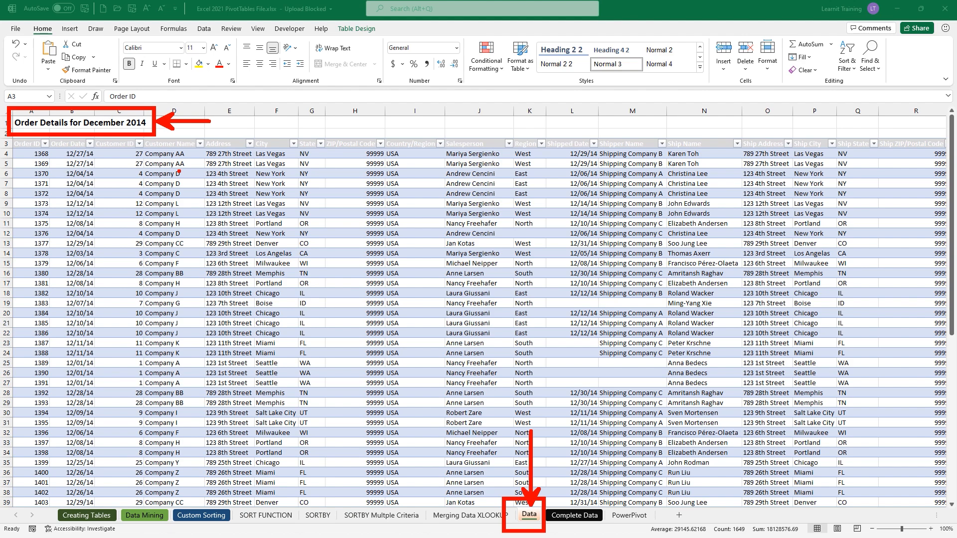
pyautogui.keyDown('ctrl'); pyautogui.scroll(2, 179, 174); pyautogui.keyUp('ctrl')
pyautogui.scroll(1, 180, 175)
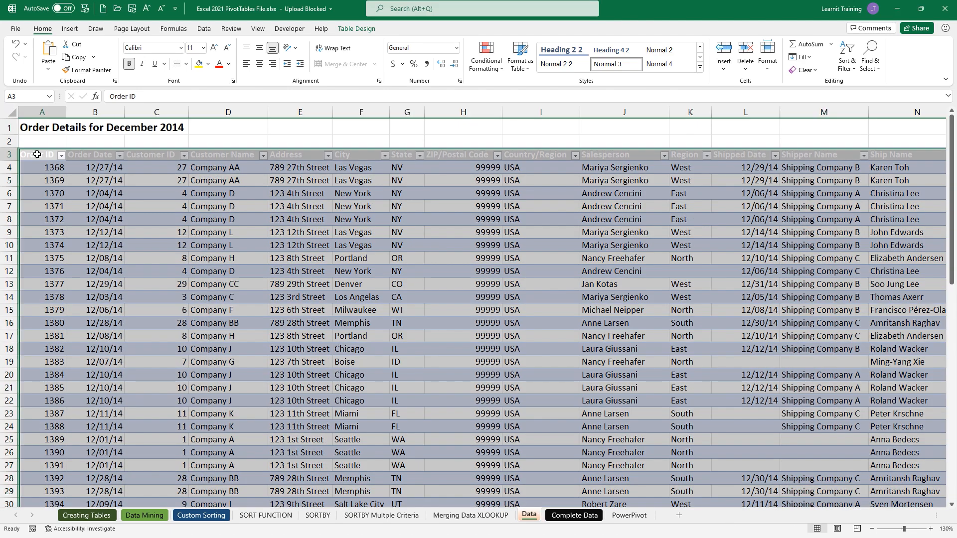
pyautogui.click(37, 154)
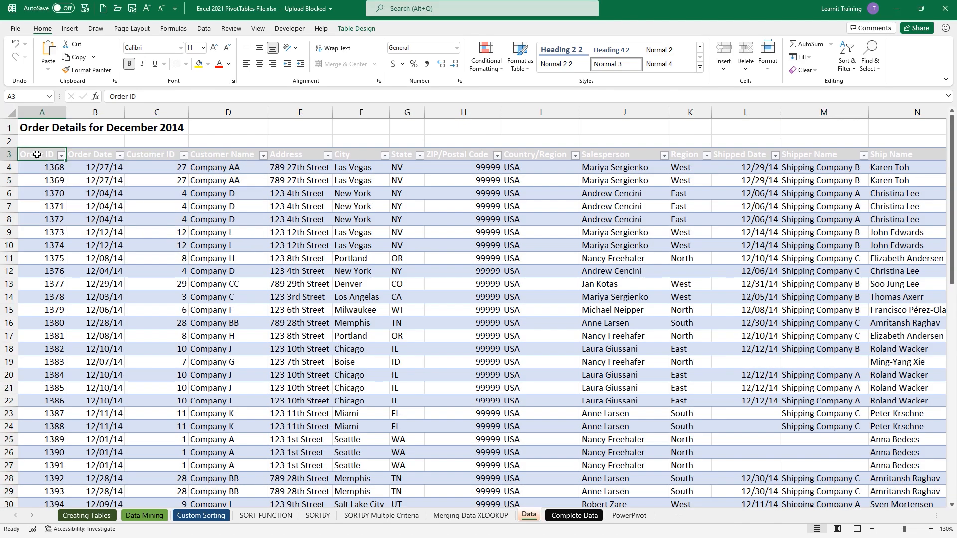
pyautogui.hotkey('ctrl', 'shift', 'Right')
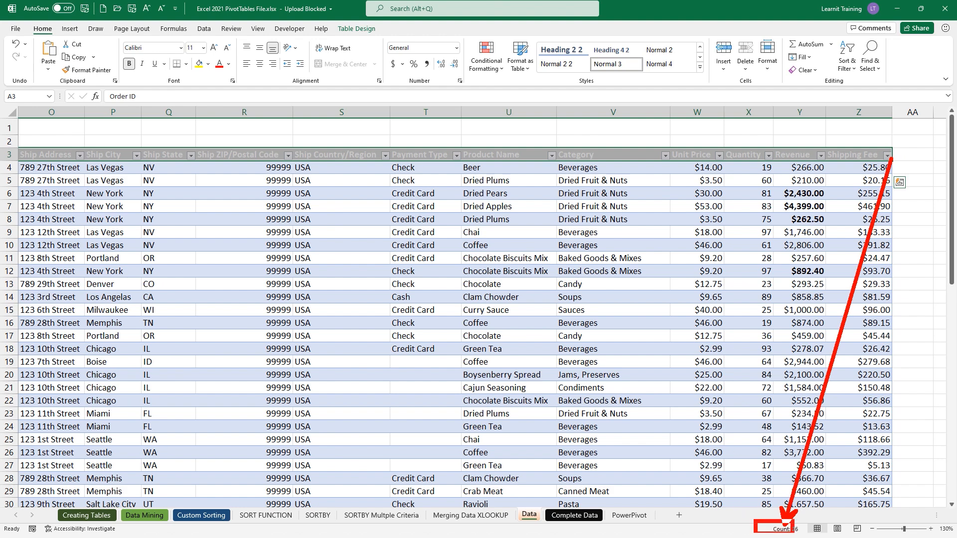
pyautogui.press('Escape')
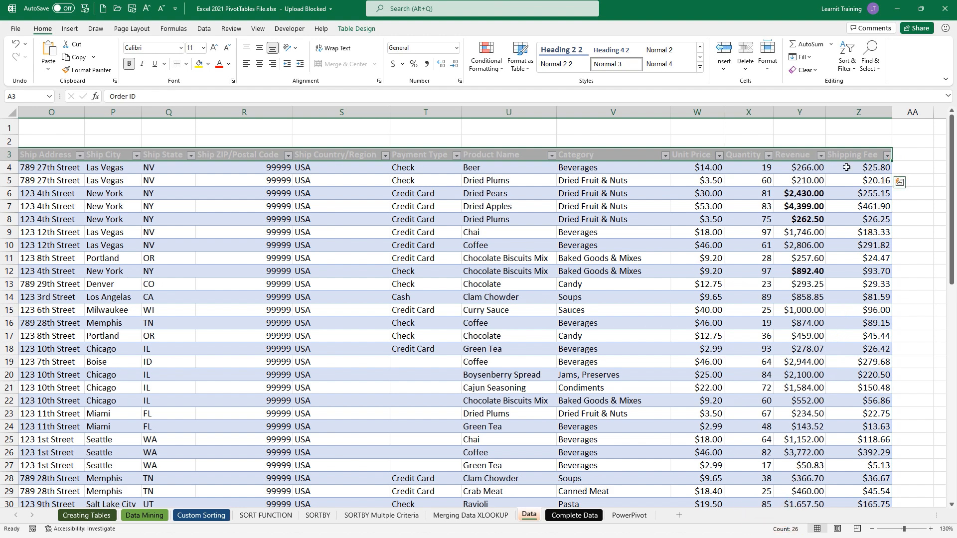
pyautogui.click(846, 167)
pyautogui.hotkey('ctrl', 'shift', 'Down')
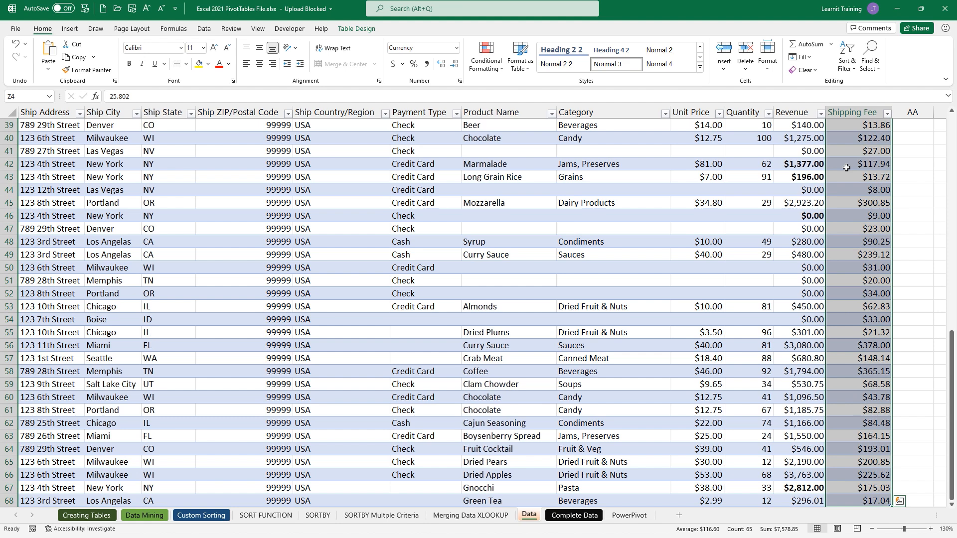
pyautogui.scroll(-1, 846, 167)
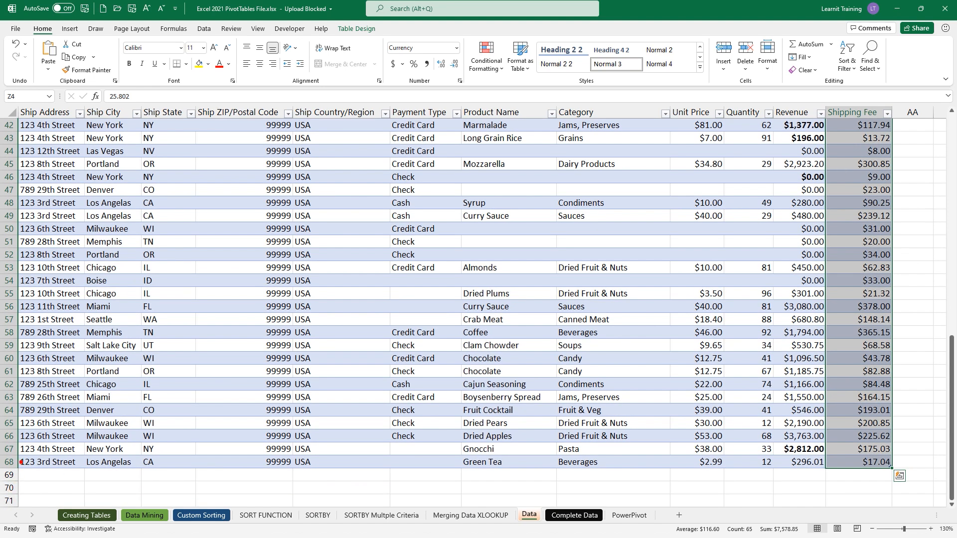
pyautogui.moveTo(21, 462); pyautogui.dragTo(157, 383)
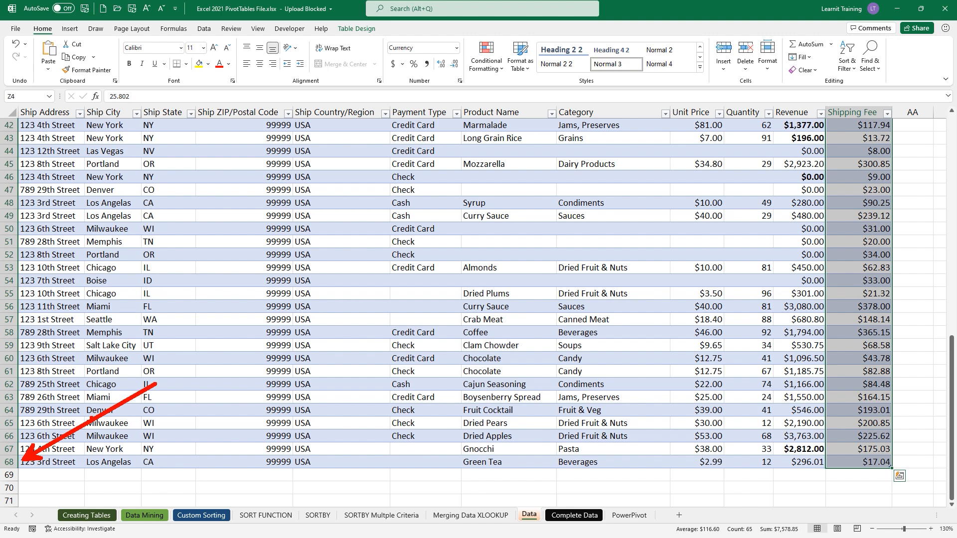
pyautogui.moveTo(717, 518); pyautogui.dragTo(759, 532)
pyautogui.press('Escape')
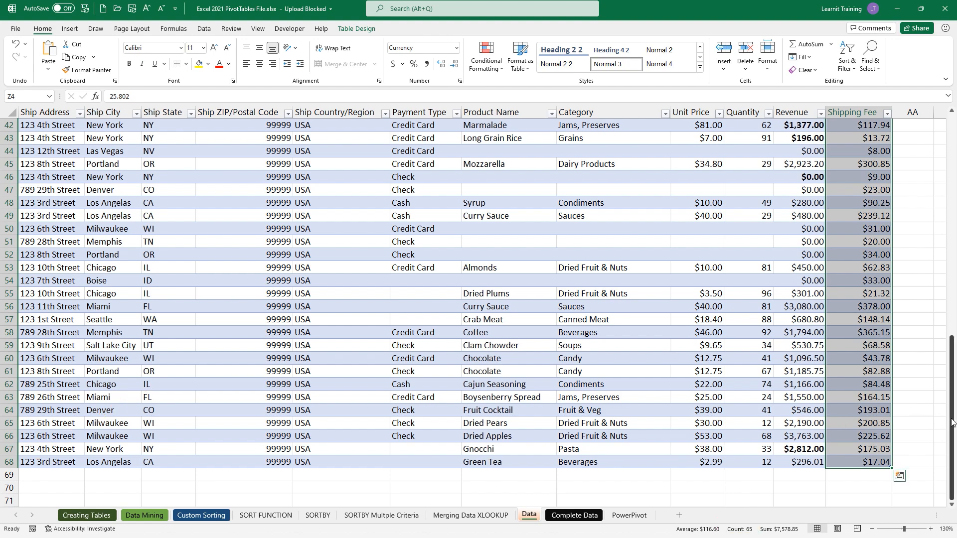
pyautogui.moveTo(951, 419); pyautogui.dragTo(951, 119)
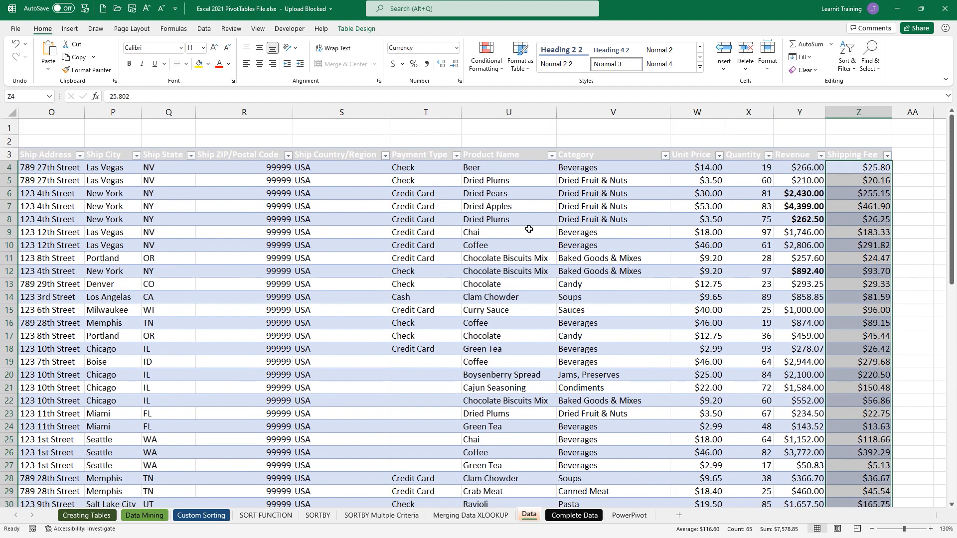
pyautogui.click(307, 255)
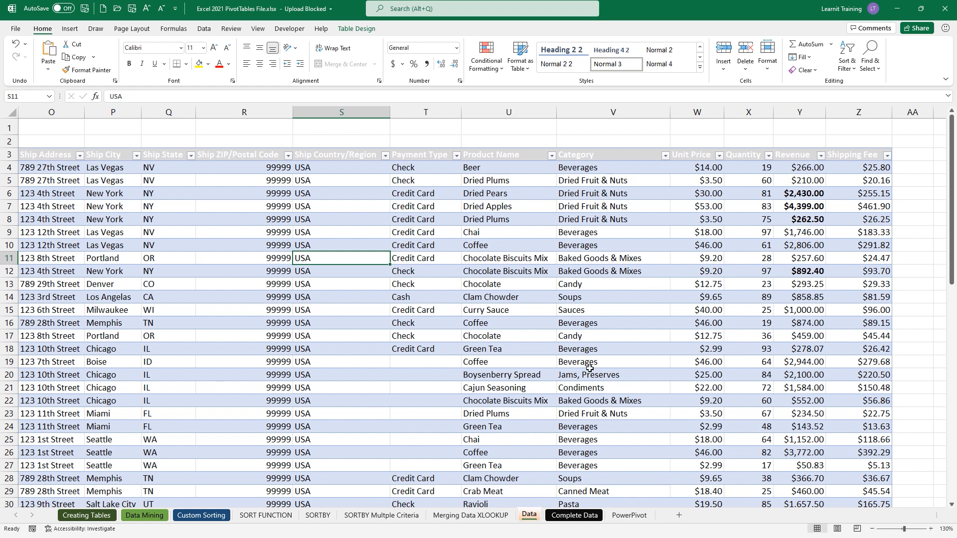
pyautogui.moveTo(937, 514); pyautogui.dragTo(848, 515)
pyautogui.moveTo(922, 517); pyautogui.dragTo(881, 517)
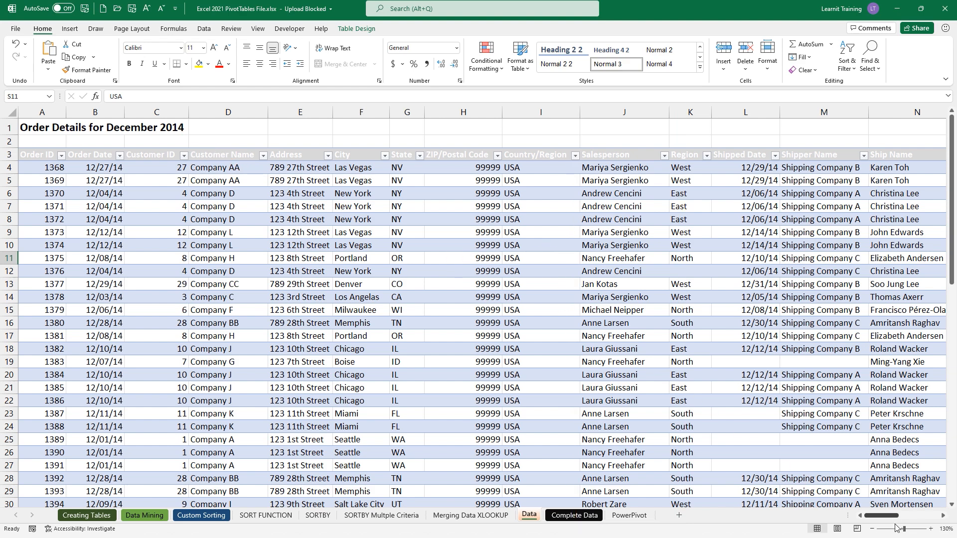
pyautogui.moveTo(897, 516); pyautogui.dragTo(937, 520)
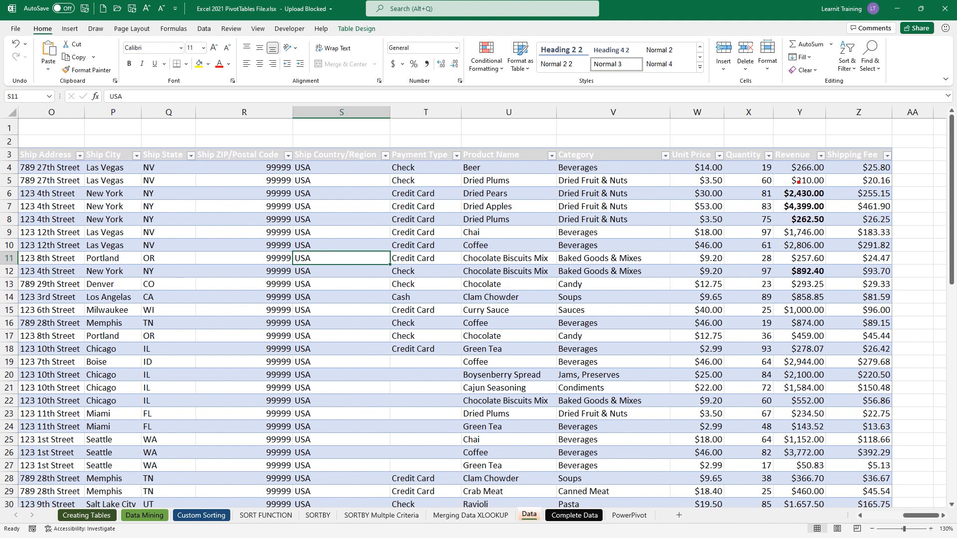
pyautogui.moveTo(757, 136); pyautogui.dragTo(854, 506)
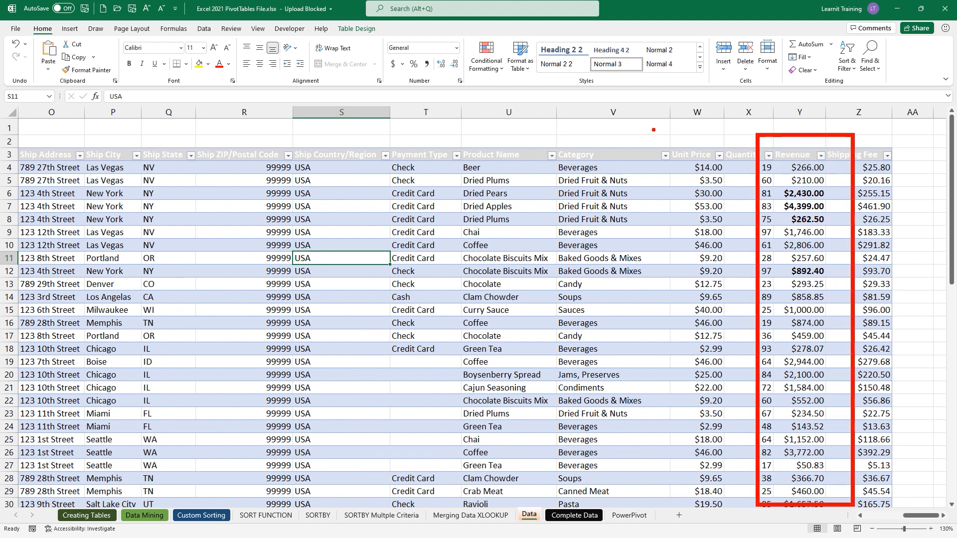
pyautogui.moveTo(565, 140)
pyautogui.mouseDown()
pyautogui.moveTo(521, 111)
pyautogui.moveTo(569, 97)
pyautogui.moveTo(565, 112)
pyautogui.mouseUp()
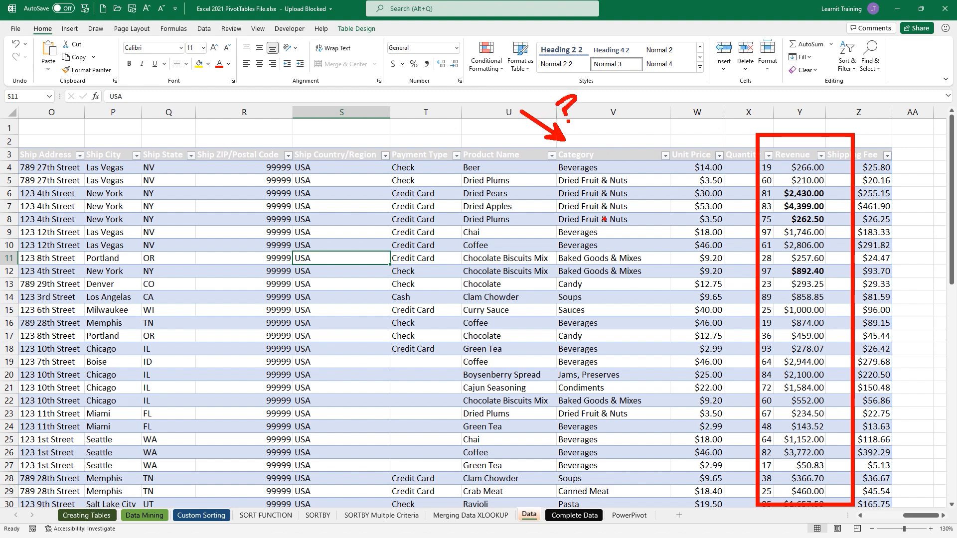
pyautogui.press('Escape')
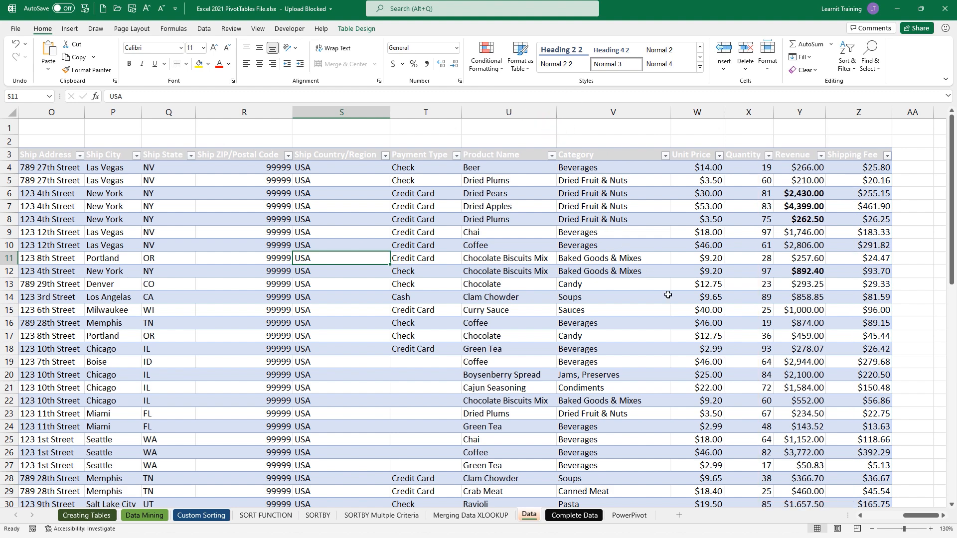
pyautogui.click(859, 516)
pyautogui.click(860, 516)
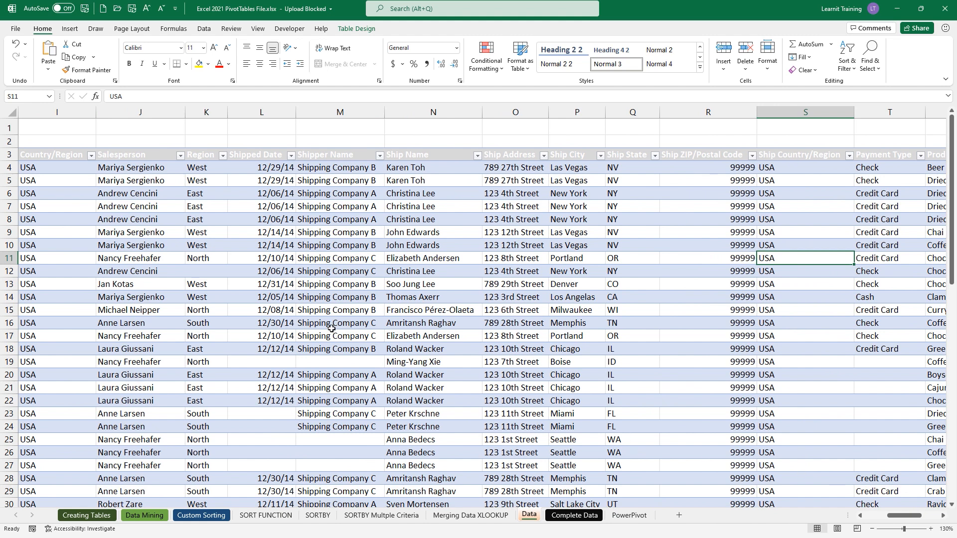
pyautogui.click(181, 156)
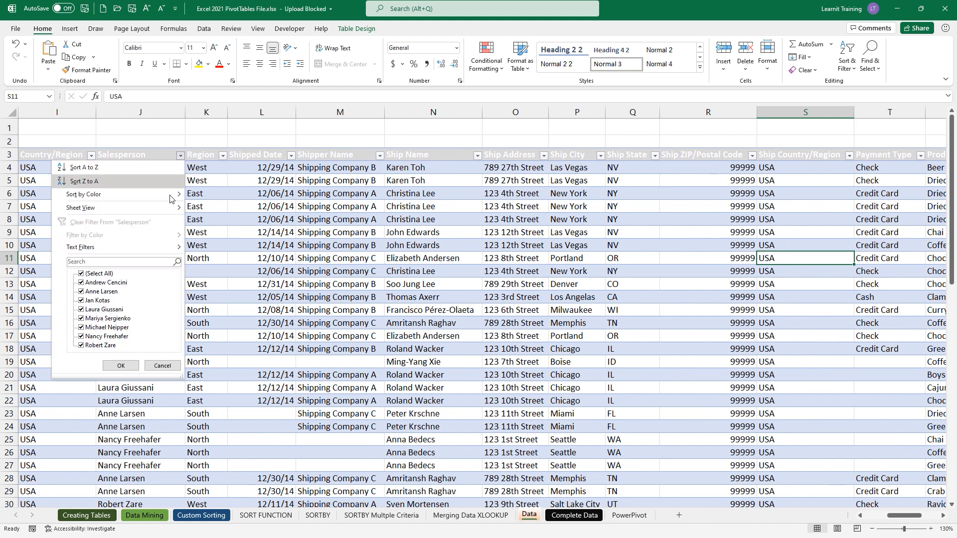
pyautogui.click(82, 273)
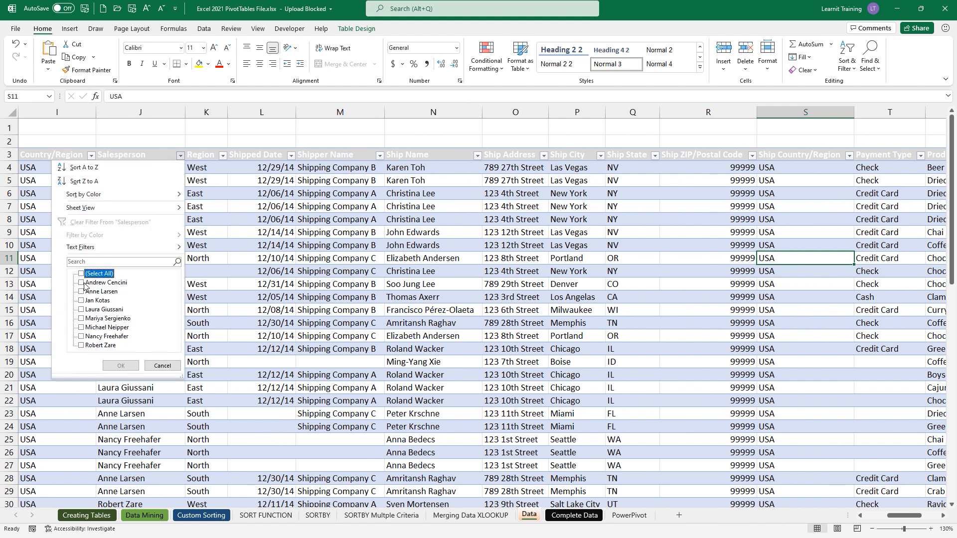
pyautogui.click(83, 282)
pyautogui.click(120, 365)
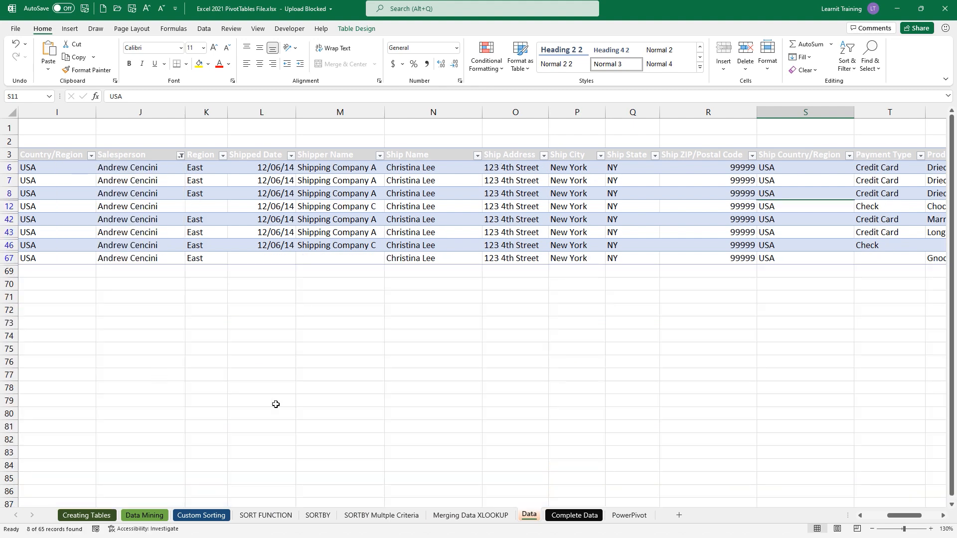
pyautogui.hscroll(7, 942, 521)
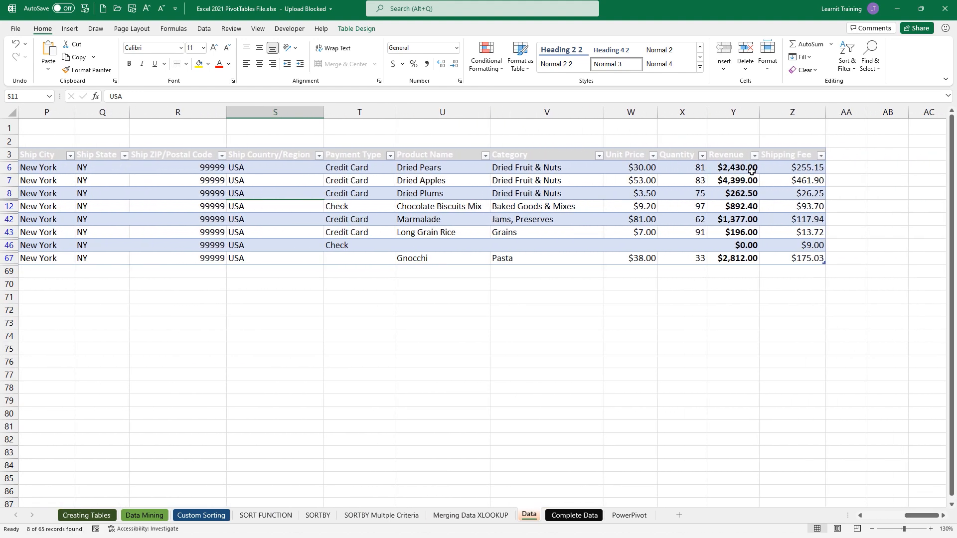
pyautogui.moveTo(749, 168); pyautogui.dragTo(739, 266)
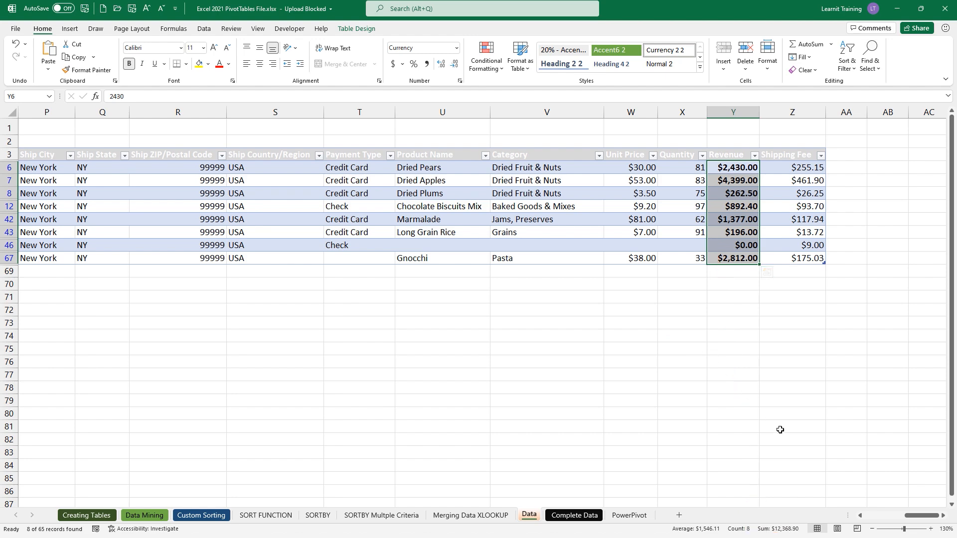
pyautogui.click(860, 515)
pyautogui.click(860, 515)
pyautogui.click(860, 515)
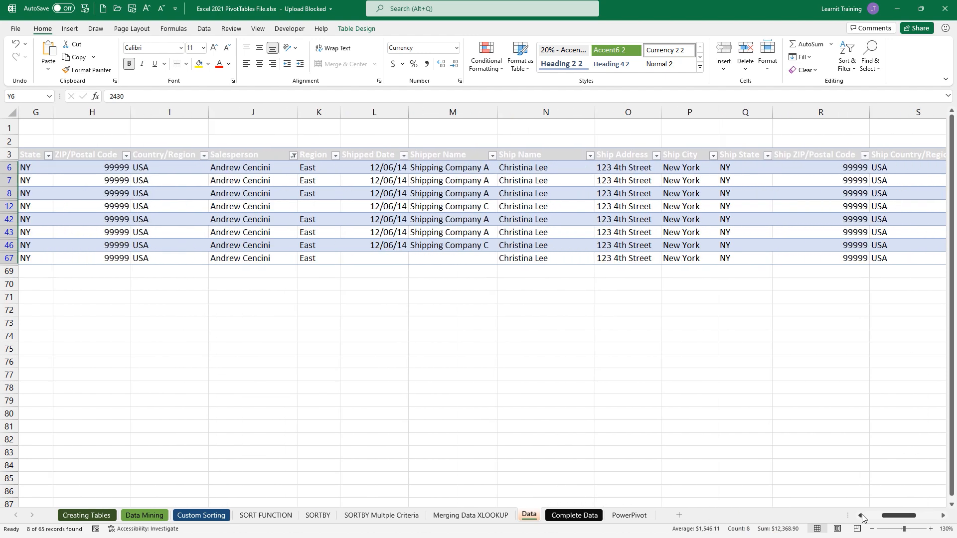
pyautogui.click(293, 156)
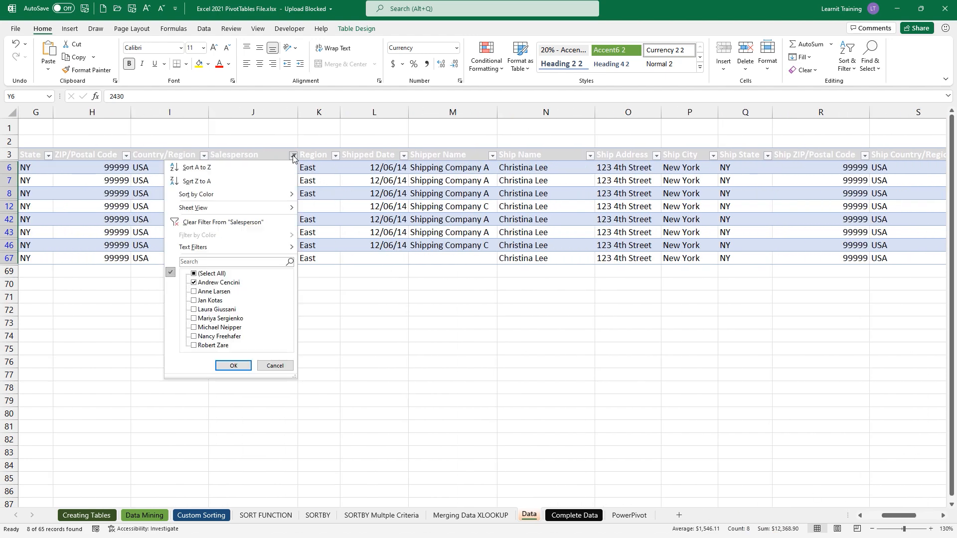
pyautogui.click(194, 283)
pyautogui.click(193, 292)
pyautogui.click(233, 366)
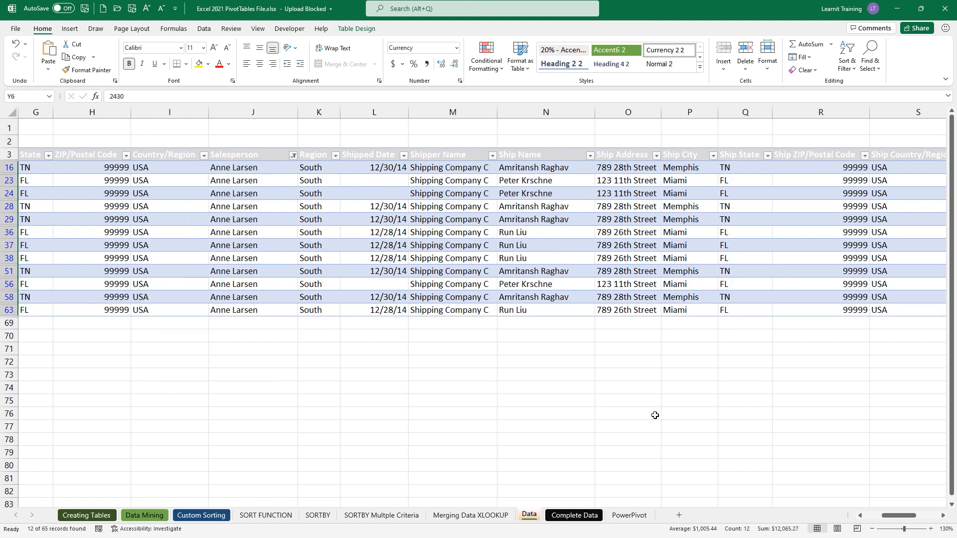
pyautogui.moveTo(896, 515); pyautogui.dragTo(942, 518)
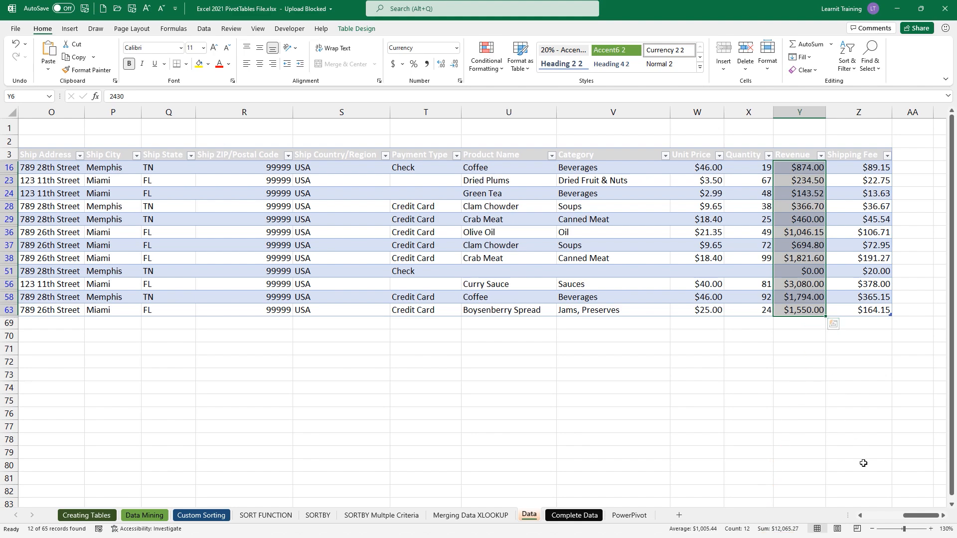
pyautogui.moveTo(908, 516); pyautogui.dragTo(863, 515)
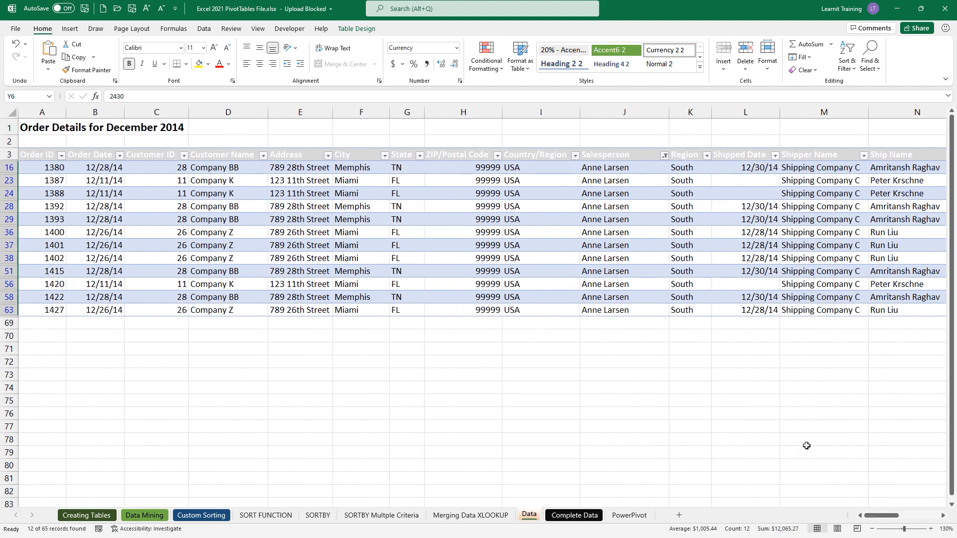
pyautogui.click(664, 158)
pyautogui.click(575, 225)
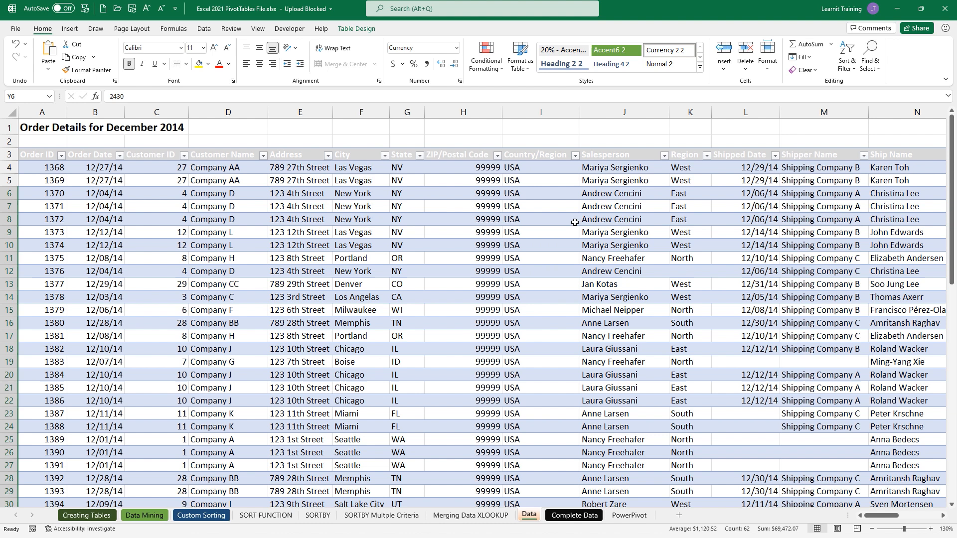
# - Select a cell inside the TDecSales table and show its Table Design settings
pyautogui.click(483, 250)
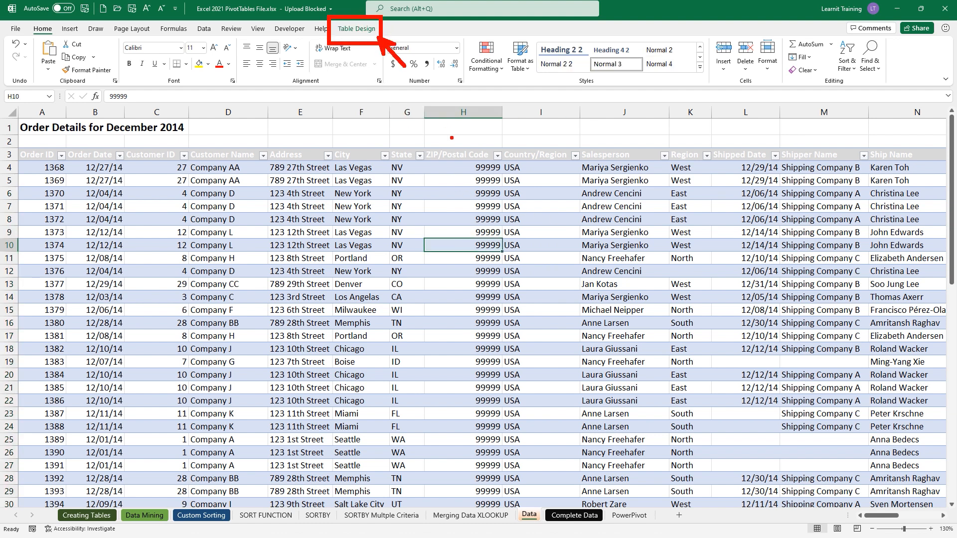
pyautogui.press('Escape')
pyautogui.click(370, 29)
pyautogui.hotkey('ctrl', '2')
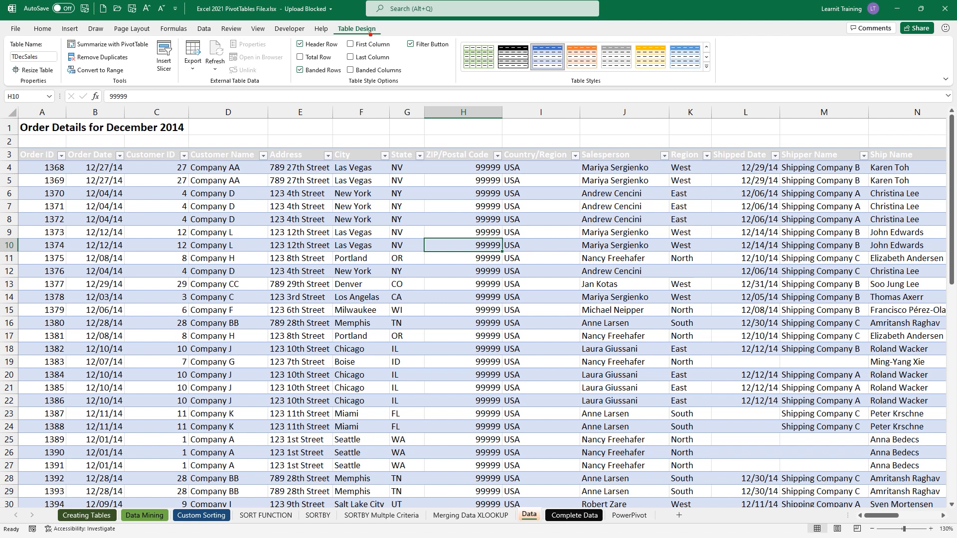
pyautogui.moveTo(371, 42); pyautogui.dragTo(371, 84)
# - Type the note 'Insert a pivotTable' and choose Summarize with PivotTable
pyautogui.moveTo(62, 31)
pyautogui.mouseDown()
pyautogui.moveTo(103, 55)
pyautogui.moveTo(155, 54)
pyautogui.mouseUp()
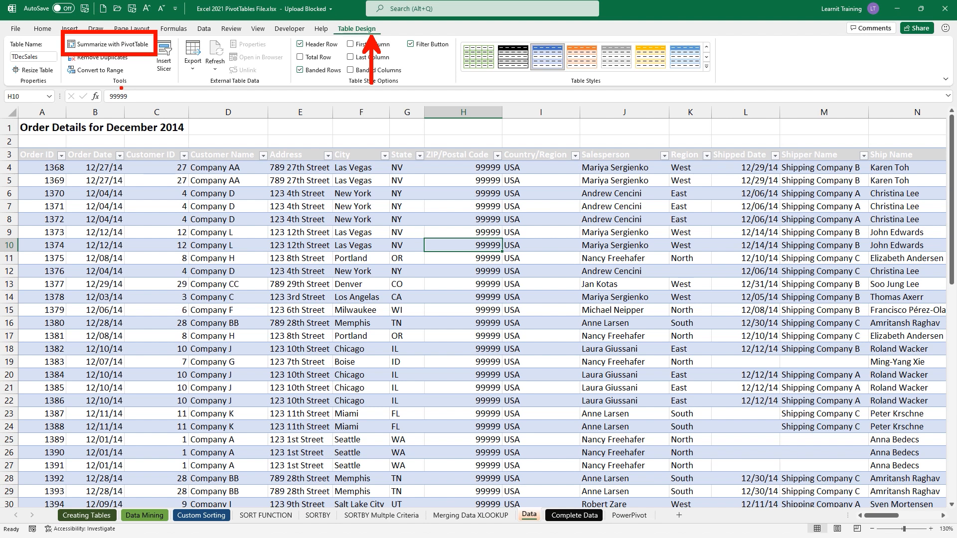
pyautogui.moveTo(121, 88); pyautogui.dragTo(121, 132)
pyautogui.press('Escape')
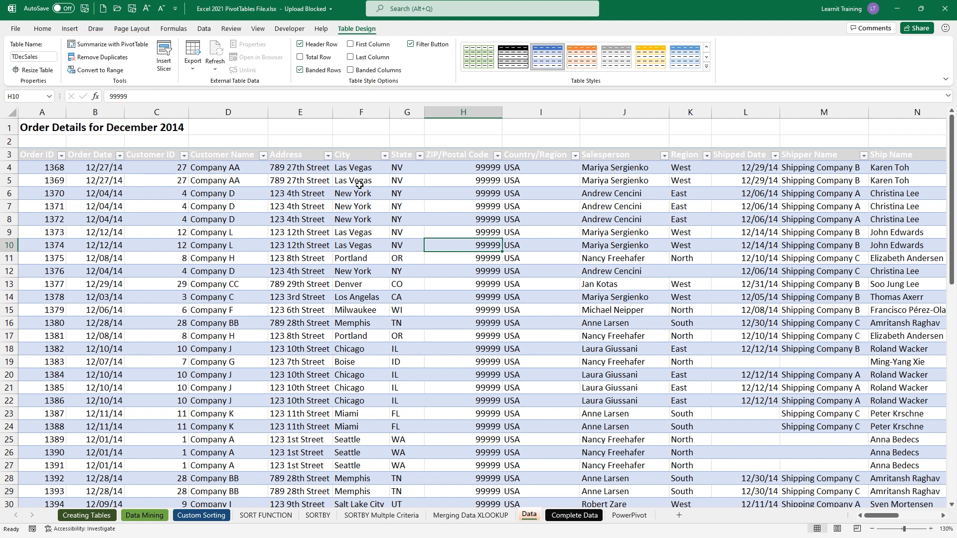
pyautogui.moveTo(397, 222)
pyautogui.mouseDown()
pyautogui.moveTo(471, 263)
pyautogui.moveTo(522, 276)
pyautogui.mouseUp()
pyautogui.moveTo(476, 240); pyautogui.dragTo(415, 197)
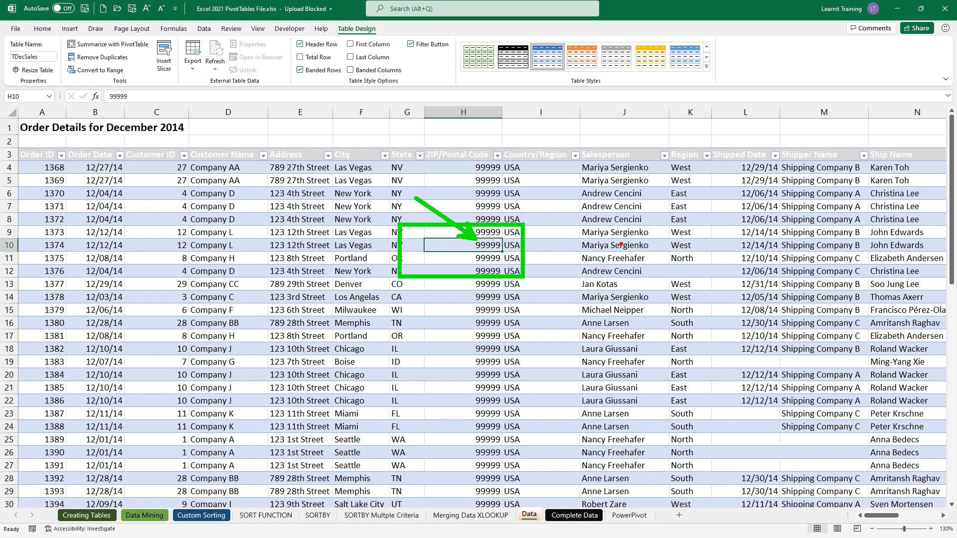
pyautogui.write('Insert a')
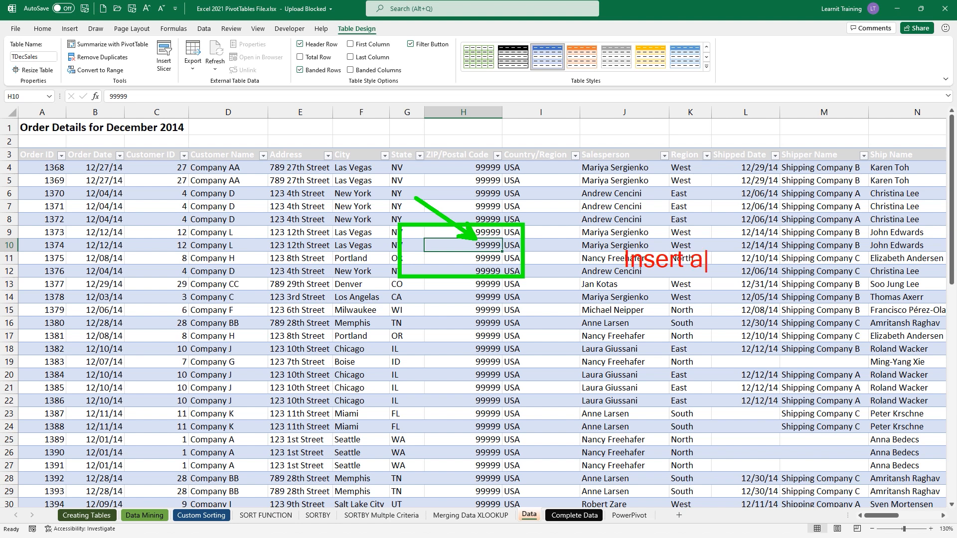
pyautogui.write(' pivotTabel')
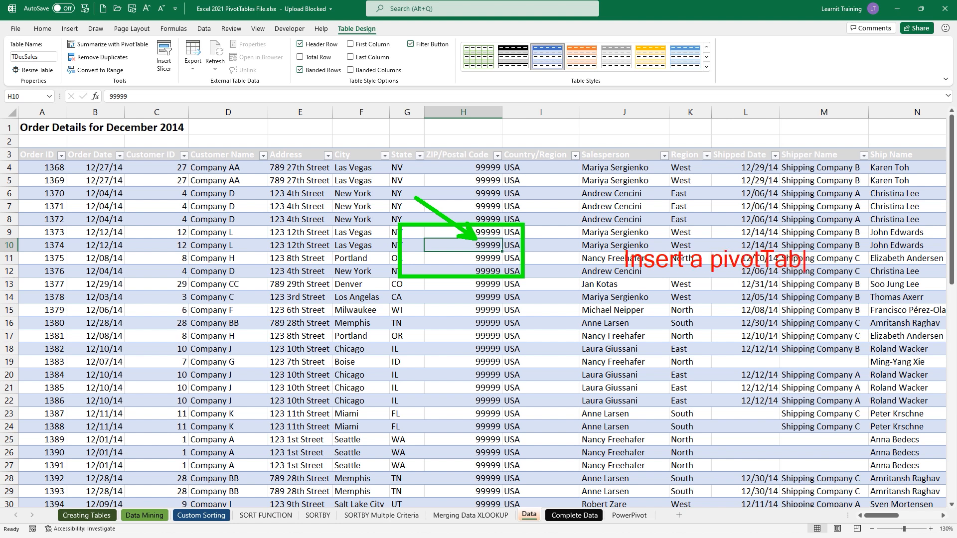
pyautogui.press('BackSpace')
pyautogui.press('BackSpace')
pyautogui.write('le')
pyautogui.press('Escape')
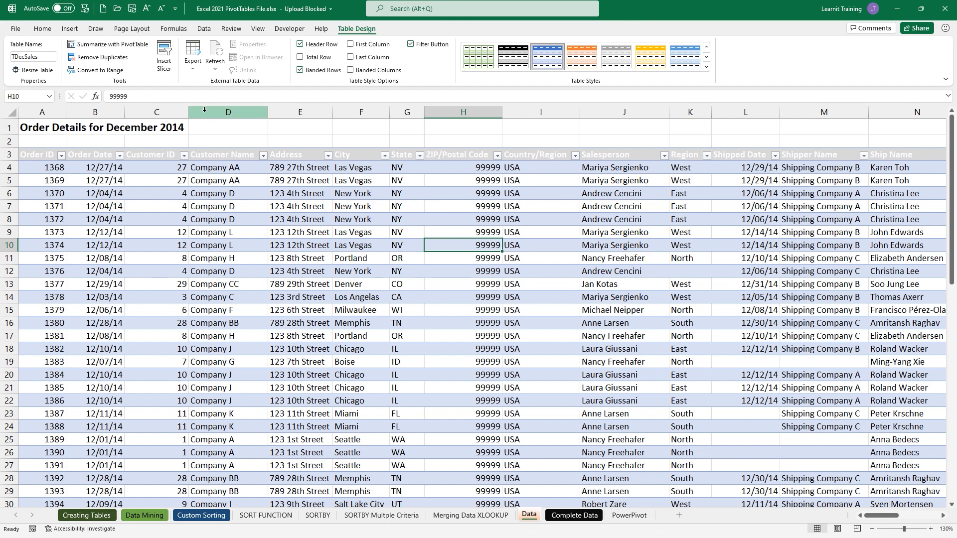
pyautogui.click(86, 48)
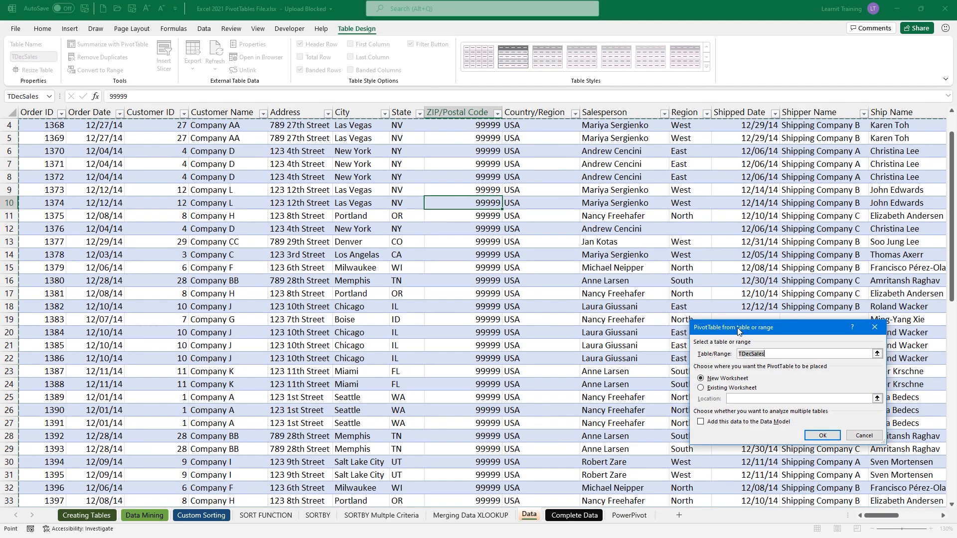
# - Keep TDecSales as the source with New Worksheet placement and create the PivotTable
pyautogui.moveTo(689, 309); pyautogui.dragTo(461, 225)
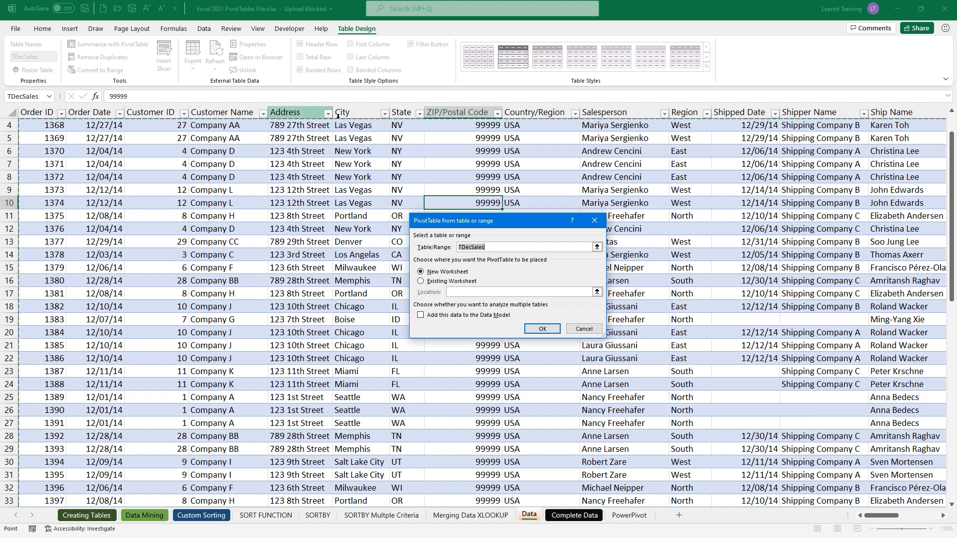
pyautogui.click(543, 328)
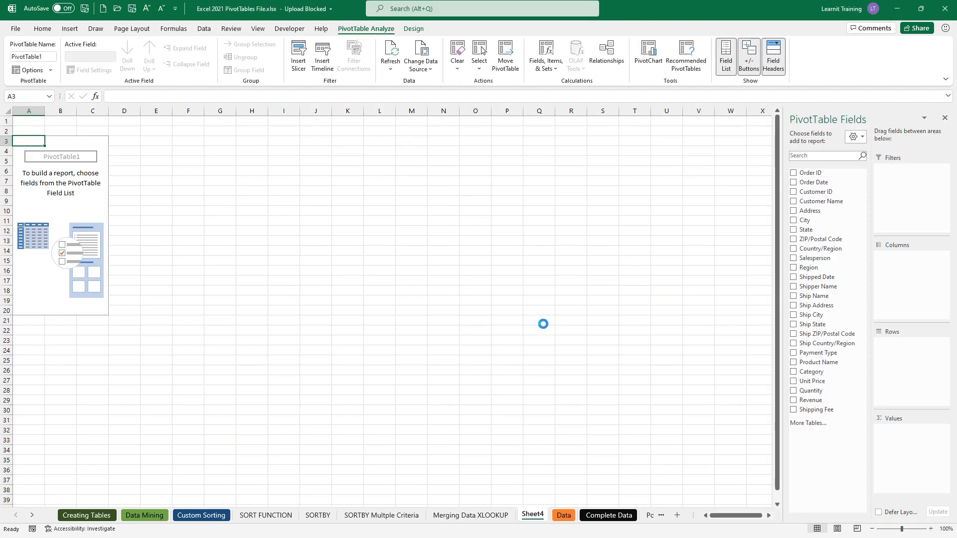
# - Set the field list layout to Fields Section and Areas Section Stacked, then reselect PivotTable1
pyautogui.click(855, 137)
pyautogui.click(864, 159)
pyautogui.click(189, 259)
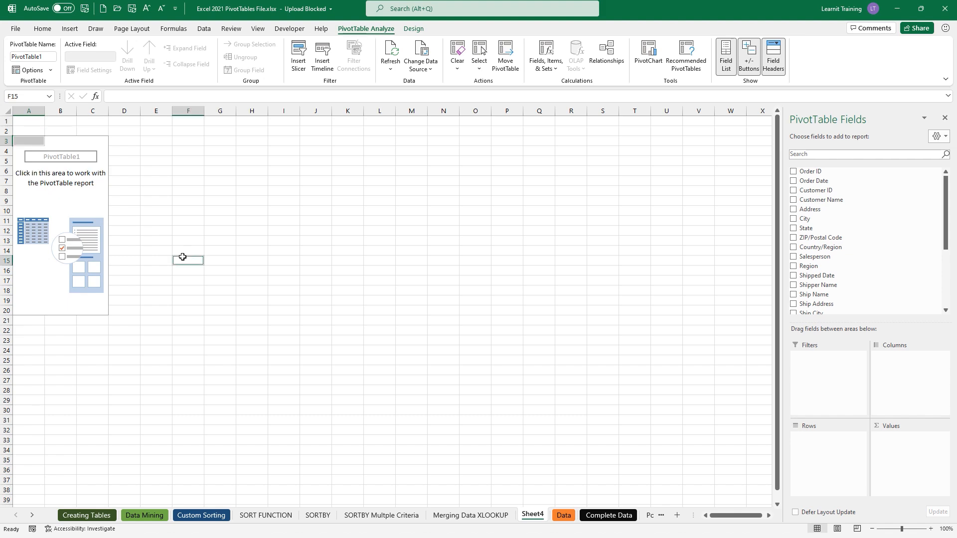
pyautogui.click(43, 145)
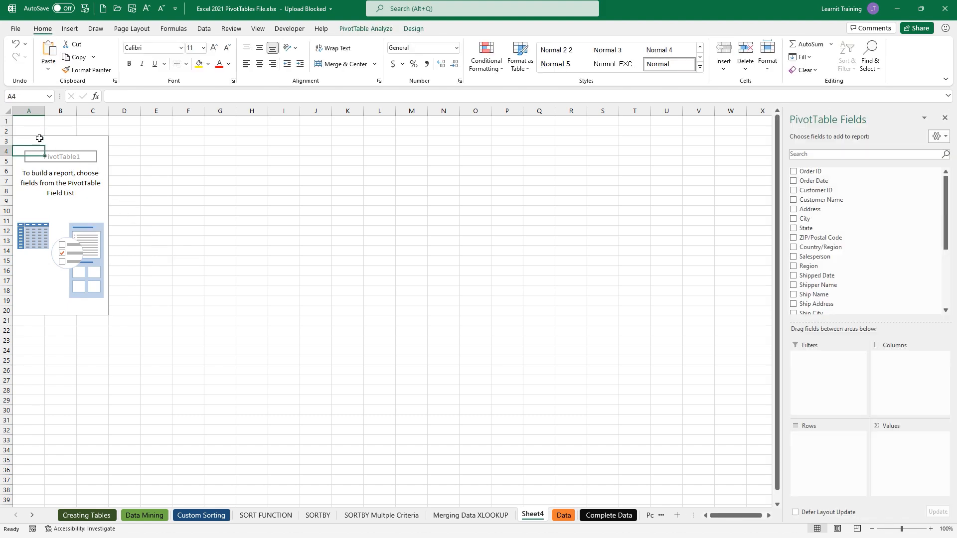
pyautogui.keyDown('ctrl'); pyautogui.scroll(3, 108, 192); pyautogui.keyUp('ctrl')
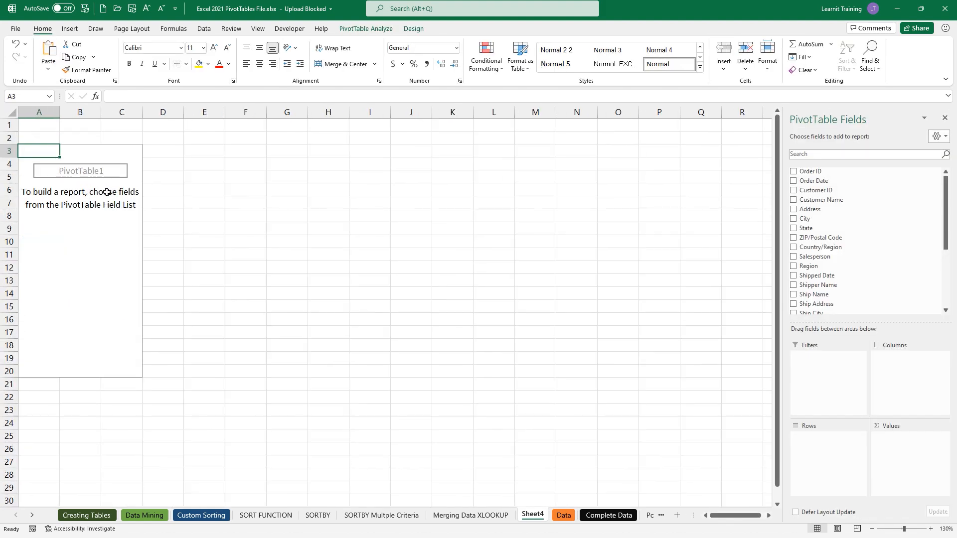
pyautogui.keyDown('ctrl'); pyautogui.scroll(3, 107, 192); pyautogui.keyUp('ctrl')
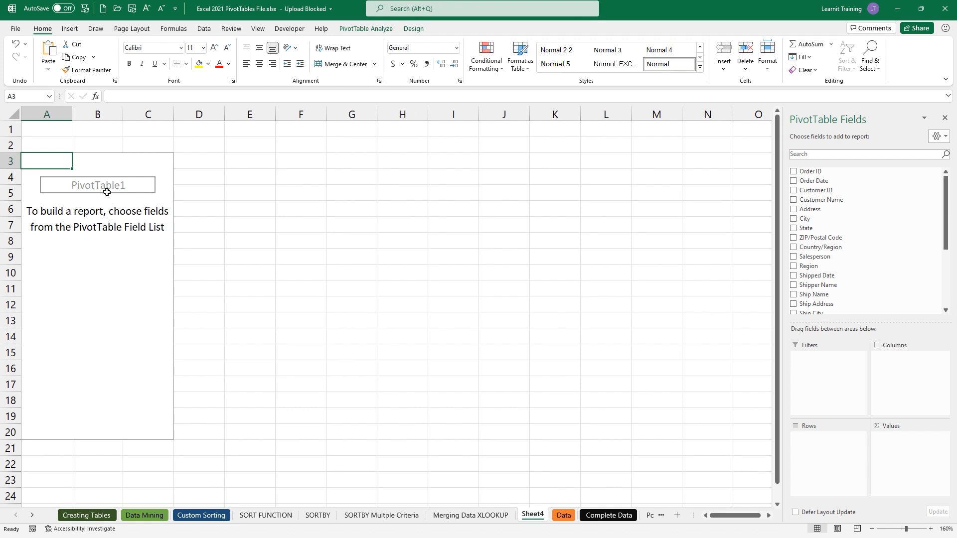
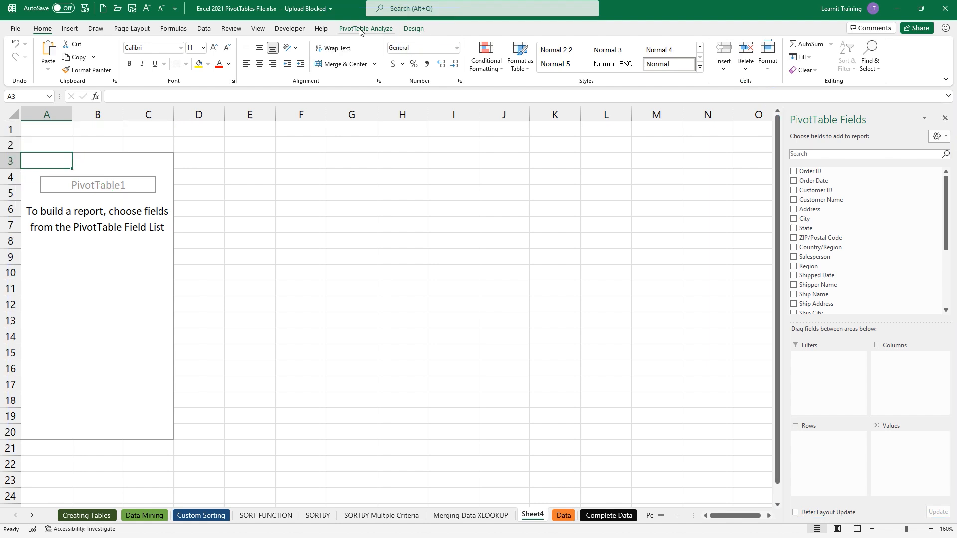
# - Replace PivotTable1 with 'Top Seller' in the PivotTable Name box on the PivotTable Analyze ribbon
pyautogui.click(361, 29)
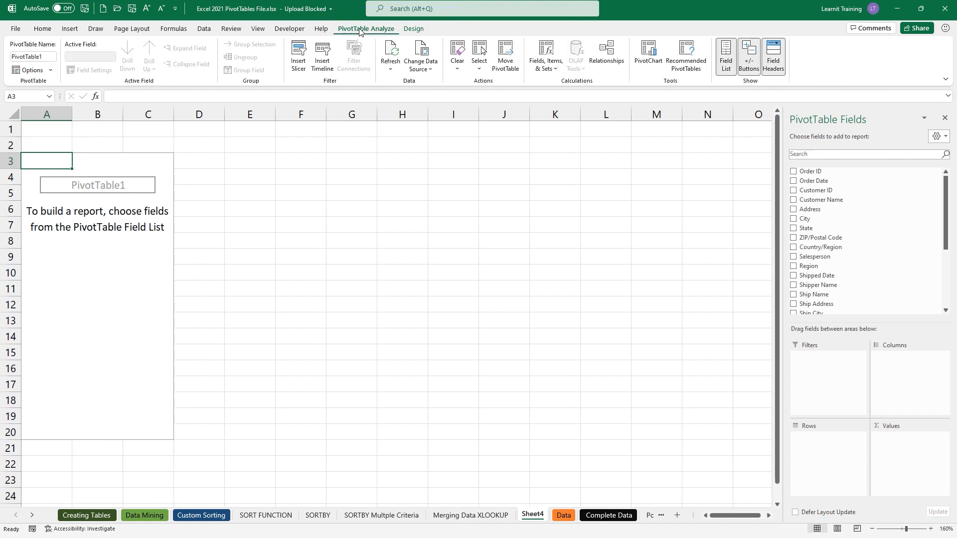
pyautogui.click(52, 56)
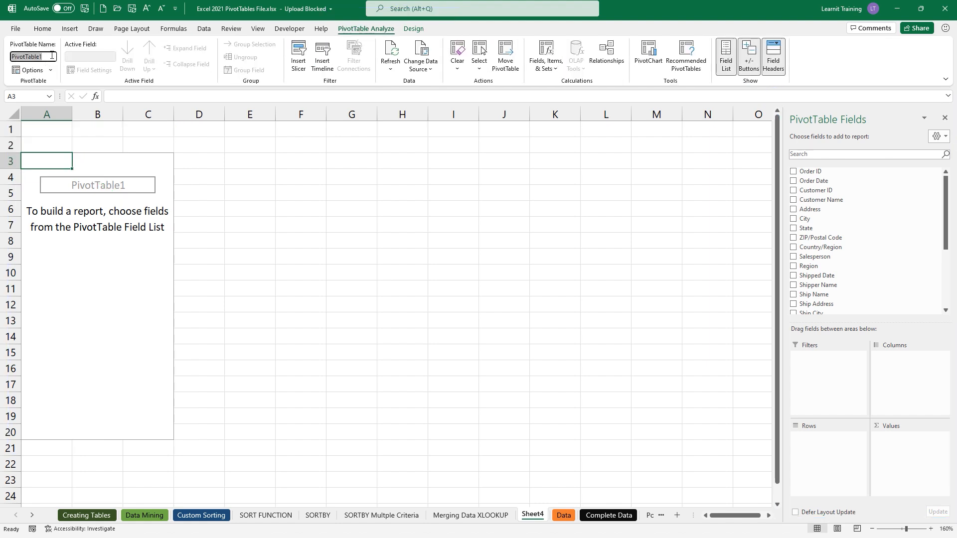
pyautogui.press('BackSpace')
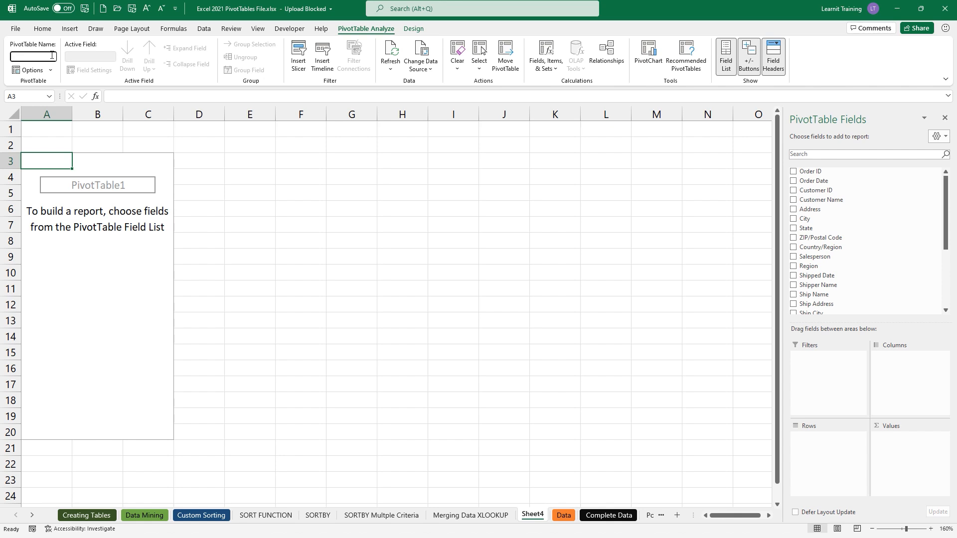
pyautogui.write('P')
pyautogui.press('BackSpace')
pyautogui.write('Top Seller')
pyautogui.press('Return')
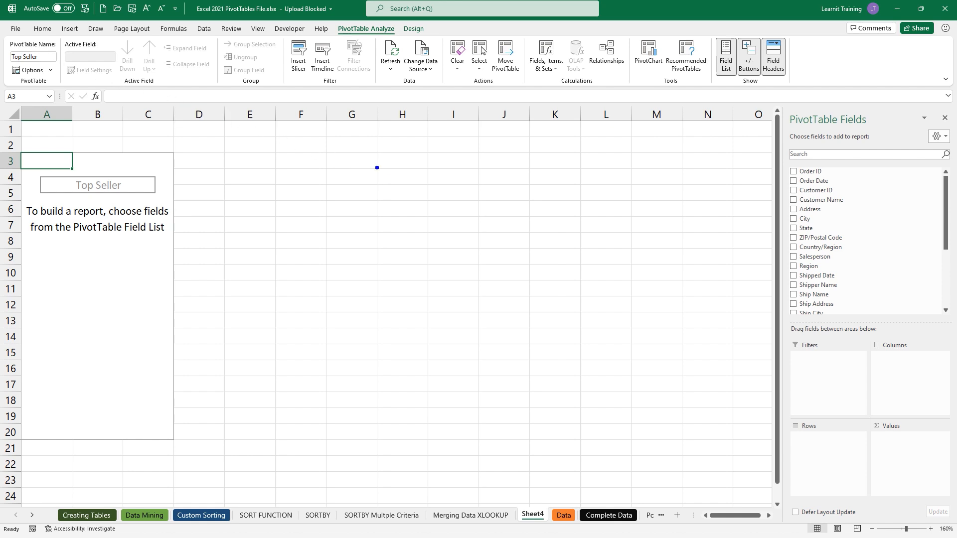
# - Rearrange the PivotTable Fields pane and bring up its gear menu of layout and sort options
pyautogui.moveTo(25, 58)
pyautogui.mouseDown()
pyautogui.moveTo(38, 44)
pyautogui.moveTo(33, 66)
pyautogui.moveTo(47, 64)
pyautogui.mouseUp()
pyautogui.moveTo(784, 102)
pyautogui.mouseDown()
pyautogui.moveTo(885, 365)
pyautogui.moveTo(940, 451)
pyautogui.moveTo(954, 524)
pyautogui.mouseUp()
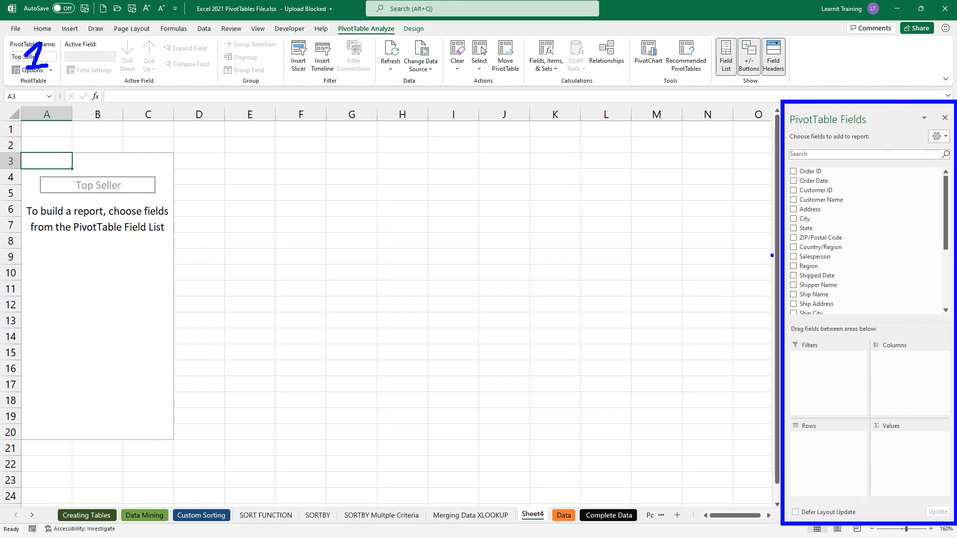
pyautogui.moveTo(780, 255); pyautogui.dragTo(703, 250)
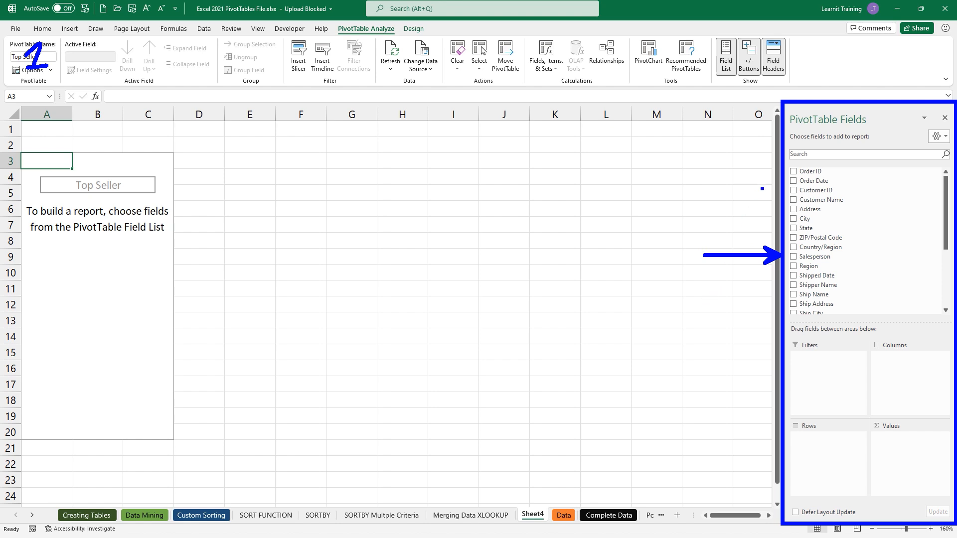
pyautogui.moveTo(785, 171); pyautogui.dragTo(784, 312)
pyautogui.moveTo(886, 301); pyautogui.dragTo(891, 180)
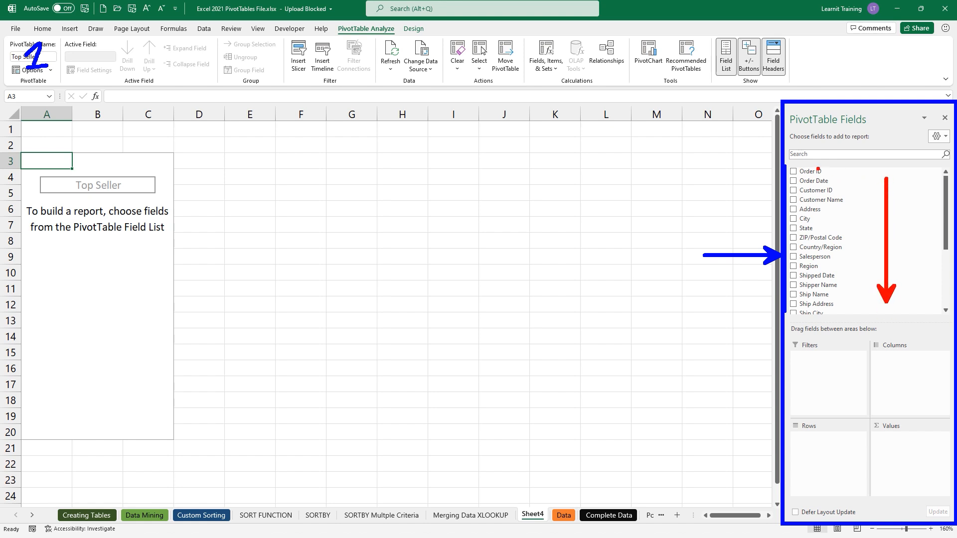
pyautogui.moveTo(786, 170); pyautogui.dragTo(755, 170)
pyautogui.write('t')
pyautogui.write('A-Z')
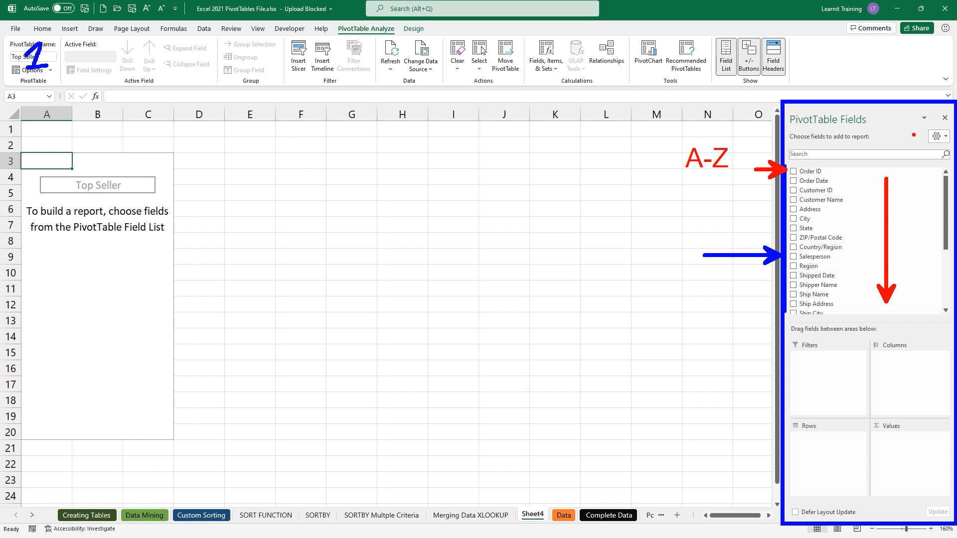
pyautogui.moveTo(904, 117); pyautogui.dragTo(953, 148)
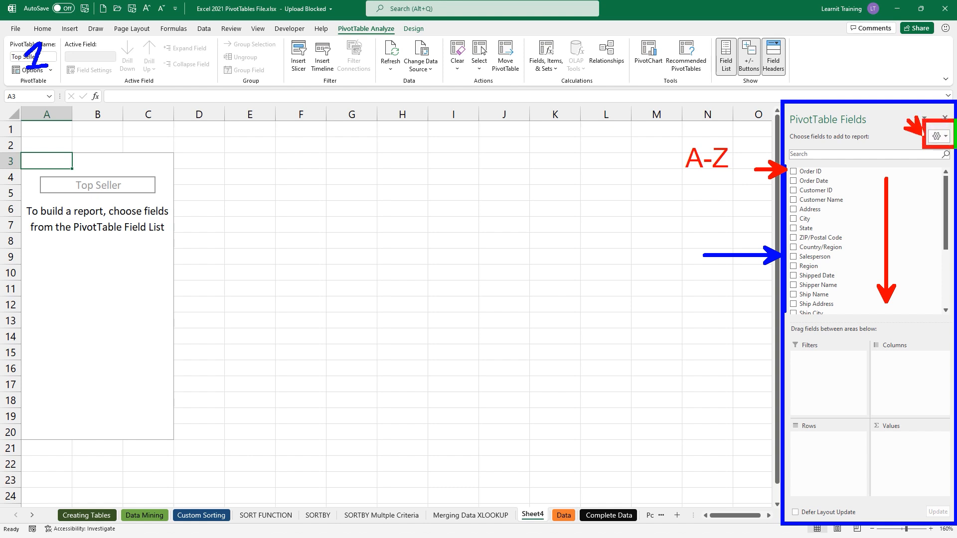
pyautogui.press('Escape')
pyautogui.click(937, 136)
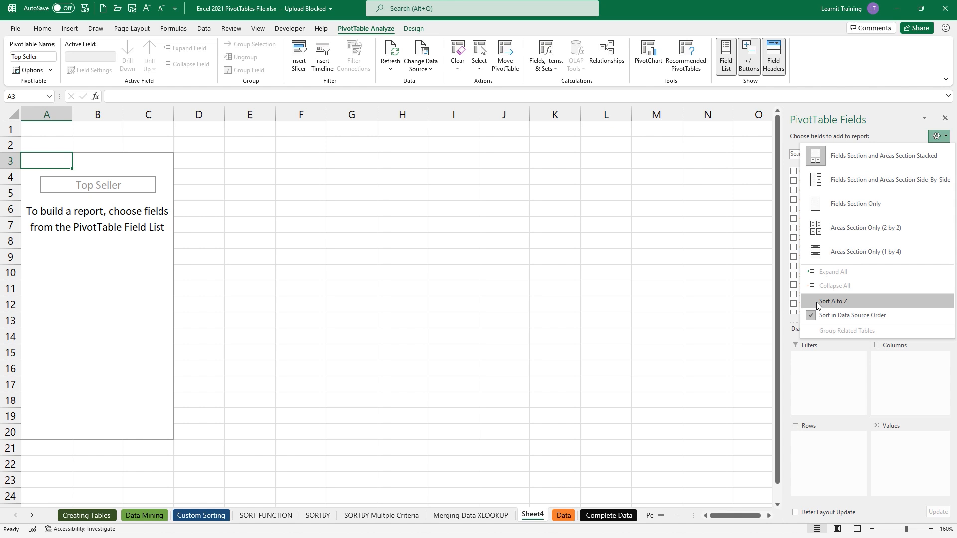
# - Sort the field list A to Z and use the Fields and Areas Side-By-Side layout
pyautogui.click(832, 302)
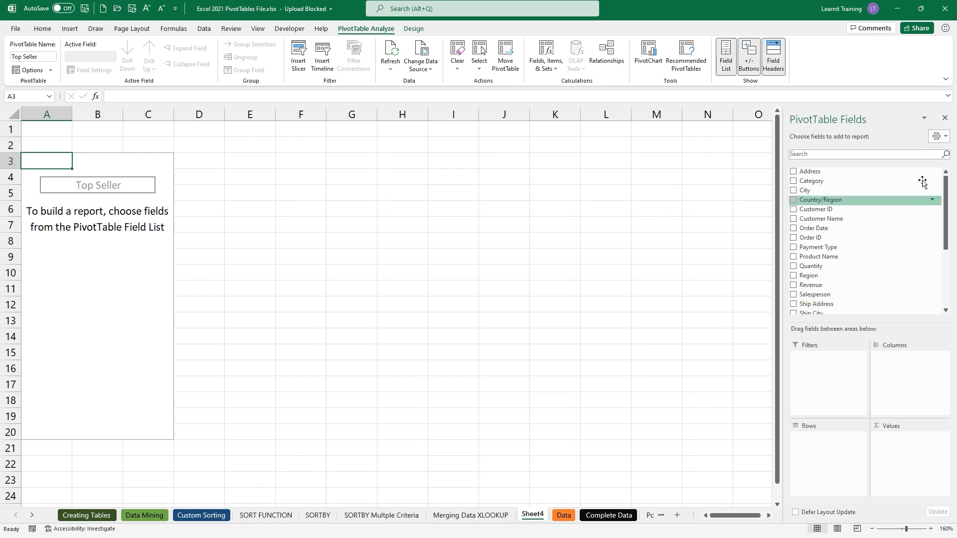
pyautogui.click(946, 139)
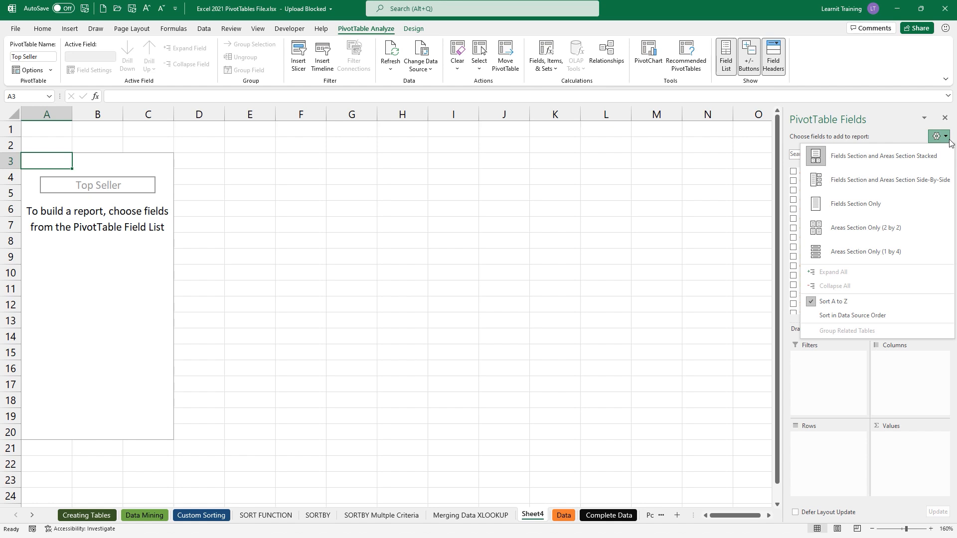
pyautogui.click(918, 186)
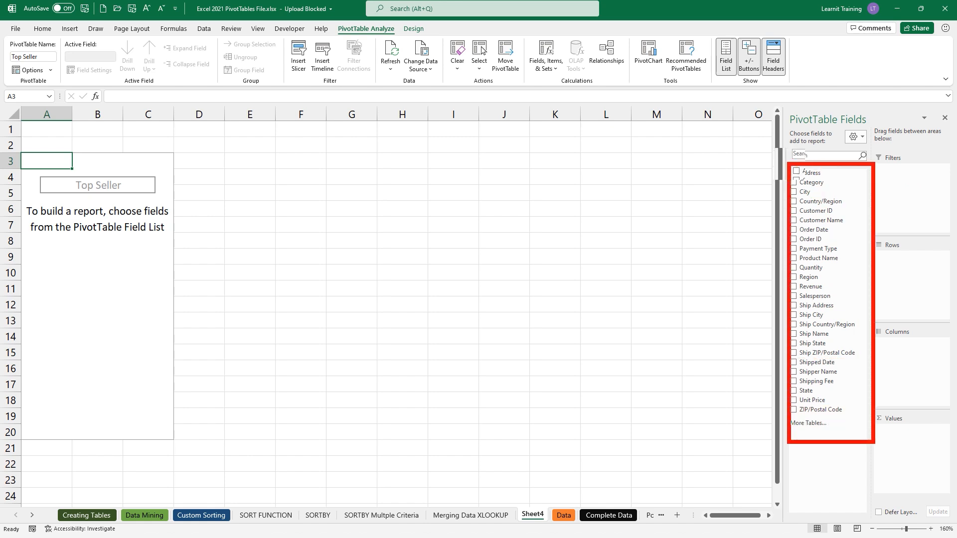
pyautogui.moveTo(917, 187); pyautogui.dragTo(914, 202)
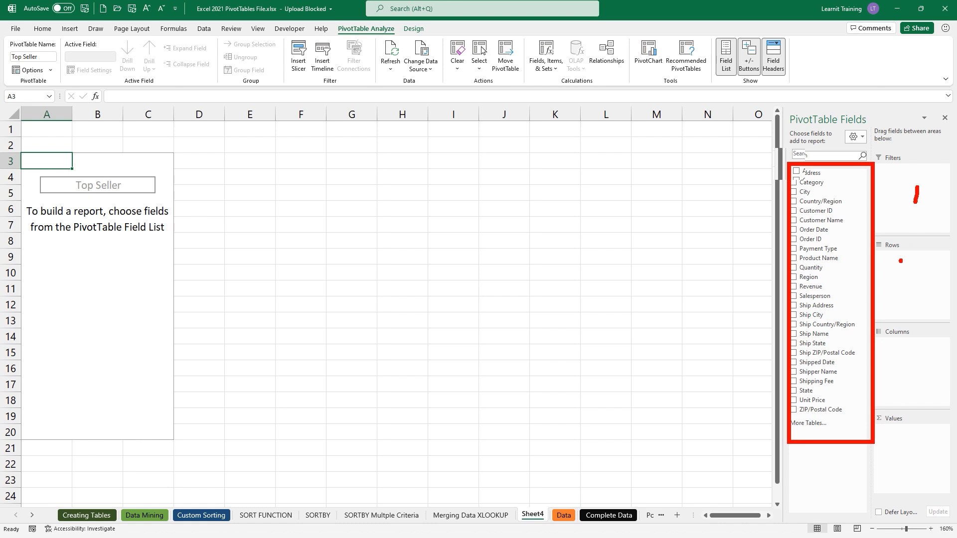
pyautogui.moveTo(900, 261)
pyautogui.mouseDown()
pyautogui.moveTo(899, 276)
pyautogui.moveTo(909, 275)
pyautogui.mouseUp()
pyautogui.moveTo(904, 356); pyautogui.dragTo(903, 371)
pyautogui.moveTo(902, 436); pyautogui.dragTo(905, 439)
pyautogui.press('Escape')
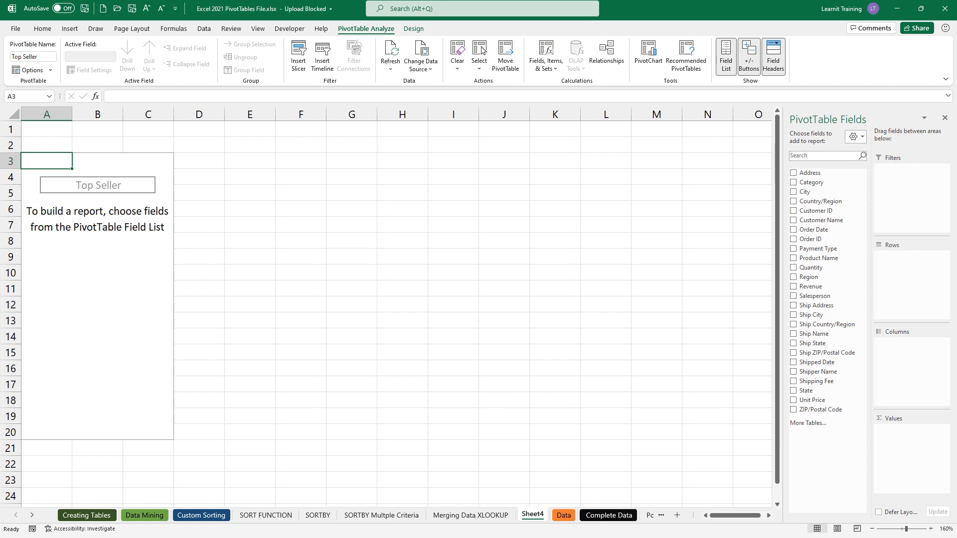
pyautogui.write('t')
pyautogui.write('1. named the')
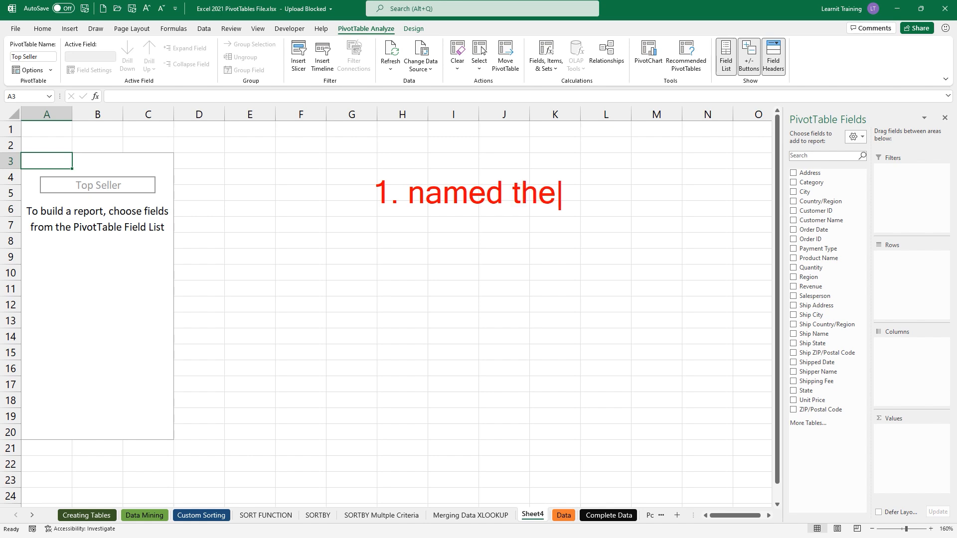
pyautogui.write(' report')
pyautogui.press('Escape')
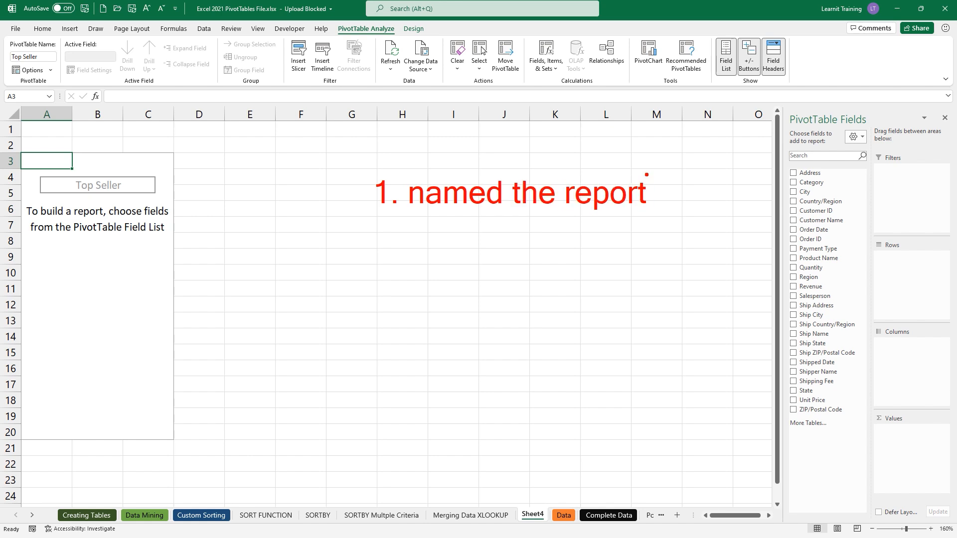
pyautogui.moveTo(59, 195)
pyautogui.mouseDown()
pyautogui.moveTo(130, 195)
pyautogui.moveTo(51, 78)
pyautogui.moveTo(366, 186)
pyautogui.mouseUp()
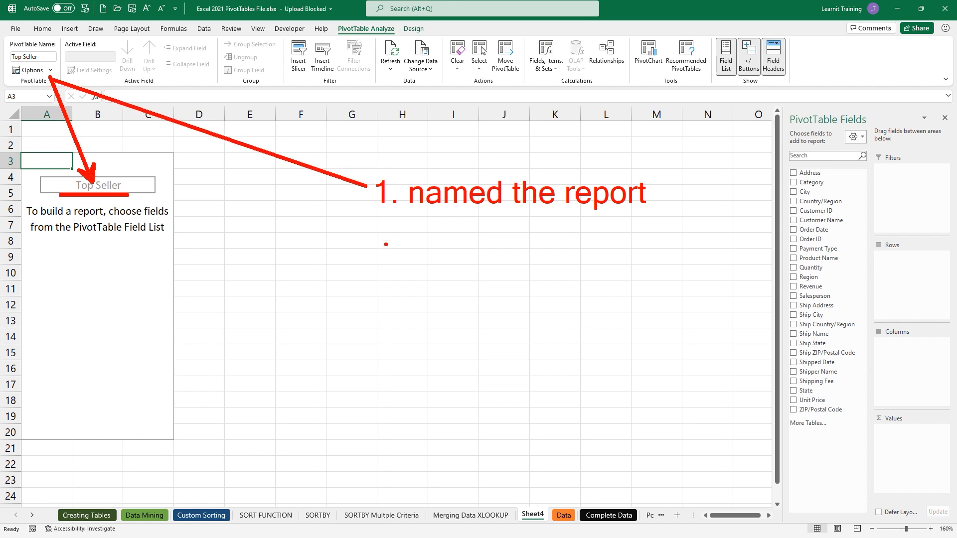
pyautogui.write('t ')
pyautogui.write('2. ')
pyautogui.write('Field list ')
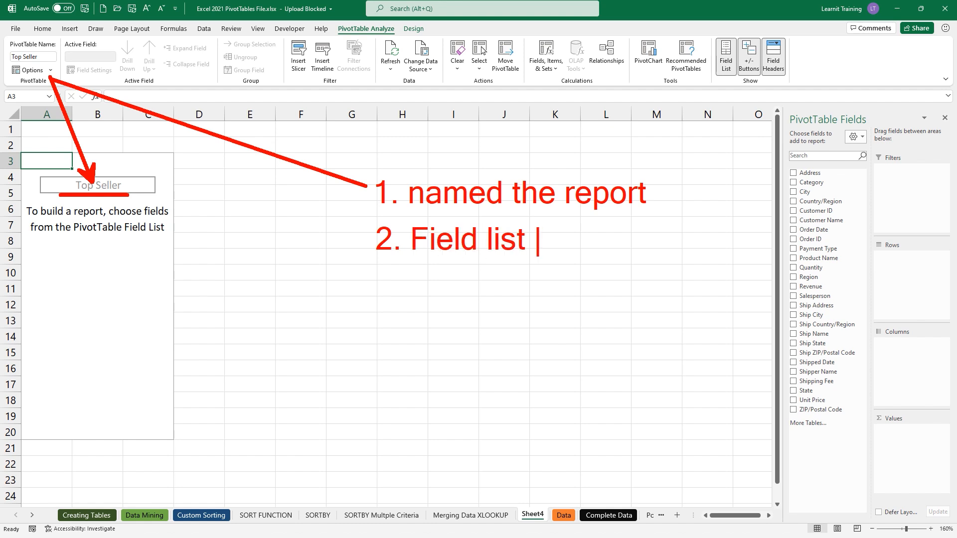
pyautogui.write('( A-Z')
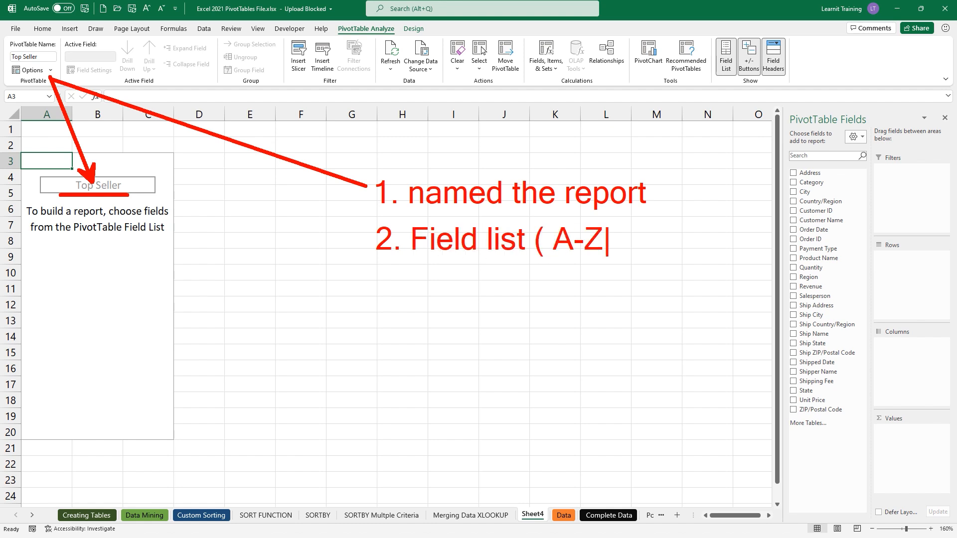
pyautogui.write(')')
pyautogui.moveTo(614, 221)
pyautogui.mouseDown()
pyautogui.moveTo(787, 155)
pyautogui.moveTo(874, 145)
pyautogui.mouseUp()
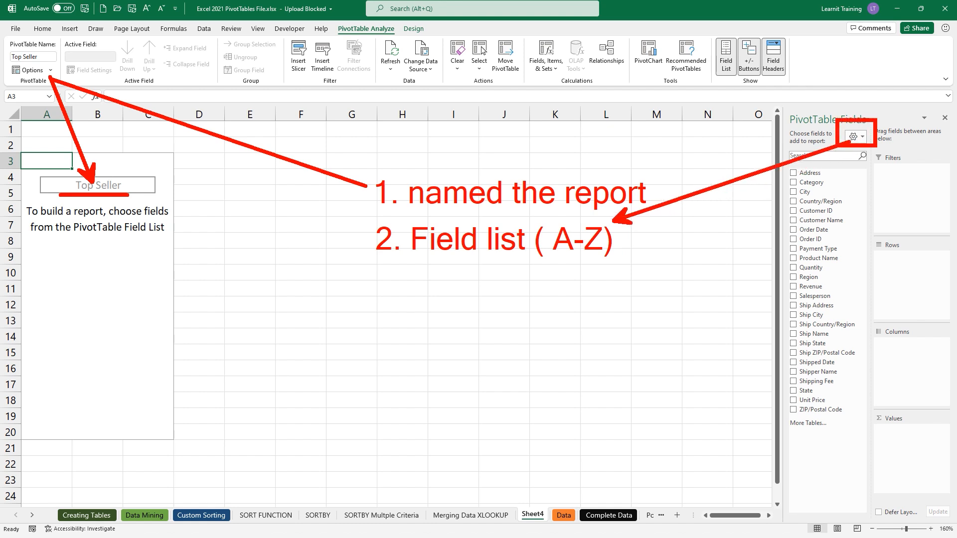
pyautogui.write('t')
pyautogui.write('3.')
pyautogui.write(' Field ')
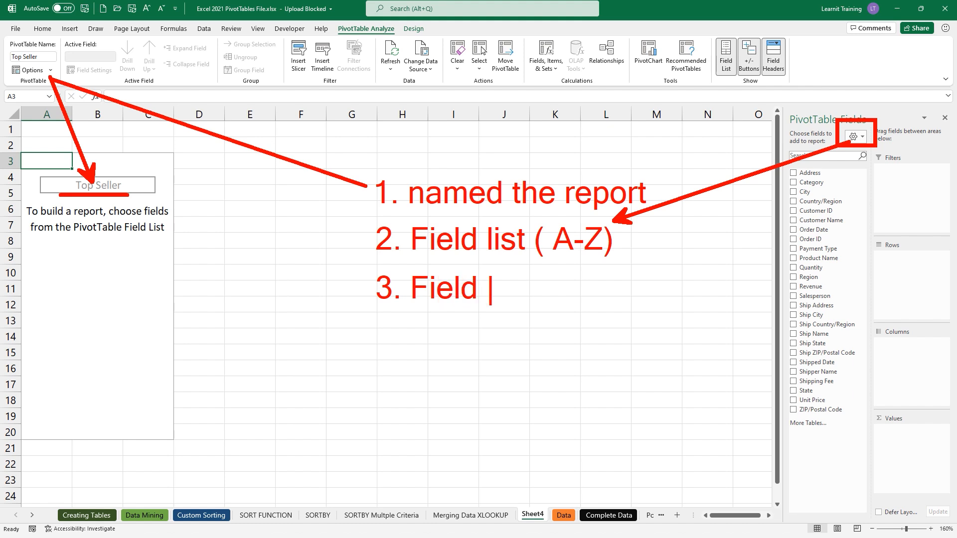
pyautogui.write('list Side by side')
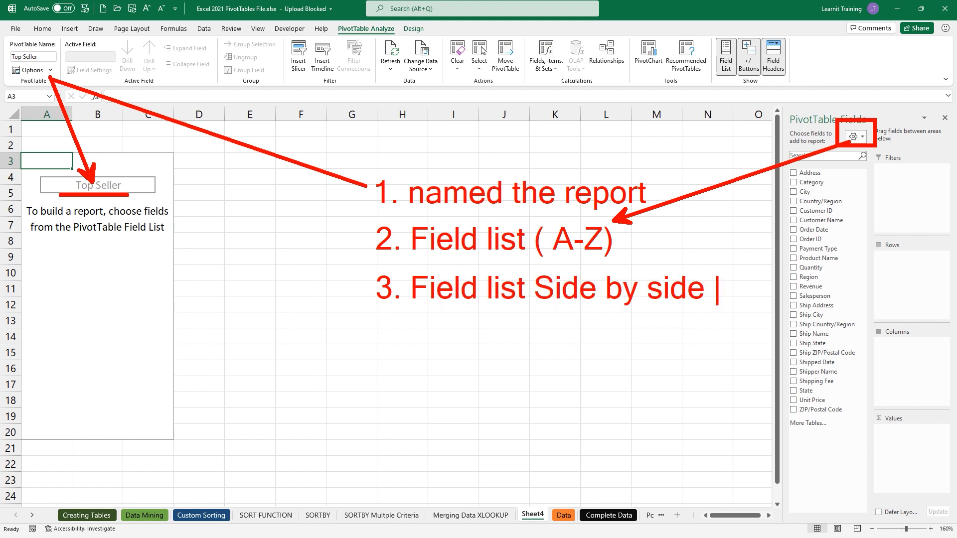
pyautogui.moveTo(713, 269)
pyautogui.mouseDown()
pyautogui.moveTo(849, 192)
pyautogui.moveTo(861, 145)
pyautogui.moveTo(853, 141)
pyautogui.mouseUp()
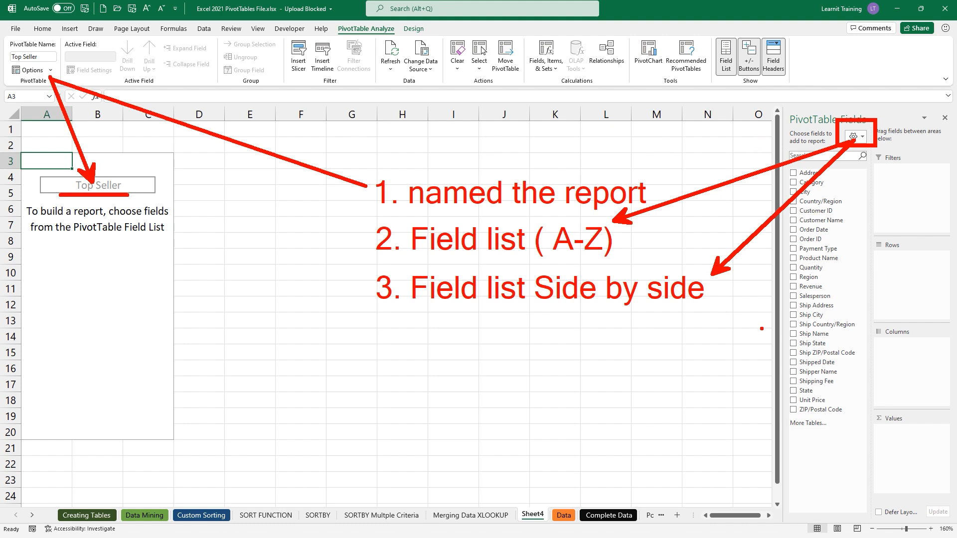
pyautogui.moveTo(756, 389); pyautogui.dragTo(757, 118)
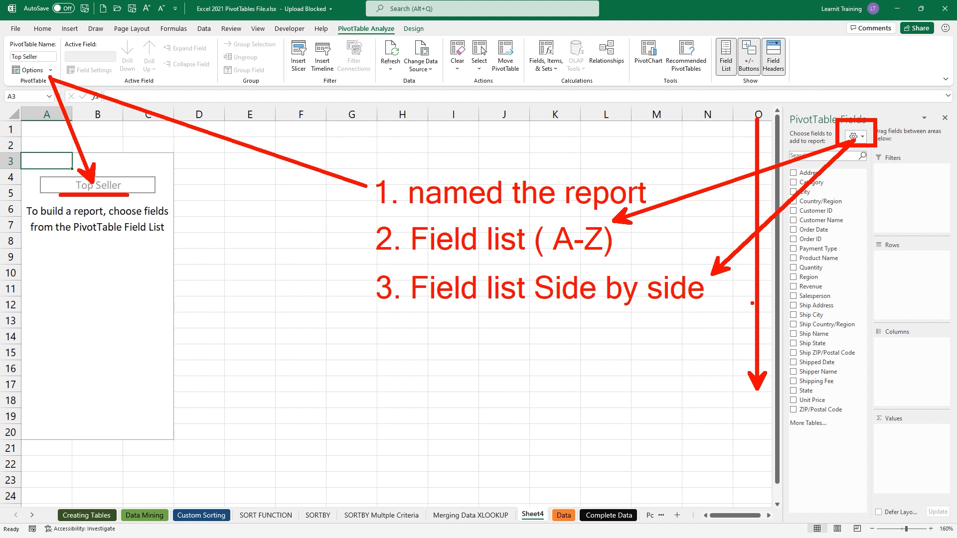
pyautogui.press('Escape')
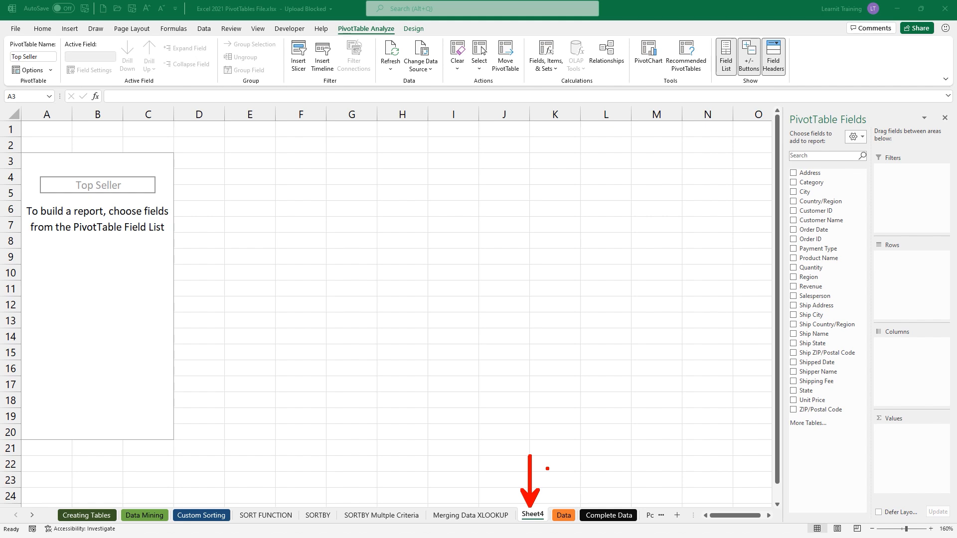
# - Rename Sheet4 to PT1 and reselect the PivotTable so its field list shows
pyautogui.doubleClick(532, 515)
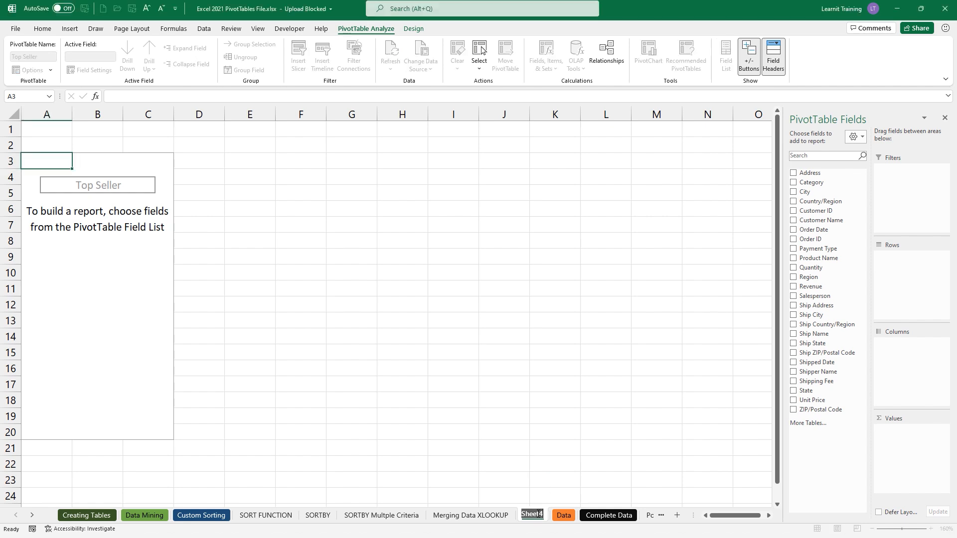
pyautogui.write('PT')
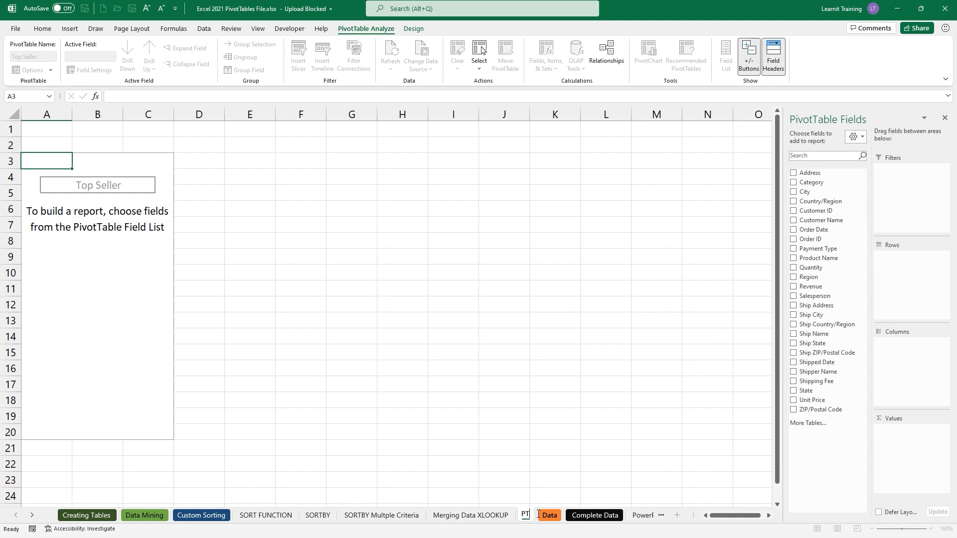
pyautogui.write('1')
pyautogui.press('Return')
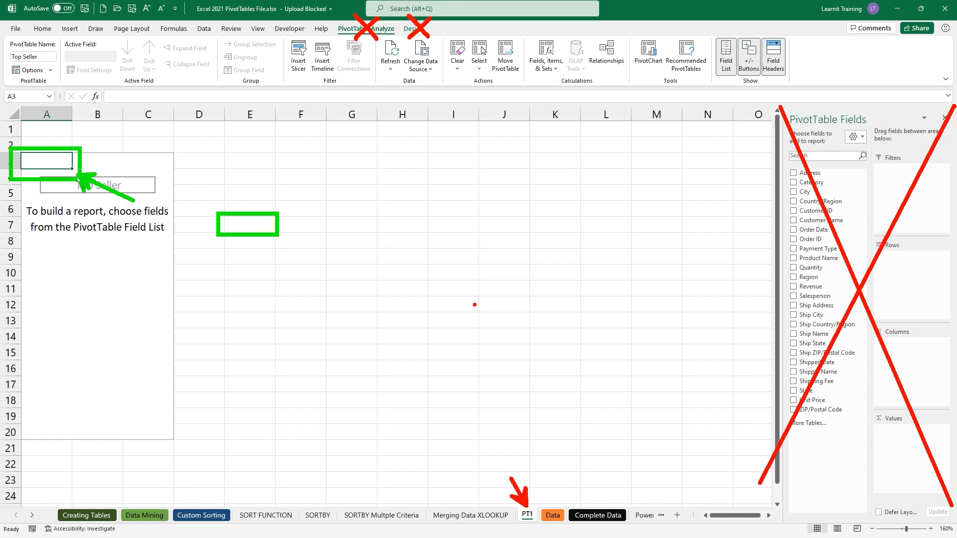
pyautogui.click(494, 271)
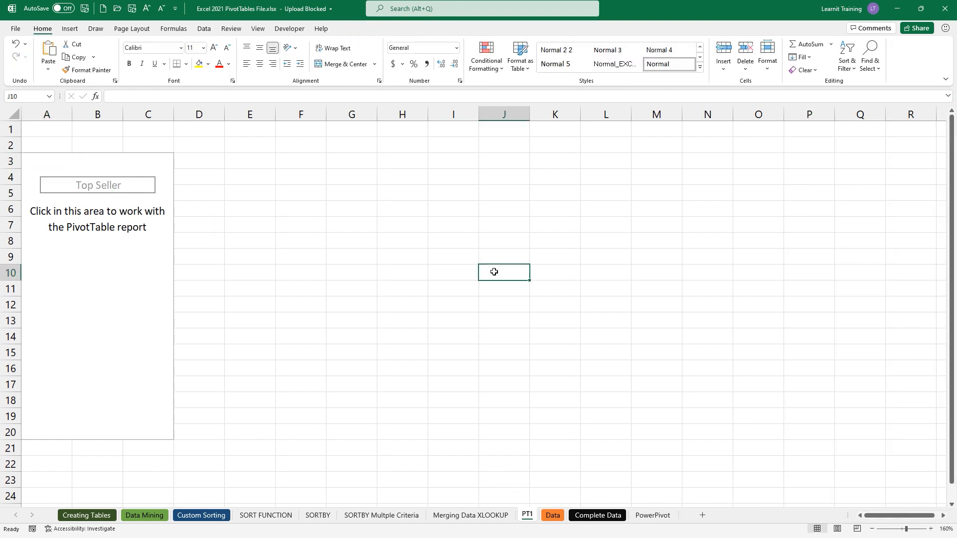
pyautogui.click(46, 164)
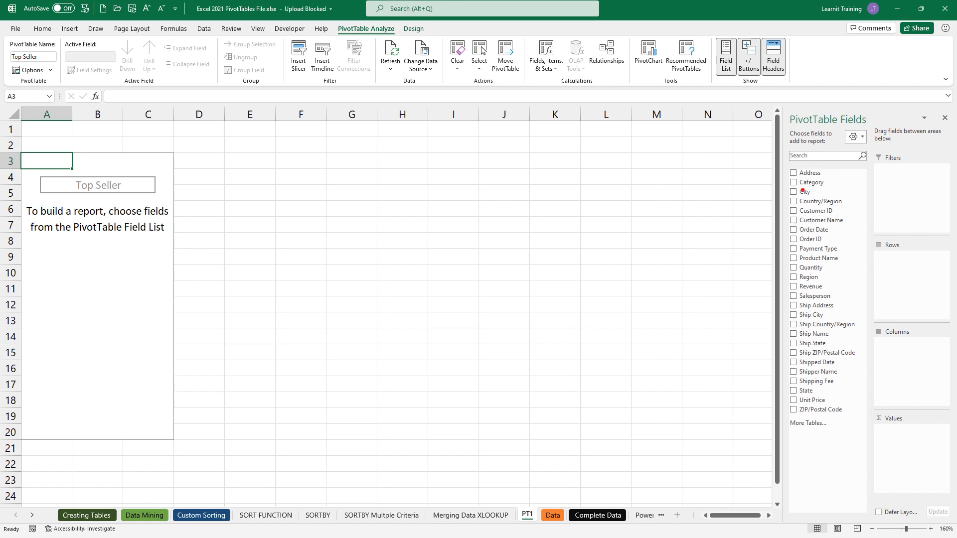
pyautogui.moveTo(781, 105)
pyautogui.mouseDown()
pyautogui.moveTo(843, 289)
pyautogui.moveTo(871, 520)
pyautogui.mouseUp()
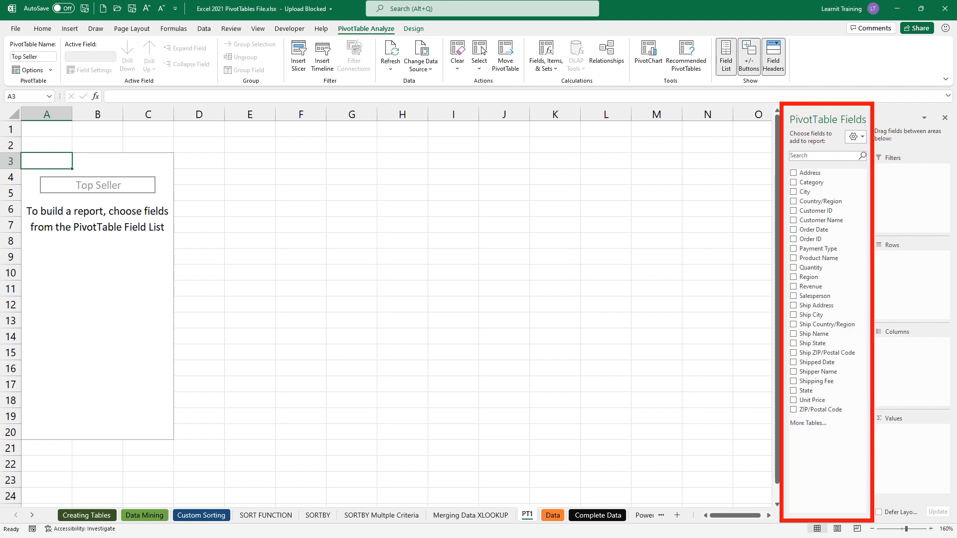
pyautogui.moveTo(779, 297); pyautogui.dragTo(726, 262)
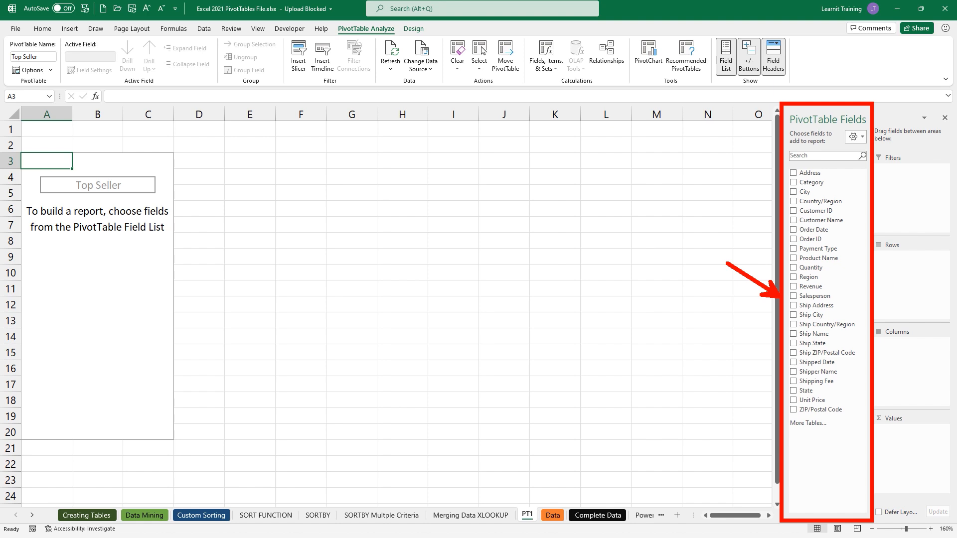
pyautogui.moveTo(550, 508); pyautogui.dragTo(550, 460)
pyautogui.write('t')
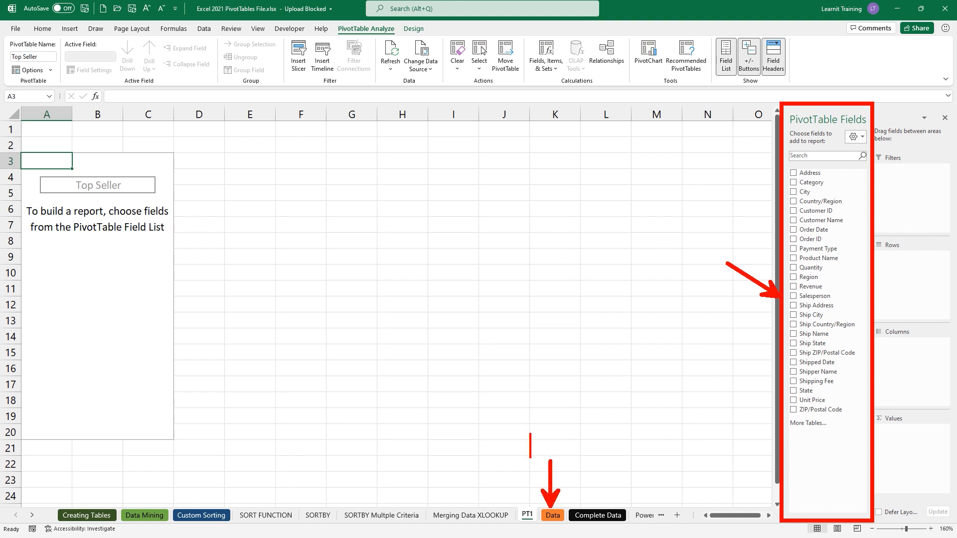
pyautogui.write('Source data')
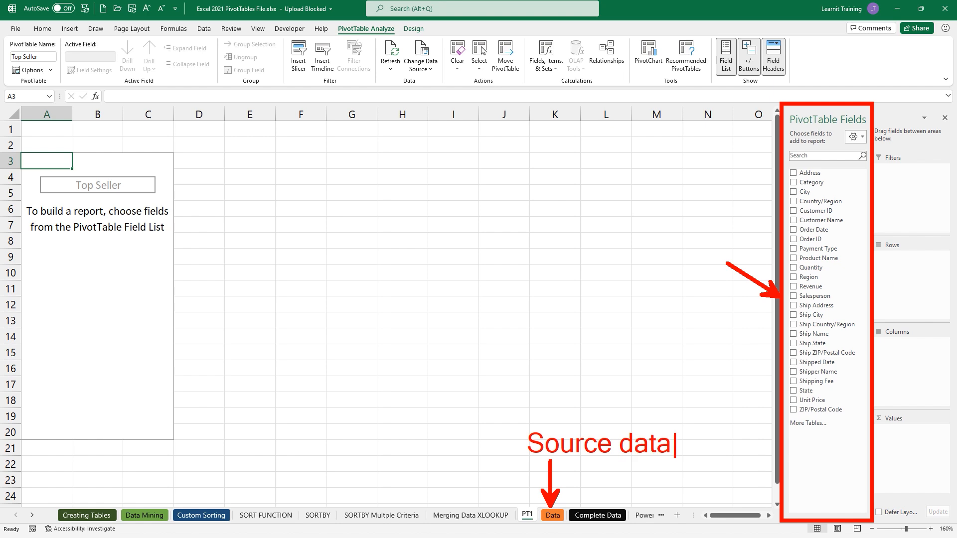
pyautogui.press('Escape')
pyautogui.moveTo(671, 427); pyautogui.dragTo(726, 262)
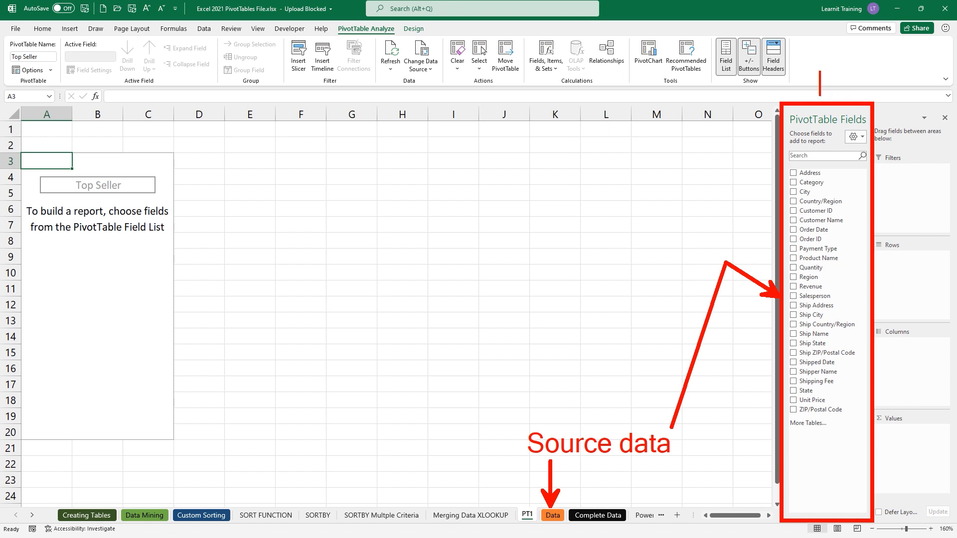
pyautogui.write('Fielf')
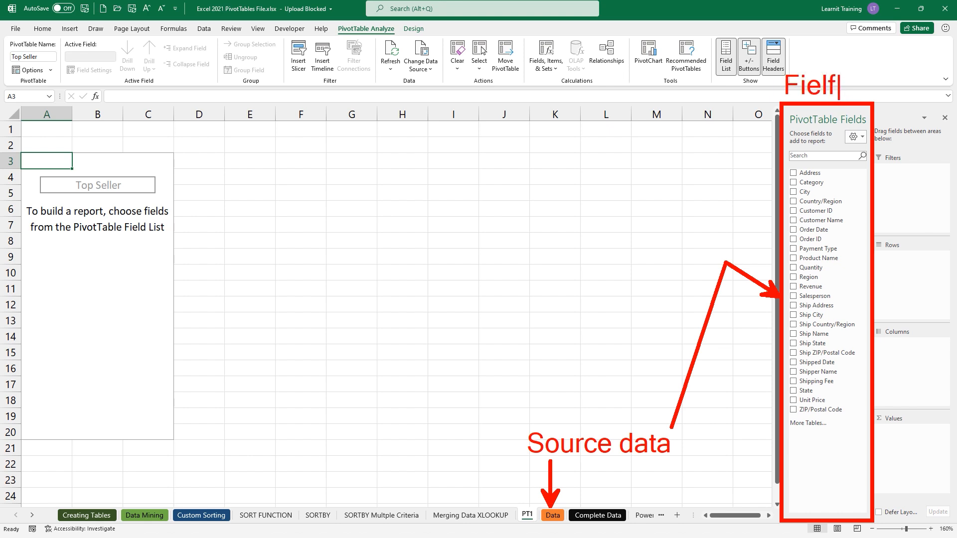
pyautogui.press('BackSpace')
pyautogui.write('ds')
pyautogui.moveTo(846, 197); pyautogui.dragTo(899, 183)
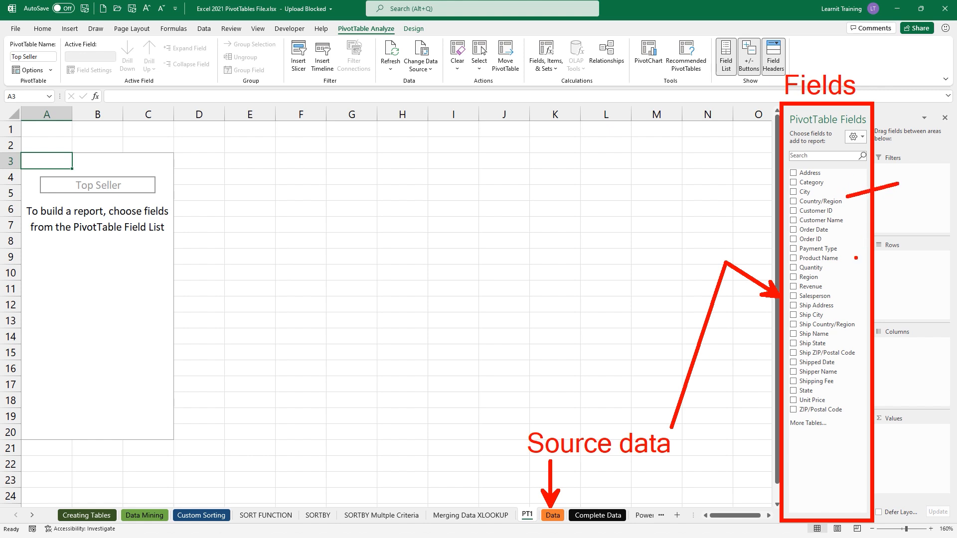
pyautogui.moveTo(853, 264); pyautogui.dragTo(892, 290)
pyautogui.moveTo(856, 379); pyautogui.dragTo(885, 360)
pyautogui.moveTo(846, 455); pyautogui.dragTo(885, 435)
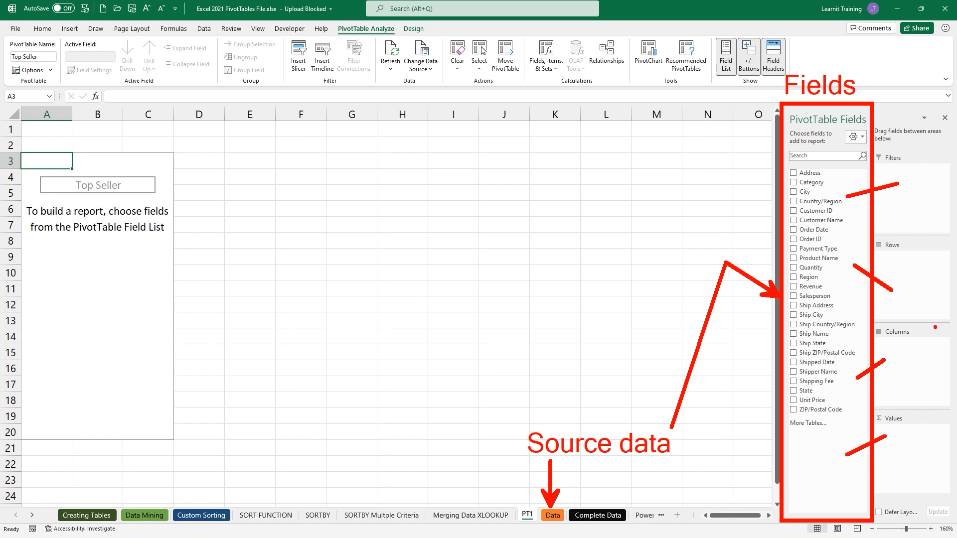
pyautogui.moveTo(920, 182); pyautogui.dragTo(921, 195)
pyautogui.moveTo(909, 278)
pyautogui.mouseDown()
pyautogui.moveTo(922, 276)
pyautogui.moveTo(917, 293)
pyautogui.moveTo(930, 288)
pyautogui.mouseUp()
pyautogui.moveTo(927, 358); pyautogui.dragTo(924, 377)
pyautogui.moveTo(926, 442); pyautogui.dragTo(932, 462)
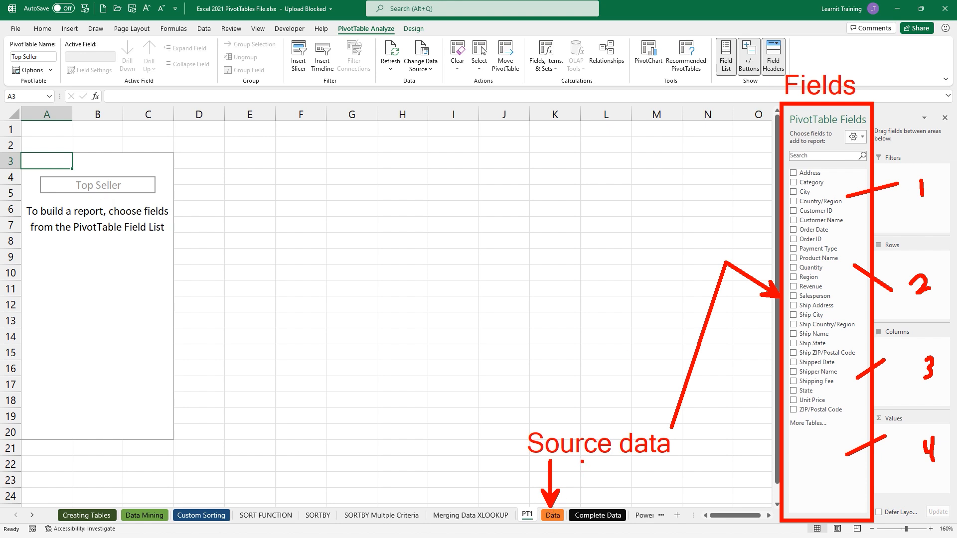
pyautogui.press('Escape')
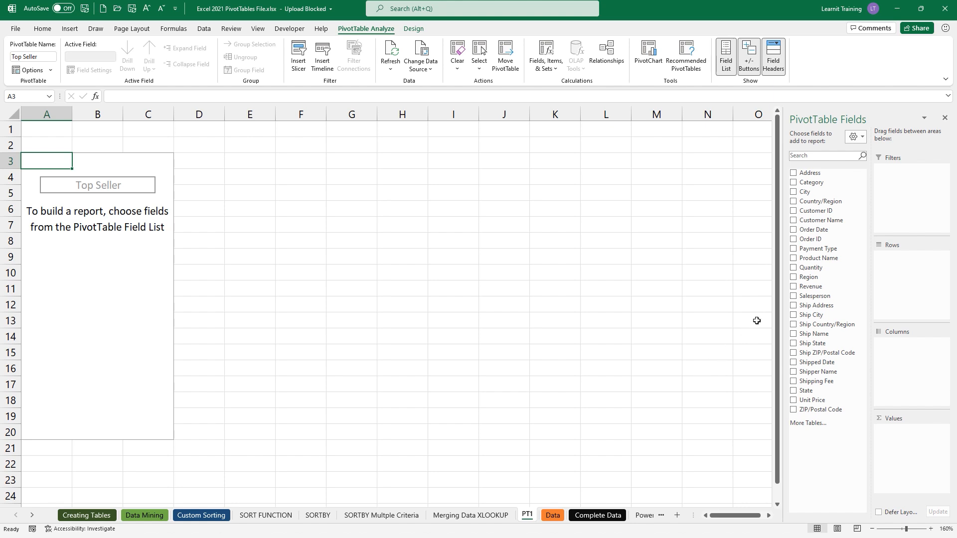
pyautogui.moveTo(796, 298); pyautogui.dragTo(906, 364)
# - Review the salesperson column headers and their filter, then move Salesperson from Columns to Rows
pyautogui.click(162, 178)
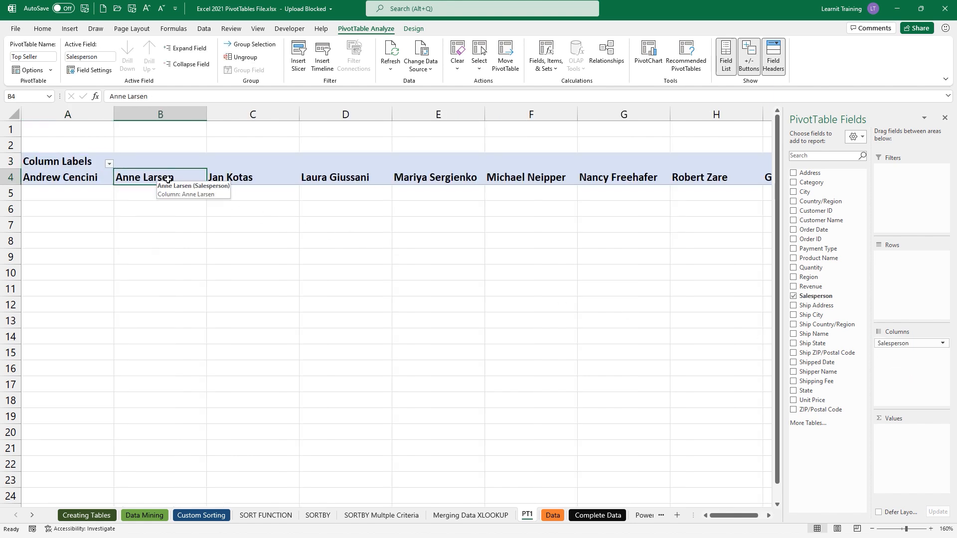
pyautogui.click(234, 183)
pyautogui.click(336, 181)
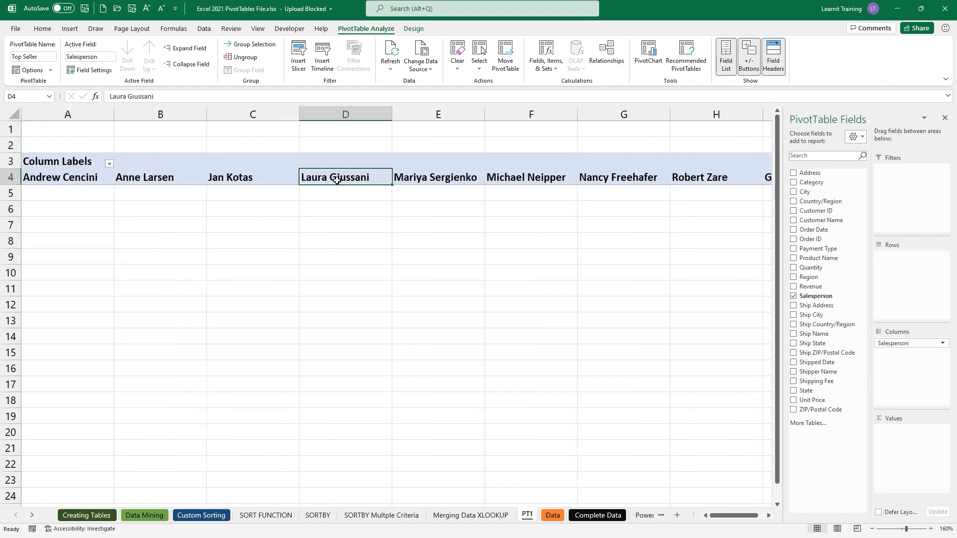
pyautogui.click(110, 164)
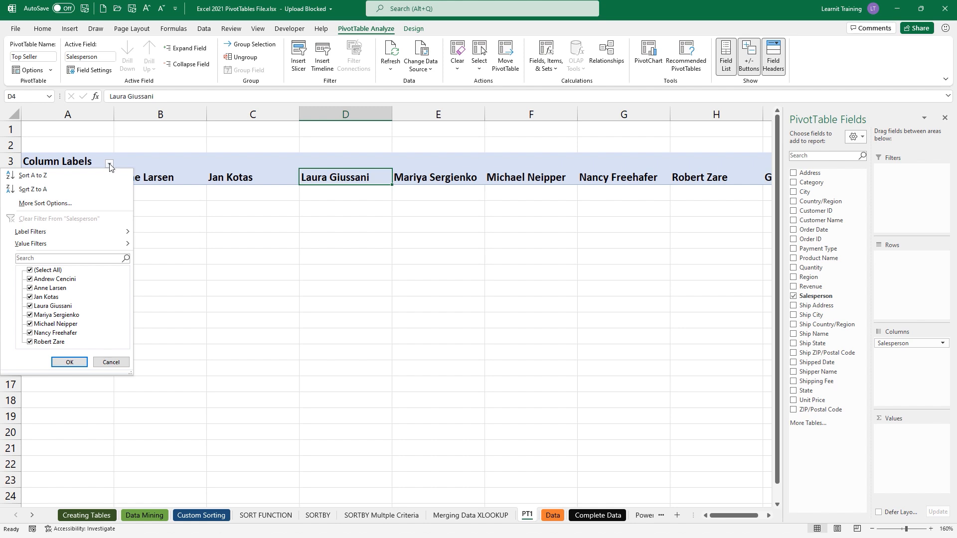
pyautogui.click(110, 164)
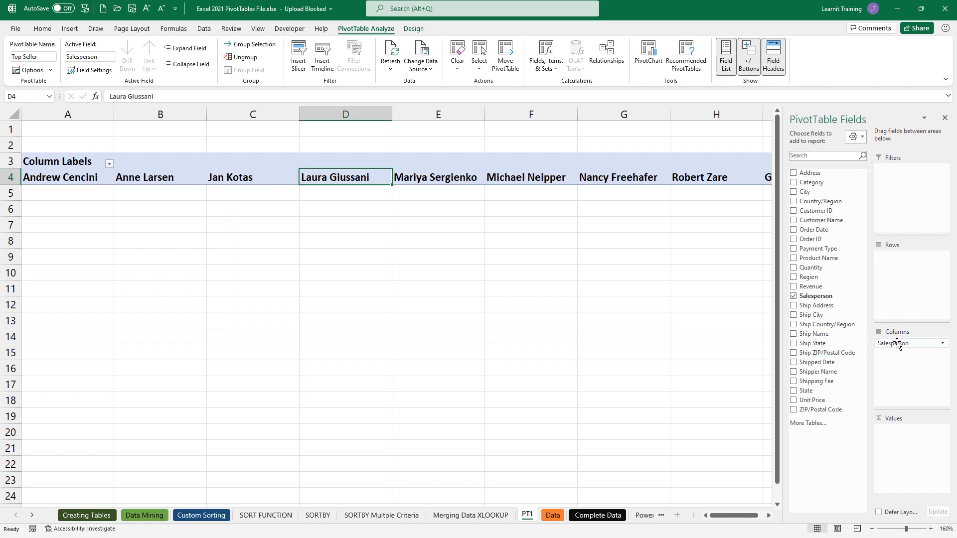
pyautogui.moveTo(896, 343); pyautogui.dragTo(889, 272)
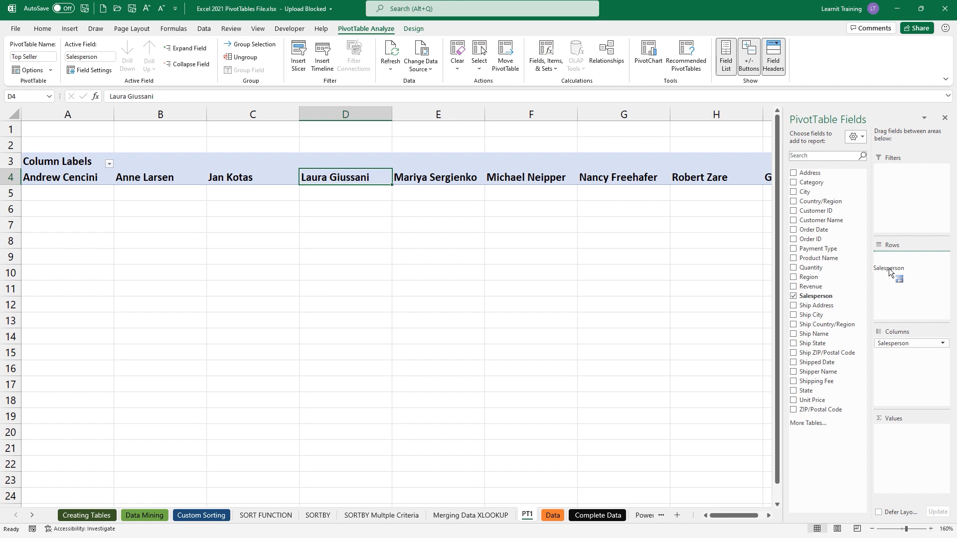
pyautogui.moveTo(888, 272); pyautogui.dragTo(888, 271)
# - Check the eight salesperson names in A4:A11 and the Row Labels filter menu, leaving everything unchanged
pyautogui.click(95, 177)
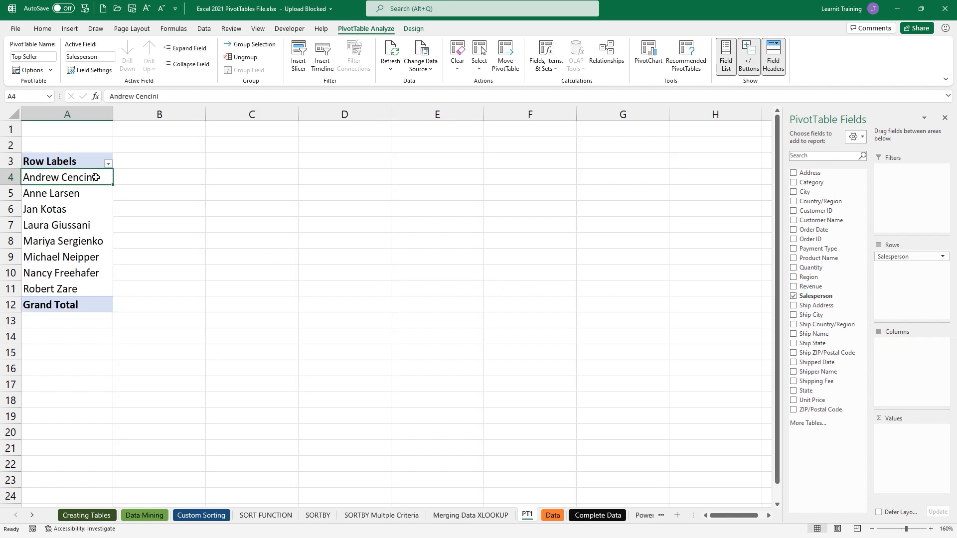
pyautogui.click(94, 191)
pyautogui.click(91, 213)
pyautogui.click(91, 219)
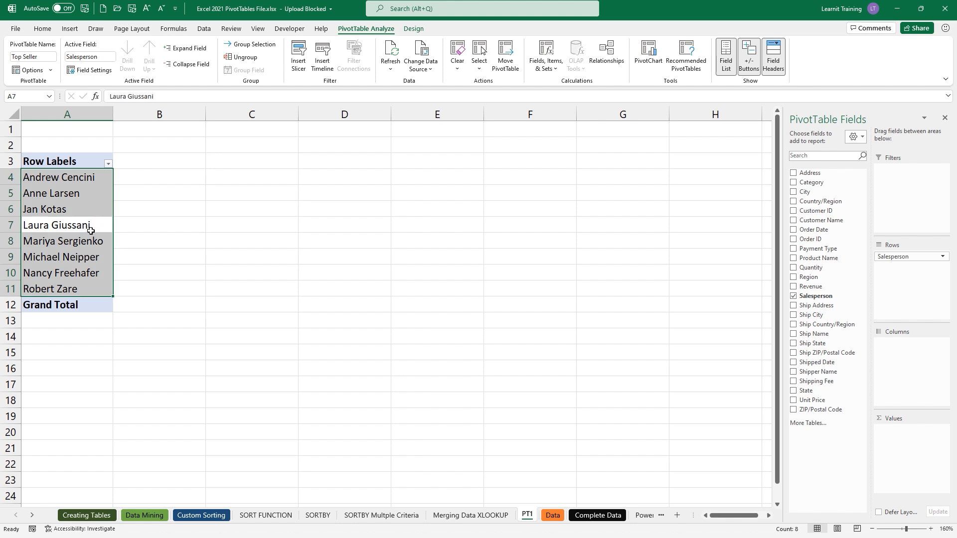
pyautogui.click(91, 230)
pyautogui.click(91, 242)
pyautogui.click(88, 259)
pyautogui.click(88, 273)
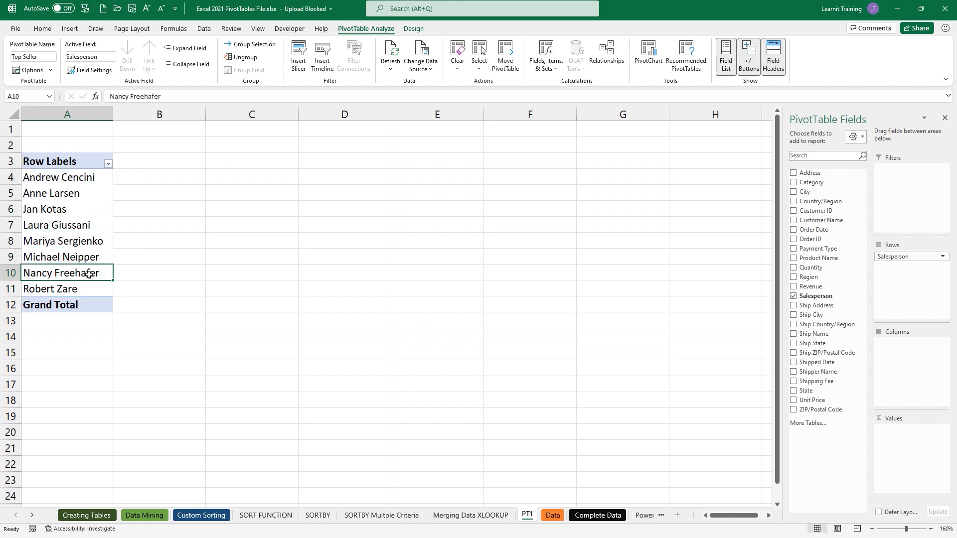
pyautogui.click(94, 290)
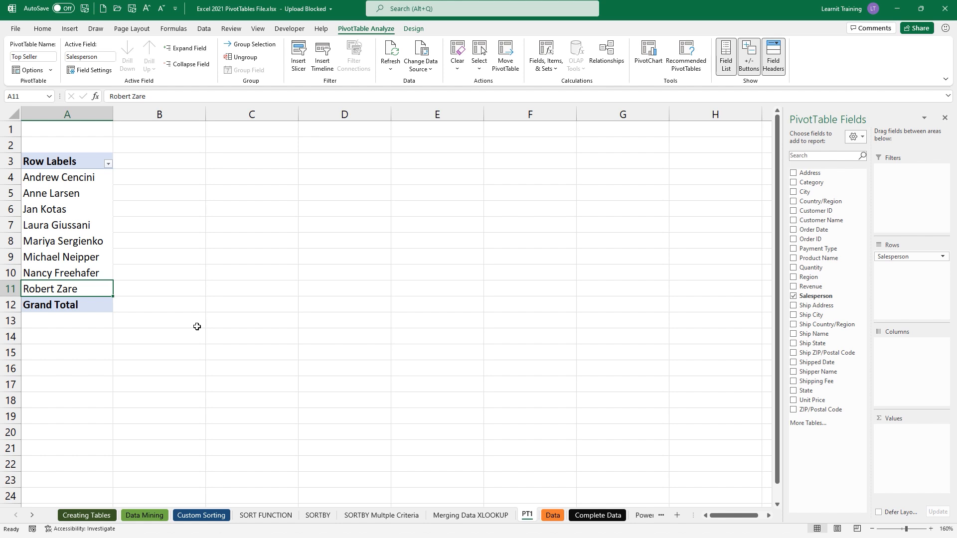
pyautogui.click(108, 164)
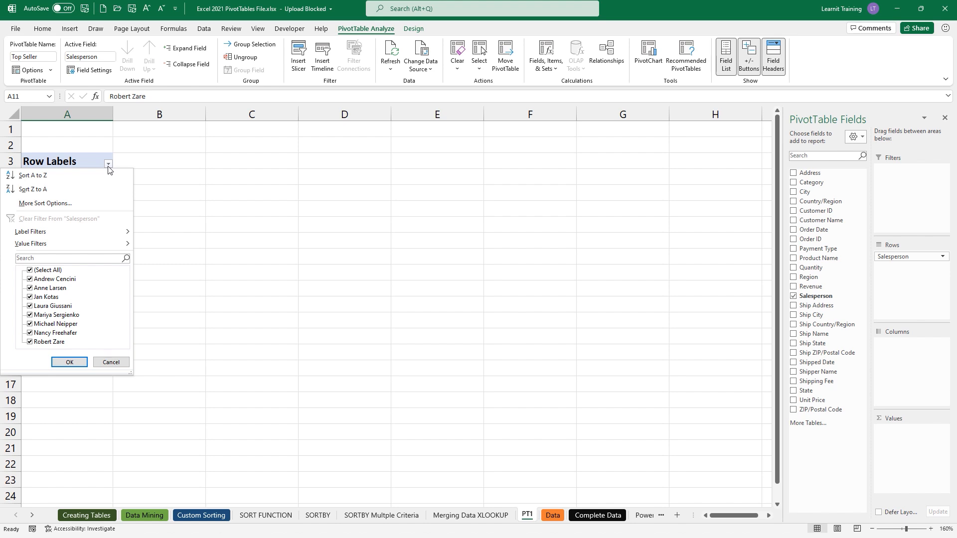
pyautogui.press('Escape')
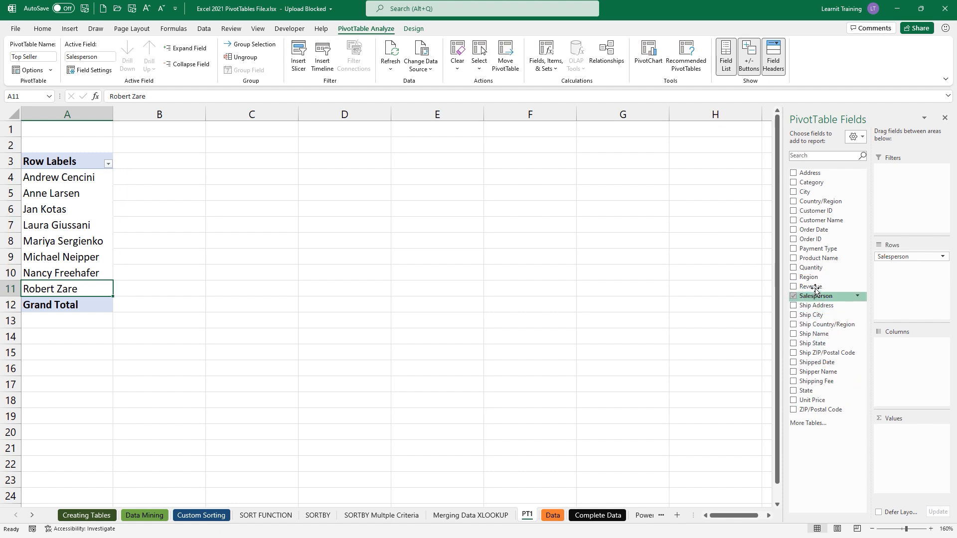
# - Add Revenue as Sum of Revenue, then remove Salesperson so only the 70244.08 total remains
pyautogui.moveTo(810, 287)
pyautogui.mouseDown()
pyautogui.moveTo(845, 327)
pyautogui.moveTo(895, 429)
pyautogui.mouseUp()
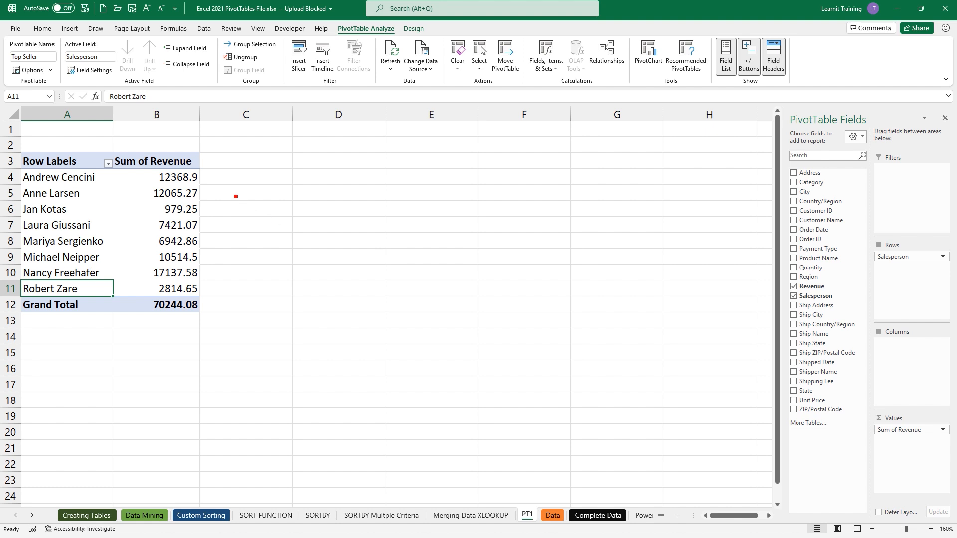
pyautogui.moveTo(201, 164); pyautogui.dragTo(266, 203)
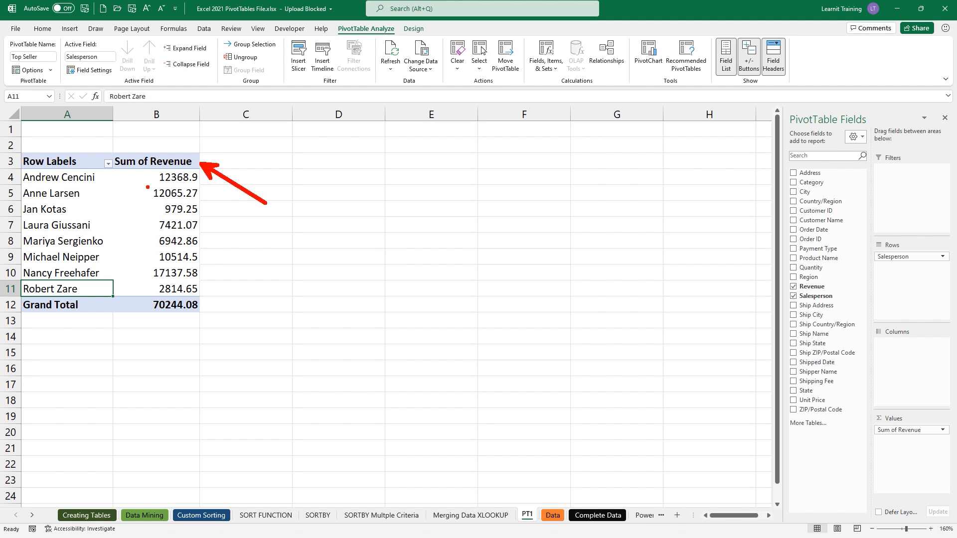
pyautogui.moveTo(118, 173); pyautogui.dragTo(187, 172)
pyautogui.moveTo(24, 172); pyautogui.dragTo(17, 148)
pyautogui.moveTo(23, 187)
pyautogui.mouseDown()
pyautogui.moveTo(15, 176)
pyautogui.moveTo(25, 212)
pyautogui.mouseUp()
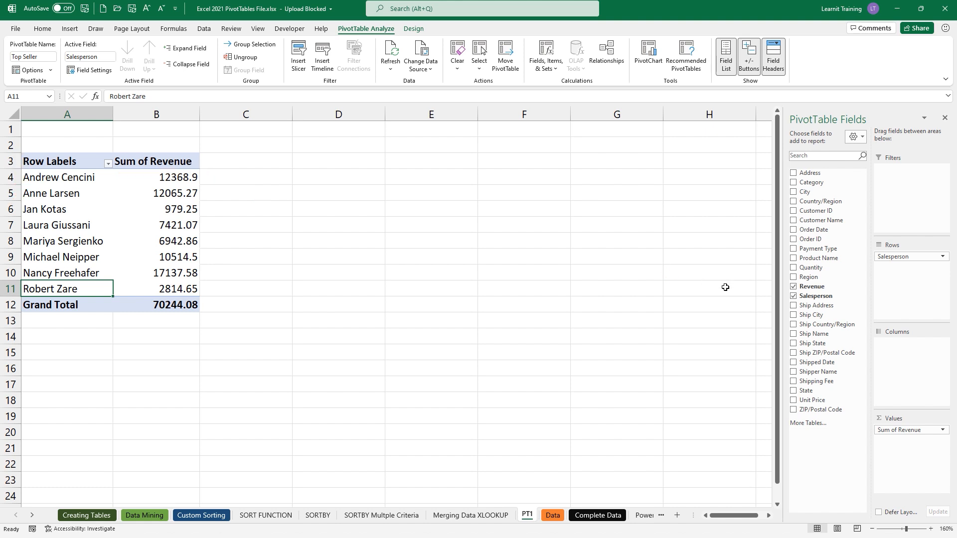
pyautogui.moveTo(897, 256); pyautogui.dragTo(722, 219)
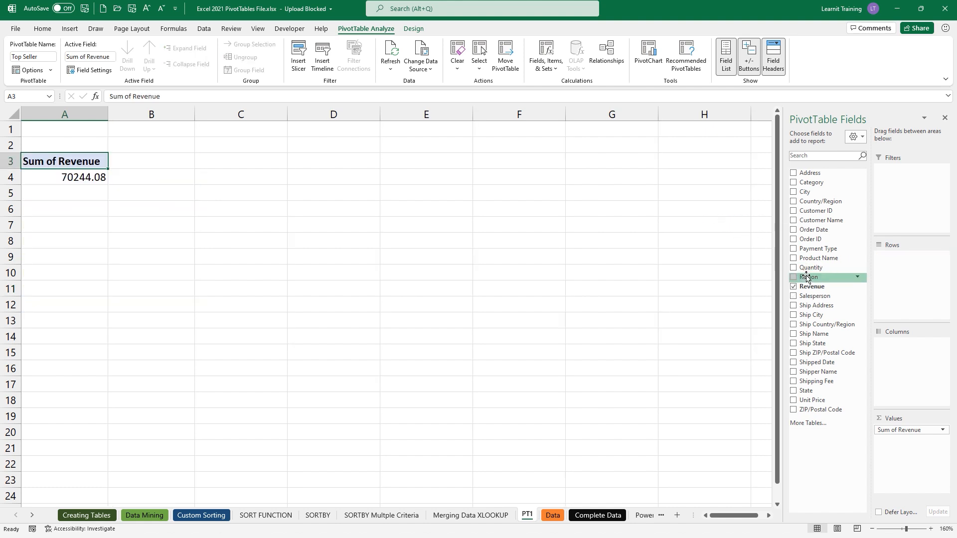
# - Try Region and then Category as row labels, removing each again
pyautogui.moveTo(807, 275); pyautogui.dragTo(898, 260)
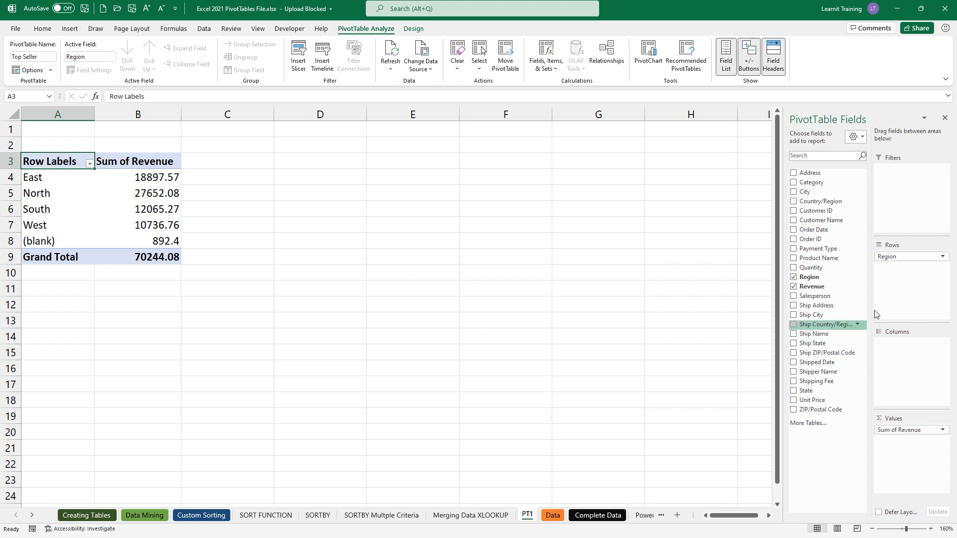
pyautogui.moveTo(898, 257); pyautogui.dragTo(691, 213)
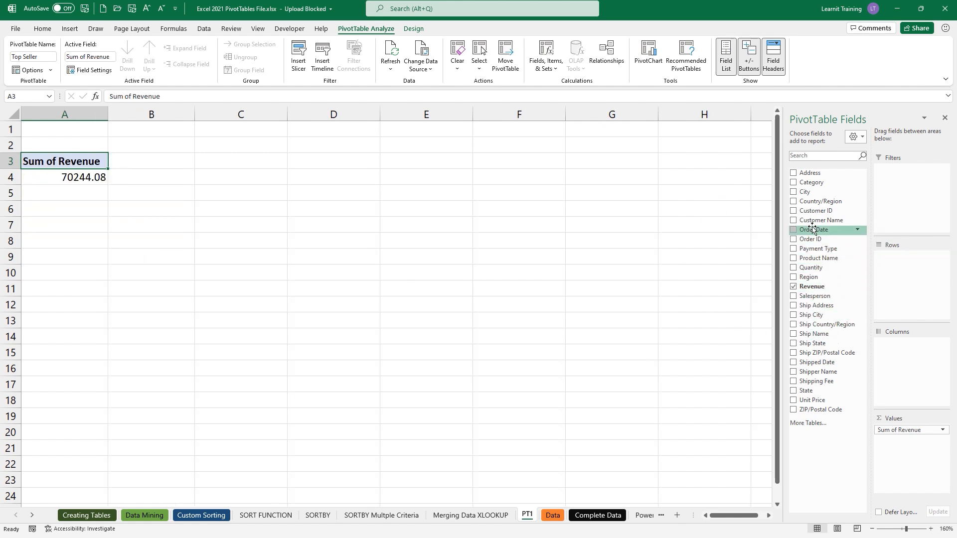
pyautogui.moveTo(819, 183); pyautogui.dragTo(889, 268)
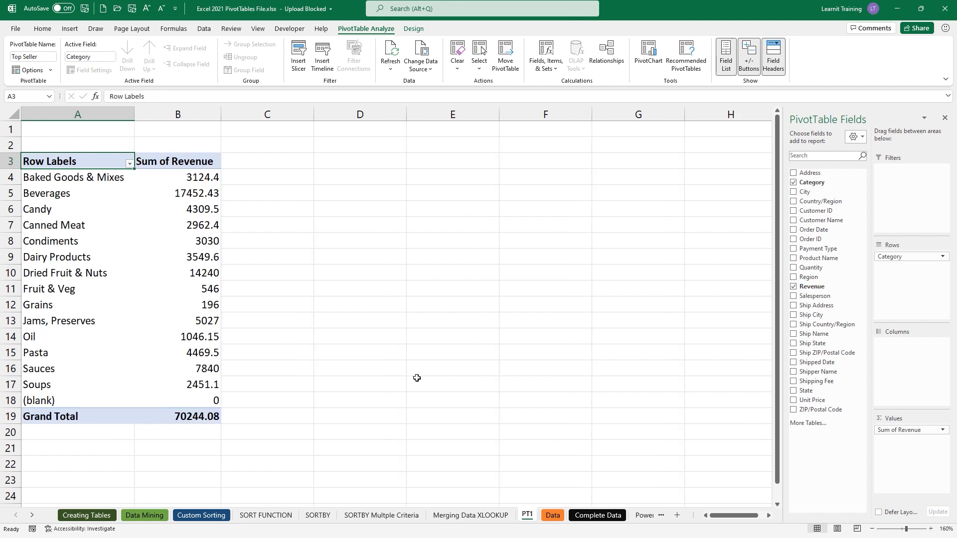
pyautogui.moveTo(905, 258); pyautogui.dragTo(705, 276)
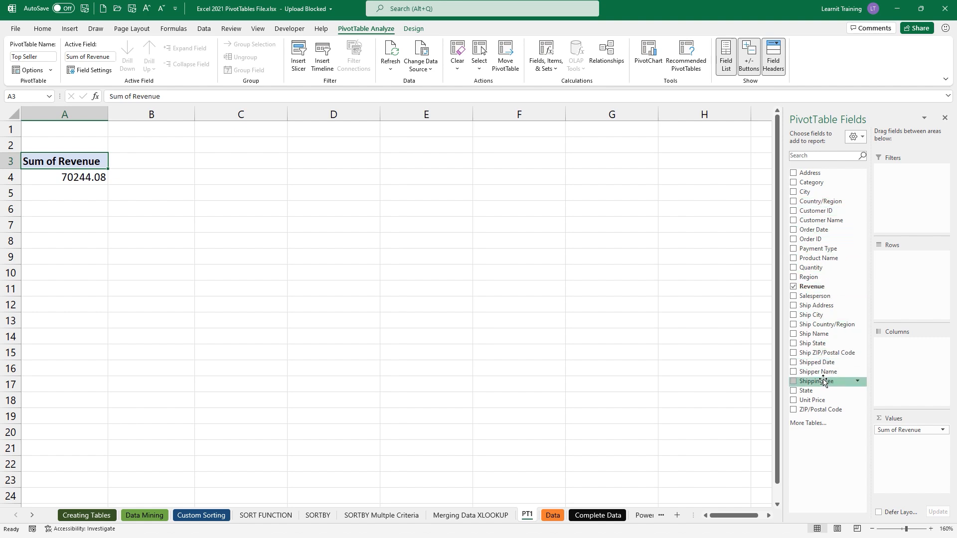
# - Show revenue, then quantity, by Product Name, clear them, and put Salesperson in Rows
pyautogui.moveTo(829, 258); pyautogui.dragTo(890, 282)
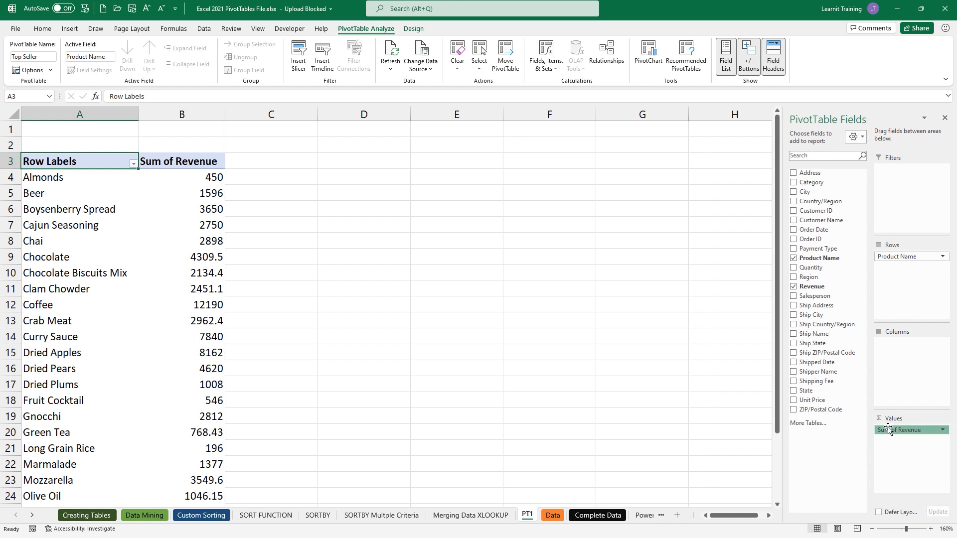
pyautogui.moveTo(887, 430); pyautogui.dragTo(688, 367)
pyautogui.moveTo(810, 267); pyautogui.dragTo(894, 424)
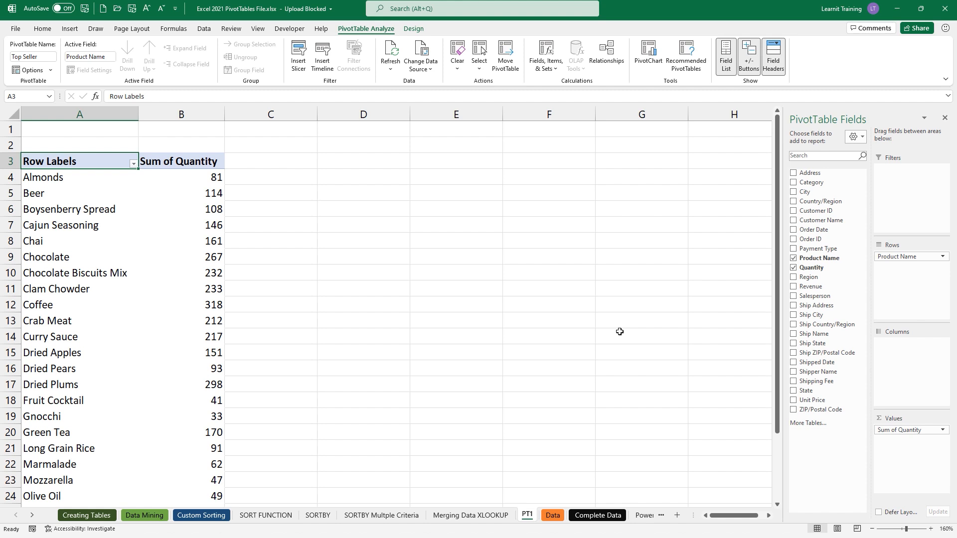
pyautogui.moveTo(910, 256); pyautogui.dragTo(726, 260)
pyautogui.moveTo(899, 430); pyautogui.dragTo(664, 342)
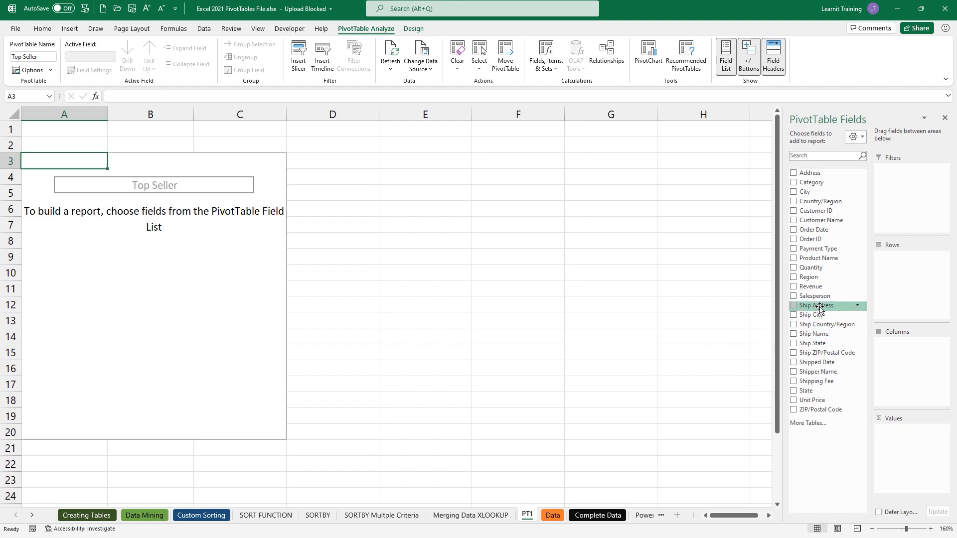
pyautogui.moveTo(820, 298); pyautogui.dragTo(889, 257)
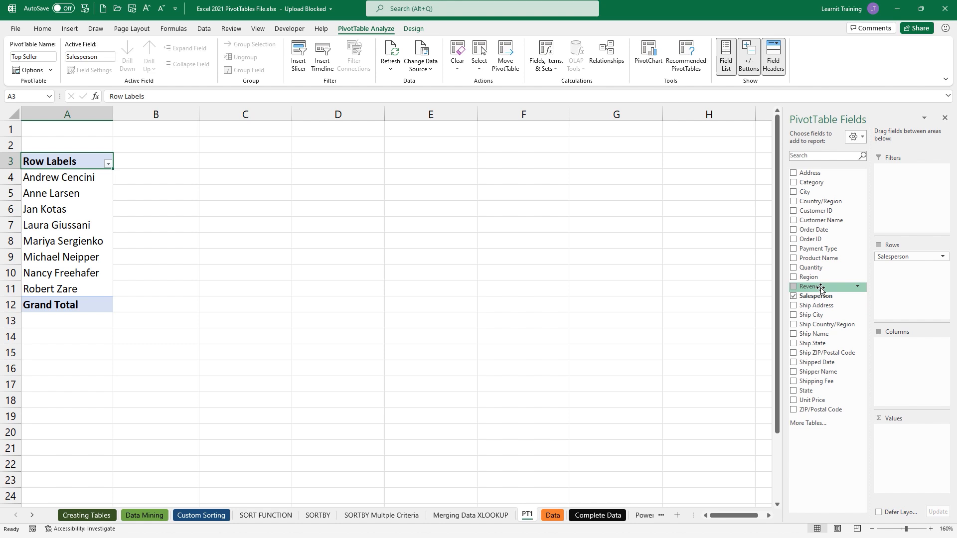
# - Sum Revenue per salesperson (total 70244.08), trying a Category report filter and then removing it
pyautogui.moveTo(820, 289); pyautogui.dragTo(908, 430)
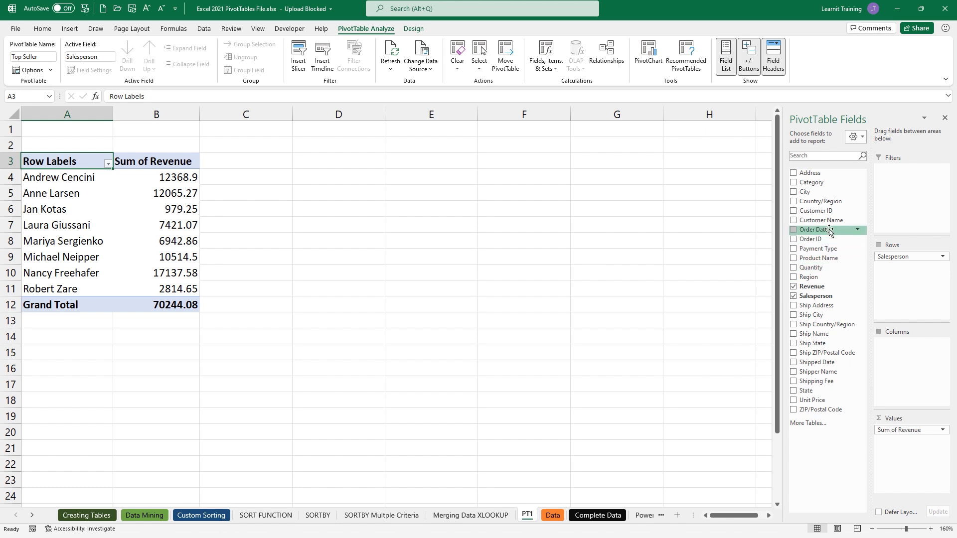
pyautogui.moveTo(827, 183); pyautogui.dragTo(891, 171)
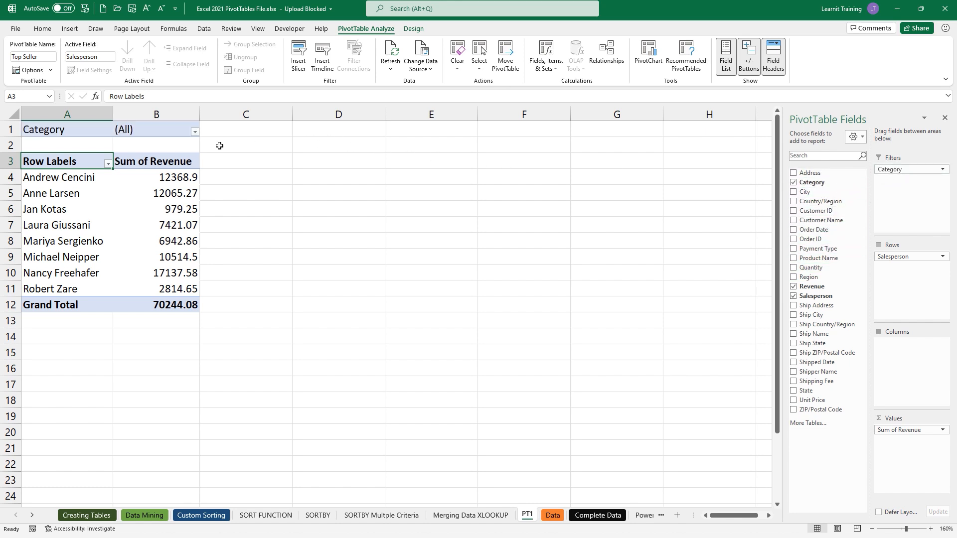
pyautogui.click(196, 133)
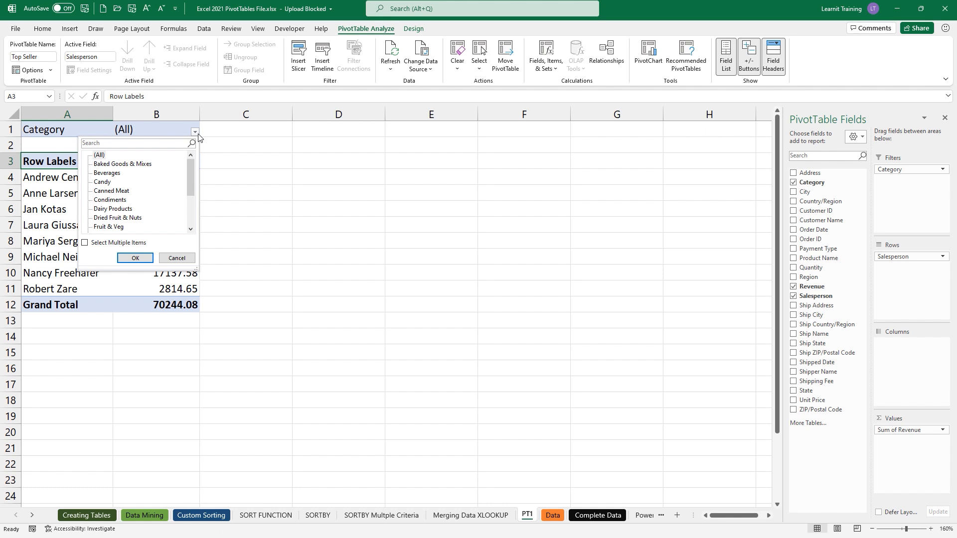
pyautogui.click(199, 134)
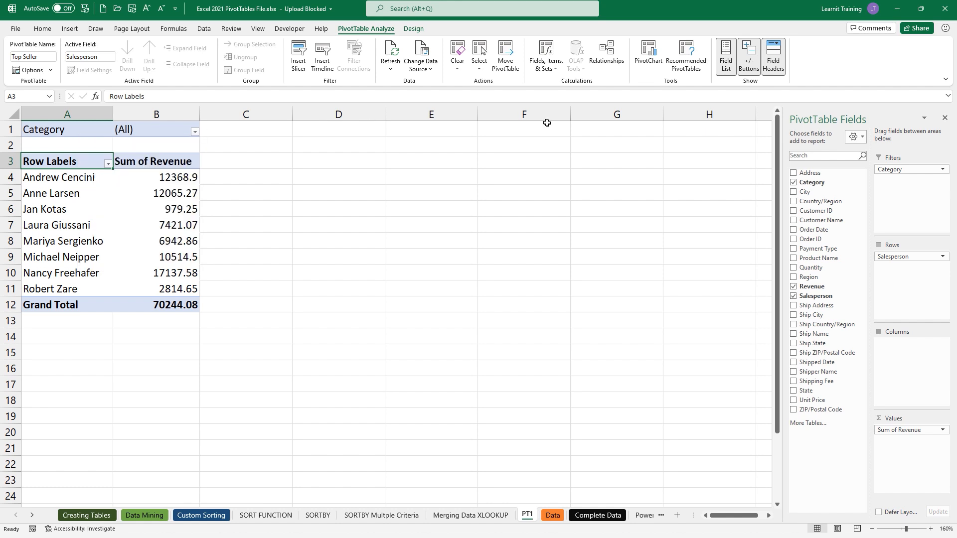
pyautogui.moveTo(897, 170); pyautogui.dragTo(742, 170)
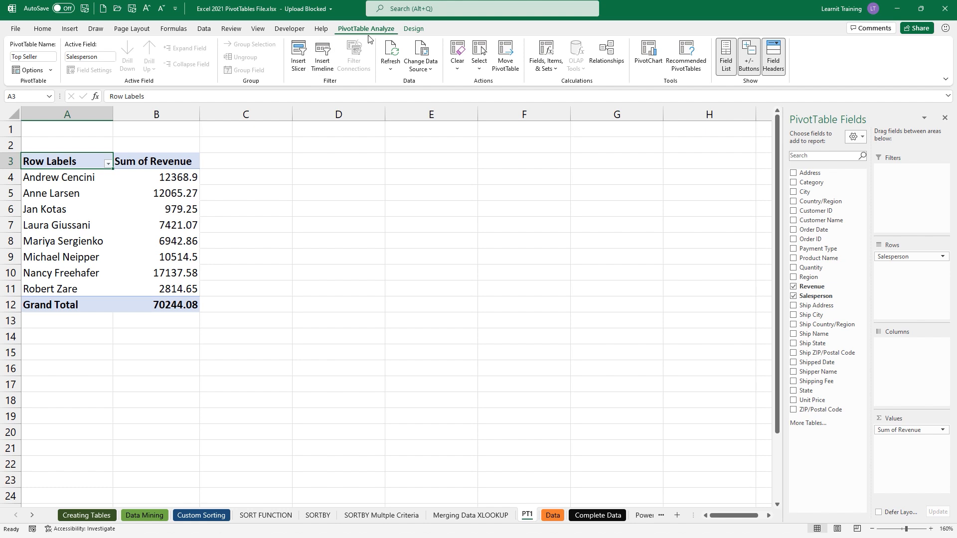
# - Insert a Salesperson slicer beside the PivotTable, set it to 2 columns, and resize it
pyautogui.click(300, 62)
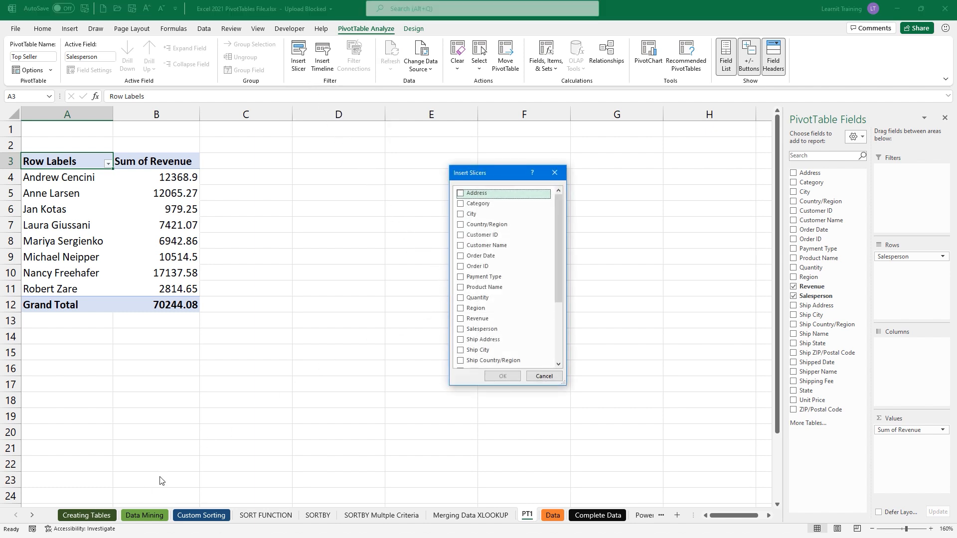
pyautogui.click(460, 329)
pyautogui.click(503, 378)
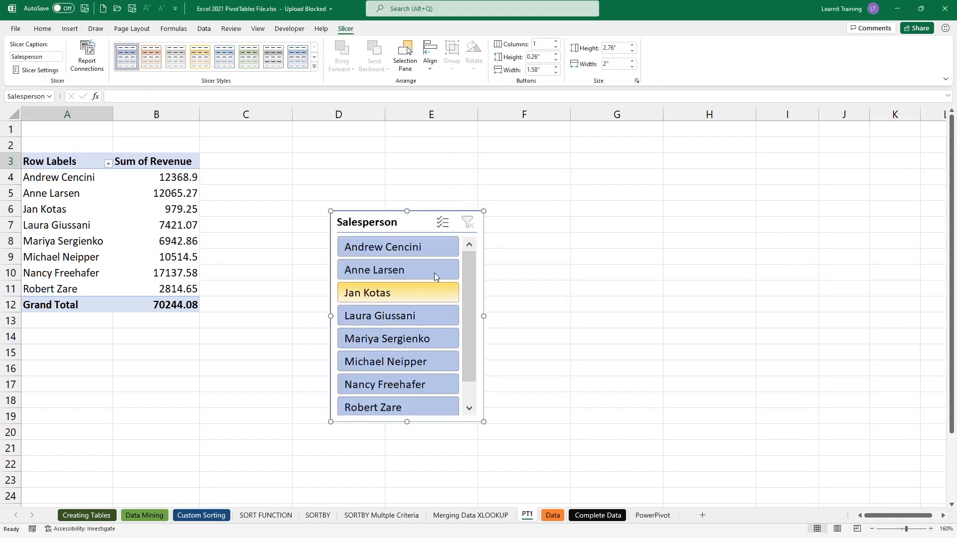
pyautogui.moveTo(408, 213); pyautogui.dragTo(500, 150)
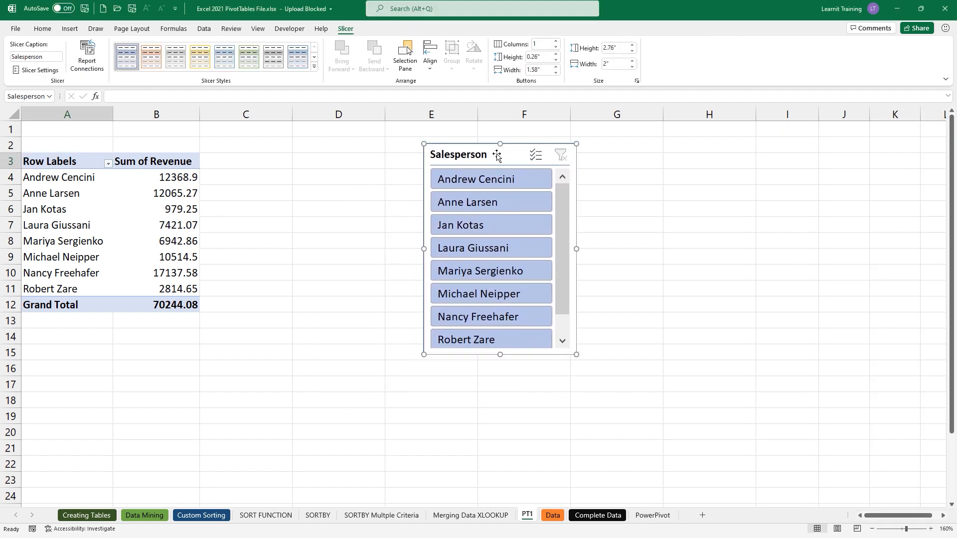
pyautogui.click(556, 43)
pyautogui.moveTo(498, 357); pyautogui.dragTo(508, 275)
pyautogui.moveTo(576, 210); pyautogui.dragTo(650, 199)
# - Test the slicer on the first salesperson, then clear its filter to show everyone
pyautogui.click(507, 169)
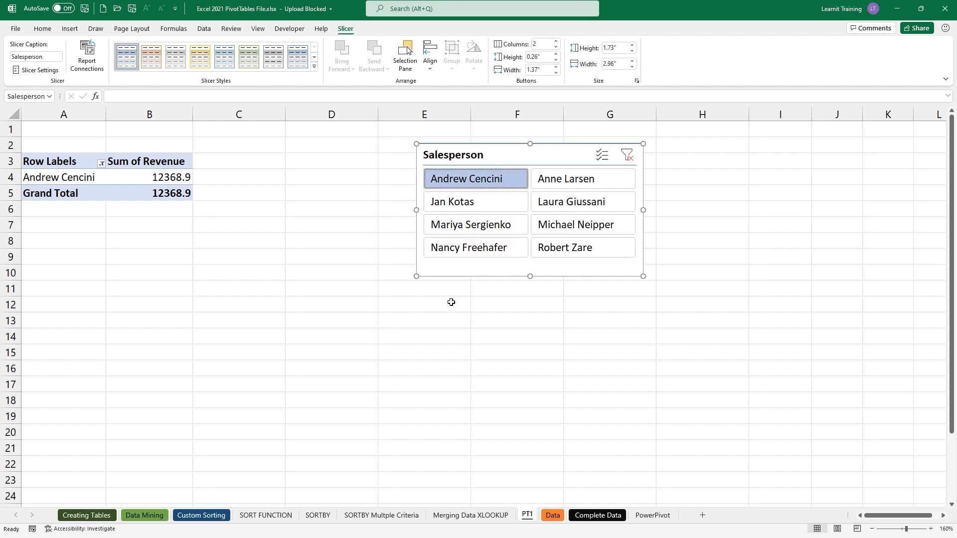
pyautogui.click(101, 164)
pyautogui.press('Escape')
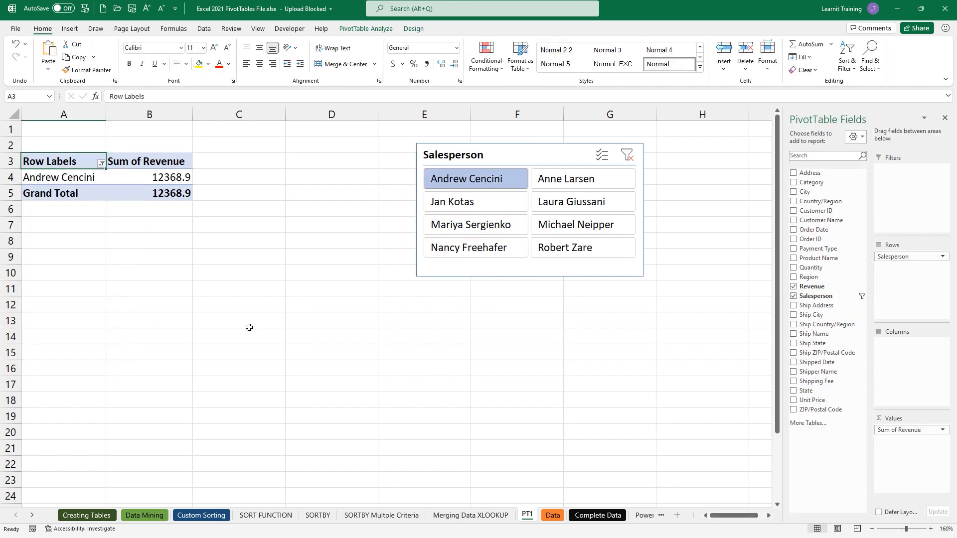
pyautogui.click(627, 155)
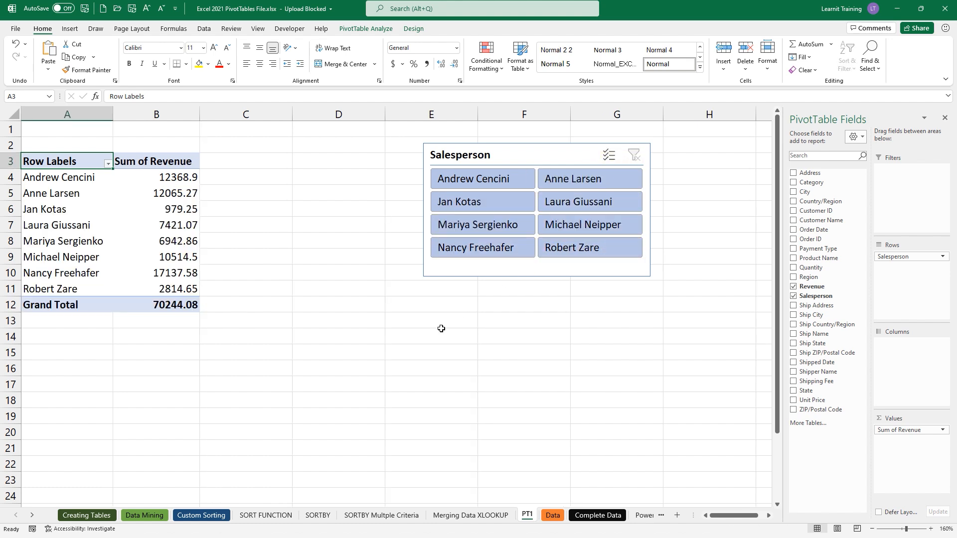
# - Add Order Date as a report filter and check its dropdown without changing anything
pyautogui.click(174, 225)
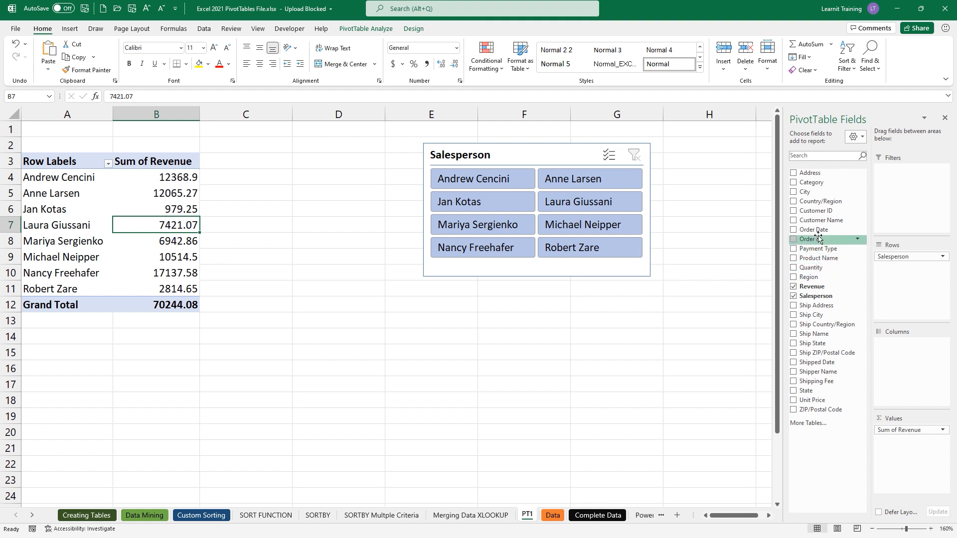
pyautogui.moveTo(814, 229); pyautogui.dragTo(905, 172)
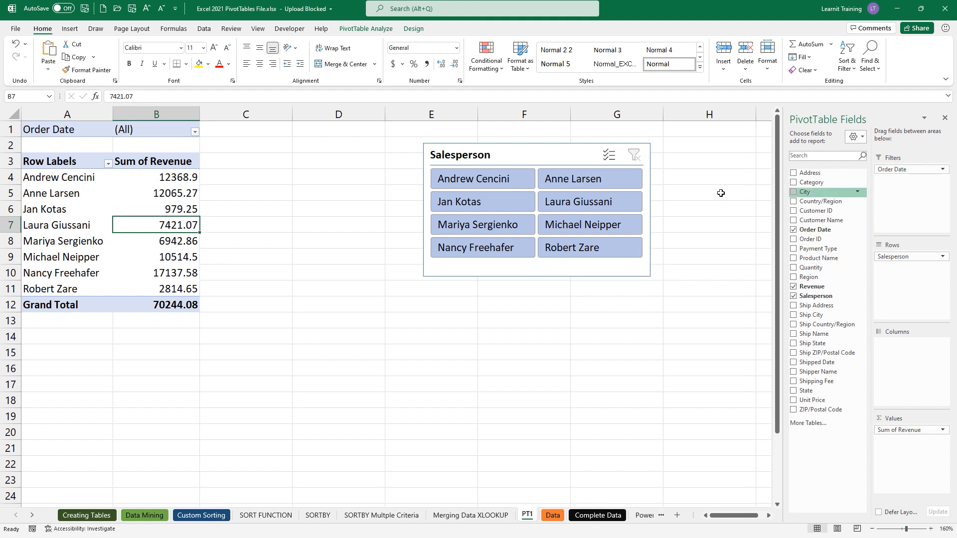
pyautogui.click(195, 132)
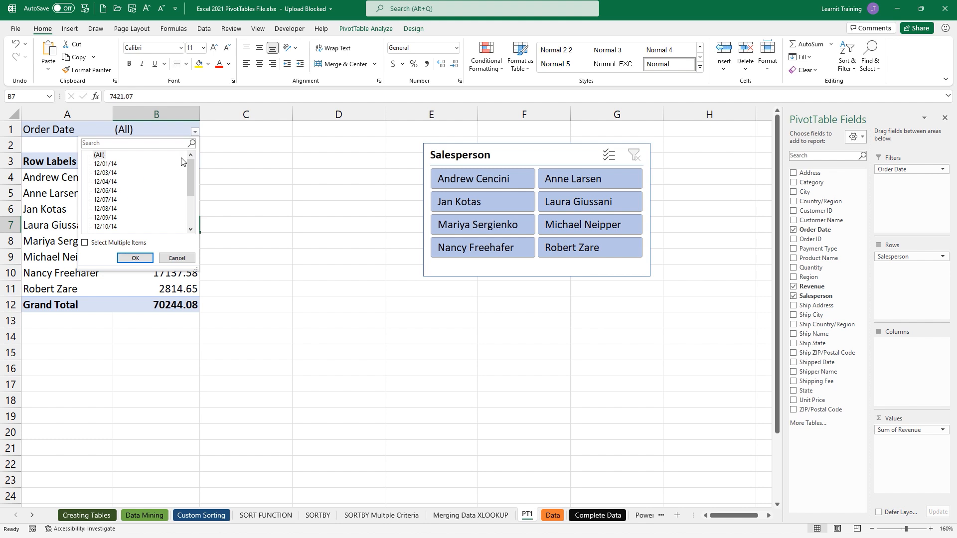
pyautogui.moveTo(189, 162)
pyautogui.mouseDown()
pyautogui.moveTo(192, 206)
pyautogui.moveTo(197, 164)
pyautogui.mouseUp()
pyautogui.click(177, 258)
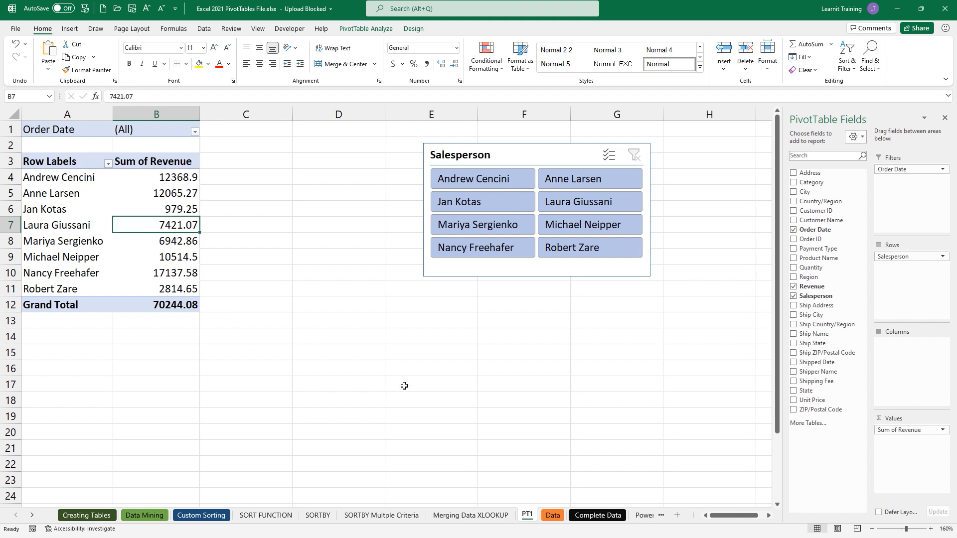
# - Insert an Order Date timeline for the Top Seller PivotTable
pyautogui.click(192, 197)
pyautogui.click(351, 31)
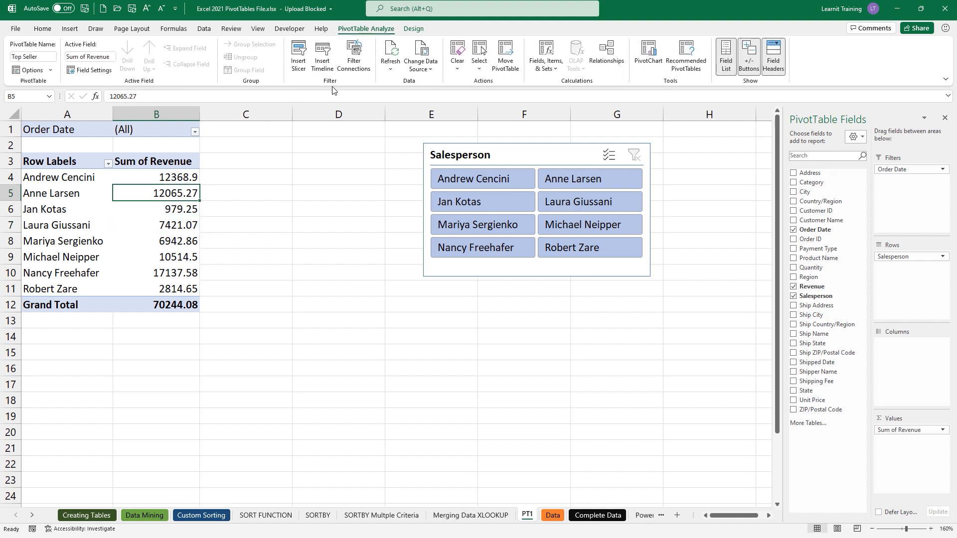
pyautogui.click(322, 58)
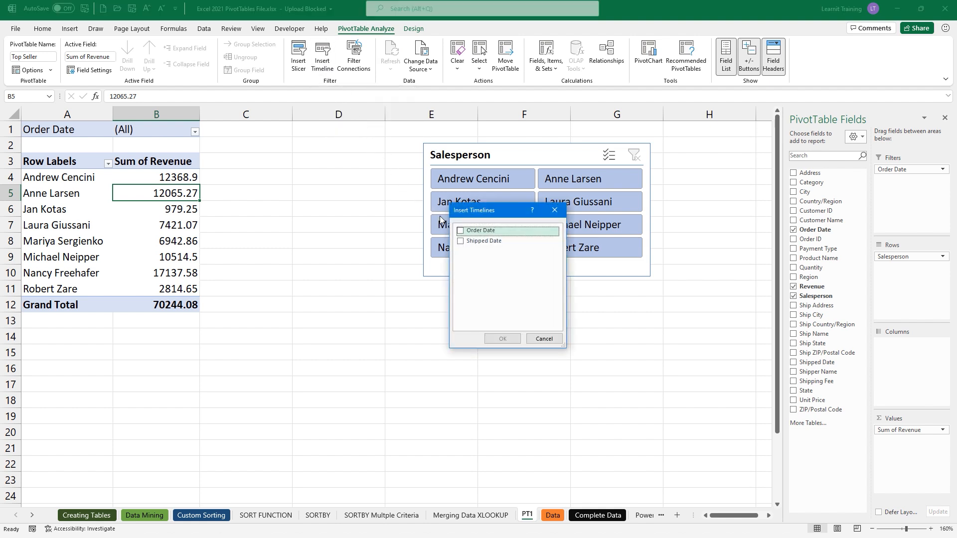
pyautogui.click(461, 232)
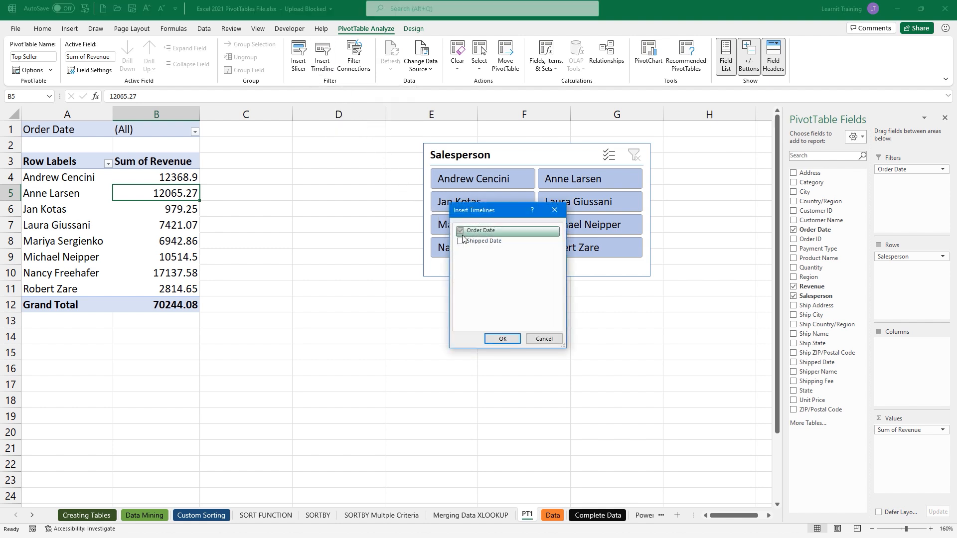
pyautogui.click(514, 336)
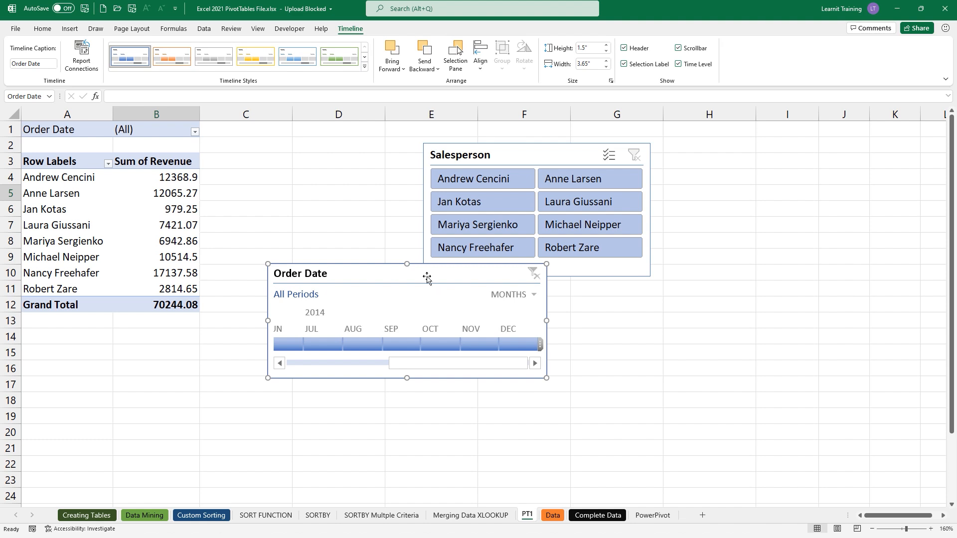
# - Move the timeline under the slicer and show December 2014 by days
pyautogui.moveTo(446, 283); pyautogui.dragTo(563, 297)
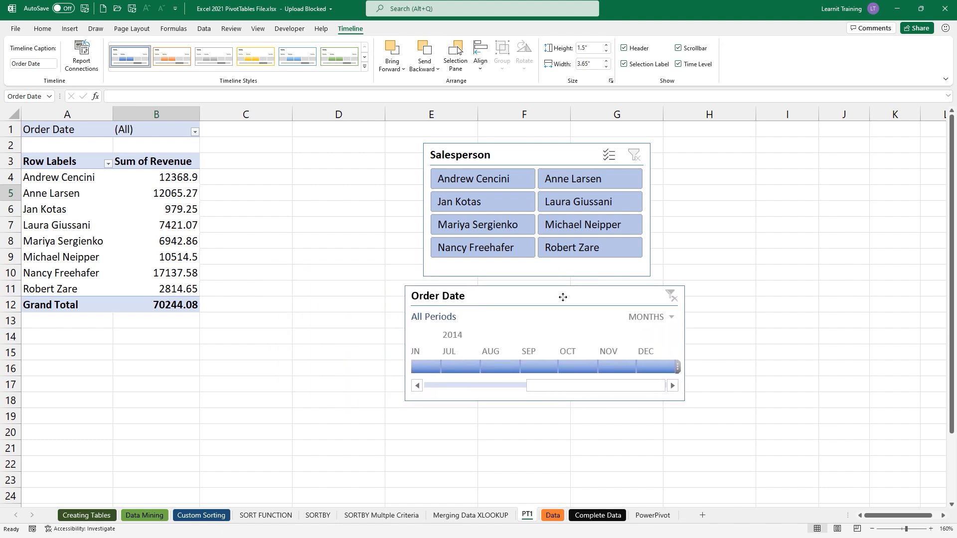
pyautogui.click(649, 318)
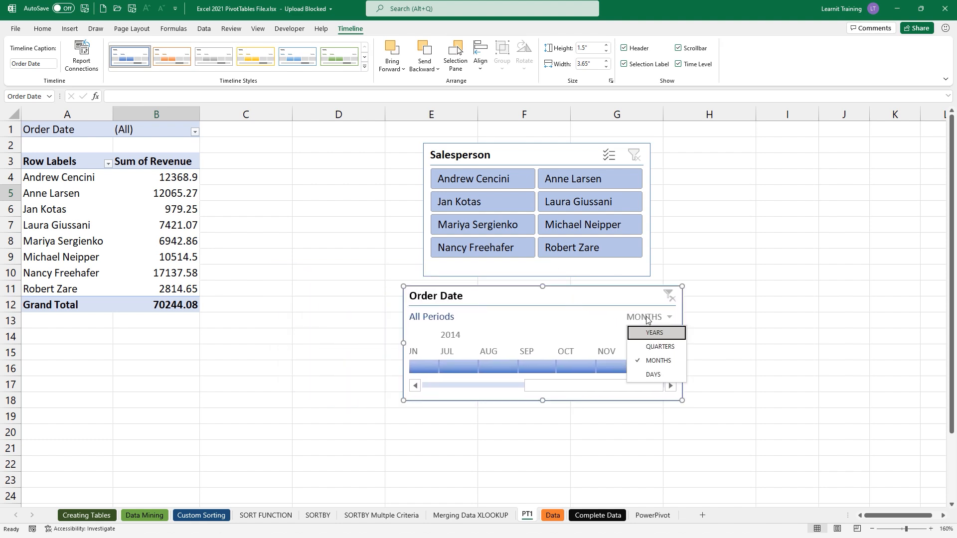
pyautogui.press('Escape')
pyautogui.click(647, 364)
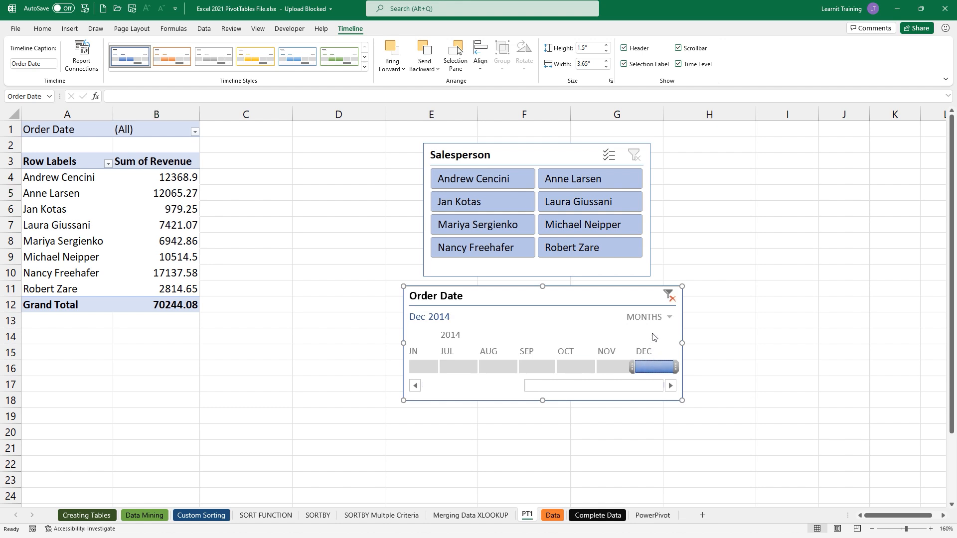
pyautogui.click(654, 320)
pyautogui.click(653, 375)
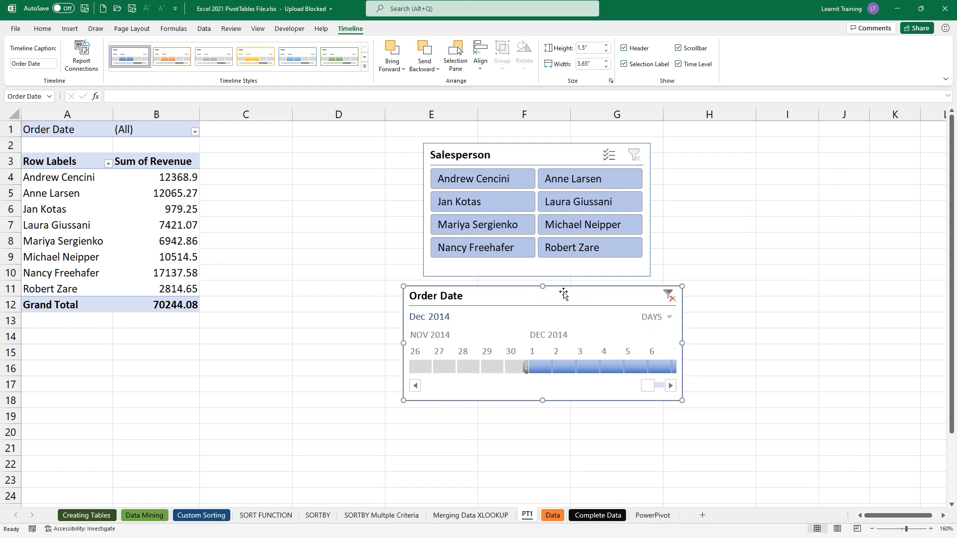
pyautogui.click(678, 65)
pyautogui.moveTo(649, 390); pyautogui.dragTo(658, 386)
pyautogui.moveTo(638, 289); pyautogui.dragTo(904, 154)
pyautogui.click(847, 234)
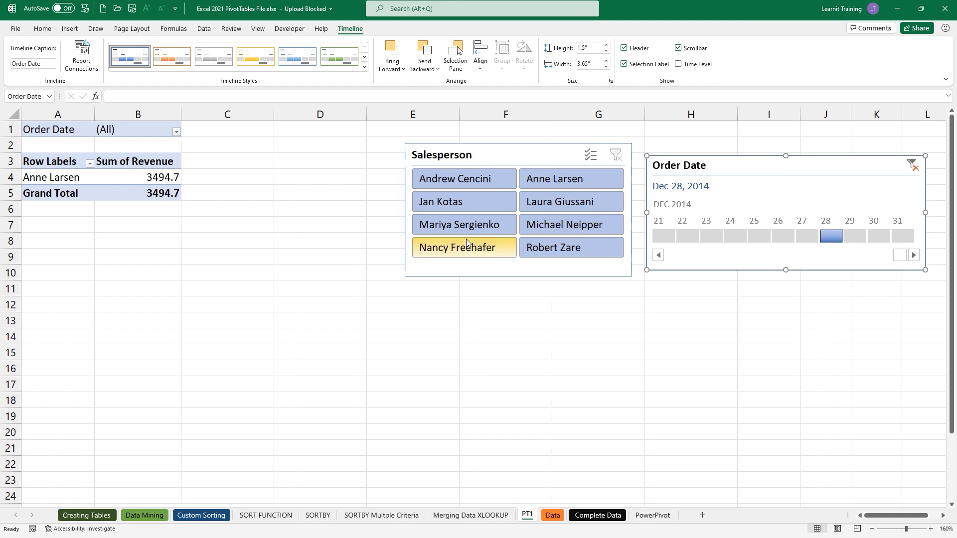
pyautogui.click(531, 182)
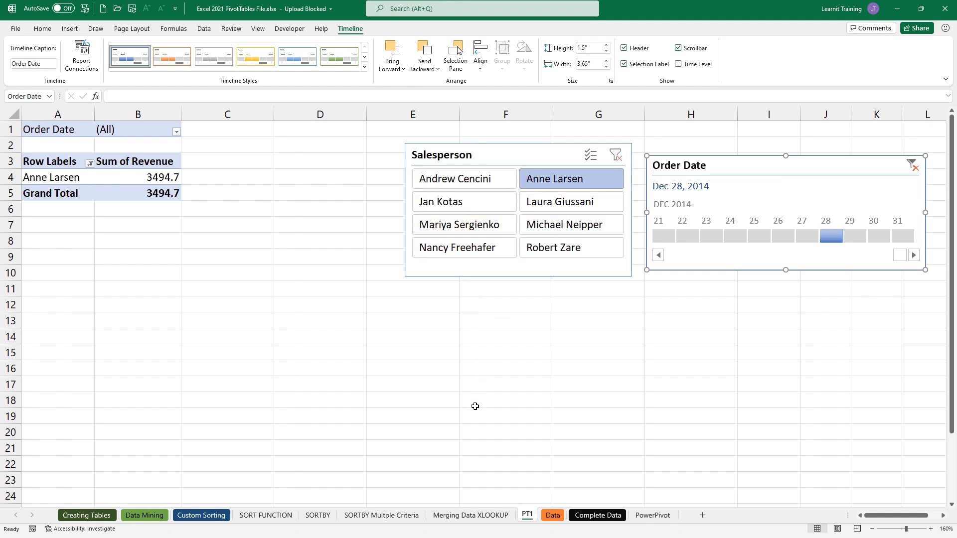
pyautogui.click(616, 155)
pyautogui.click(914, 167)
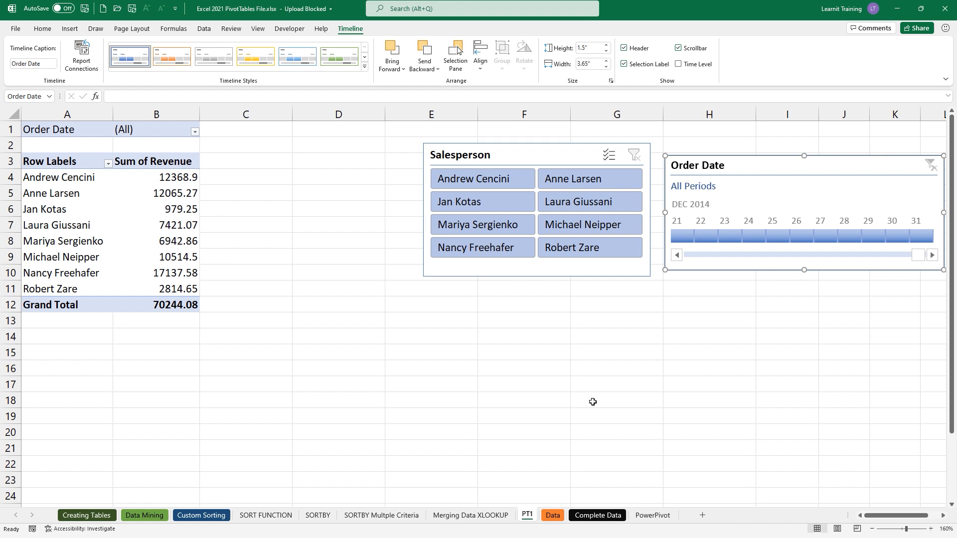
# - Insert a clustered bar PivotChart of revenue by salesperson and move it below the slicers
pyautogui.click(144, 222)
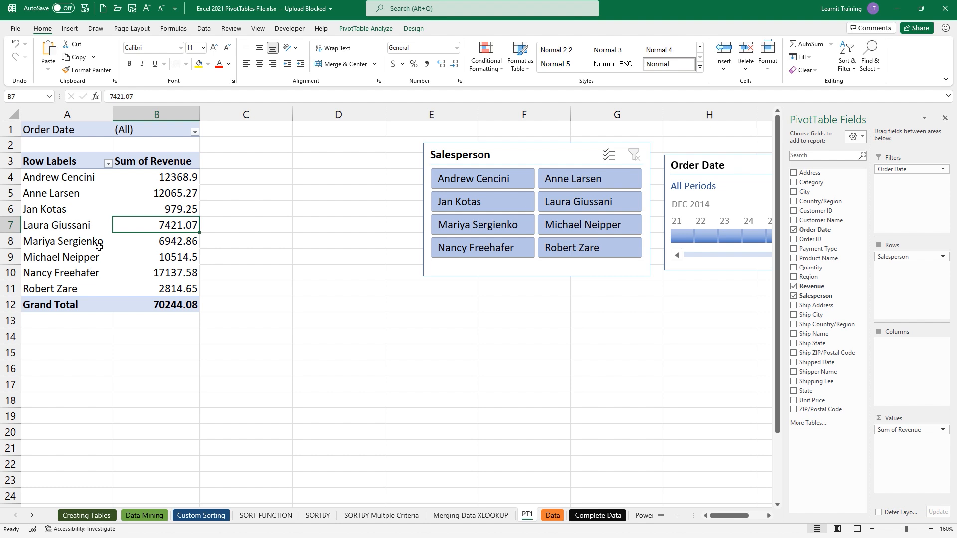
pyautogui.moveTo(154, 263)
pyautogui.click(367, 29)
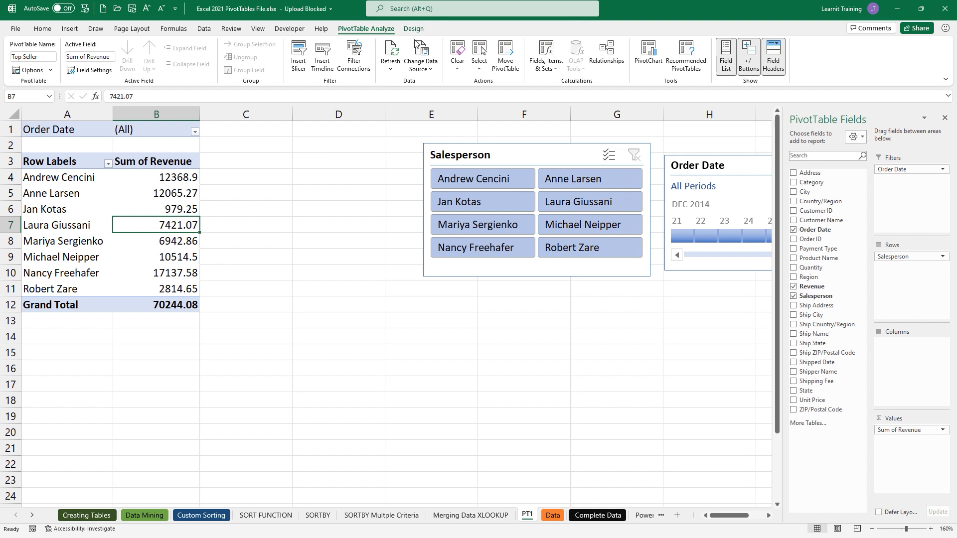
pyautogui.click(657, 68)
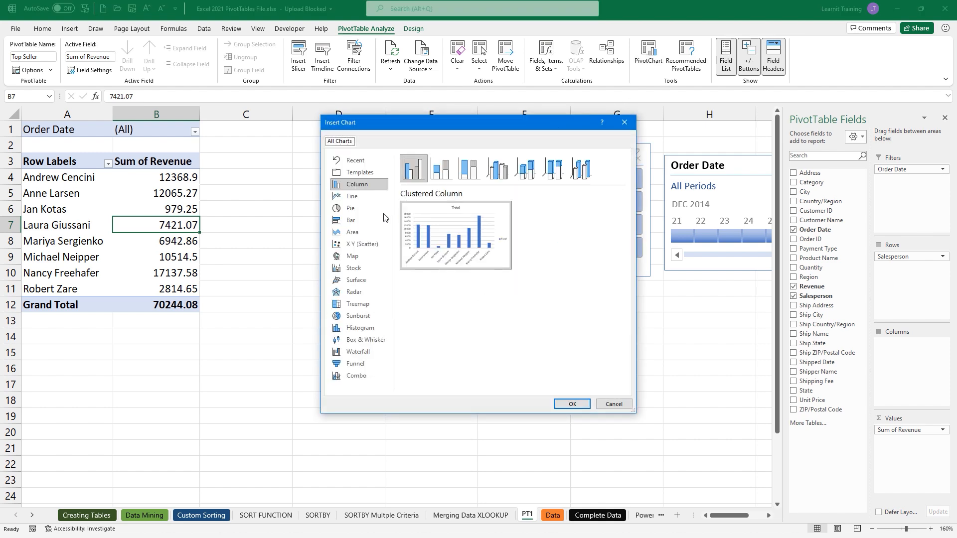
pyautogui.click(369, 221)
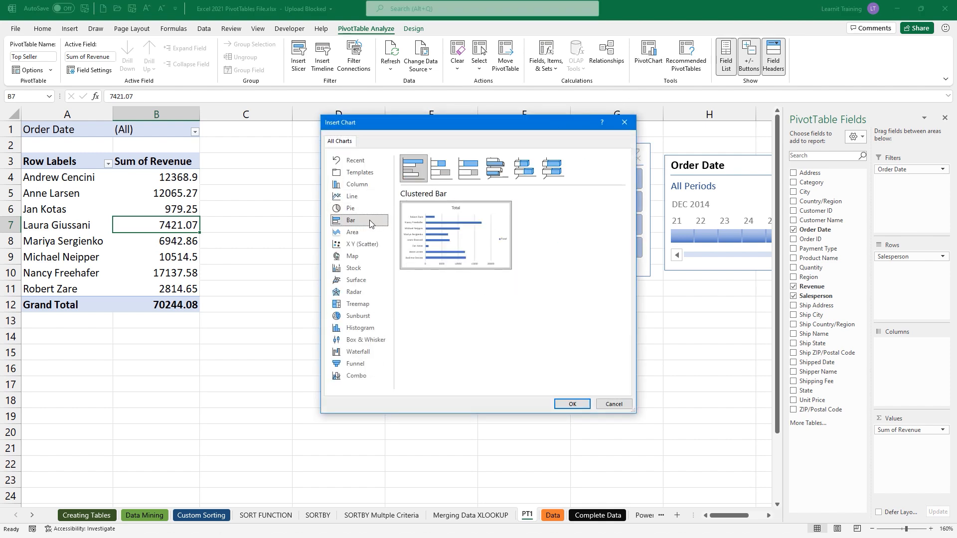
pyautogui.click(573, 404)
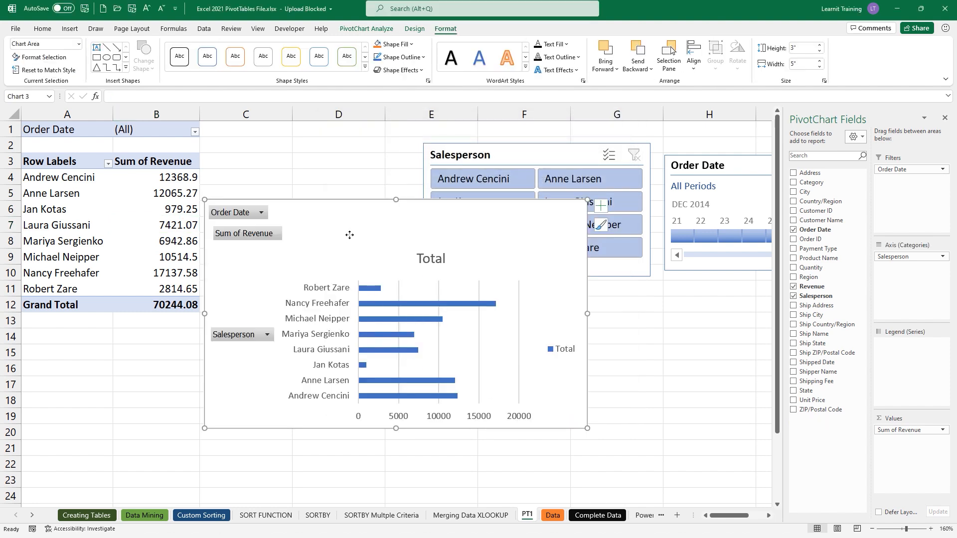
pyautogui.moveTo(351, 235); pyautogui.dragTo(395, 321)
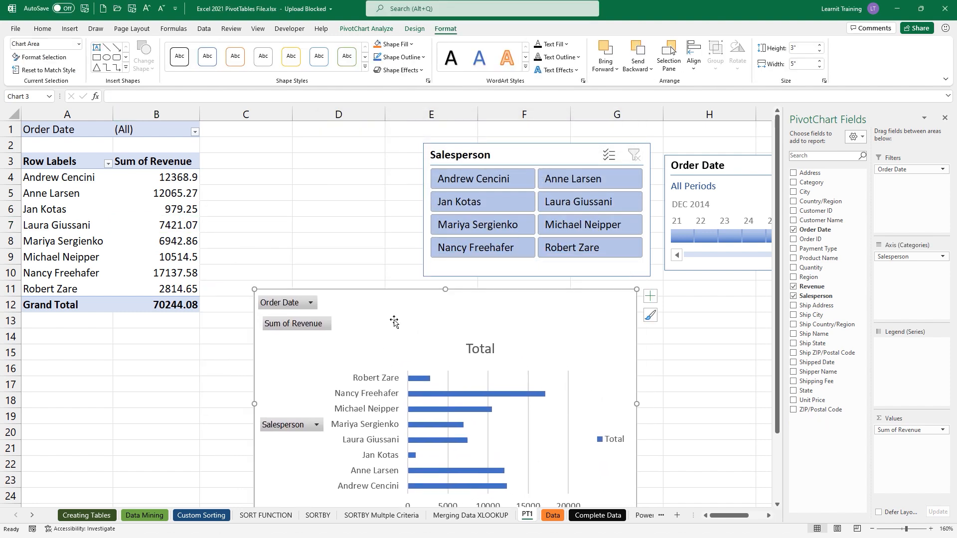
pyautogui.scroll(-2, 390, 322)
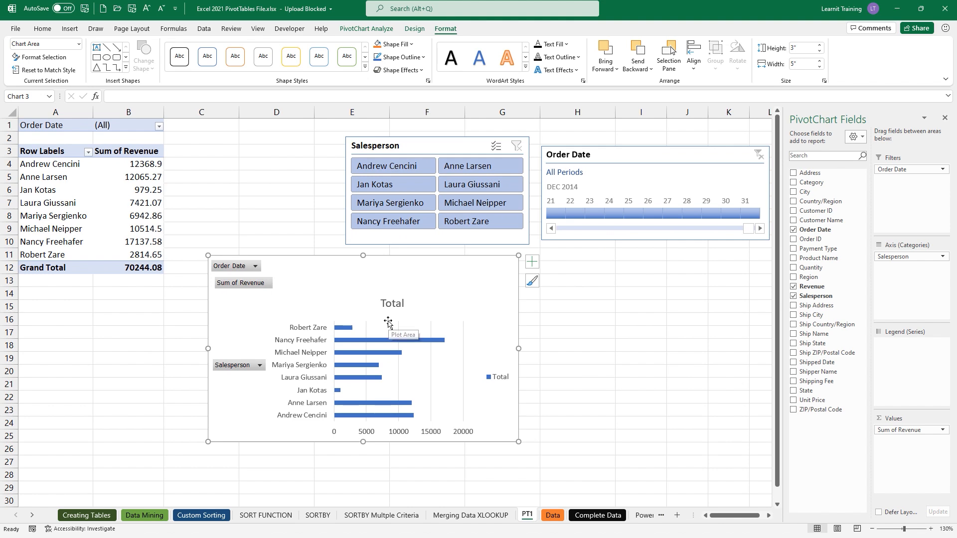
pyautogui.click(683, 357)
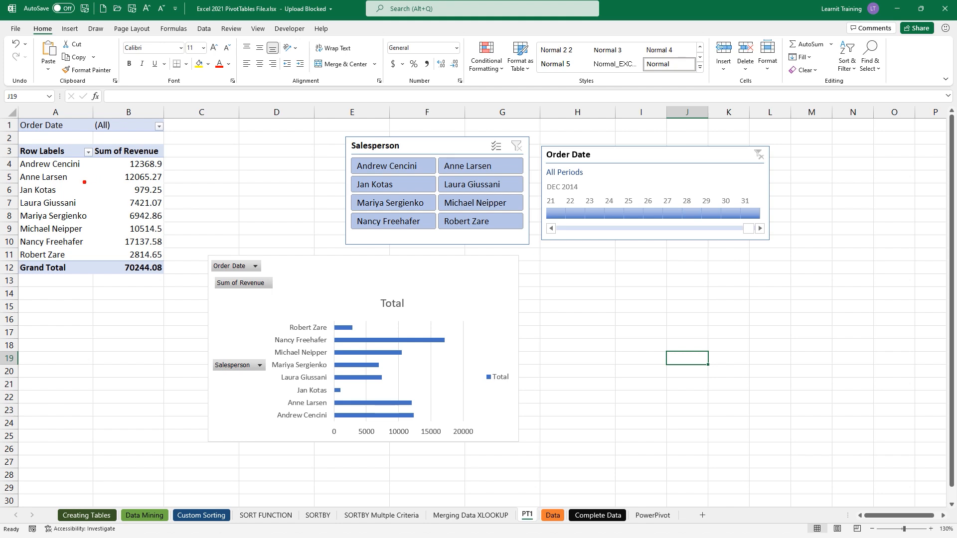
pyautogui.moveTo(85, 181)
pyautogui.mouseDown()
pyautogui.moveTo(106, 178)
pyautogui.moveTo(103, 202)
pyautogui.moveTo(122, 202)
pyautogui.mouseUp()
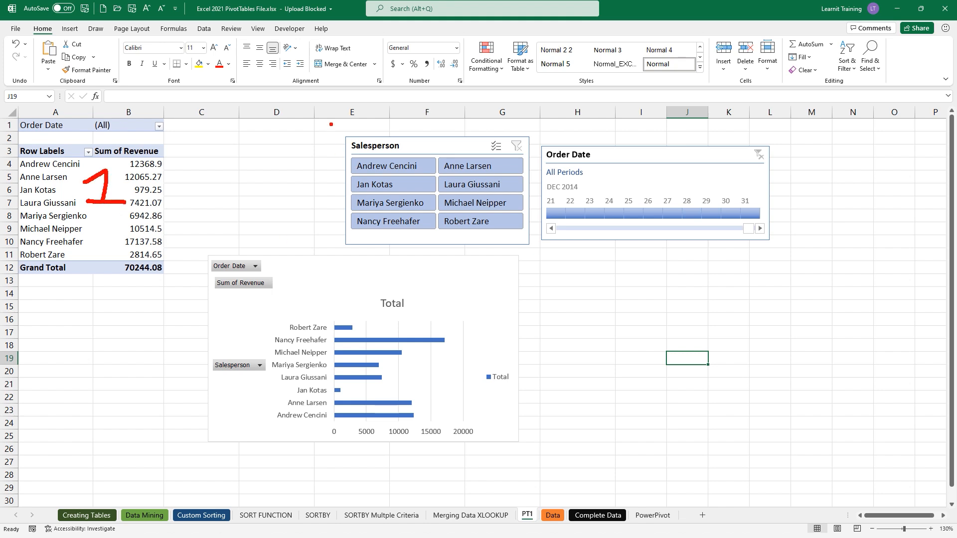
pyautogui.moveTo(331, 124)
pyautogui.mouseDown()
pyautogui.moveTo(618, 210)
pyautogui.moveTo(804, 250)
pyautogui.mouseUp()
pyautogui.moveTo(797, 183)
pyautogui.mouseDown()
pyautogui.moveTo(870, 133)
pyautogui.moveTo(891, 126)
pyautogui.moveTo(896, 143)
pyautogui.moveTo(904, 141)
pyautogui.mouseUp()
pyautogui.moveTo(184, 251)
pyautogui.mouseDown()
pyautogui.moveTo(366, 369)
pyautogui.moveTo(541, 448)
pyautogui.mouseUp()
pyautogui.moveTo(547, 374)
pyautogui.mouseDown()
pyautogui.moveTo(609, 343)
pyautogui.moveTo(604, 363)
pyautogui.mouseUp()
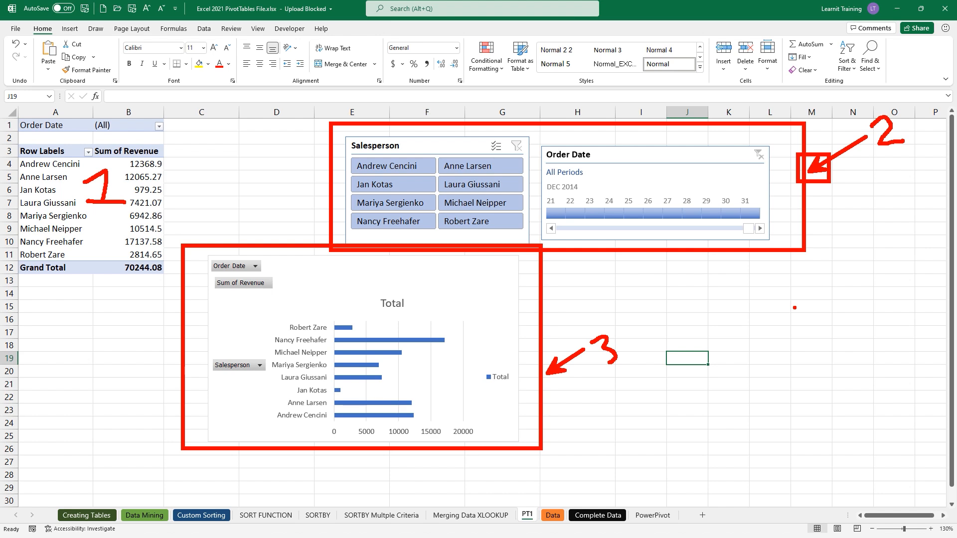
pyautogui.press('Escape')
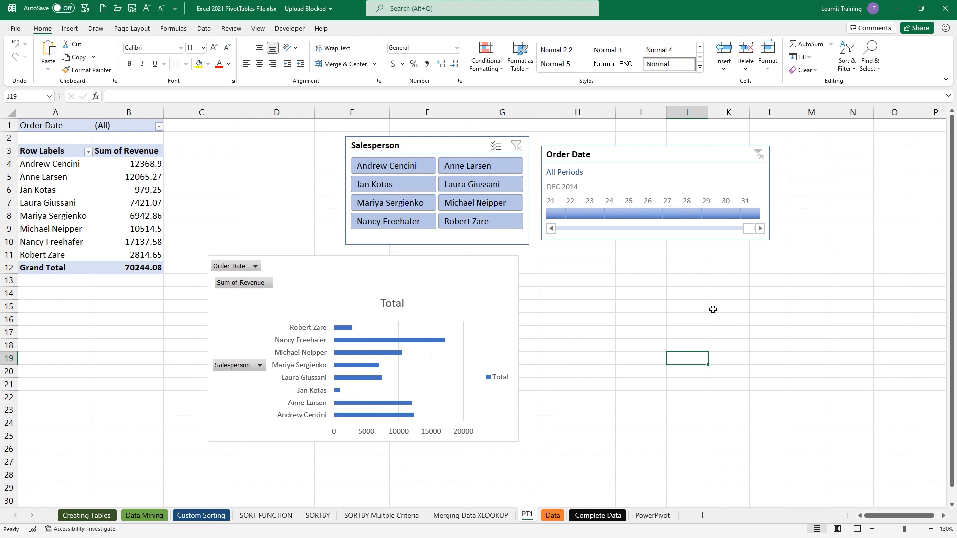
pyautogui.click(155, 189)
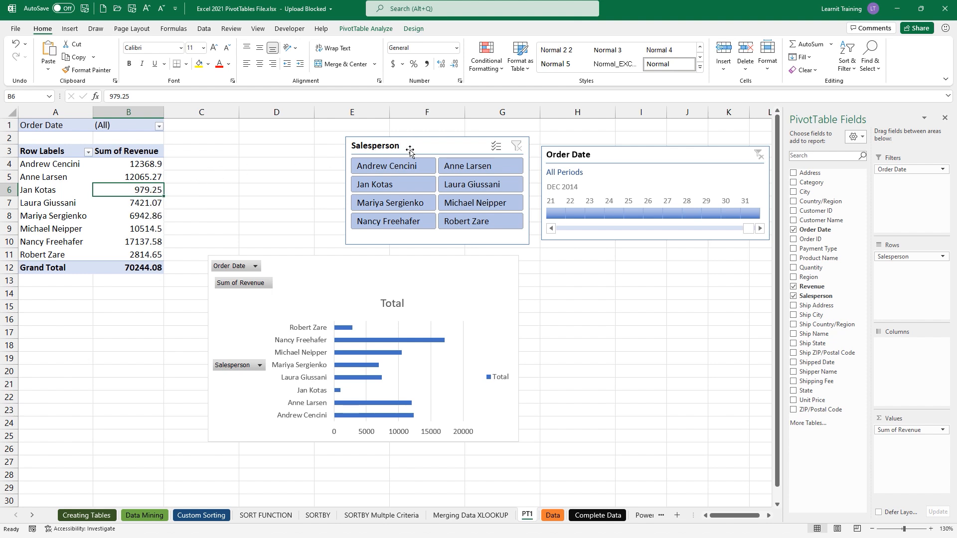
pyautogui.click(364, 29)
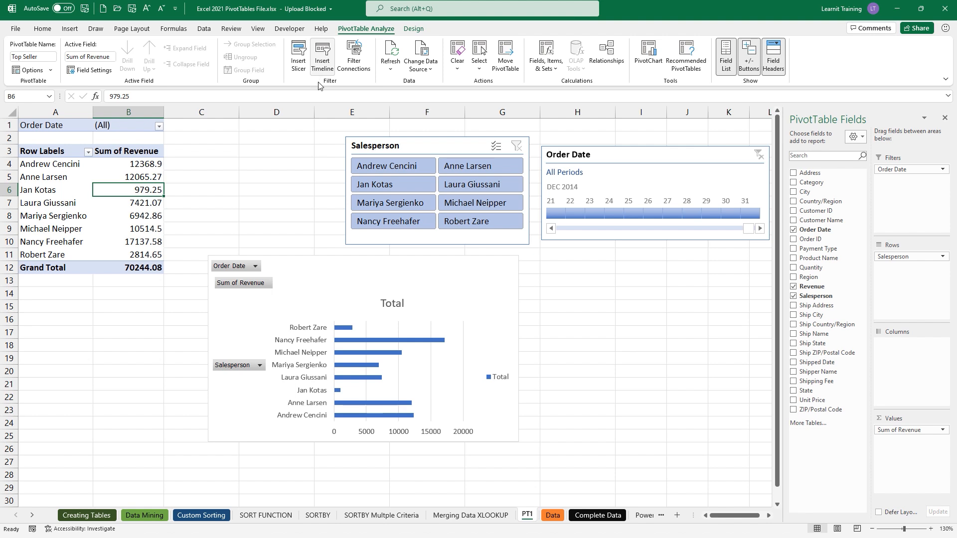
pyautogui.click(433, 274)
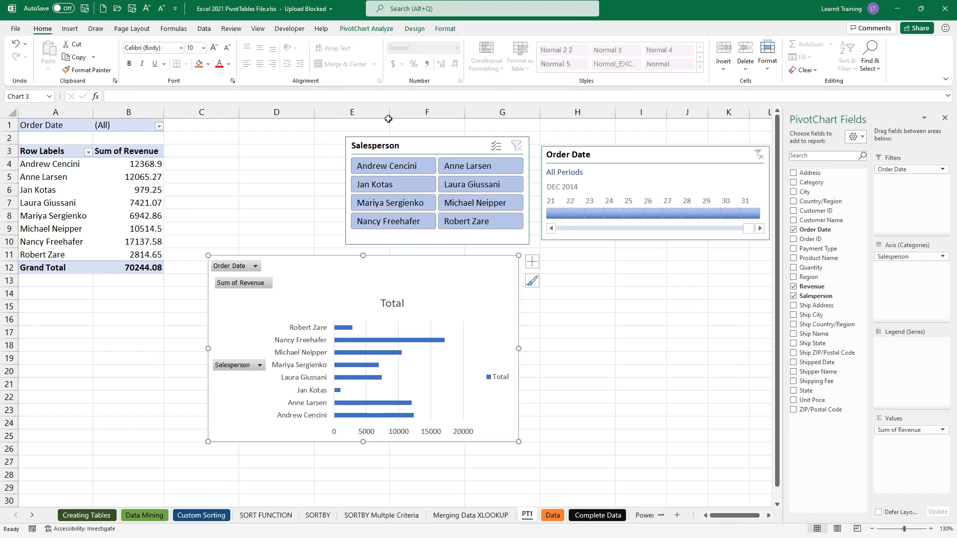
pyautogui.click(140, 194)
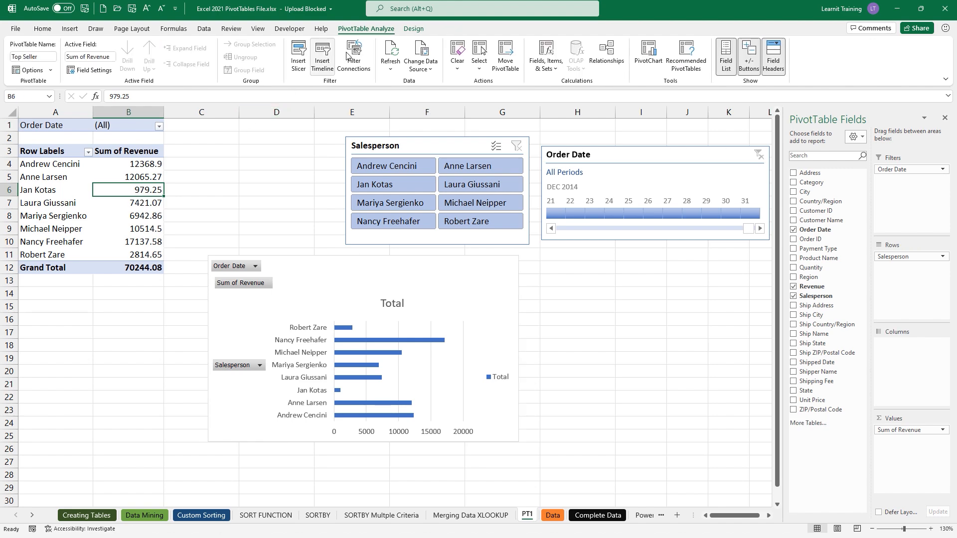
pyautogui.click(646, 58)
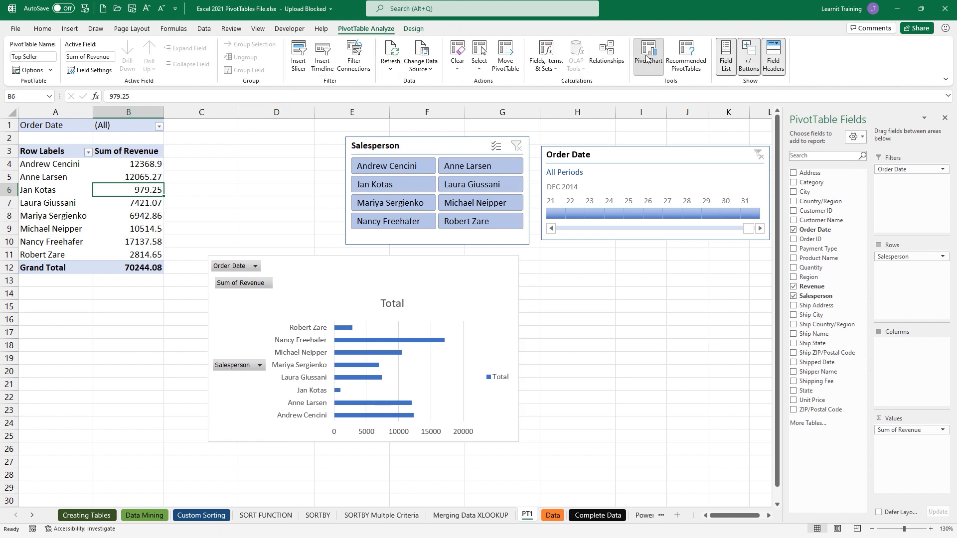
pyautogui.click(341, 221)
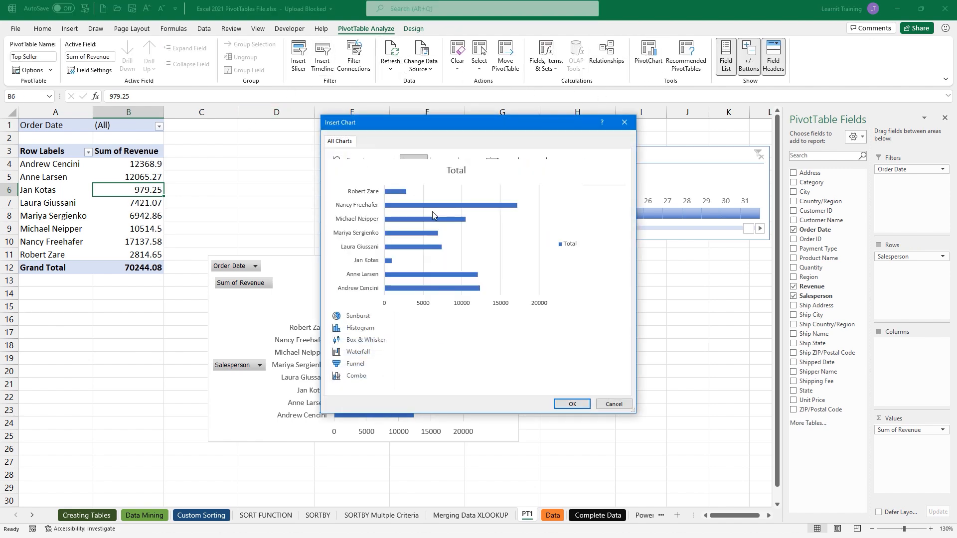
pyautogui.click(615, 406)
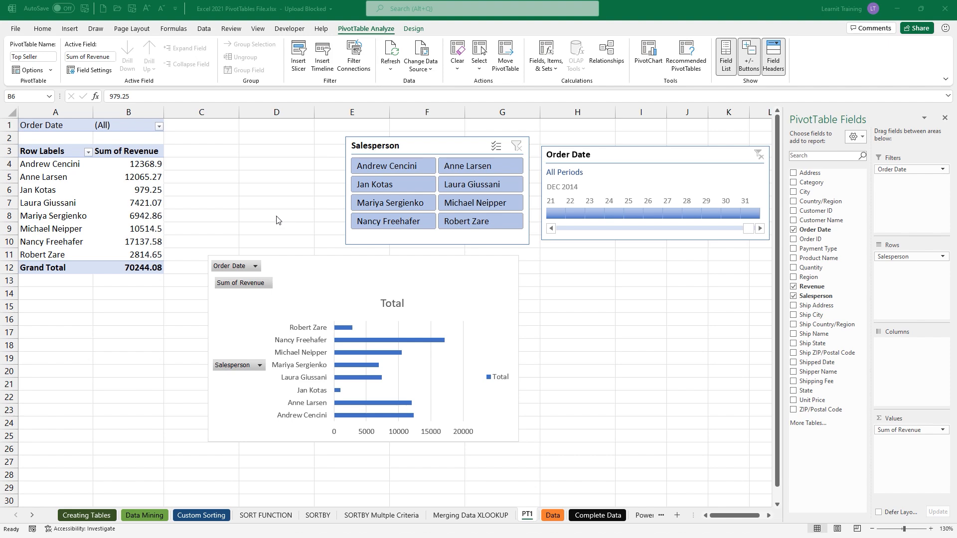
pyautogui.scroll(1, 193, 205)
pyautogui.scroll(2, 193, 204)
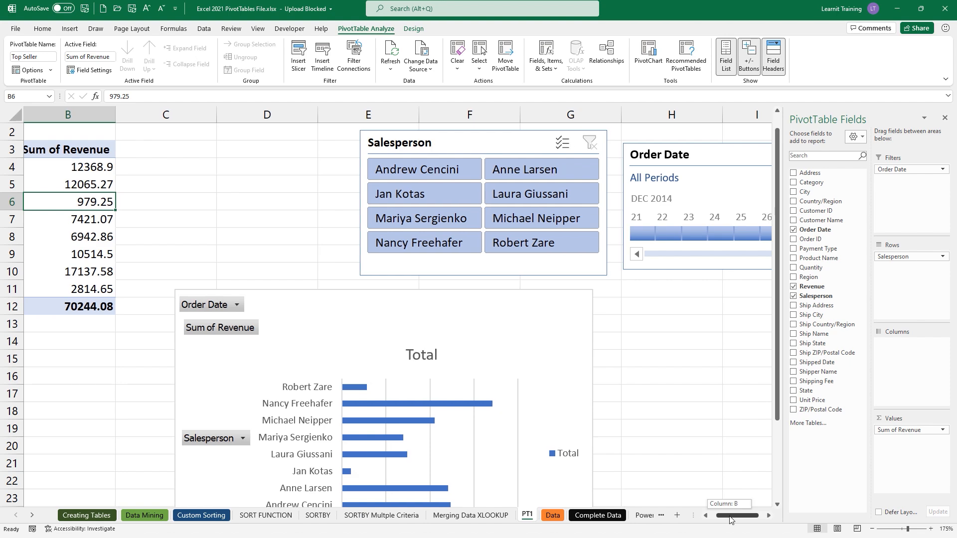
pyautogui.click(705, 515)
pyautogui.scroll(1, 270, 323)
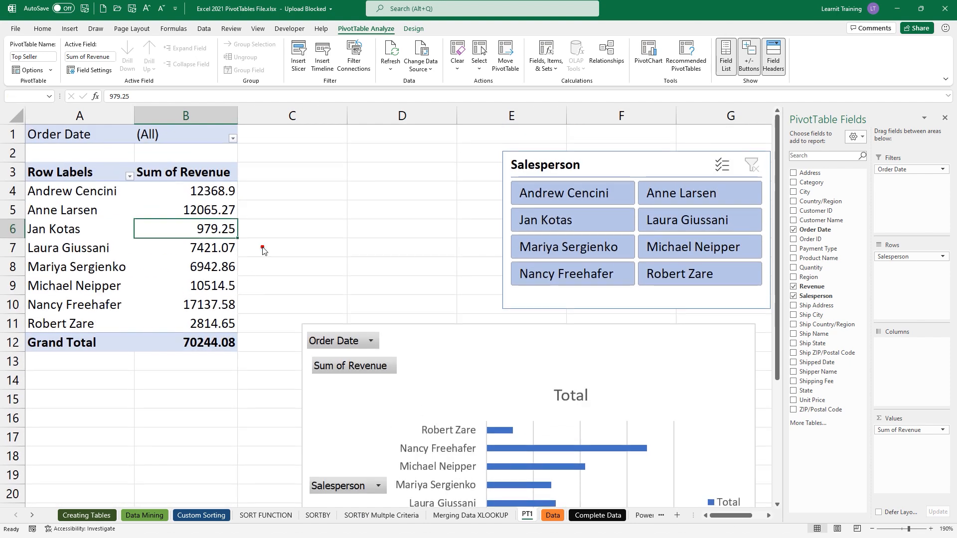
pyautogui.moveTo(272, 242); pyautogui.dragTo(272, 266)
pyautogui.write('Drill down')
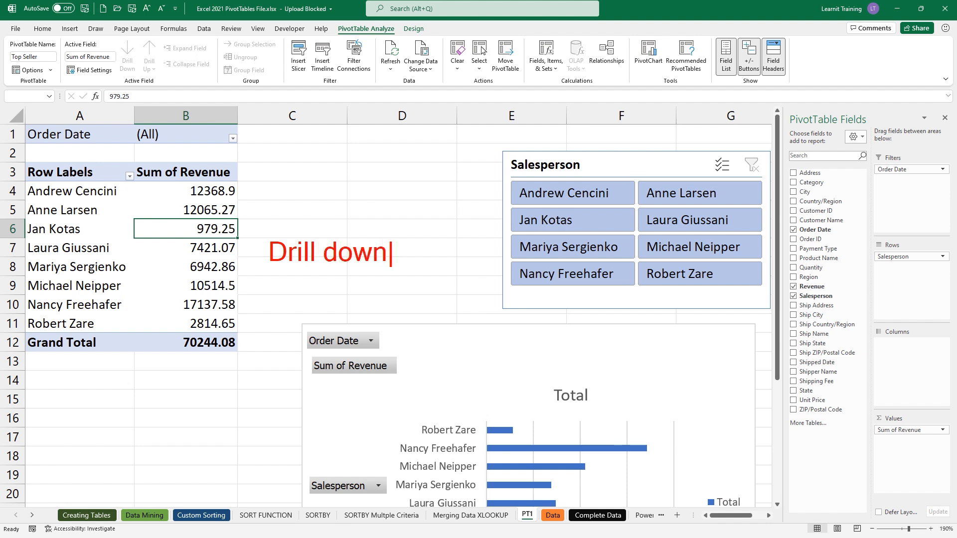
pyautogui.press('Escape')
pyautogui.moveTo(236, 196); pyautogui.dragTo(284, 159)
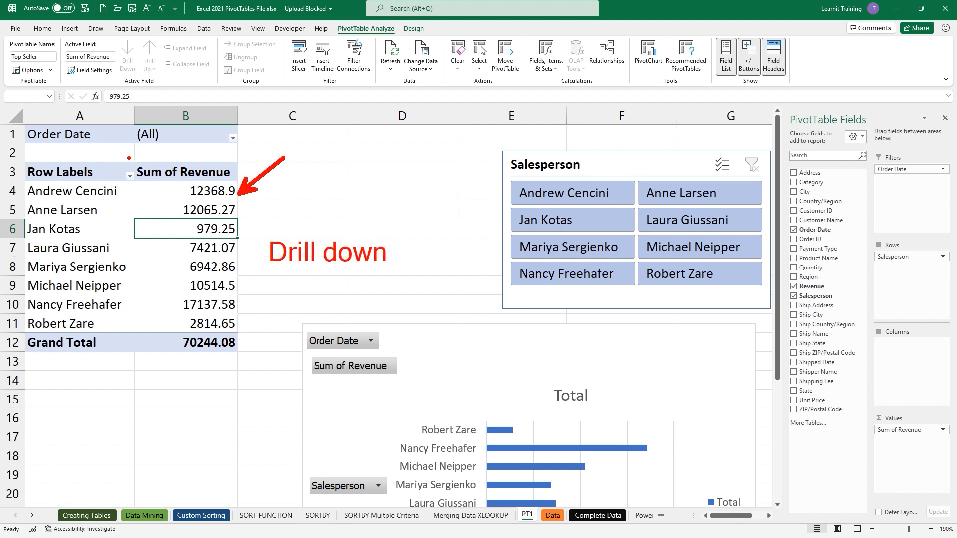
pyautogui.moveTo(130, 166)
pyautogui.mouseDown()
pyautogui.moveTo(184, 314)
pyautogui.moveTo(239, 361)
pyautogui.moveTo(242, 353)
pyautogui.mouseUp()
pyautogui.moveTo(312, 320)
pyautogui.mouseDown()
pyautogui.moveTo(239, 302)
pyautogui.moveTo(857, 435)
pyautogui.moveTo(955, 505)
pyautogui.mouseUp()
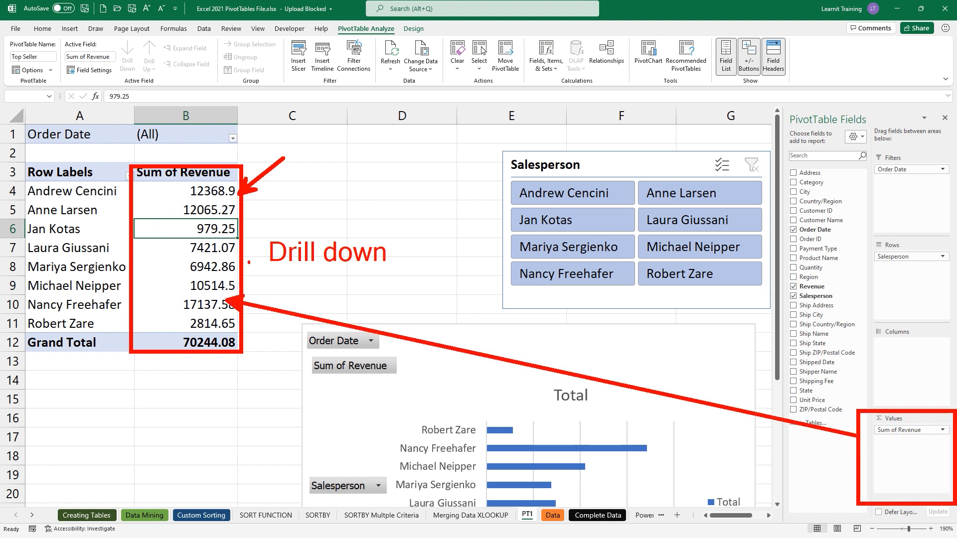
pyautogui.moveTo(282, 272); pyautogui.dragTo(387, 272)
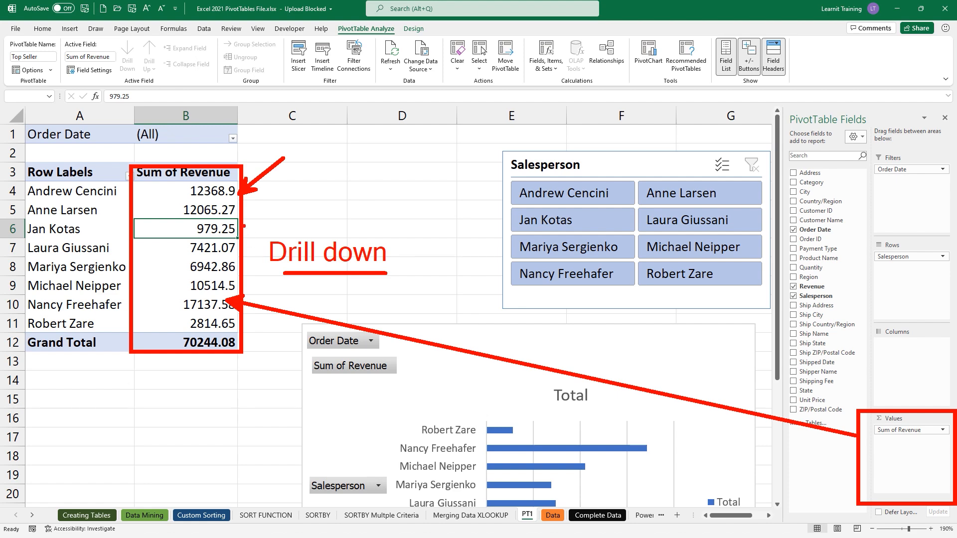
pyautogui.moveTo(244, 226); pyautogui.dragTo(271, 219)
pyautogui.press('Escape')
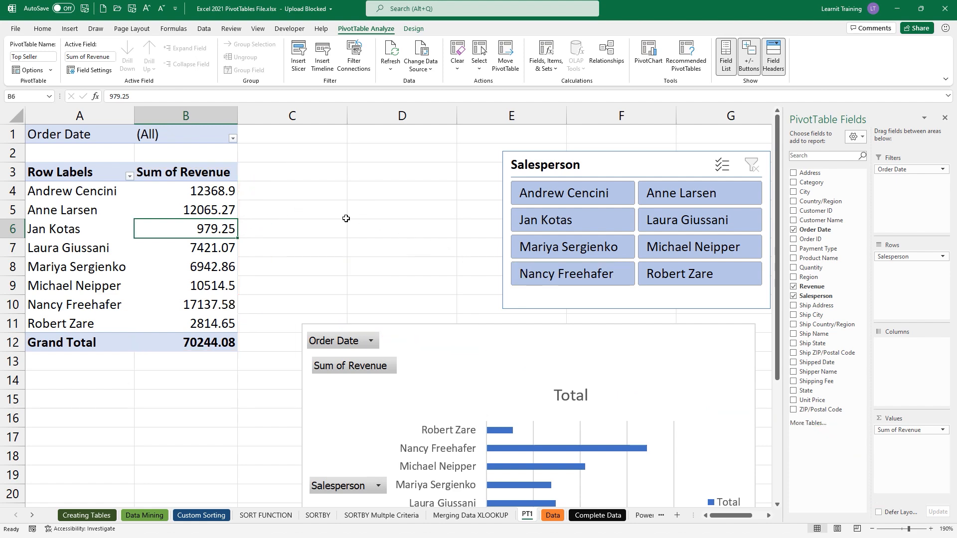
pyautogui.doubleClick(219, 193)
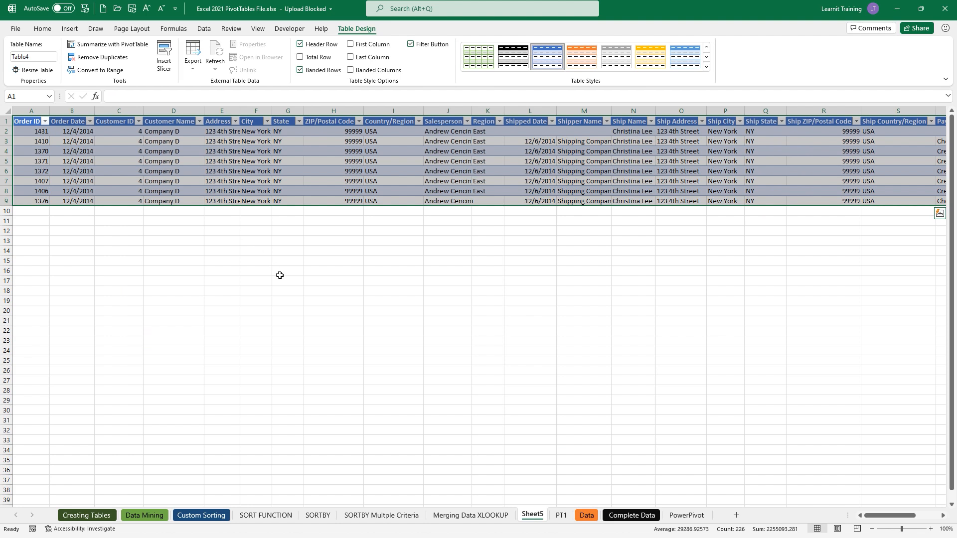
# - Rename the drill-down sheet to 'Andrews Sales'
pyautogui.moveTo(537, 510); pyautogui.dragTo(535, 469)
pyautogui.press('Escape')
pyautogui.doubleClick(532, 514)
pyautogui.write('A')
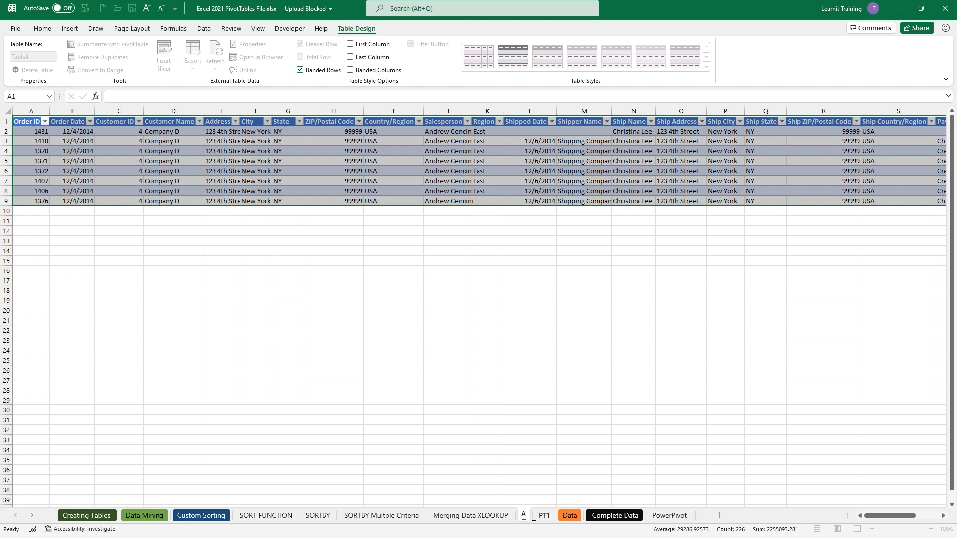
pyautogui.write('ndrews Sales')
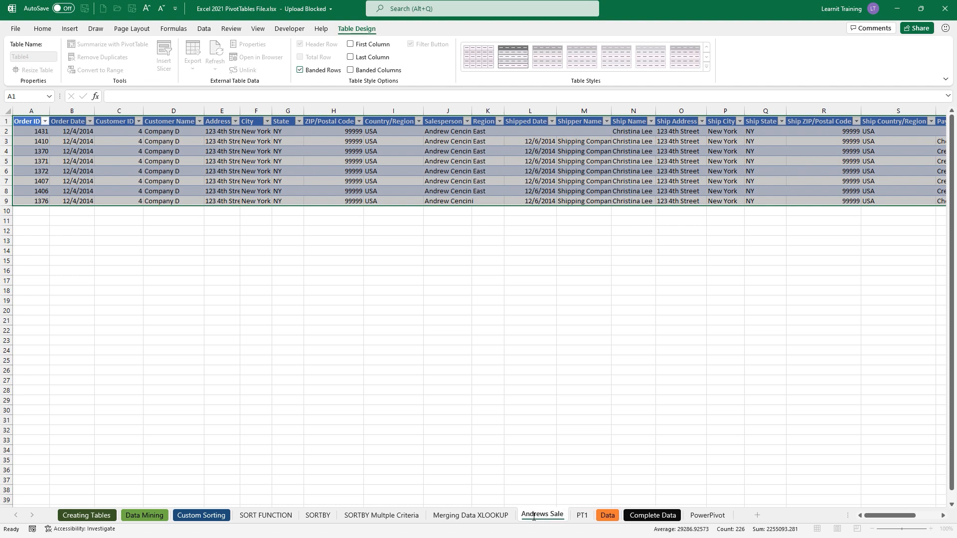
pyautogui.press('Return')
# - Select order dates B2:B9 and revenue Y2:Y9, then drill into PT1's 12065.27 revenue
pyautogui.keyDown('ctrl'); pyautogui.scroll(3, 623, 213); pyautogui.keyUp('ctrl')
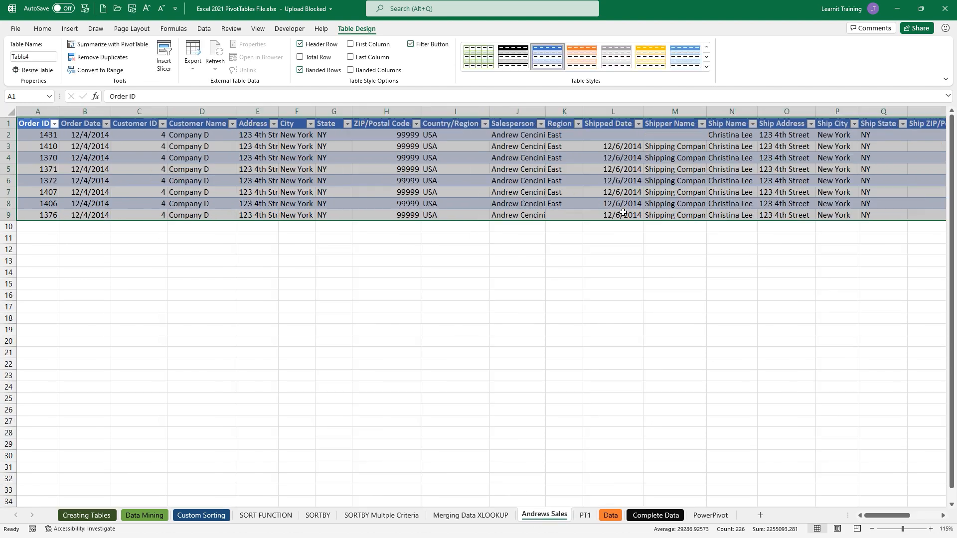
pyautogui.keyDown('ctrl'); pyautogui.scroll(1, 623, 213); pyautogui.keyUp('ctrl')
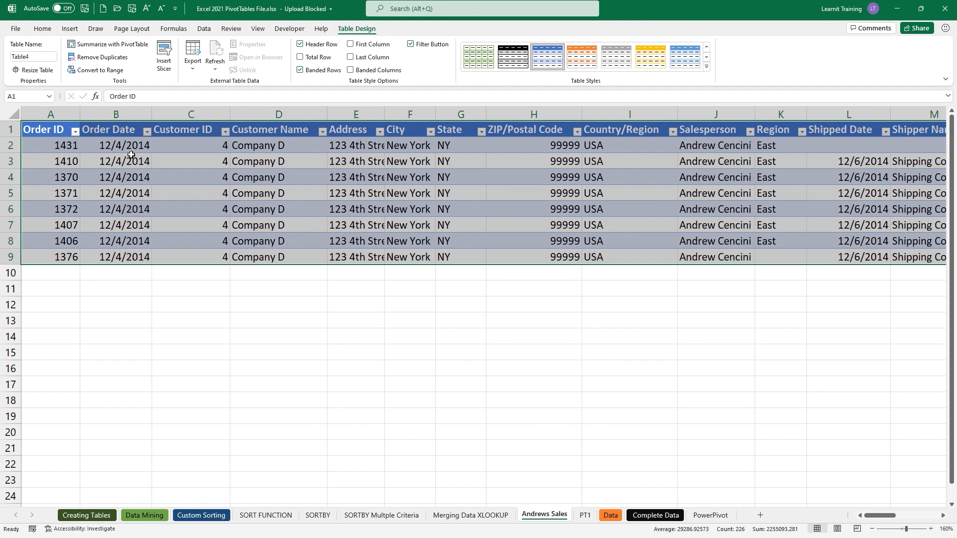
pyautogui.moveTo(128, 150); pyautogui.dragTo(143, 265)
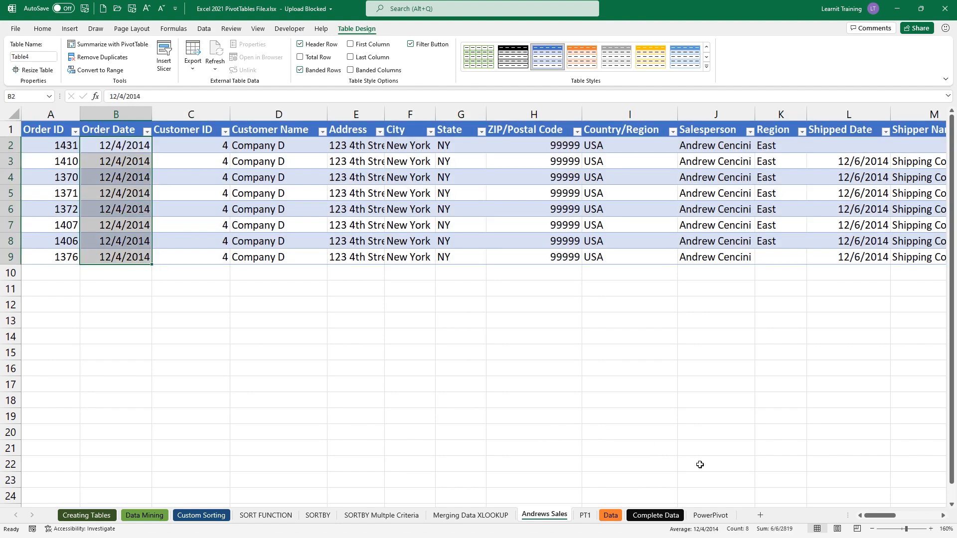
pyautogui.moveTo(886, 516); pyautogui.dragTo(921, 518)
pyautogui.moveTo(798, 150); pyautogui.dragTo(794, 255)
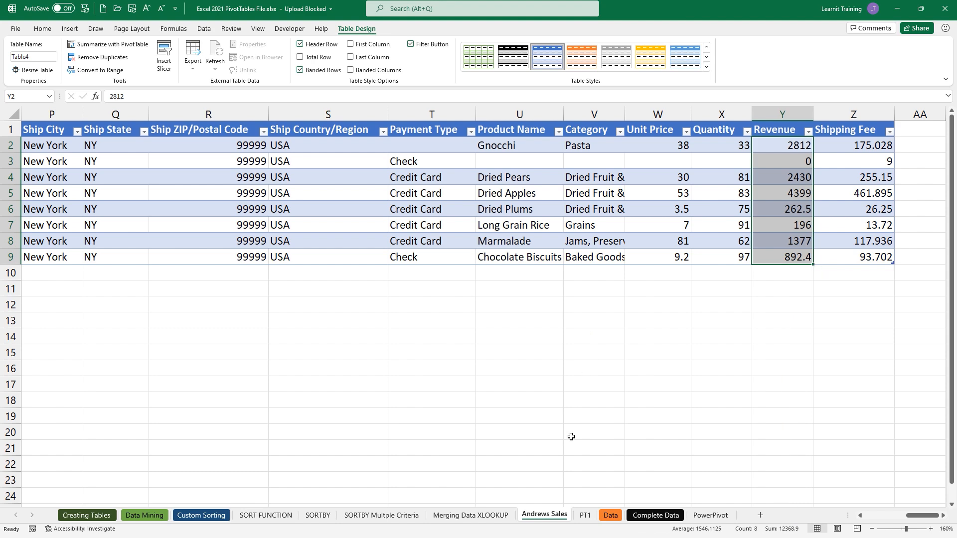
pyautogui.click(585, 515)
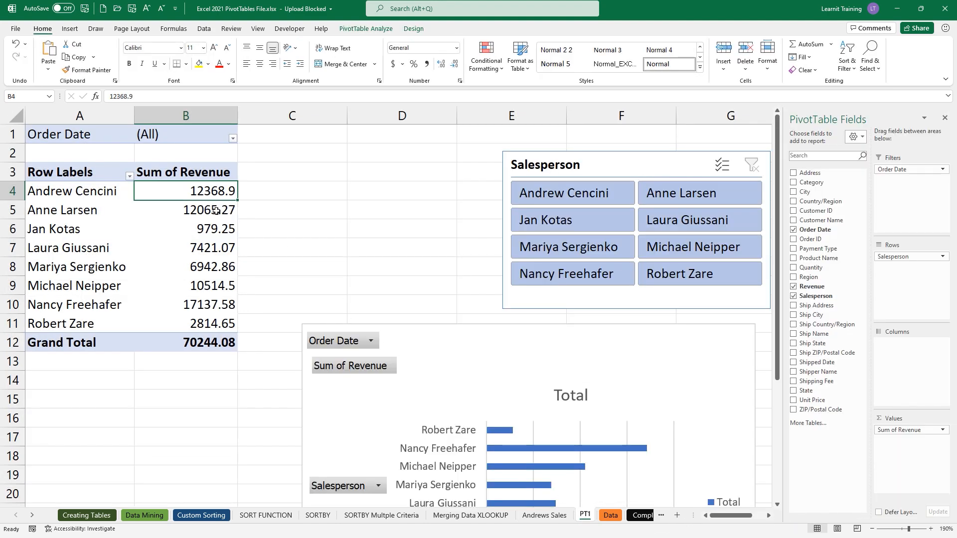
pyautogui.doubleClick(223, 210)
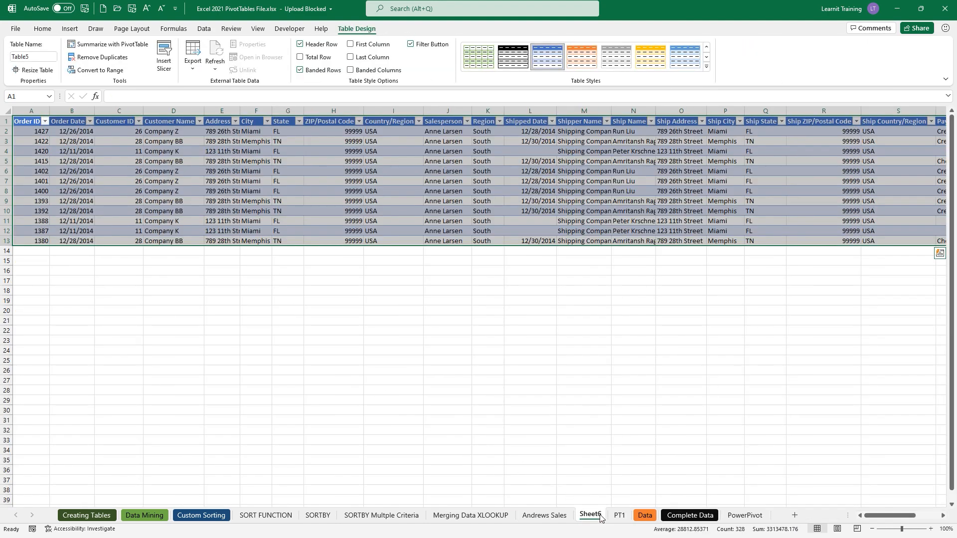
# - Rename the new detail sheet to 'Anne Sales'
pyautogui.doubleClick(598, 515)
pyautogui.write('Anne Sales')
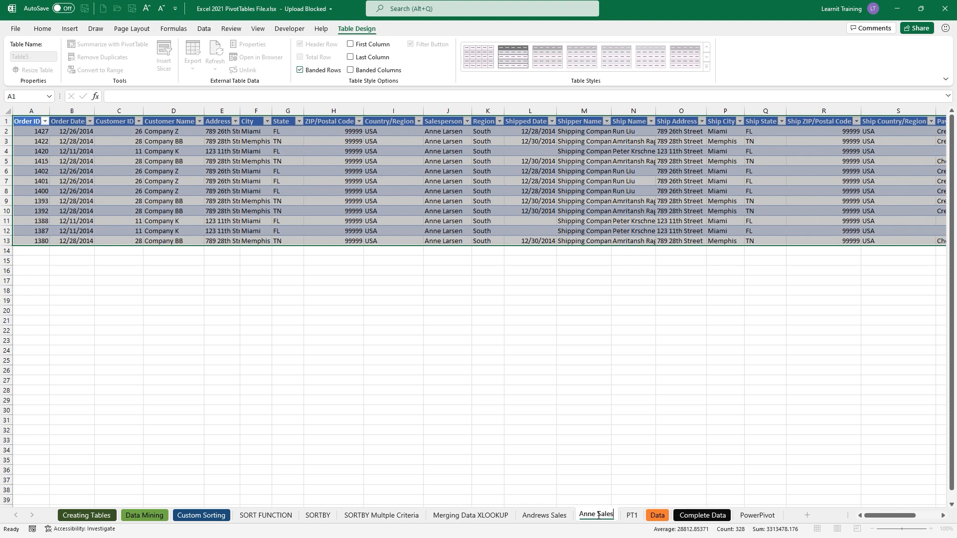
pyautogui.press('Return')
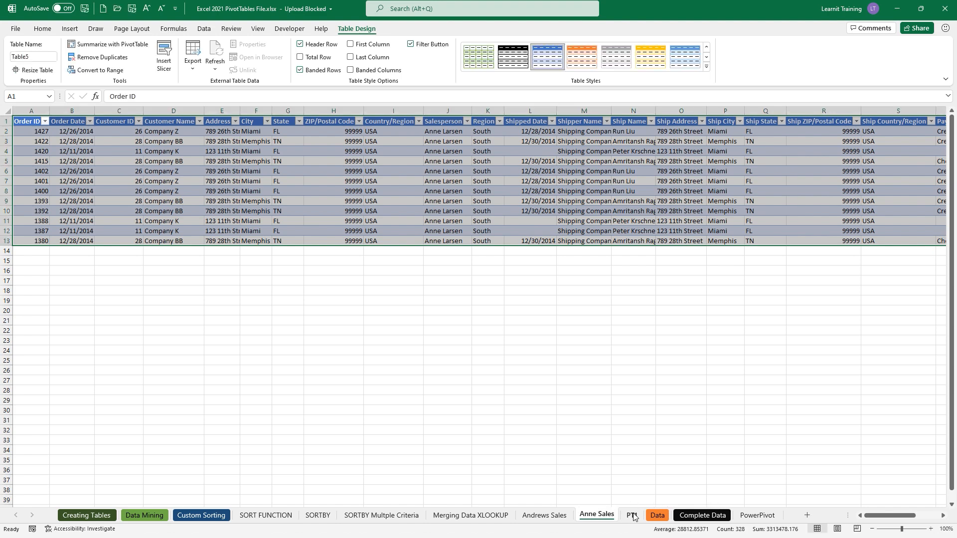
# - Drill into PT1's 979.25 revenue, name the new sheet 'Jan Sales', and return to PT1
pyautogui.click(632, 515)
pyautogui.doubleClick(223, 233)
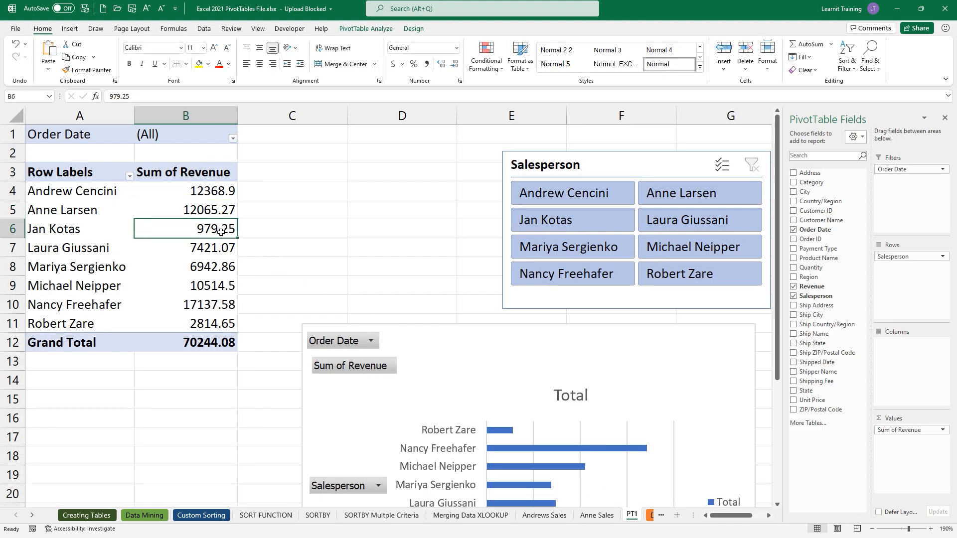
pyautogui.doubleClick(633, 521)
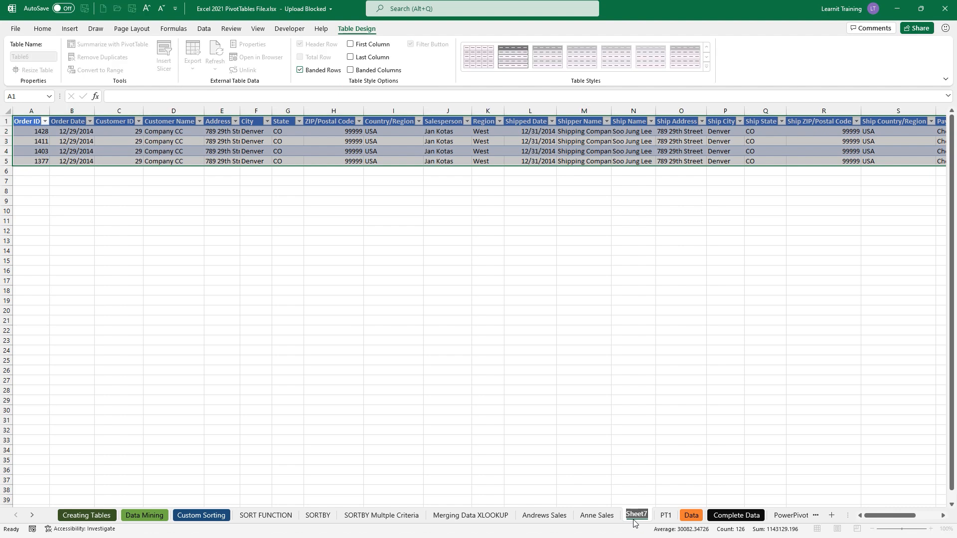
pyautogui.write('Jan Sales')
pyautogui.press('Return')
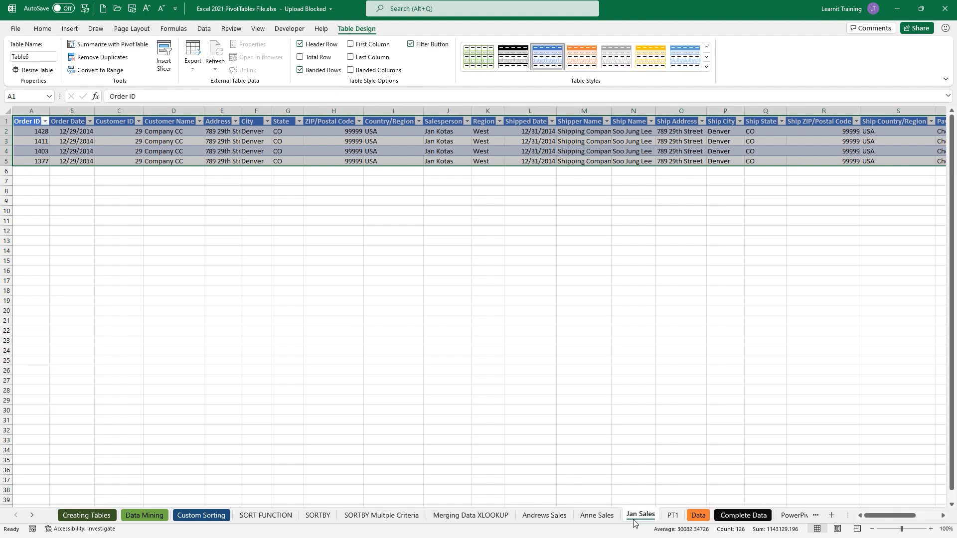
pyautogui.click(673, 515)
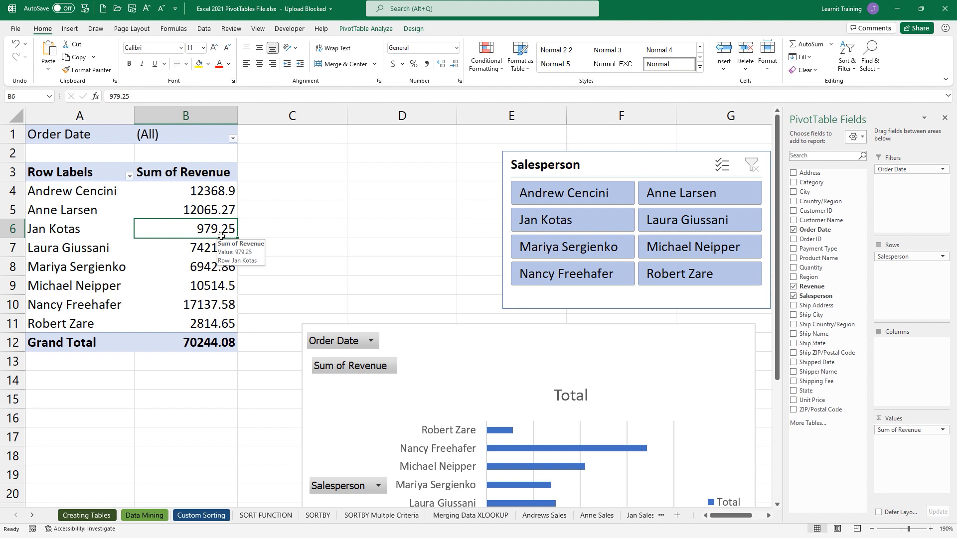
# - Zoom out and widen the sheet tab bar so the PT1 tab is visible
pyautogui.scroll(-2, 221, 236)
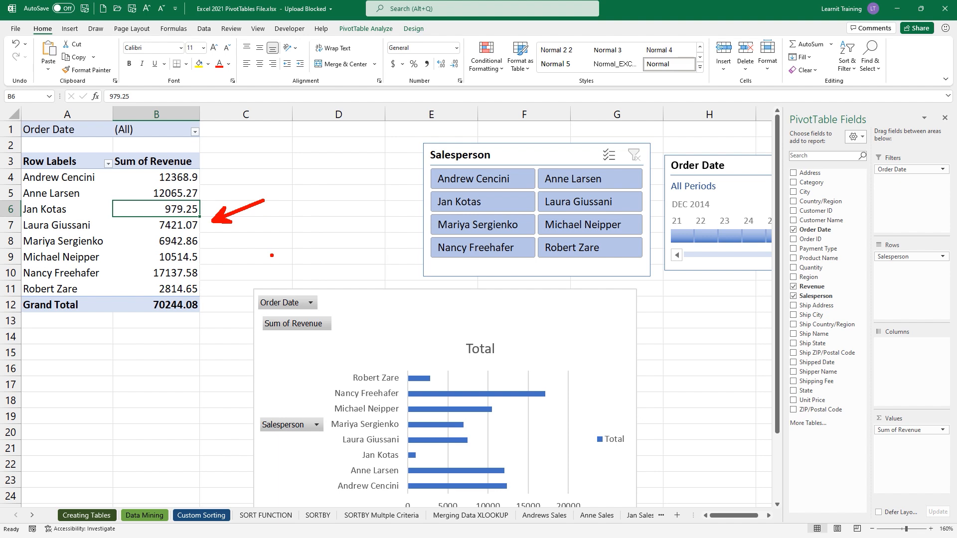
pyautogui.moveTo(702, 514); pyautogui.dragTo(759, 513)
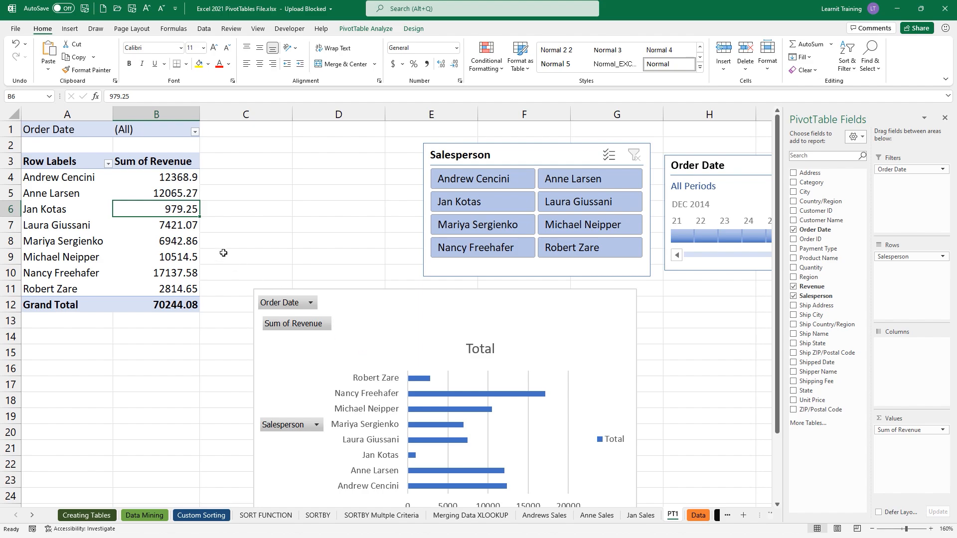
pyautogui.moveTo(184, 223)
# - On the Data sheet, fill row 69 with order date 12/03/14, a salesperson's name and region East
pyautogui.click(696, 519)
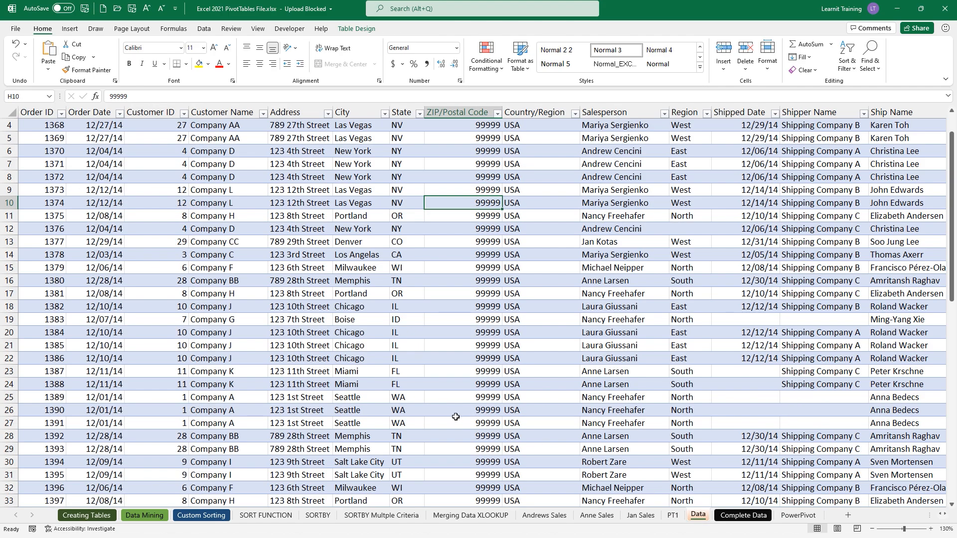
pyautogui.scroll(-5, 454, 415)
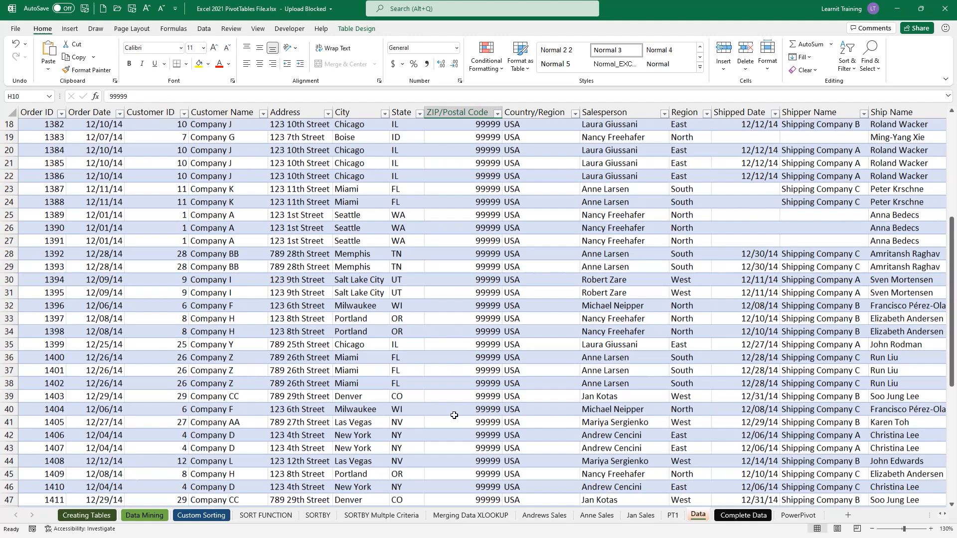
pyautogui.scroll(-9, 454, 415)
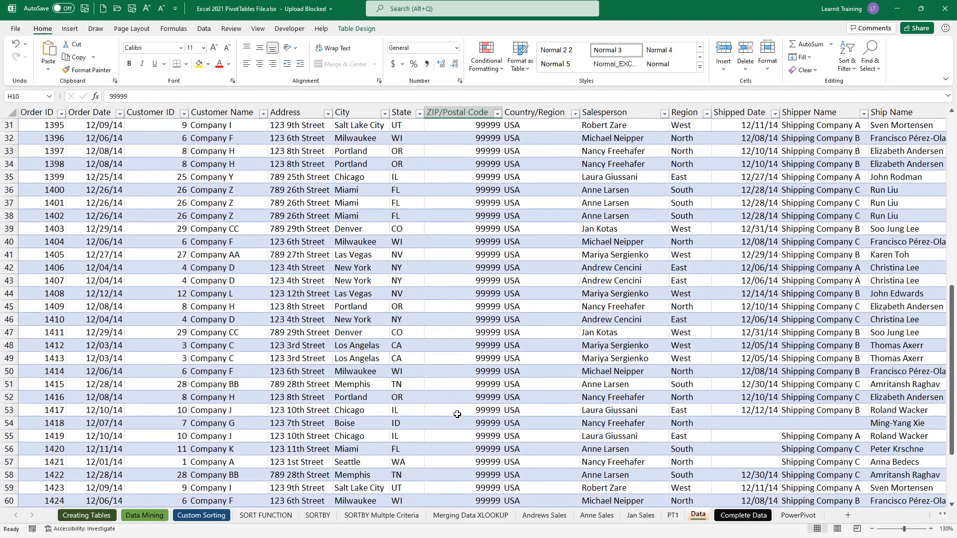
pyautogui.click(107, 427)
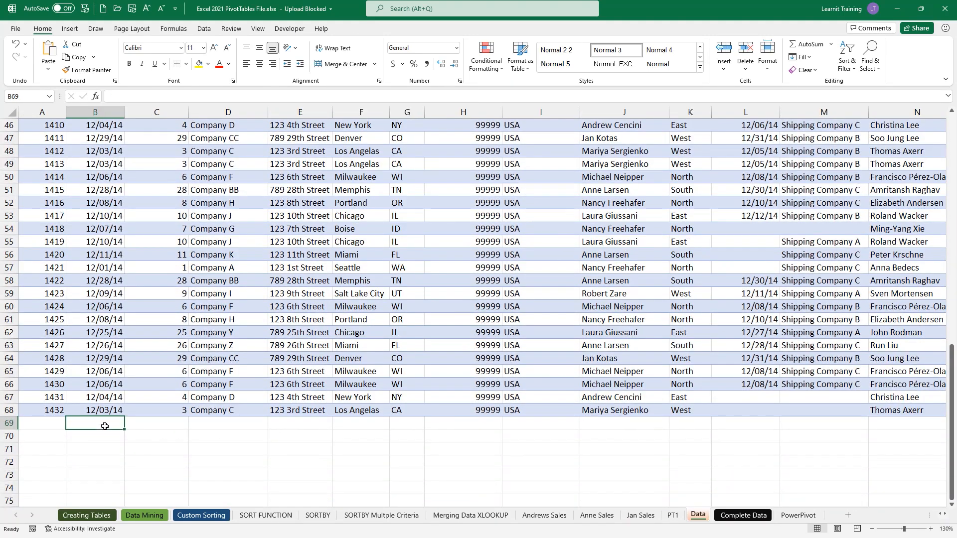
pyautogui.write('12/03')
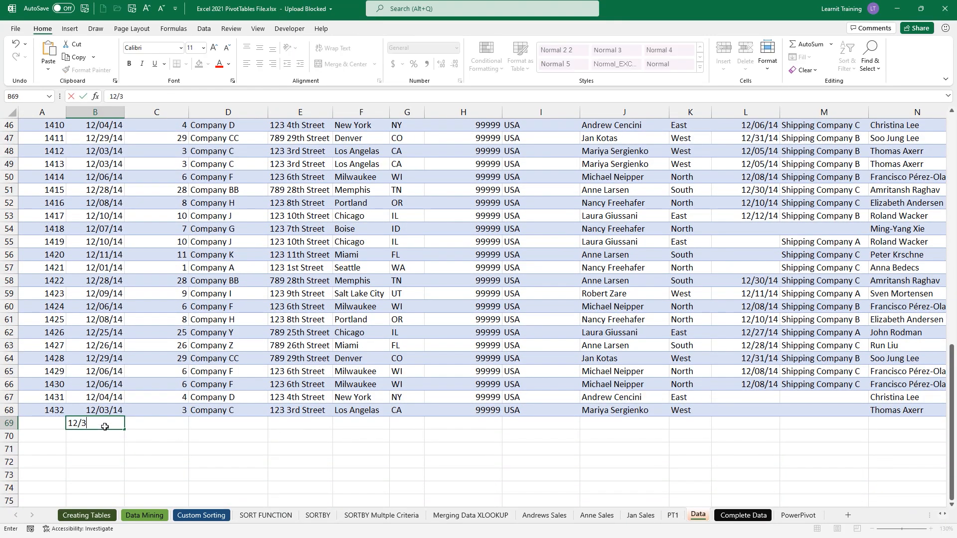
pyautogui.write('/14')
pyautogui.press('Tab')
pyautogui.press('Tab')
pyautogui.press('Tab')
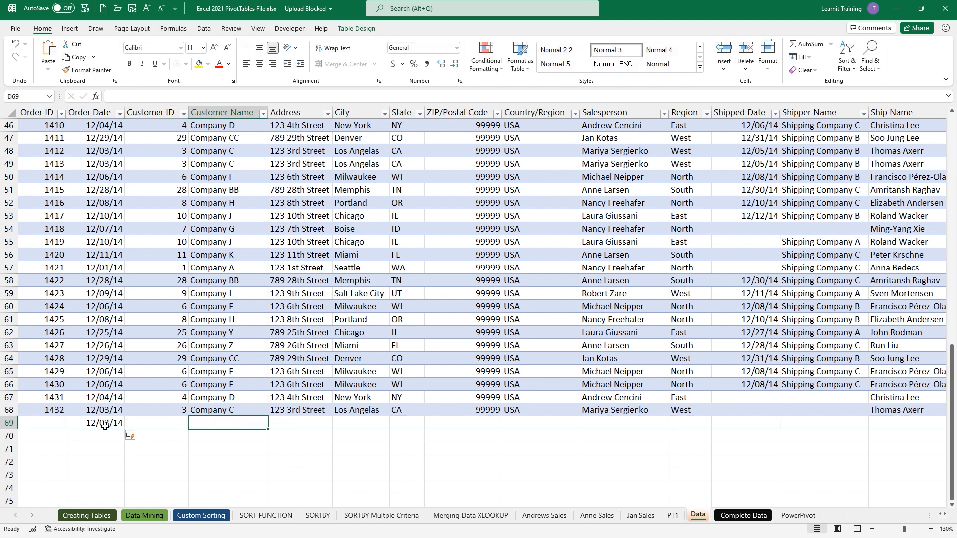
pyautogui.press('Tab')
pyautogui.press('Tab')
pyautogui.press('Tab')
pyautogui.press('Tab')
pyautogui.press('Tab')
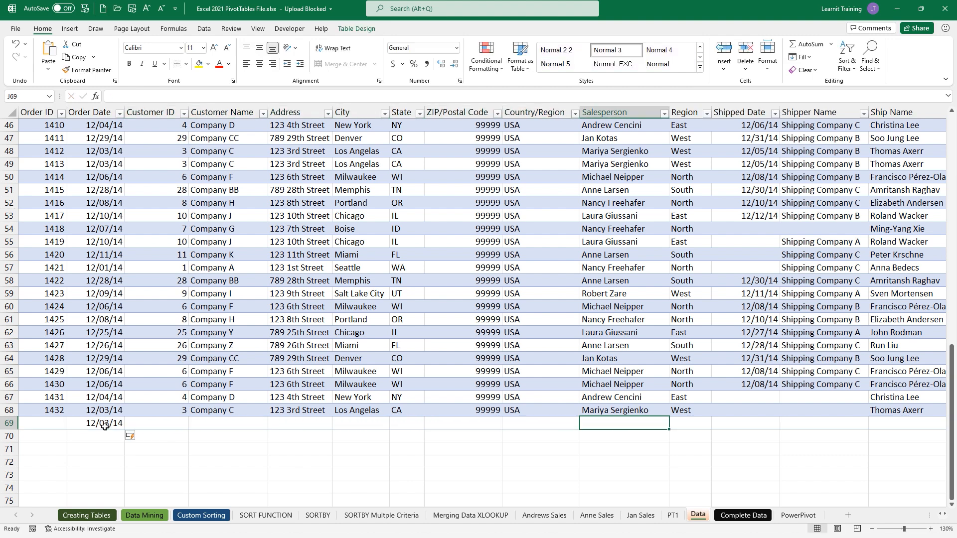
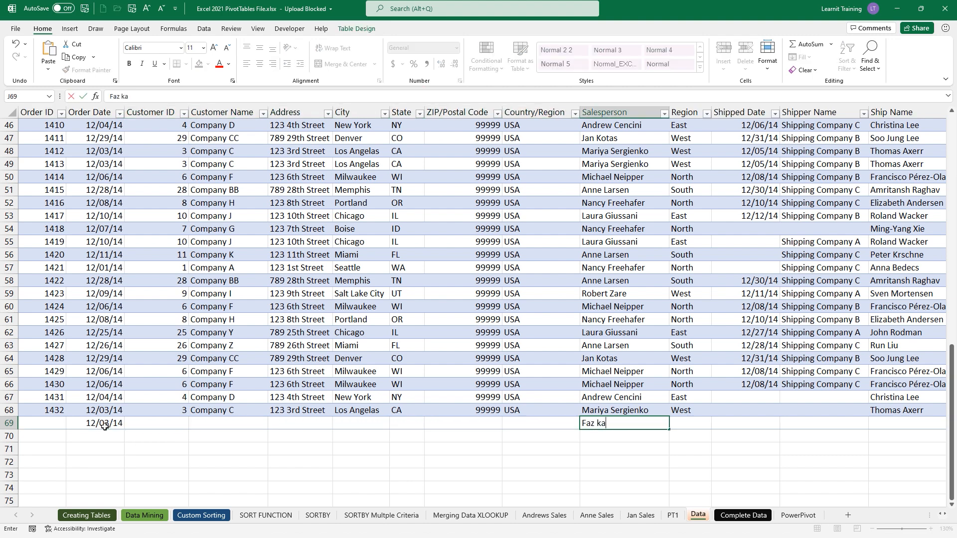
pyautogui.press('Tab')
pyautogui.write('East')
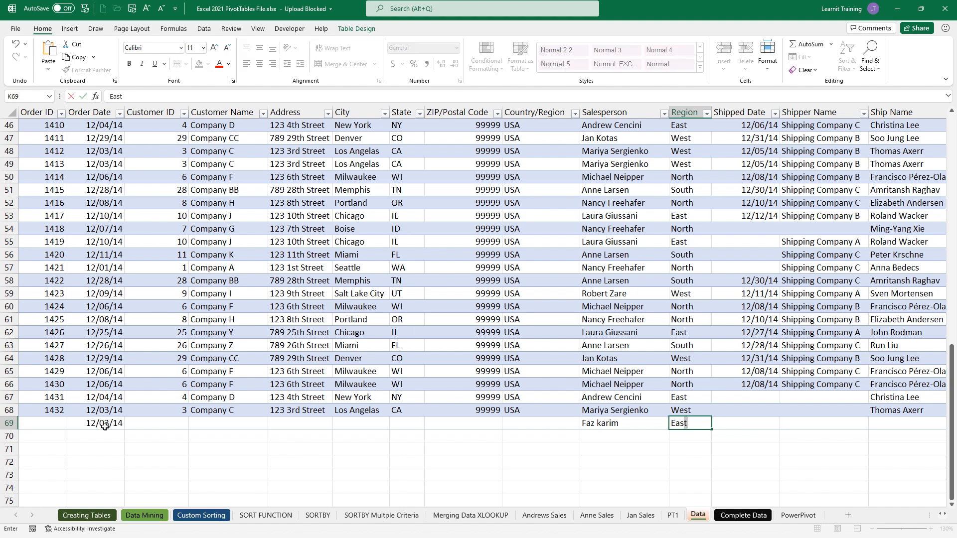
pyautogui.press('Tab')
pyautogui.press('Tab')
pyautogui.press('Tab')
pyautogui.press('Tab')
pyautogui.press('Tab')
pyautogui.press('Tab')
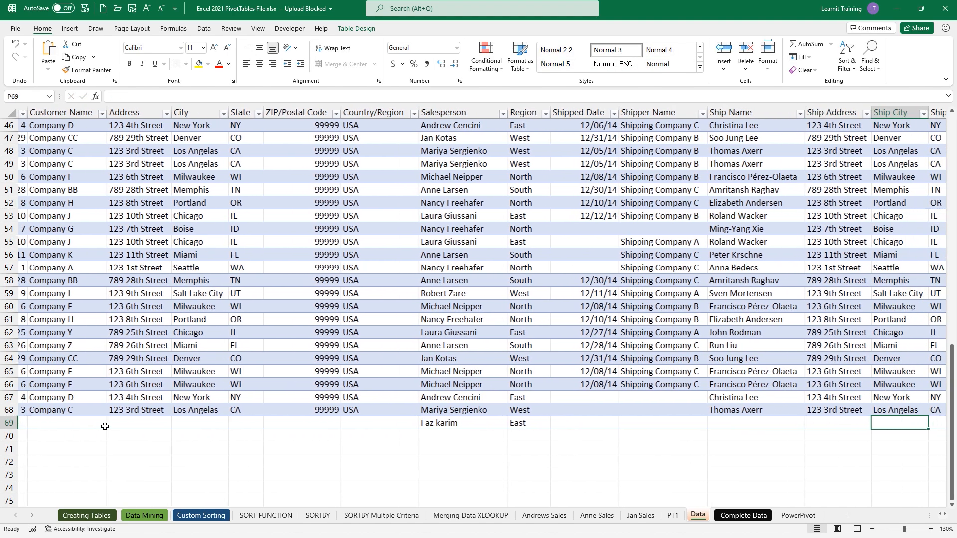
# - Give row 69 the category 'Excel' and a revenue of 1,000
pyautogui.press('Tab')
pyautogui.press('Tab')
pyautogui.press('Tab')
pyautogui.press('Tab')
pyautogui.press('Tab')
pyautogui.press('Tab')
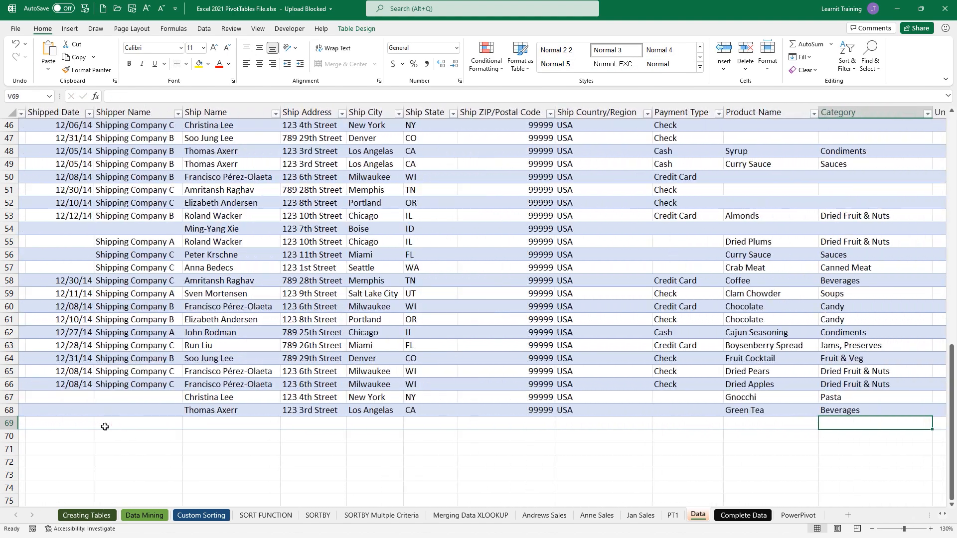
pyautogui.hotkey('shift', 'Tab')
pyautogui.write('Excel')
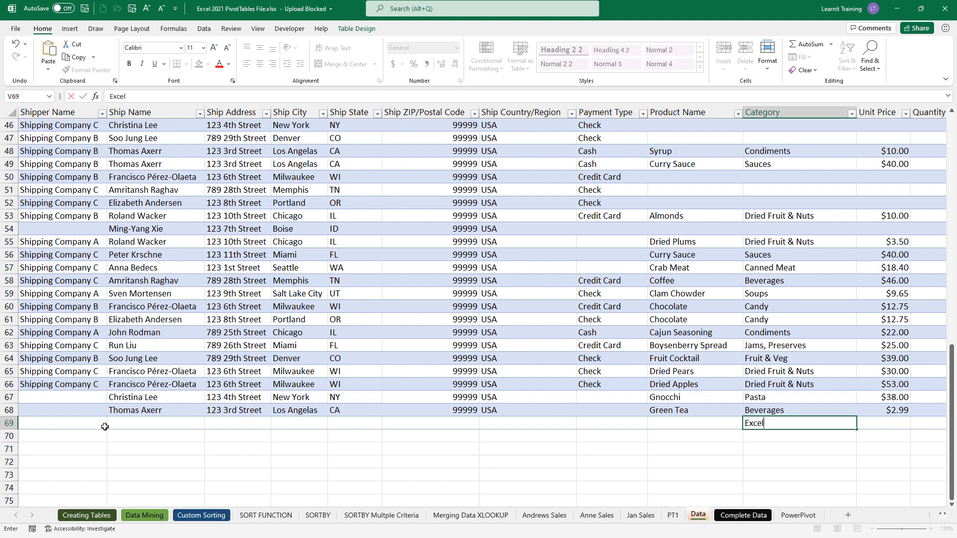
pyautogui.press('Tab')
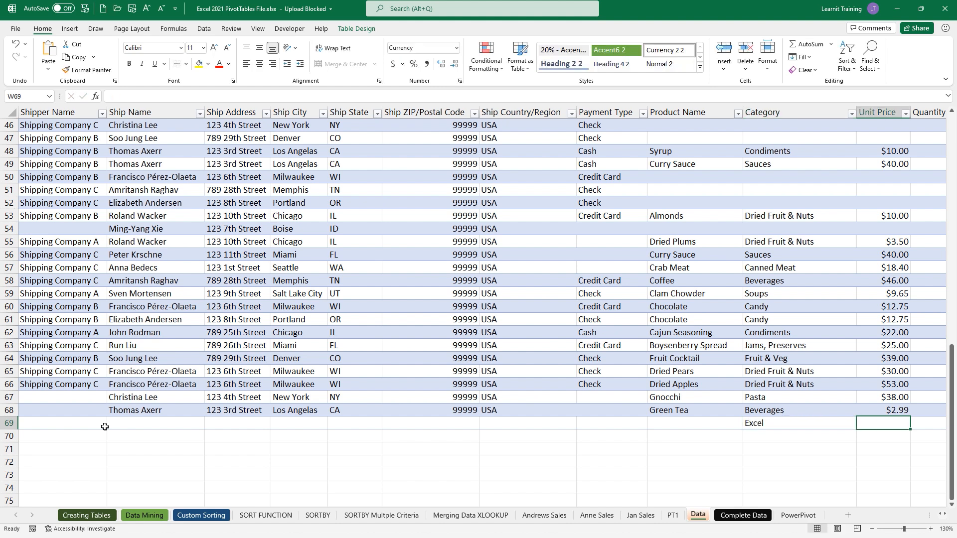
pyautogui.press('Tab')
pyautogui.press('Tab')
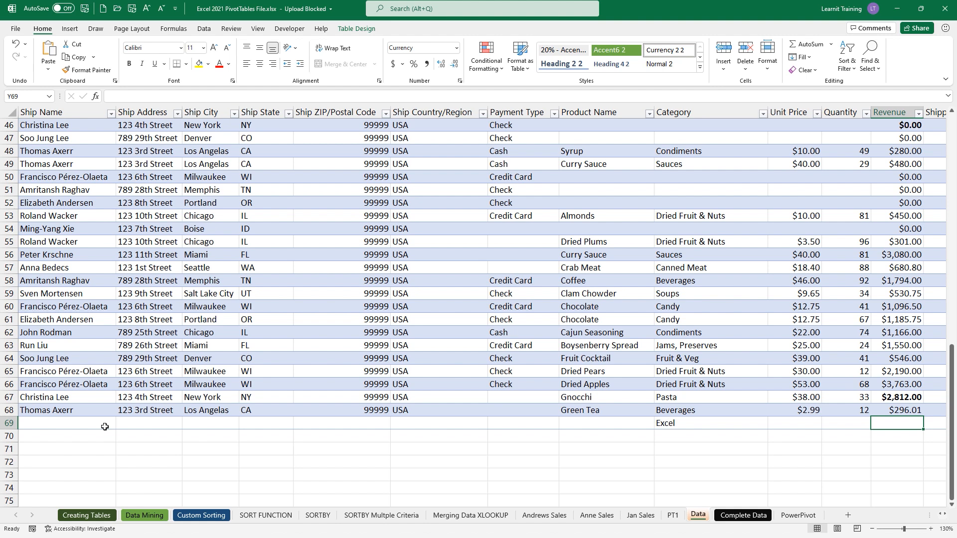
pyautogui.write('1,000')
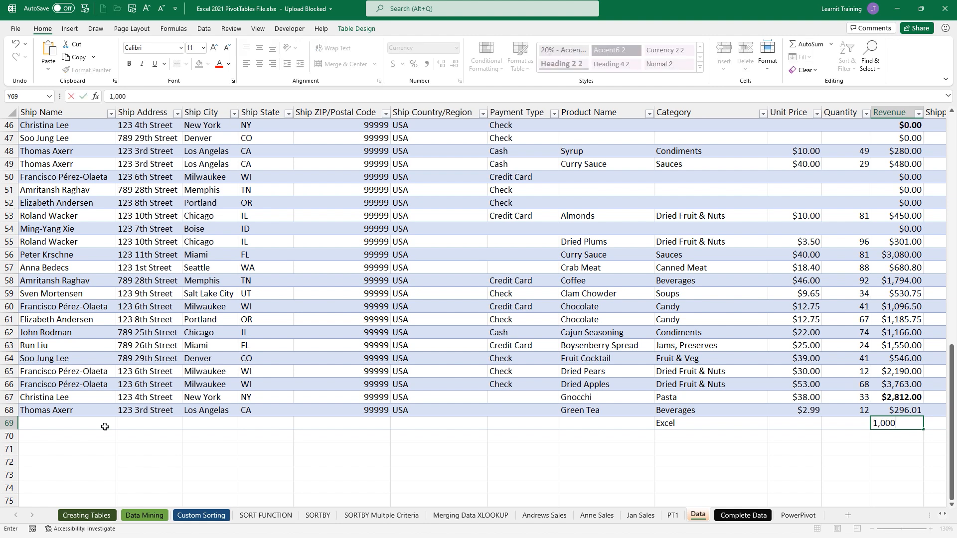
pyautogui.press('Tab')
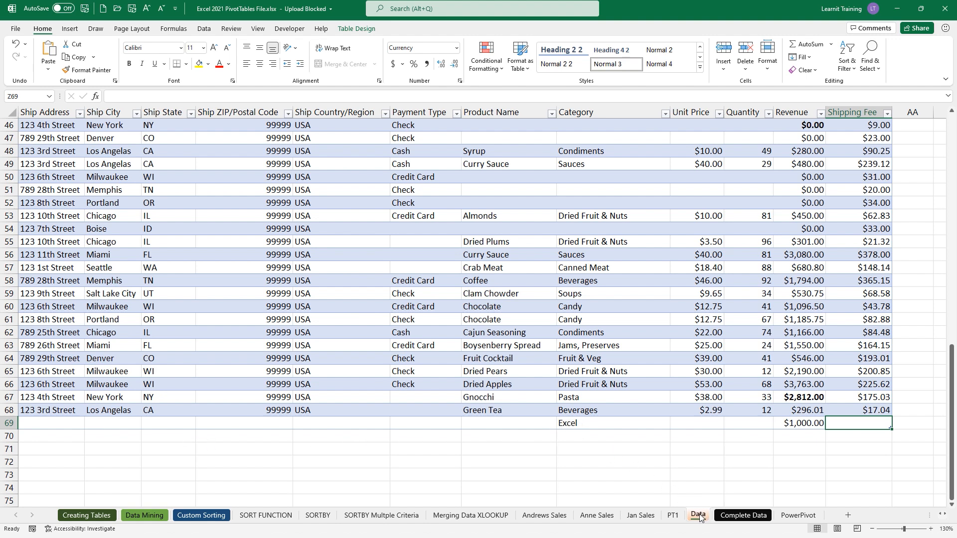
pyautogui.click(775, 490)
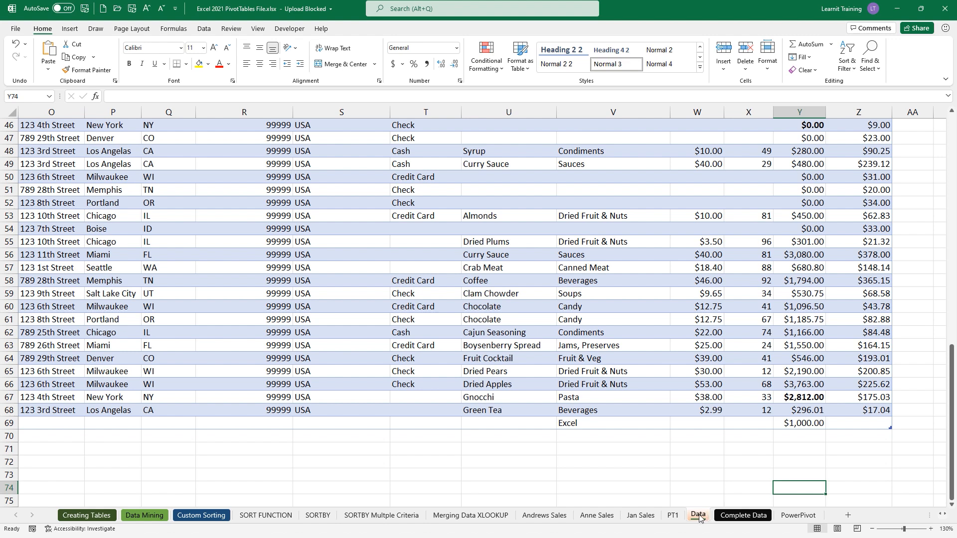
pyautogui.click(615, 471)
# - On the PT1 sheet, draw an annotation arrow pointing at the revenue values
pyautogui.click(673, 515)
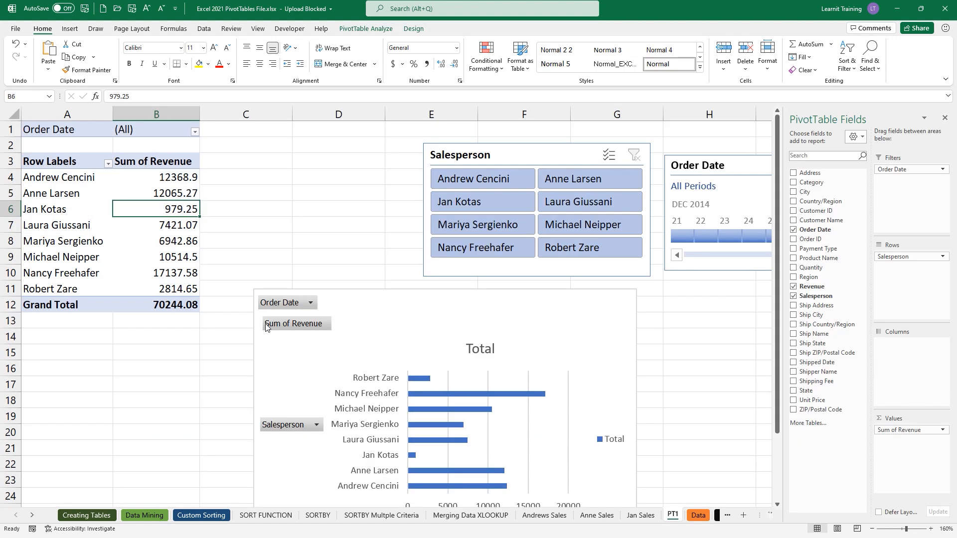
pyautogui.hotkey('ctrl', '2')
pyautogui.moveTo(201, 253); pyautogui.dragTo(259, 225)
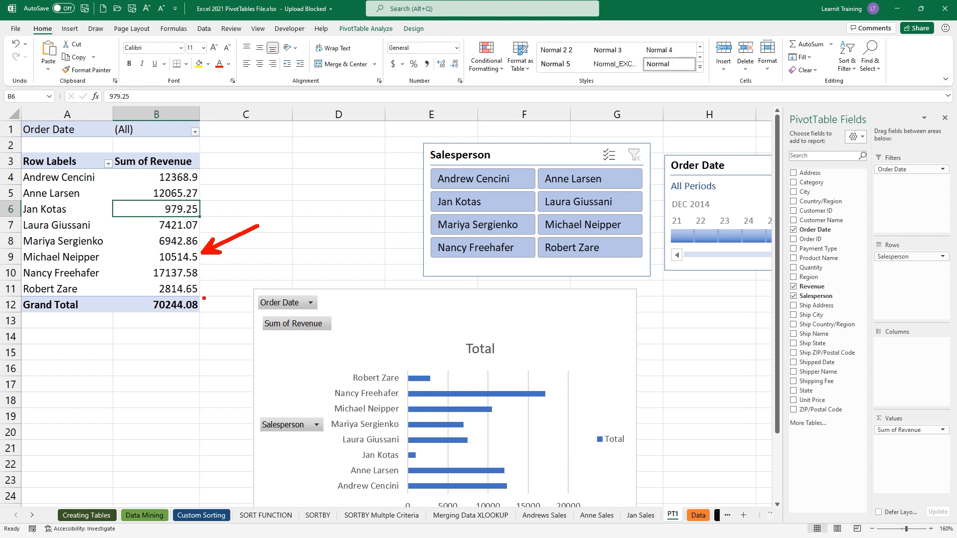
pyautogui.press('Escape')
# - Refresh the PivotTable and point out the new salesperson row with 1000 revenue
pyautogui.rightClick(185, 210)
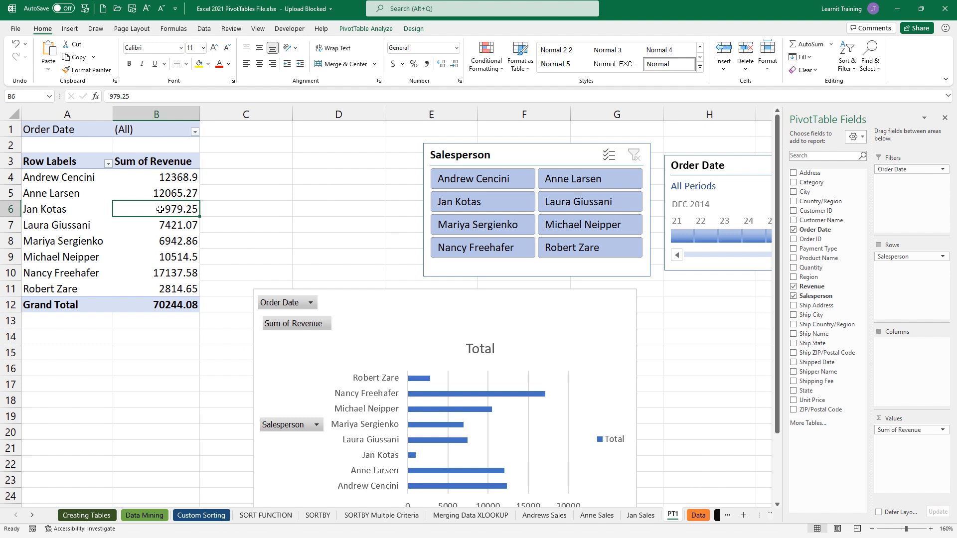
pyautogui.rightClick(160, 209)
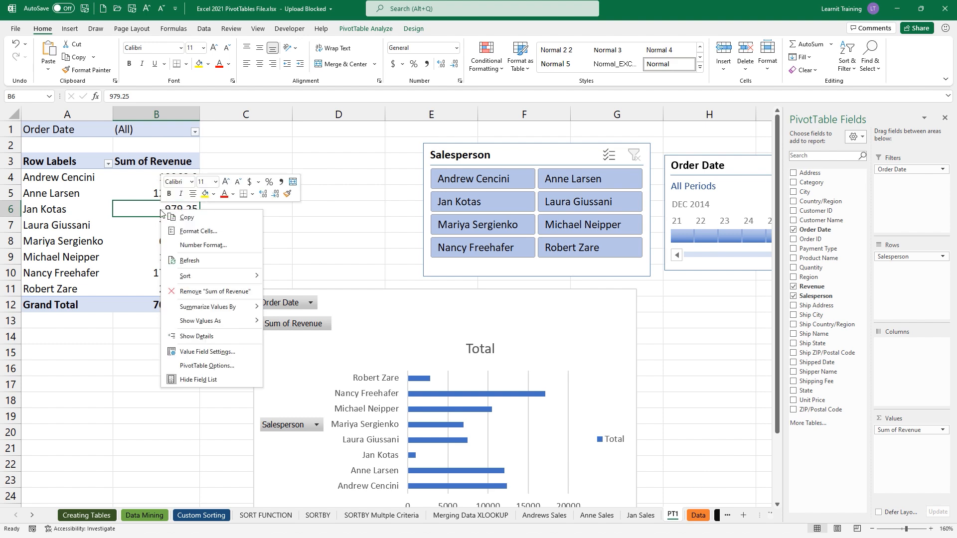
pyautogui.click(205, 261)
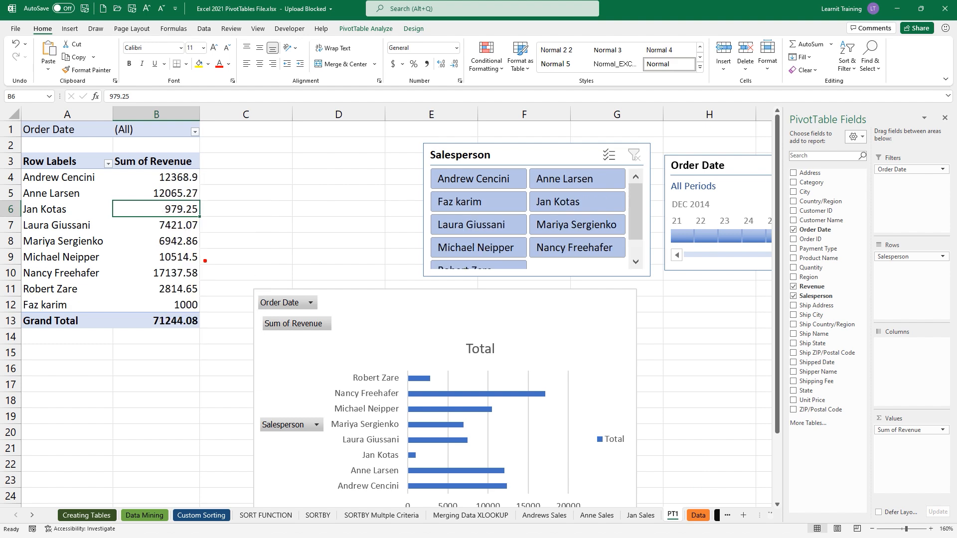
pyautogui.moveTo(68, 313); pyautogui.dragTo(109, 349)
pyautogui.press('Escape')
# - Review the Data table from its header row, then return to the PT1 sheet
pyautogui.click(698, 515)
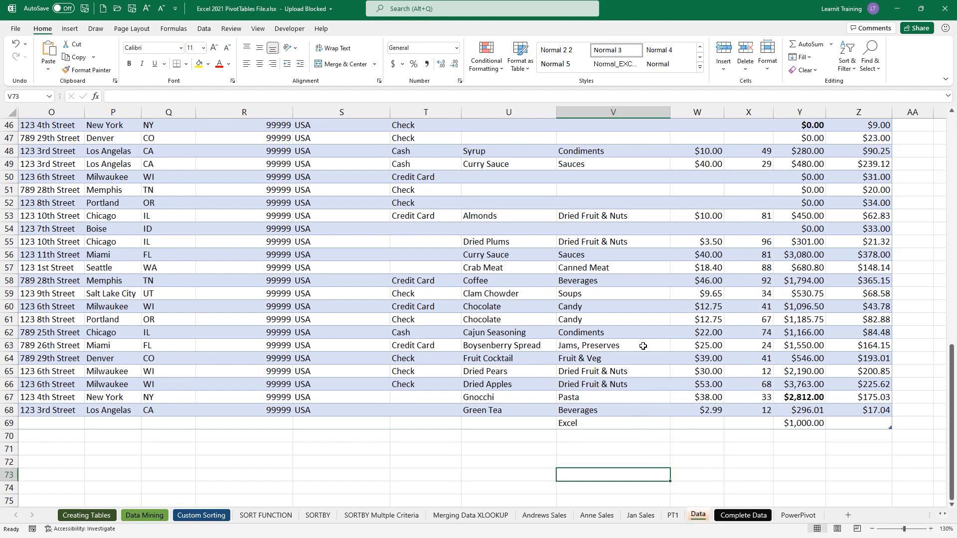
pyautogui.scroll(5, 722, 216)
pyautogui.scroll(10, 721, 216)
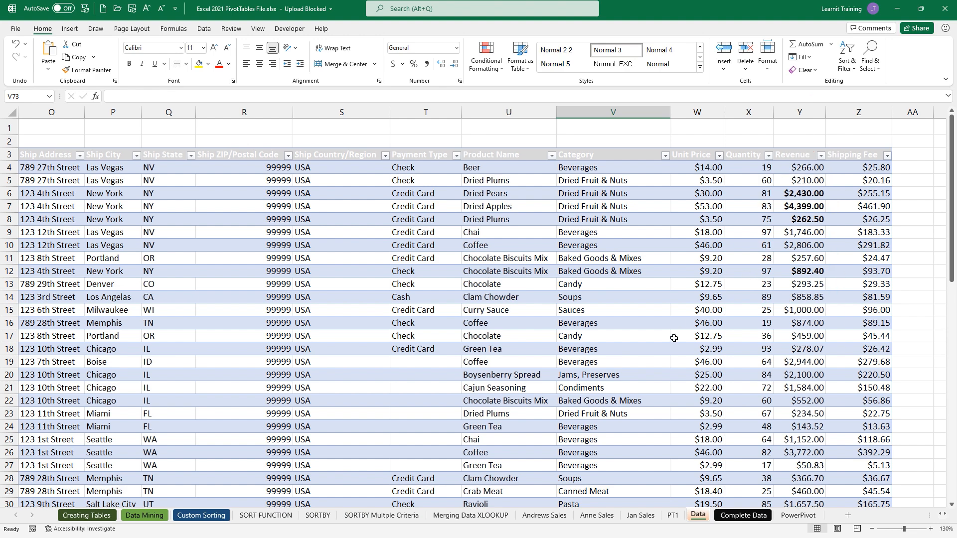
pyautogui.click(673, 515)
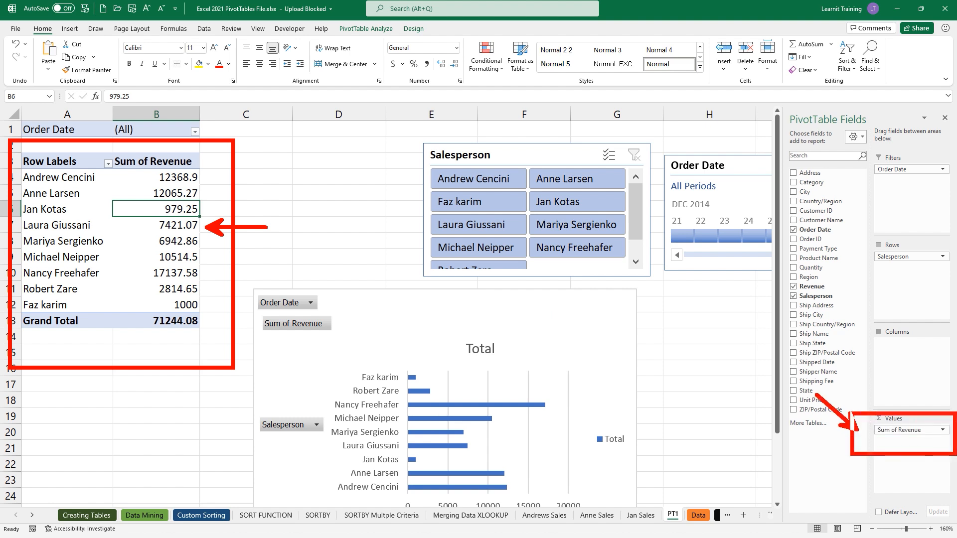
# - Set the Sum of Revenue number format to Currency with 0 decimal places
pyautogui.click(933, 430)
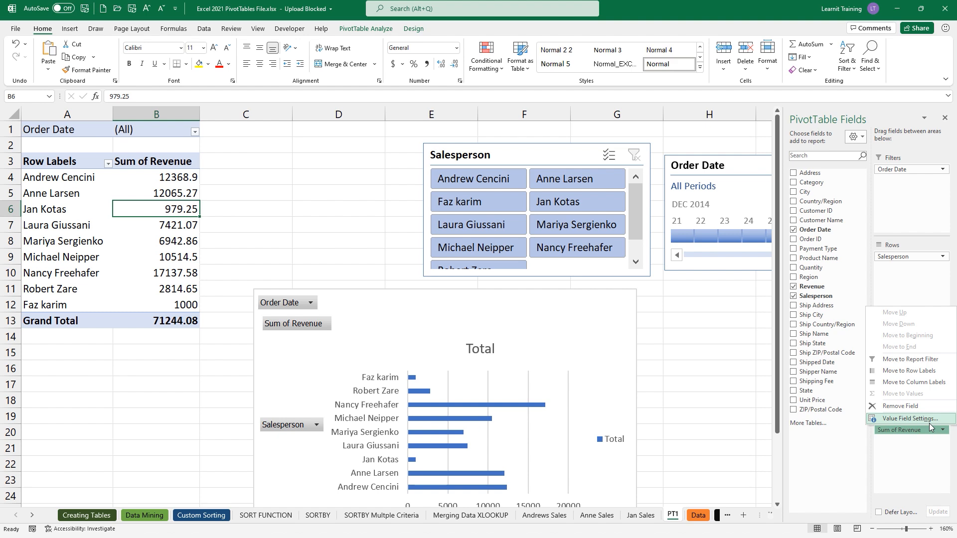
pyautogui.click(919, 420)
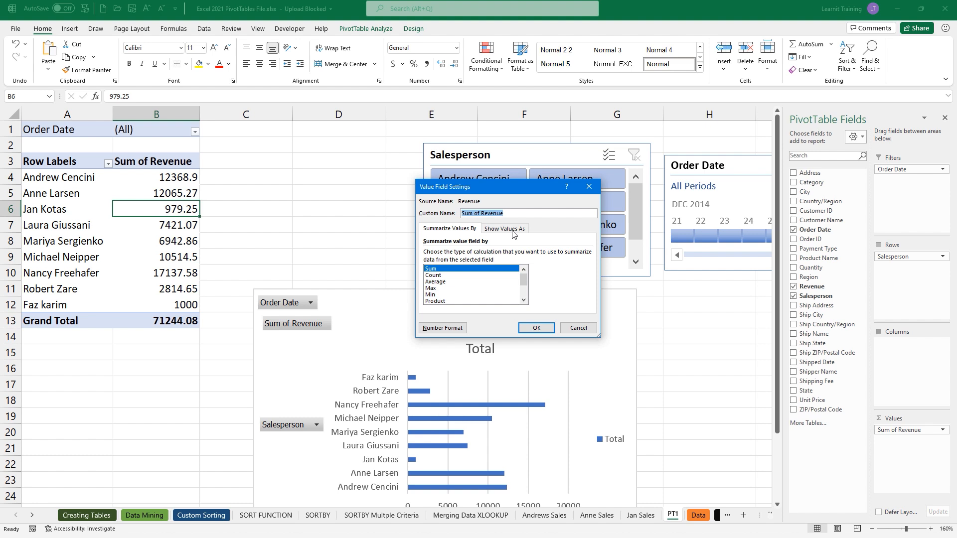
pyautogui.click(442, 329)
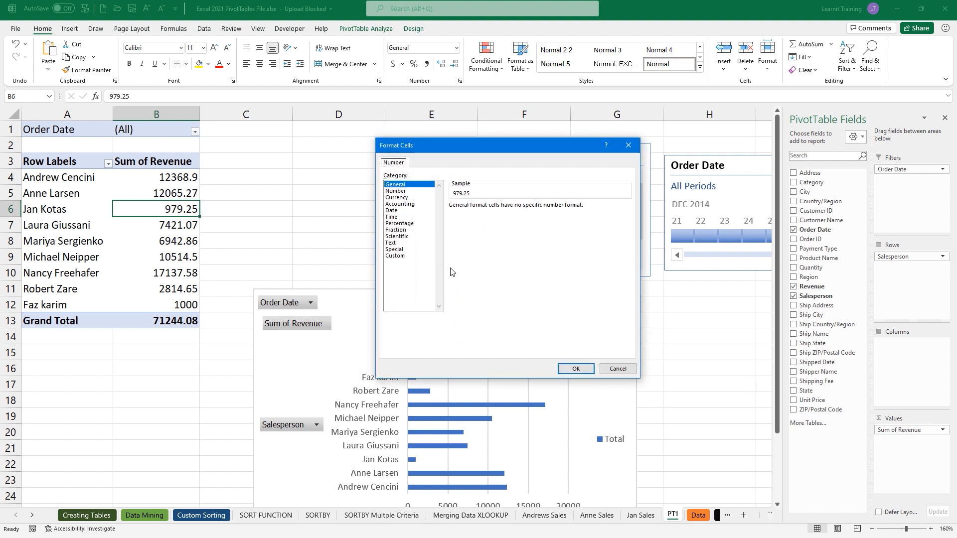
pyautogui.click(407, 198)
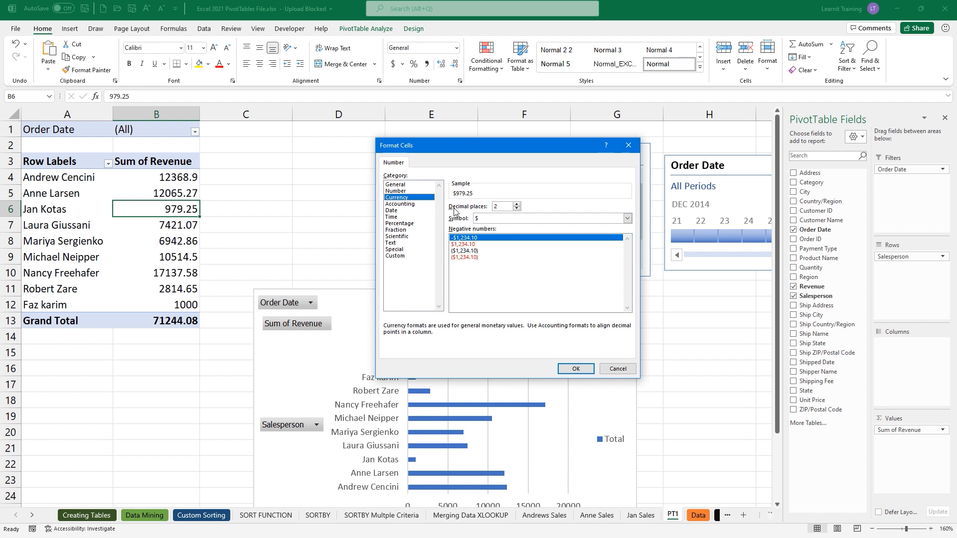
pyautogui.click(517, 208)
pyautogui.click(517, 209)
pyautogui.click(565, 368)
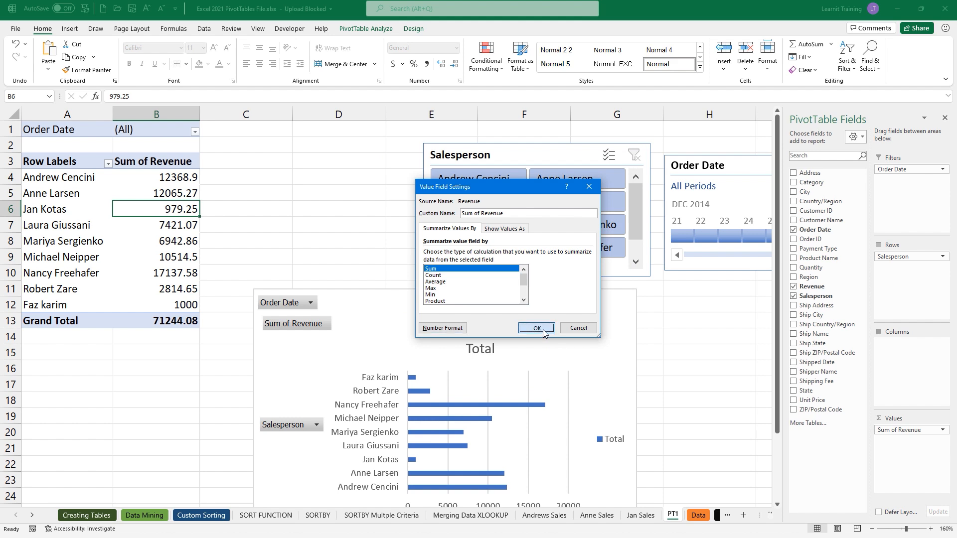
pyautogui.click(536, 328)
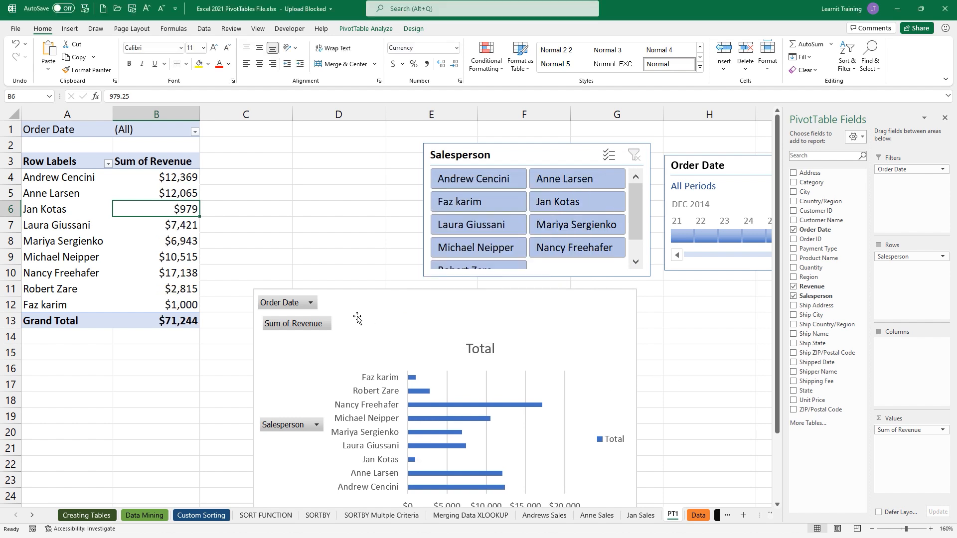
pyautogui.rightClick(185, 211)
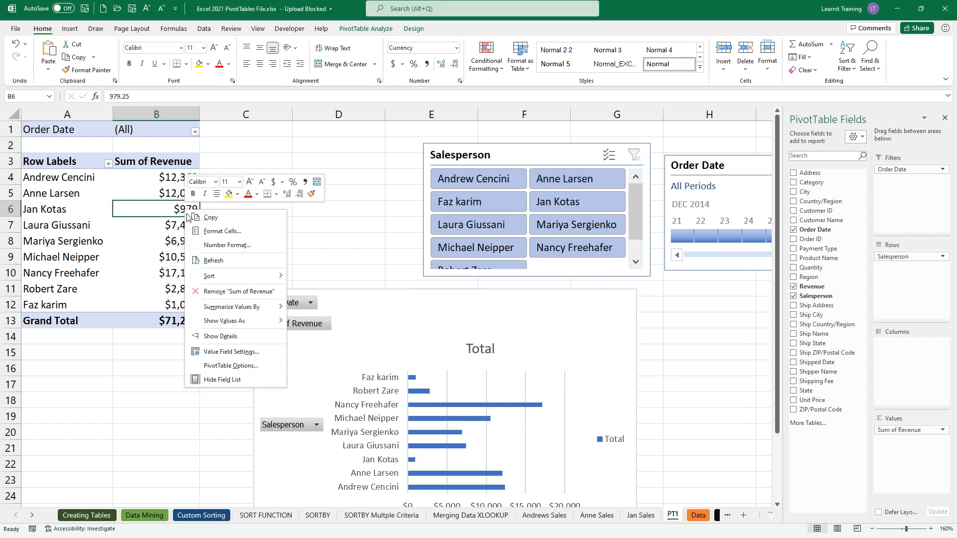
pyautogui.moveTo(233, 277)
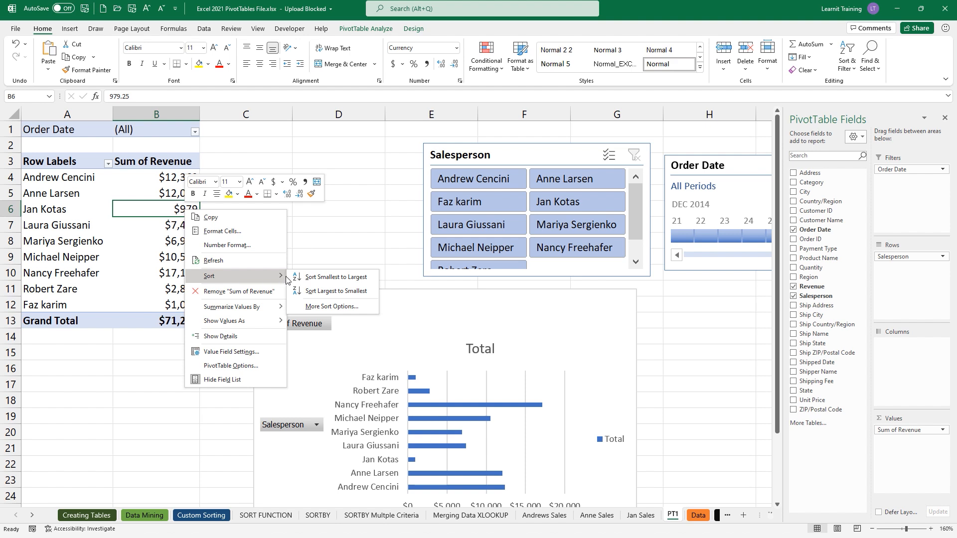
# - Sort the salespeople by Sum of Revenue from largest ($17,138) to smallest ($979)
pyautogui.click(333, 292)
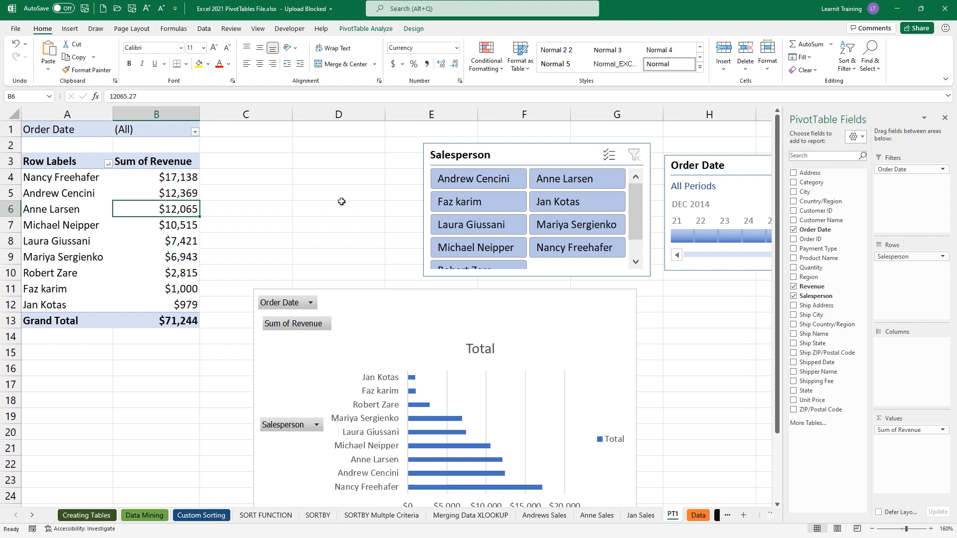
pyautogui.scroll(-1, 341, 201)
pyautogui.scroll(-1, 342, 201)
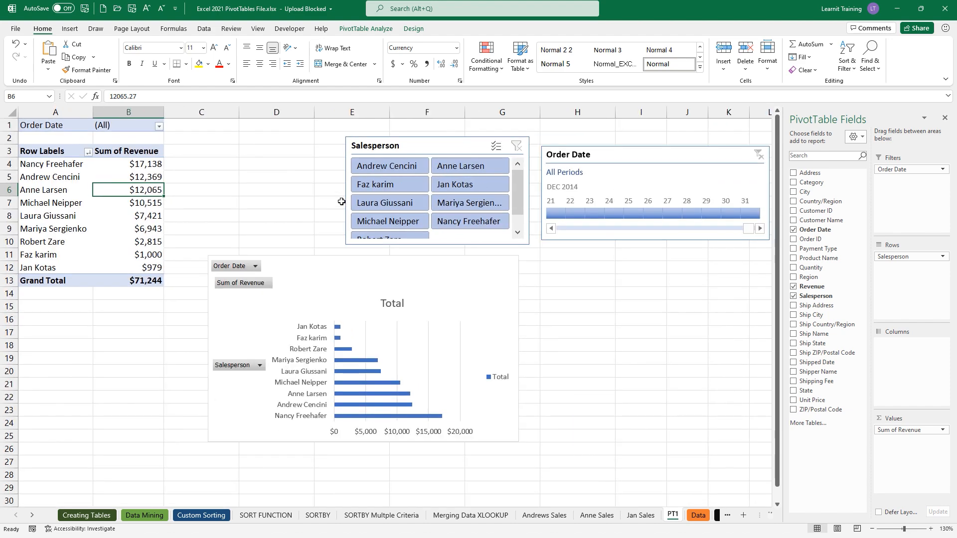
pyautogui.click(460, 244)
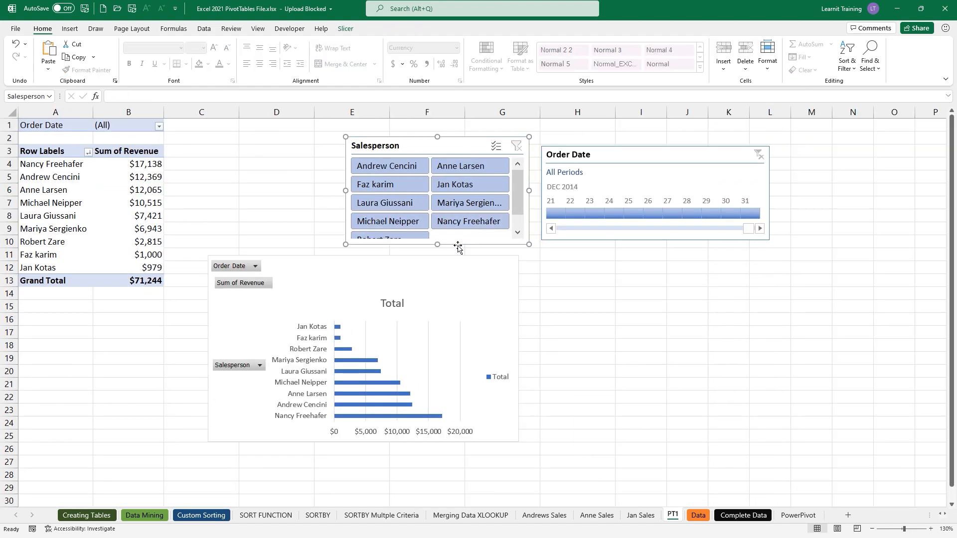
# - Widen and lengthen the Salesperson slicer, then filter the Order Date timeline to Dec 3, 2014
pyautogui.moveTo(345, 191); pyautogui.dragTo(332, 190)
pyautogui.moveTo(431, 245); pyautogui.dragTo(430, 253)
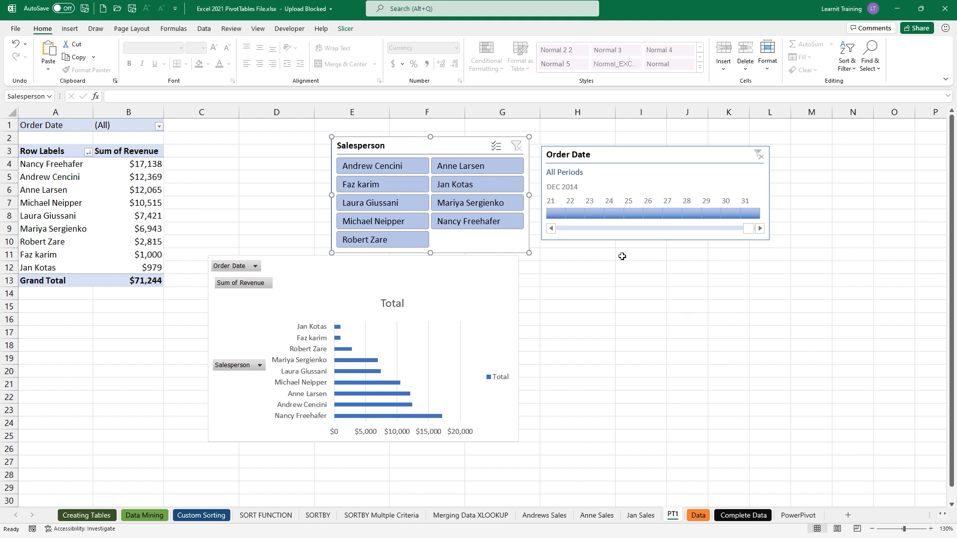
pyautogui.click(551, 228)
pyautogui.click(551, 228)
pyautogui.click(550, 228)
pyautogui.click(551, 228)
pyautogui.click(551, 228)
pyautogui.click(550, 229)
pyautogui.click(549, 230)
pyautogui.click(550, 229)
pyautogui.click(550, 229)
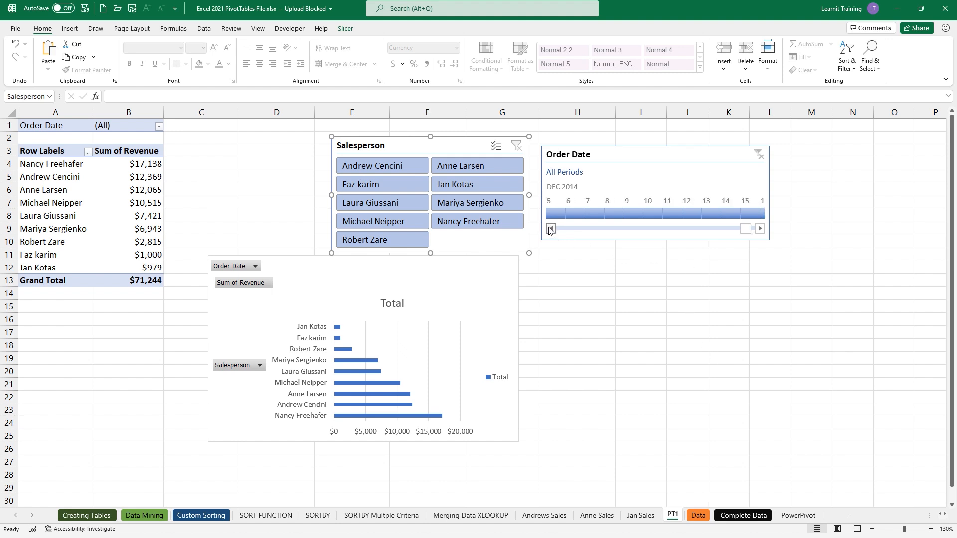
pyautogui.click(550, 228)
pyautogui.click(550, 229)
pyautogui.click(550, 218)
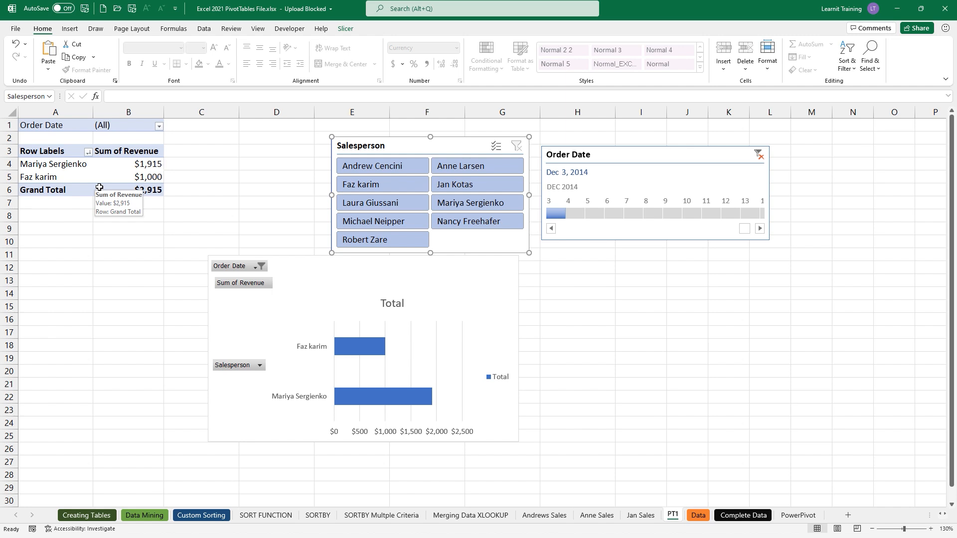
pyautogui.hotkey('ctrl', '2')
pyautogui.moveTo(143, 173); pyautogui.dragTo(194, 151)
pyautogui.write('t')
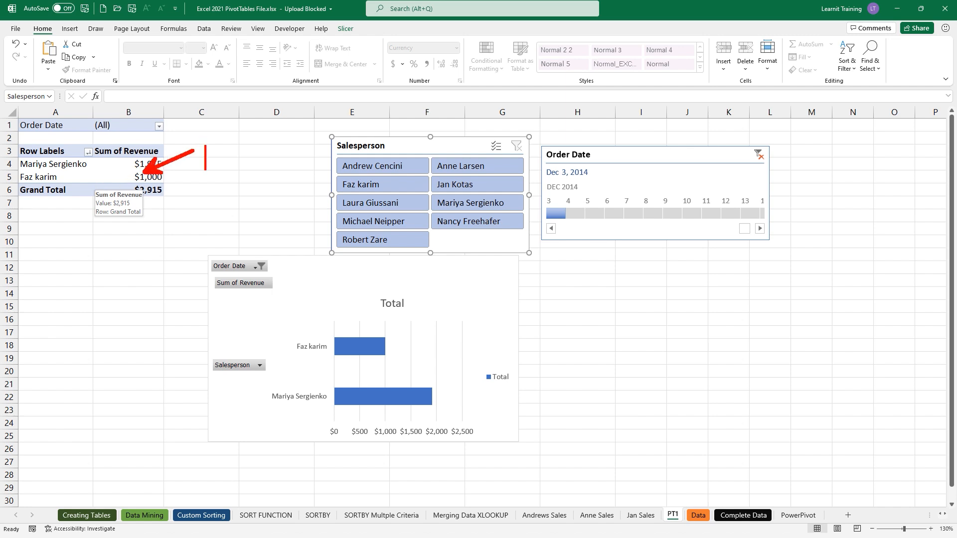
pyautogui.write('drill down')
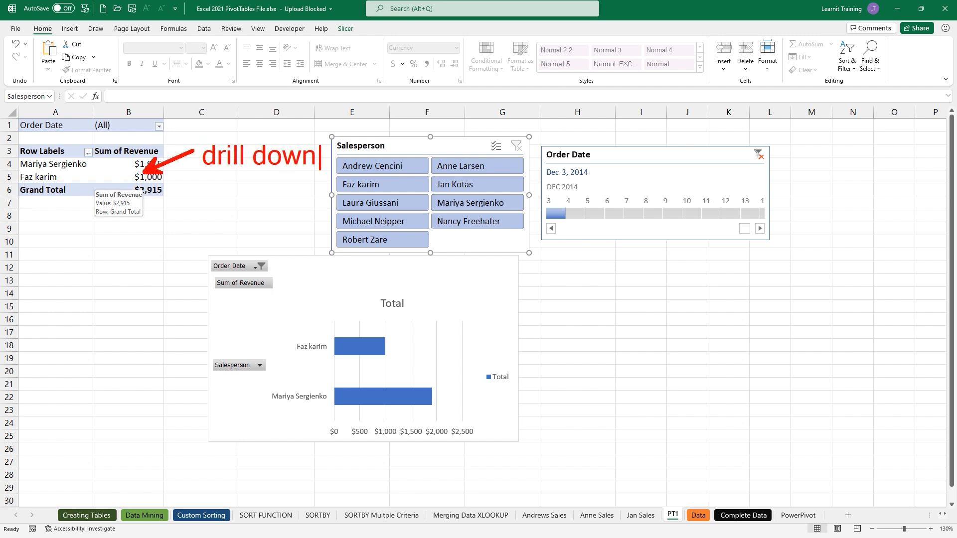
pyautogui.press('Escape')
pyautogui.moveTo(150, 183); pyautogui.dragTo(194, 215)
pyautogui.write('ts')
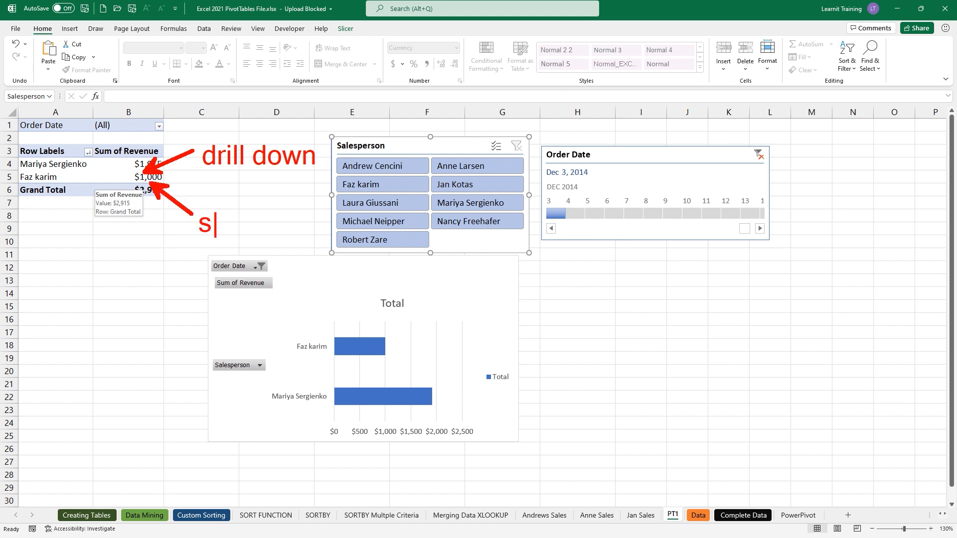
pyautogui.write('ort')
pyautogui.press('Escape')
pyautogui.moveTo(811, 129)
pyautogui.mouseDown()
pyautogui.moveTo(858, 222)
pyautogui.moveTo(943, 502)
pyautogui.mouseUp()
pyautogui.moveTo(878, 402)
pyautogui.mouseDown()
pyautogui.moveTo(929, 474)
pyautogui.moveTo(908, 440)
pyautogui.mouseUp()
pyautogui.write('t')
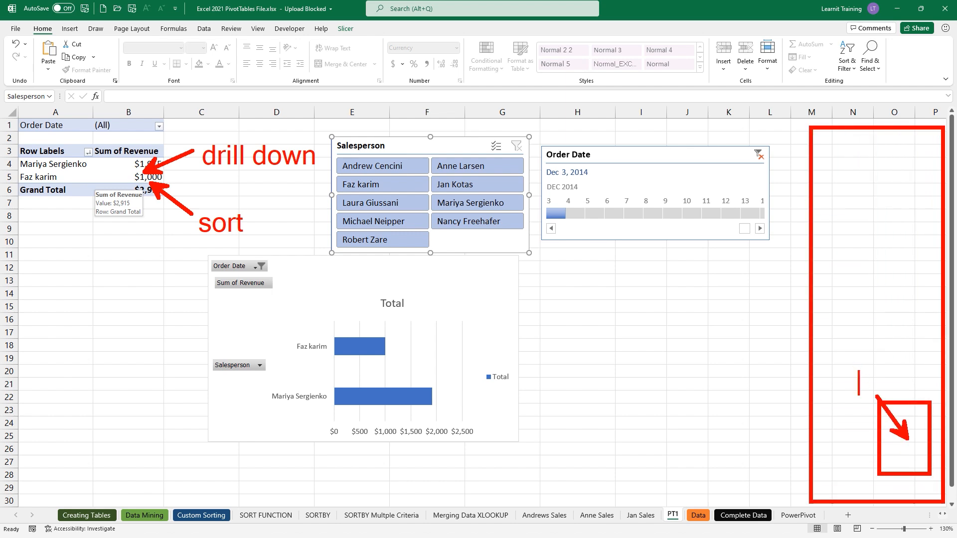
pyautogui.write('number')
pyautogui.press('Return')
pyautogui.write('format')
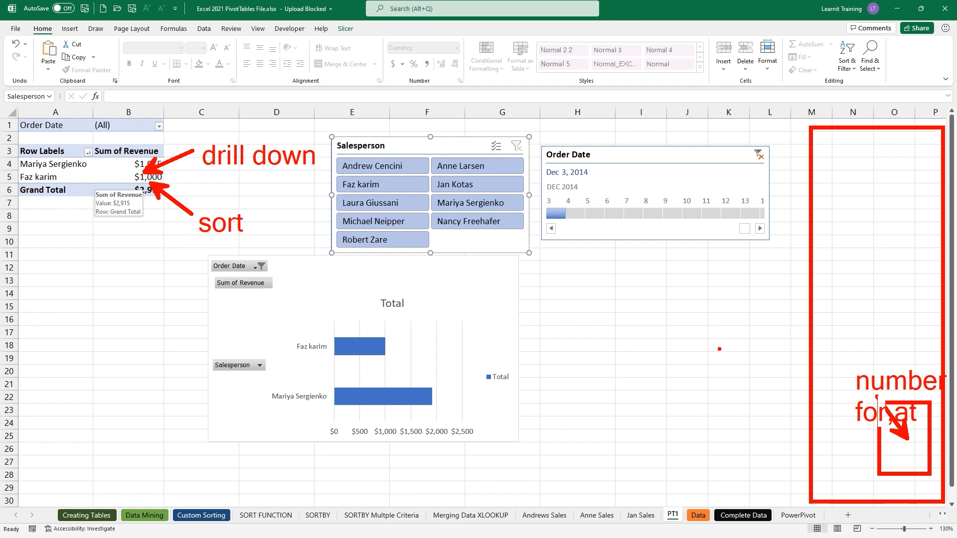
pyautogui.press('Escape')
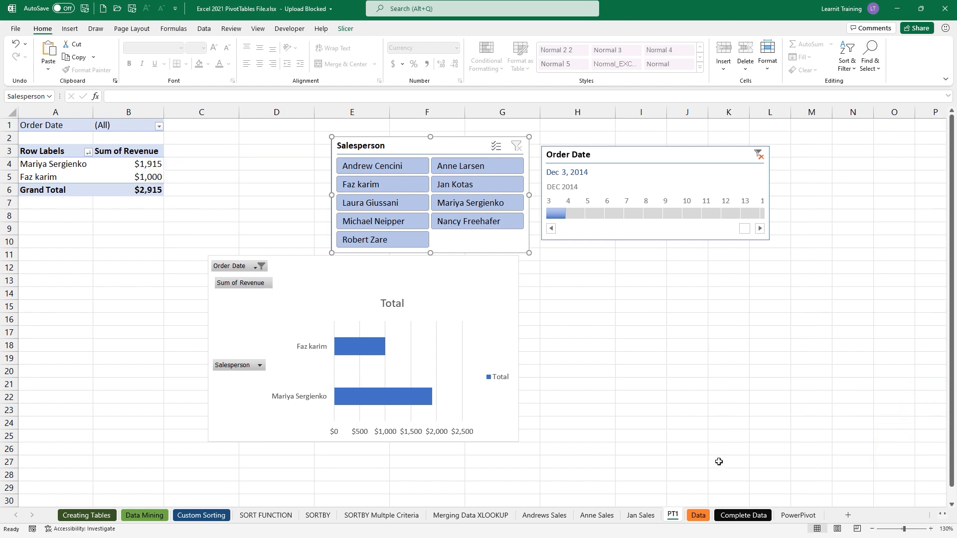
pyautogui.click(743, 517)
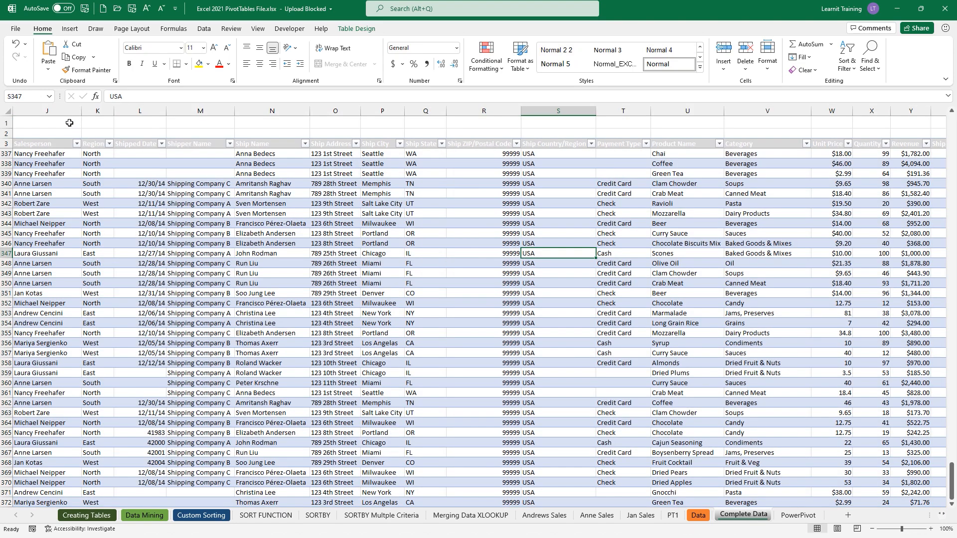
pyautogui.click(49, 96)
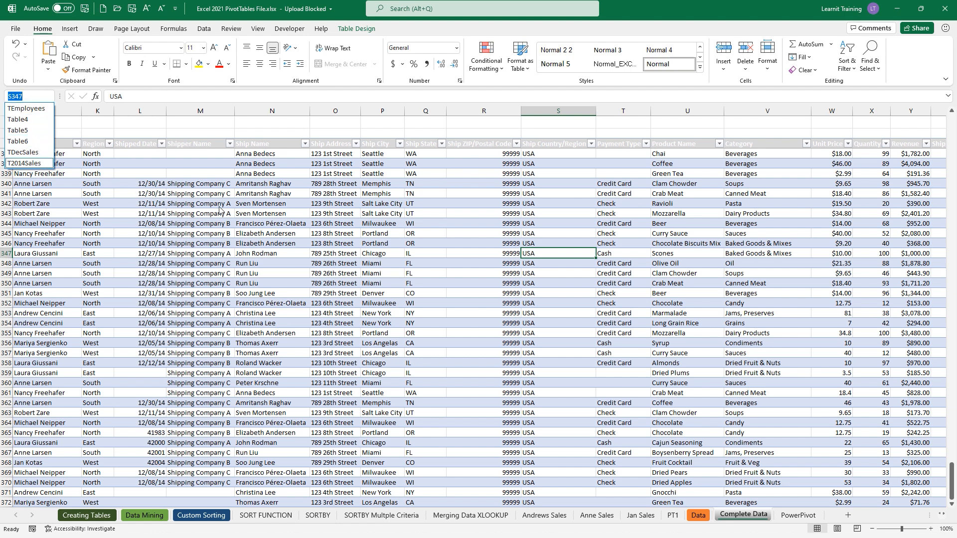
pyautogui.press('Escape')
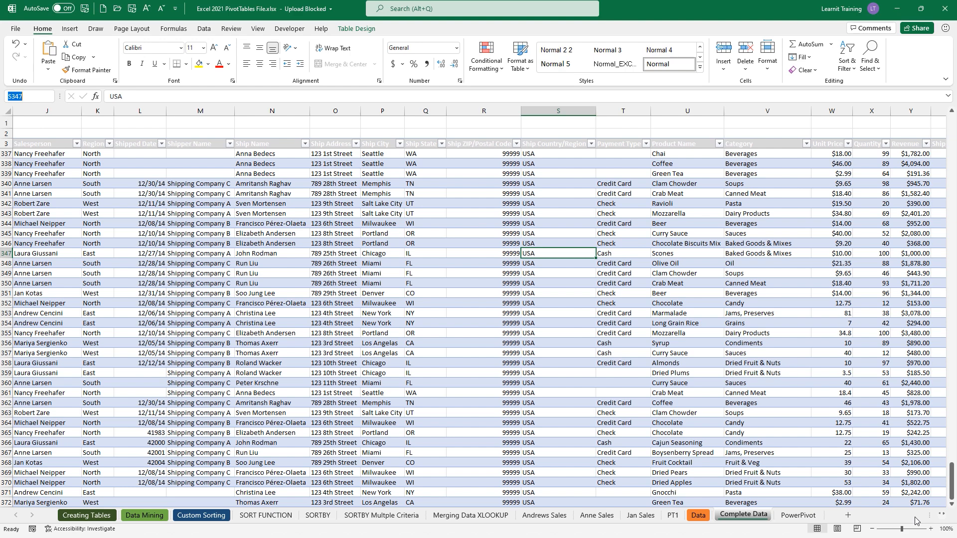
pyautogui.moveTo(929, 515); pyautogui.dragTo(898, 517)
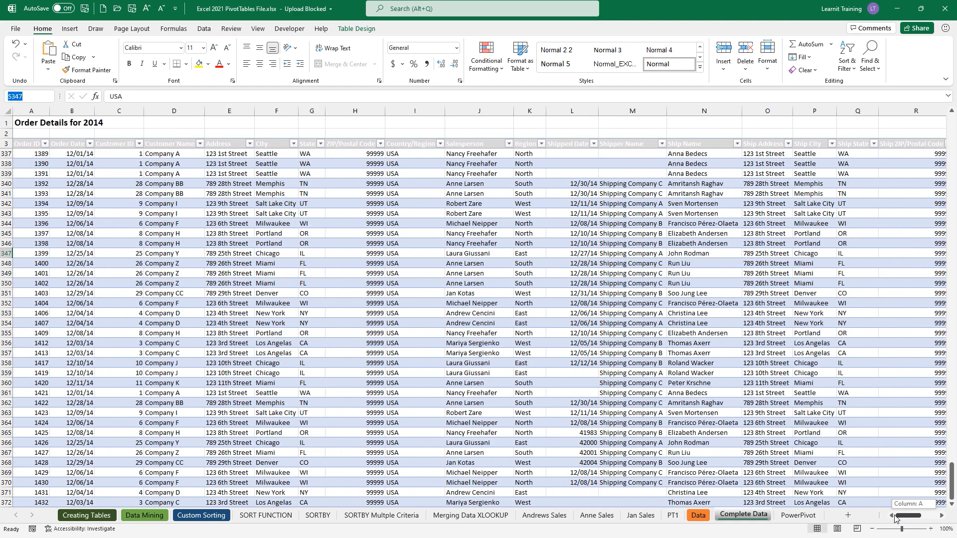
pyautogui.click(89, 144)
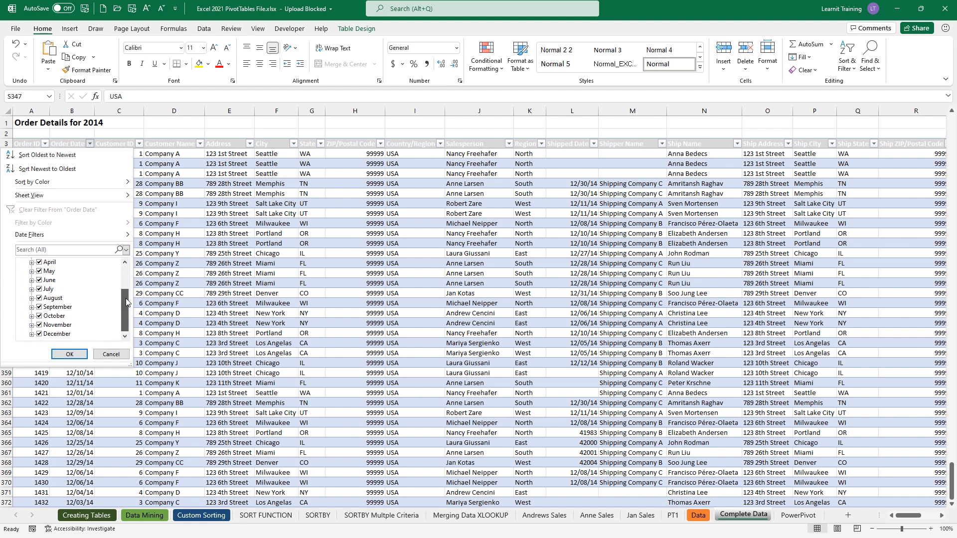
pyautogui.click(119, 354)
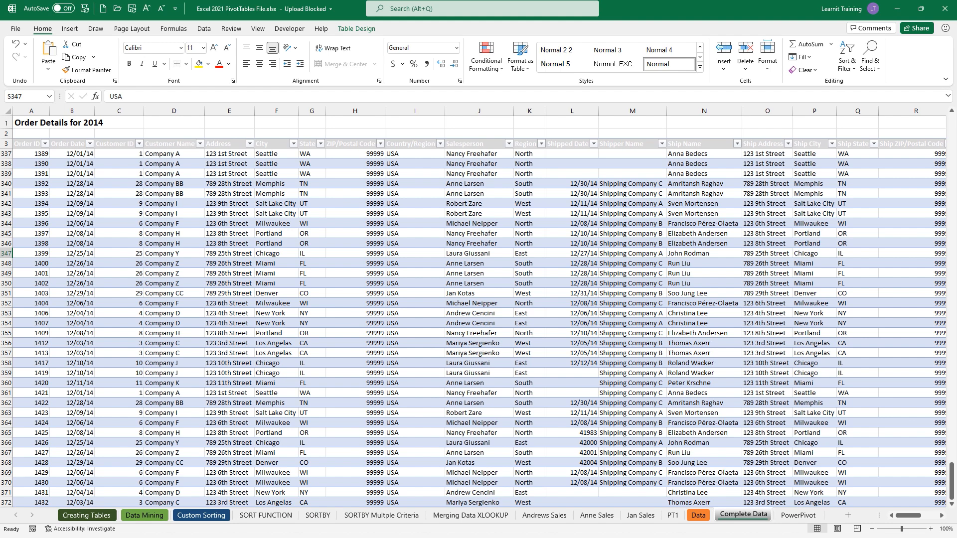
pyautogui.click(698, 515)
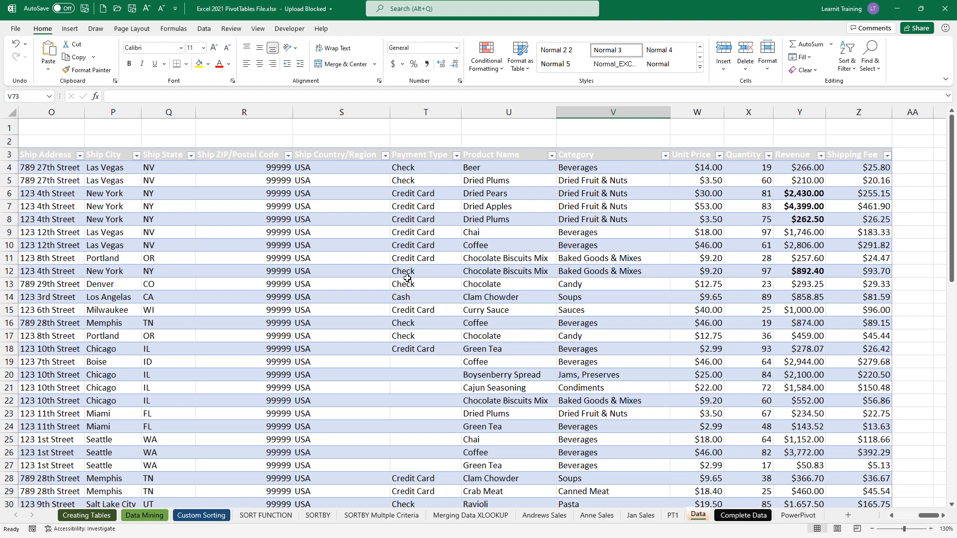
pyautogui.click(677, 519)
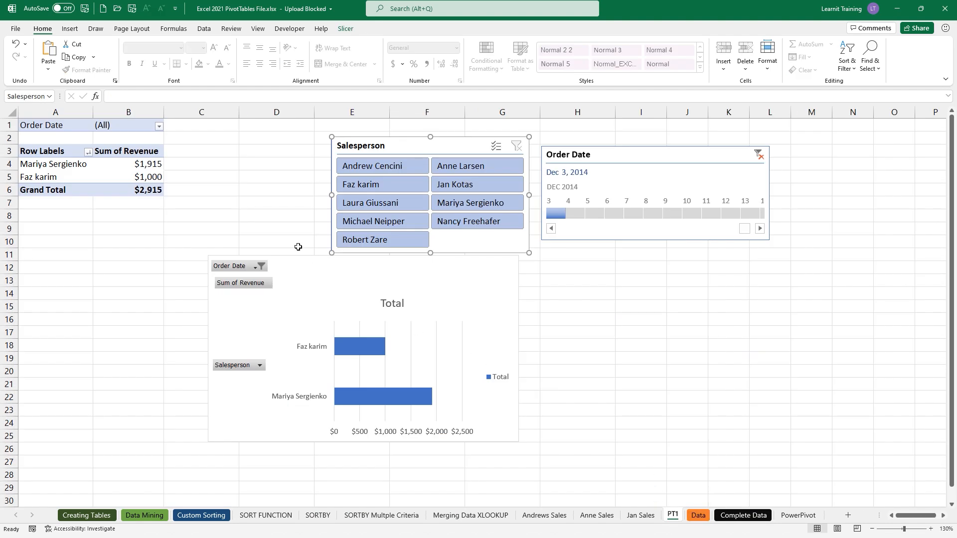
# - Refresh the PivotTable, change its source from TDecSales to T2014Sales, and clear the timeline filter
pyautogui.rightClick(138, 178)
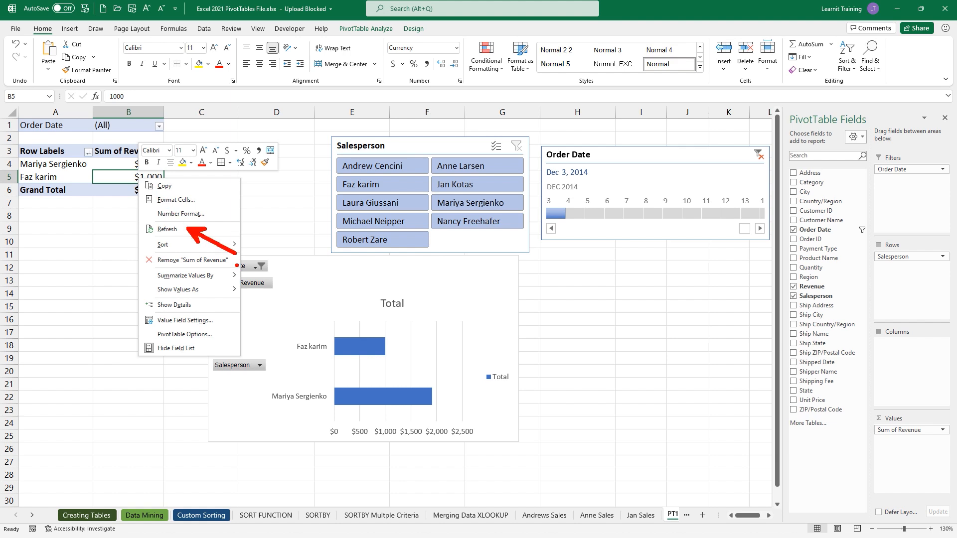
pyautogui.click(219, 231)
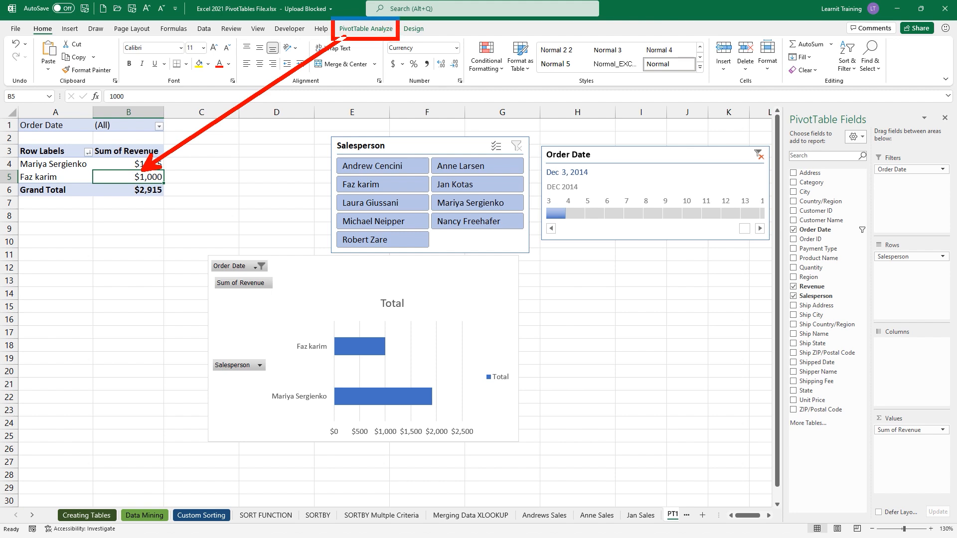
pyautogui.click(382, 31)
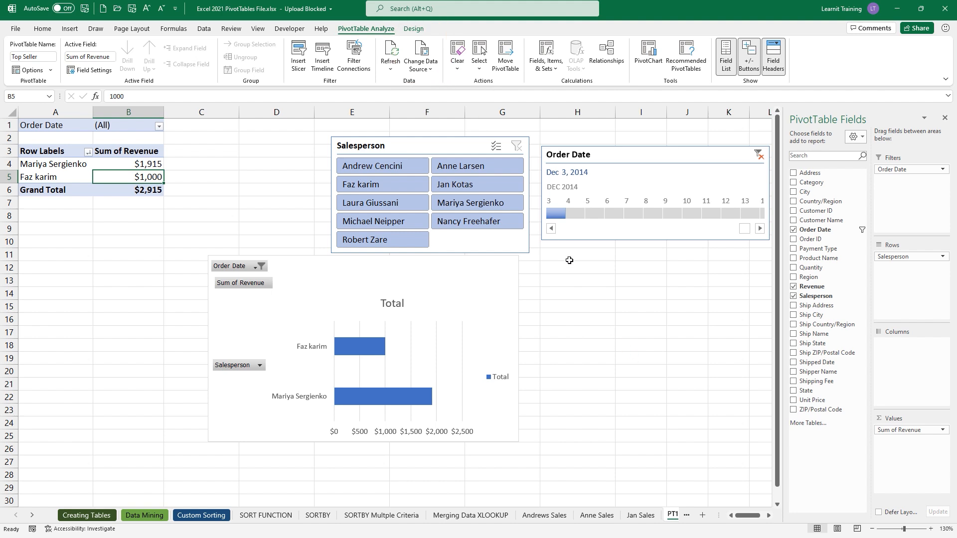
pyautogui.click(430, 73)
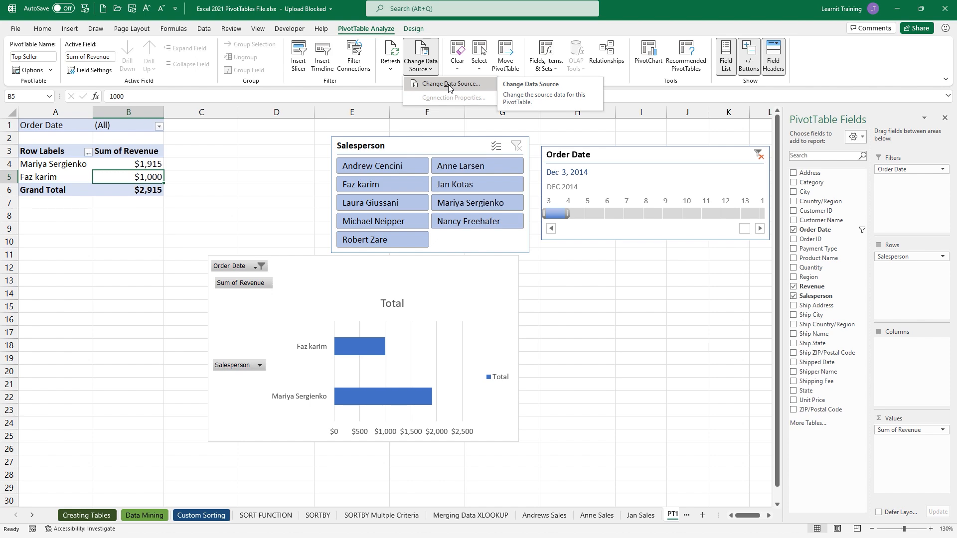
pyautogui.click(448, 85)
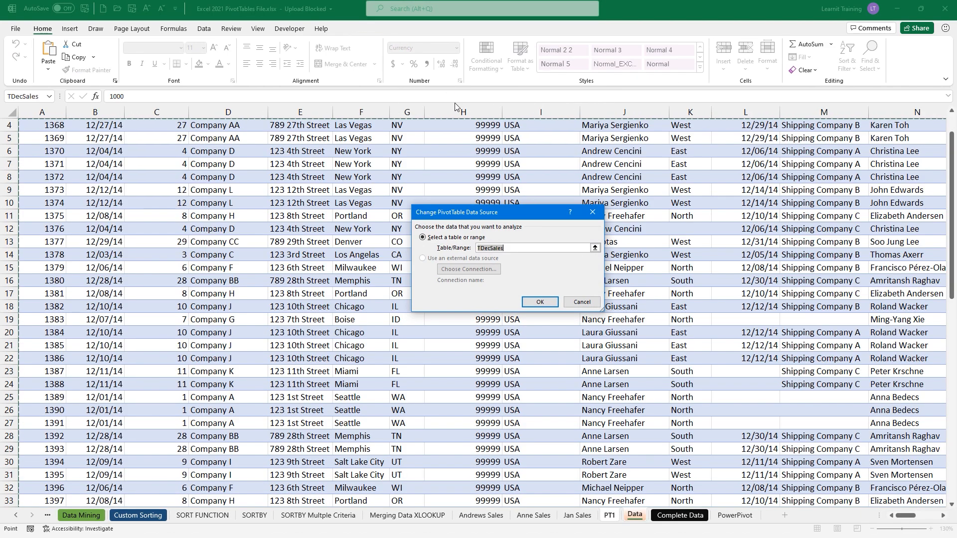
pyautogui.press('BackSpace')
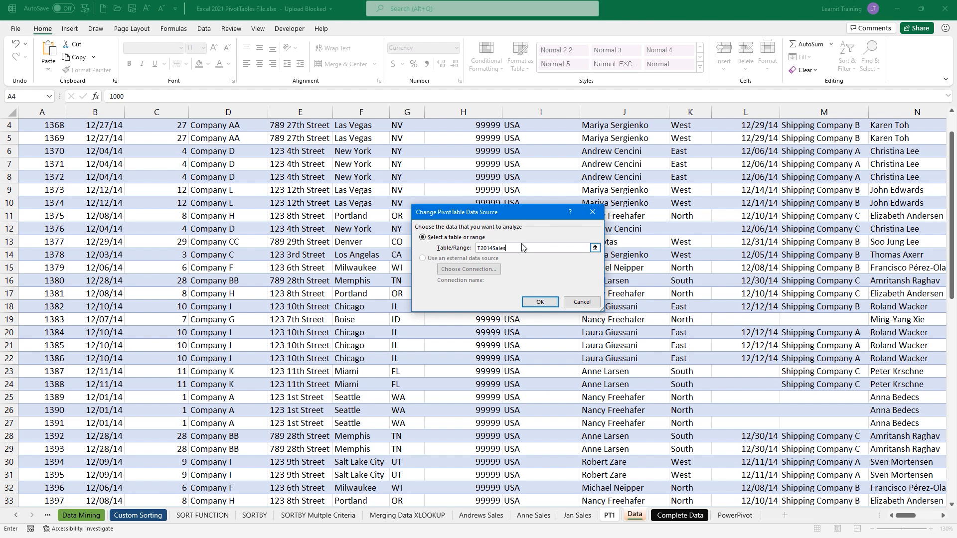
pyautogui.click(538, 302)
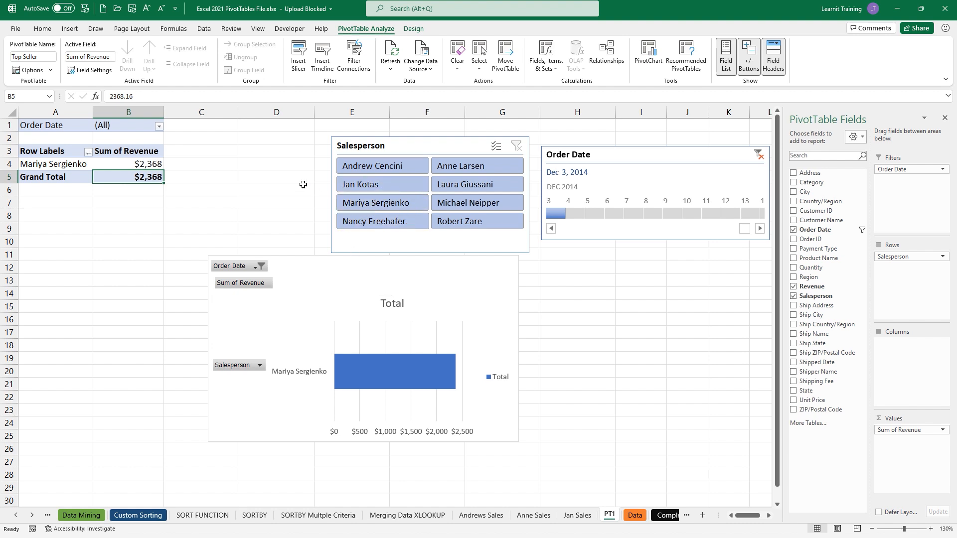
pyautogui.click(758, 156)
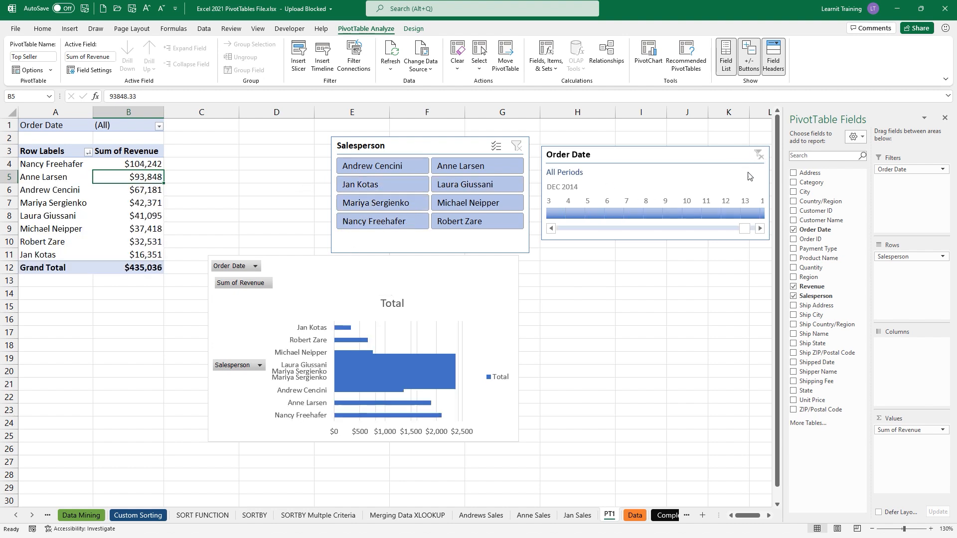
pyautogui.moveTo(143, 164); pyautogui.dragTo(150, 256)
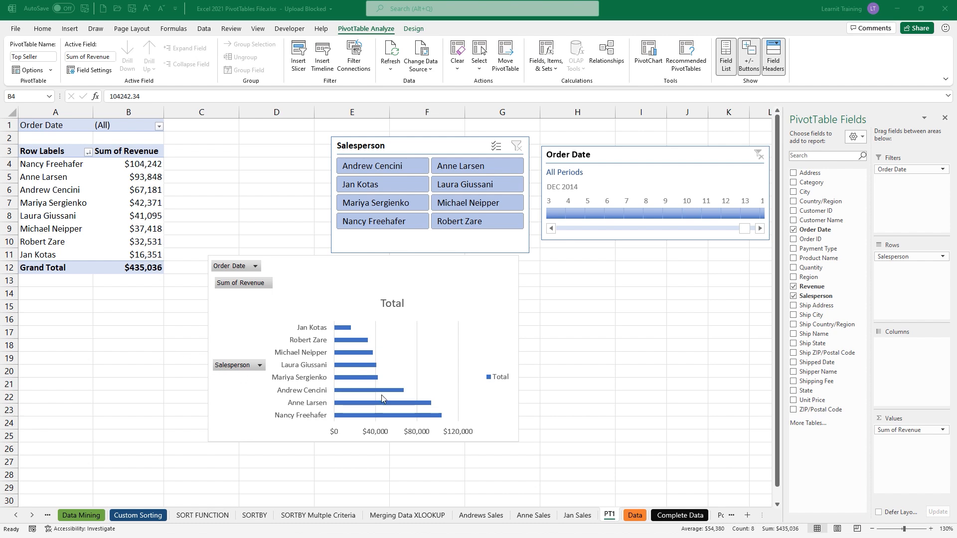
# - Create a copy of the PT1 sheet placed before PT1
pyautogui.click(610, 515)
pyautogui.rightClick(611, 516)
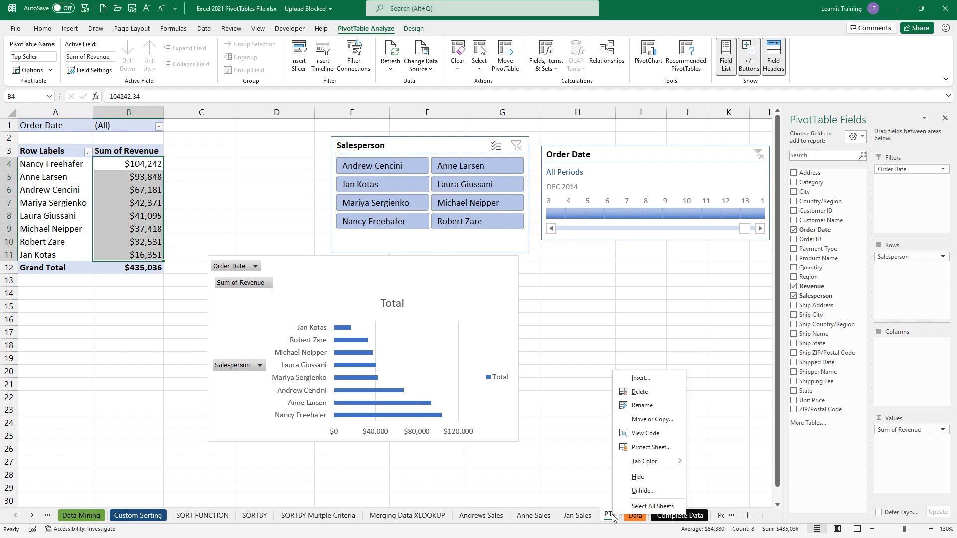
pyautogui.click(654, 419)
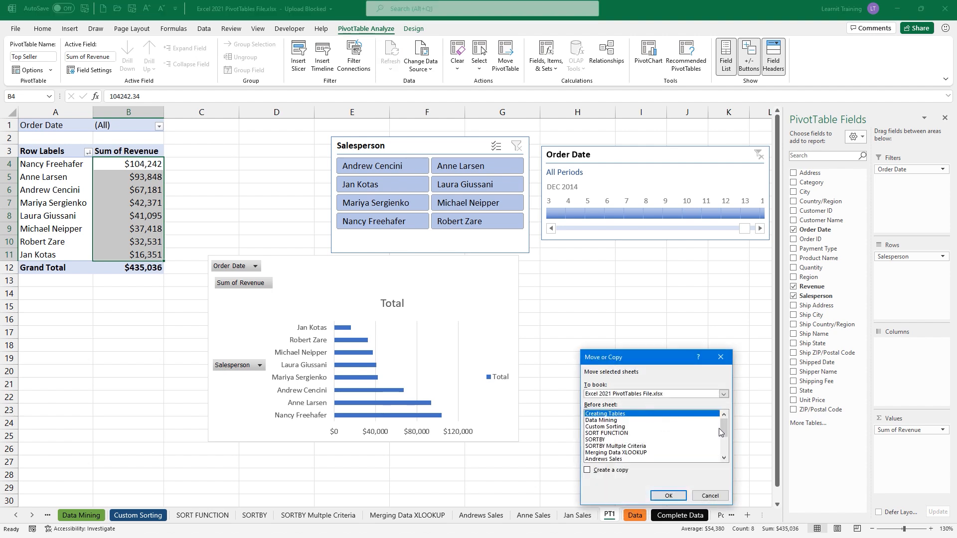
pyautogui.moveTo(723, 428); pyautogui.dragTo(729, 458)
pyautogui.click(596, 433)
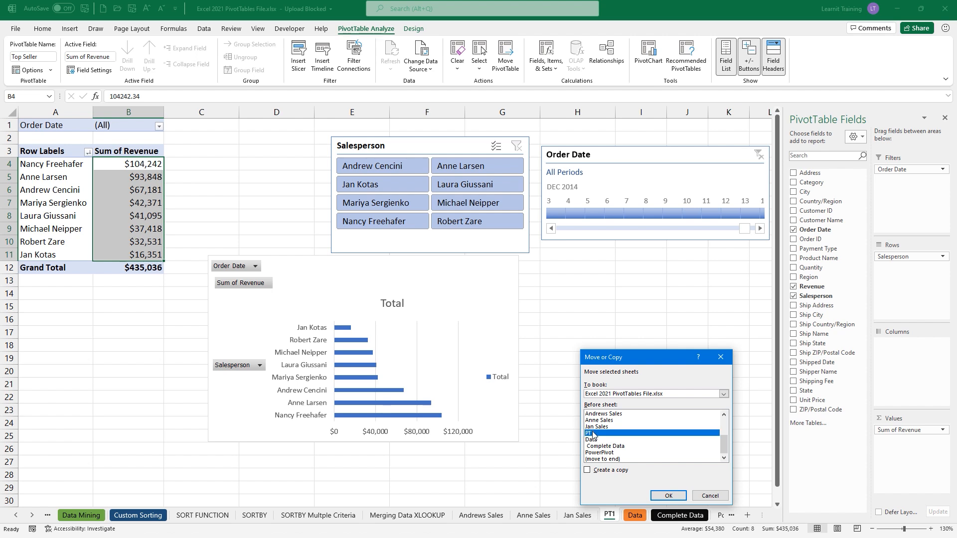
pyautogui.click(588, 469)
pyautogui.click(657, 496)
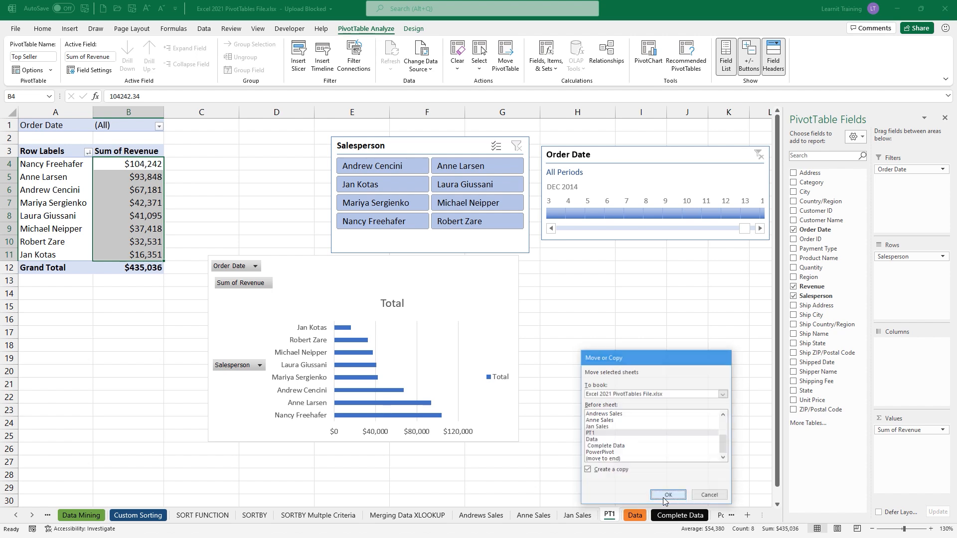
# - Rename the copied 'PT1 (2)' sheet to PT2
pyautogui.doubleClick(618, 516)
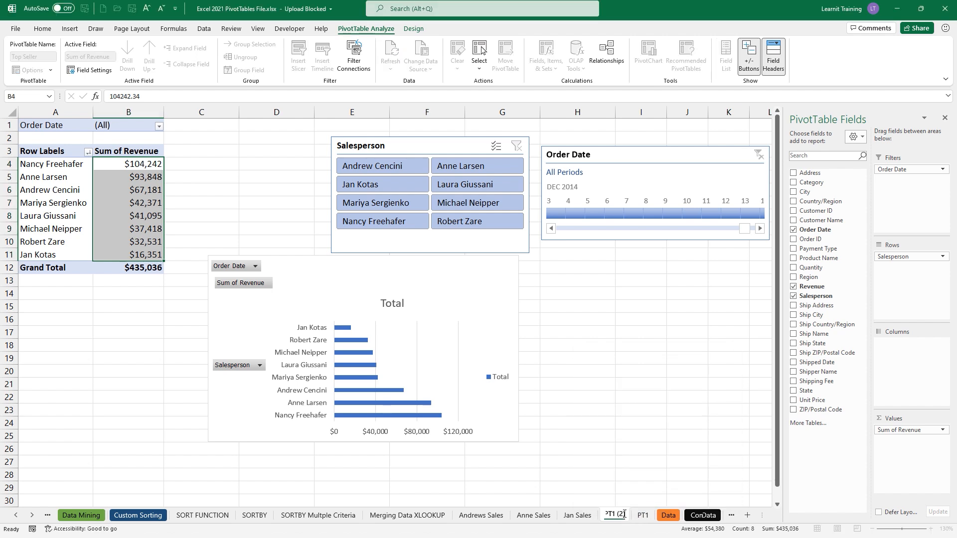
pyautogui.write('PT2')
pyautogui.press('Return')
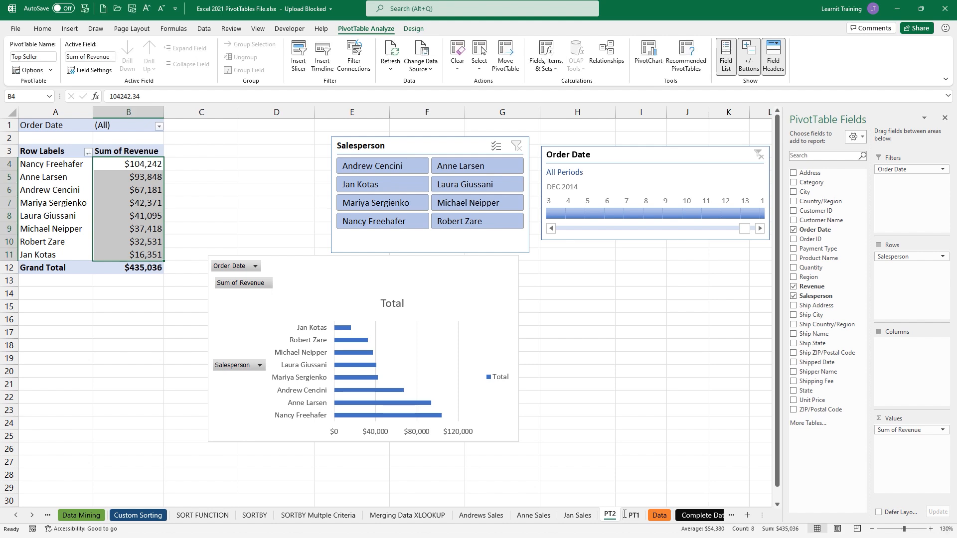
pyautogui.click(138, 204)
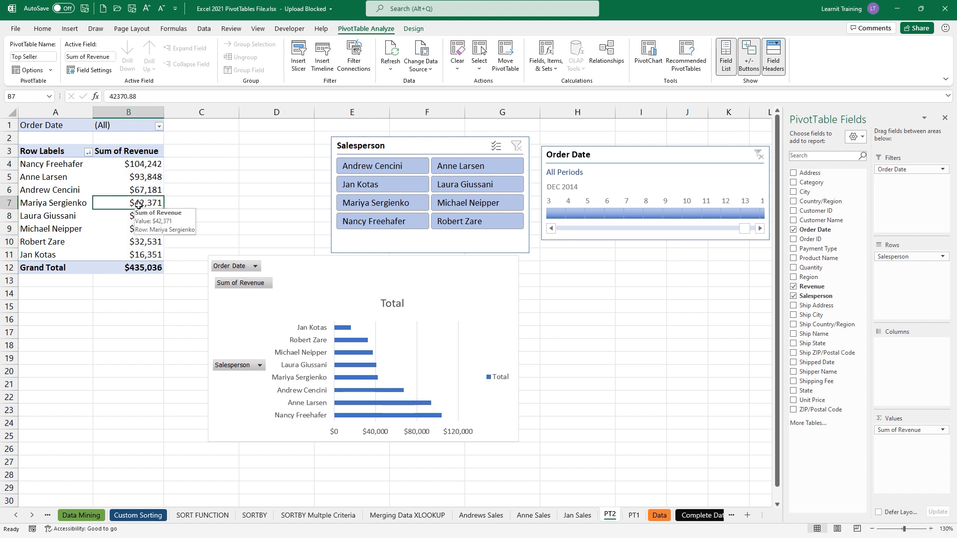
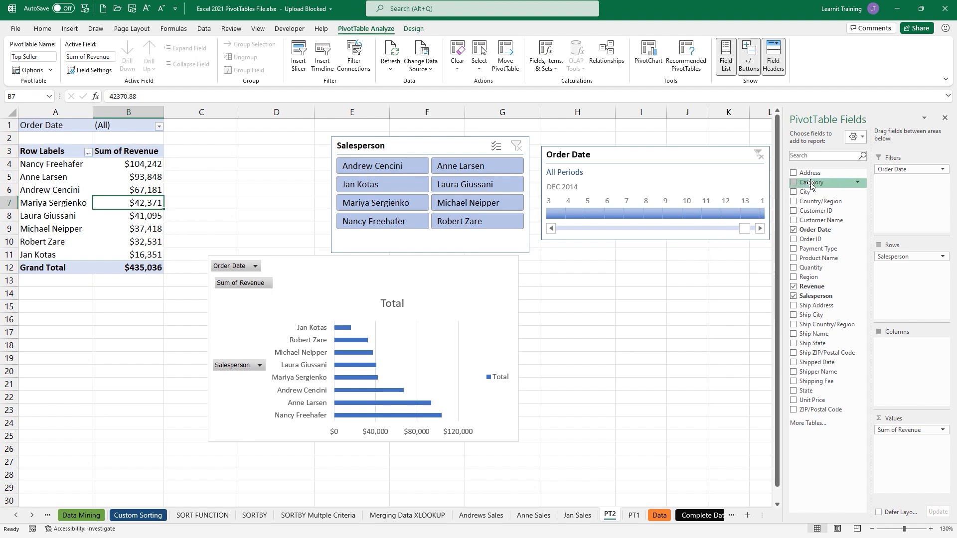
# - Add Category below Salesperson in Rows, then collapse all eight salespeople's category groups
pyautogui.moveTo(810, 182); pyautogui.dragTo(894, 274)
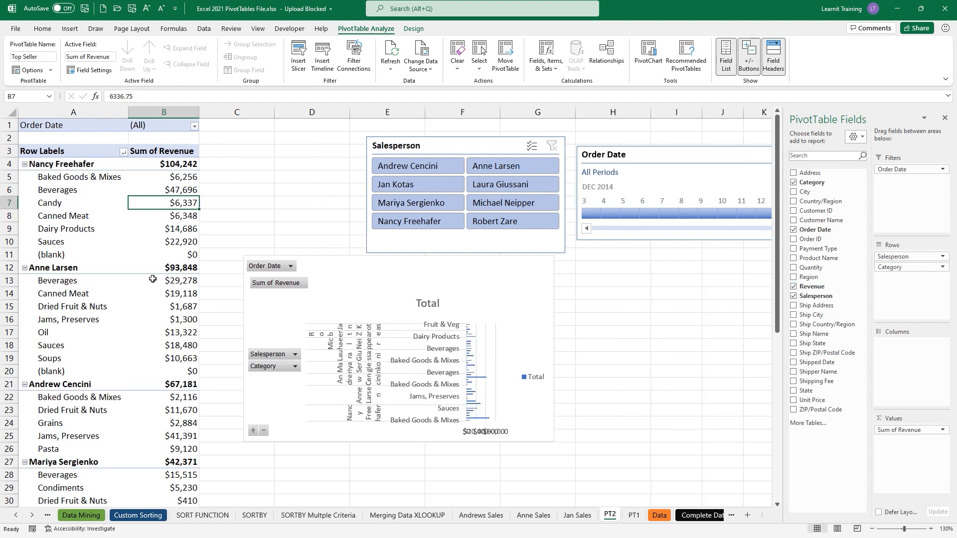
pyautogui.click(24, 164)
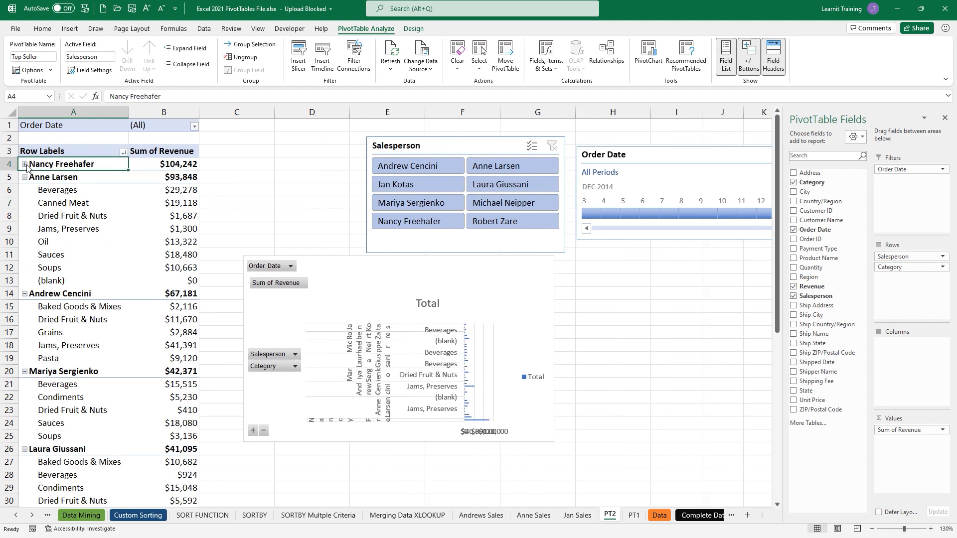
pyautogui.click(24, 177)
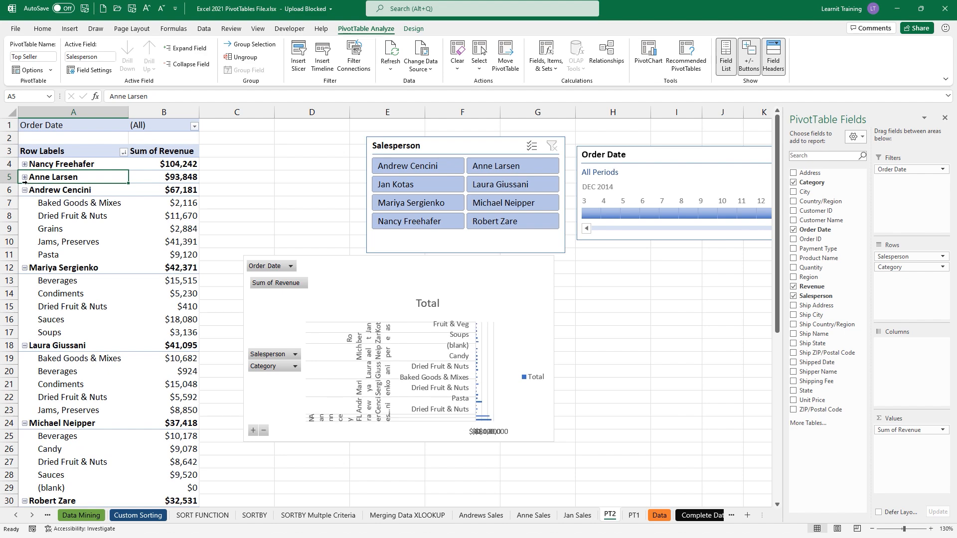
pyautogui.click(24, 190)
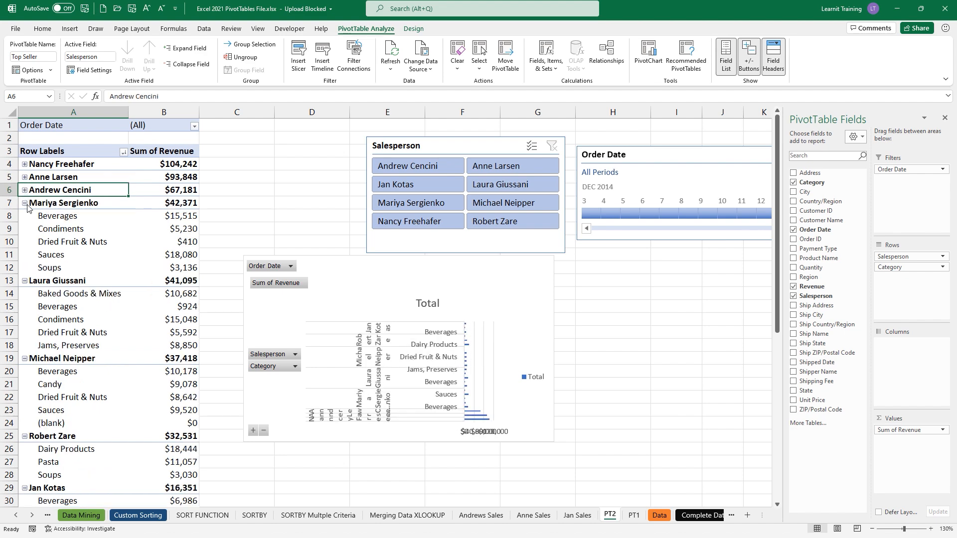
pyautogui.click(24, 203)
pyautogui.click(25, 216)
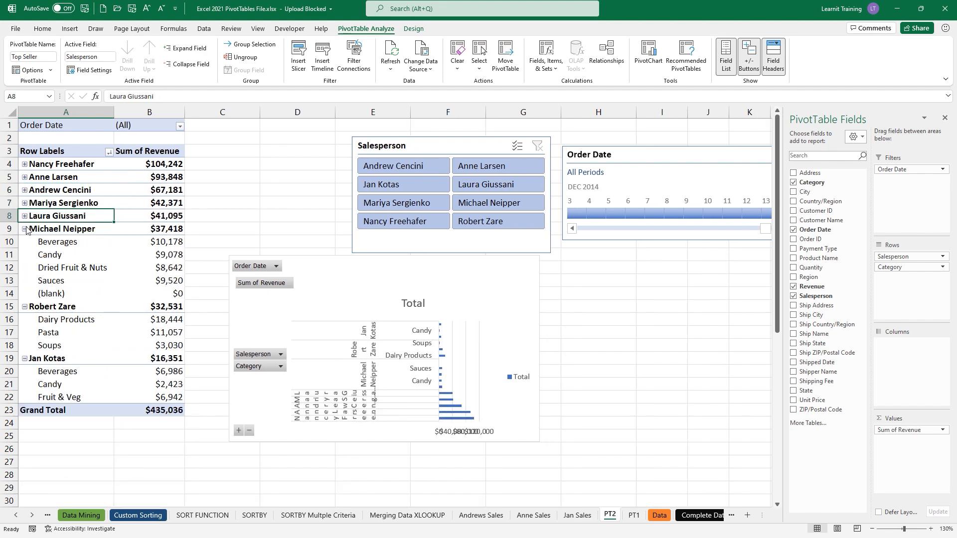
pyautogui.click(25, 229)
pyautogui.click(24, 242)
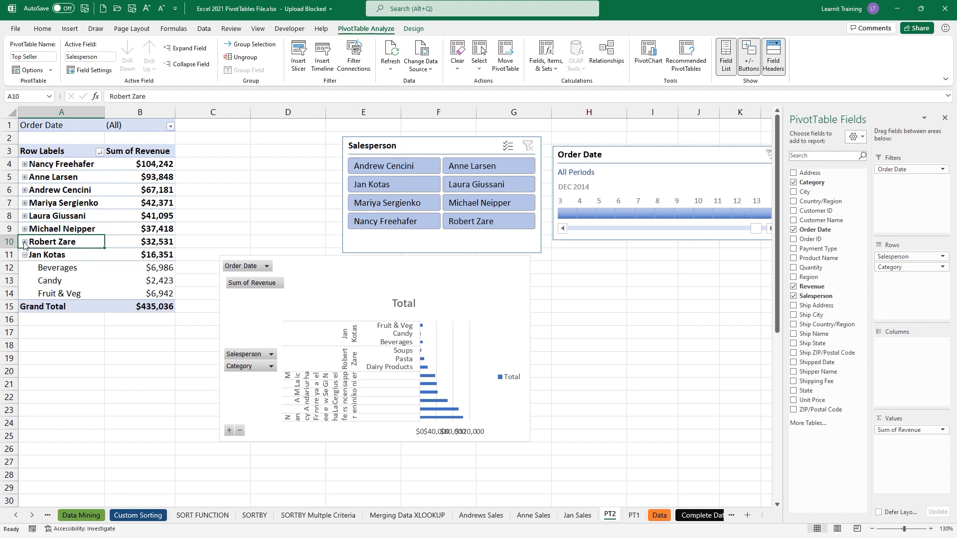
pyautogui.click(25, 255)
# - Expand all eight salespeople again so each lists its revenue by category
pyautogui.click(25, 255)
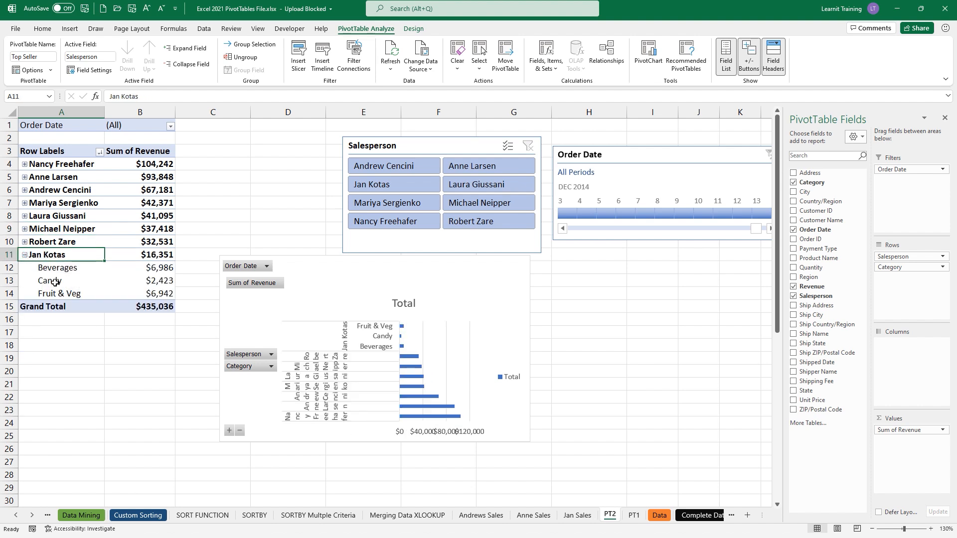
pyautogui.click(24, 255)
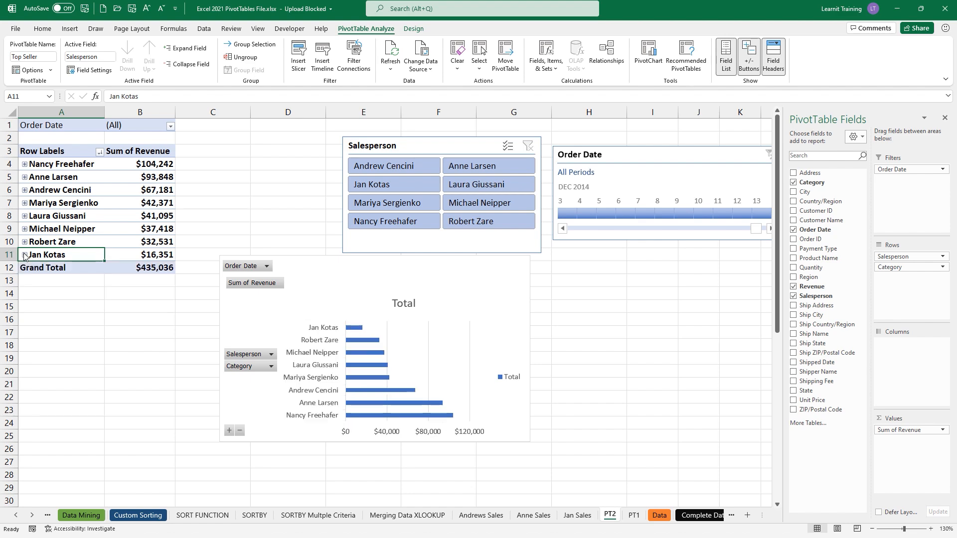
pyautogui.click(24, 242)
pyautogui.click(25, 229)
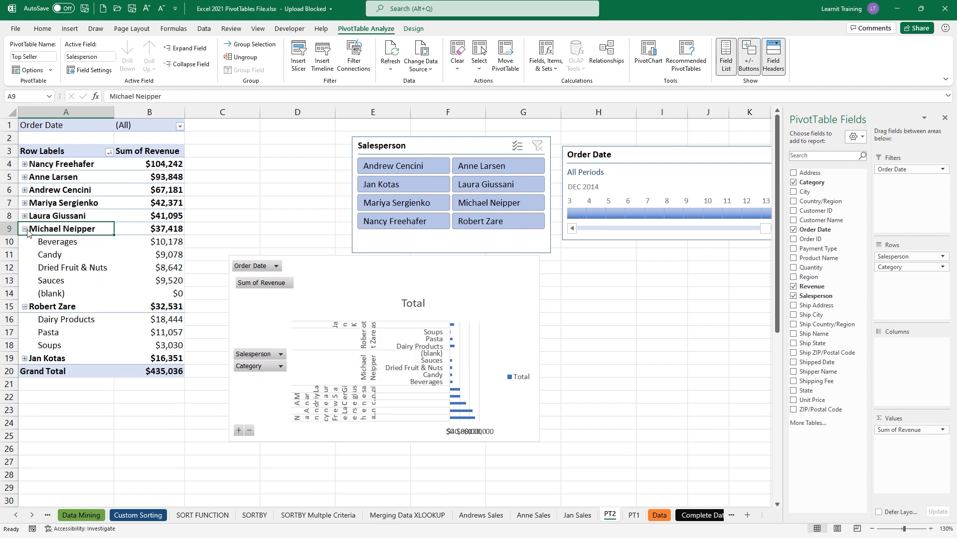
pyautogui.click(25, 217)
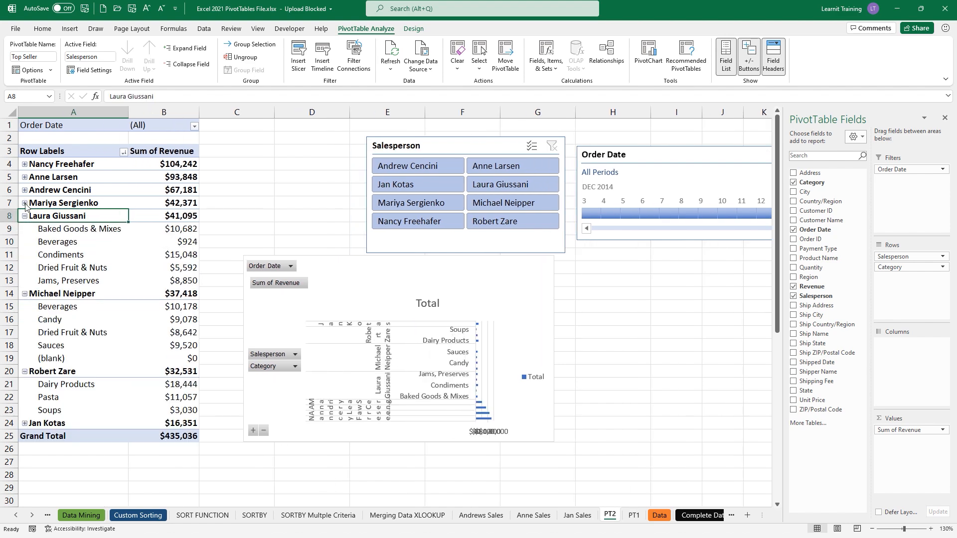
pyautogui.click(24, 203)
pyautogui.click(25, 190)
pyautogui.click(25, 177)
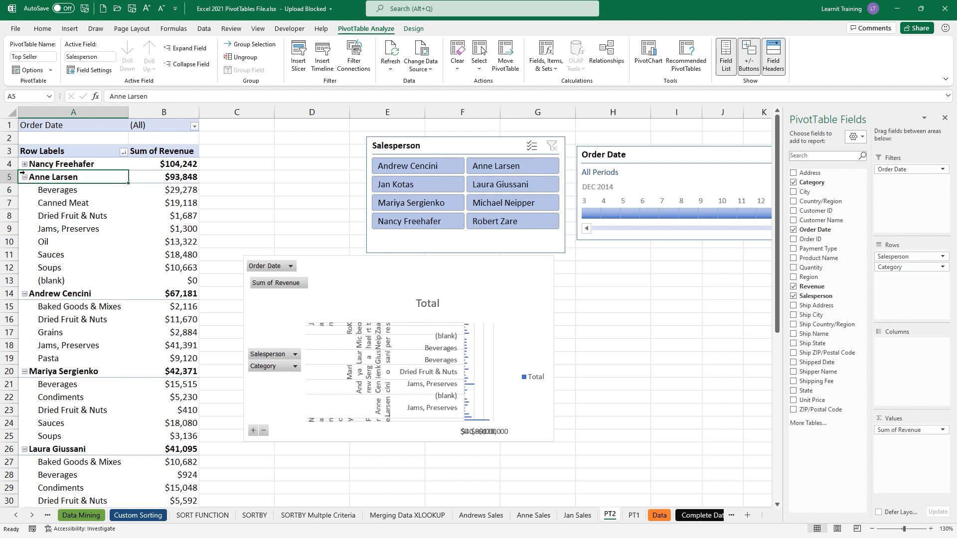
pyautogui.click(25, 164)
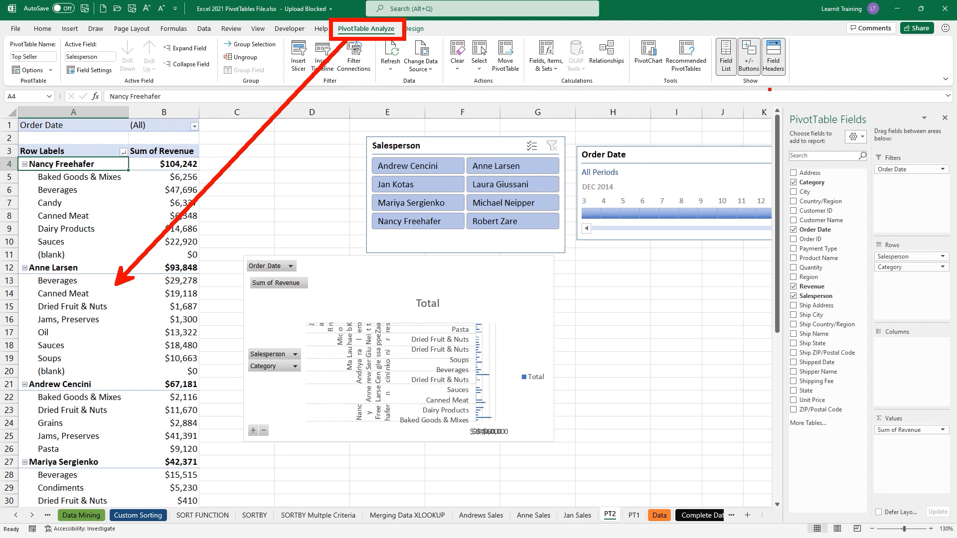
pyautogui.moveTo(762, 78); pyautogui.dragTo(799, 116)
pyautogui.click(755, 65)
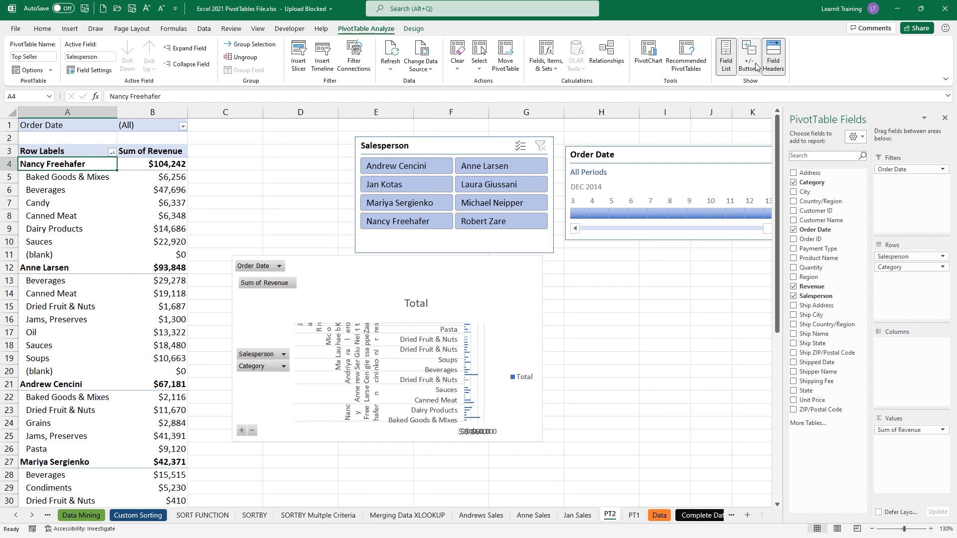
pyautogui.click(755, 65)
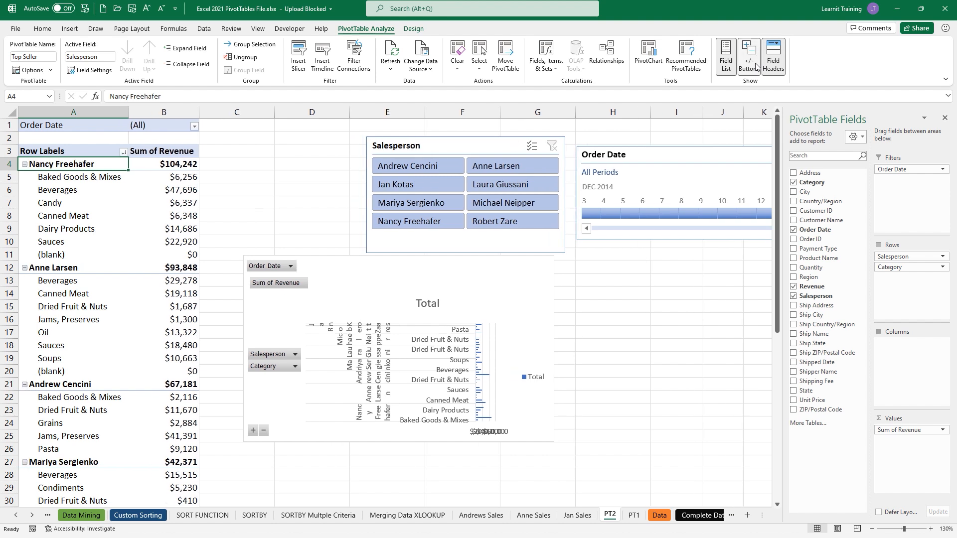
pyautogui.click(755, 65)
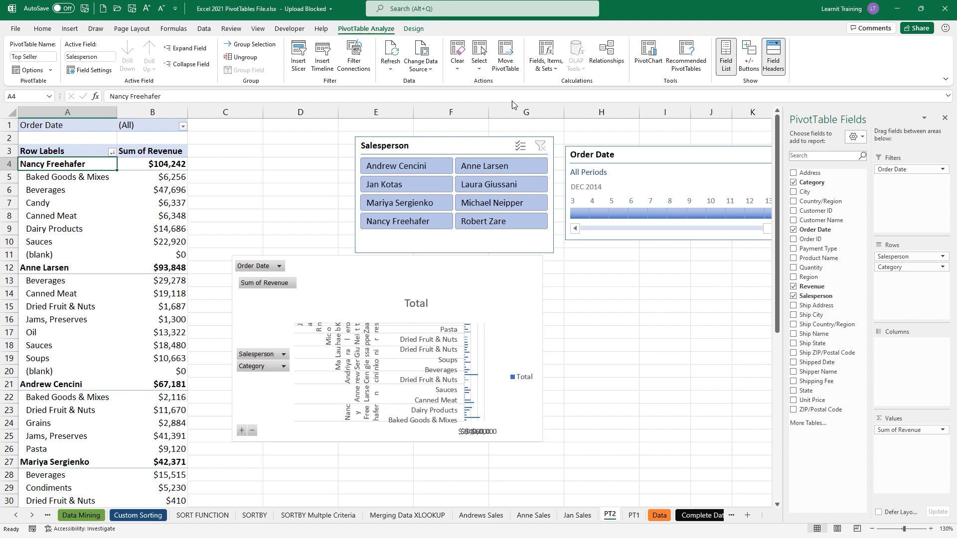
pyautogui.click(749, 58)
pyautogui.rightClick(26, 169)
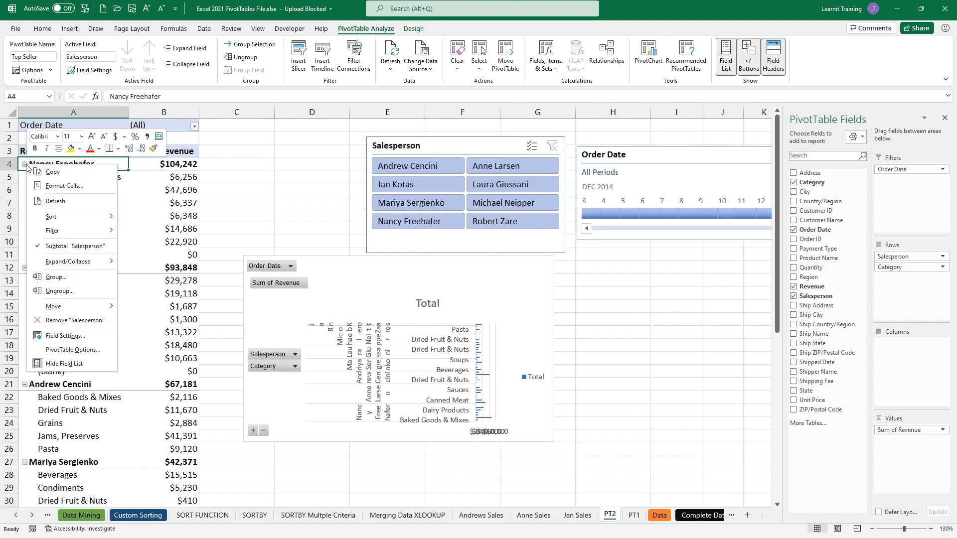
# - Expand the entire Salesperson field, collapse it, then expand only the first salesperson
pyautogui.moveTo(95, 261)
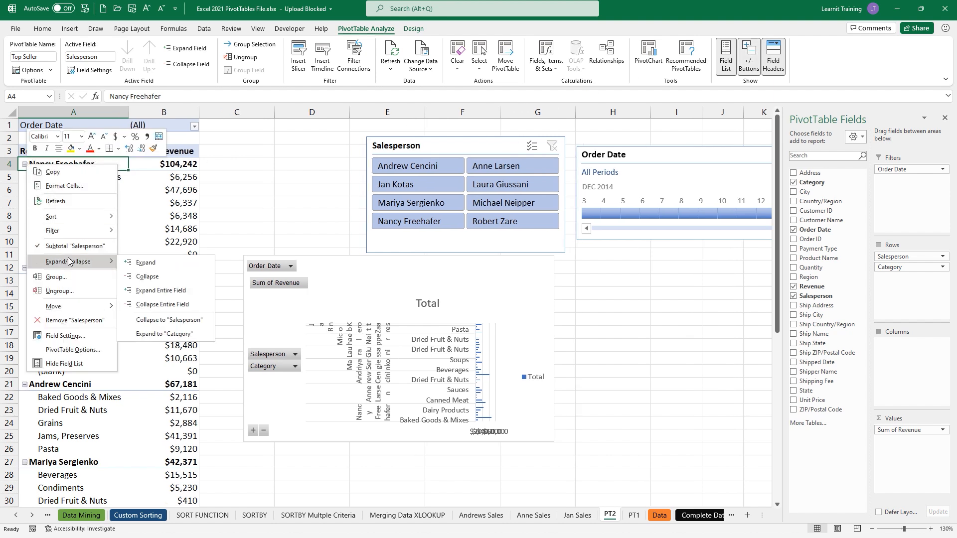
pyautogui.click(172, 291)
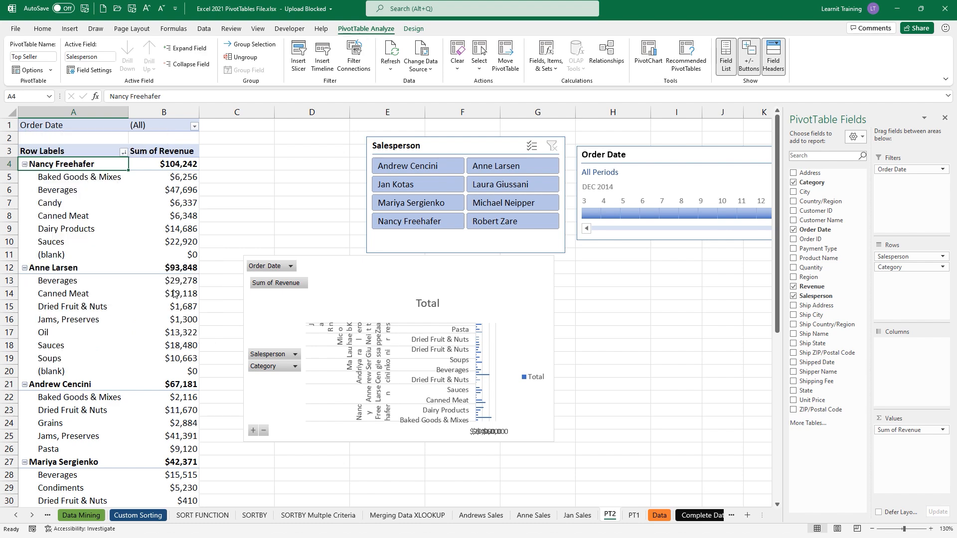
pyautogui.rightClick(45, 167)
pyautogui.moveTo(107, 266)
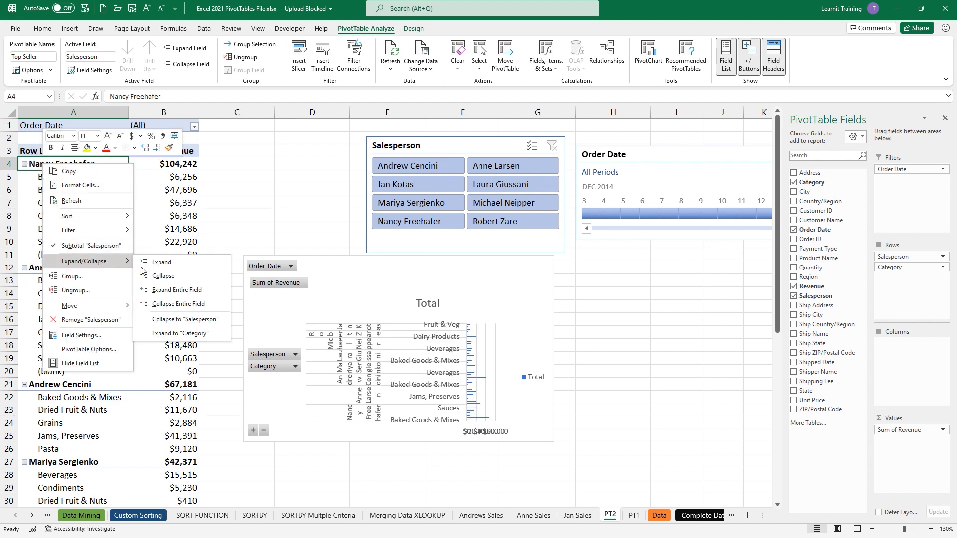
pyautogui.click(149, 303)
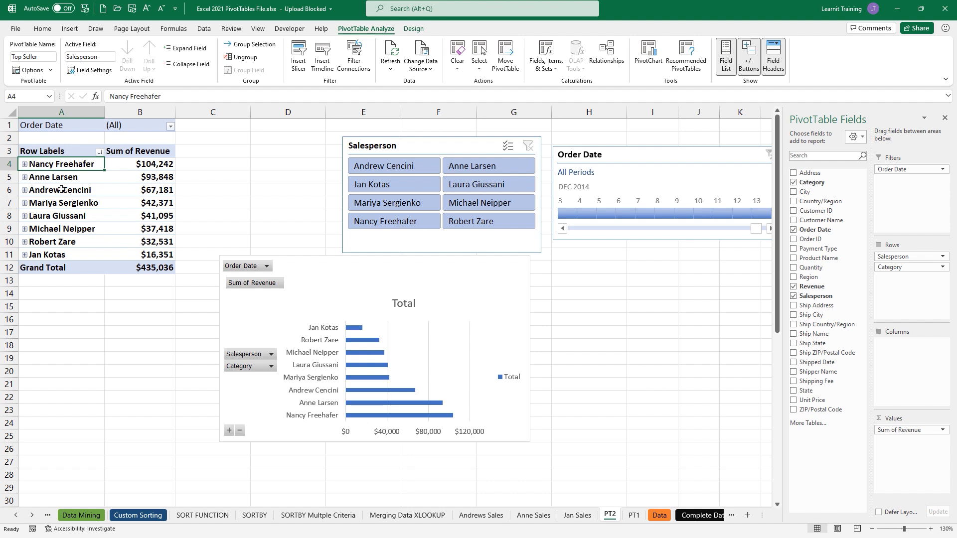
pyautogui.rightClick(46, 169)
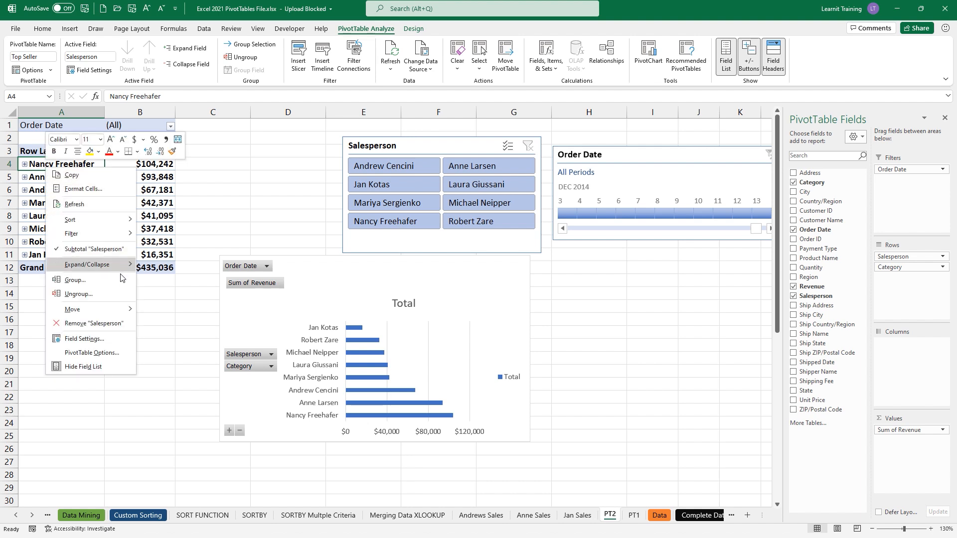
pyautogui.moveTo(117, 269)
pyautogui.click(160, 268)
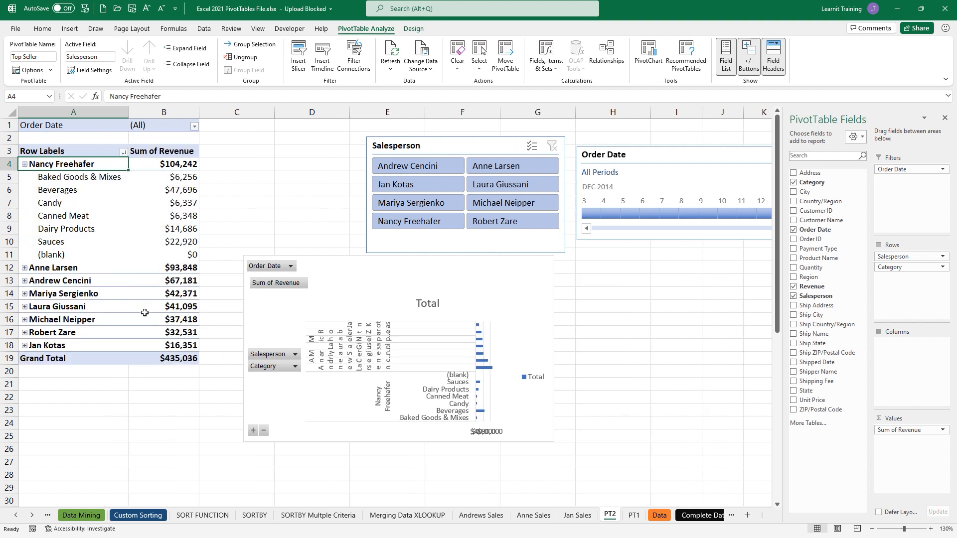
# - Expand and collapse the whole field again, reopening just the first salesperson's categories
pyautogui.rightClick(48, 168)
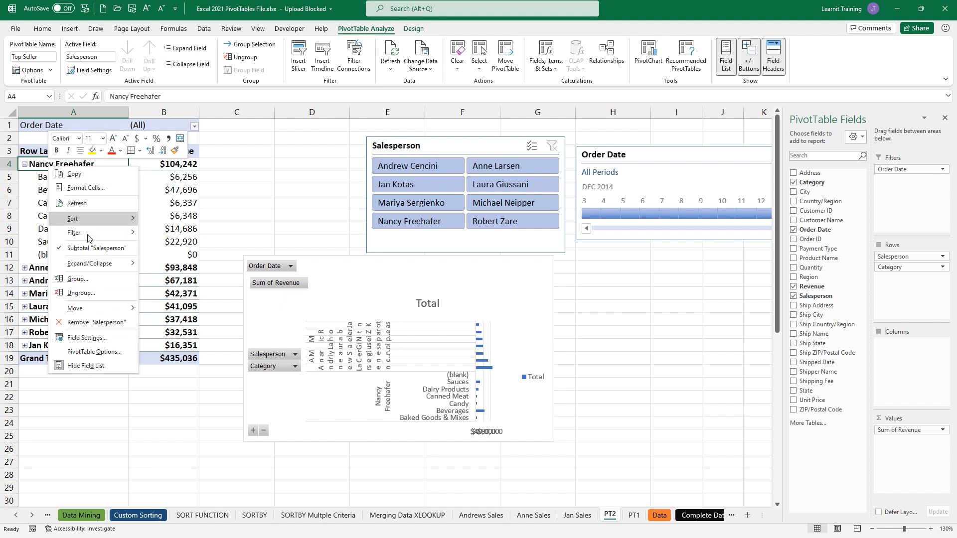
pyautogui.moveTo(120, 264)
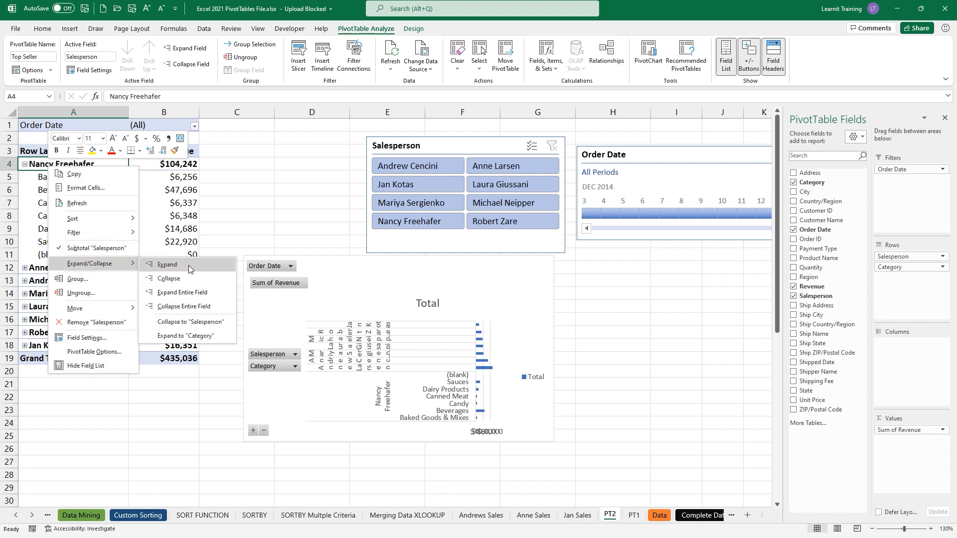
pyautogui.click(218, 293)
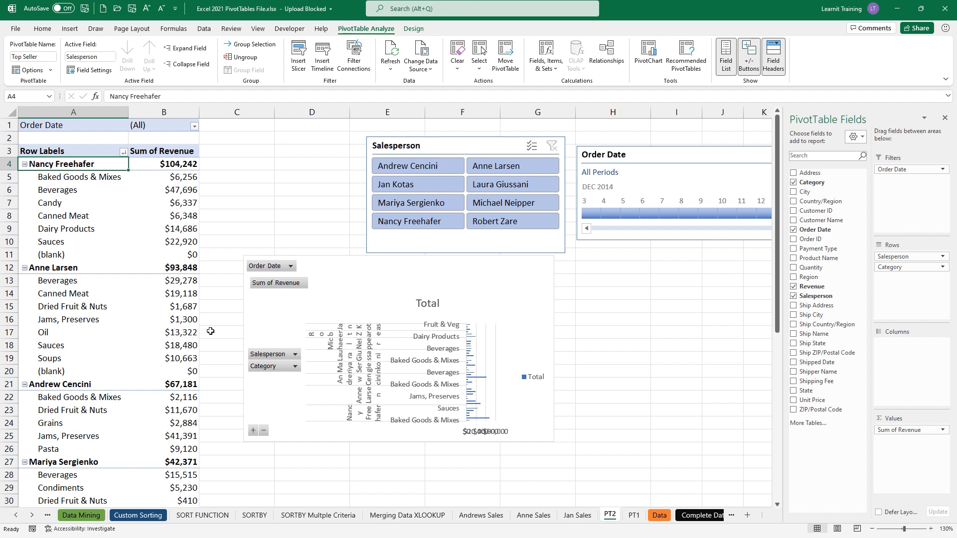
pyautogui.rightClick(90, 167)
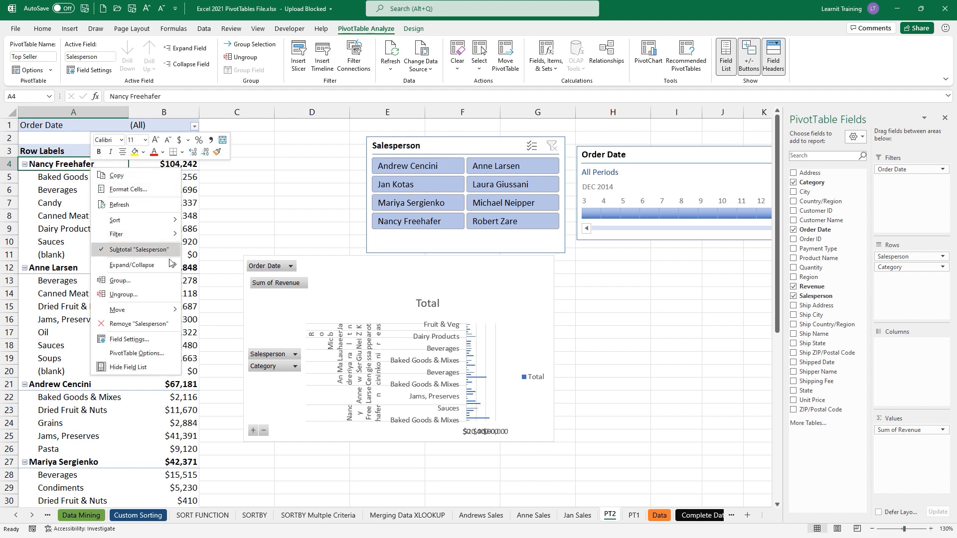
pyautogui.moveTo(174, 267)
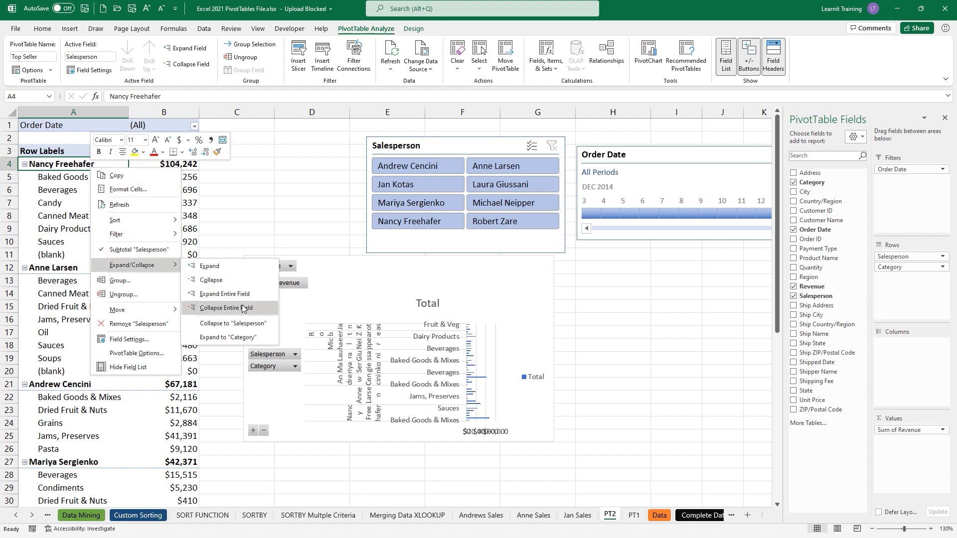
pyautogui.click(219, 308)
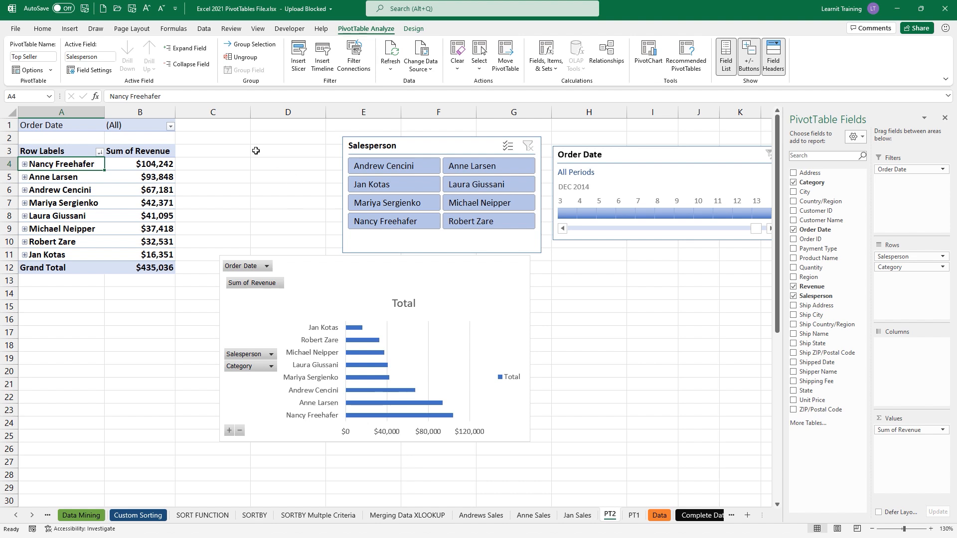
pyautogui.click(24, 164)
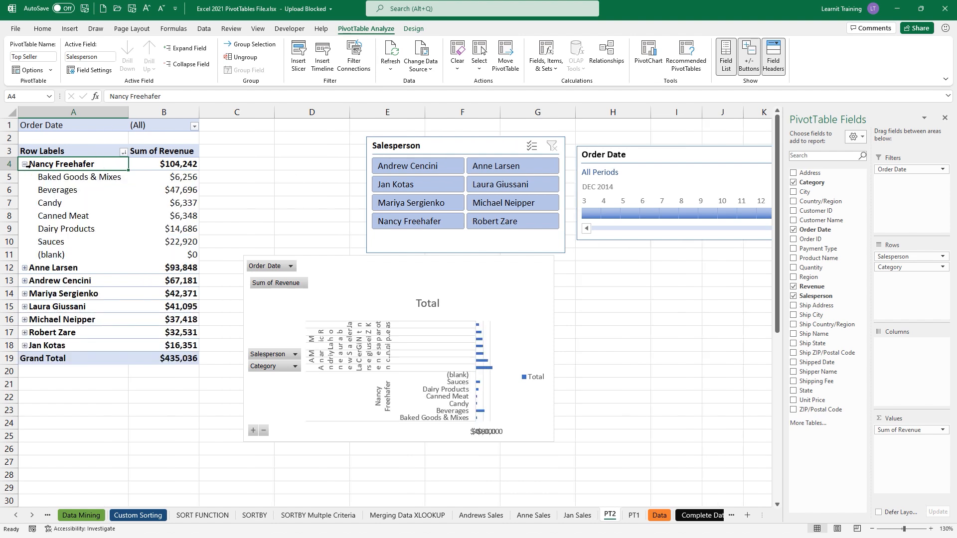
pyautogui.click(179, 178)
pyautogui.rightClick(180, 179)
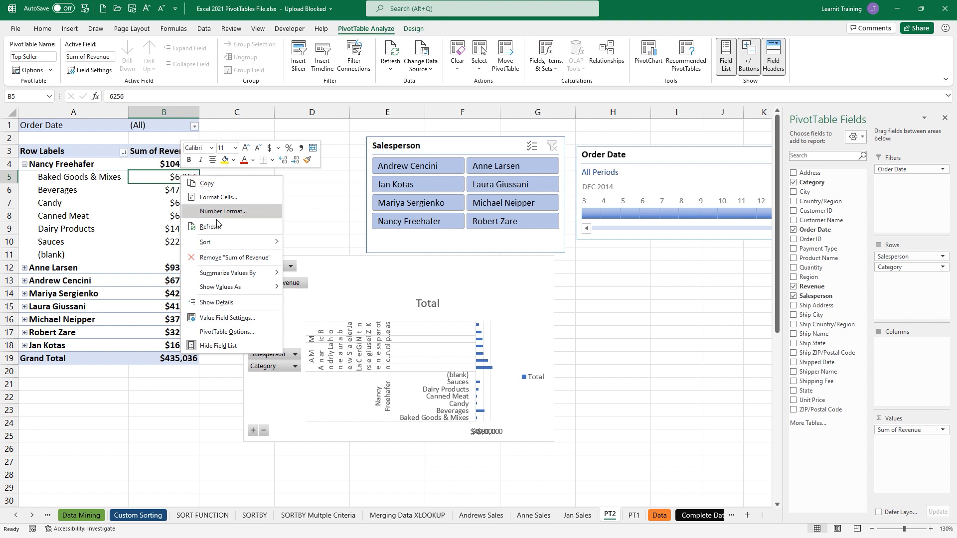
# - Sort categories by revenue, largest first, and collapse Nancy Freehafer to check totals
pyautogui.moveTo(239, 244)
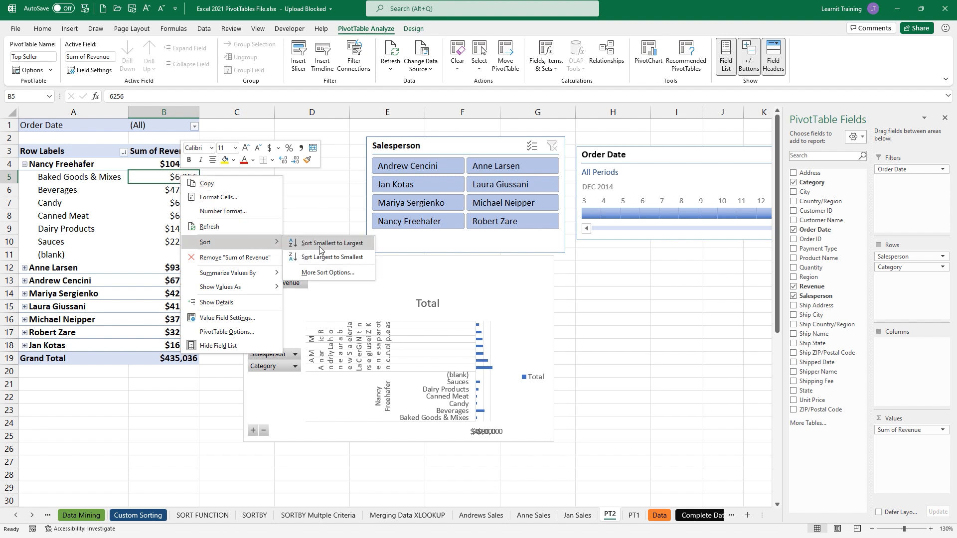
pyautogui.click(348, 257)
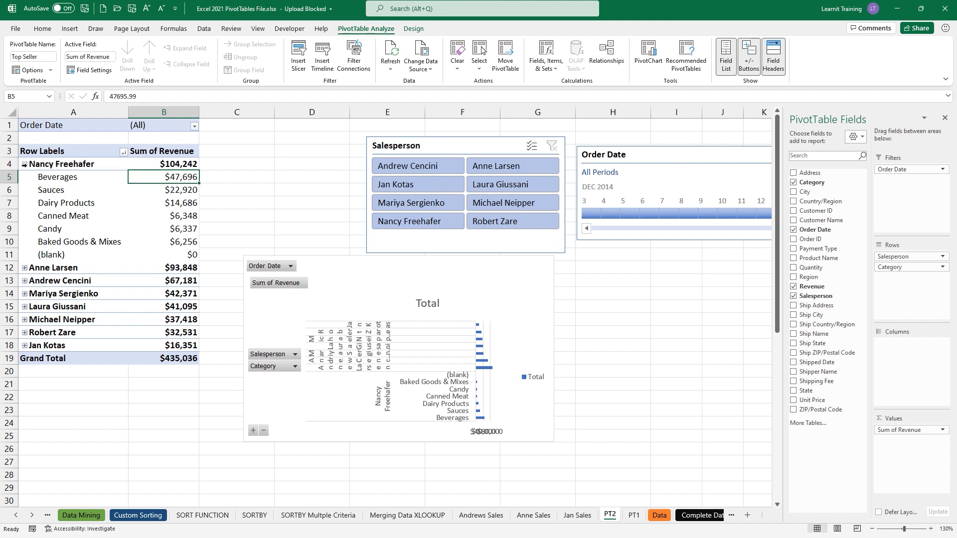
pyautogui.click(24, 164)
pyautogui.click(168, 166)
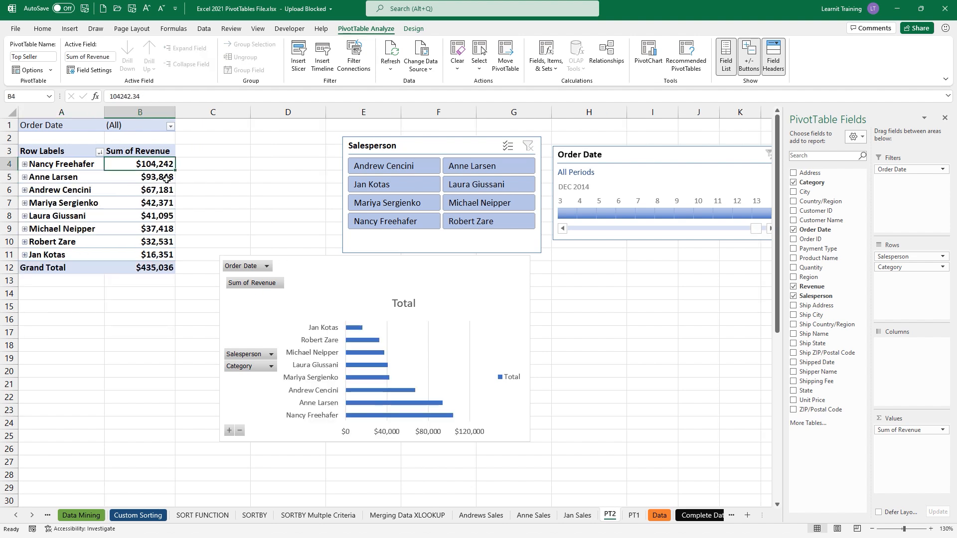
pyautogui.click(167, 179)
pyautogui.click(167, 191)
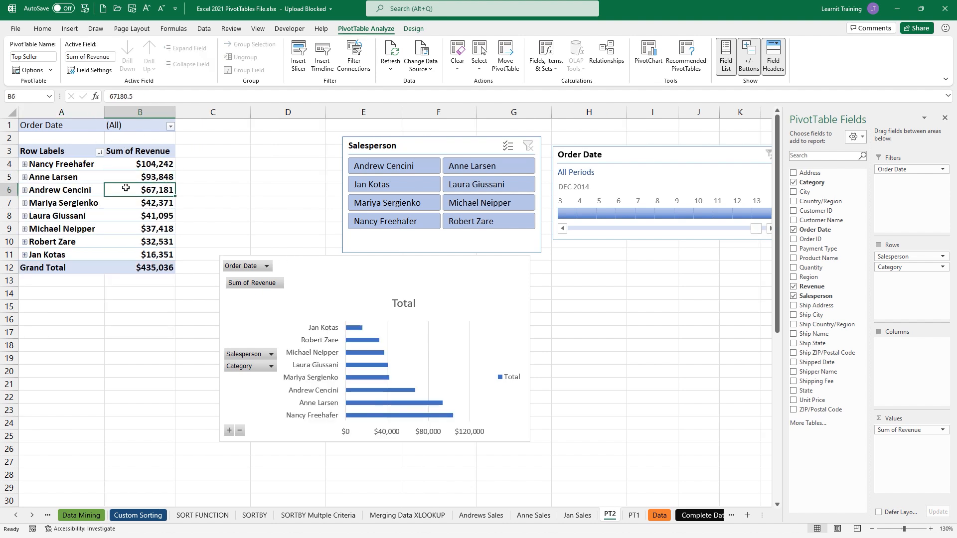
# - Review Anne Larsen's, Andrew Cencini's and Laura Giussani's categories, then collapse every salesperson
pyautogui.click(25, 178)
pyautogui.click(167, 190)
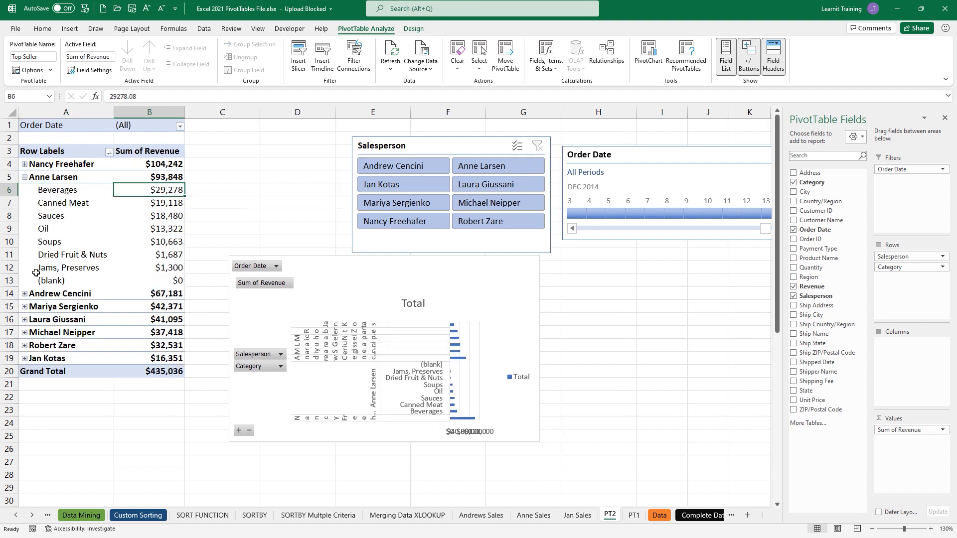
pyautogui.click(25, 294)
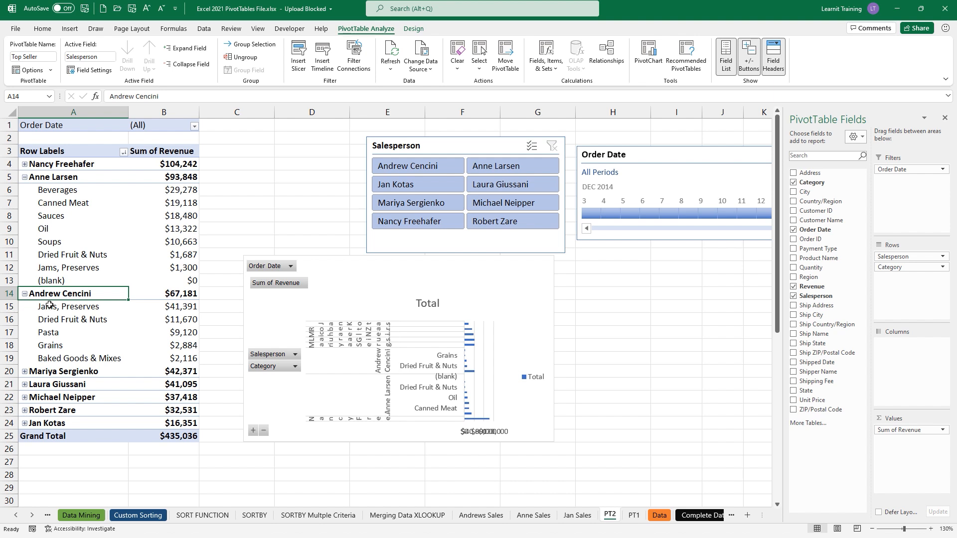
pyautogui.click(25, 384)
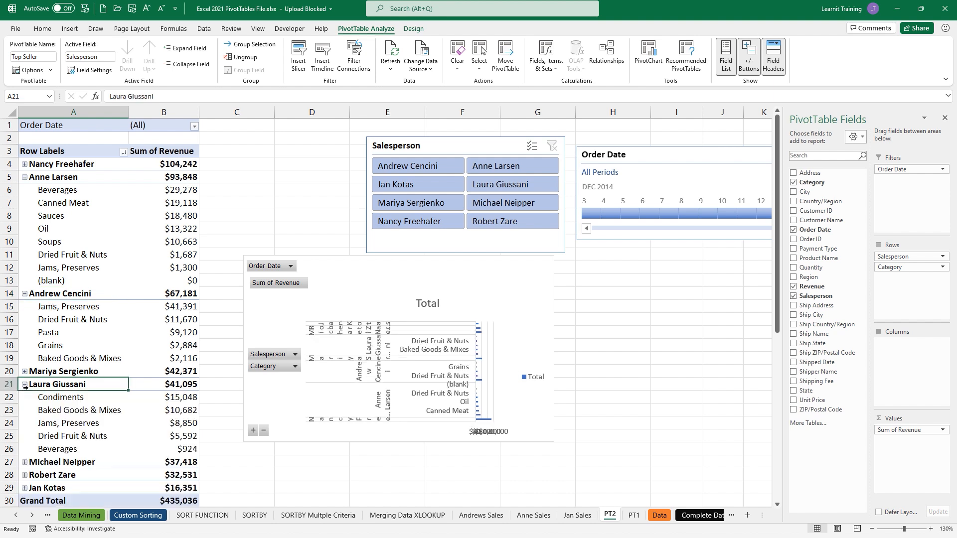
pyautogui.click(25, 384)
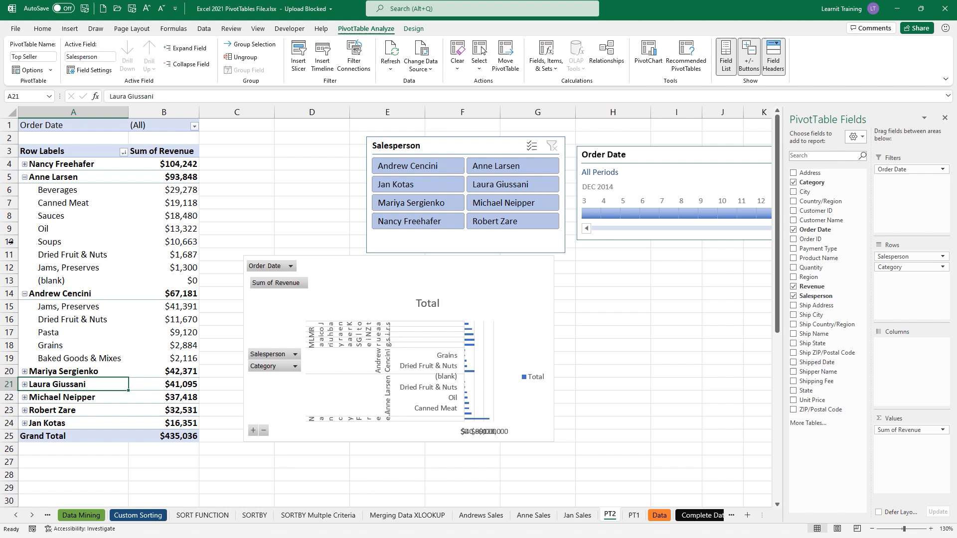
pyautogui.click(24, 164)
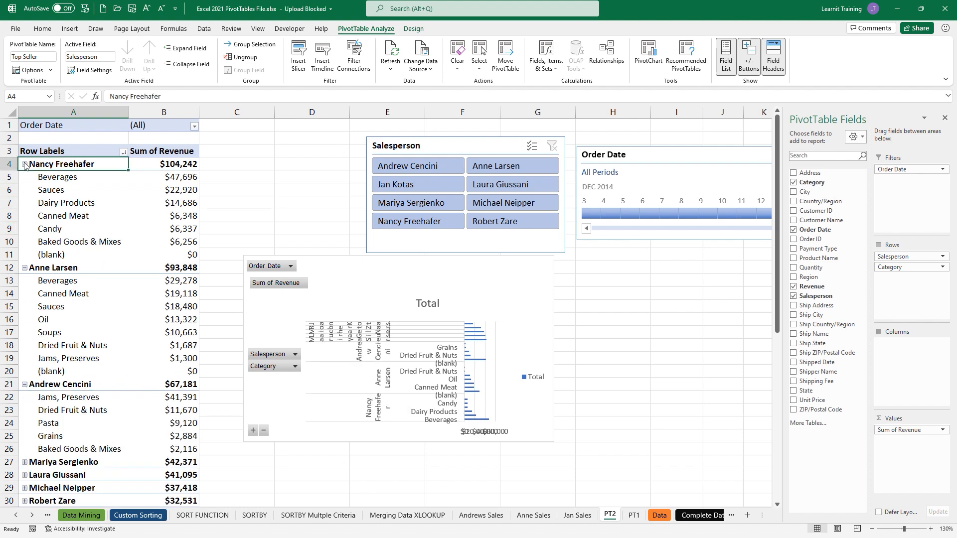
pyautogui.click(25, 165)
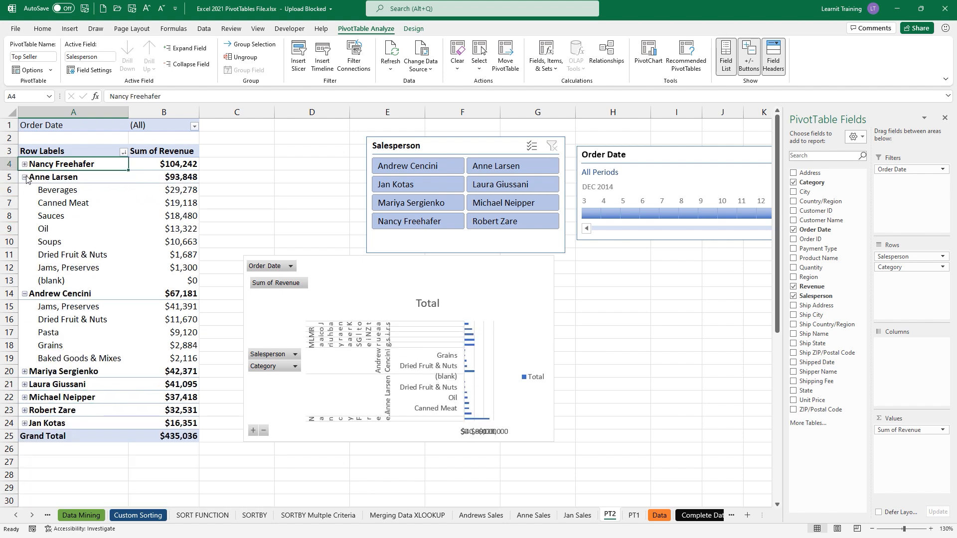
pyautogui.click(25, 178)
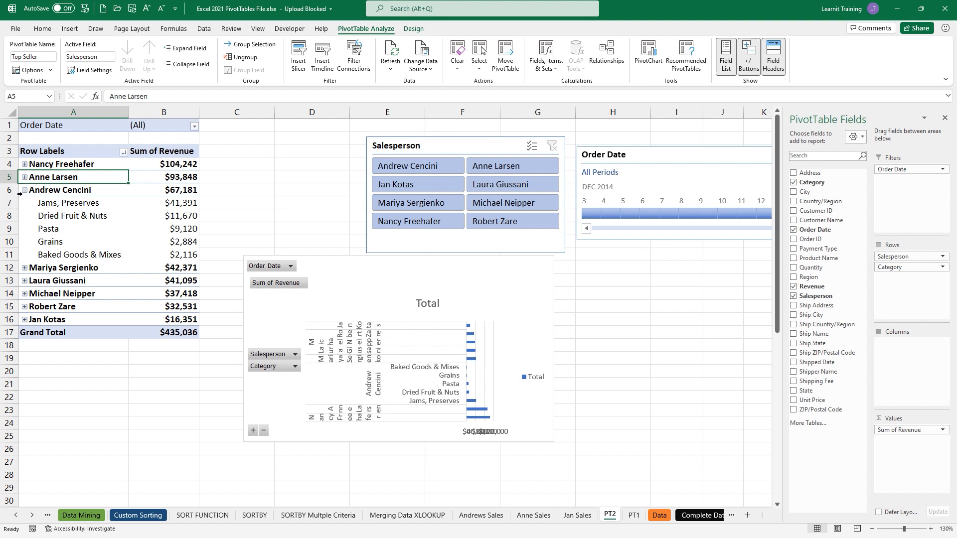
pyautogui.click(24, 190)
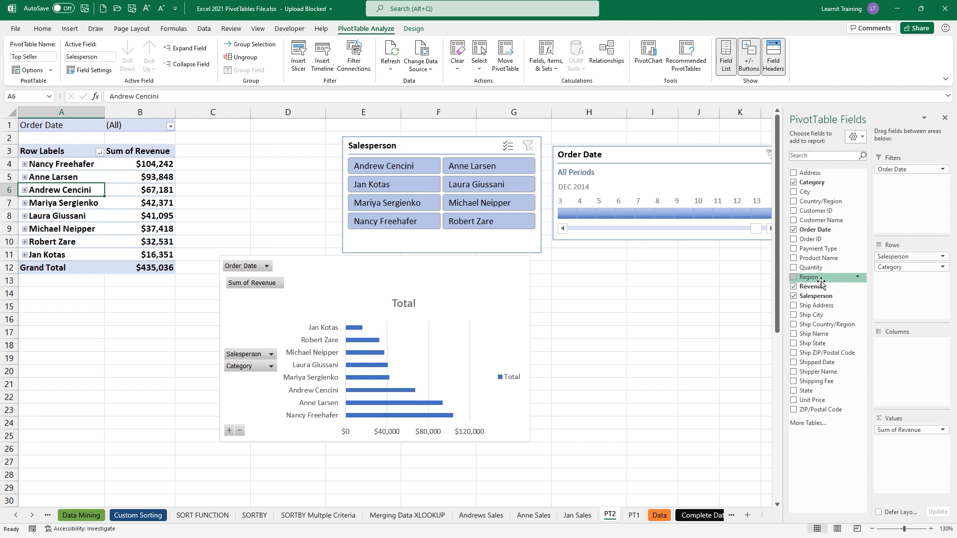
# - Put Region in Columns, shift the Order Date timeline right and the Salesperson slicer below it
pyautogui.moveTo(817, 279); pyautogui.dragTo(891, 350)
pyautogui.moveTo(478, 153); pyautogui.dragTo(616, 169)
pyautogui.moveTo(400, 143); pyautogui.dragTo(662, 274)
pyautogui.moveTo(329, 271); pyautogui.dragTo(884, 183)
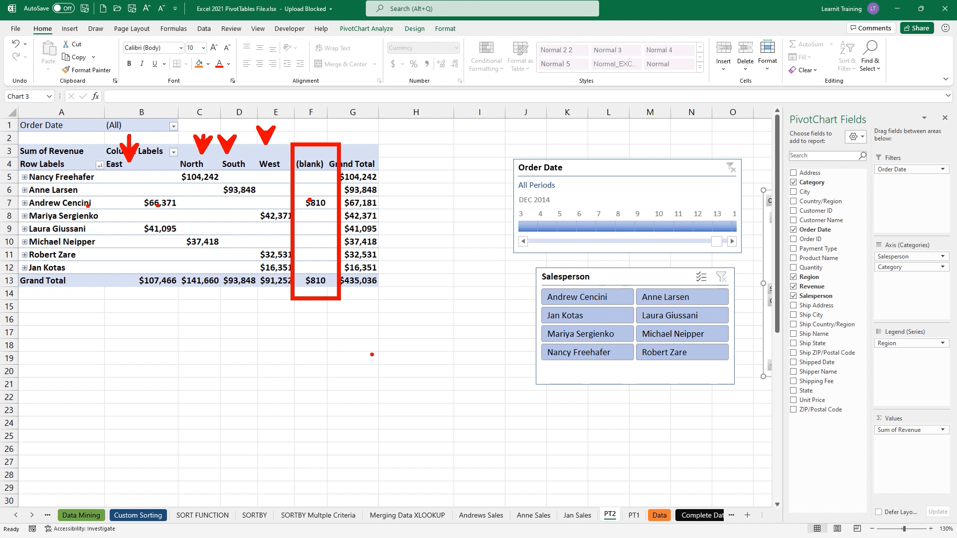
pyautogui.press('Escape')
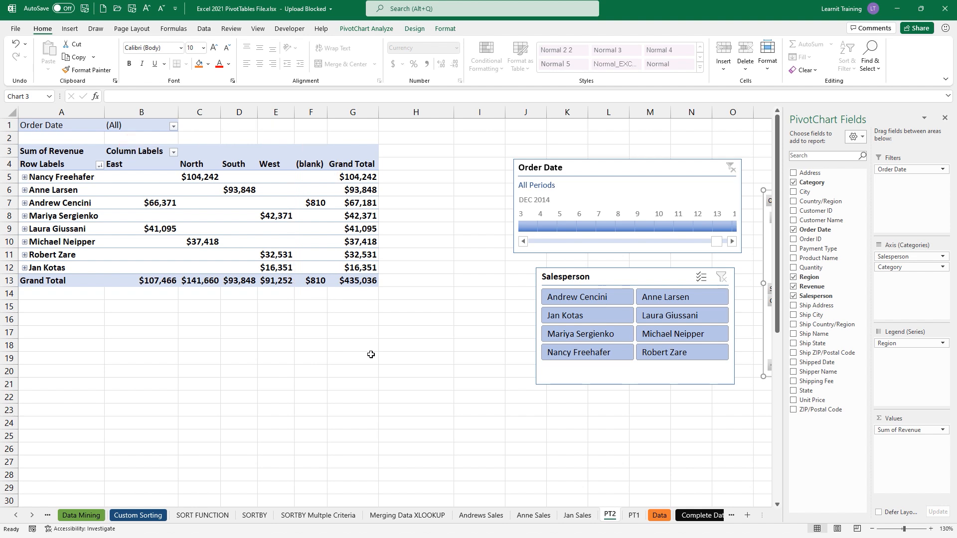
pyautogui.hotkey('ctrl', '2')
pyautogui.moveTo(99, 204); pyautogui.dragTo(135, 198)
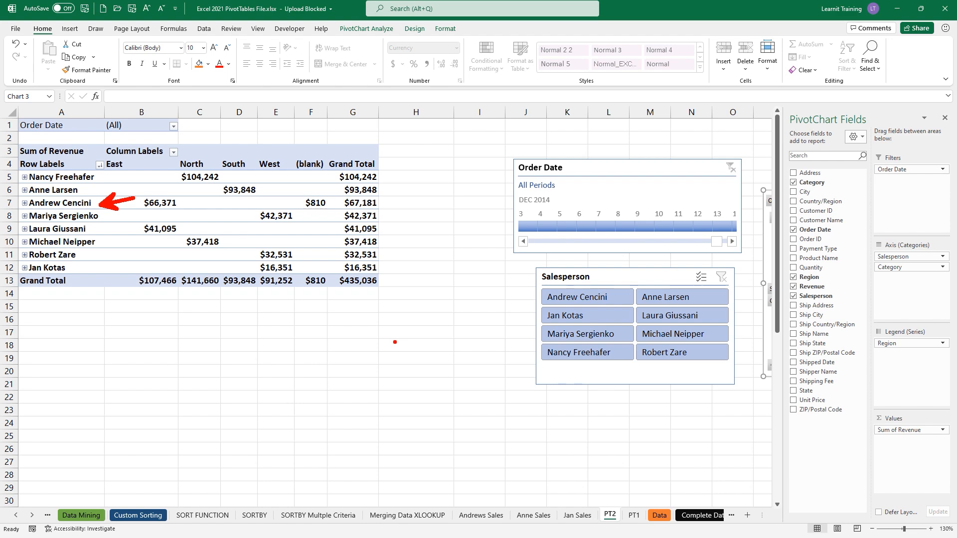
pyautogui.press('Escape')
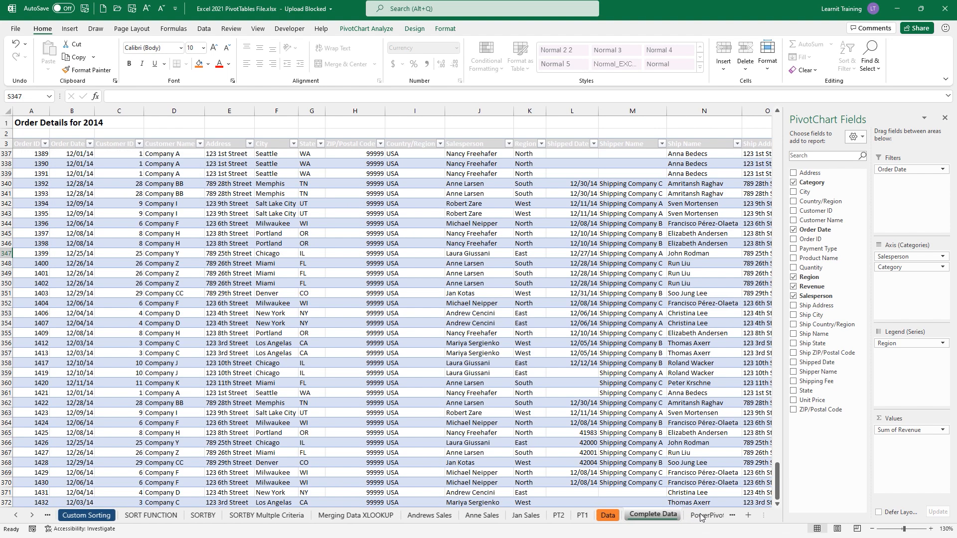
# - On Complete Data, filter to Andrew Cencini to check his region, then clear the filter
pyautogui.click(700, 515)
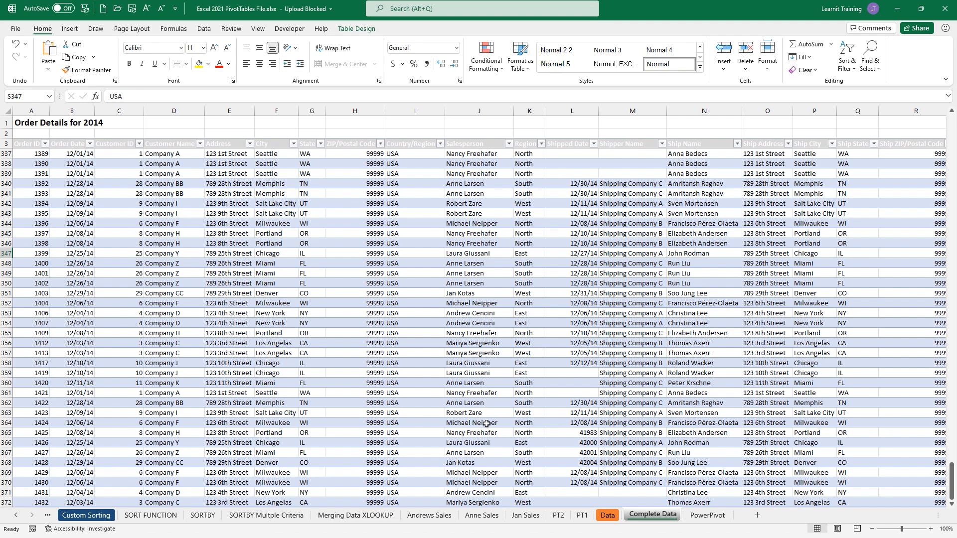
pyautogui.click(508, 144)
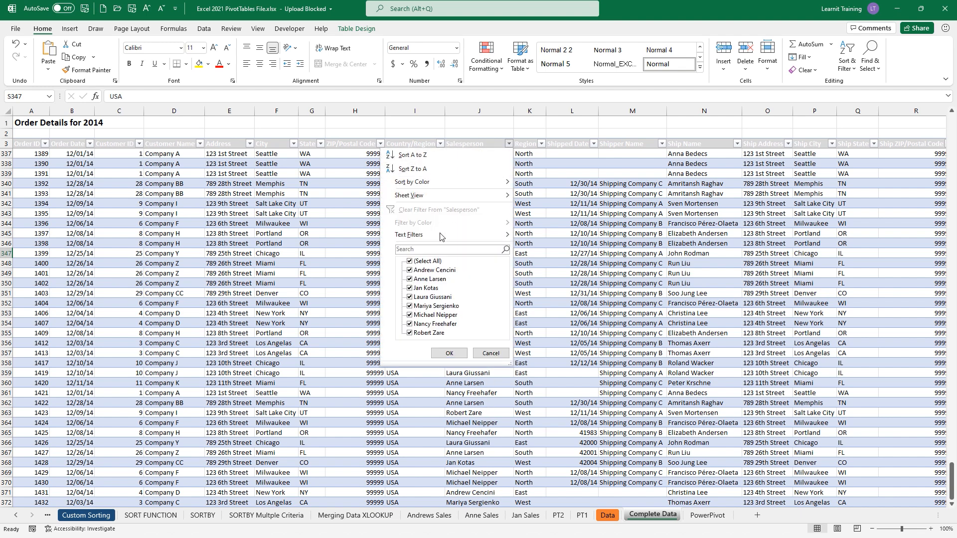
pyautogui.click(409, 261)
pyautogui.click(409, 270)
pyautogui.click(449, 353)
pyautogui.click(523, 154)
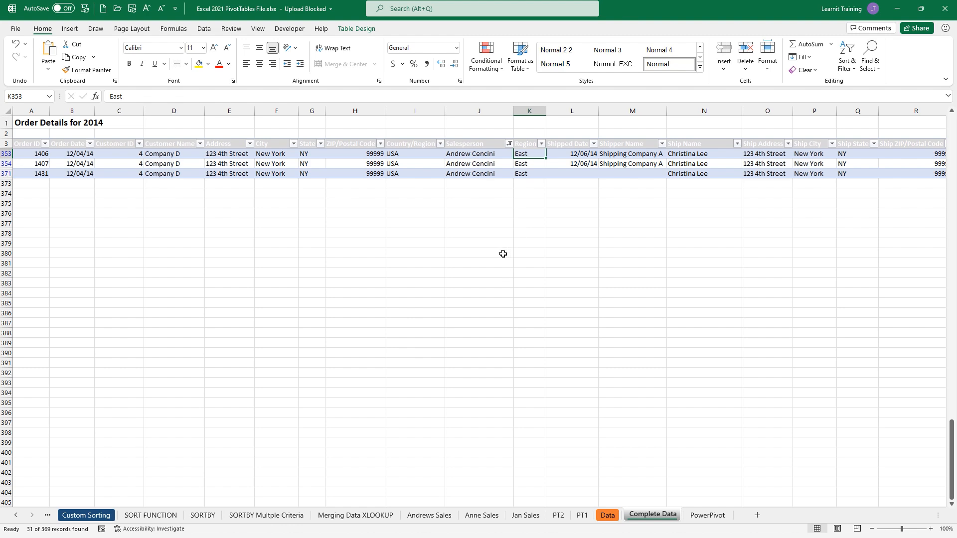
pyautogui.click(509, 143)
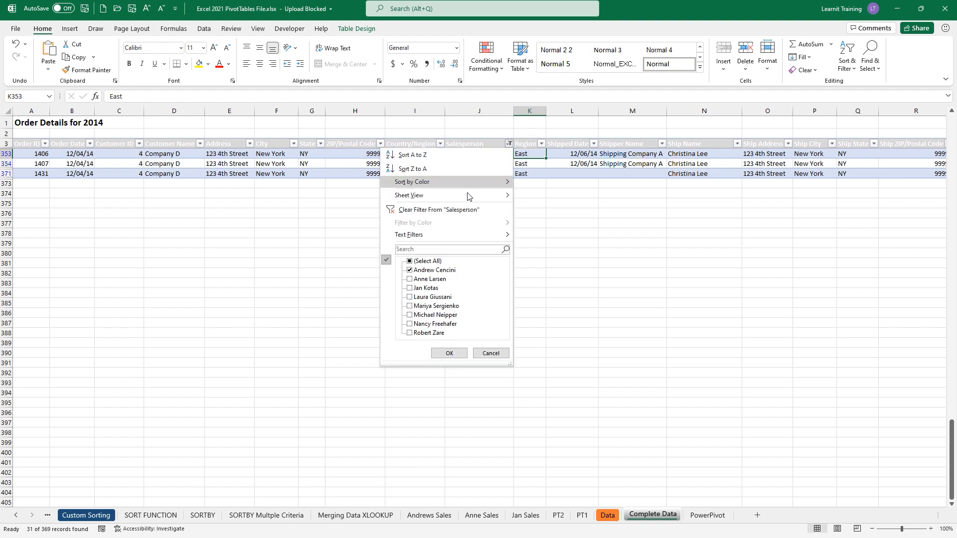
pyautogui.click(453, 210)
# - Filter Region to (Blanks), enter East in K12, clear the filter and return to PT2
pyautogui.click(541, 144)
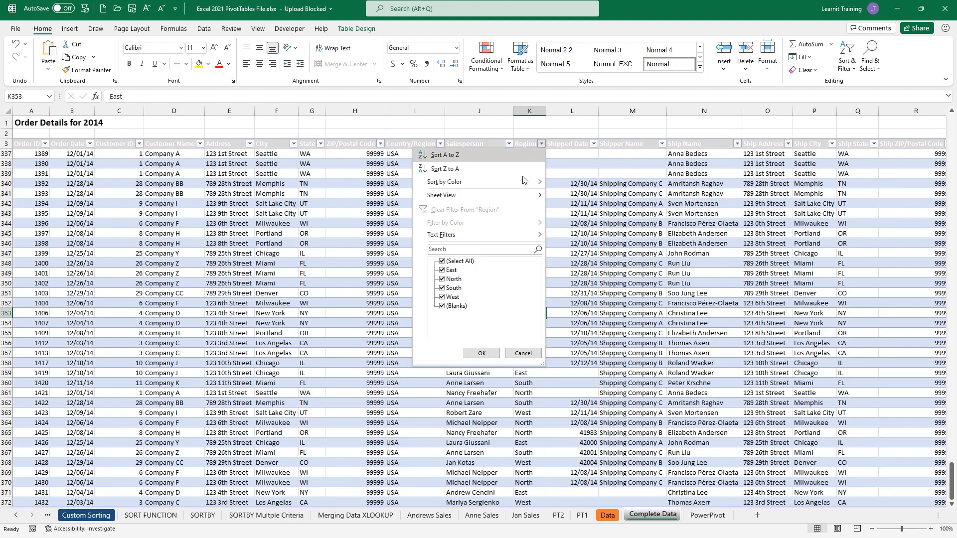
pyautogui.click(443, 261)
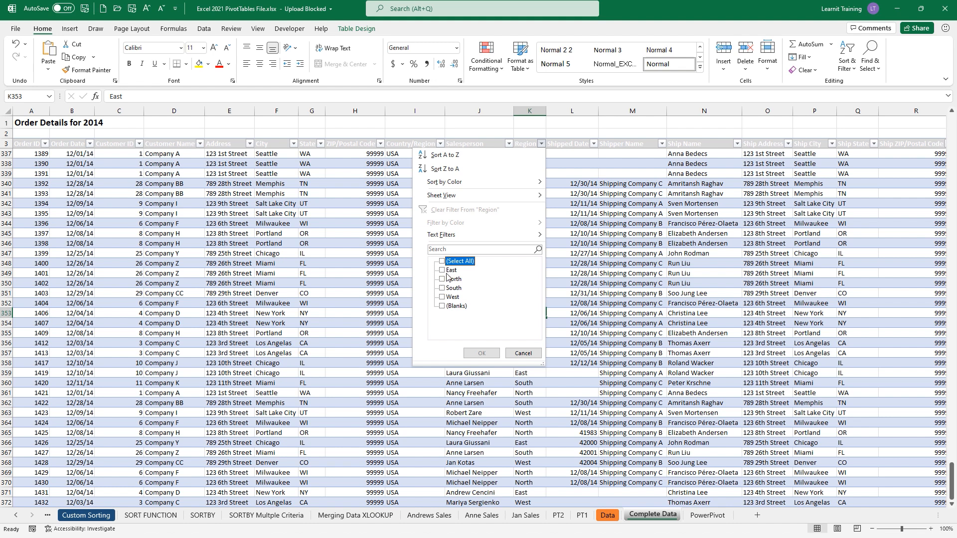
pyautogui.click(441, 306)
pyautogui.click(481, 353)
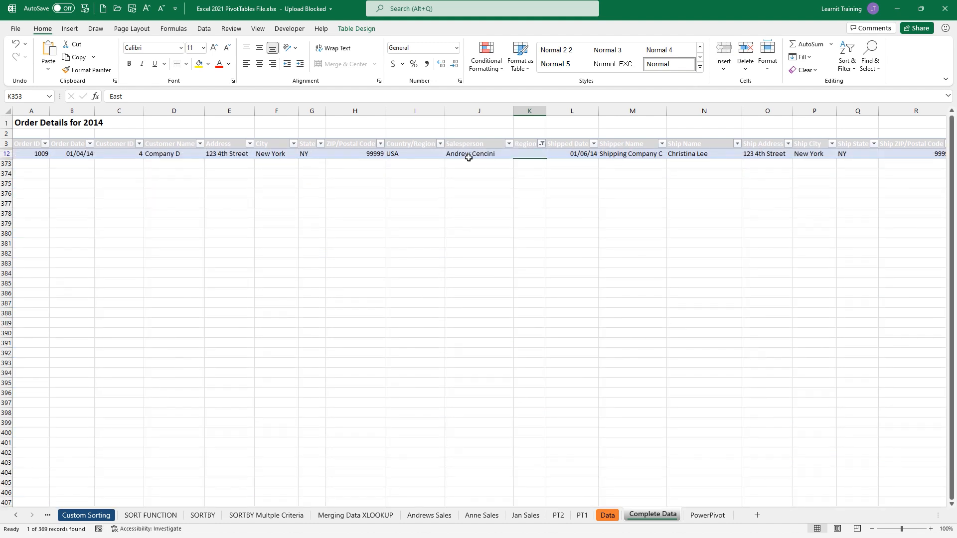
pyautogui.click(530, 153)
pyautogui.write('East')
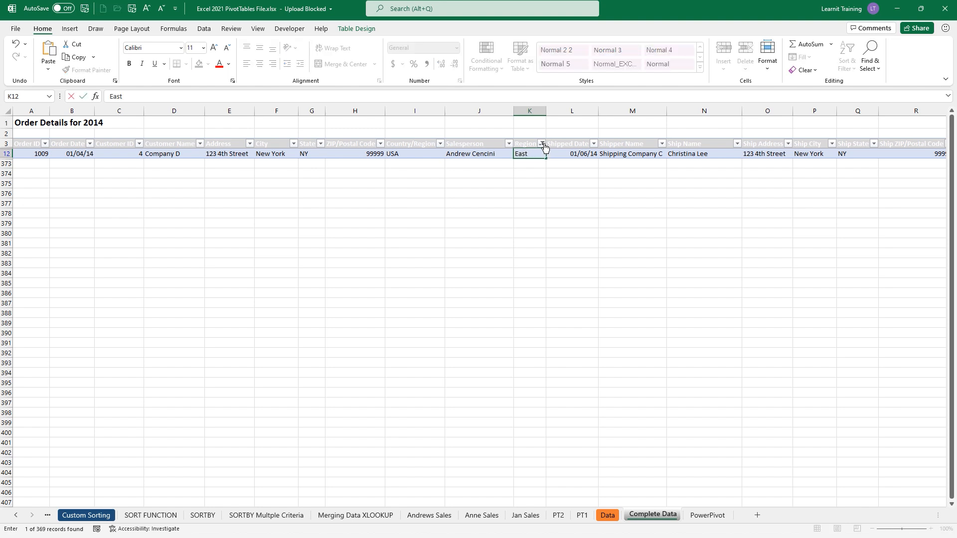
pyautogui.click(541, 143)
pyautogui.click(580, 171)
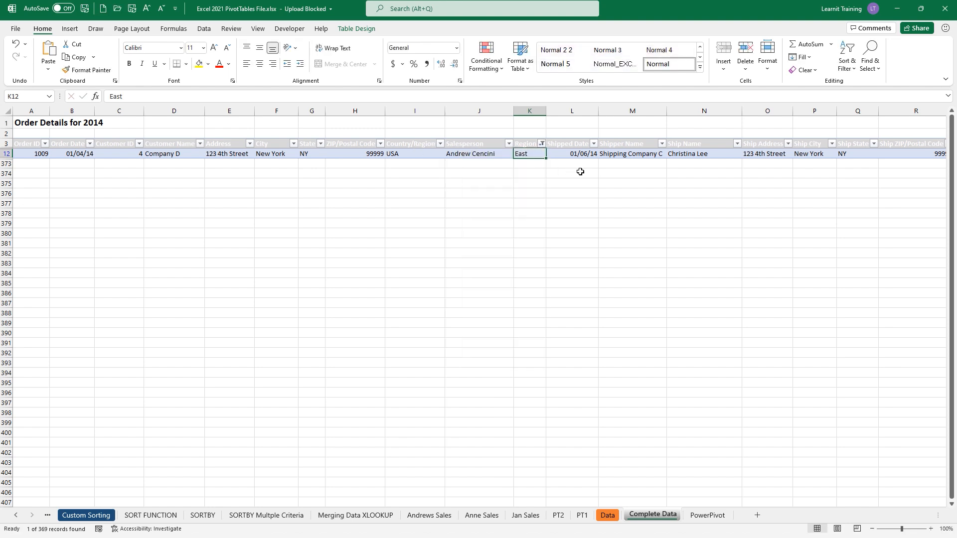
pyautogui.click(541, 143)
pyautogui.click(446, 215)
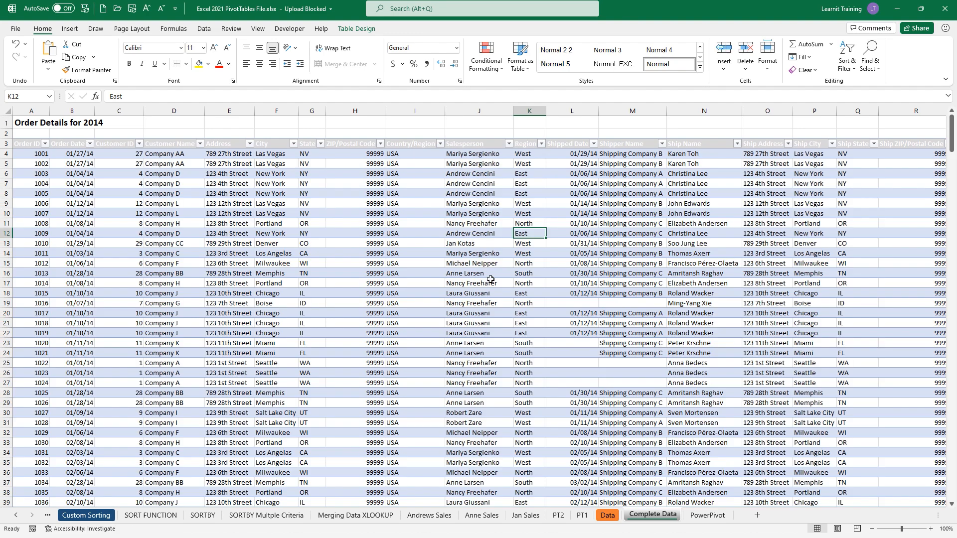
pyautogui.click(558, 516)
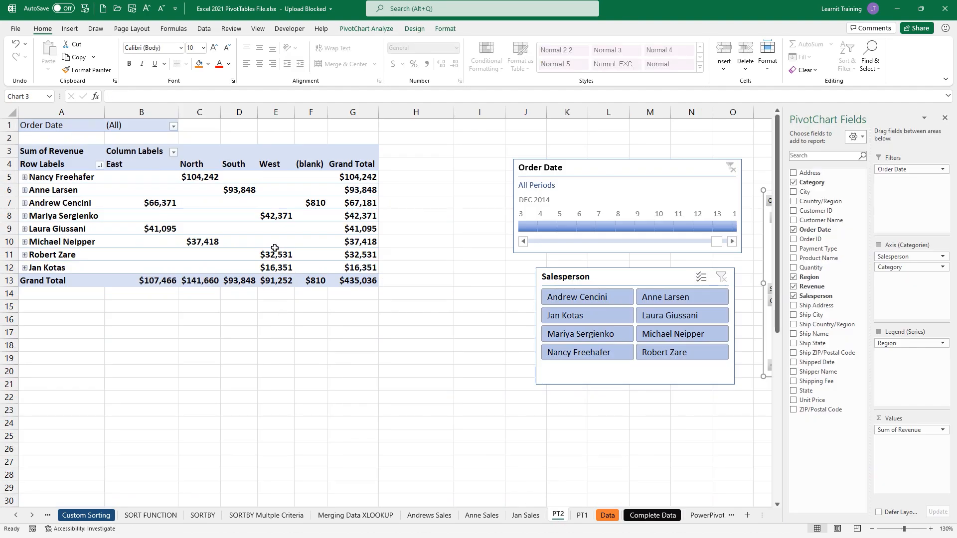
# - Refresh the pivot with the corrected data and drag Region out of Columns
pyautogui.rightClick(306, 219)
pyautogui.click(335, 268)
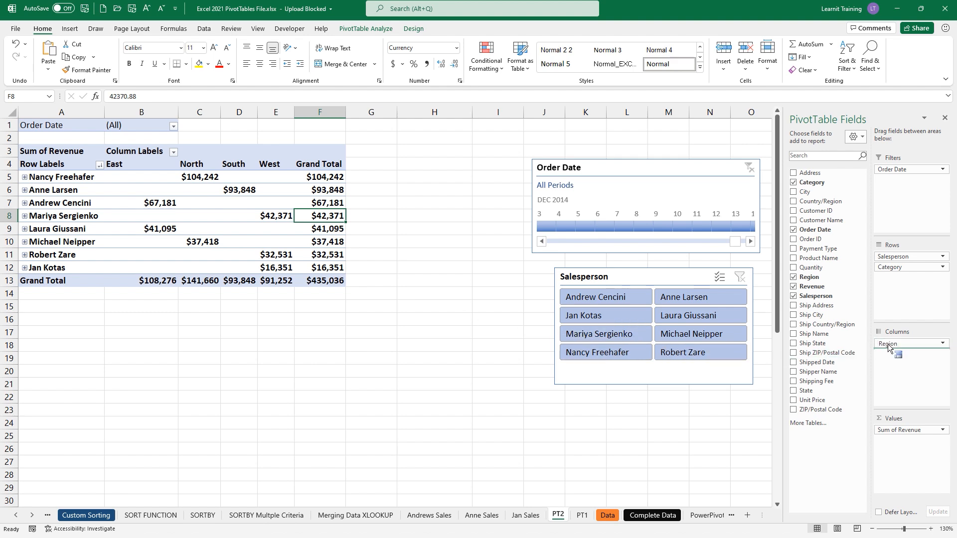
pyautogui.moveTo(887, 343); pyautogui.dragTo(493, 190)
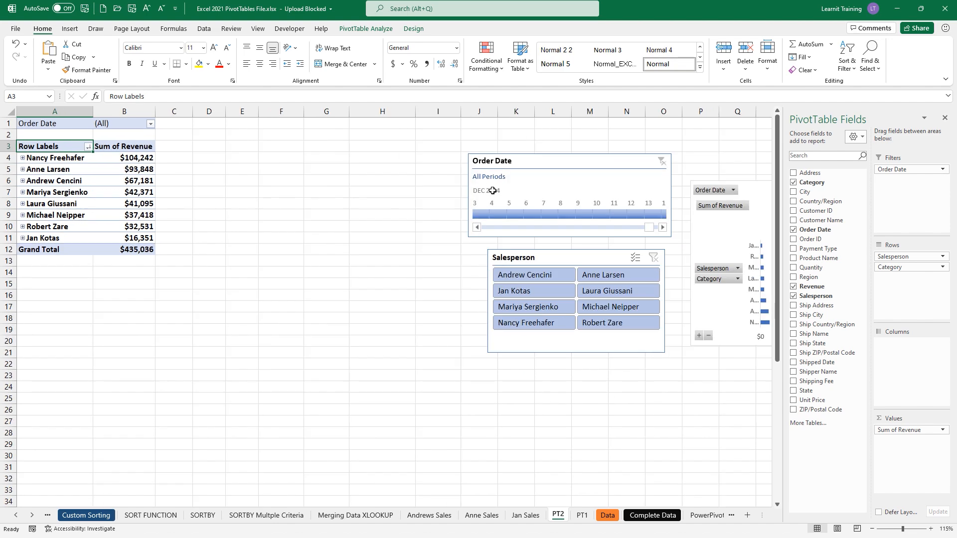
# - Move the PivotChart down to rows 19–32 below the slicers
pyautogui.keyDown('ctrl'); pyautogui.scroll(-2, 492, 190); pyautogui.keyUp('ctrl')
pyautogui.moveTo(669, 185); pyautogui.dragTo(321, 311)
pyautogui.keyDown('ctrl'); pyautogui.scroll(1, 223, 218); pyautogui.keyUp('ctrl')
pyautogui.keyDown('ctrl'); pyautogui.scroll(1, 223, 218); pyautogui.keyUp('ctrl')
pyautogui.scroll(2, 222, 219)
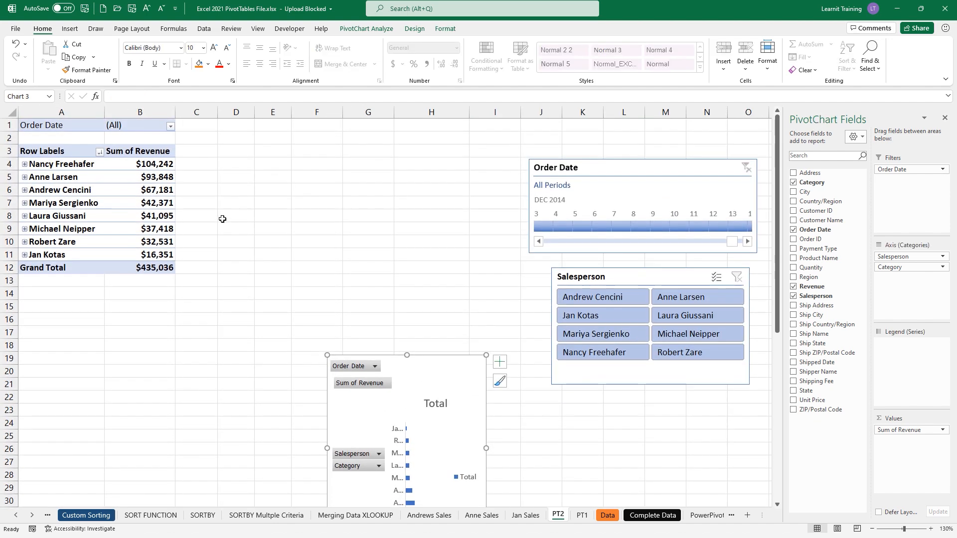
# - Expand Nancy Freehafer, move and resize the PivotChart, then delete it and collapse Nancy
pyautogui.click(24, 164)
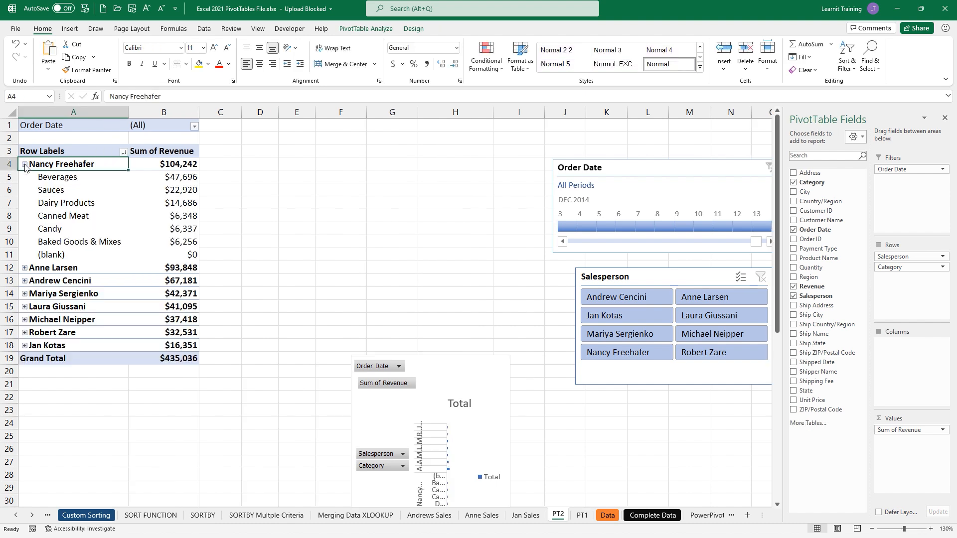
pyautogui.moveTo(416, 371); pyautogui.dragTo(381, 279)
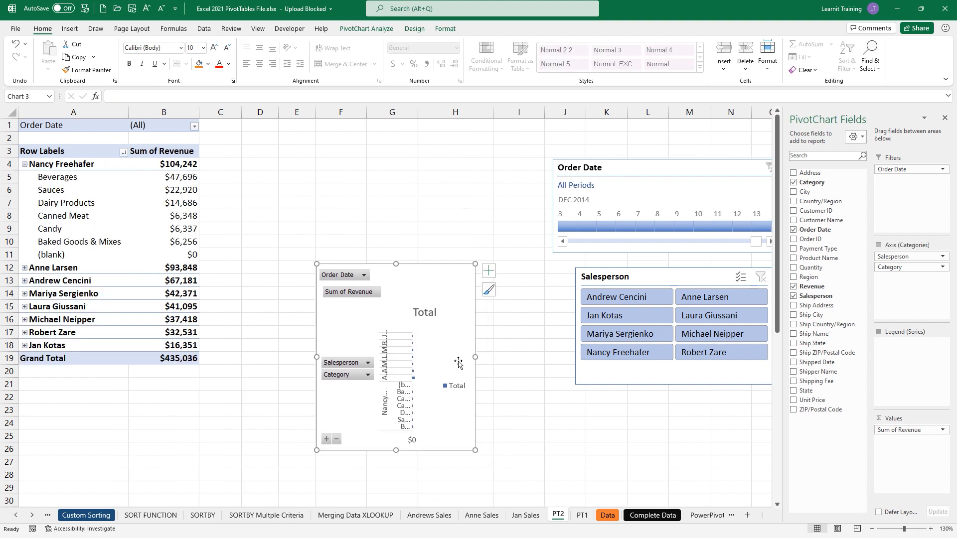
pyautogui.moveTo(476, 358); pyautogui.dragTo(578, 357)
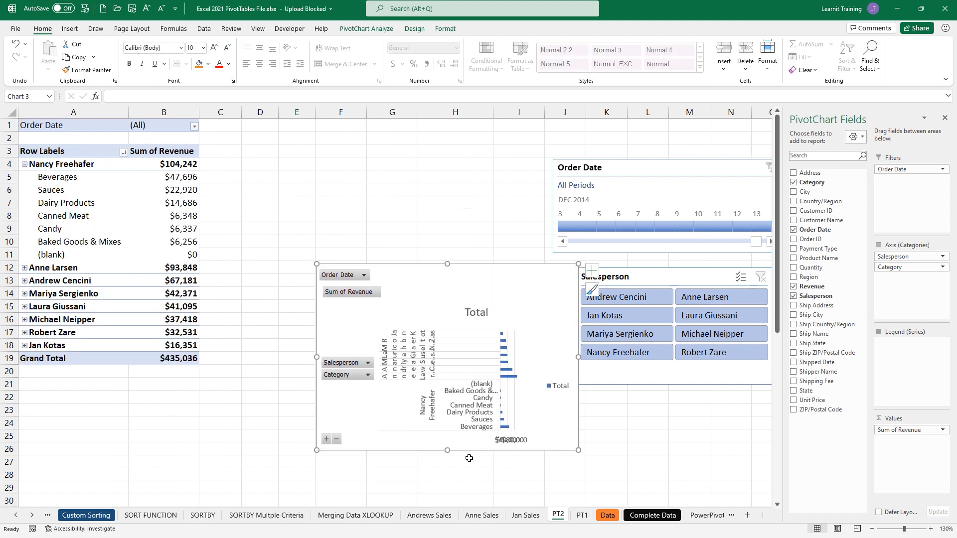
pyautogui.moveTo(451, 458); pyautogui.dragTo(451, 507)
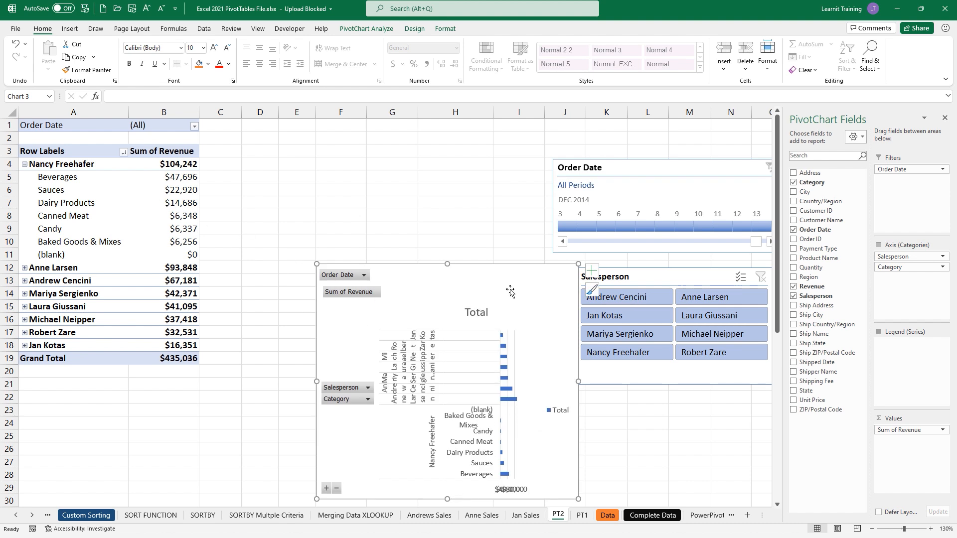
pyautogui.press('Delete')
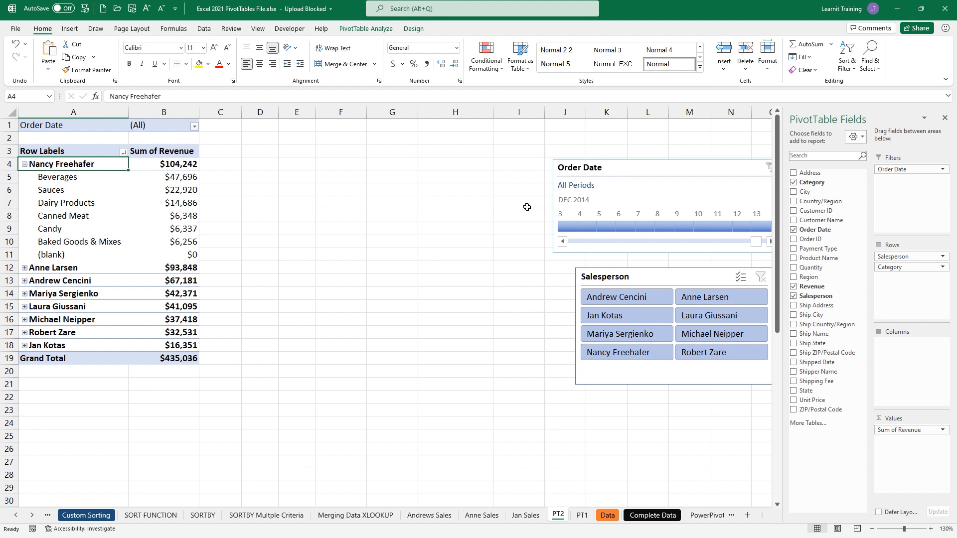
pyautogui.click(25, 164)
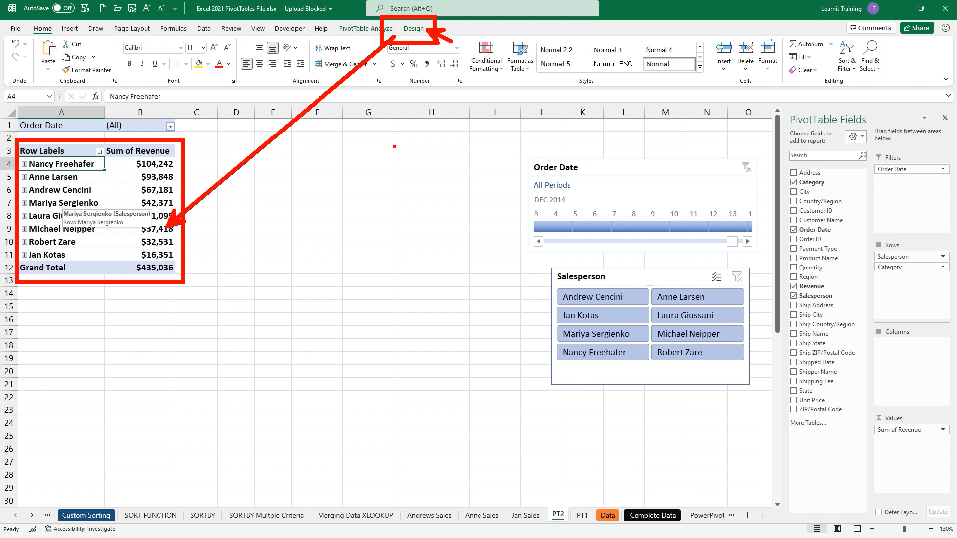
# - On PivotTable Design, hide subtotals then show them at top, expanding Nancy Freehafer and Anne Larsen
pyautogui.click(413, 28)
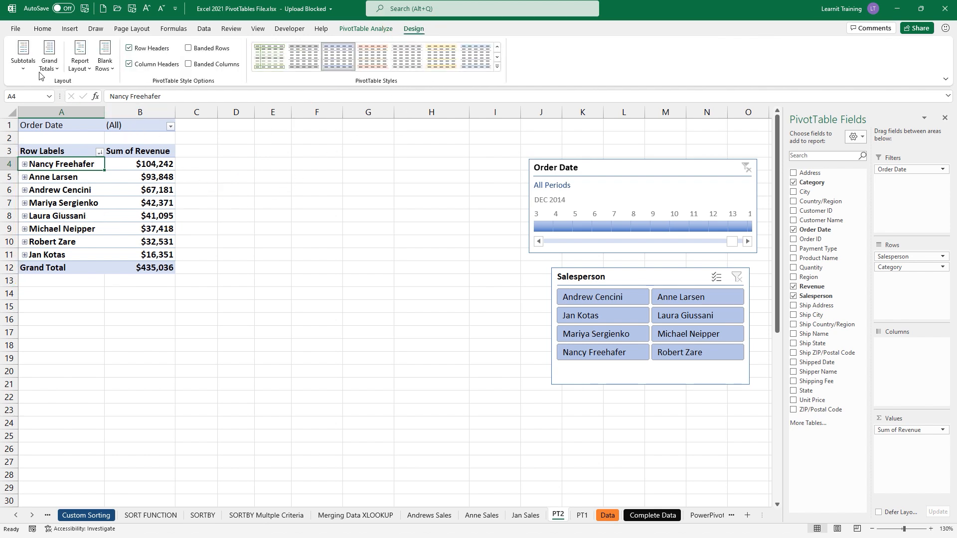
pyautogui.click(25, 63)
pyautogui.click(53, 88)
pyautogui.click(25, 164)
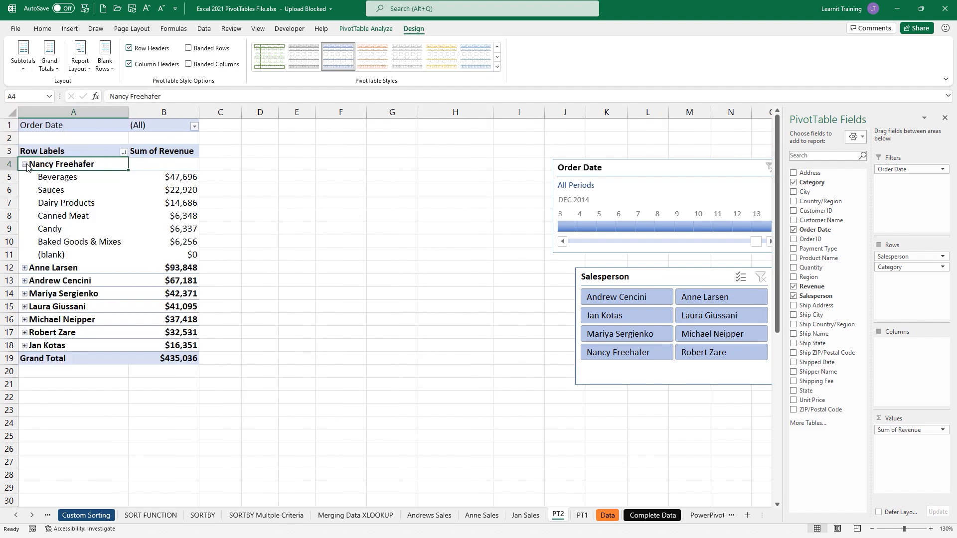
pyautogui.click(24, 65)
pyautogui.click(77, 137)
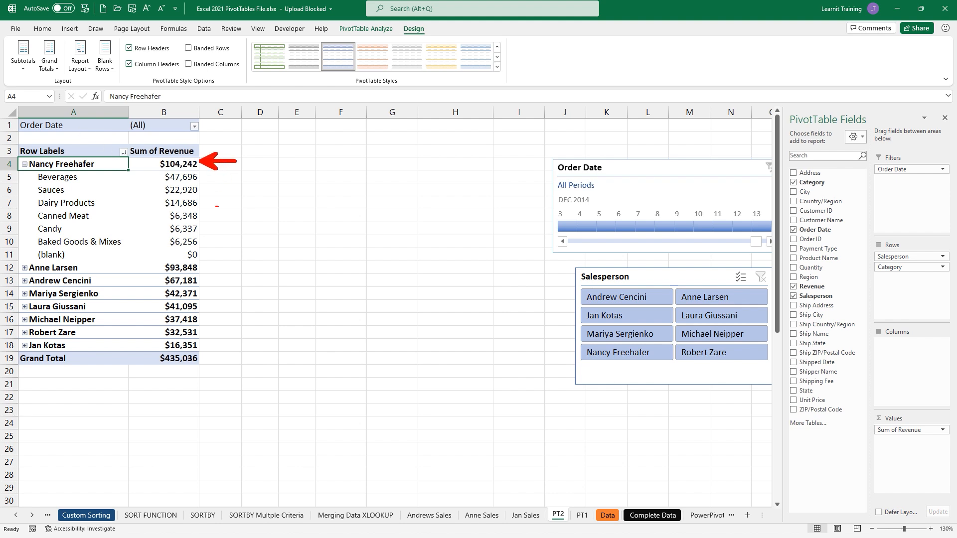
pyautogui.click(24, 268)
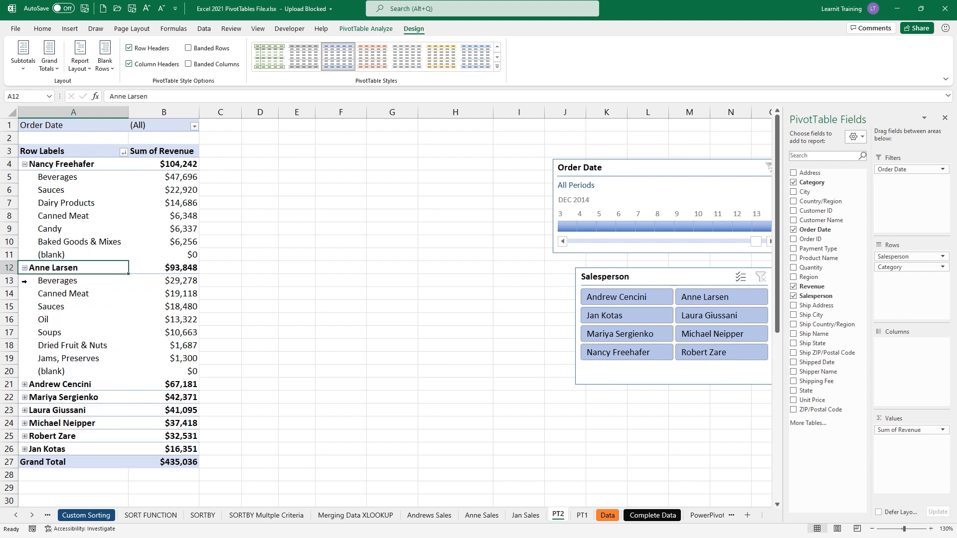
# - Try hidden and bottom-of-group subtotals, finally settling on subtotals at the top of each group
pyautogui.click(23, 54)
pyautogui.click(45, 89)
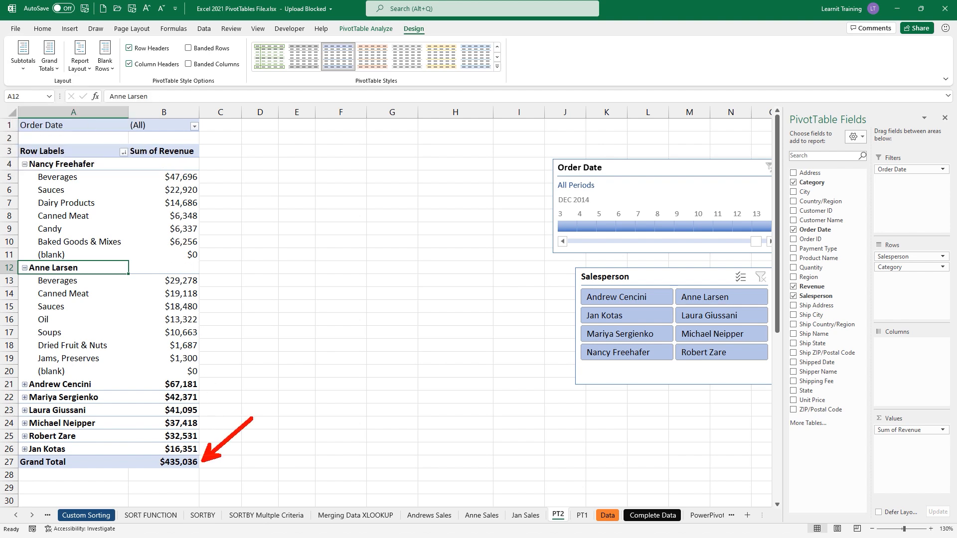
pyautogui.click(32, 75)
pyautogui.click(90, 130)
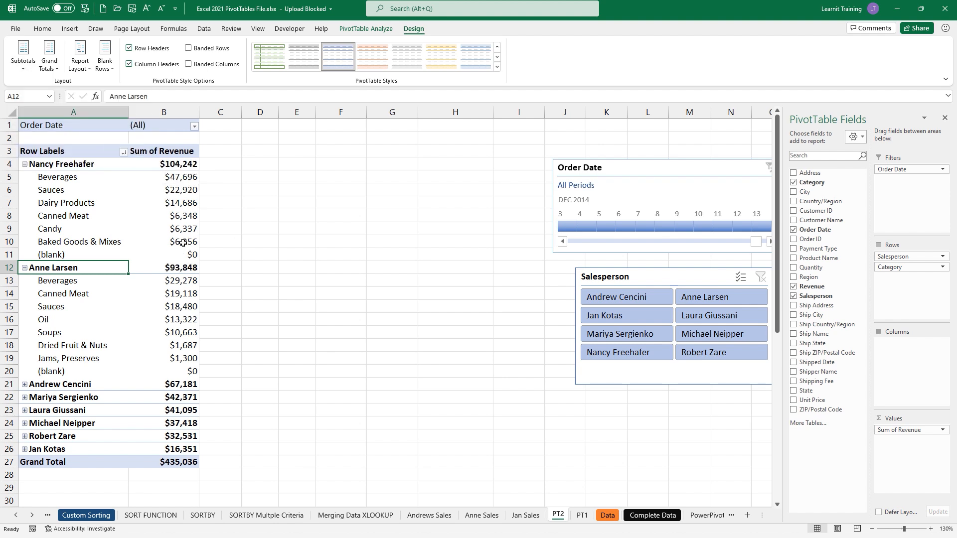
pyautogui.click(23, 59)
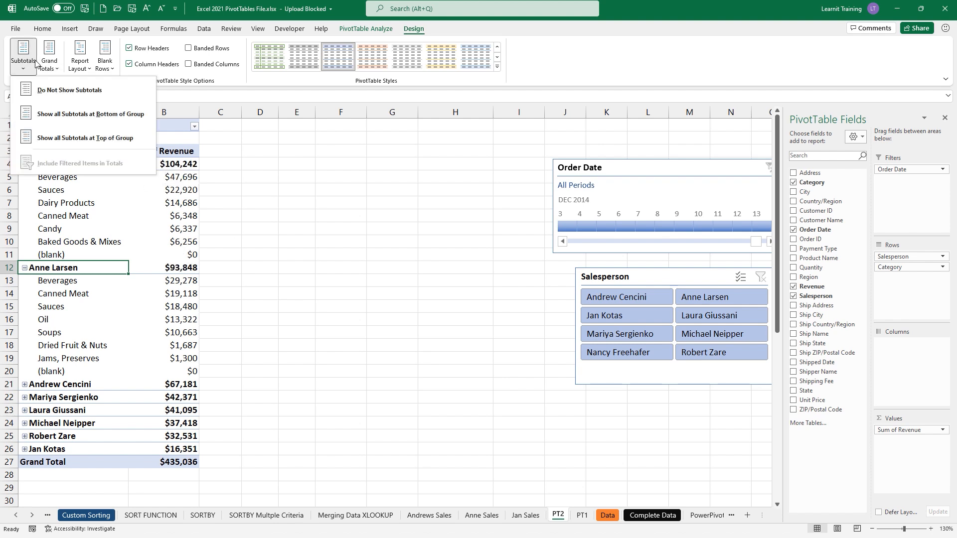
pyautogui.click(84, 122)
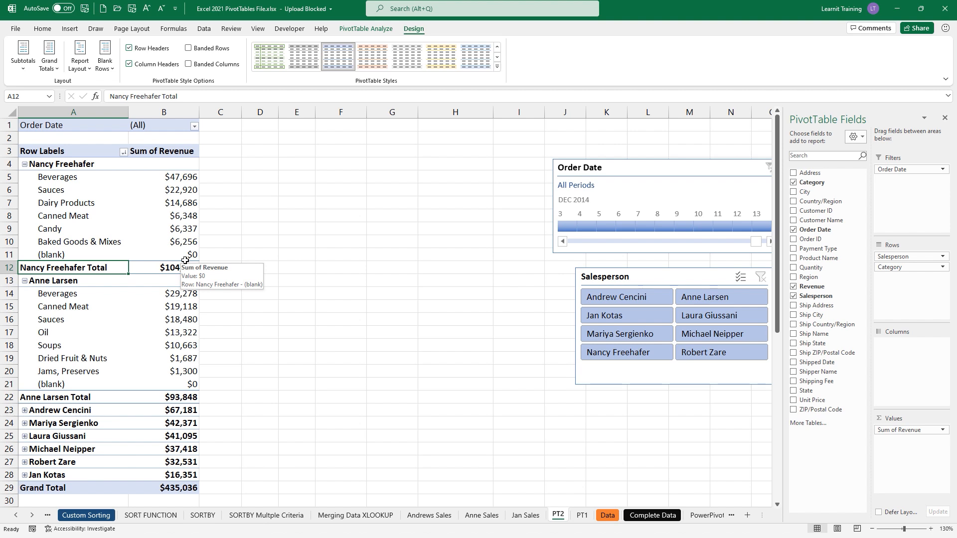
pyautogui.click(23, 57)
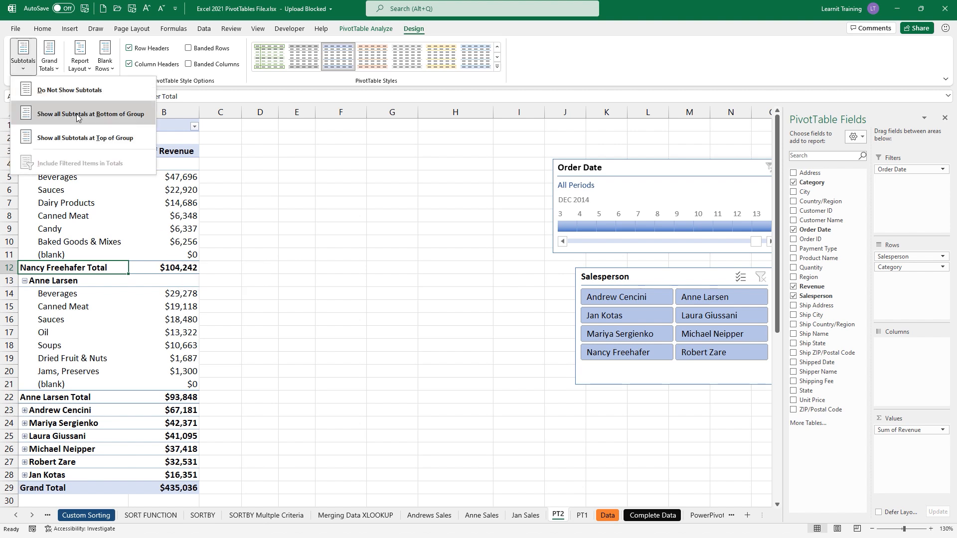
pyautogui.click(93, 136)
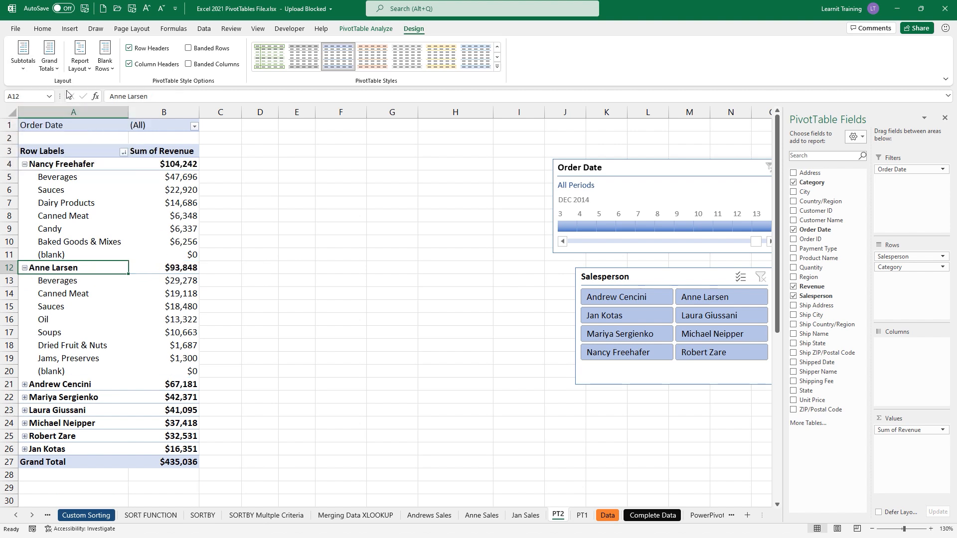
pyautogui.click(50, 58)
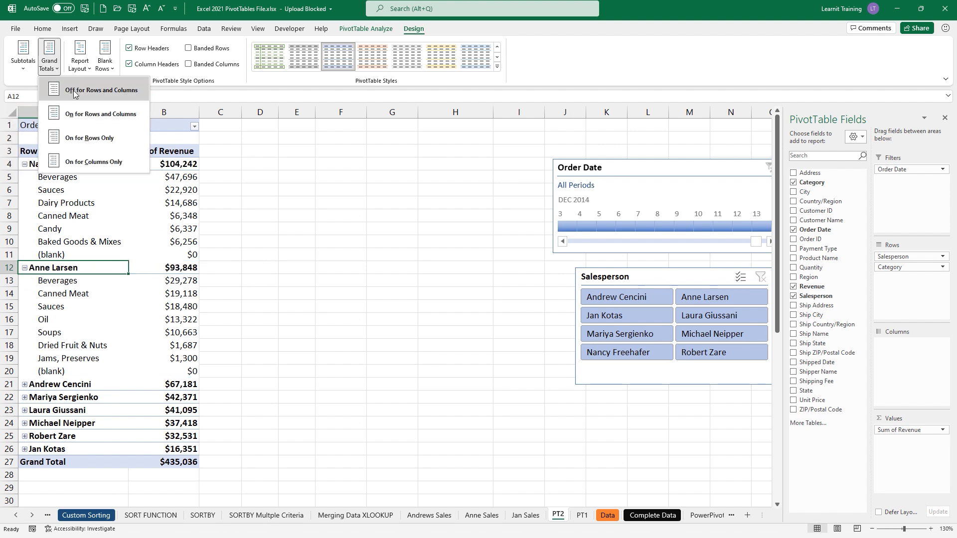
# - Turn Grand Totals off and back on, then switch the report to Outline Form
pyautogui.click(108, 92)
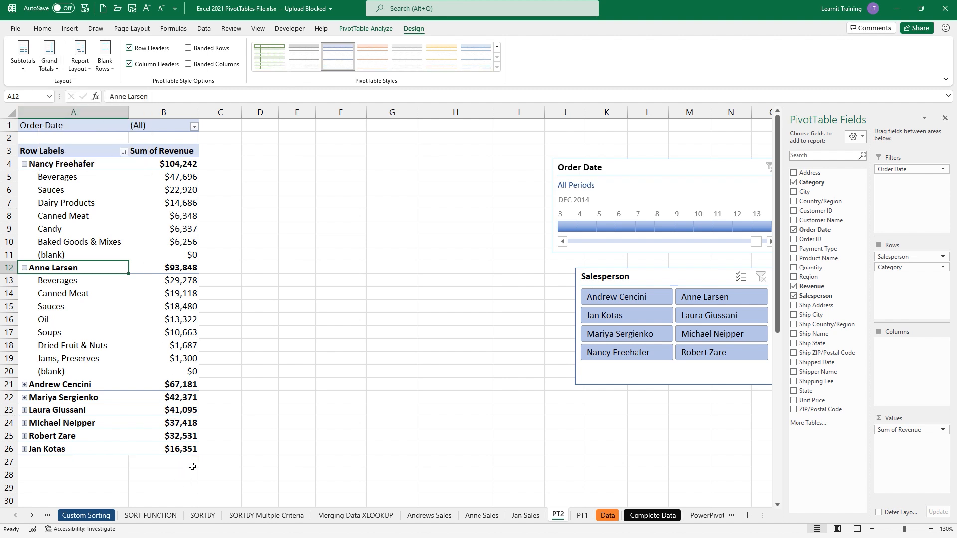
pyautogui.click(51, 61)
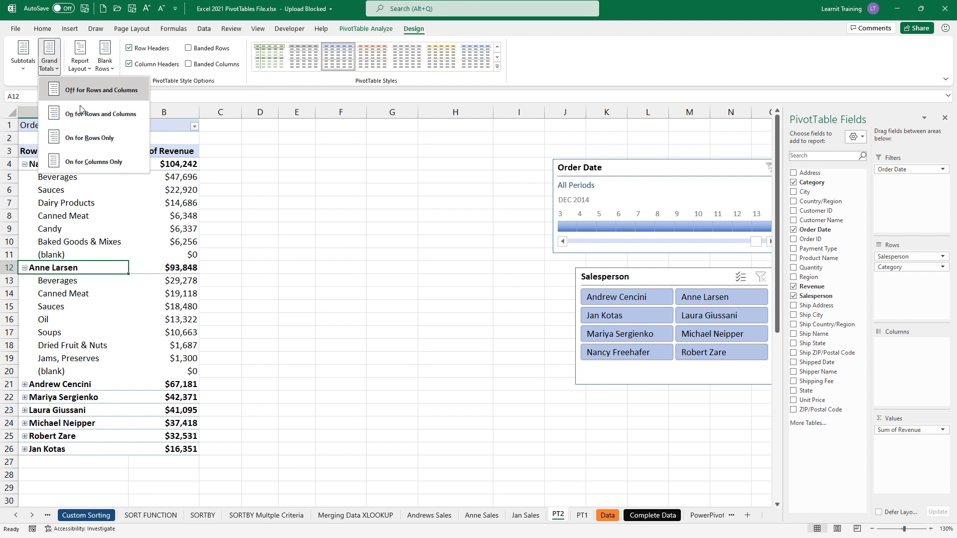
pyautogui.click(115, 129)
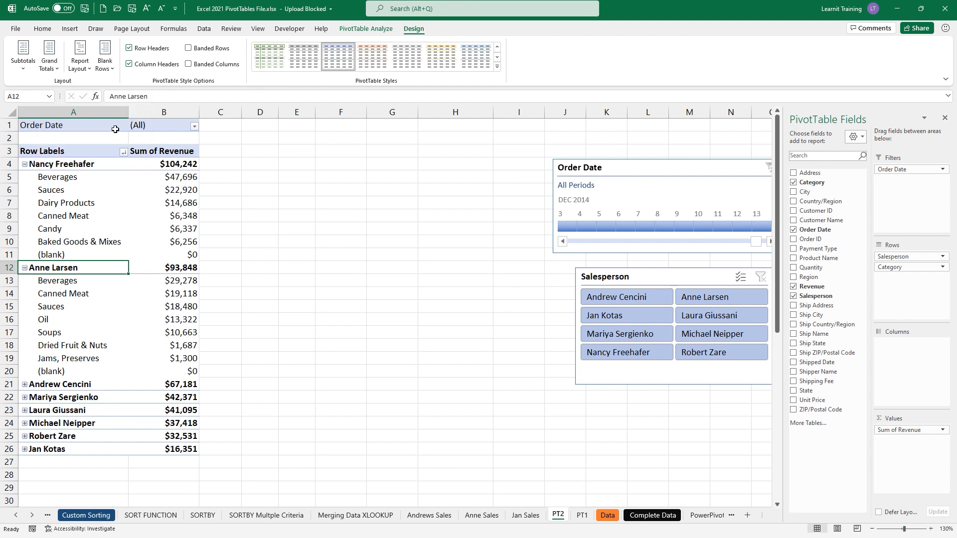
pyautogui.click(80, 60)
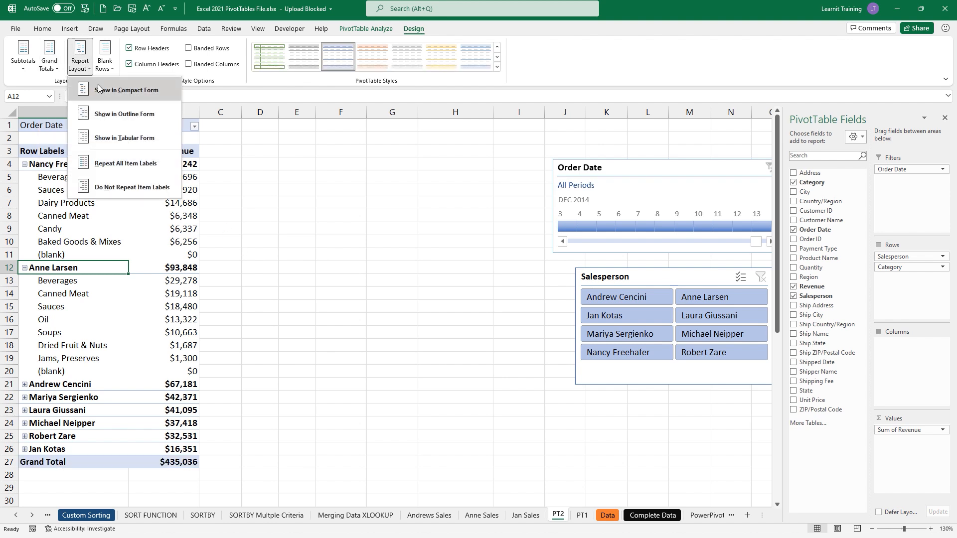
pyautogui.click(138, 91)
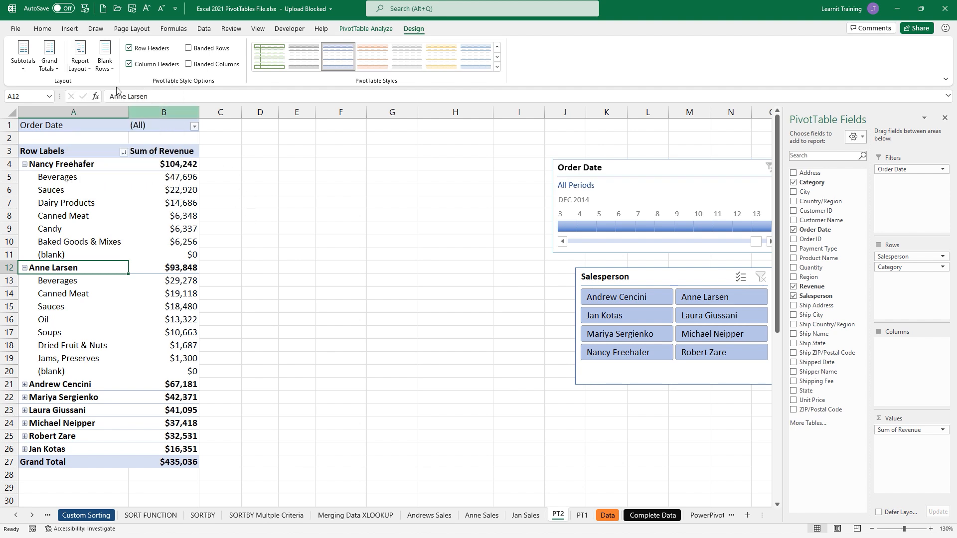
pyautogui.click(91, 67)
pyautogui.click(135, 115)
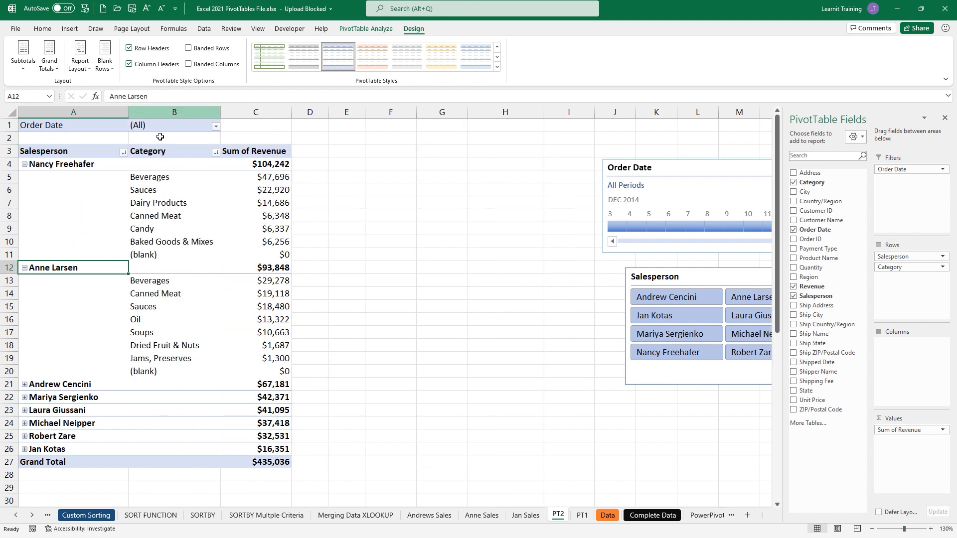
# - Try Repeat All Item Labels, turn it off, then switch to Tabular Form
pyautogui.click(90, 66)
pyautogui.click(125, 164)
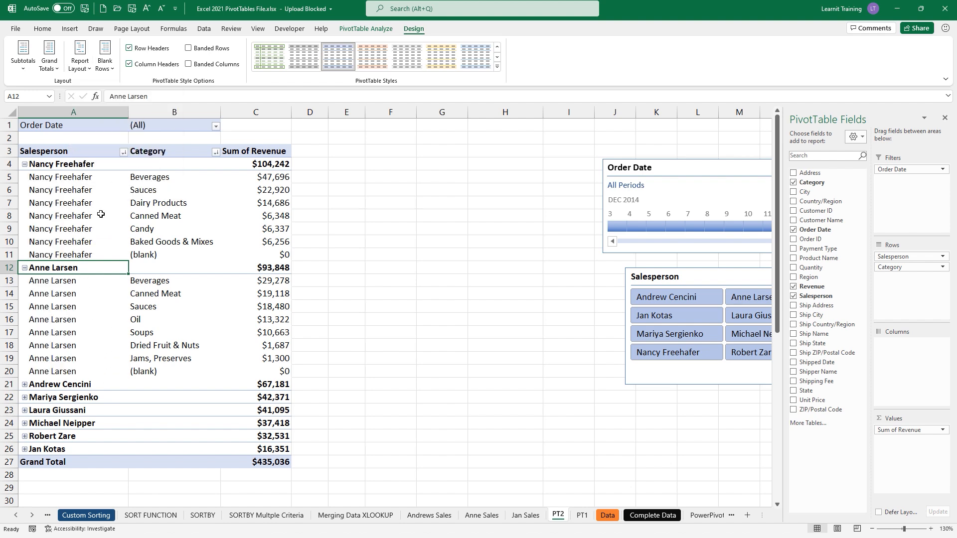
pyautogui.click(78, 67)
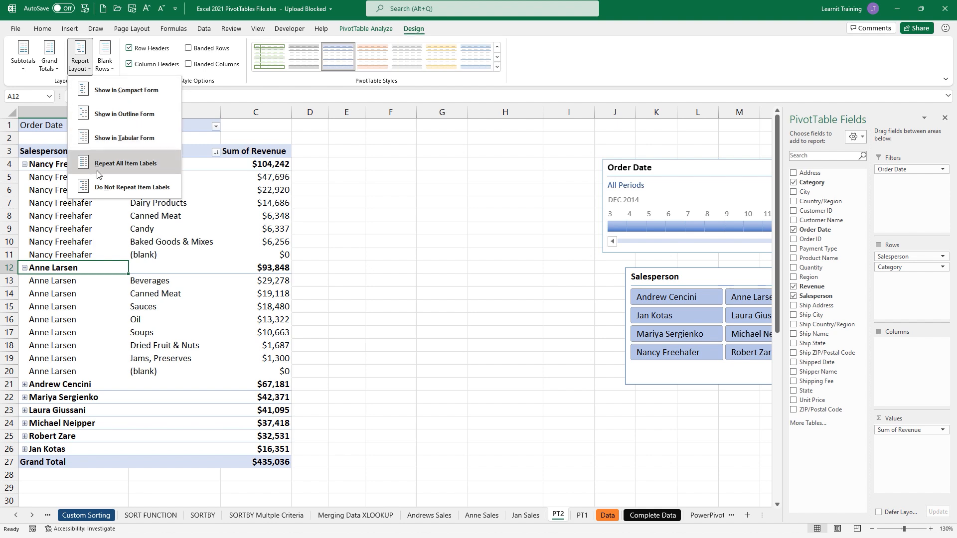
pyautogui.click(103, 189)
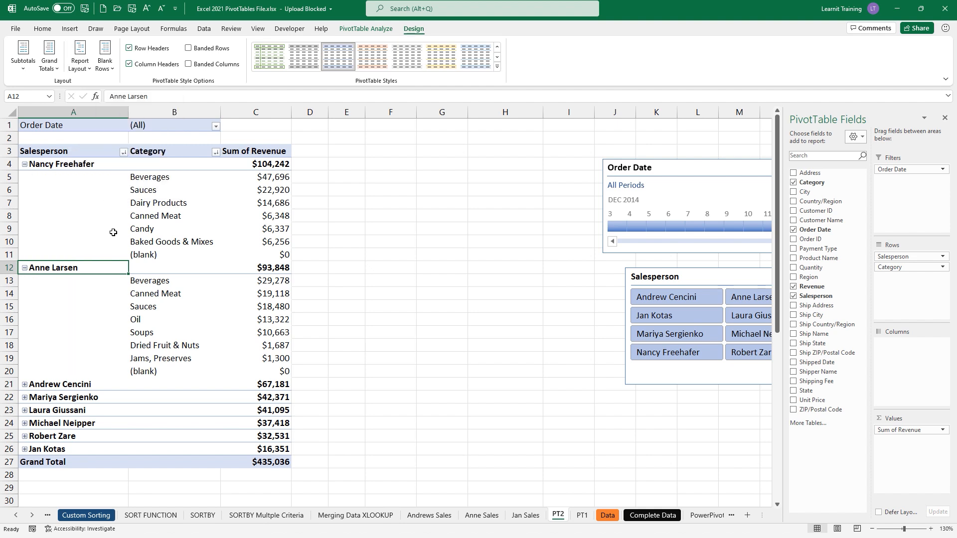
pyautogui.click(84, 71)
pyautogui.click(116, 135)
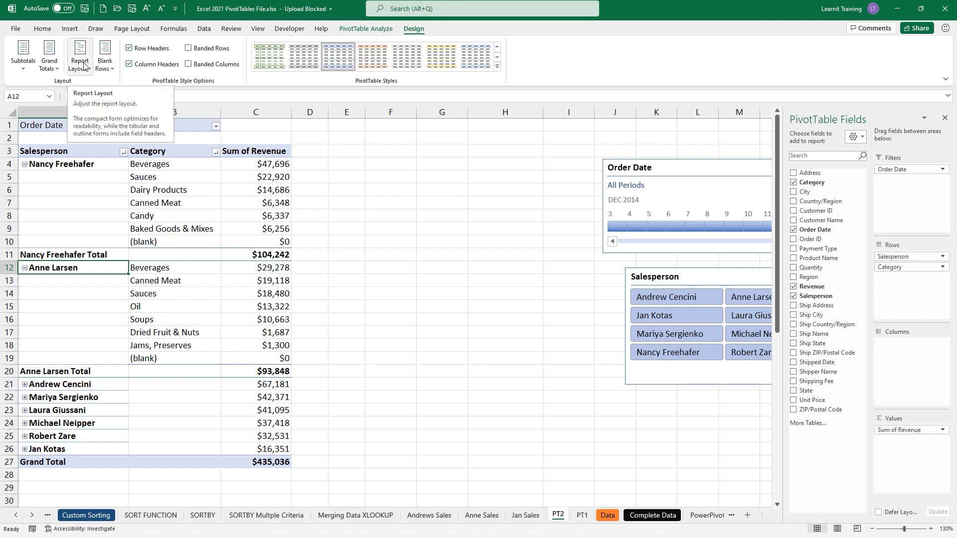
# - Insert a blank line after each salesperson, then remove the blank lines again
pyautogui.click(104, 63)
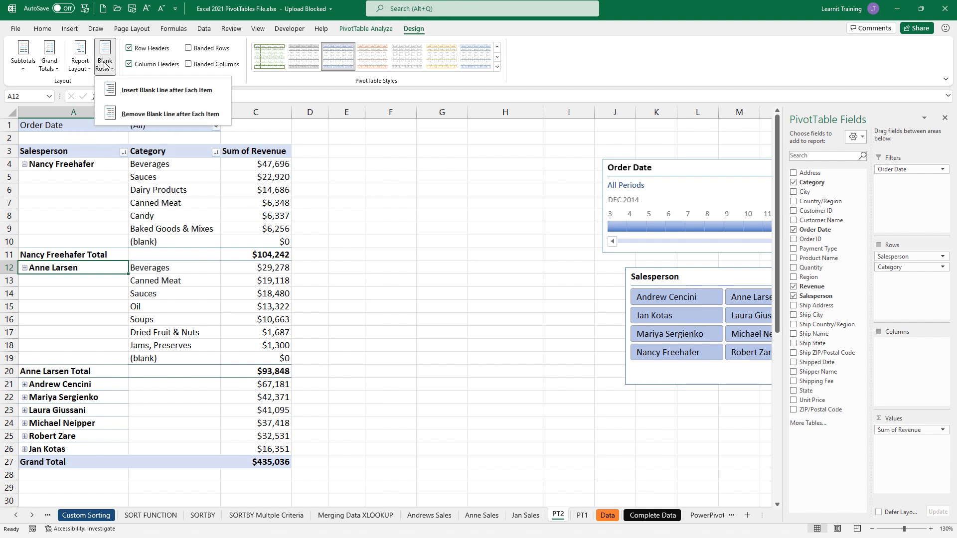
pyautogui.click(135, 97)
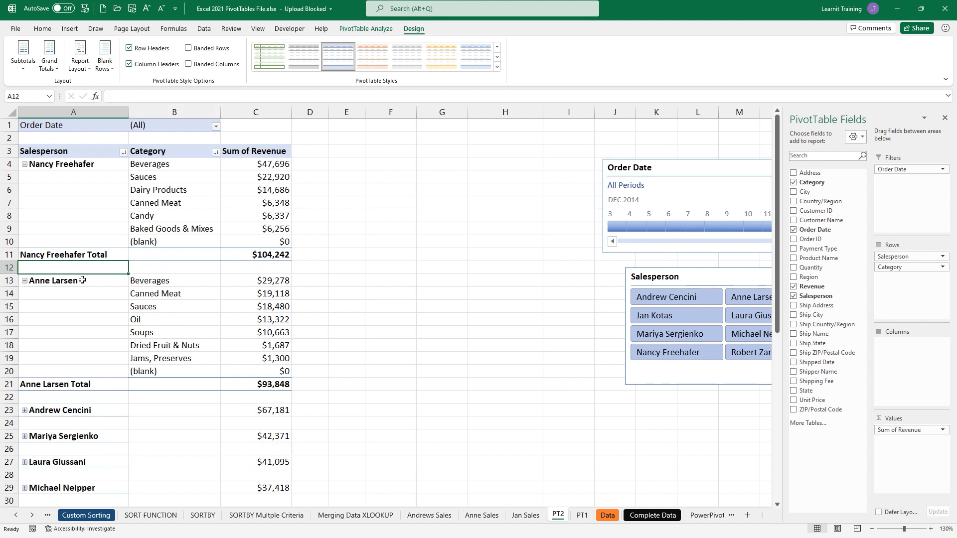
pyautogui.click(104, 63)
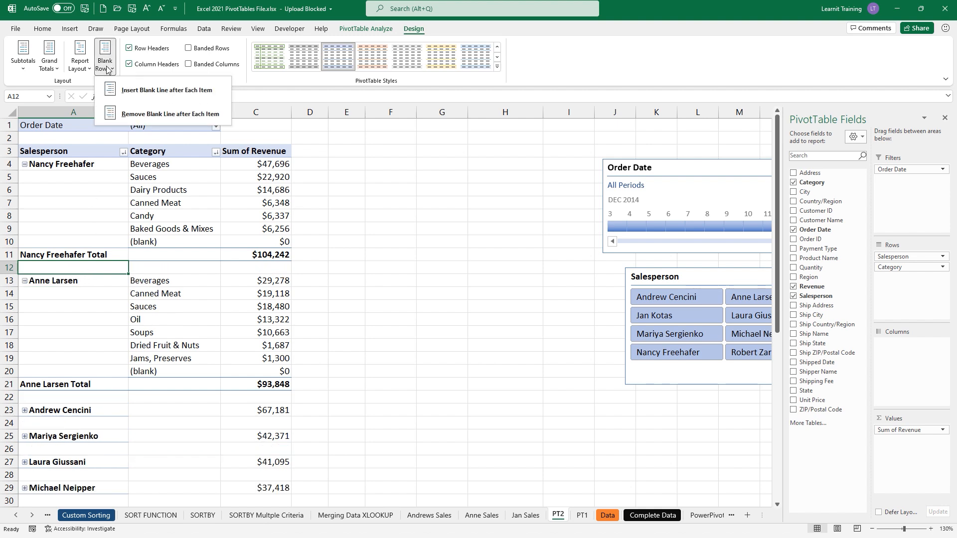
pyautogui.click(137, 110)
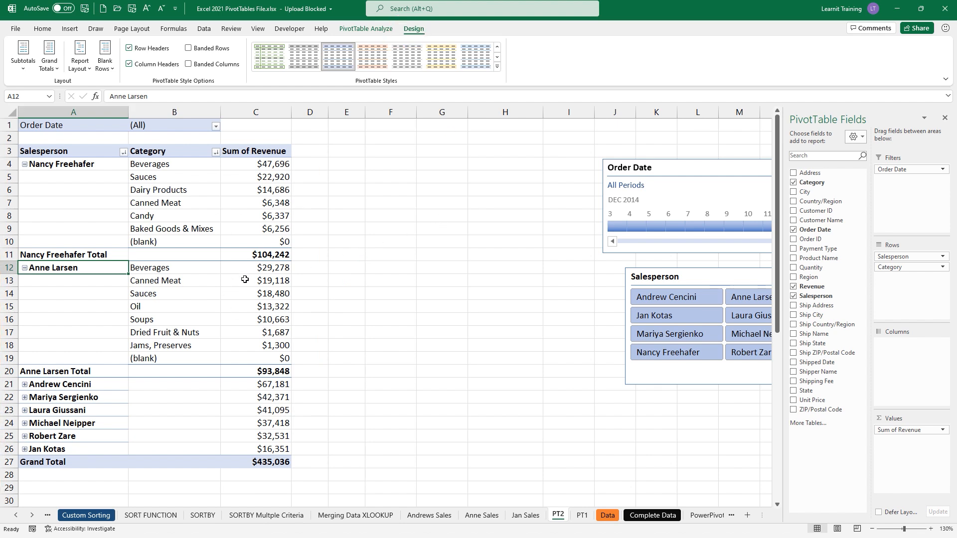
pyautogui.click(15, 30)
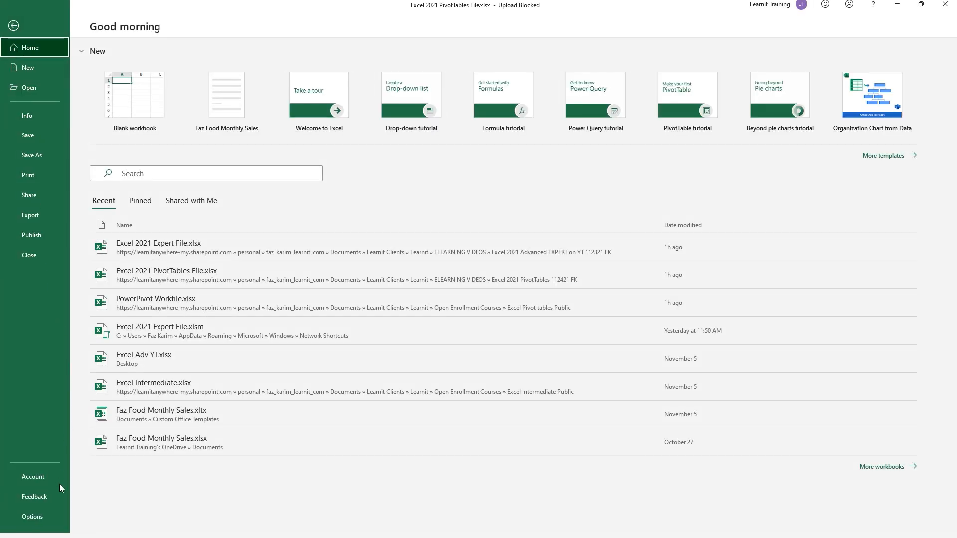
# - In Excel Options > Data, open Edit Default Layout and import the pivot layout from B7
pyautogui.click(48, 516)
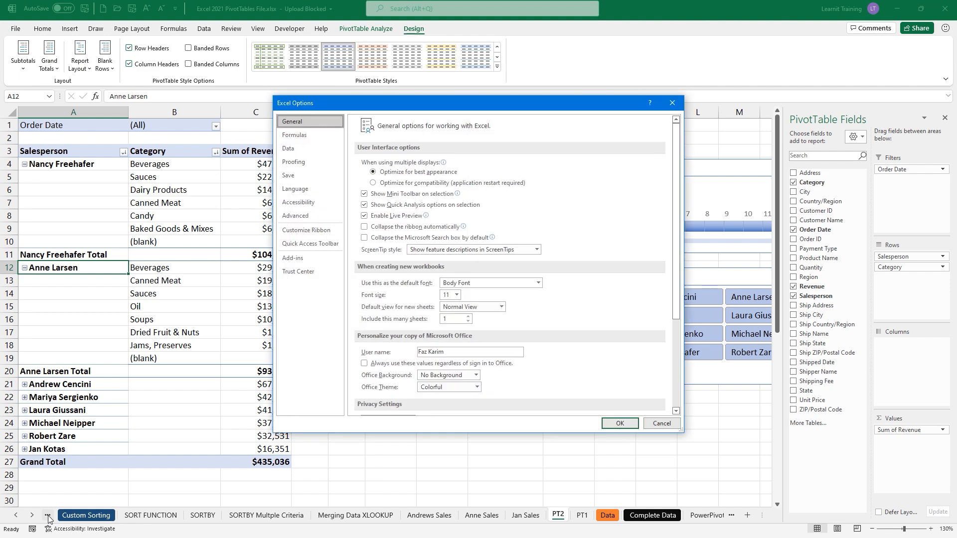
pyautogui.click(278, 148)
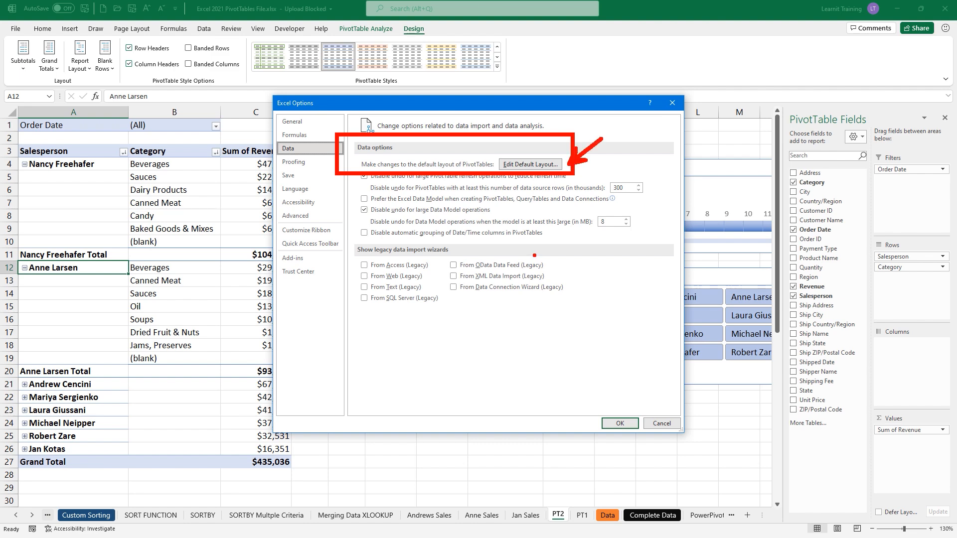
pyautogui.click(547, 164)
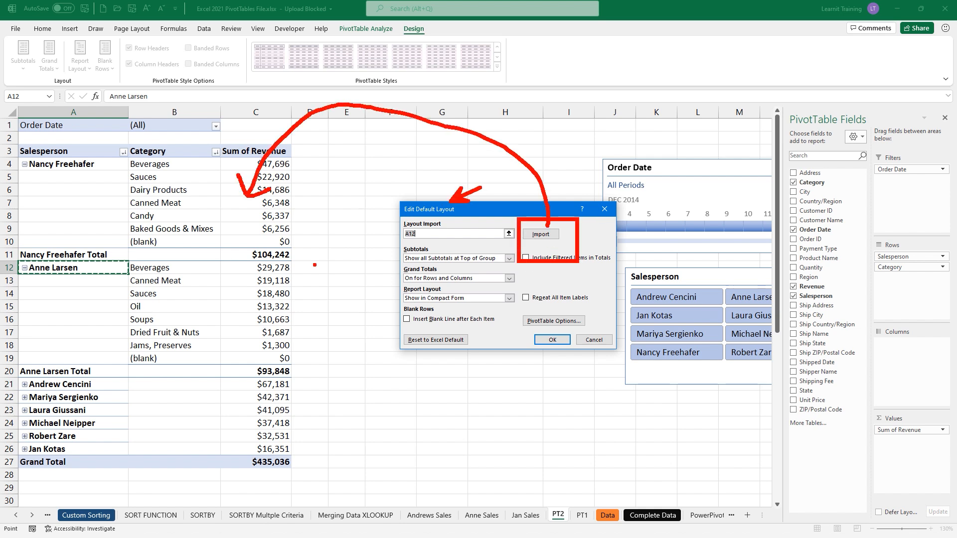
pyautogui.click(191, 205)
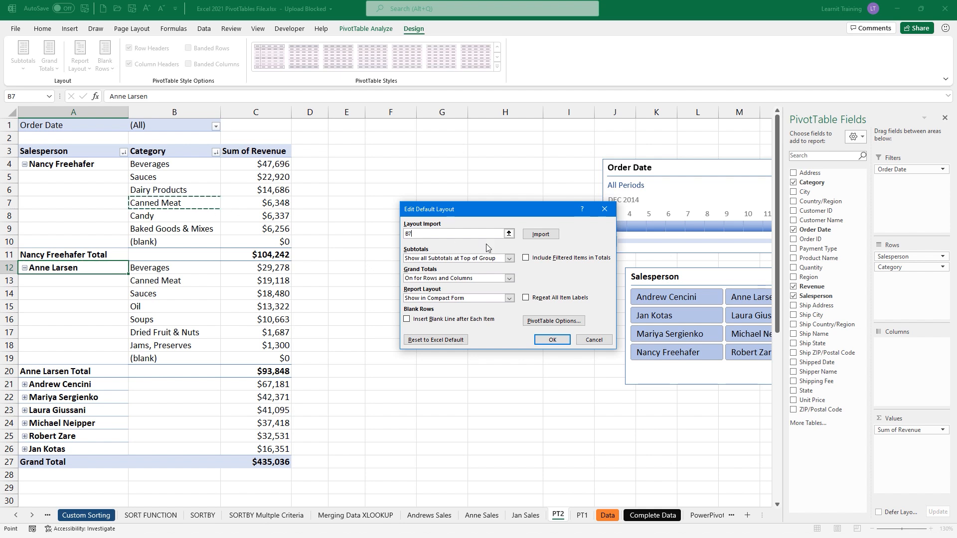
pyautogui.click(540, 234)
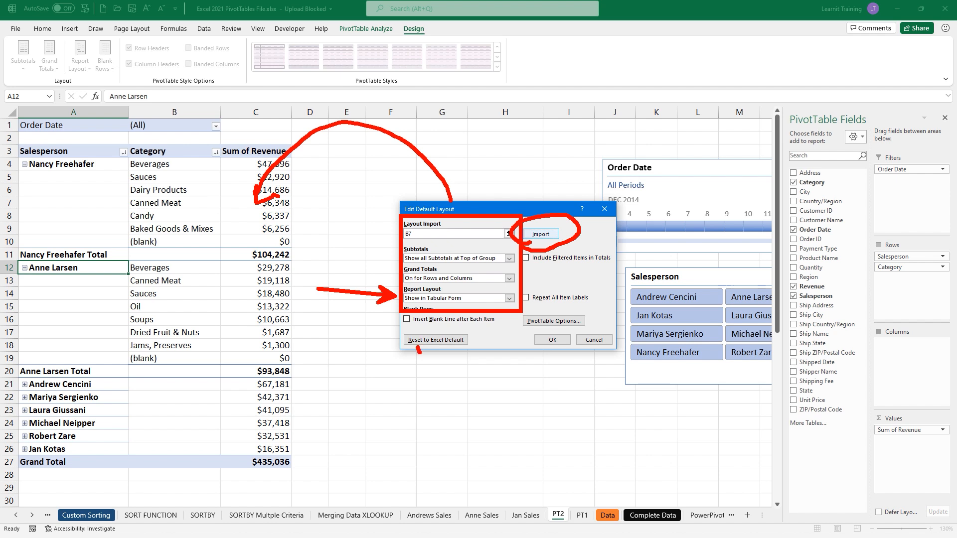
# - Reset the default PivotTable layout to Excel Default and confirm both dialogs
pyautogui.click(421, 341)
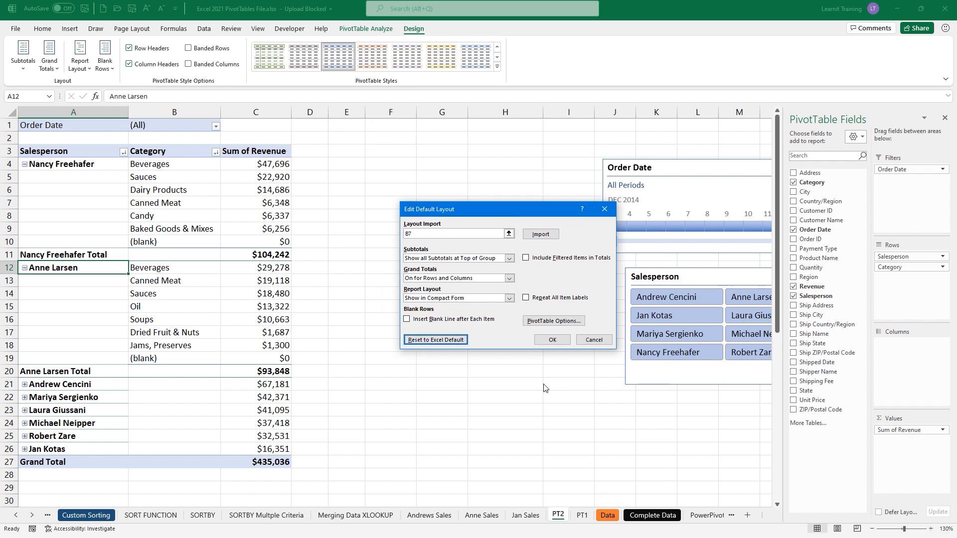
pyautogui.click(552, 340)
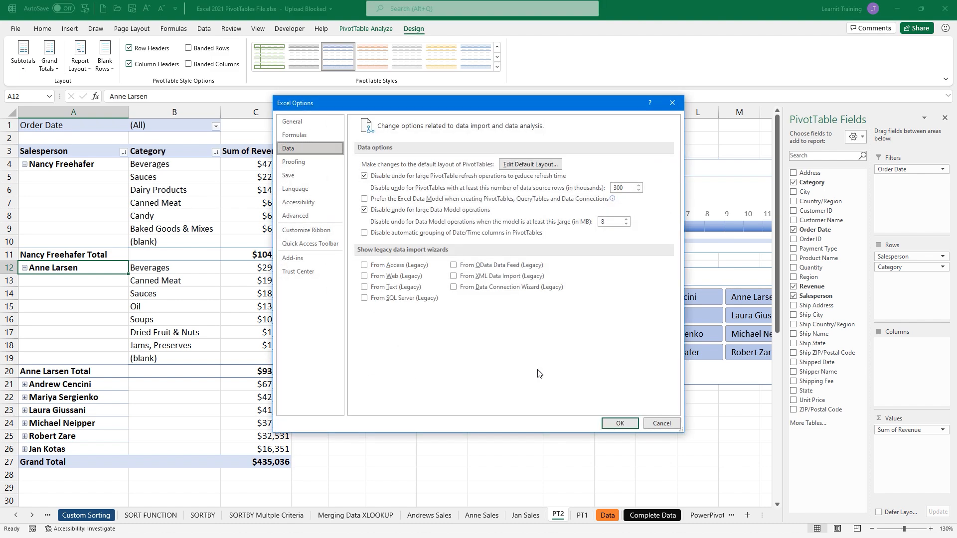
pyautogui.click(619, 423)
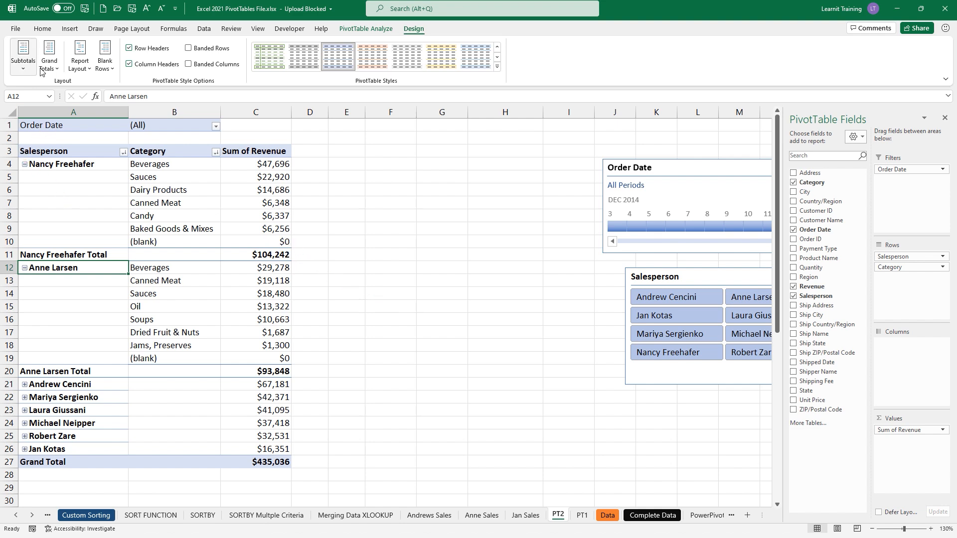
pyautogui.click(79, 64)
# - Switch the PT2 pivot table to Compact Form, briefly trying Outline Form first
pyautogui.click(108, 89)
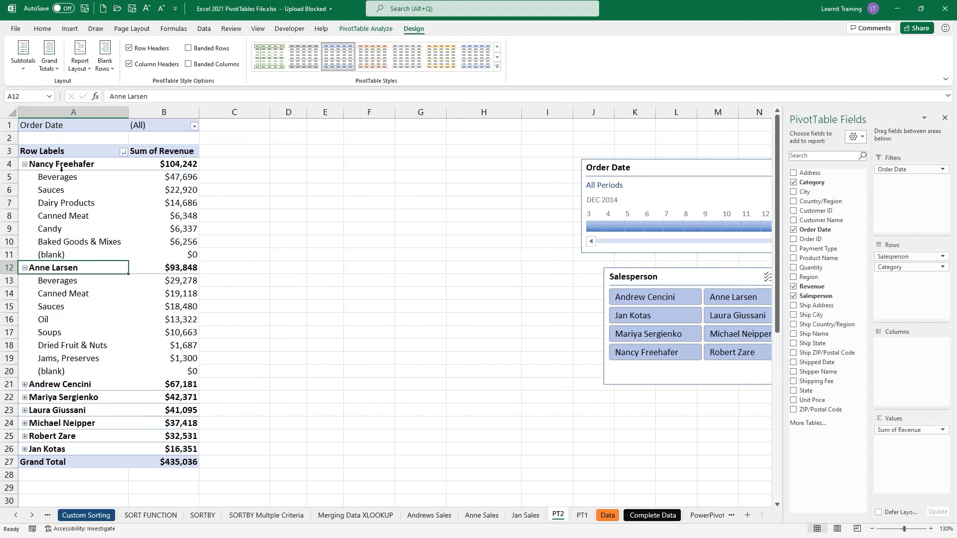
pyautogui.click(79, 64)
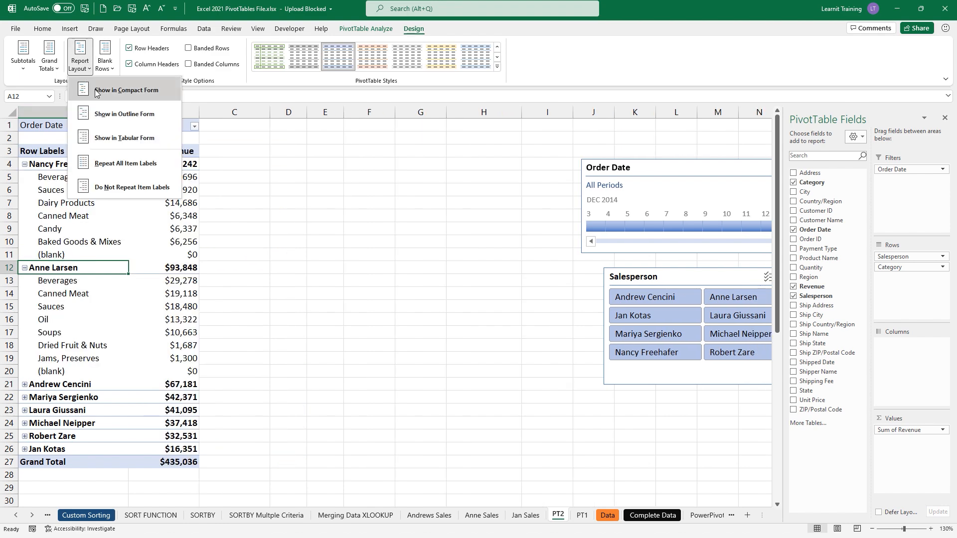
pyautogui.click(122, 116)
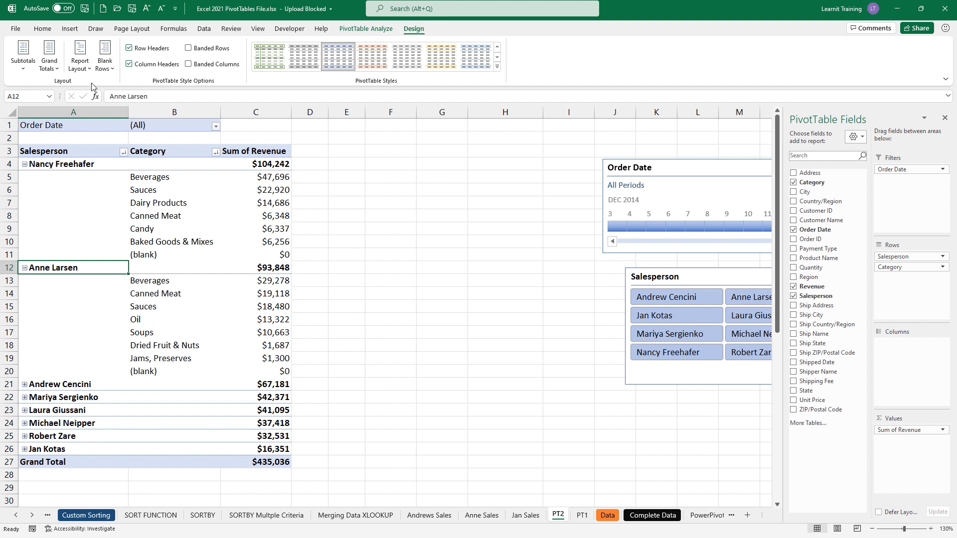
pyautogui.click(80, 64)
pyautogui.click(100, 90)
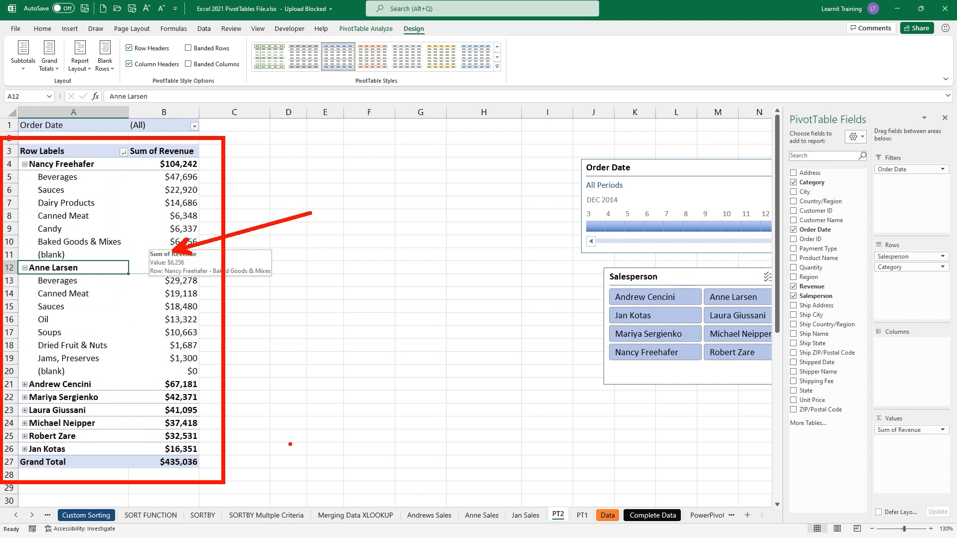
# - Apply the green Medium pivot style to the PT2 pivot table
pyautogui.click(497, 67)
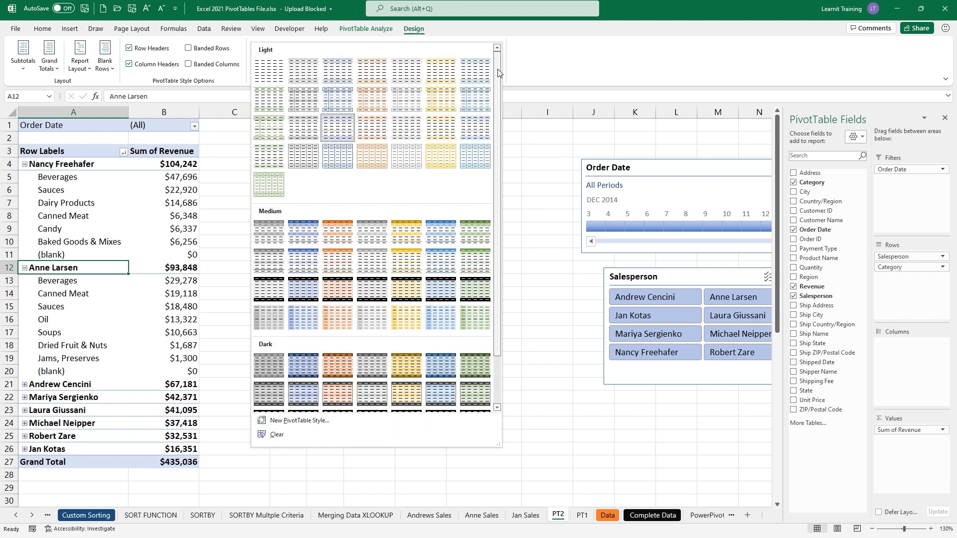
pyautogui.click(475, 229)
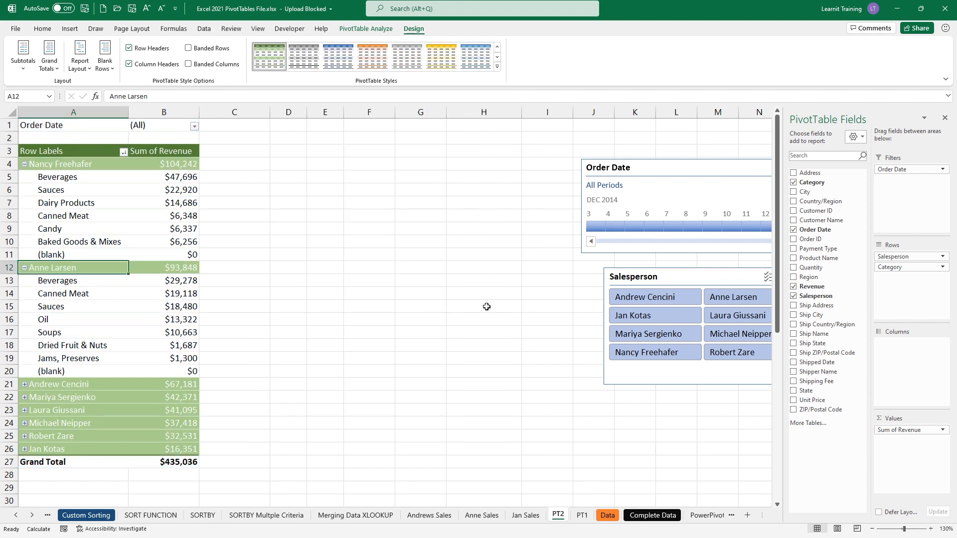
pyautogui.click(582, 516)
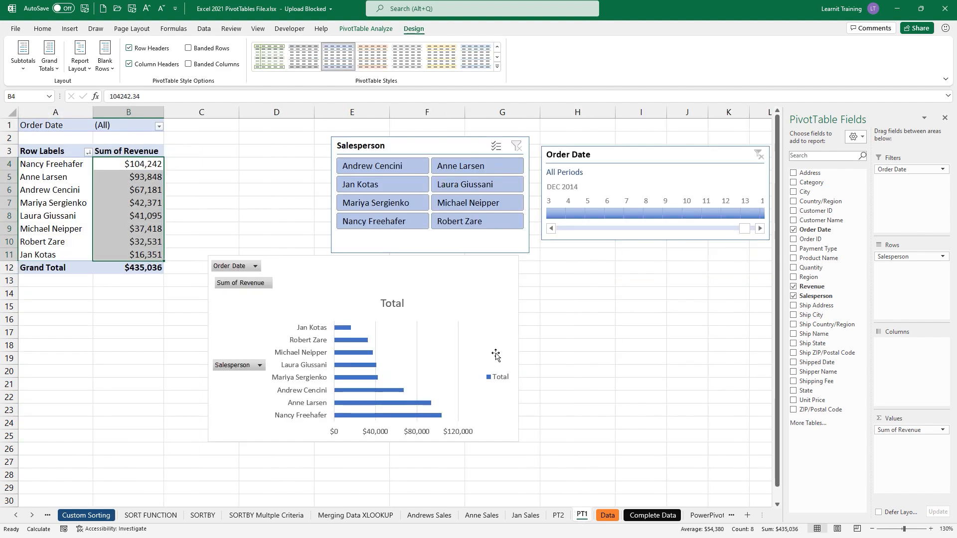
# - Hide all field buttons on the PT1 pivot chart
pyautogui.click(452, 287)
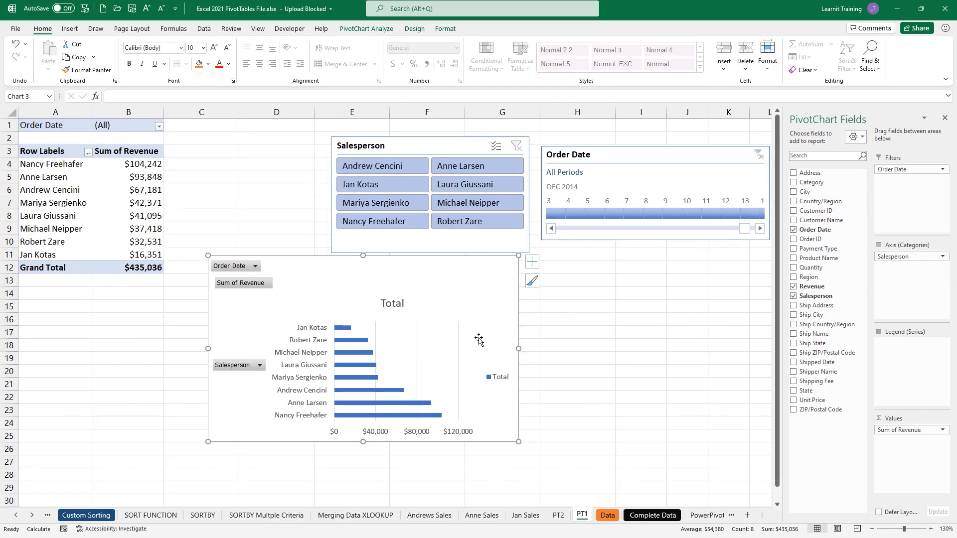
pyautogui.rightClick(235, 268)
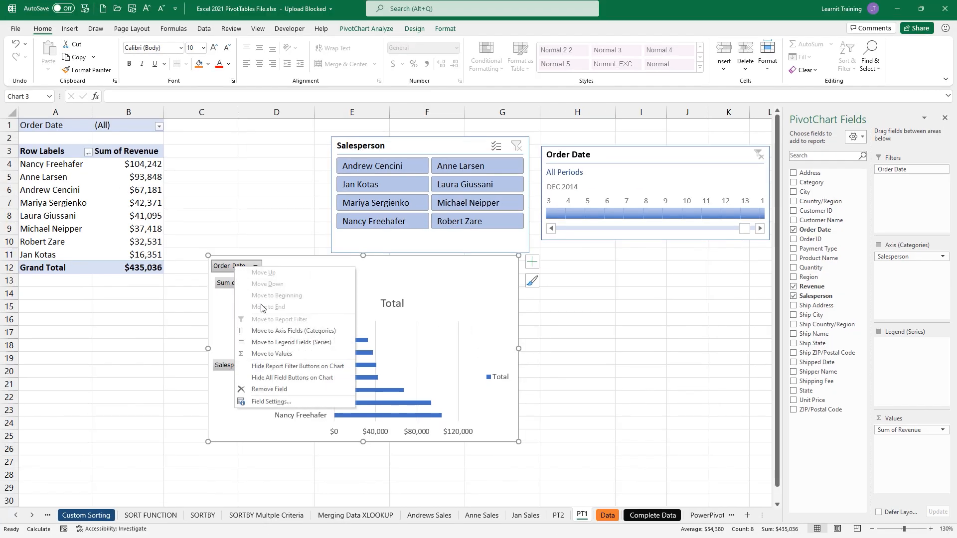
pyautogui.click(315, 378)
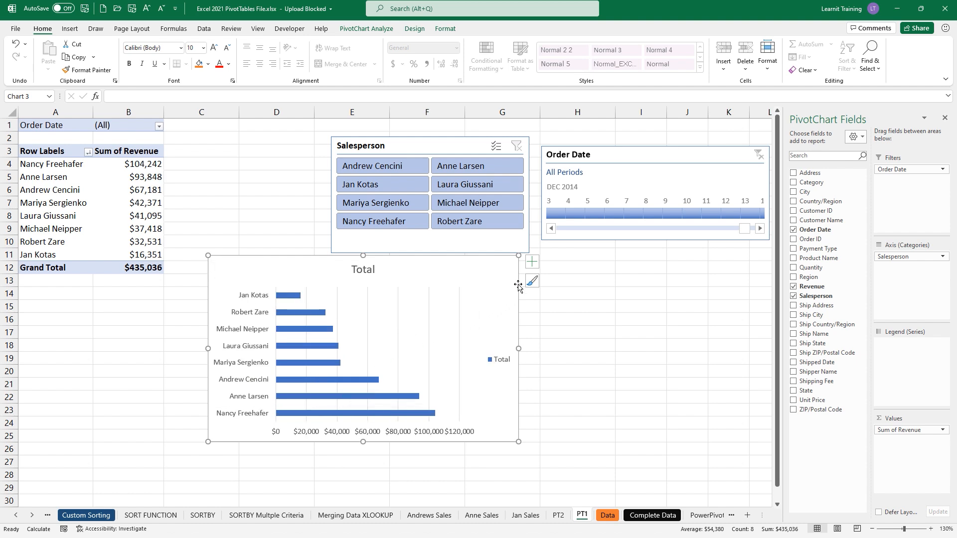
# - Remove the Total chart title, the legend and the horizontal value axis
pyautogui.click(536, 264)
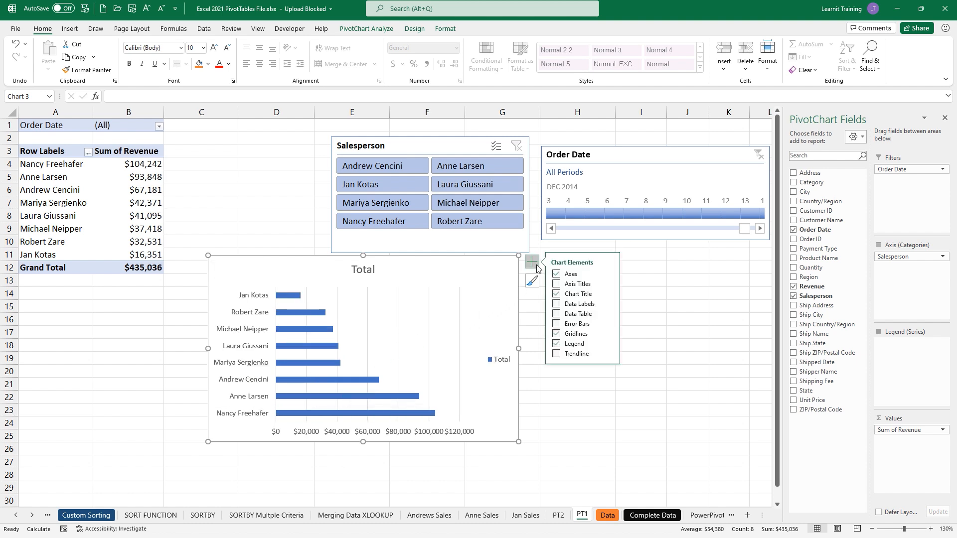
pyautogui.click(557, 295)
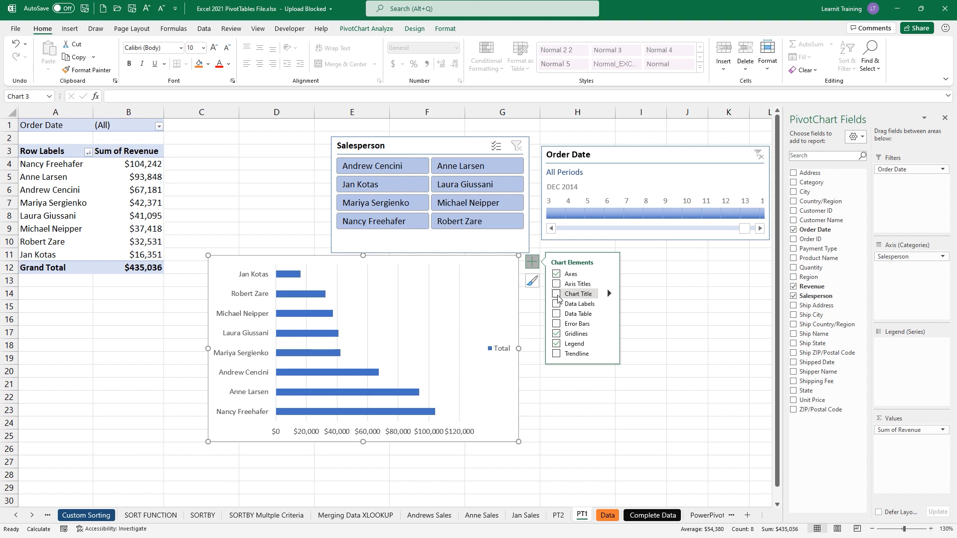
pyautogui.click(556, 345)
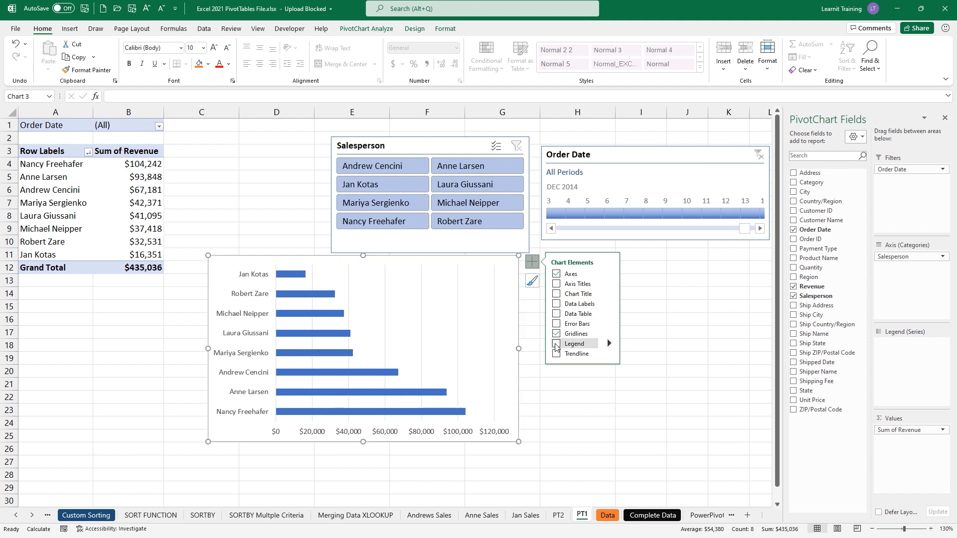
pyautogui.click(462, 435)
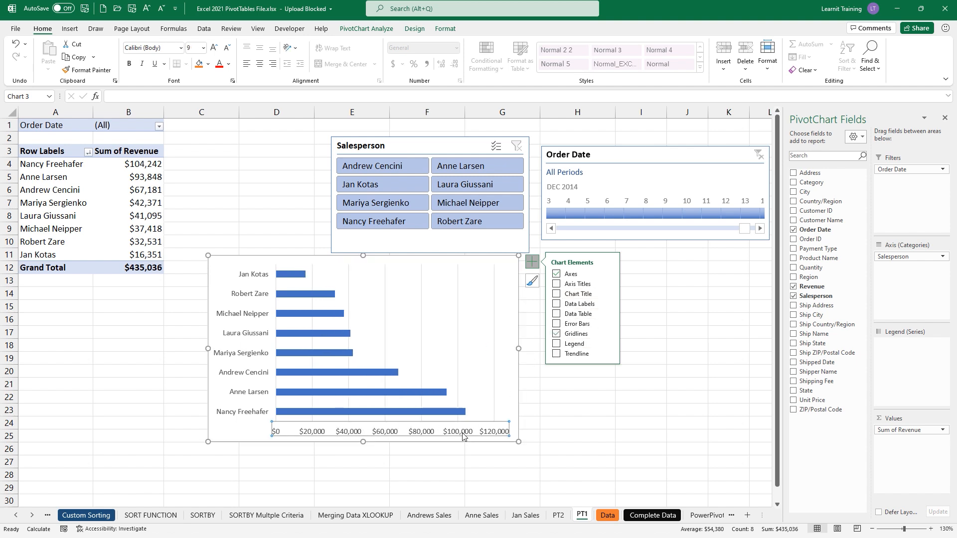
pyautogui.press('Delete')
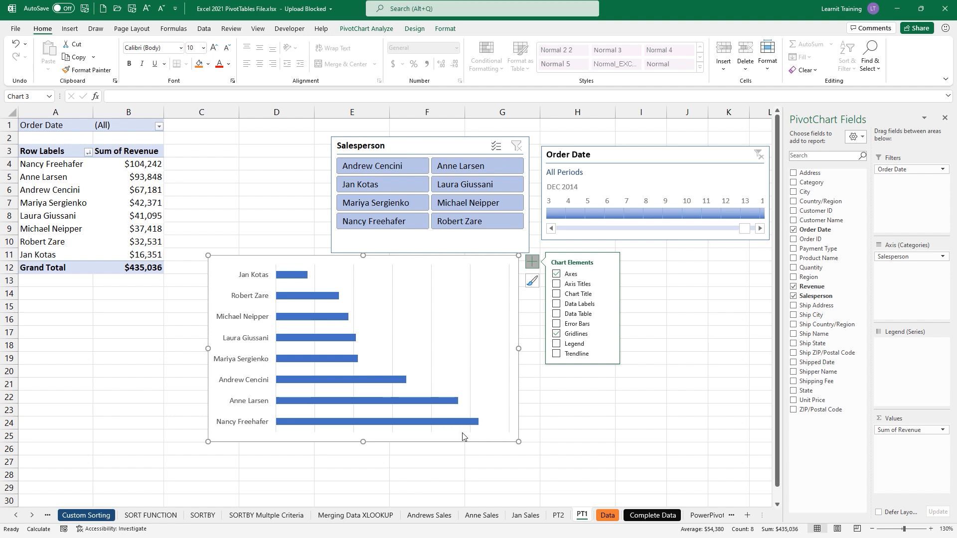
# - Recolour the chart bars with the green monochromatic palette
pyautogui.click(531, 281)
pyautogui.click(584, 282)
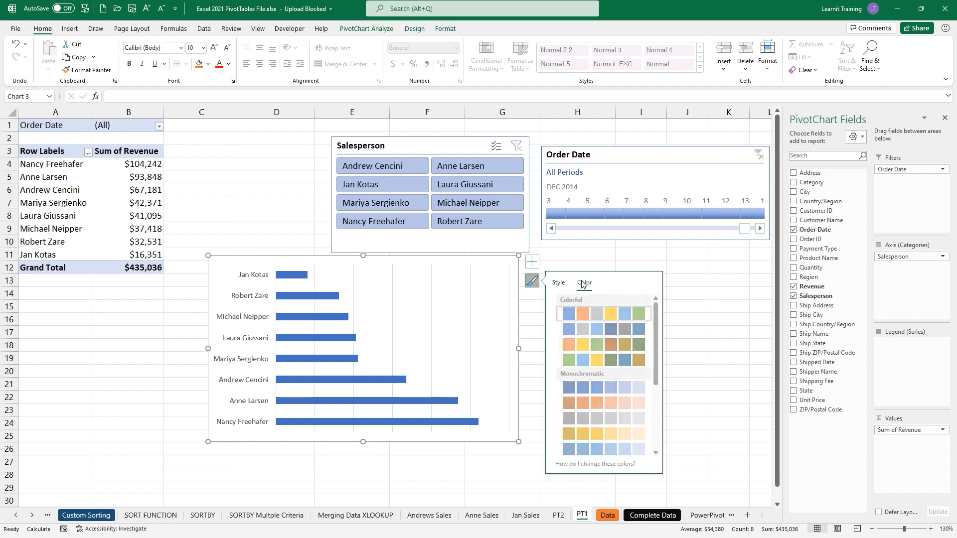
pyautogui.scroll(-3, 570, 415)
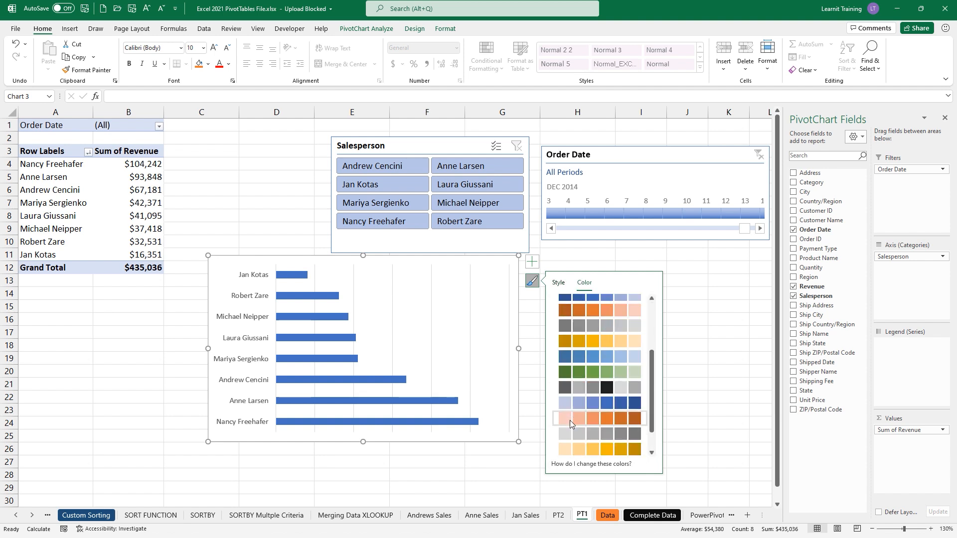
pyautogui.click(590, 371)
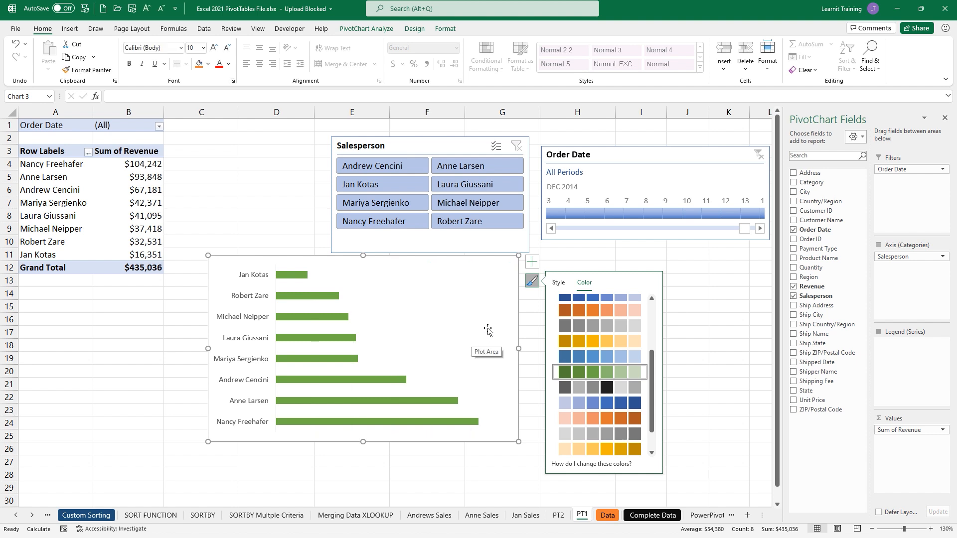
pyautogui.click(527, 287)
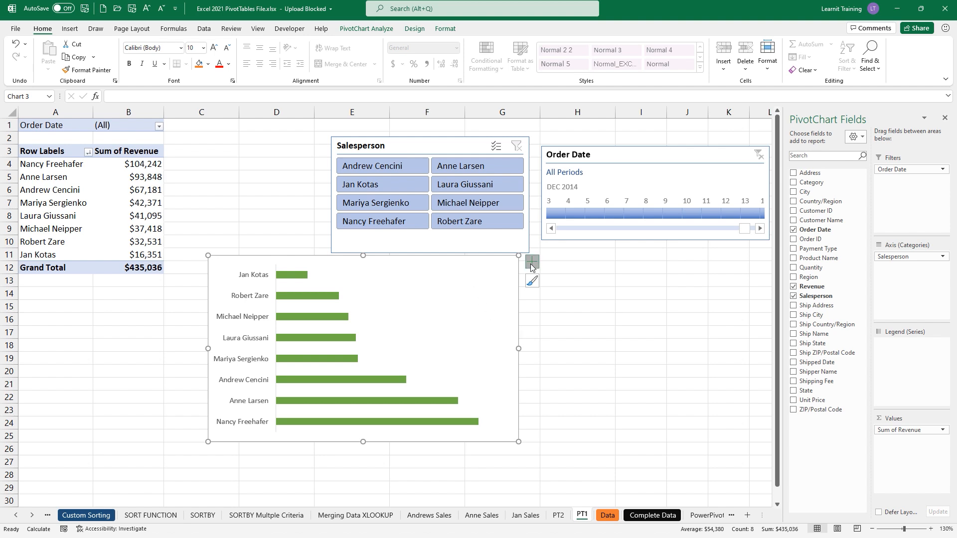
# - Turn on data labels so each bar shows its revenue value
pyautogui.click(530, 263)
pyautogui.click(559, 305)
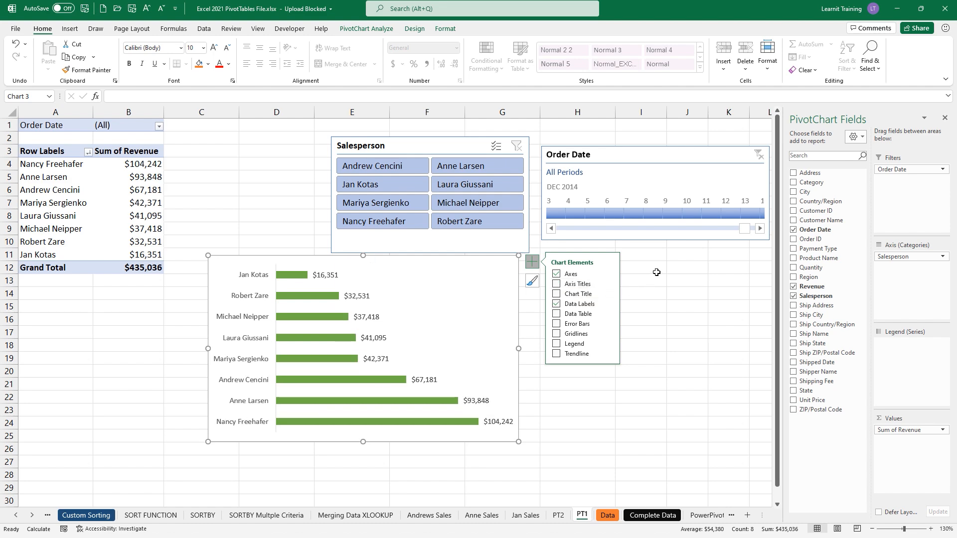
pyautogui.click(627, 269)
# - Test the Salesperson slicer on one person and shrink the chart's plot area from its corner
pyautogui.click(491, 171)
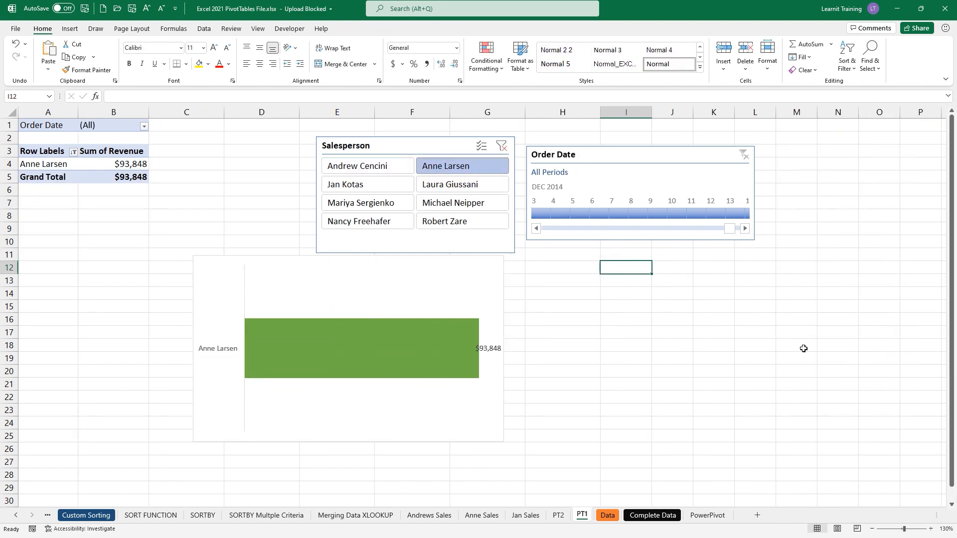
pyautogui.click(436, 342)
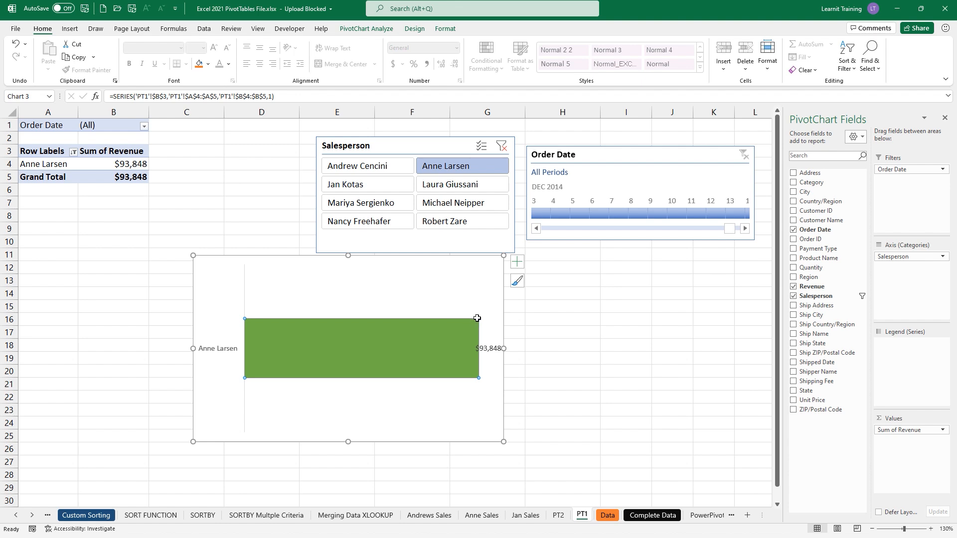
pyautogui.click(482, 287)
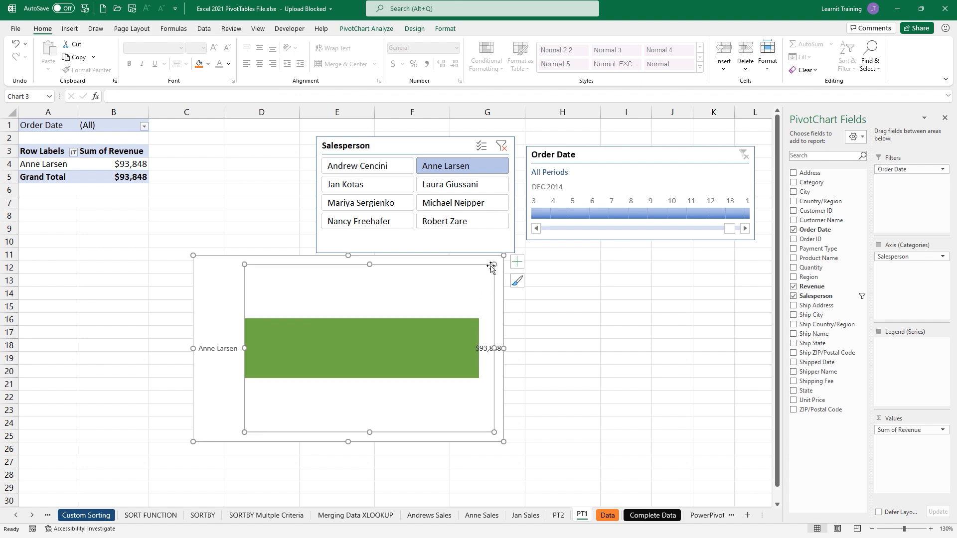
pyautogui.moveTo(493, 264); pyautogui.dragTo(480, 269)
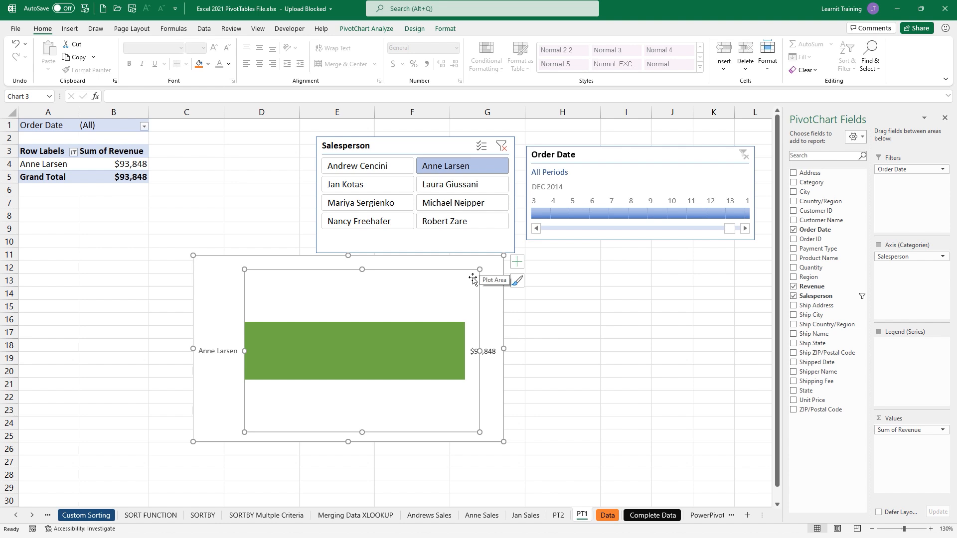
pyautogui.click(600, 295)
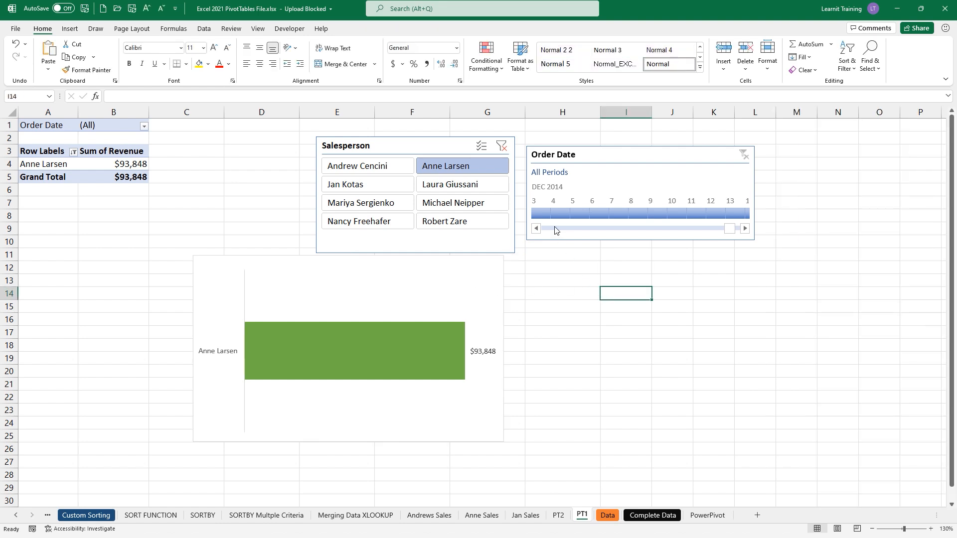
# - Clear the Salesperson filter and drag the chart larger toward the lower right
pyautogui.click(501, 146)
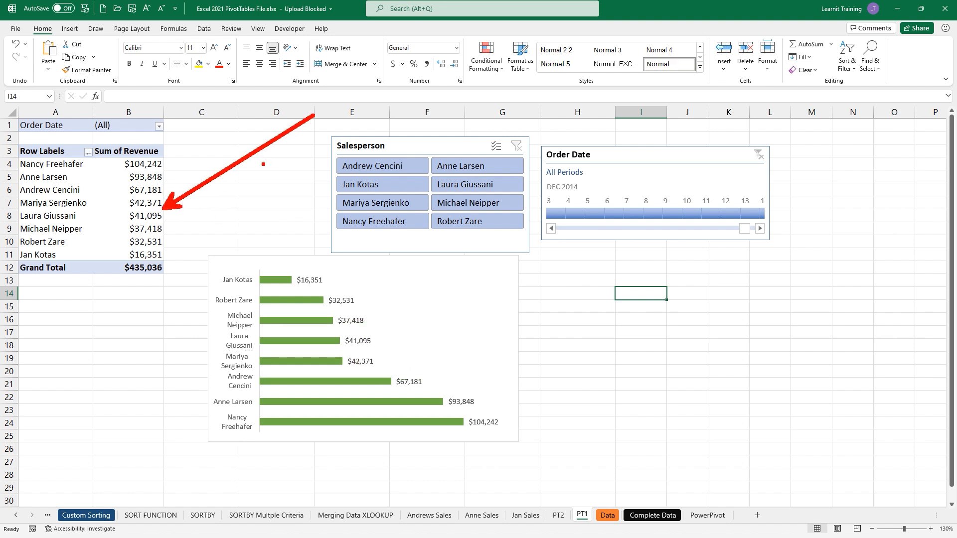
pyautogui.click(154, 189)
pyautogui.click(391, 331)
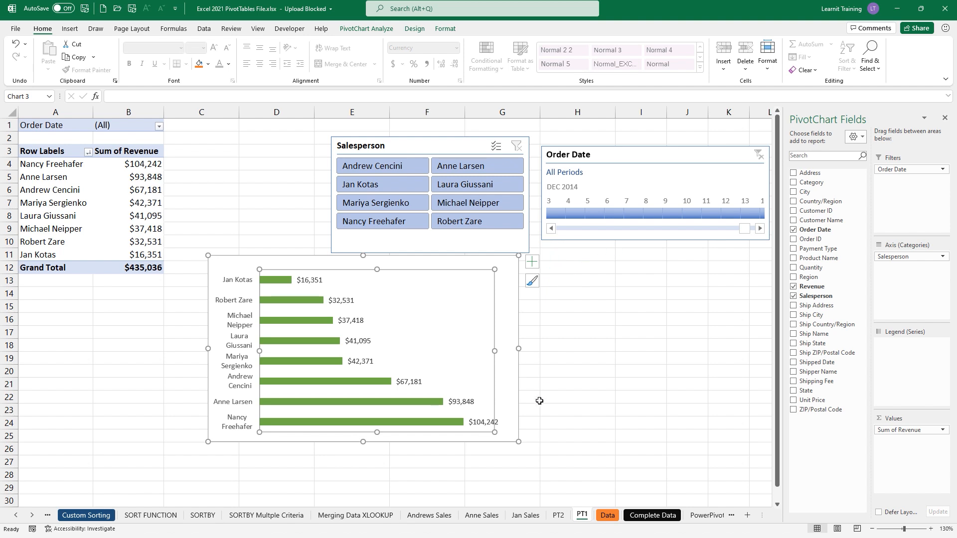
pyautogui.moveTo(518, 442); pyautogui.dragTo(552, 466)
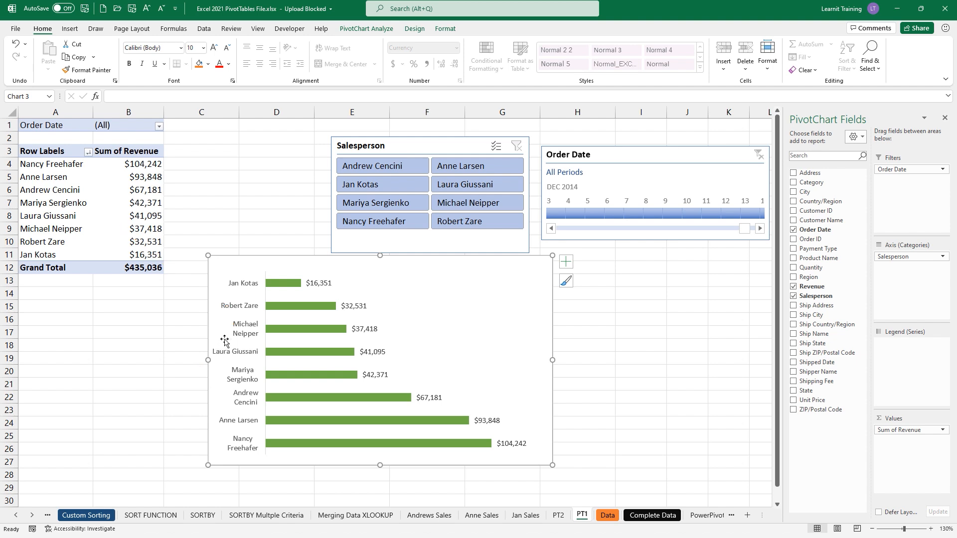
pyautogui.click(243, 353)
# - Set the vertical axis to categories in reverse order, putting Nancy Freehafer's $104,242 bar on top
pyautogui.rightClick(243, 353)
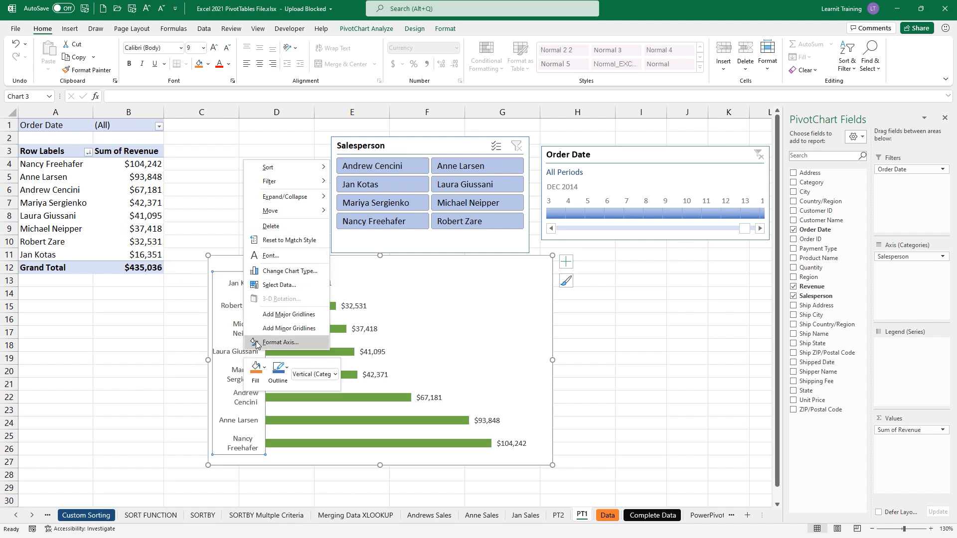
pyautogui.click(257, 344)
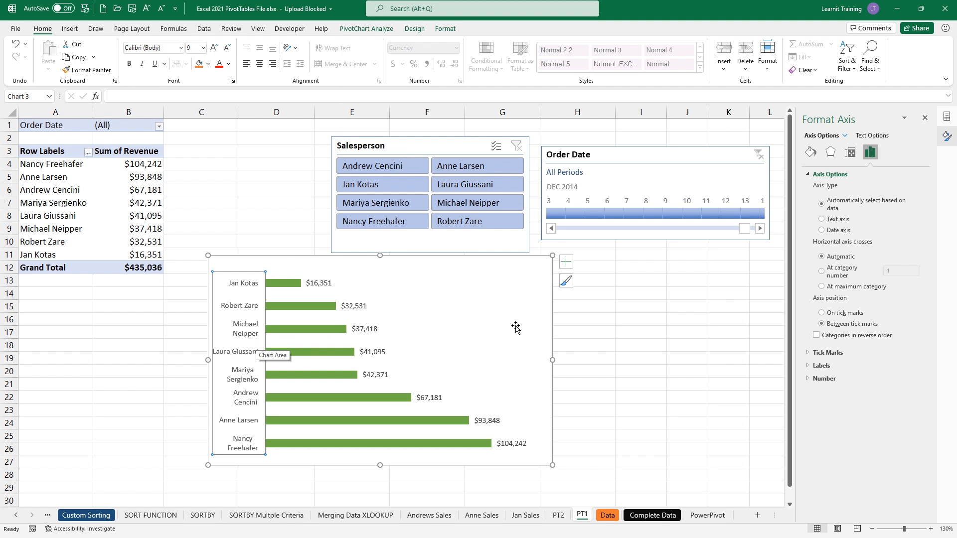
pyautogui.click(816, 335)
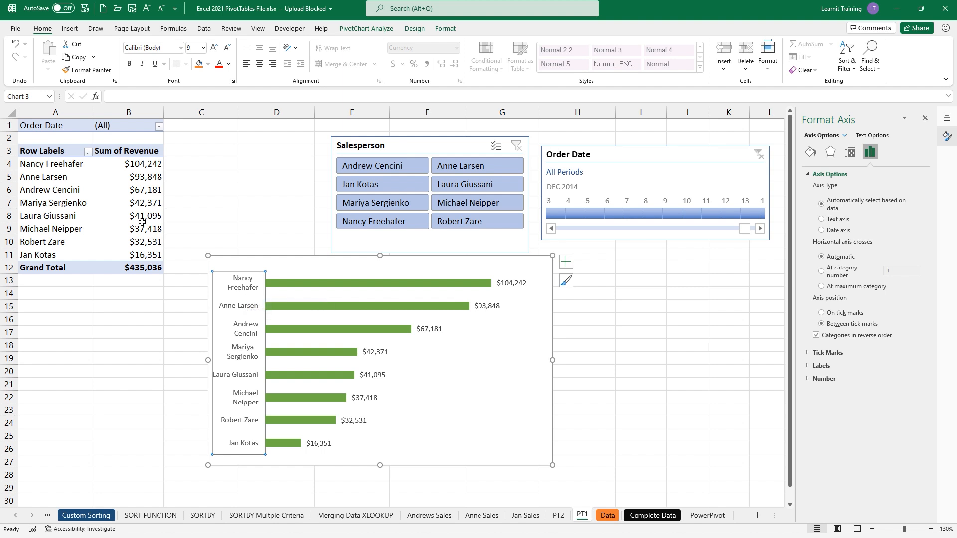
pyautogui.click(924, 118)
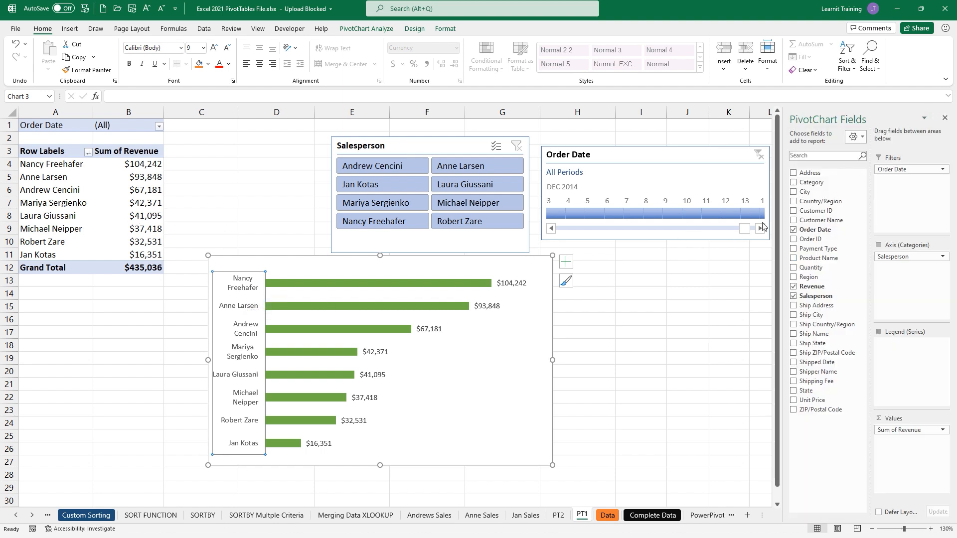
pyautogui.click(333, 283)
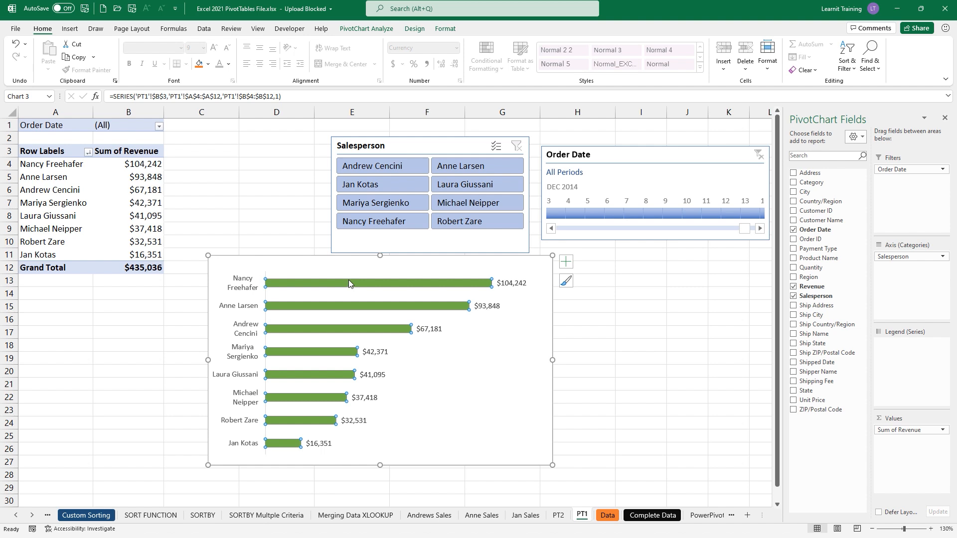
pyautogui.rightClick(340, 330)
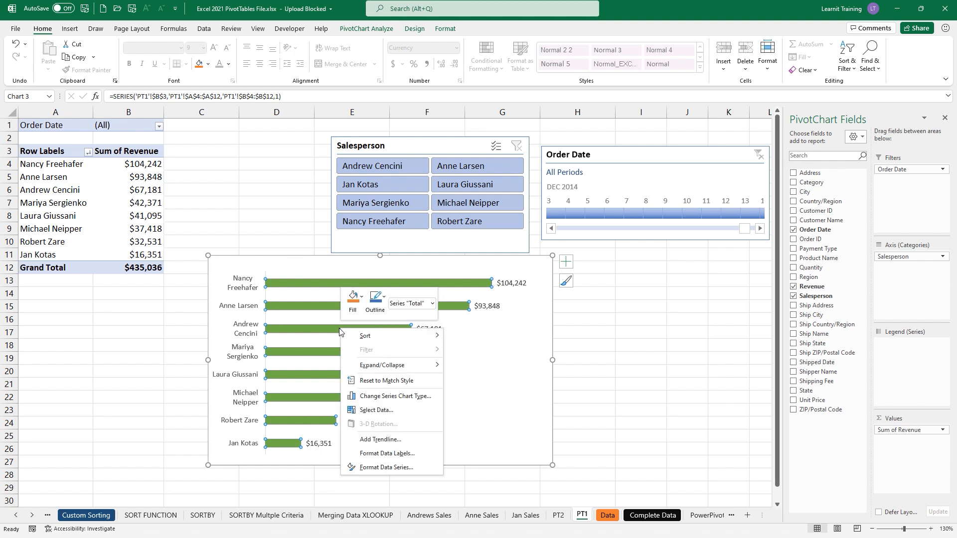
# - Change the revenue series gap width from 182% to 31%, then move to the PT2 sheet
pyautogui.click(404, 468)
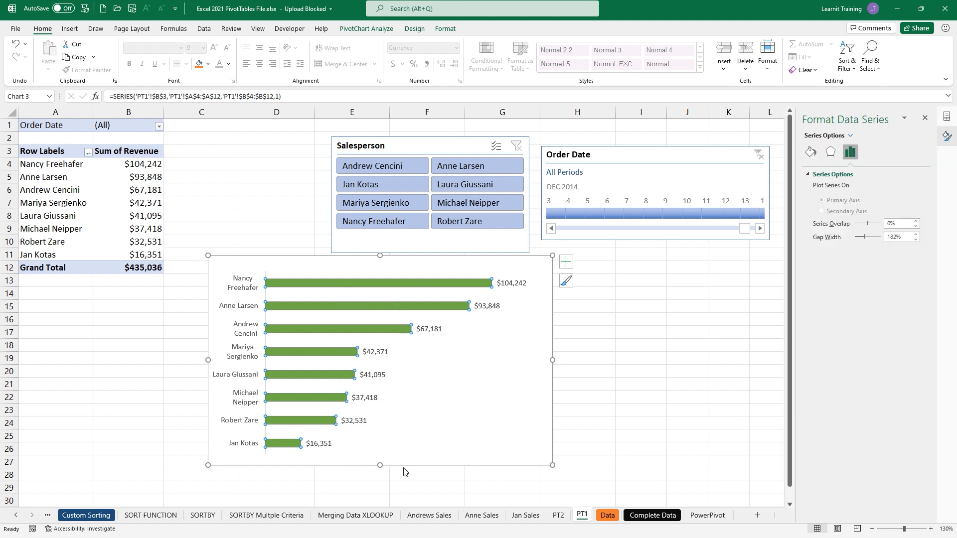
pyautogui.doubleClick(906, 238)
pyautogui.write('31')
pyautogui.press('Return')
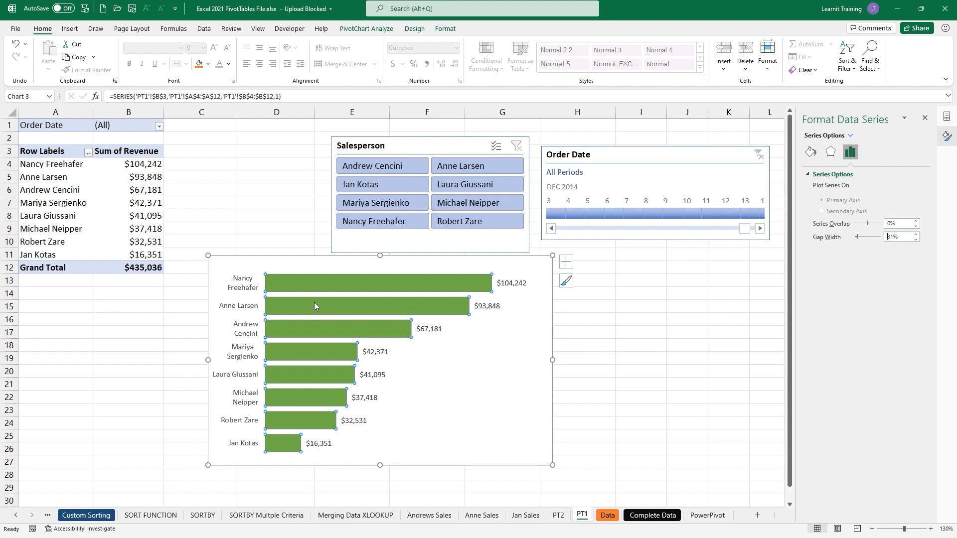
pyautogui.click(559, 516)
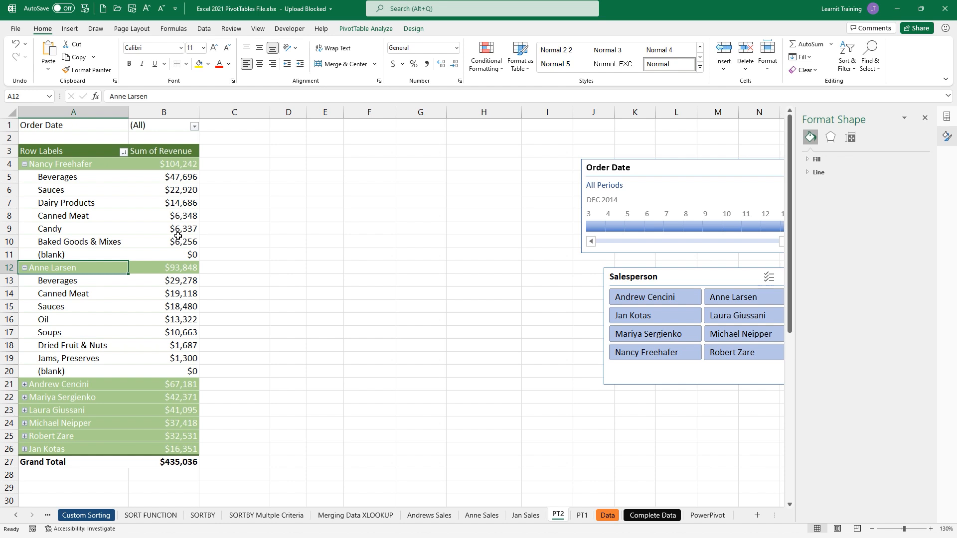
# - View the PivotTable Design tab on PT2, then go back to the PT1 sheet
pyautogui.click(415, 29)
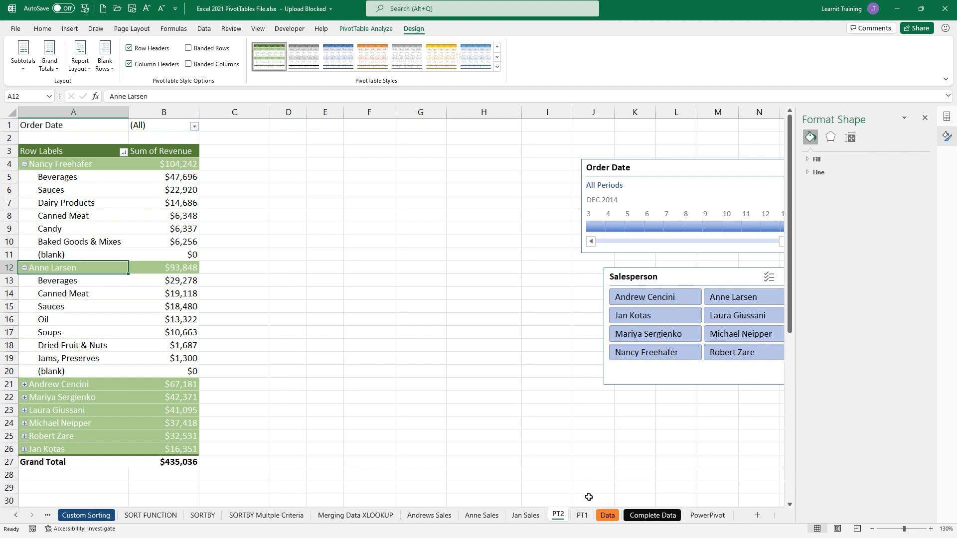
pyautogui.click(582, 515)
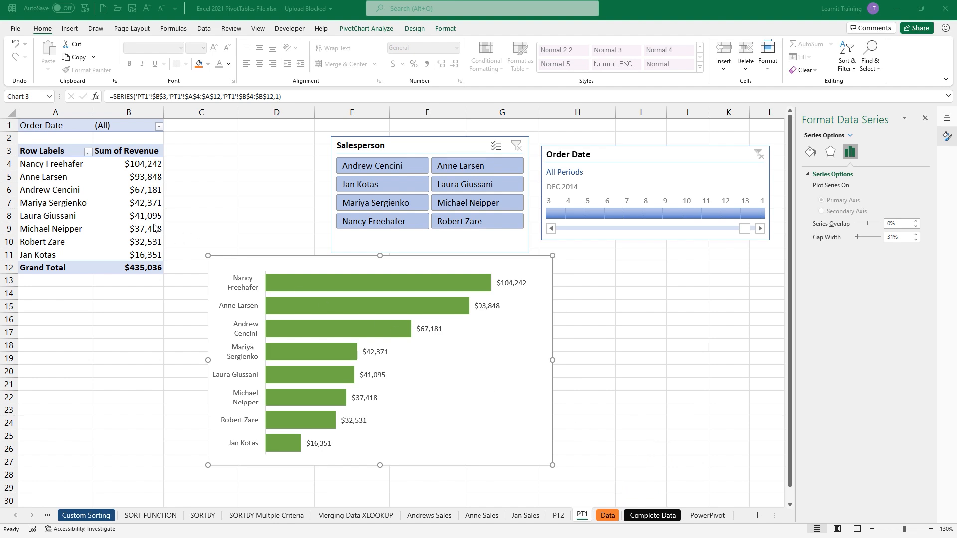
pyautogui.scroll(1, 115, 213)
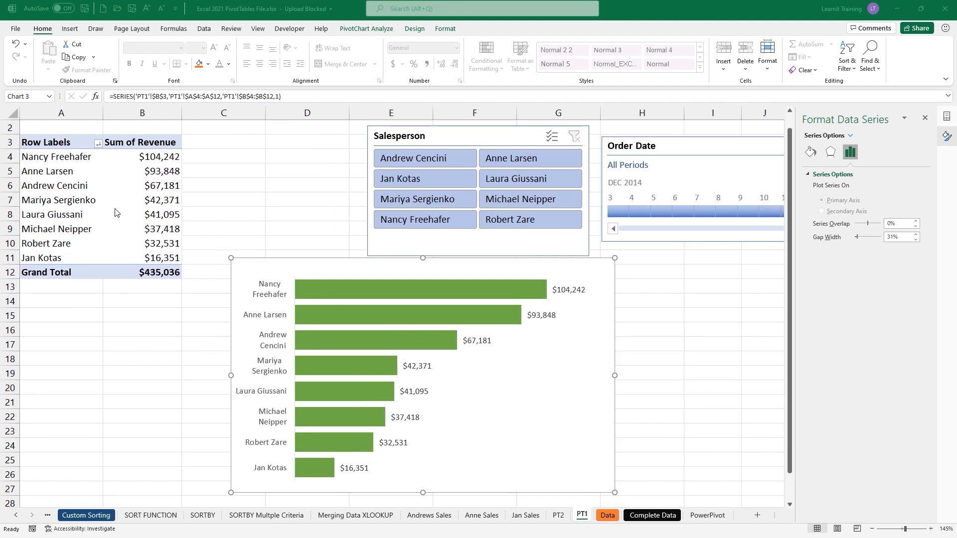
# - Select B5 in the PT1 pivot, reveal the PivotTable Fields list, and open PivotTable Analyze
pyautogui.click(151, 175)
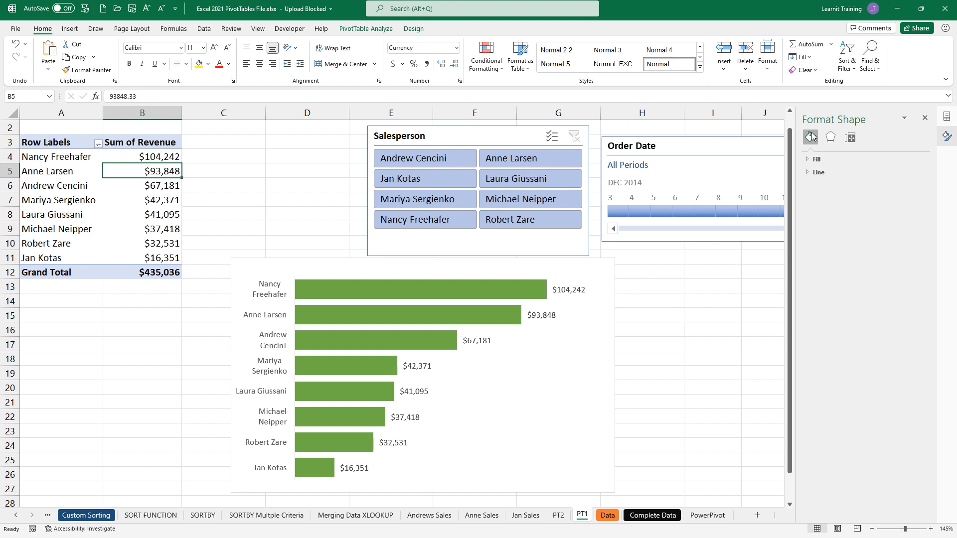
pyautogui.click(924, 117)
pyautogui.click(836, 155)
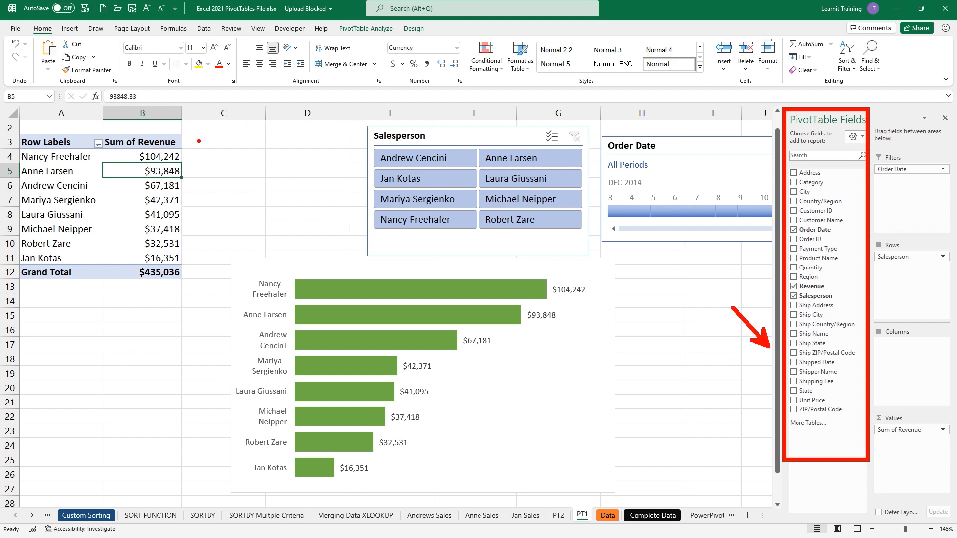
pyautogui.moveTo(178, 148)
pyautogui.mouseDown()
pyautogui.moveTo(180, 163)
pyautogui.moveTo(203, 159)
pyautogui.mouseUp()
pyautogui.press('Escape')
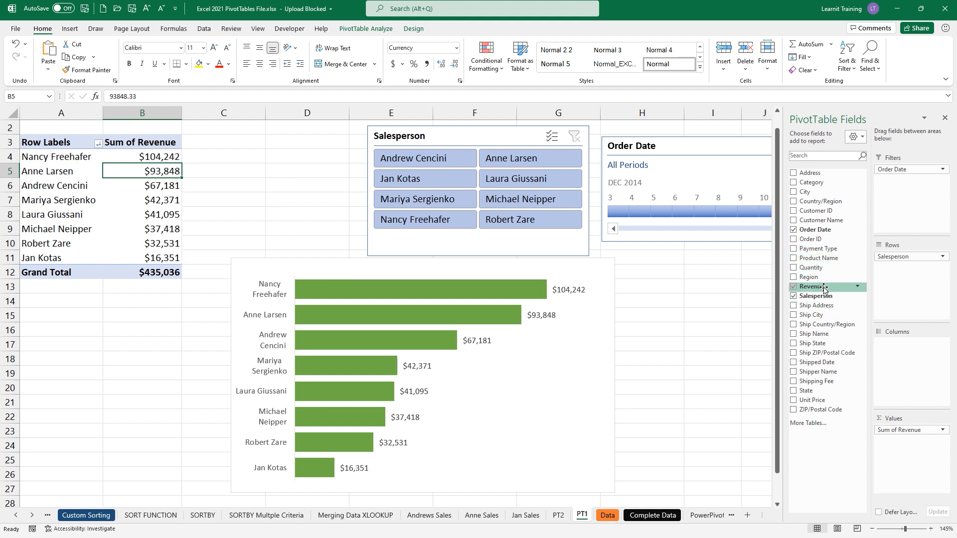
pyautogui.click(365, 29)
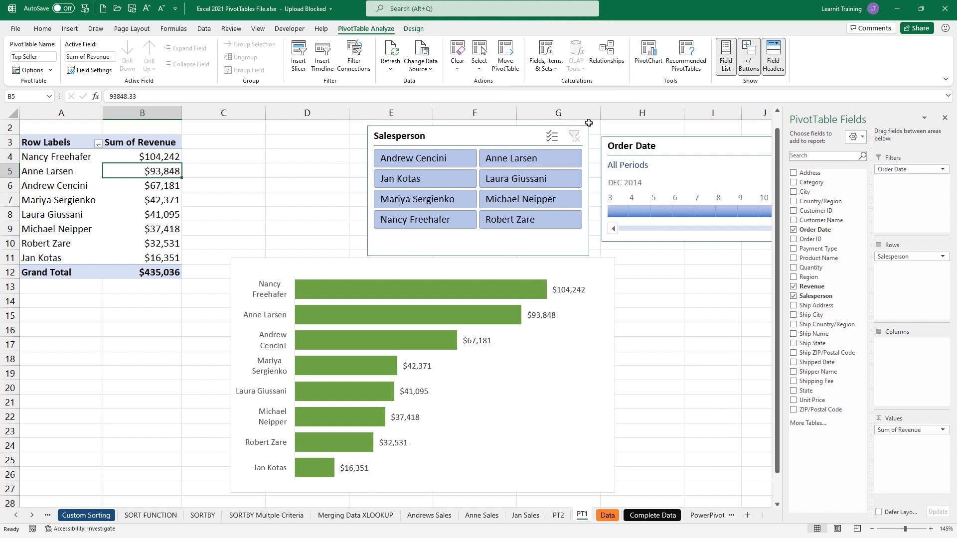
# - Start a new calculated field and name it Bonus
pyautogui.click(550, 73)
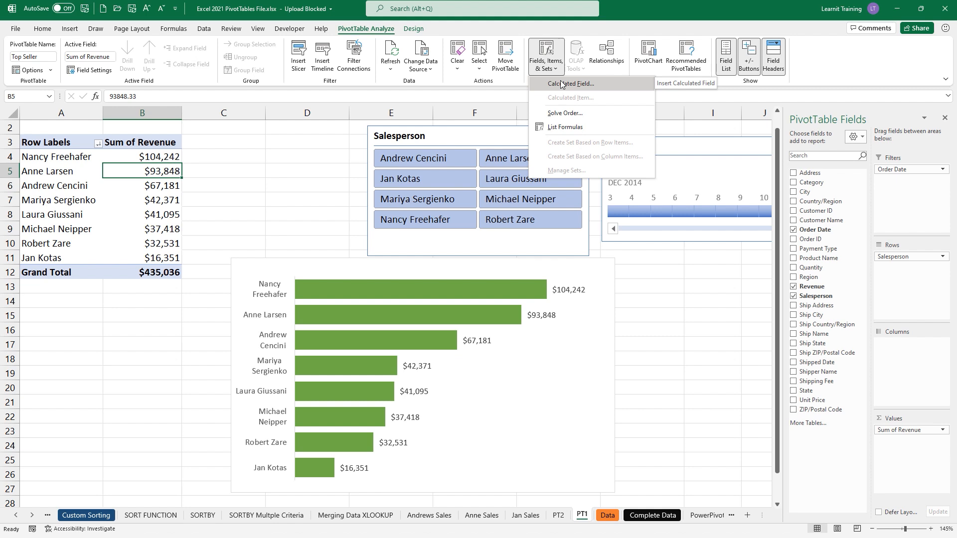
pyautogui.click(561, 85)
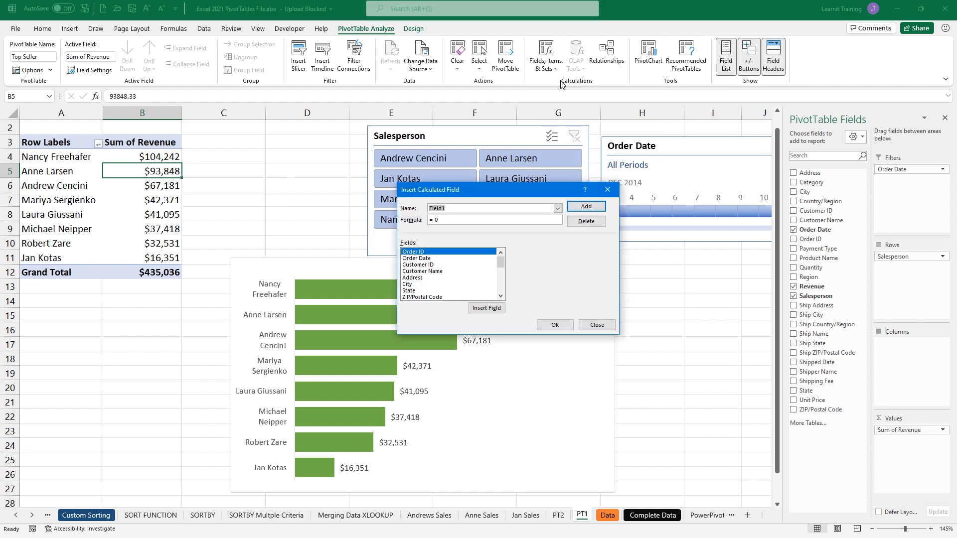
pyautogui.press('BackSpace')
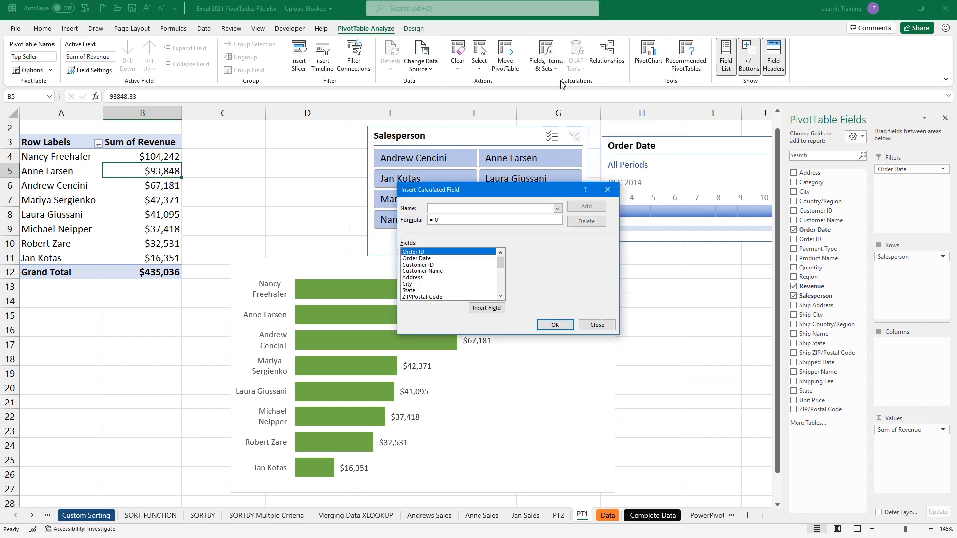
pyautogui.write('Bonus')
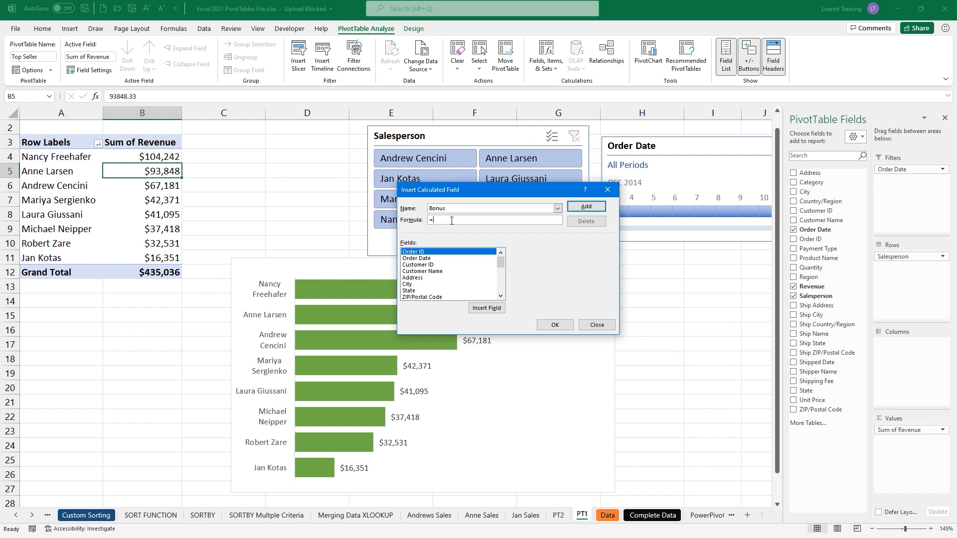
# - Define Bonus as Revenue*5%, add it to the pivot, and shift the chart right
pyautogui.click(501, 297)
pyautogui.click(502, 297)
pyautogui.click(501, 297)
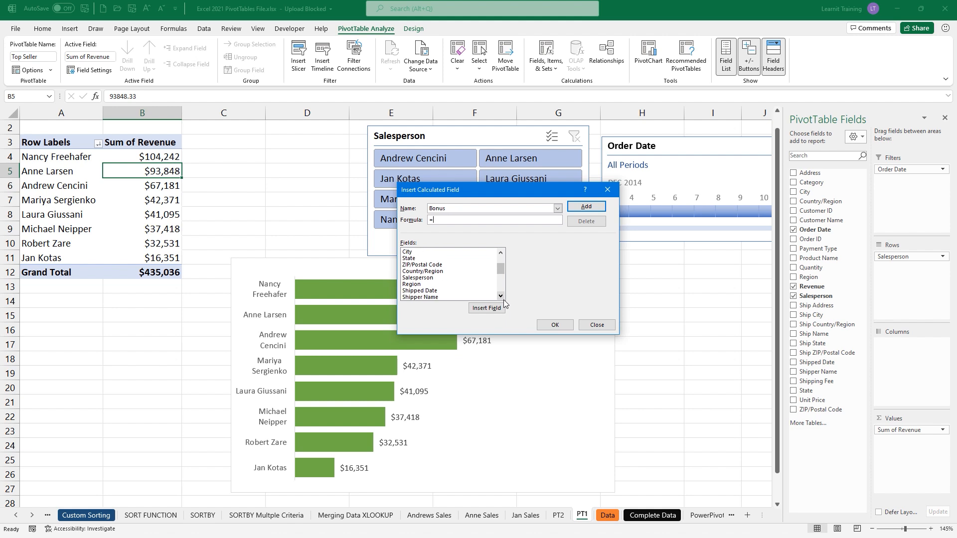
pyautogui.click(501, 296)
pyautogui.click(501, 297)
pyautogui.click(501, 297)
pyautogui.click(501, 297)
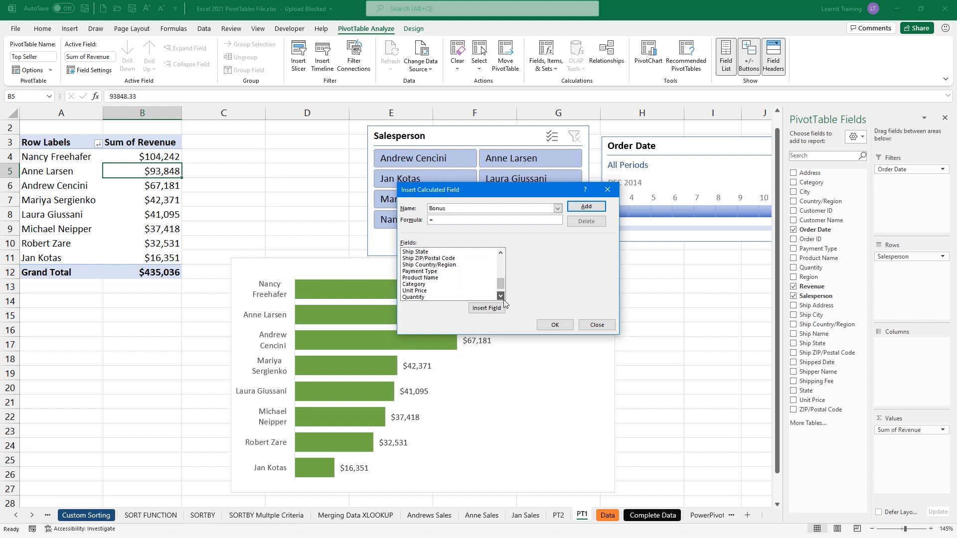
pyautogui.click(501, 296)
pyautogui.click(501, 296)
pyautogui.click(413, 291)
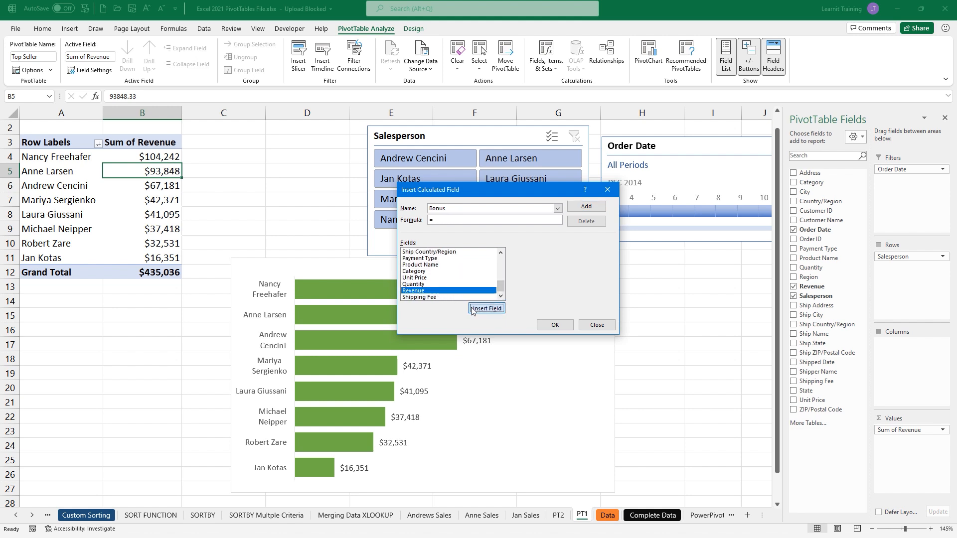
pyautogui.click(472, 309)
pyautogui.write('*5%')
pyautogui.click(586, 207)
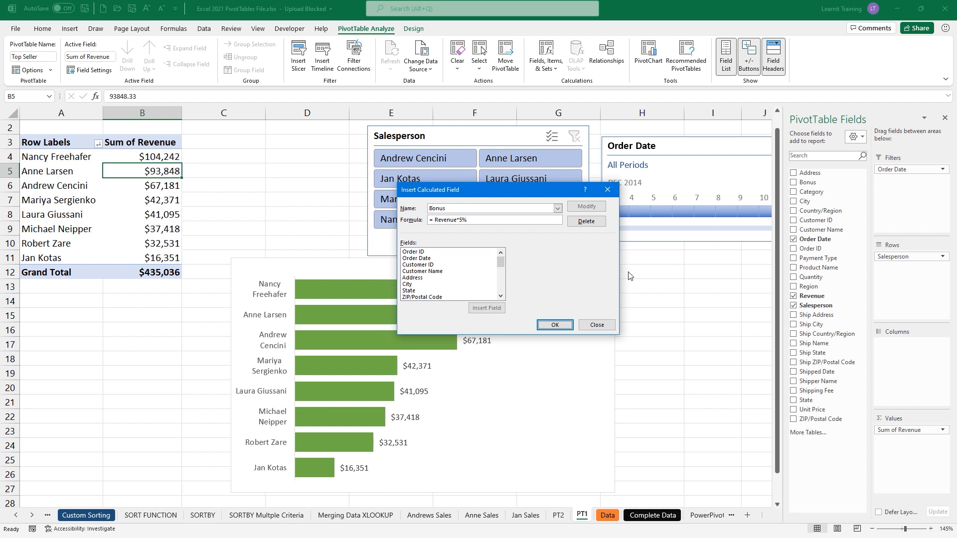
pyautogui.click(554, 325)
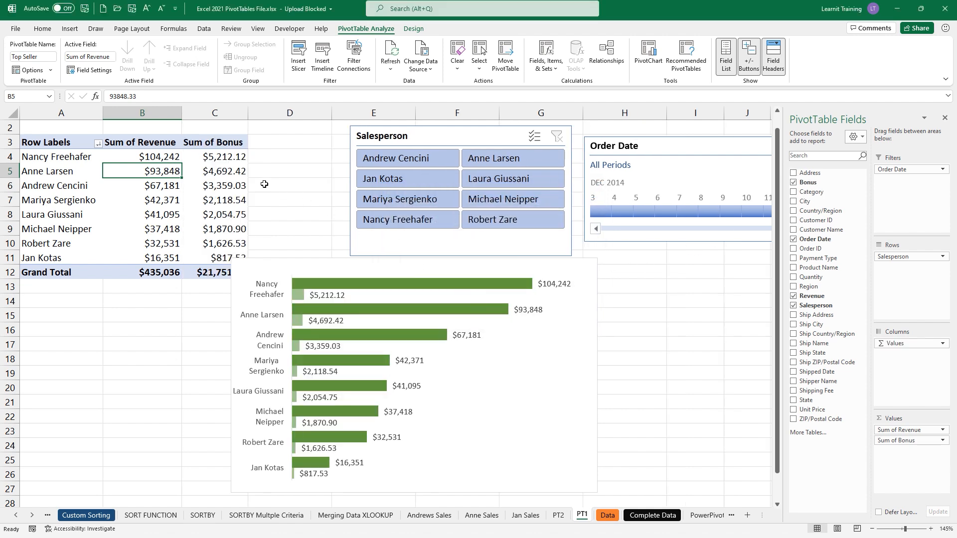
pyautogui.moveTo(315, 271); pyautogui.dragTo(440, 283)
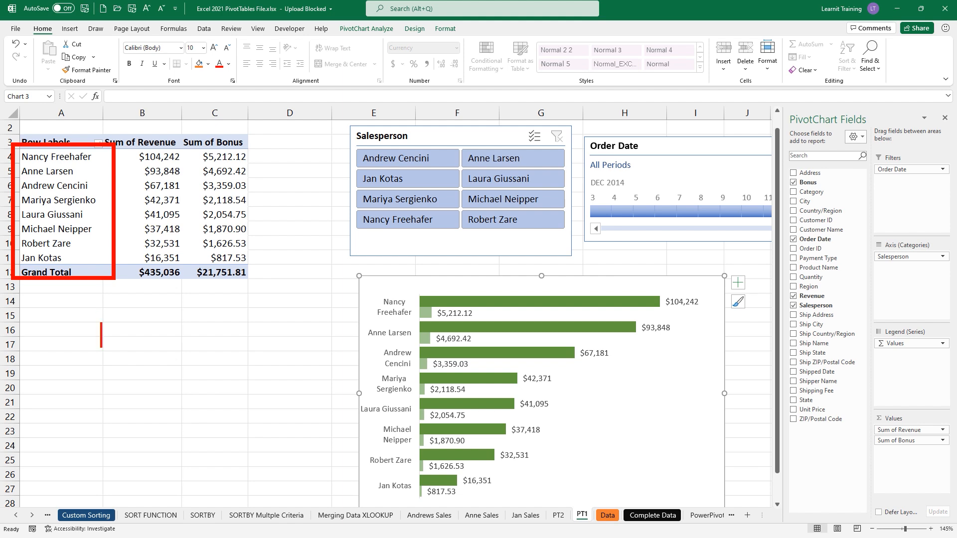
pyautogui.write('Field:')
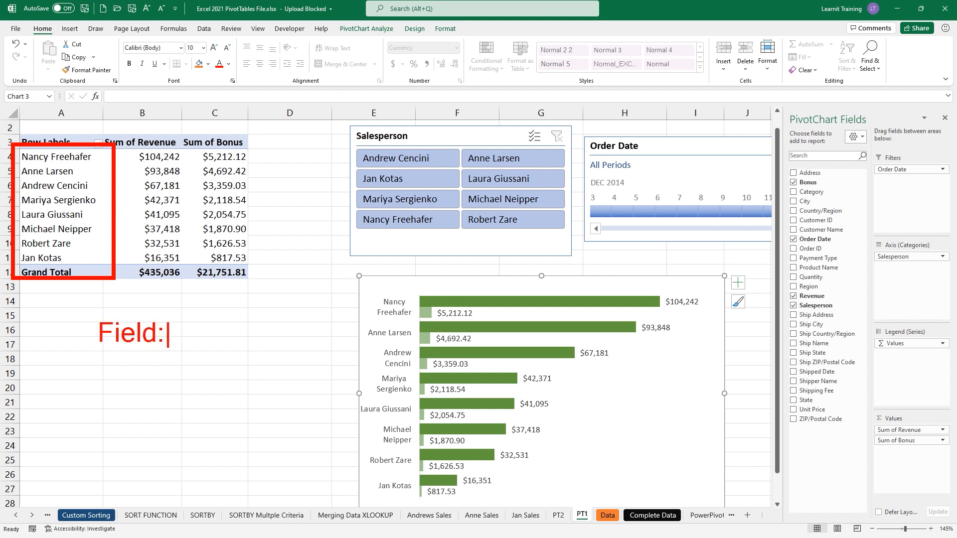
pyautogui.write(' salesperson')
pyautogui.press('Return')
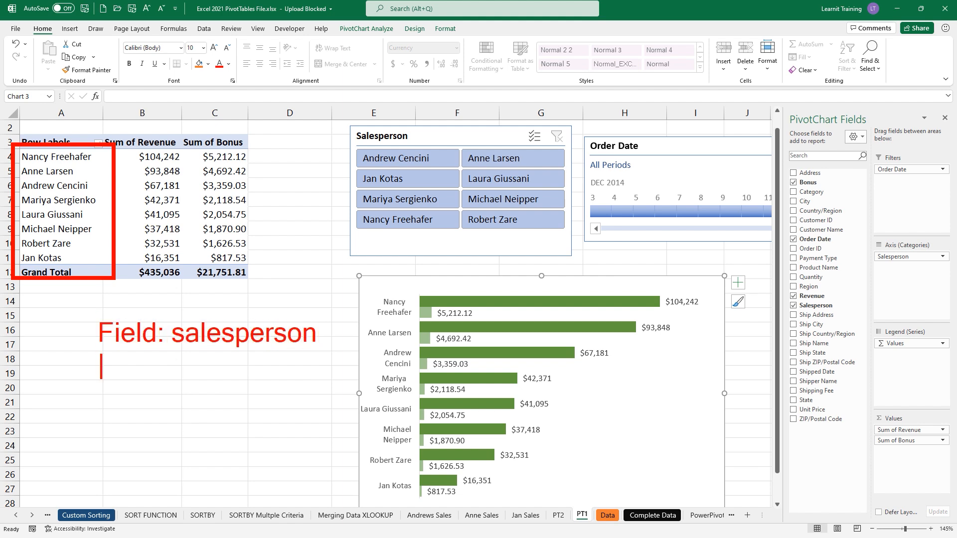
pyautogui.write('items: ')
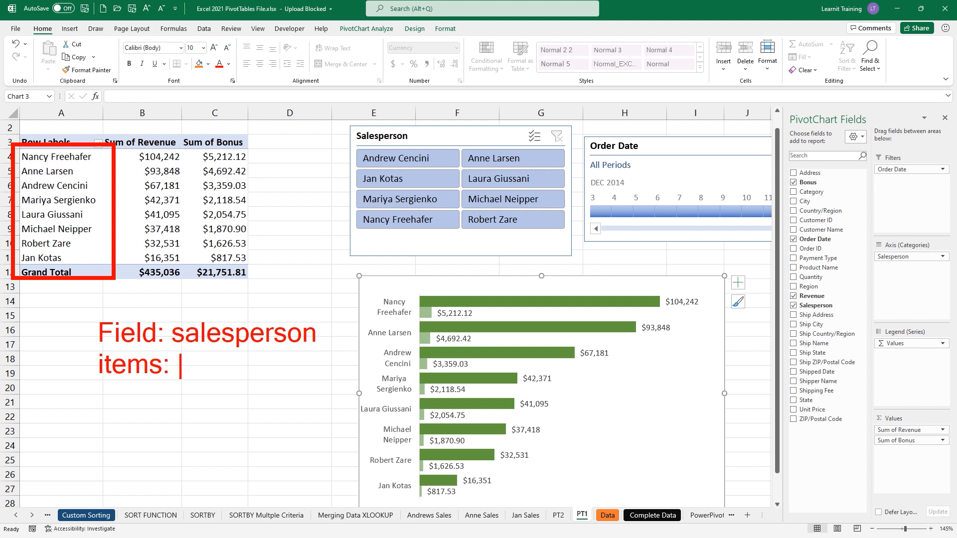
pyautogui.write('nancy,')
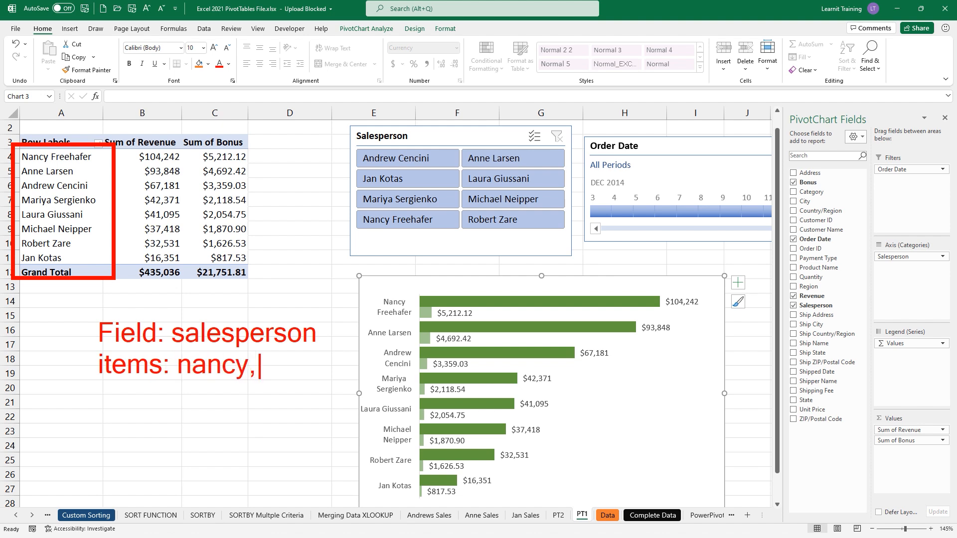
pyautogui.write(' anne, an')
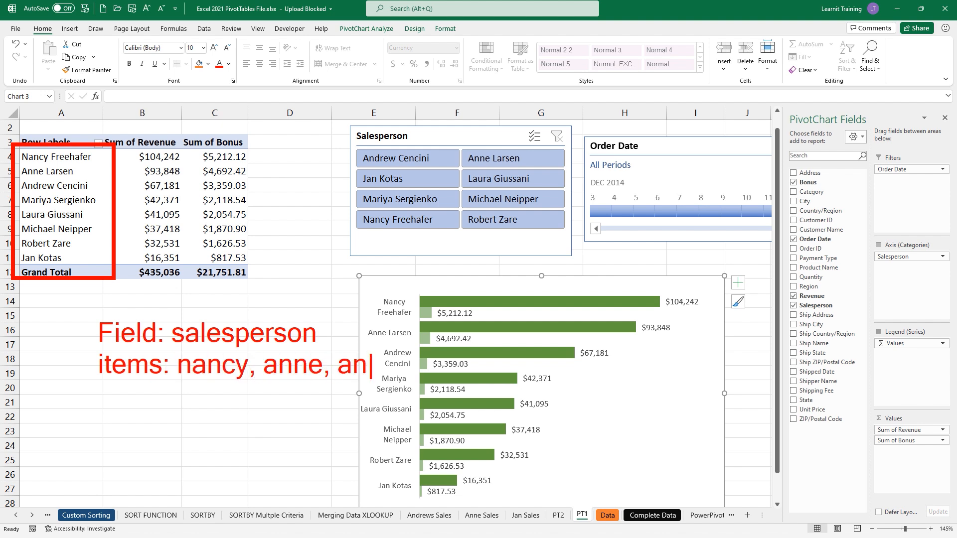
pyautogui.write('drew, mari')
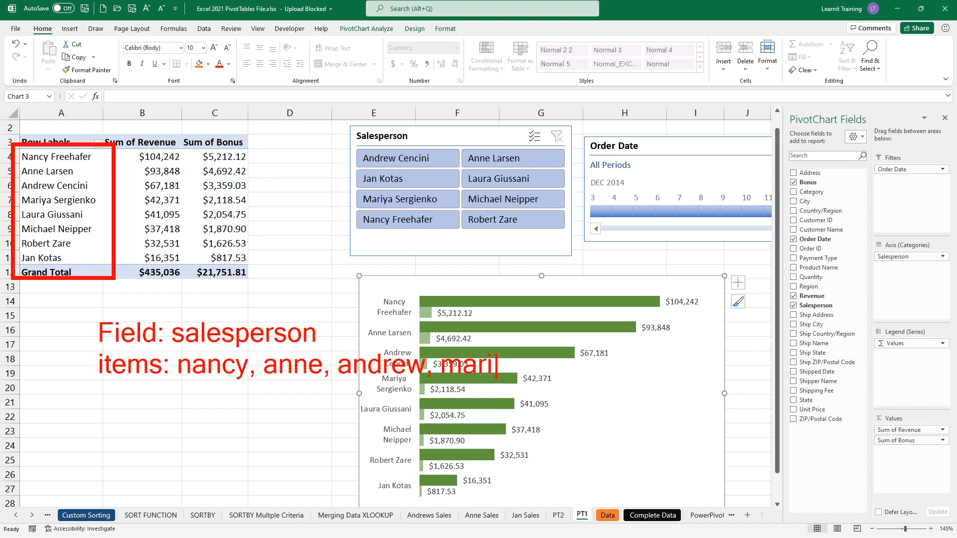
pyautogui.write('ya, Laura,')
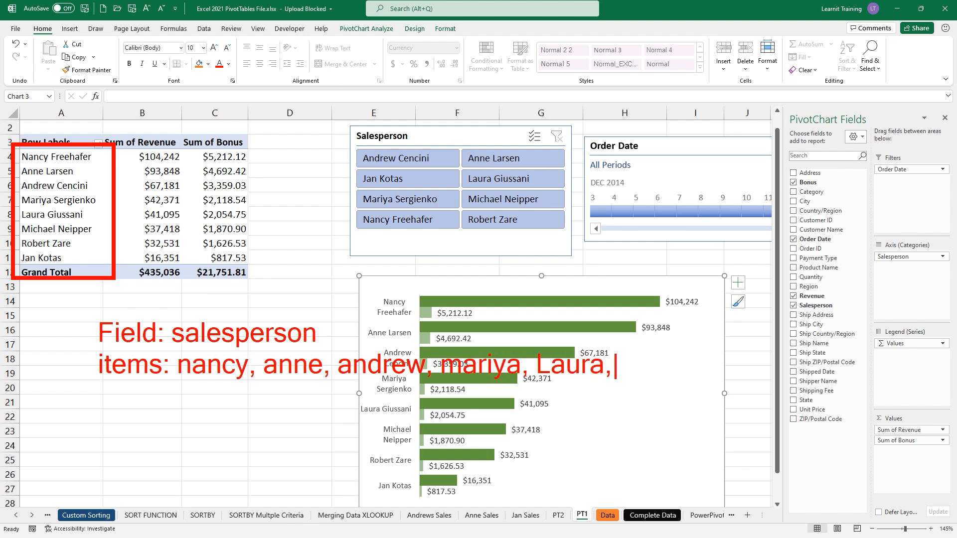
pyautogui.write('Michael,')
pyautogui.press('Return')
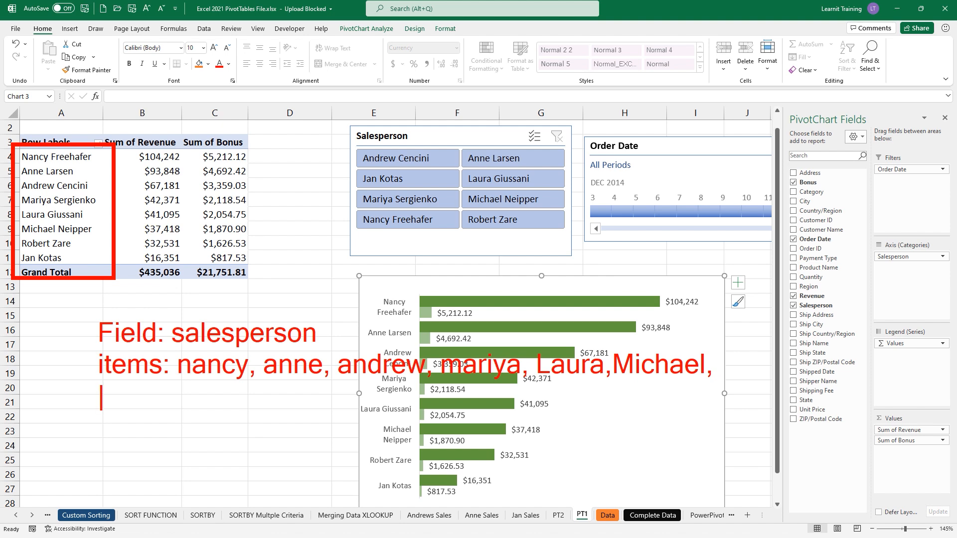
pyautogui.write('Robert, ')
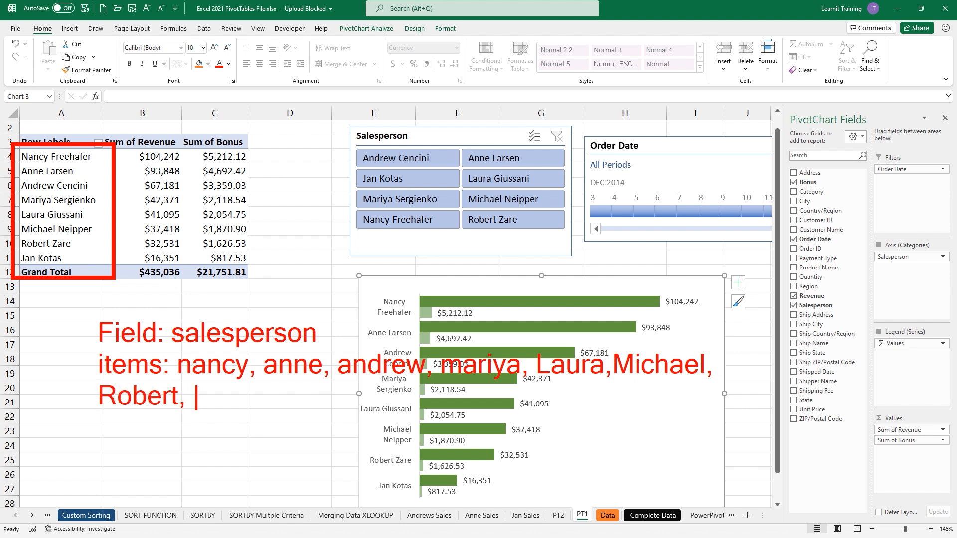
pyautogui.write('Jan')
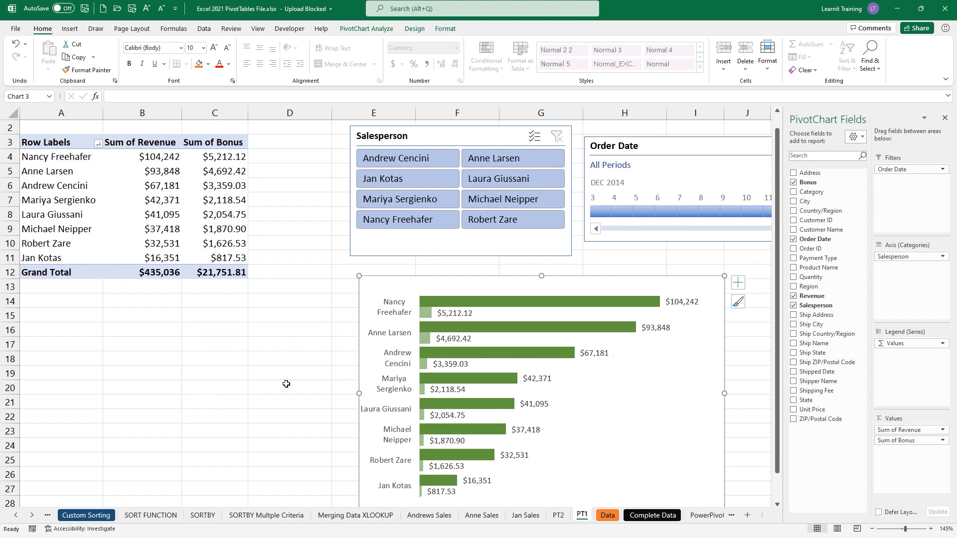
# - Select the salesperson labels and start a new calculated item on the Salesperson field
pyautogui.moveTo(55, 160); pyautogui.dragTo(56, 199)
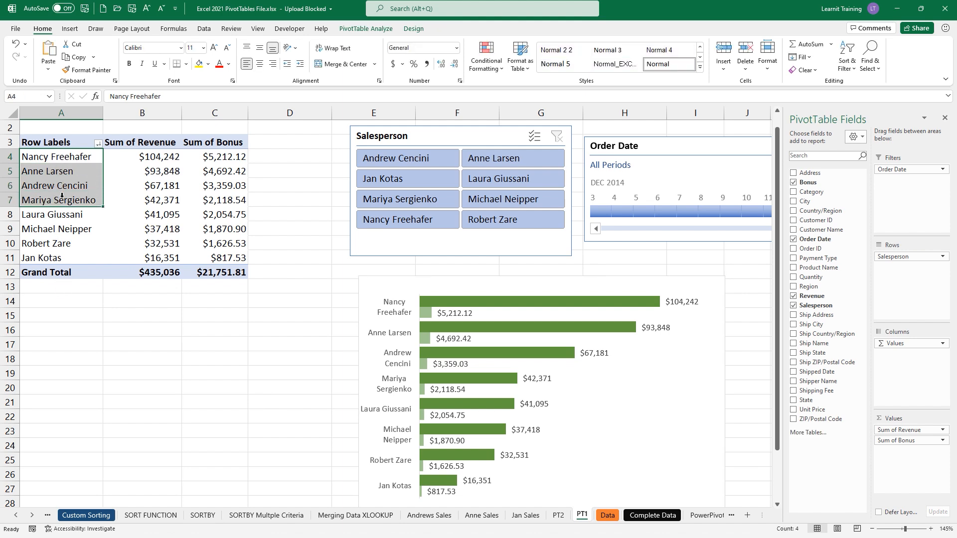
pyautogui.moveTo(59, 214); pyautogui.dragTo(61, 252)
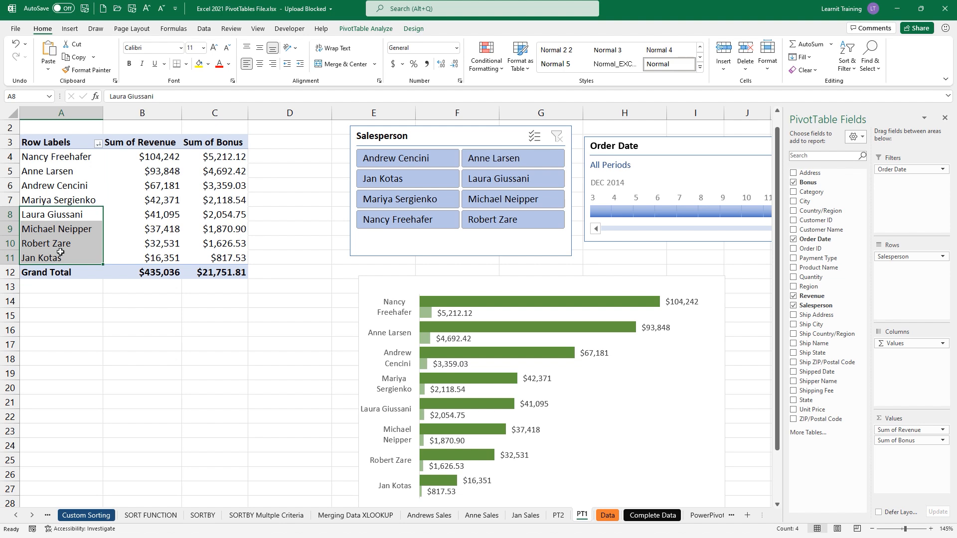
pyautogui.moveTo(60, 158); pyautogui.dragTo(61, 251)
pyautogui.click(366, 29)
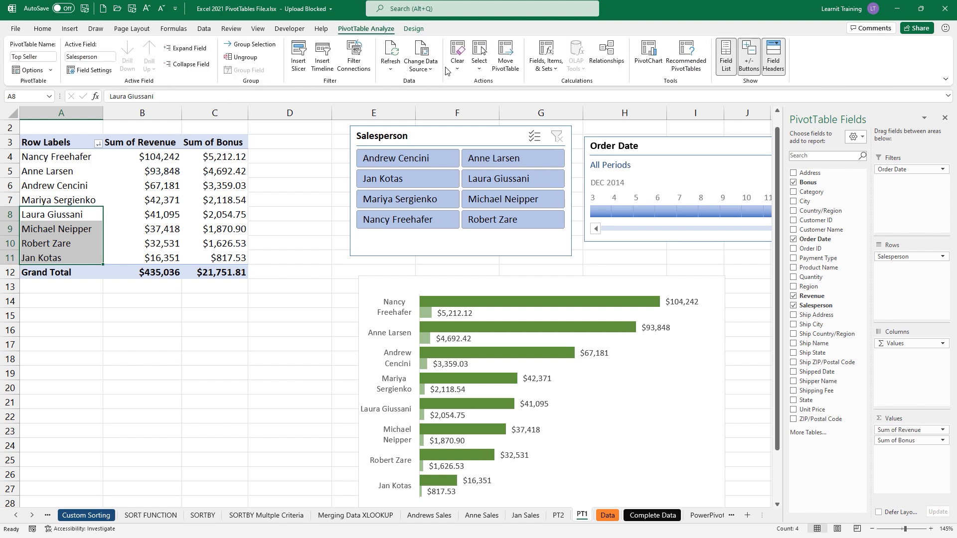
pyautogui.click(546, 57)
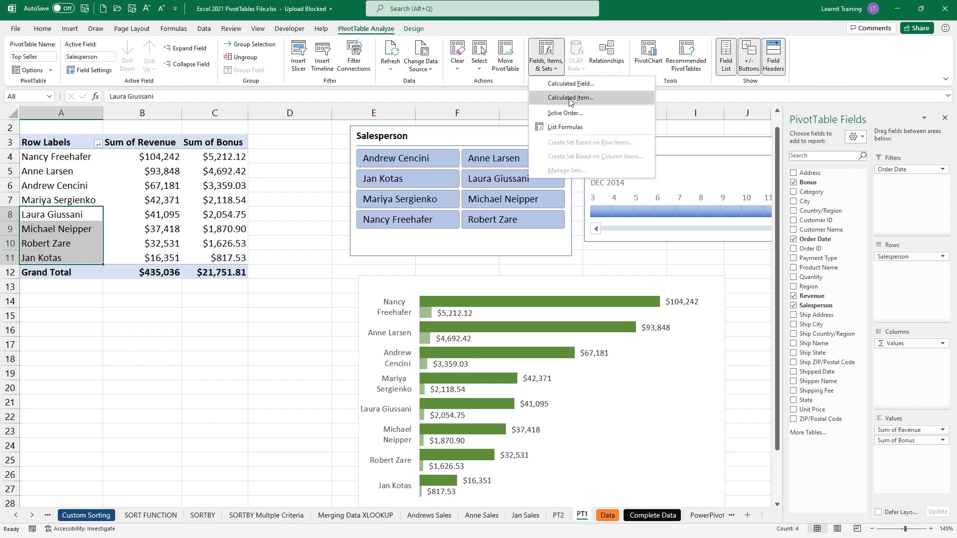
pyautogui.click(75, 161)
pyautogui.click(72, 158)
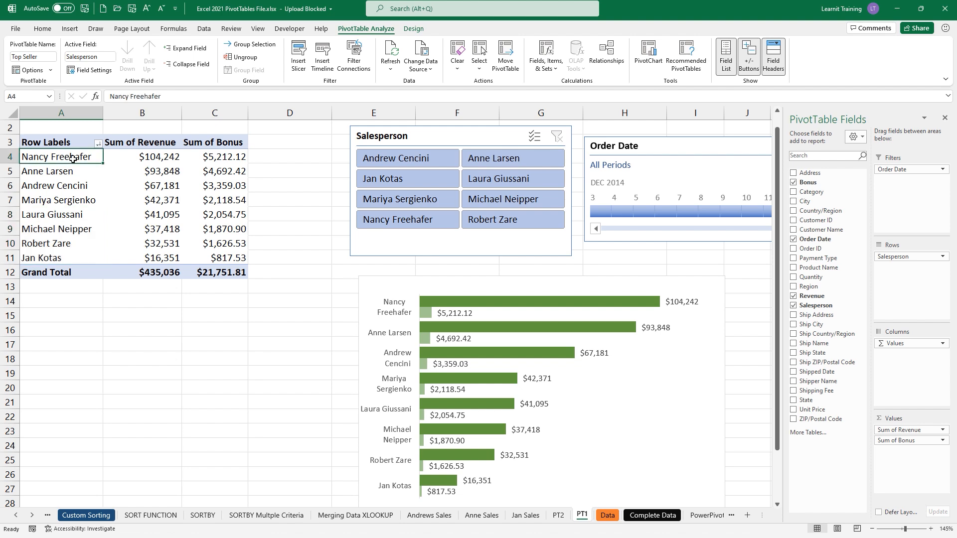
pyautogui.click(546, 58)
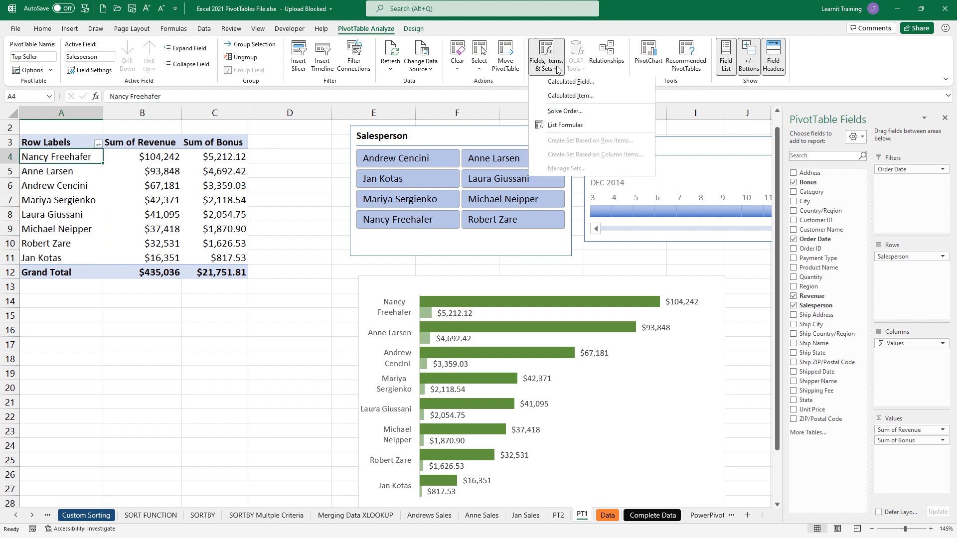
pyautogui.click(576, 98)
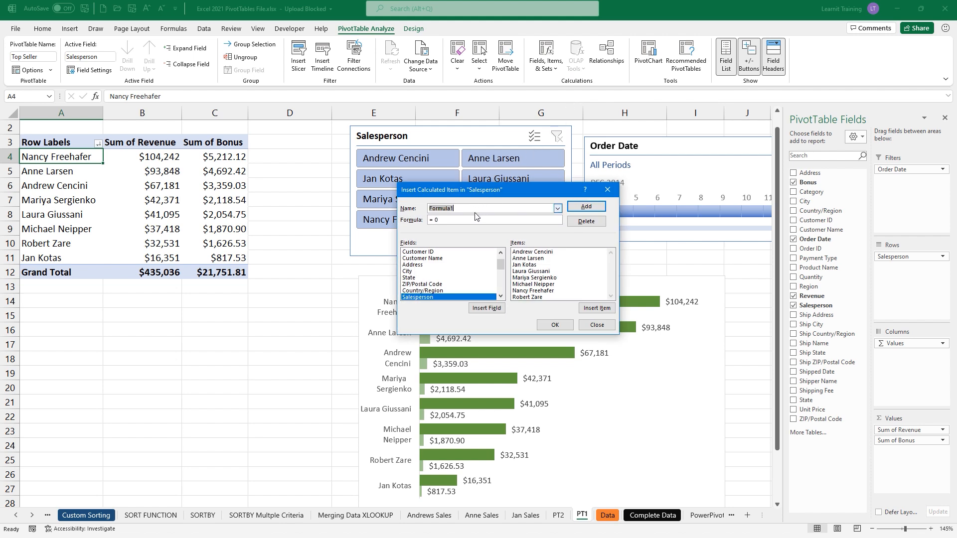
# - Name the item Team1 with formula Andrew Cencini + Anne Larsen + Jan Kotas + Laura Giussani
pyautogui.write('Team1')
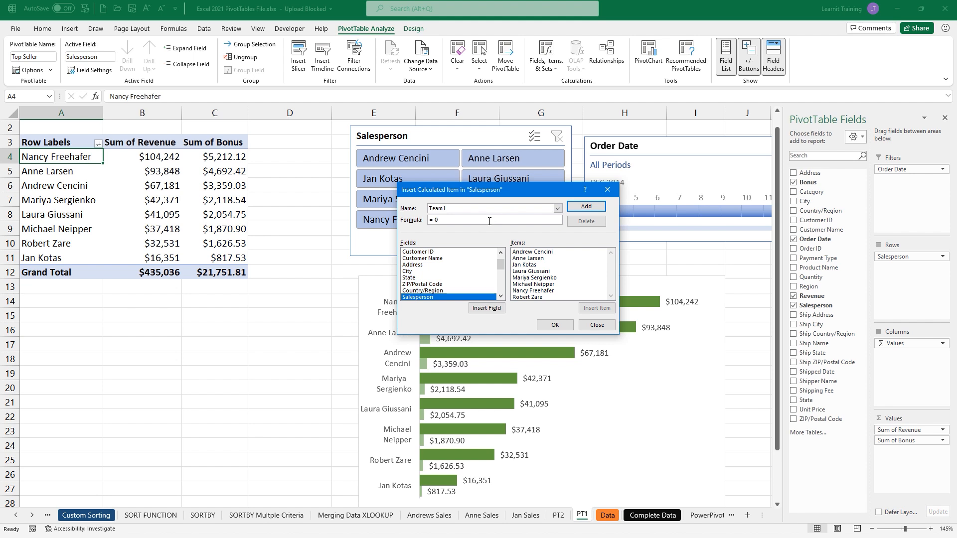
pyautogui.click(538, 252)
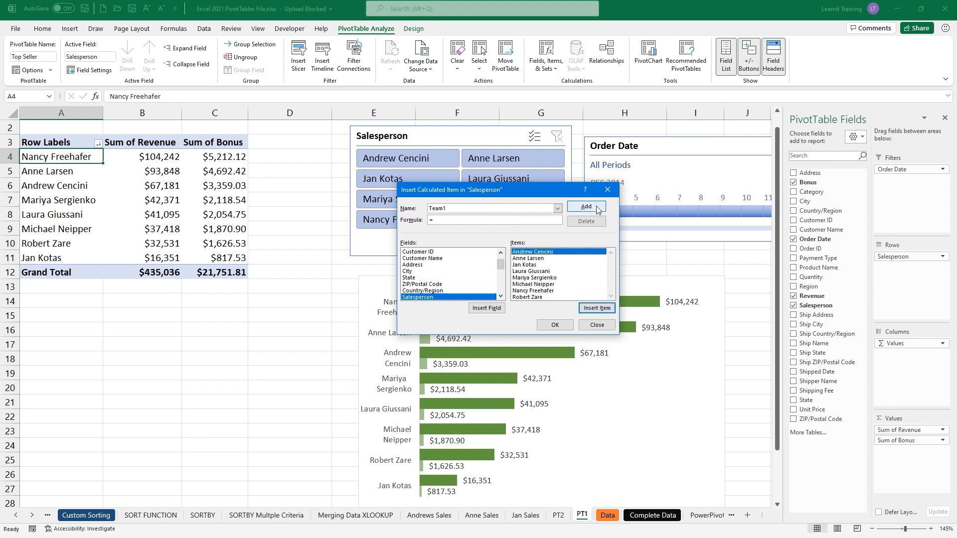
pyautogui.click(611, 309)
pyautogui.write('+')
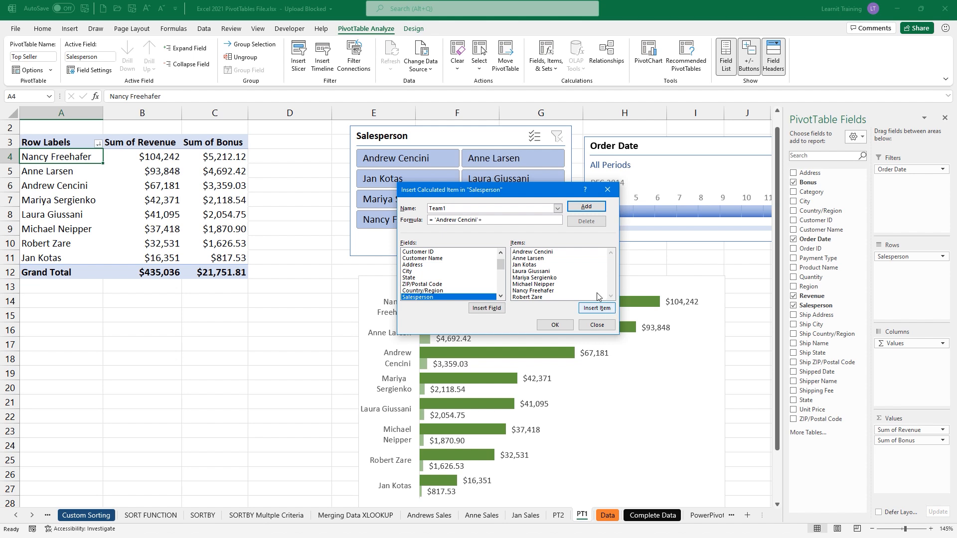
pyautogui.click(548, 258)
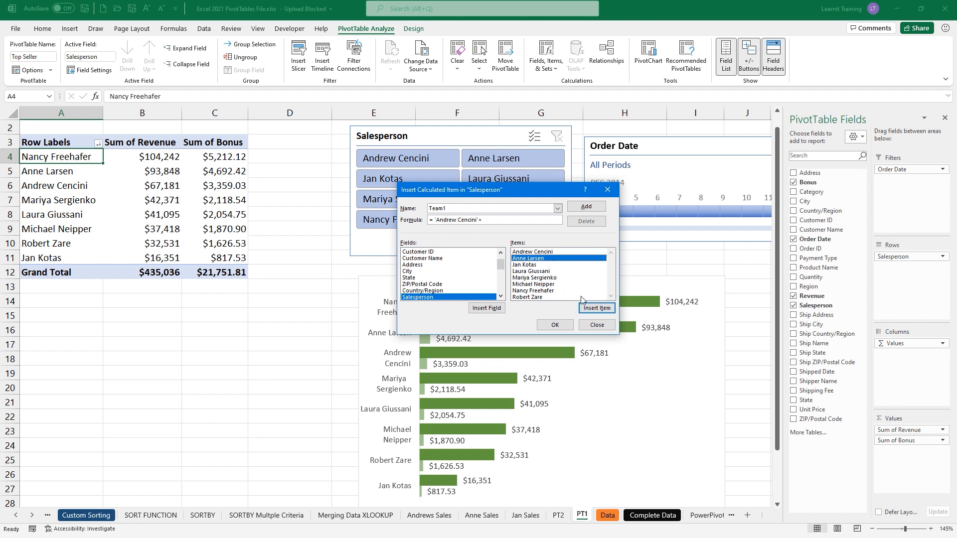
pyautogui.click(593, 309)
pyautogui.write('+')
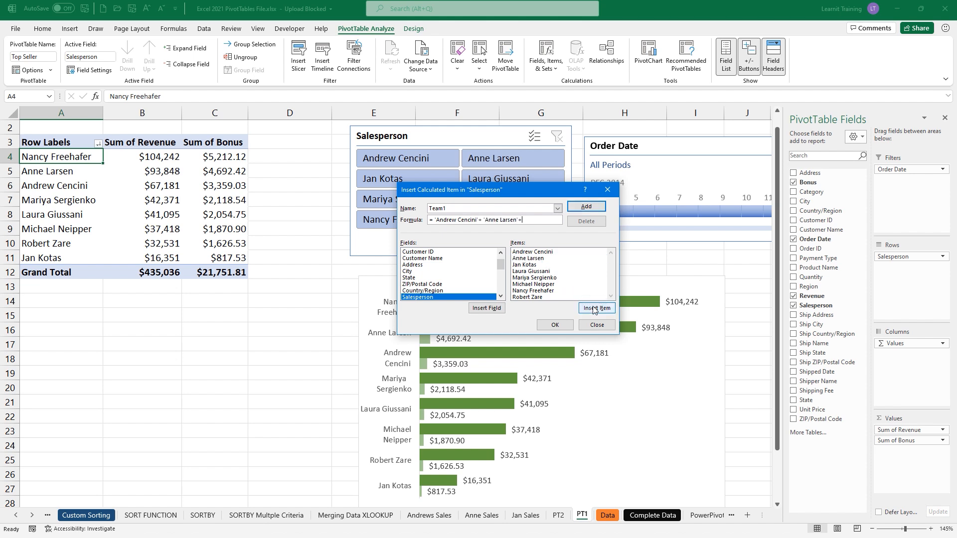
pyautogui.click(538, 265)
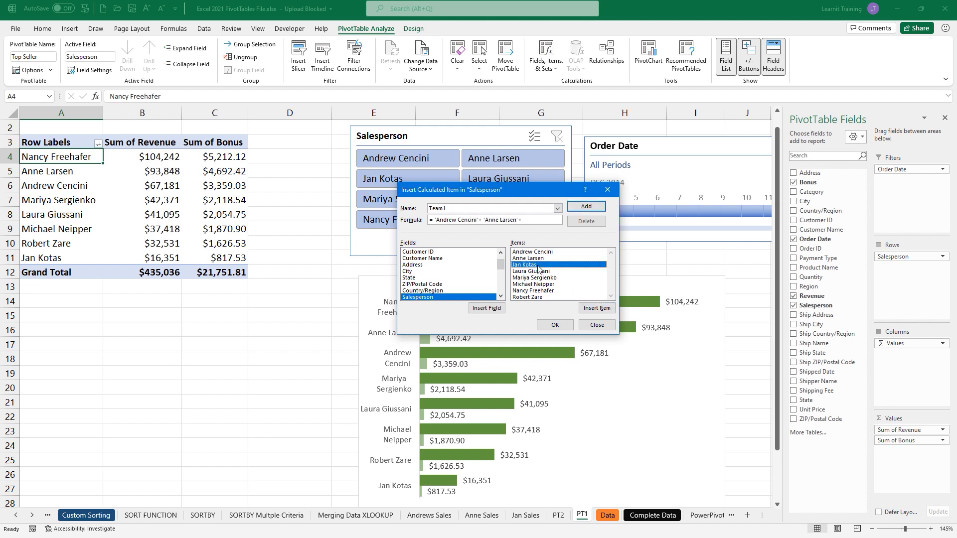
pyautogui.click(581, 305)
pyautogui.write('+')
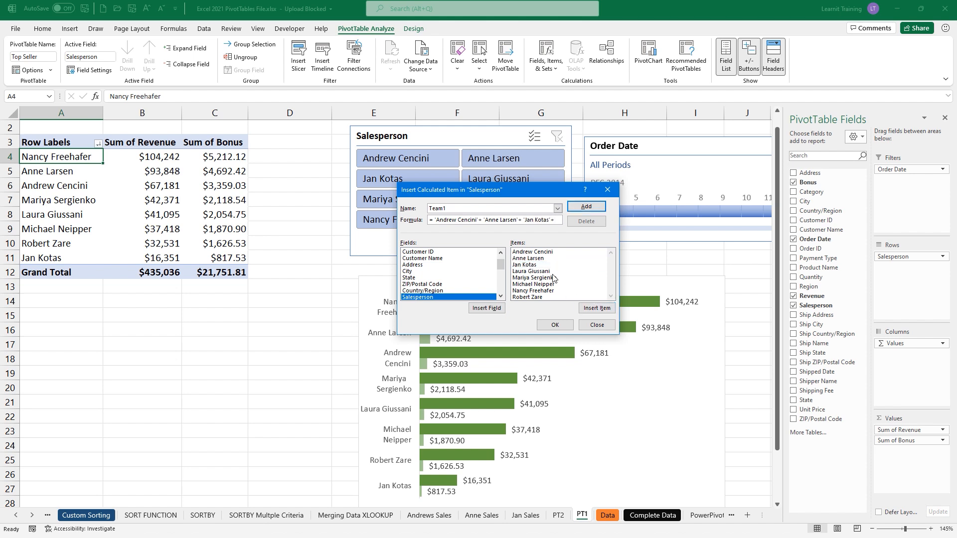
pyautogui.click(552, 271)
pyautogui.click(596, 308)
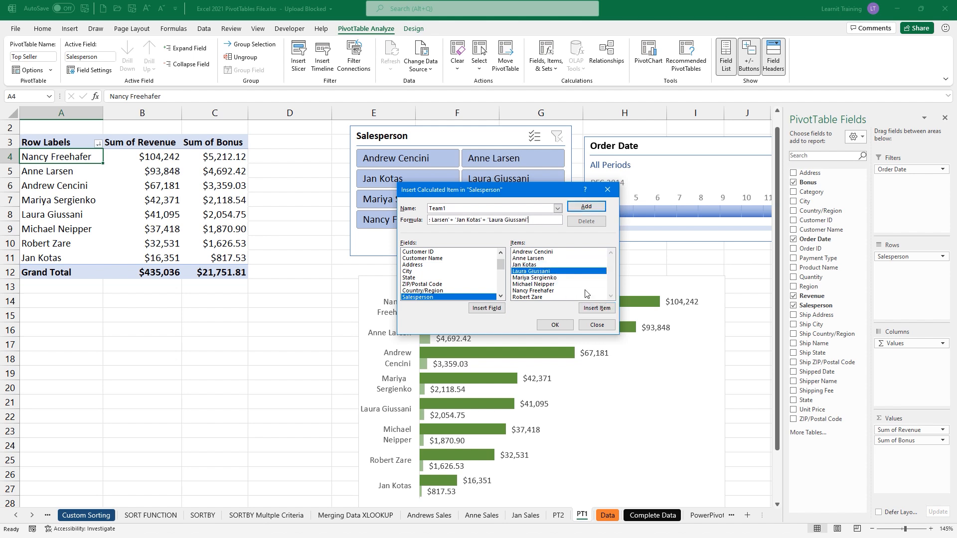
# - Add Team1 and apply it, placing its $218,474 revenue at the top of the PivotTable
pyautogui.click(602, 208)
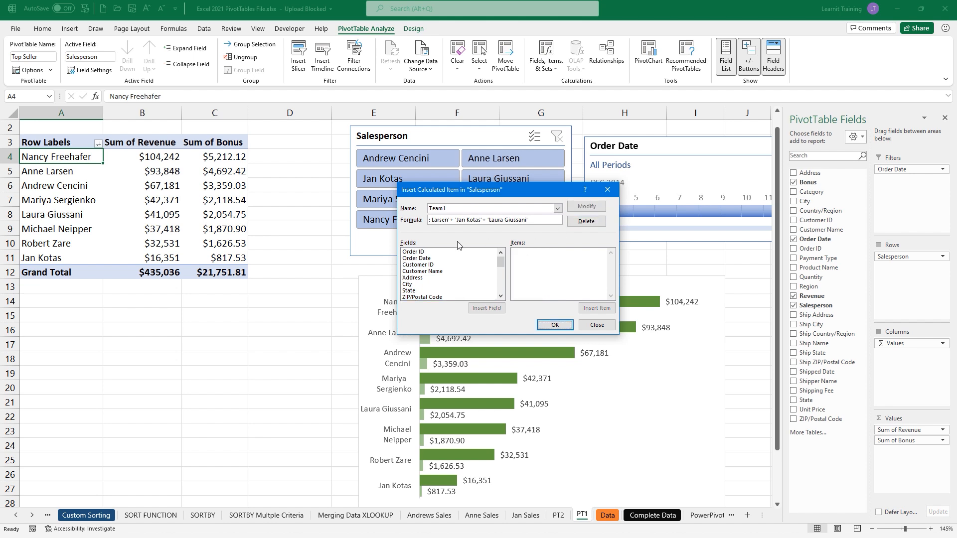
pyautogui.click(560, 210)
pyautogui.click(560, 210)
pyautogui.click(552, 325)
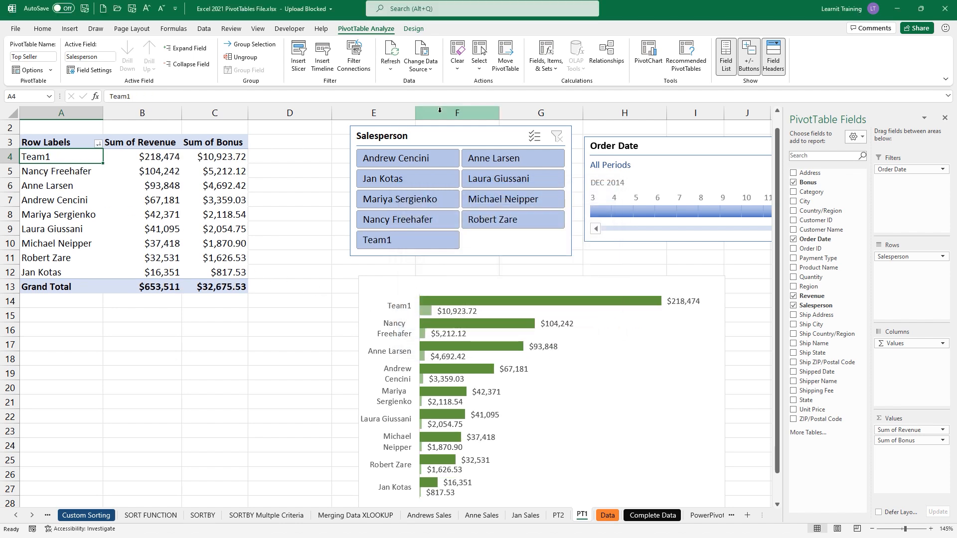
pyautogui.click(546, 61)
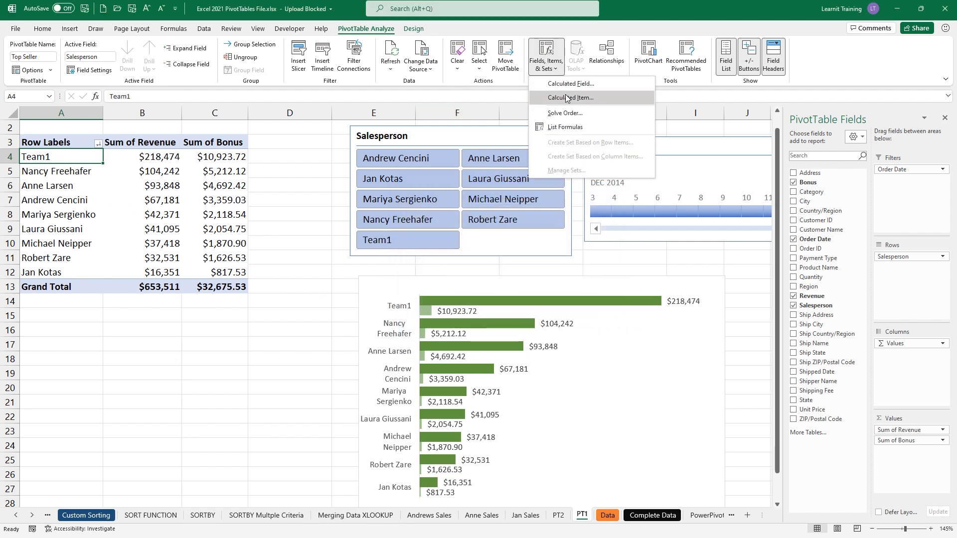
pyautogui.click(566, 98)
pyautogui.write('Team2')
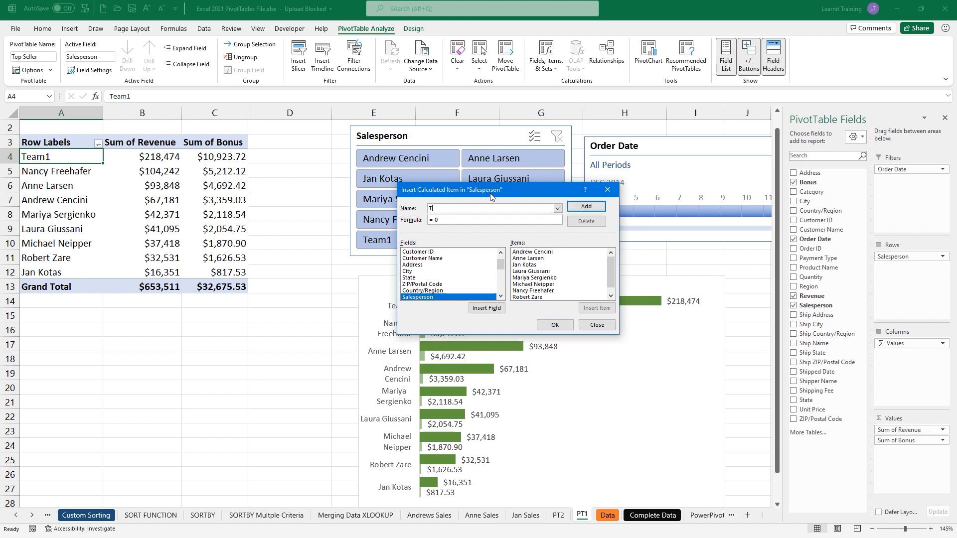
pyautogui.click(452, 220)
pyautogui.click(540, 278)
pyautogui.click(586, 309)
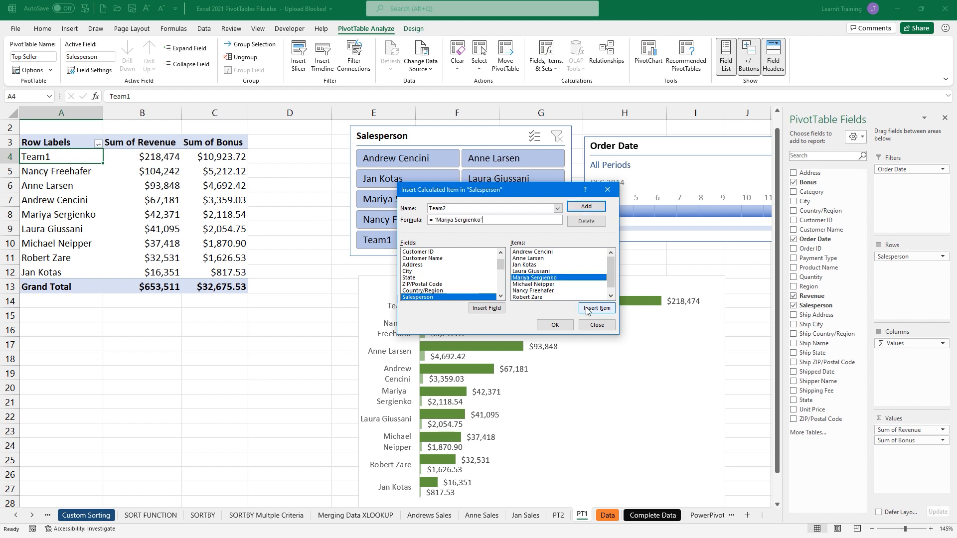
pyautogui.write('+')
pyautogui.click(519, 285)
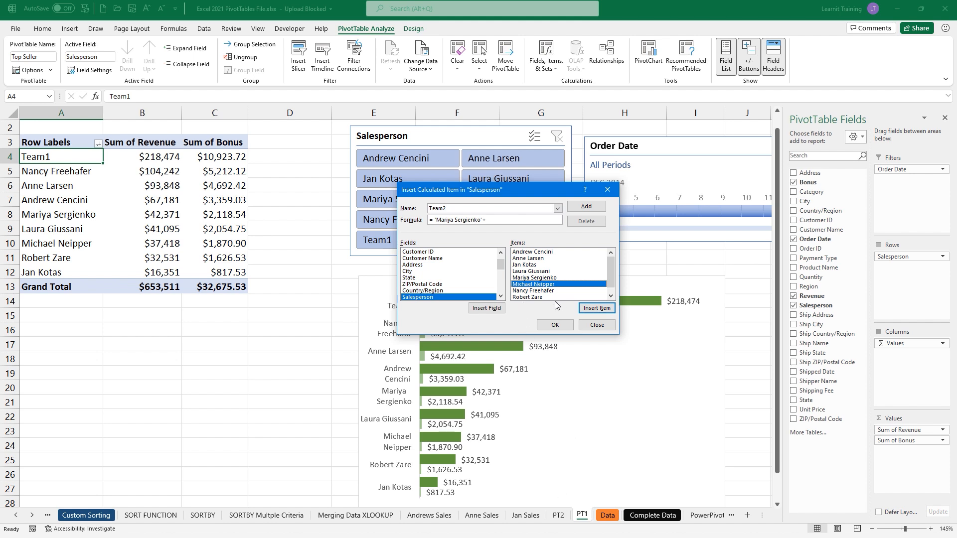
pyautogui.click(598, 308)
# - Add Nancy Freehafer and Robert Zare to the Team2 formula and save it to the PivotTable
pyautogui.click(548, 292)
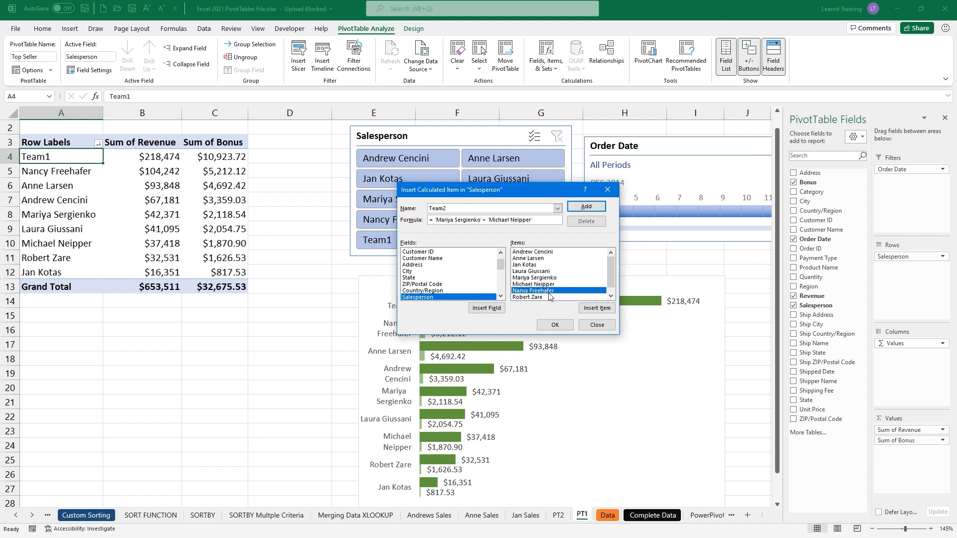
pyautogui.click(593, 308)
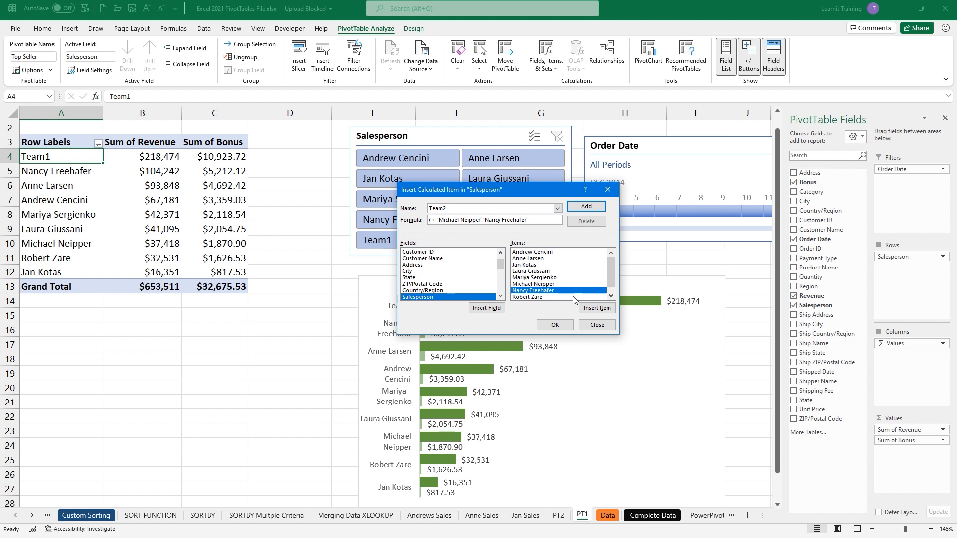
pyautogui.click(485, 219)
pyautogui.write('+')
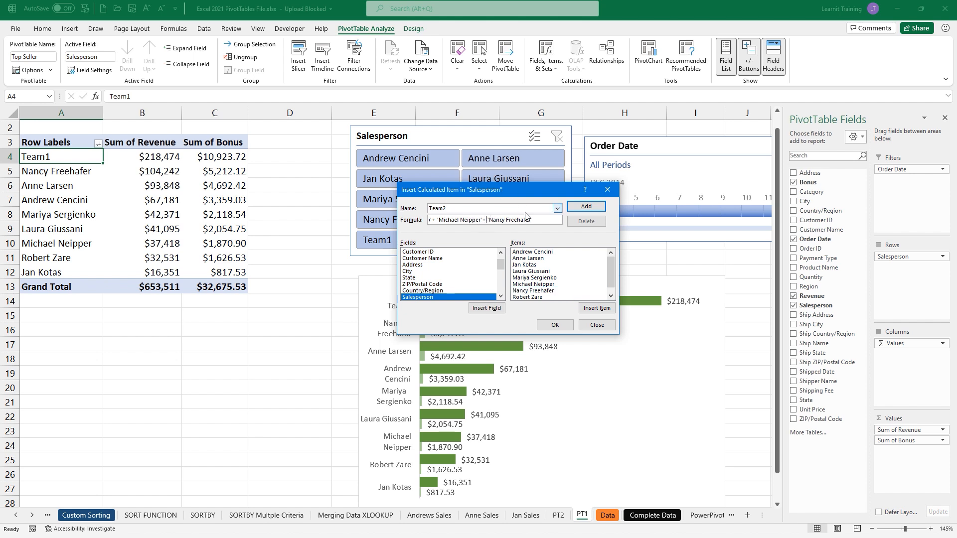
pyautogui.write('+')
pyautogui.click(528, 297)
pyautogui.click(604, 311)
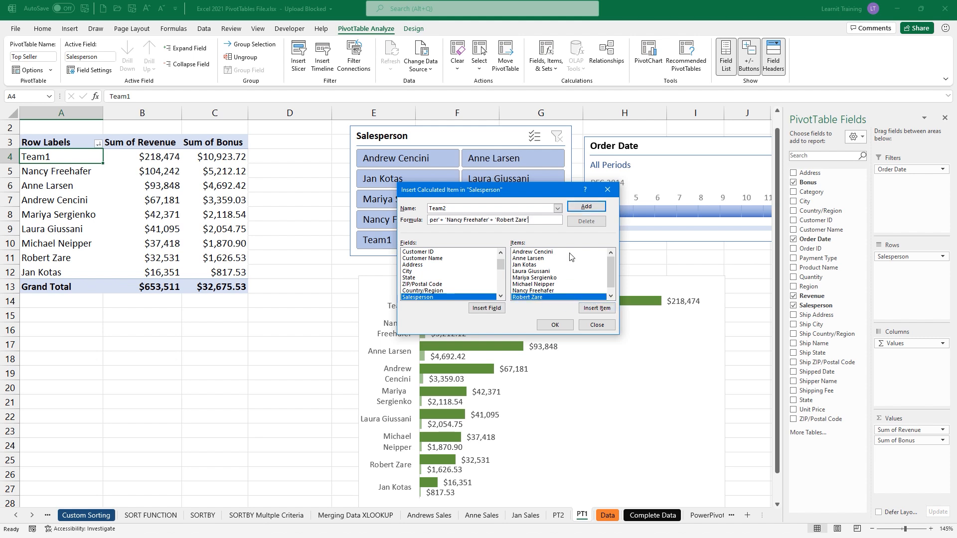
pyautogui.click(586, 206)
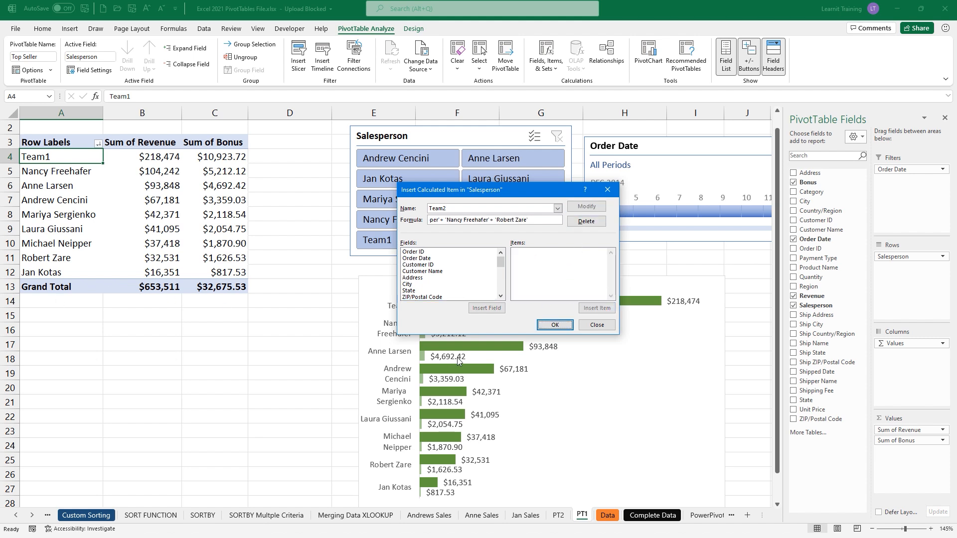
pyautogui.click(541, 326)
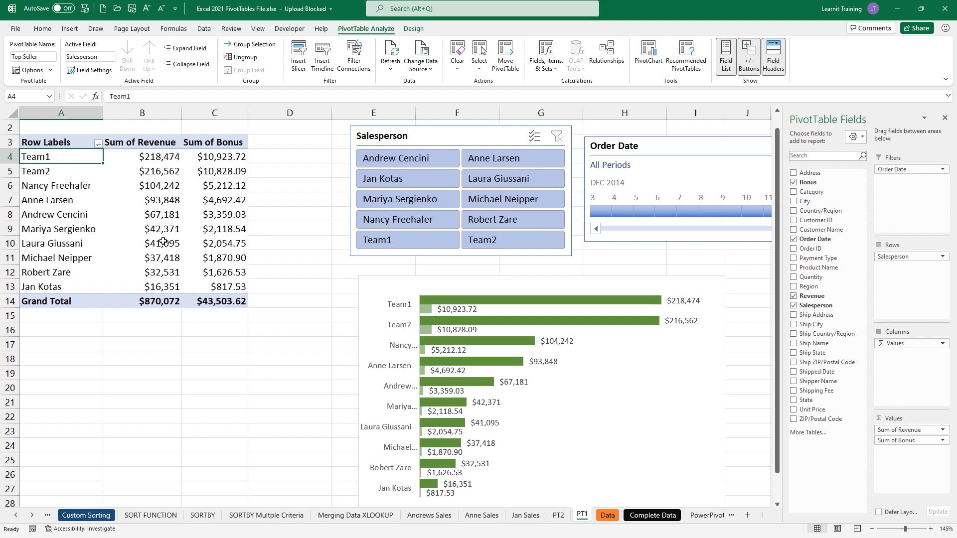
# - Filter the Row Labels to show only Team1 and Team2, clearing every other salesperson
pyautogui.click(98, 144)
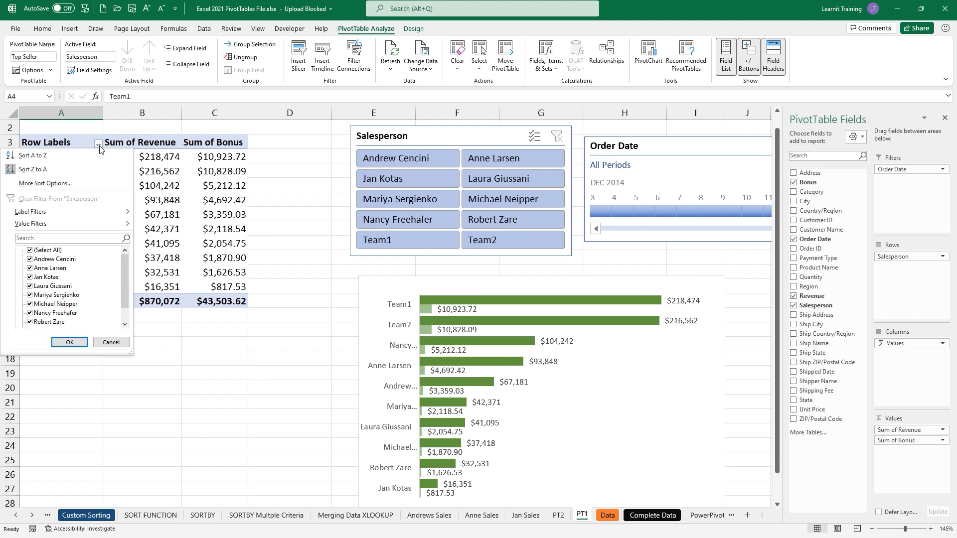
pyautogui.click(34, 251)
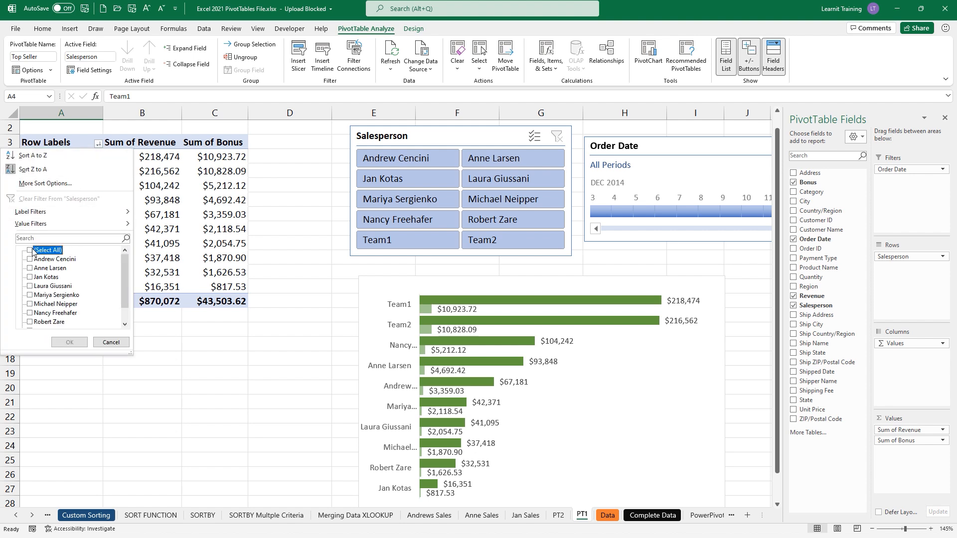
pyautogui.scroll(-2, 125, 298)
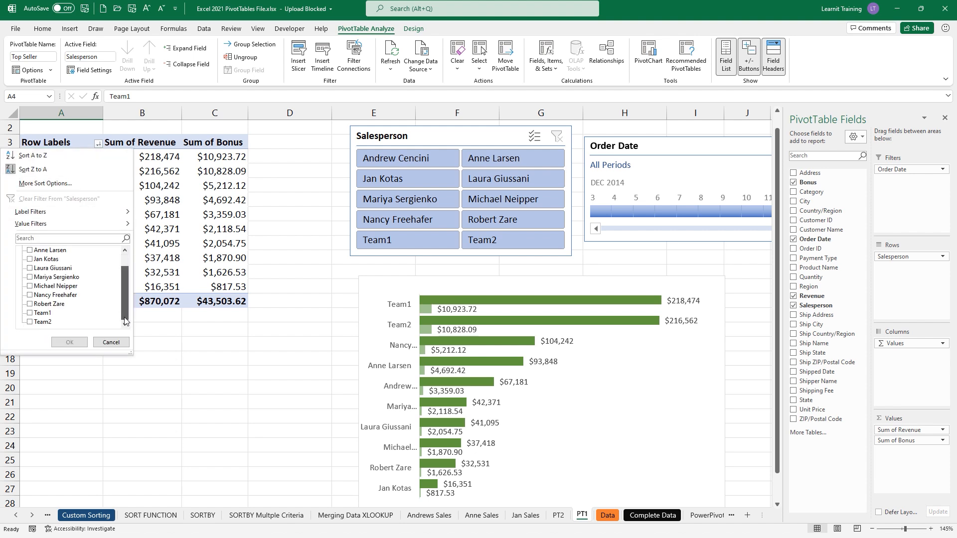
pyautogui.click(34, 314)
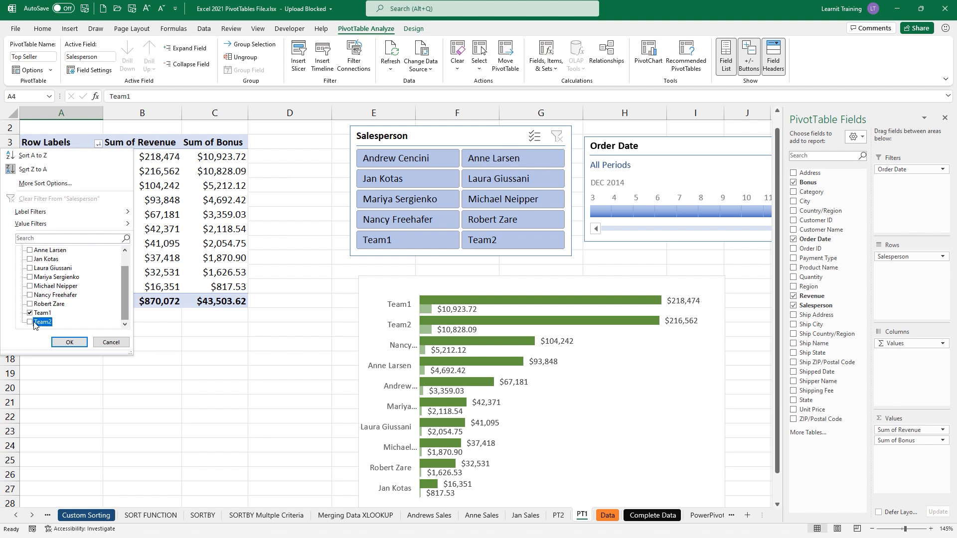
pyautogui.click(32, 322)
pyautogui.click(67, 342)
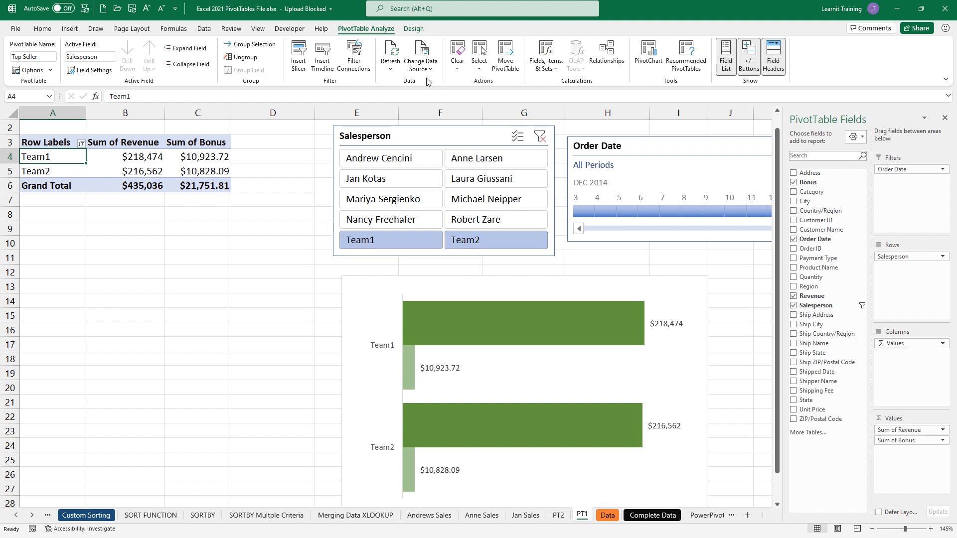
# - Remove Team1 and then Team2 in the Salesperson Calculated Item dialog and apply
pyautogui.click(546, 59)
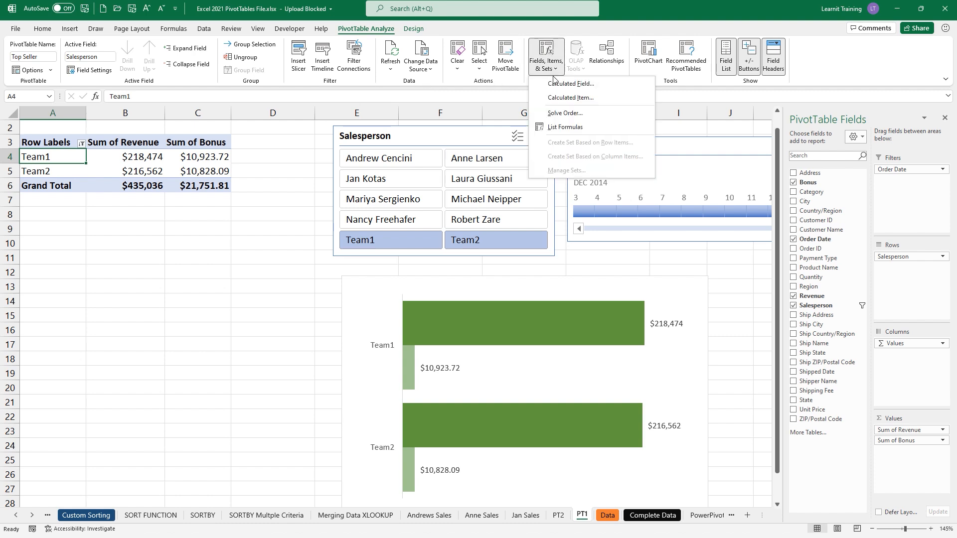
pyautogui.click(572, 98)
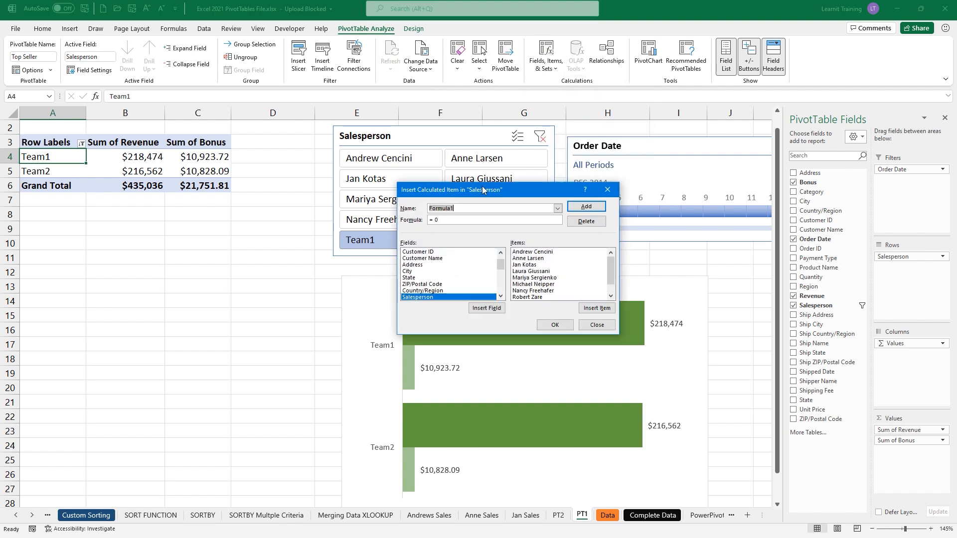
pyautogui.click(557, 208)
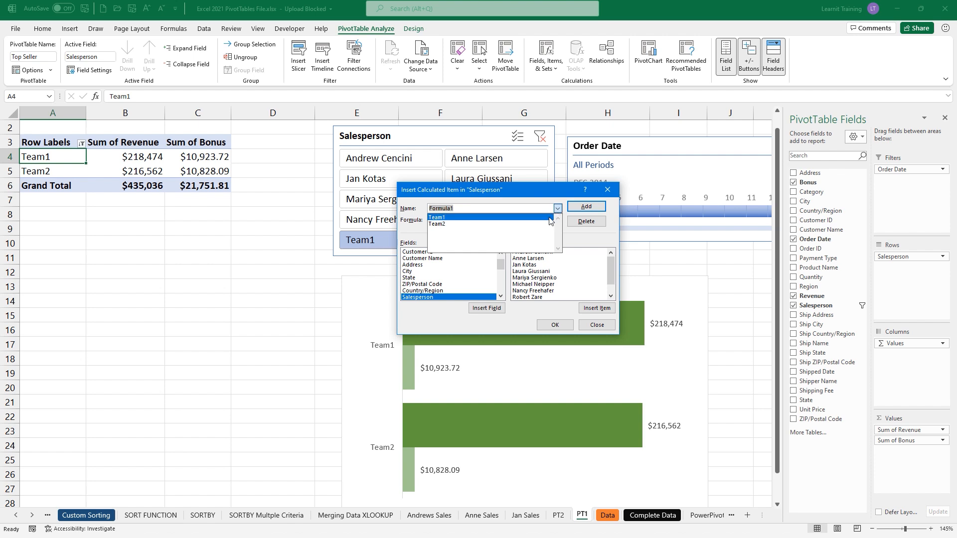
pyautogui.click(557, 217)
pyautogui.click(586, 221)
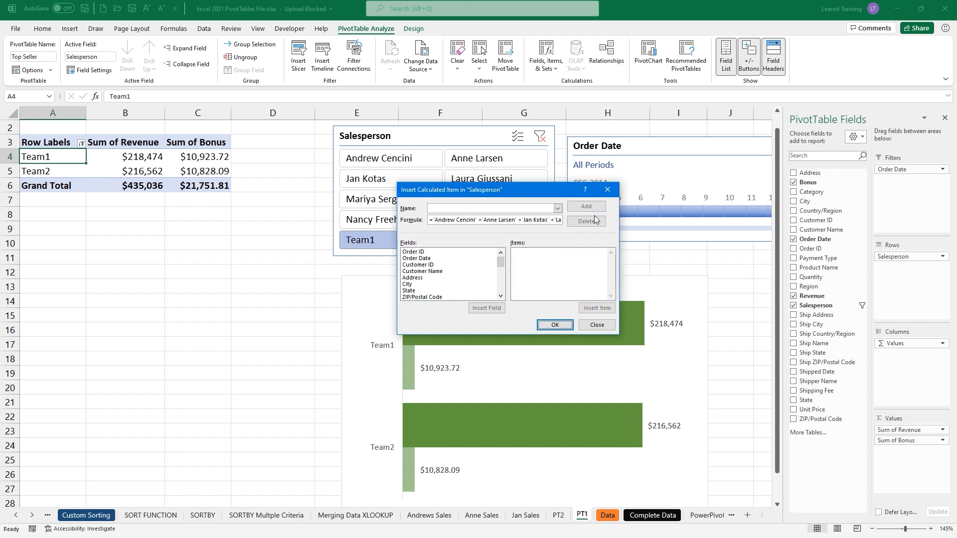
pyautogui.click(558, 209)
pyautogui.click(535, 218)
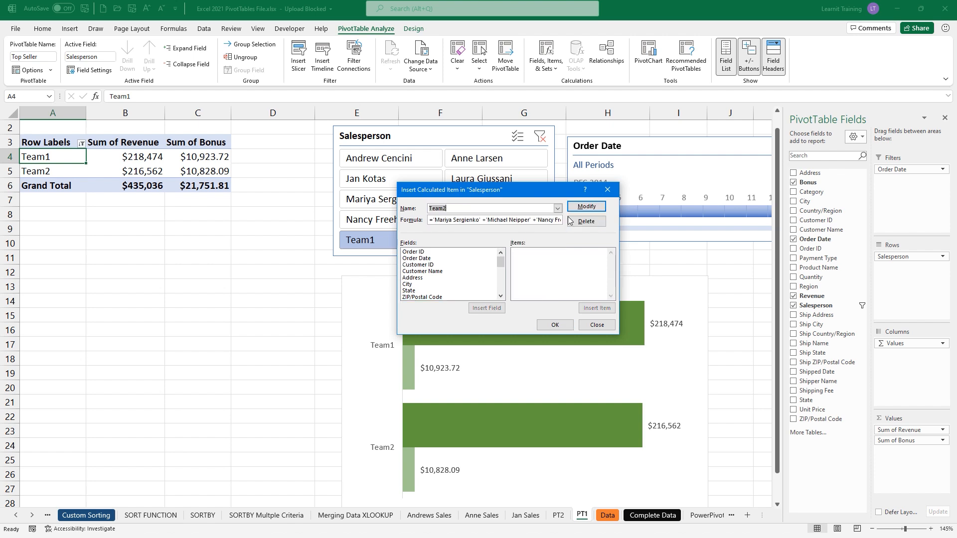
pyautogui.click(573, 221)
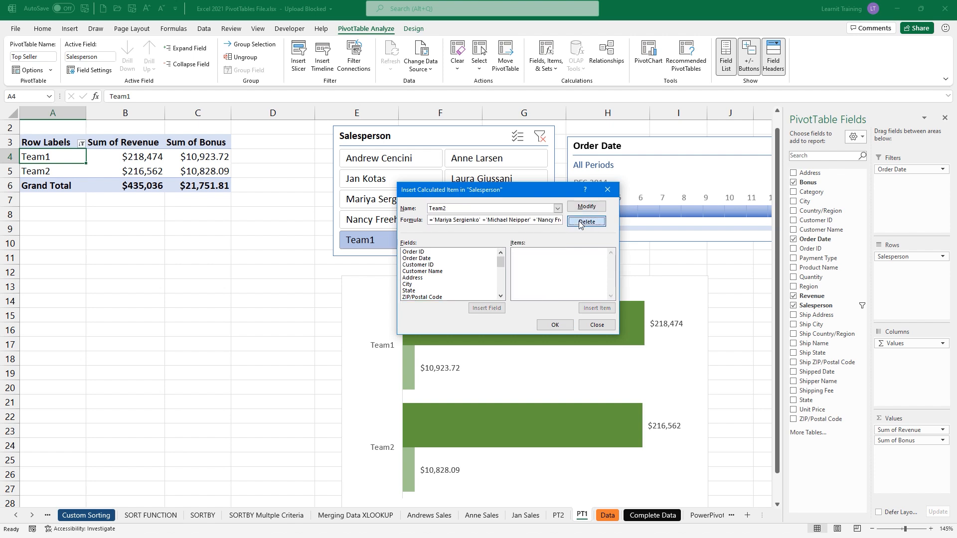
pyautogui.click(544, 325)
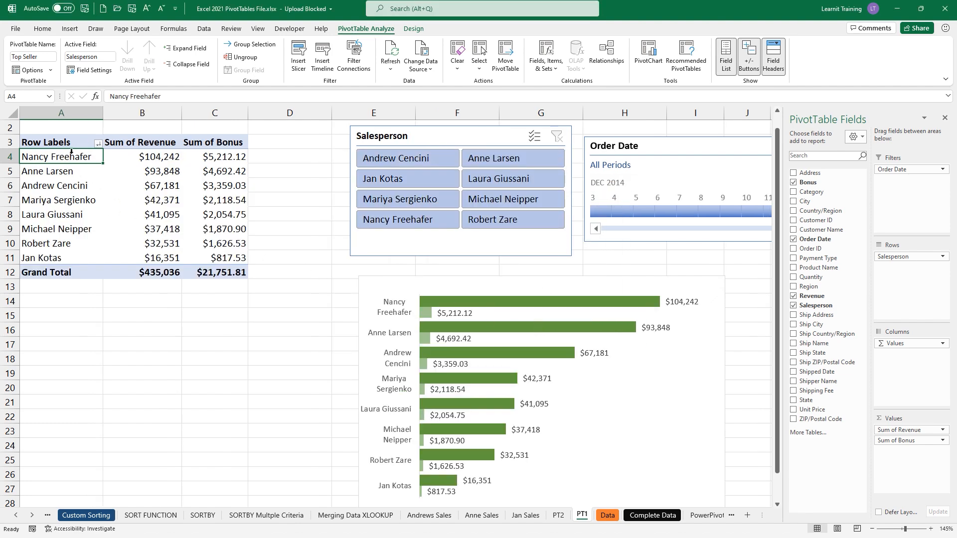
# - Group the first four salespeople (A4:A7) and rename the group to Team1
pyautogui.moveTo(74, 159); pyautogui.dragTo(75, 200)
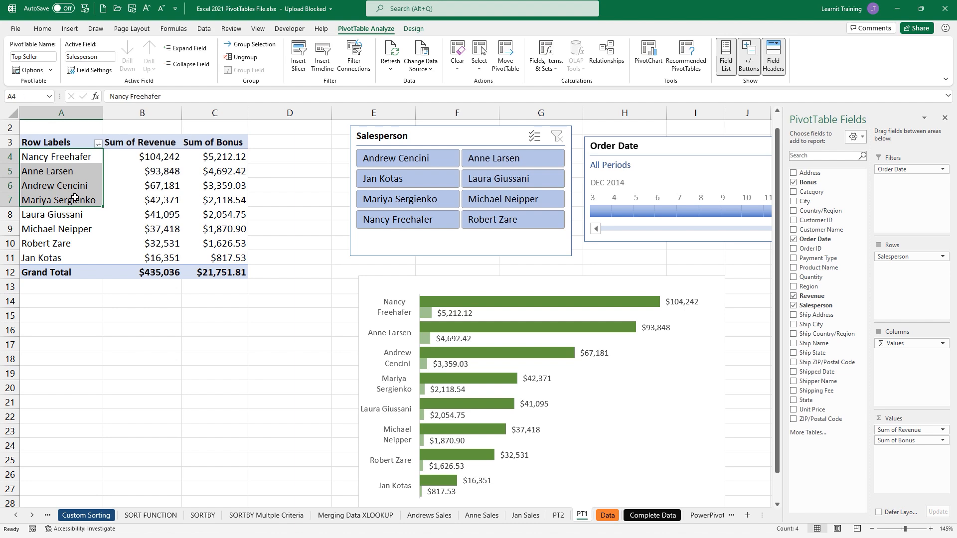
pyautogui.rightClick(76, 198)
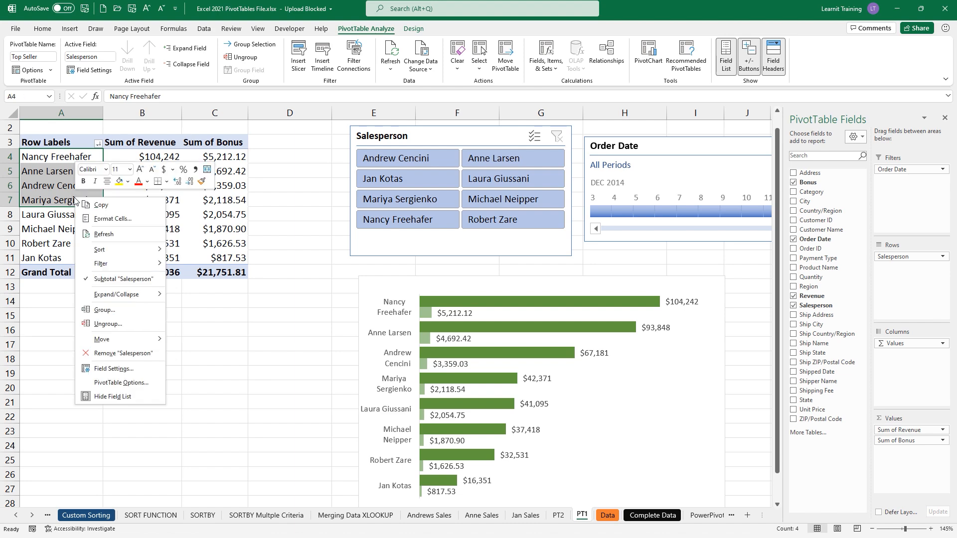
pyautogui.click(154, 310)
pyautogui.click(56, 158)
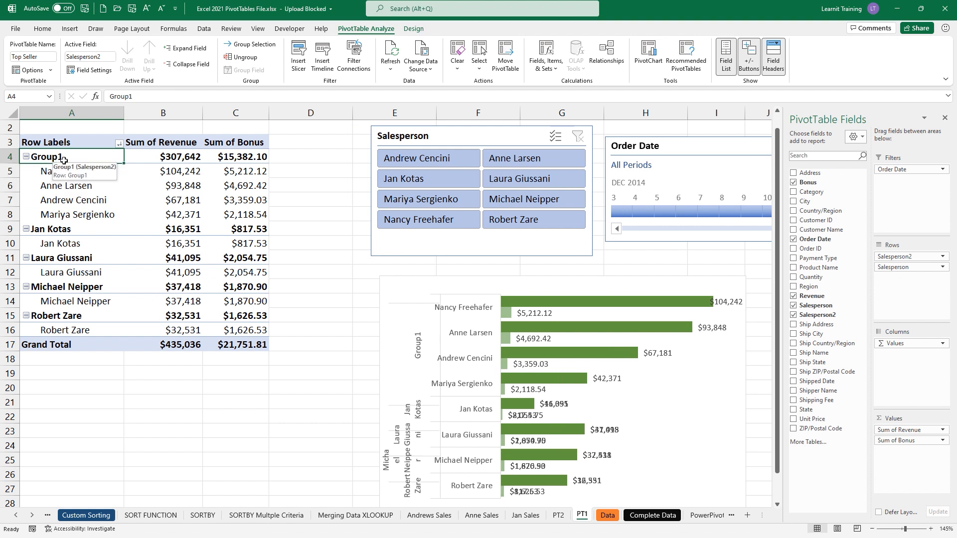
pyautogui.doubleClick(121, 96)
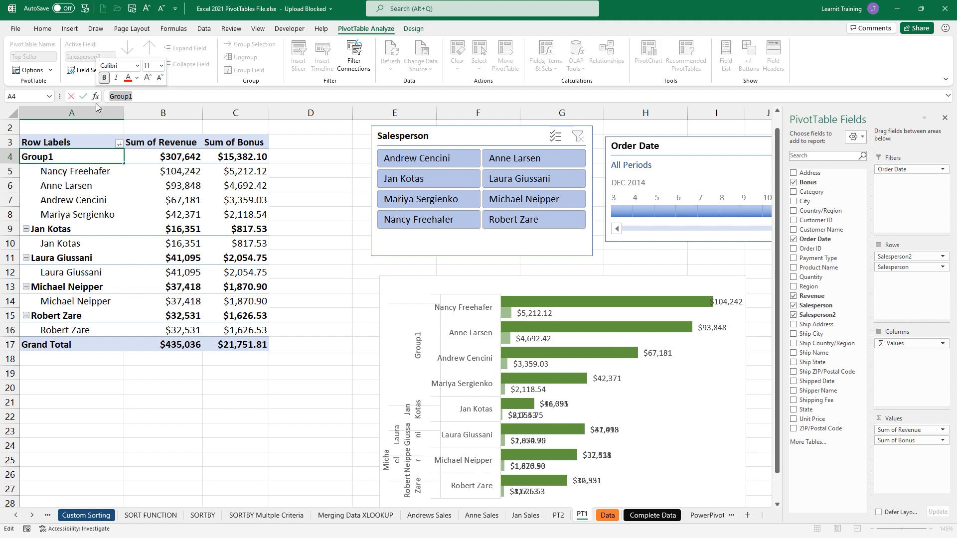
pyautogui.write('Team1')
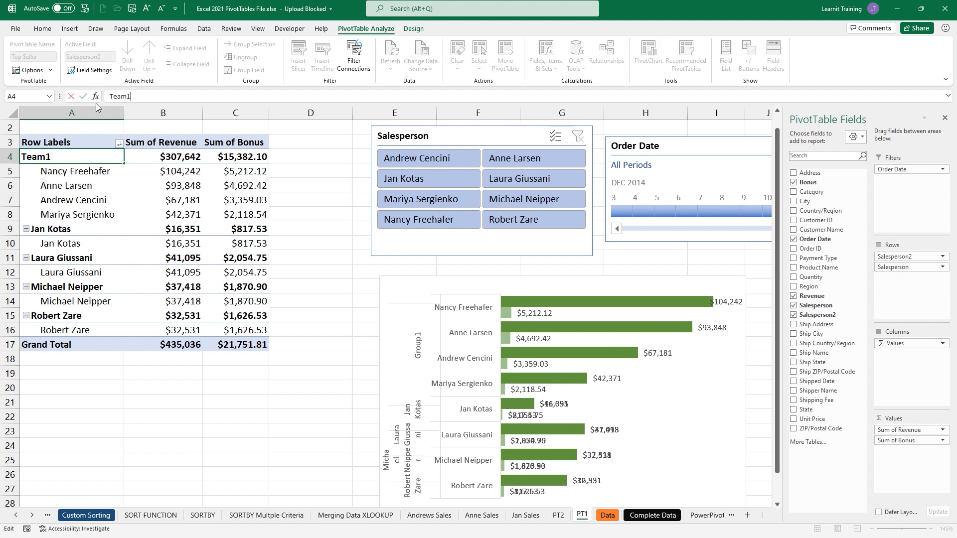
pyautogui.press('Return')
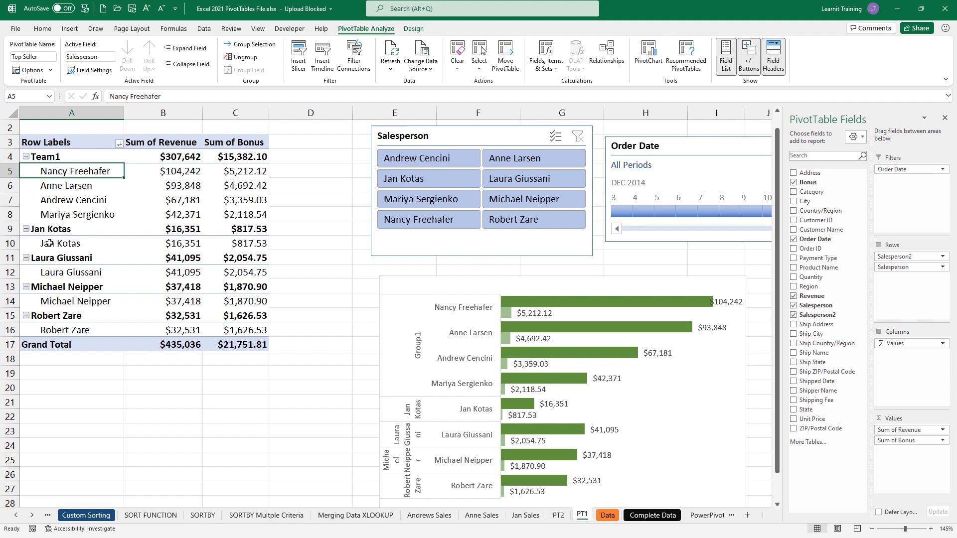
# - Group the remaining salespeople (A9:A16) and rename the group to Team2
pyautogui.moveTo(48, 243); pyautogui.dragTo(98, 328)
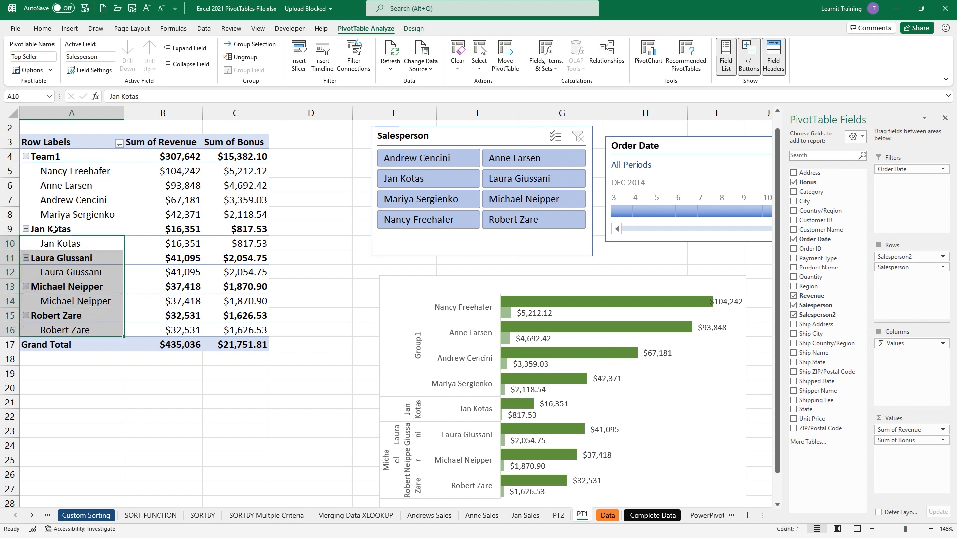
pyautogui.moveTo(54, 229); pyautogui.dragTo(69, 330)
pyautogui.rightClick(70, 301)
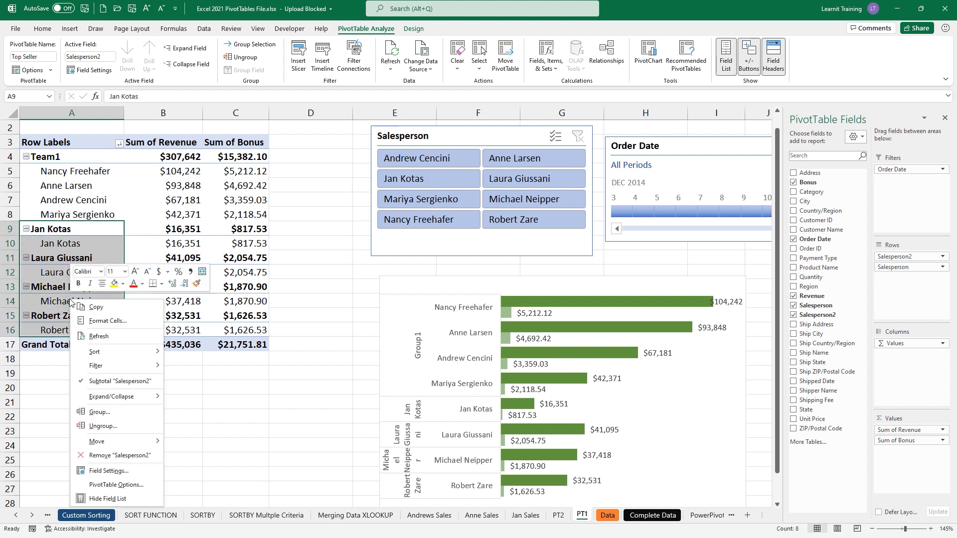
pyautogui.click(146, 413)
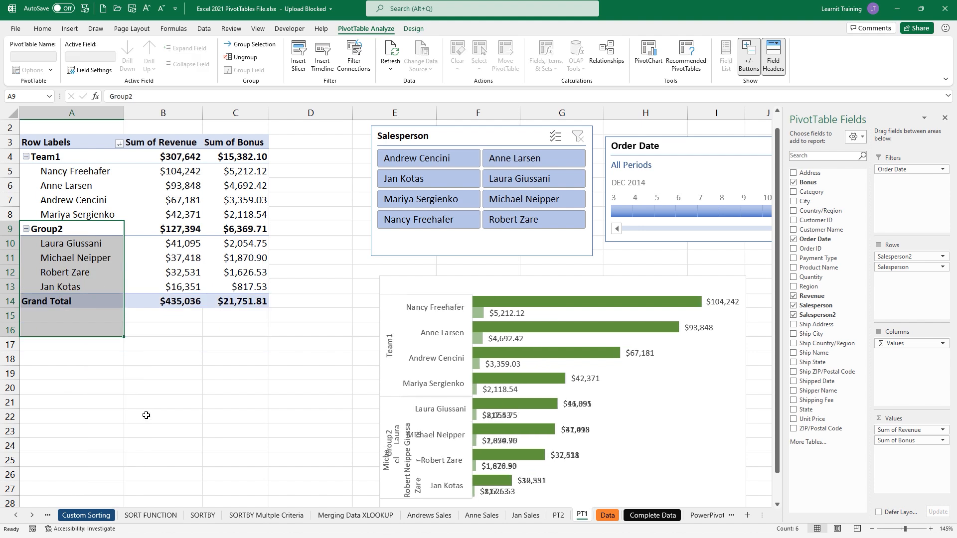
pyautogui.click(57, 233)
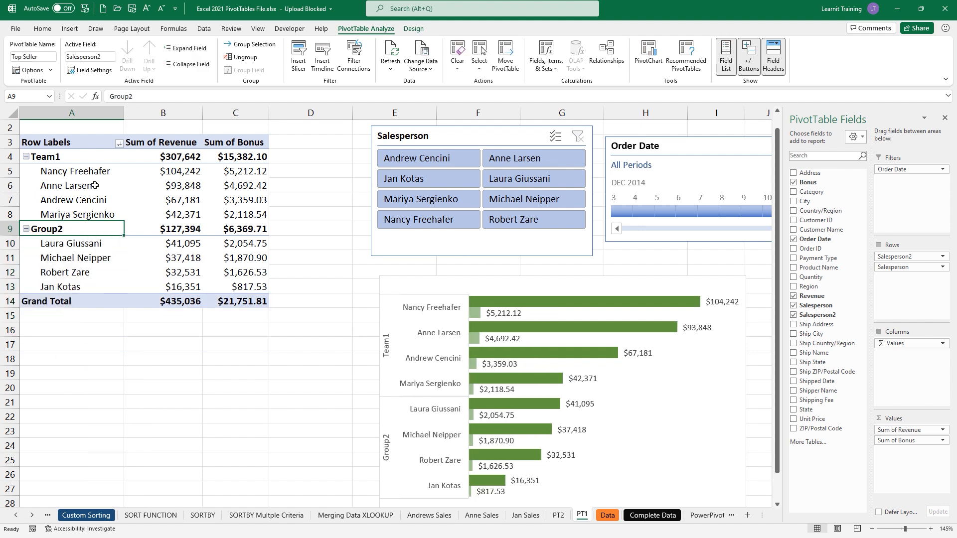
pyautogui.moveTo(135, 96); pyautogui.dragTo(94, 102)
pyautogui.write('Team')
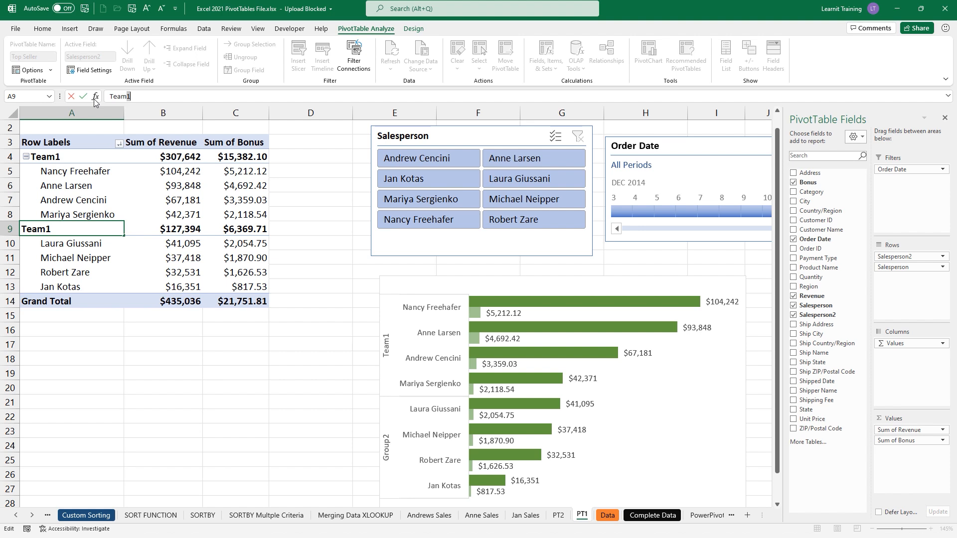
pyautogui.write('2')
pyautogui.press('Return')
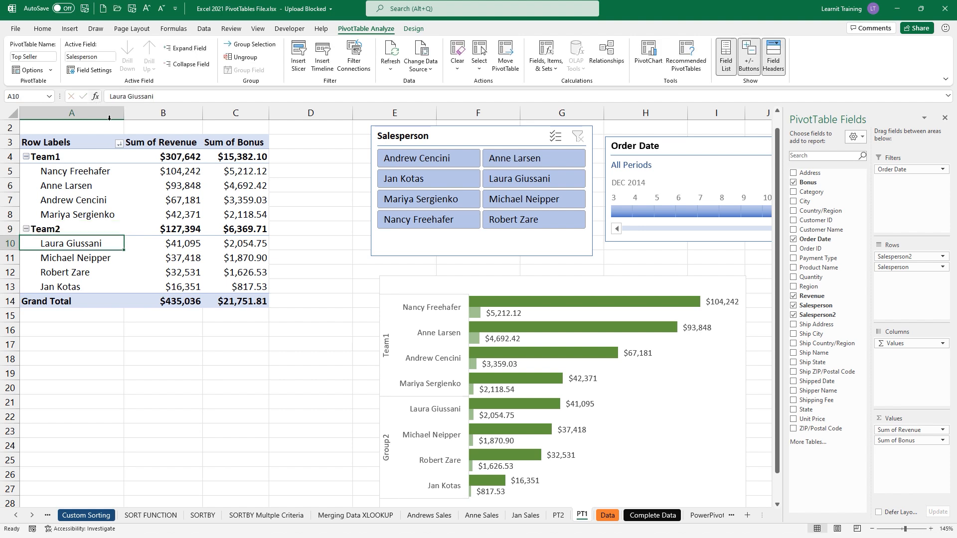
# - Collapse and expand the Team1 and Team2 groups to review their members
pyautogui.click(26, 158)
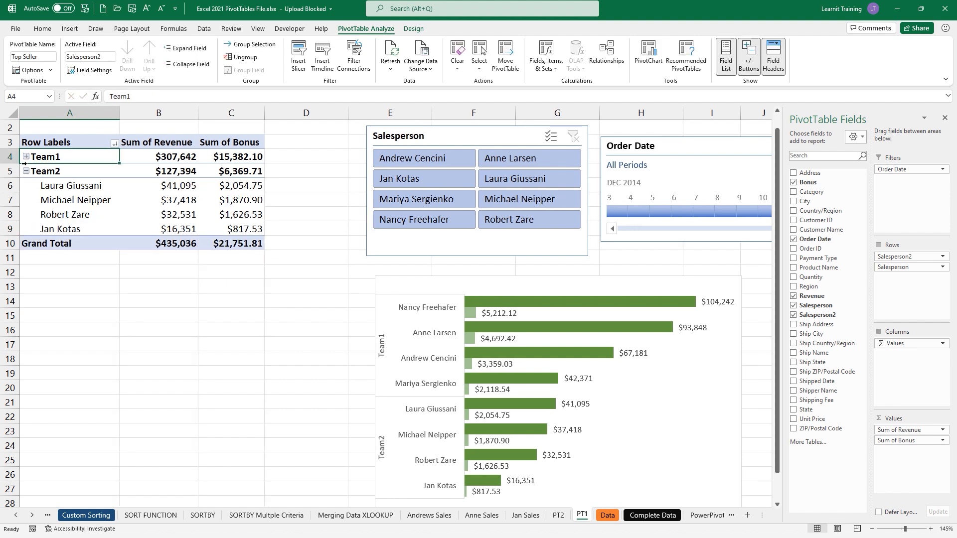
pyautogui.click(26, 172)
pyautogui.click(26, 157)
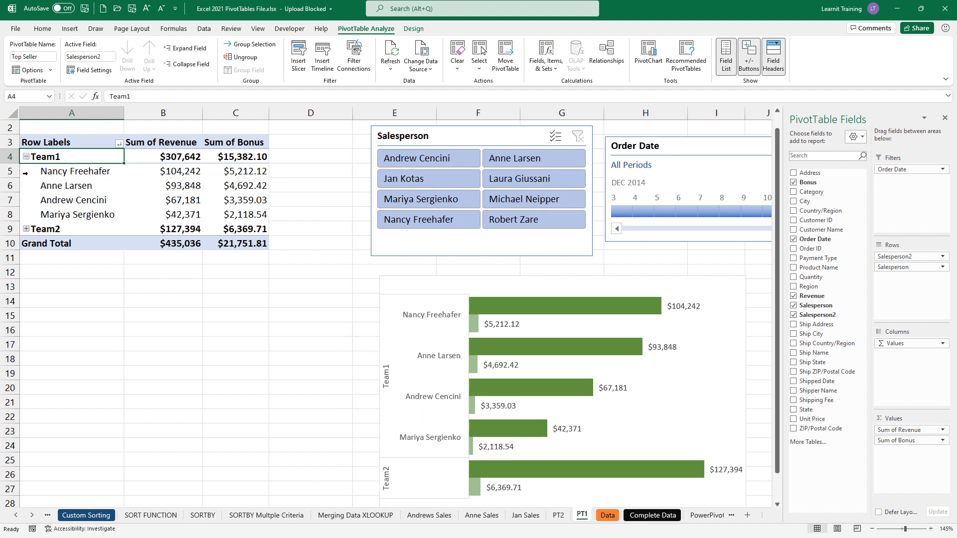
pyautogui.click(26, 229)
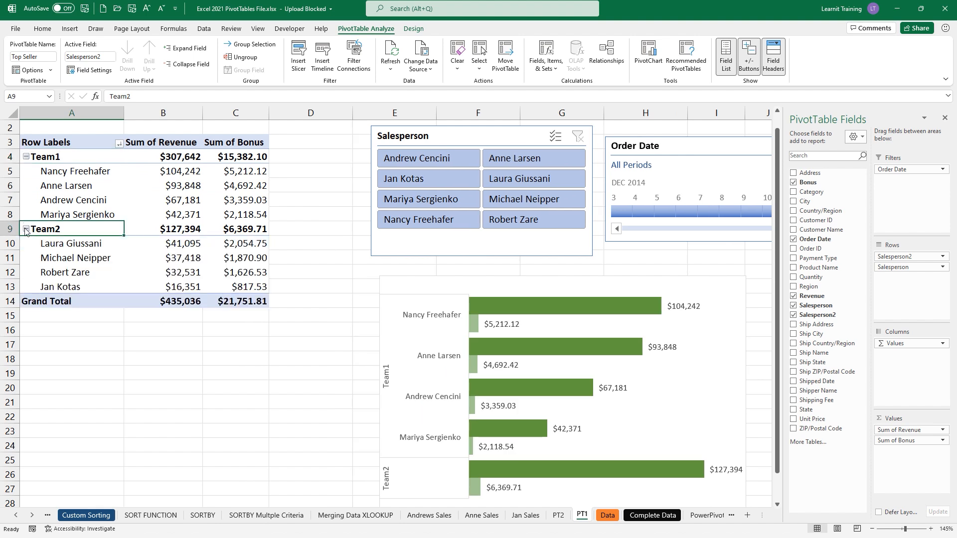
pyautogui.click(26, 229)
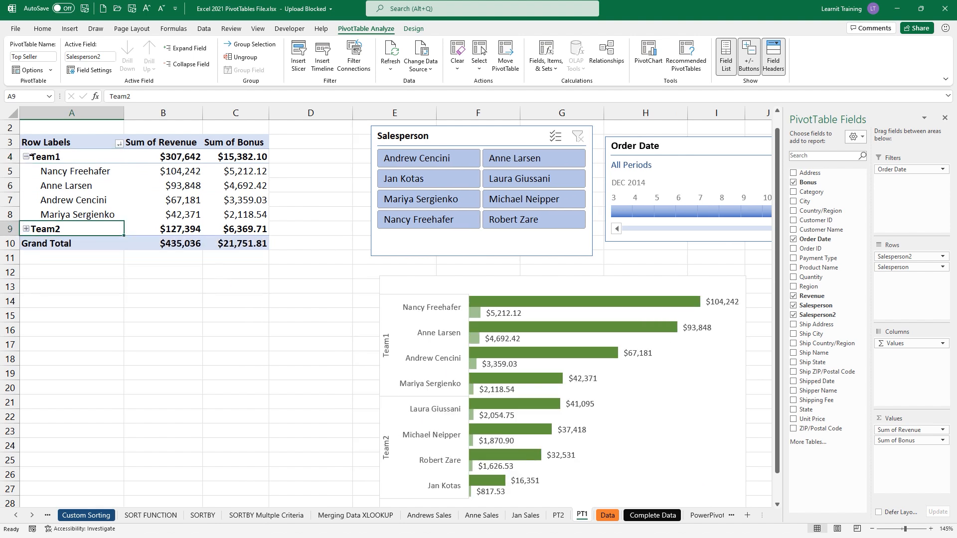
pyautogui.click(26, 230)
pyautogui.click(26, 229)
pyautogui.click(26, 157)
pyautogui.click(26, 171)
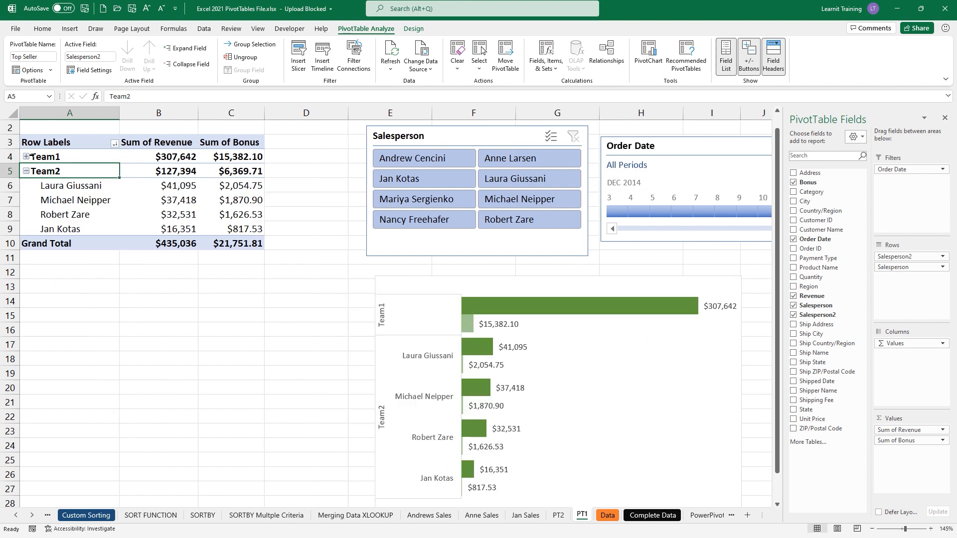
# - Undo and redo the team grouping, recheck both groups, then open Fields, Items & Sets
pyautogui.hotkey('ctrl', 'z')
pyautogui.hotkey('ctrl', 'z')
pyautogui.hotkey('ctrl', 'z')
pyautogui.hotkey('ctrl', 'z')
pyautogui.hotkey('ctrl', 'z')
pyautogui.hotkey('ctrl', 'z')
pyautogui.hotkey('ctrl', 'z')
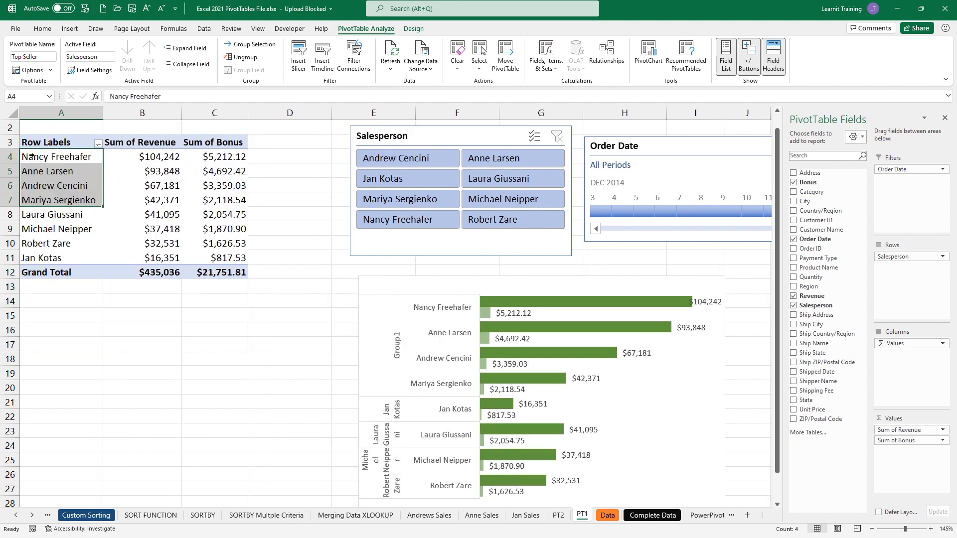
pyautogui.hotkey('ctrl', 'y')
pyautogui.hotkey('ctrl', 'y')
pyautogui.hotkey('ctrl', 'y')
pyautogui.hotkey('ctrl', 'y')
pyautogui.hotkey('ctrl', 'y')
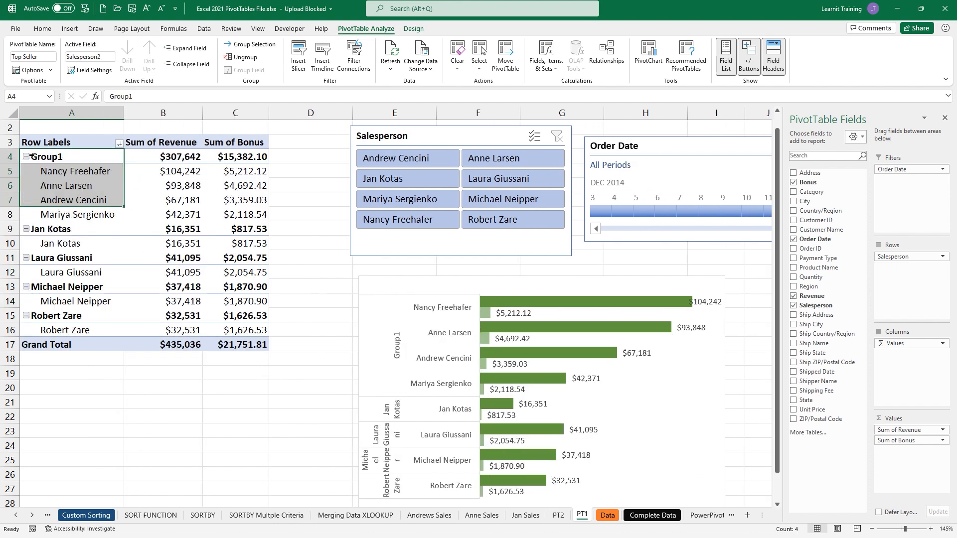
pyautogui.click(26, 156)
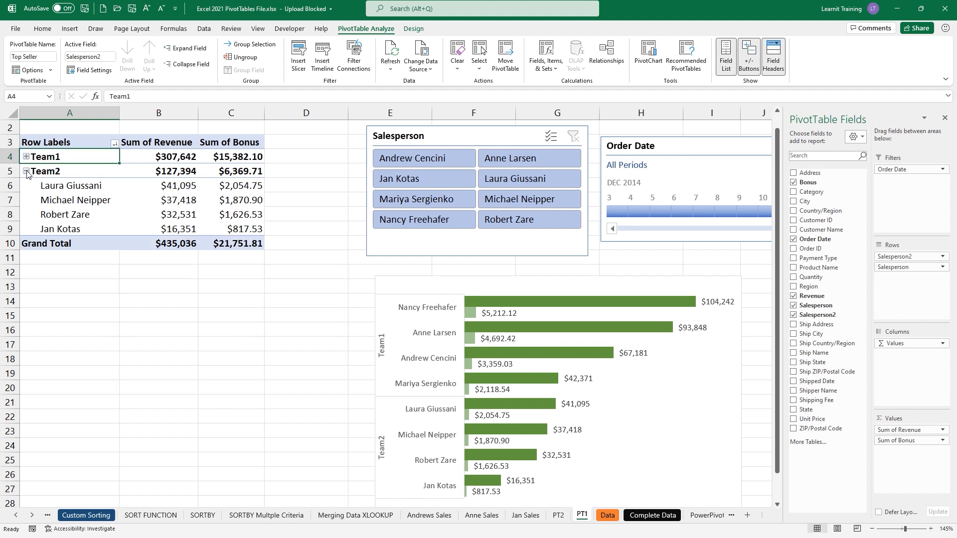
pyautogui.click(27, 171)
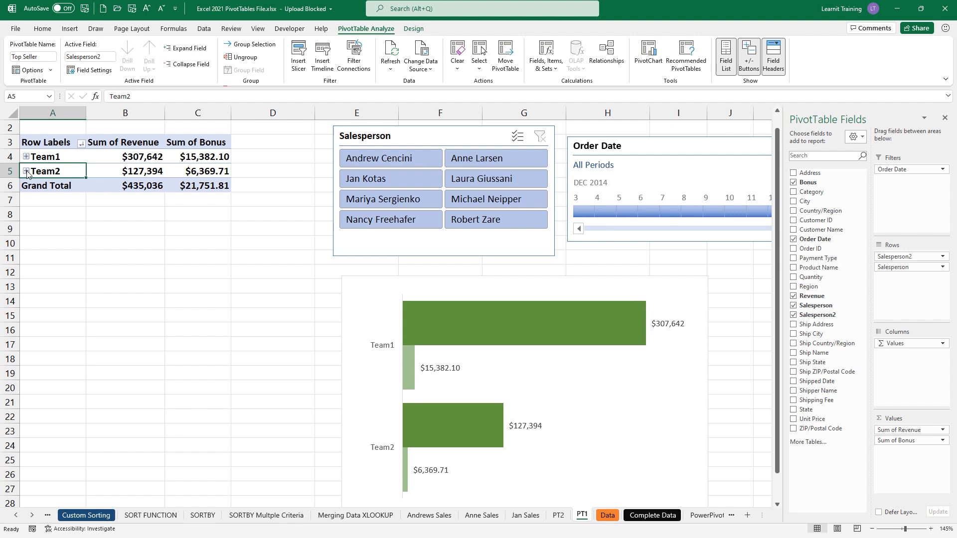
pyautogui.click(26, 156)
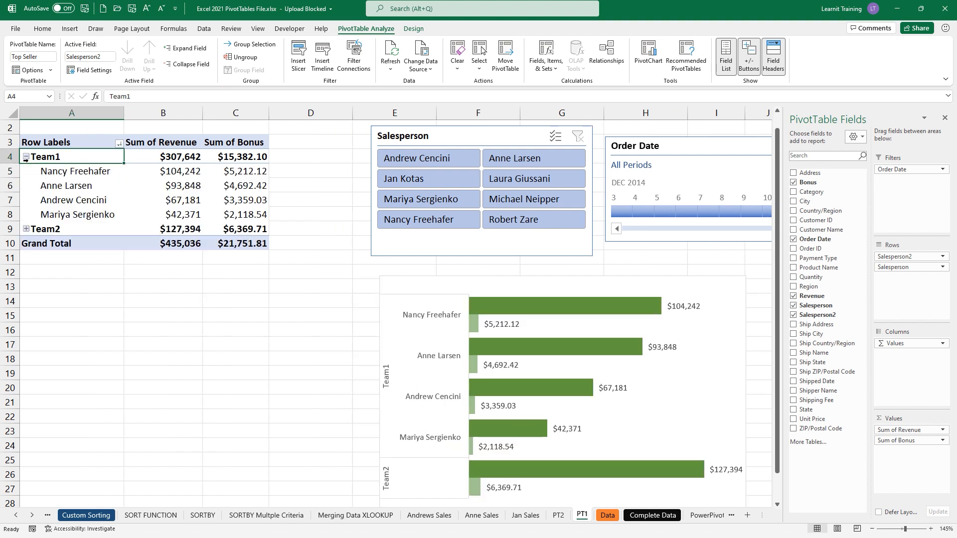
pyautogui.click(25, 229)
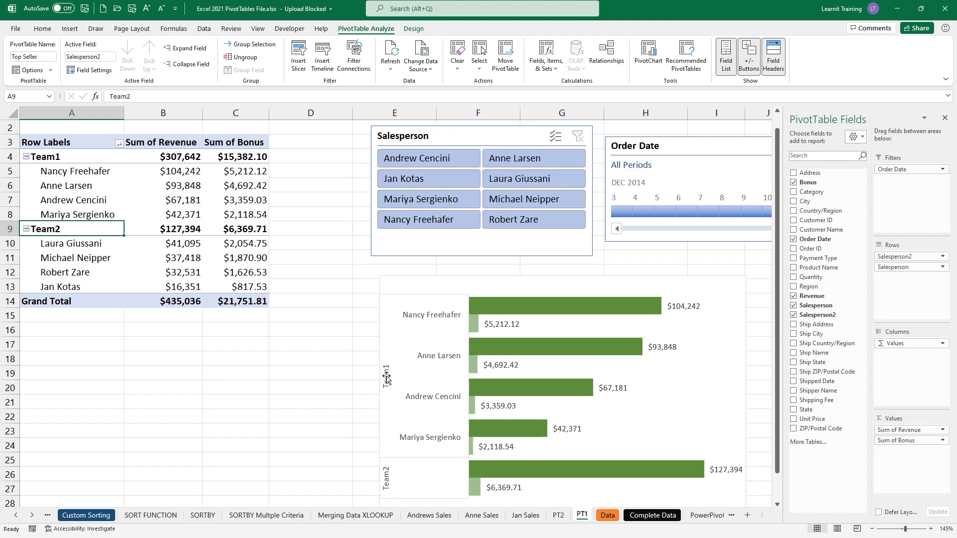
pyautogui.scroll(-1, 385, 378)
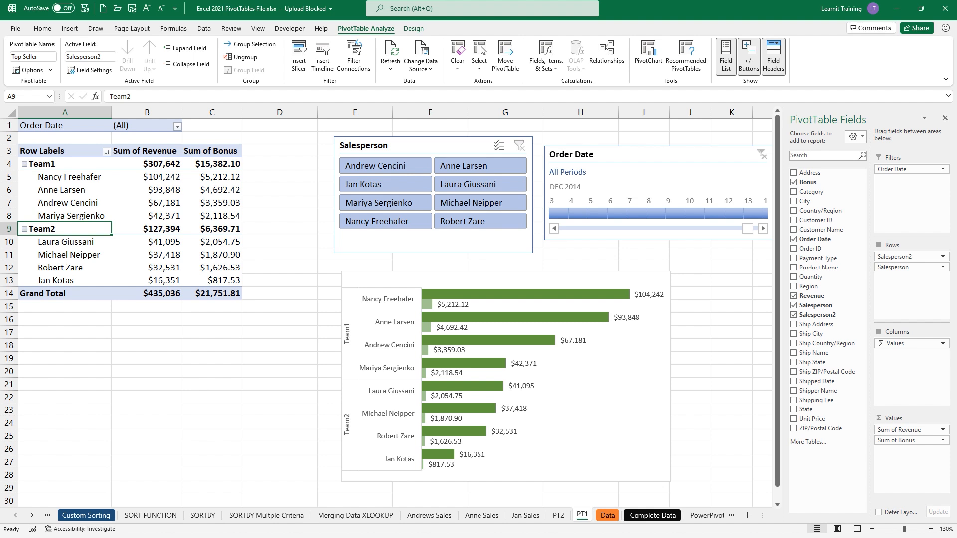
pyautogui.click(546, 70)
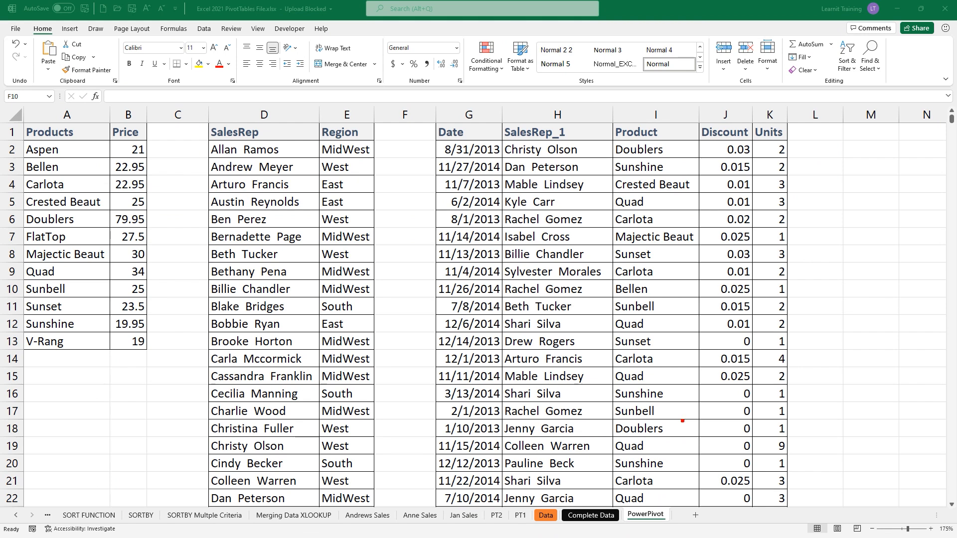
pyautogui.moveTo(634, 501); pyautogui.dragTo(691, 452)
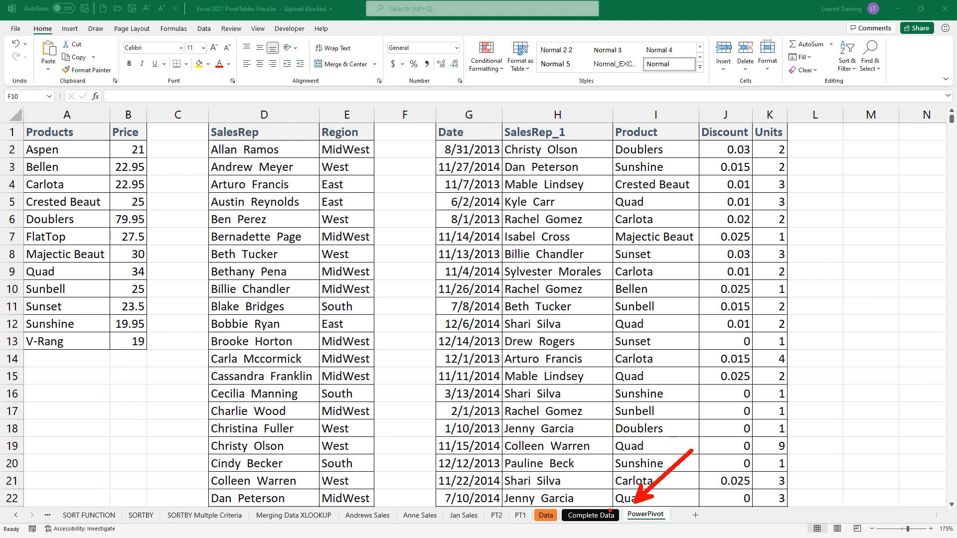
pyautogui.moveTo(605, 494); pyautogui.dragTo(678, 532)
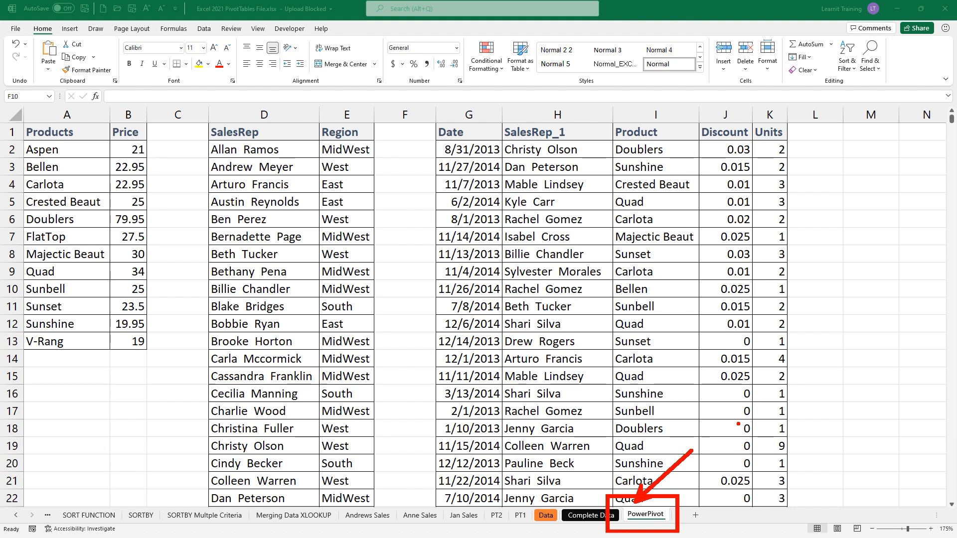
pyautogui.press('Escape')
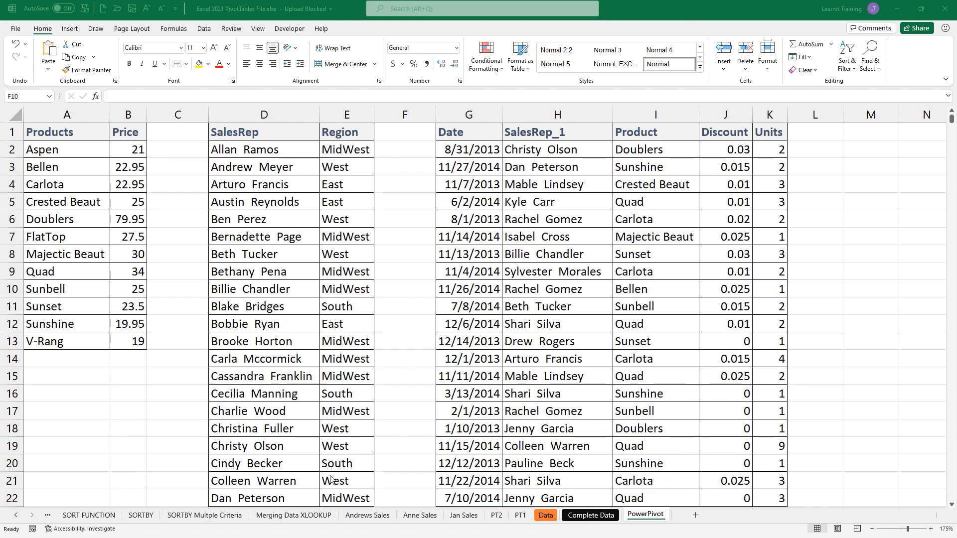
pyautogui.click(279, 524)
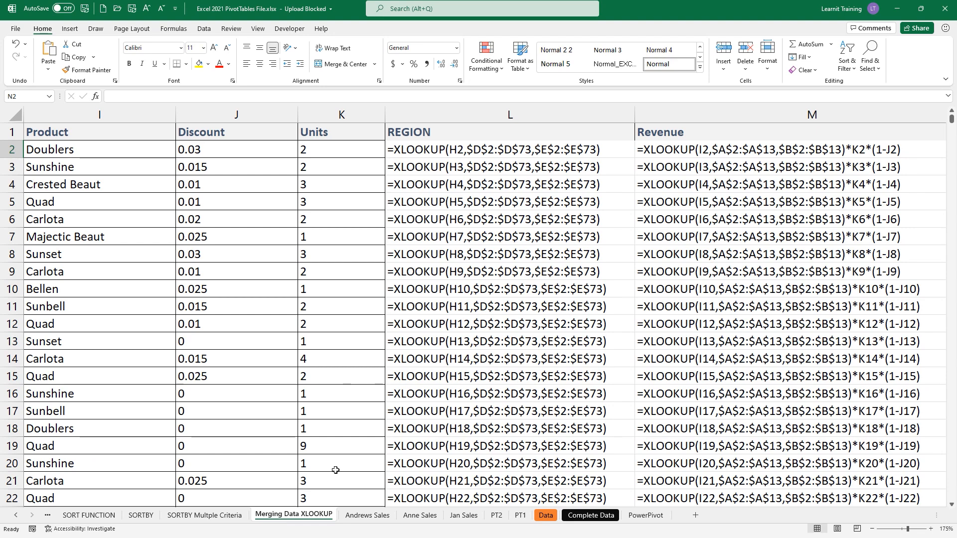
pyautogui.click(646, 515)
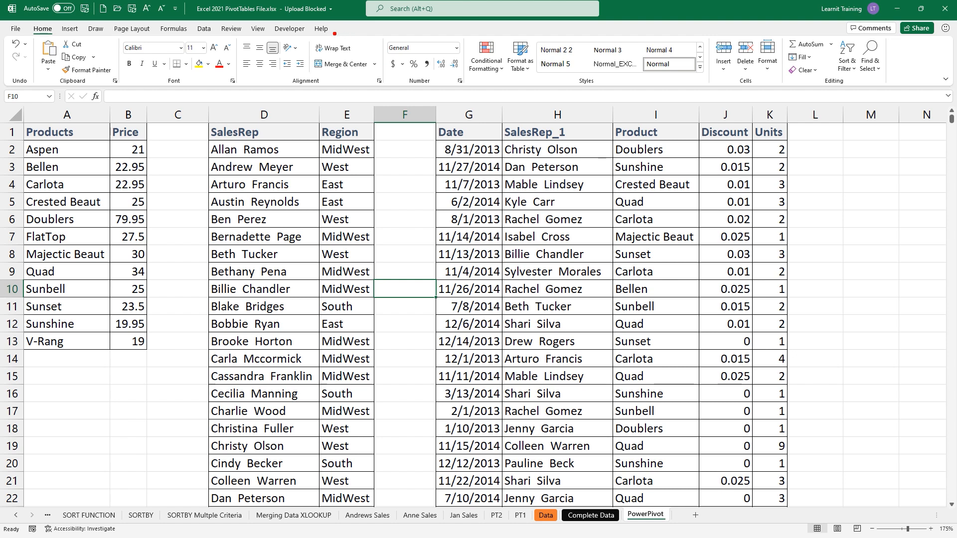
pyautogui.moveTo(334, 33)
pyautogui.mouseDown()
pyautogui.moveTo(459, 33)
pyautogui.moveTo(441, 58)
pyautogui.moveTo(464, 74)
pyautogui.mouseUp()
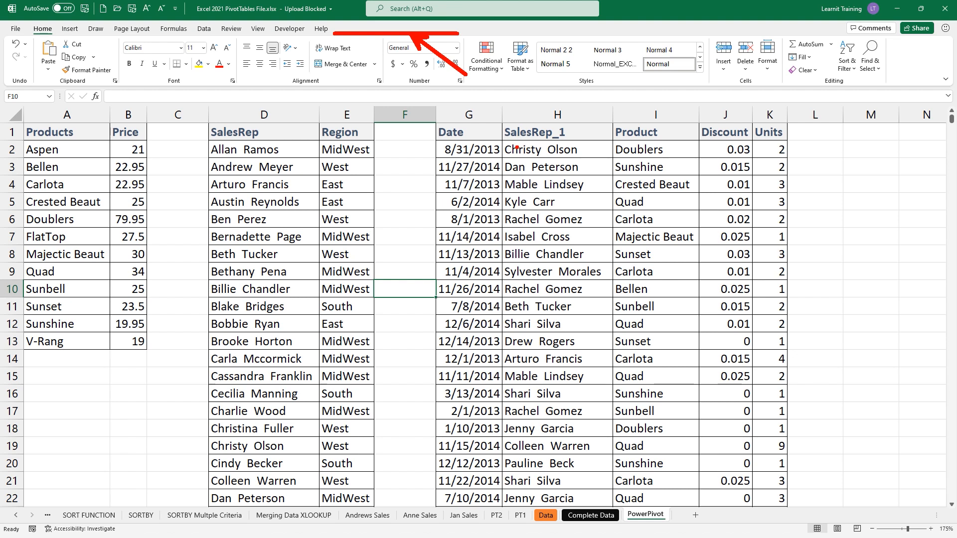
pyautogui.press('Escape')
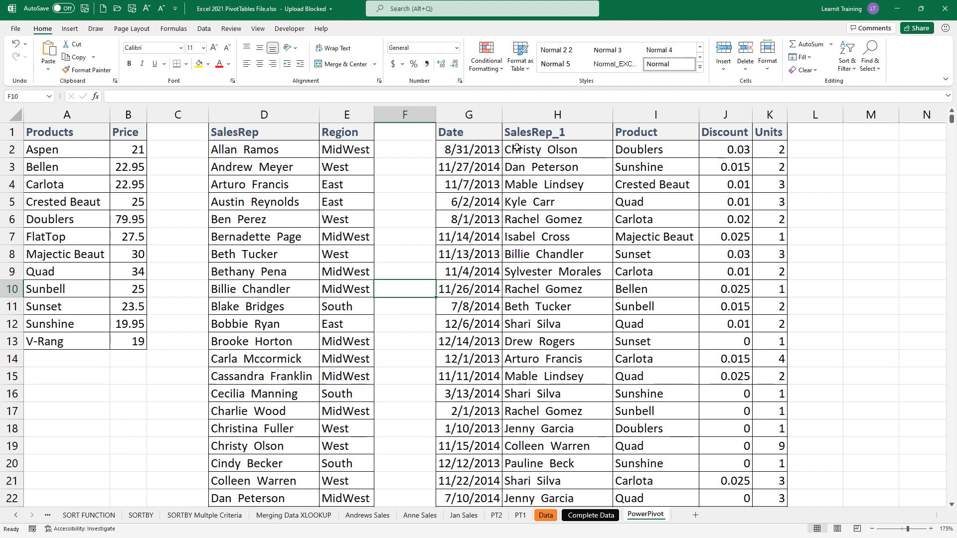
# - Open and close Excel Options, then open Customize the Ribbon from the ribbon's context menu
pyautogui.click(11, 32)
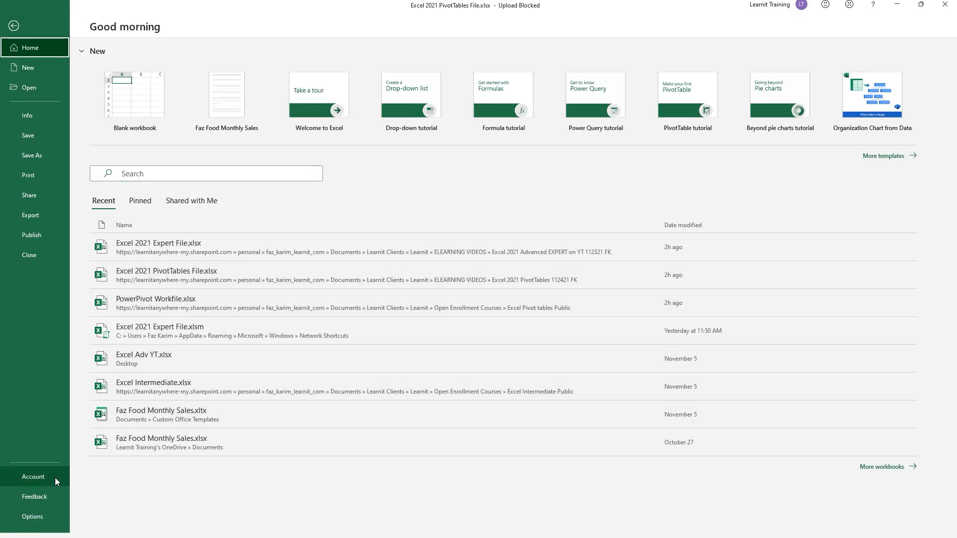
pyautogui.click(22, 517)
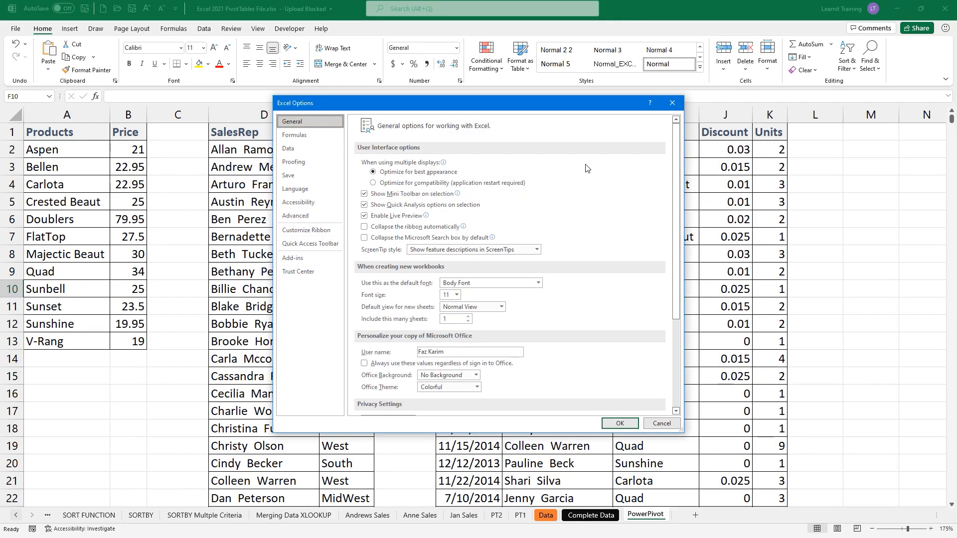
pyautogui.click(672, 102)
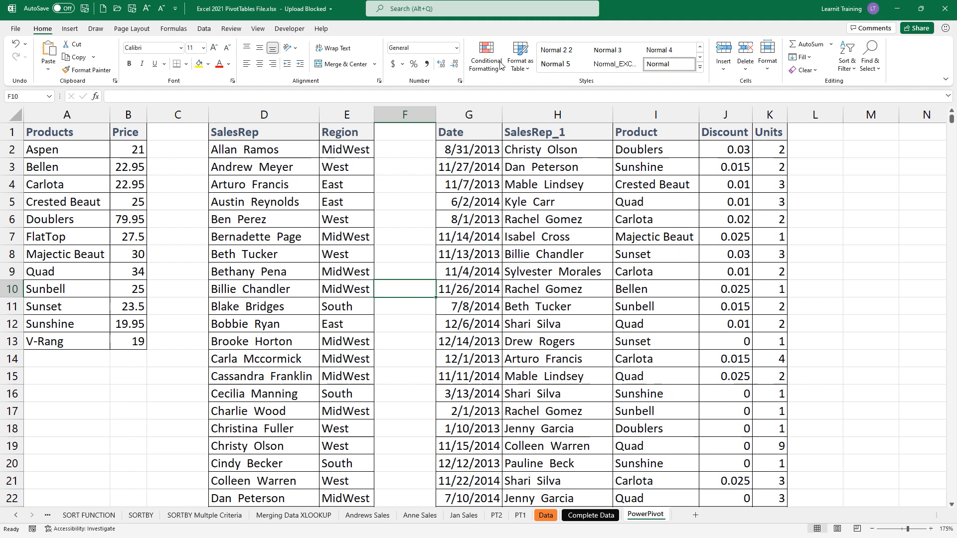
pyautogui.rightClick(193, 29)
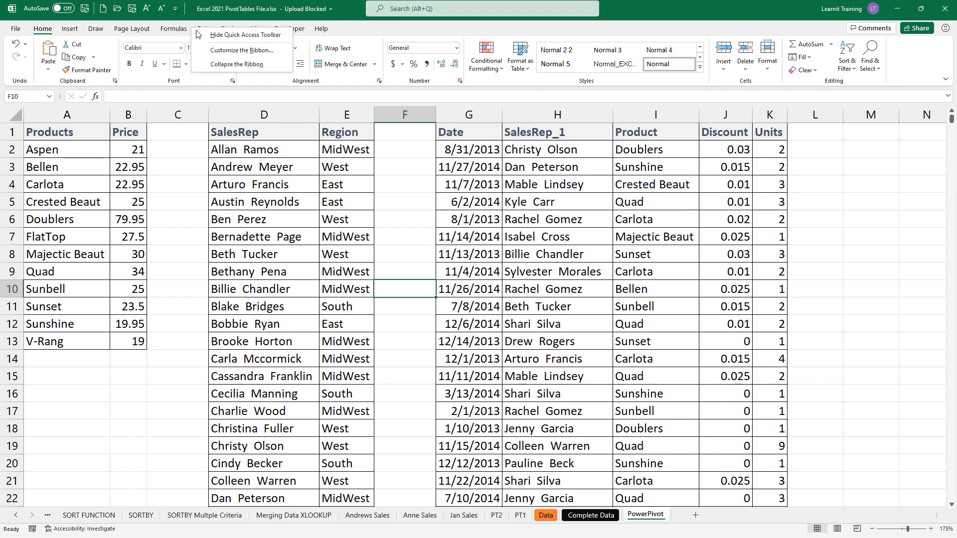
pyautogui.click(224, 51)
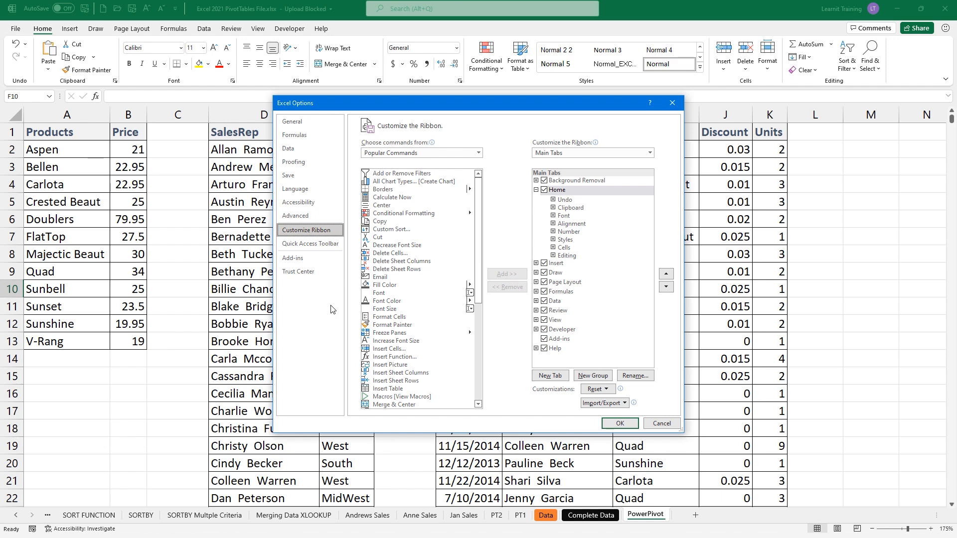
# - Enable the Microsoft Power Pivot for Excel COM add-in from the Add-ins page
pyautogui.click(298, 258)
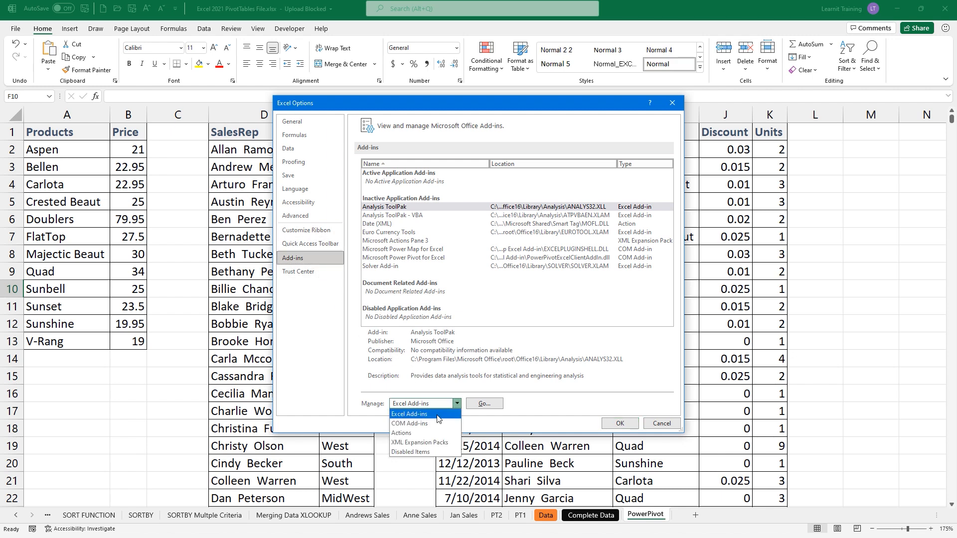
pyautogui.click(423, 427)
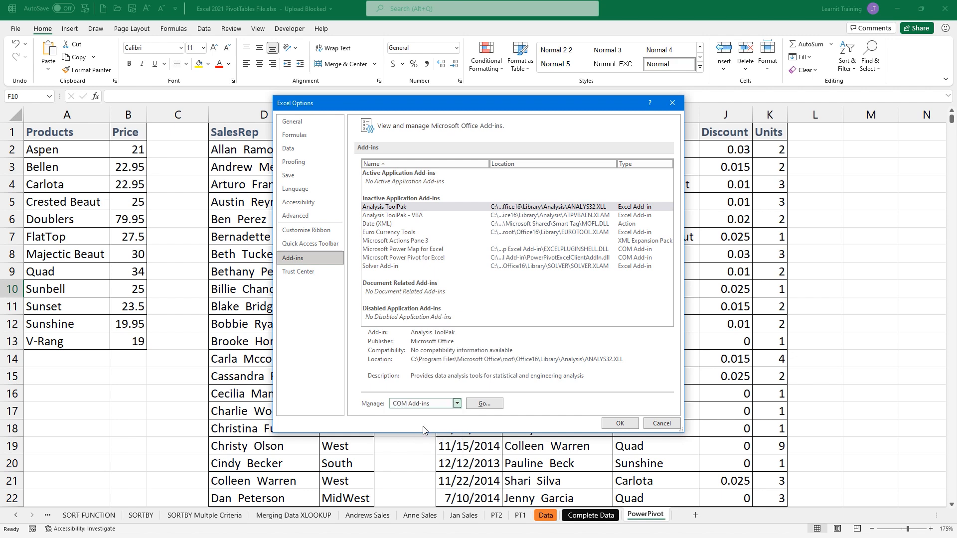
pyautogui.click(479, 404)
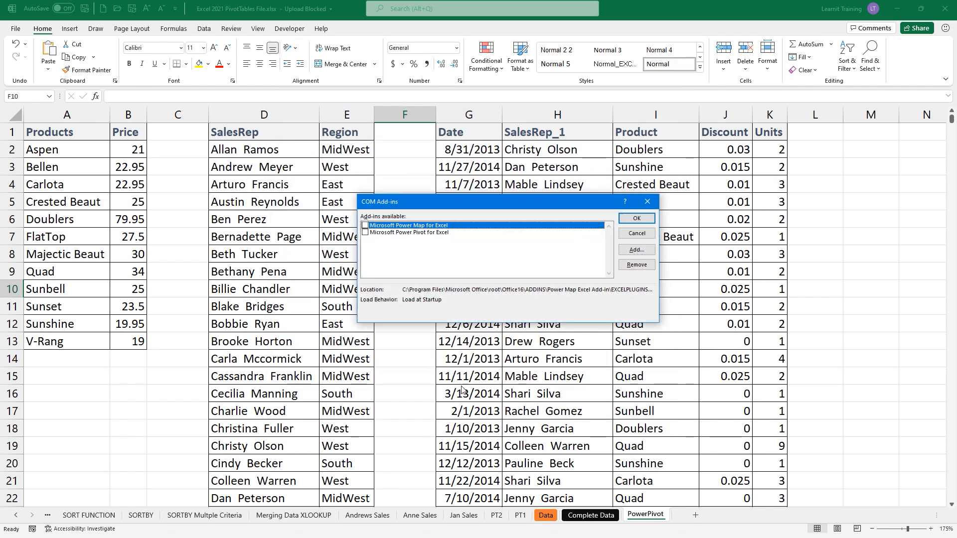
pyautogui.click(365, 233)
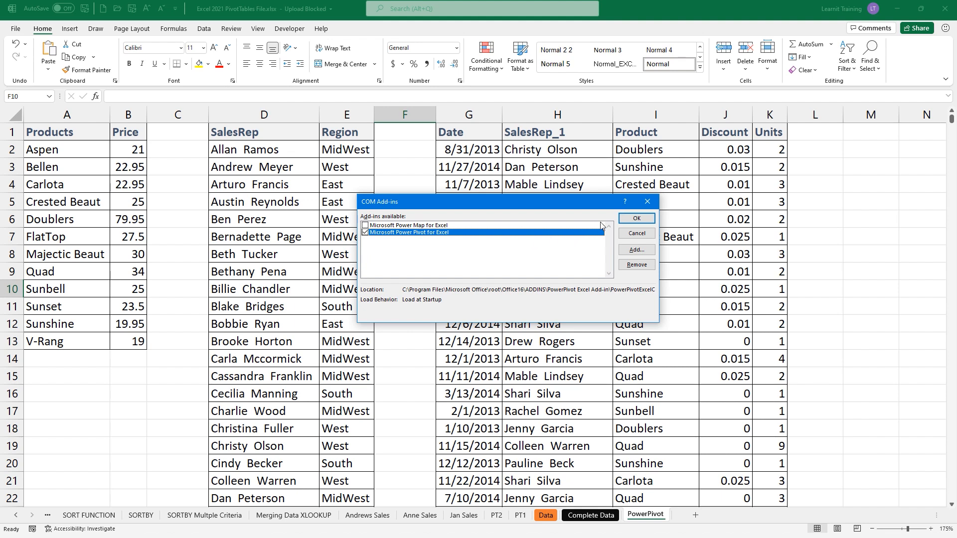
pyautogui.click(636, 218)
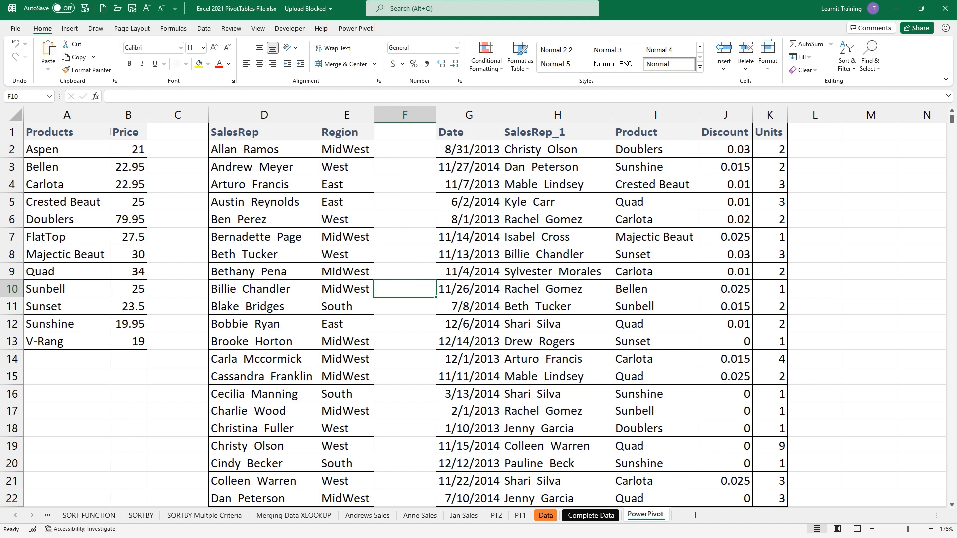
# - Reopen the COM Add-ins list via Options > Add-ins to verify Power Pivot is ticked
pyautogui.click(16, 29)
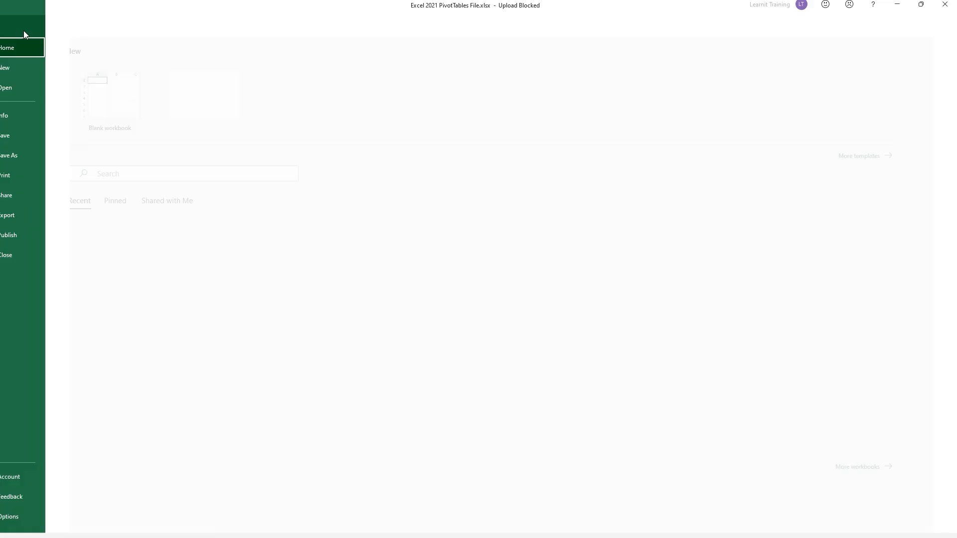
pyautogui.click(43, 516)
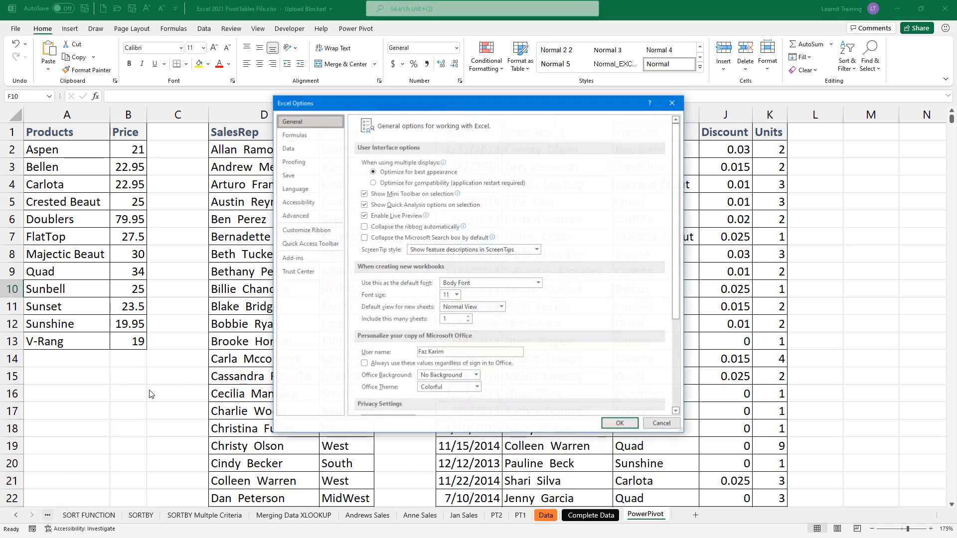
pyautogui.click(316, 258)
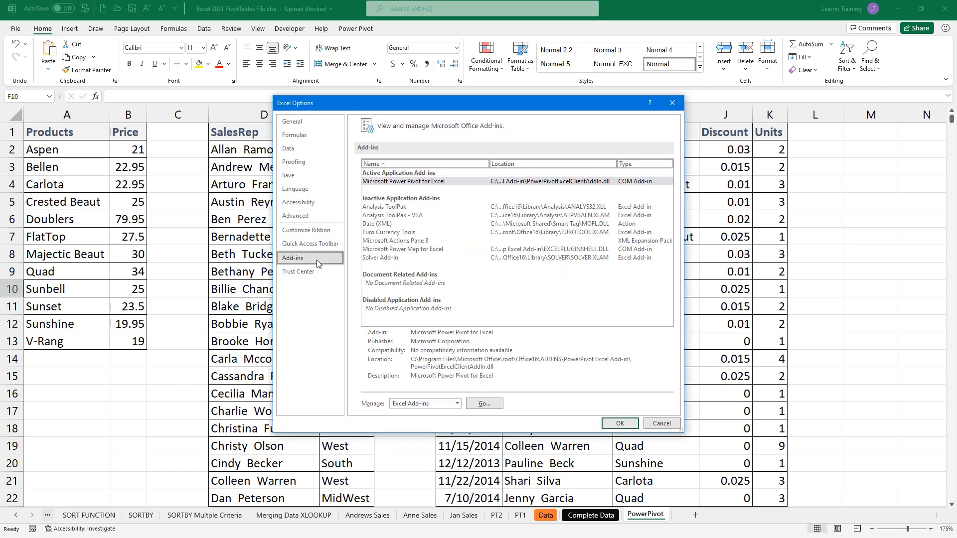
pyautogui.click(417, 404)
pyautogui.click(432, 422)
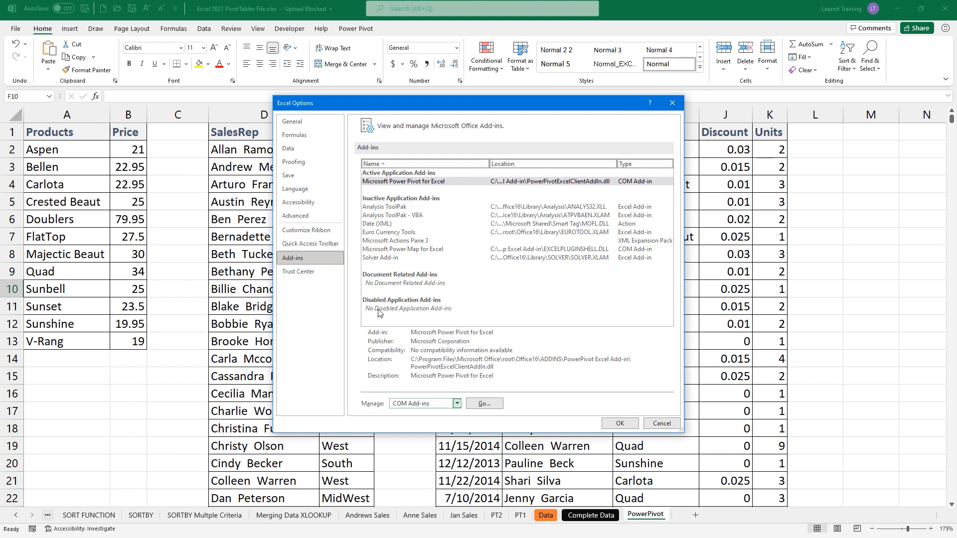
pyautogui.click(501, 403)
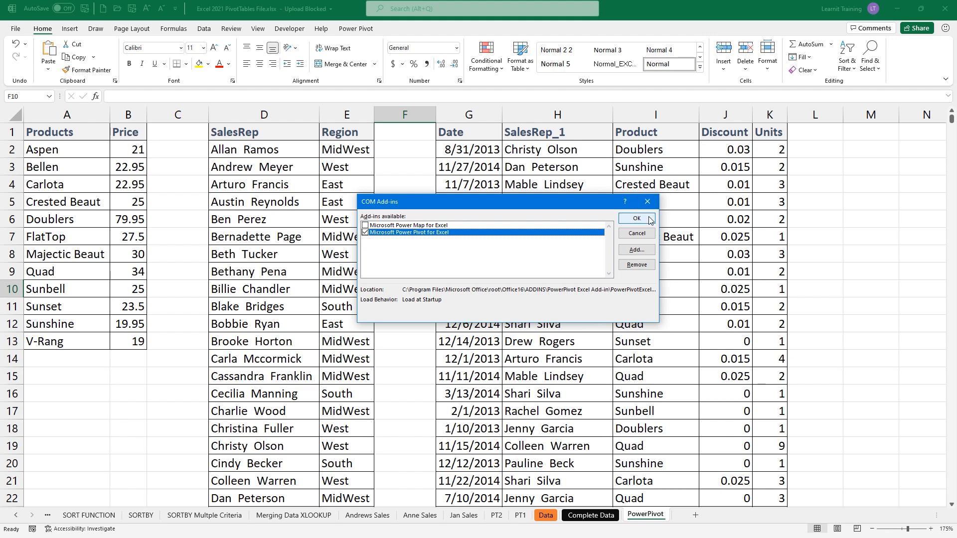
# - Confirm the Power Pivot for Excel add-in and bring up its ribbon tab
pyautogui.click(649, 220)
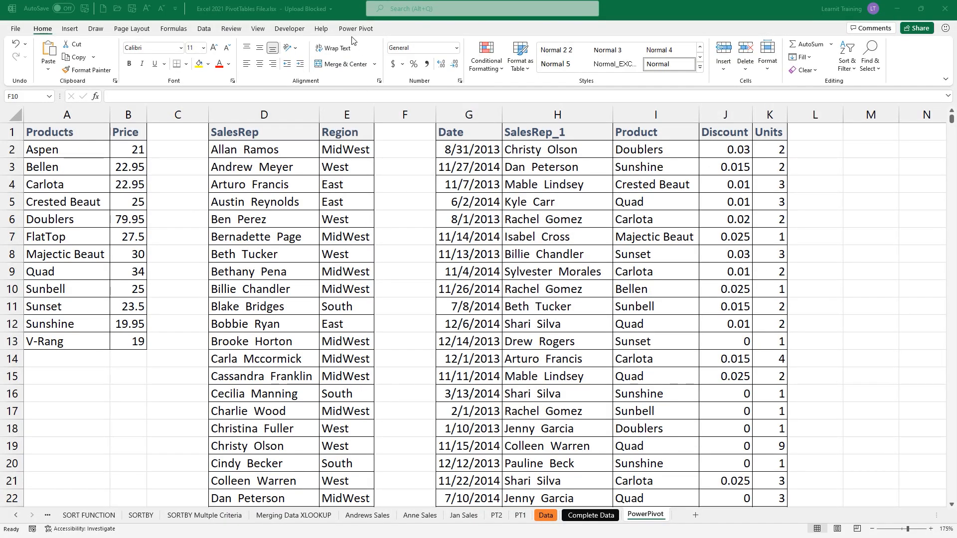
pyautogui.click(355, 29)
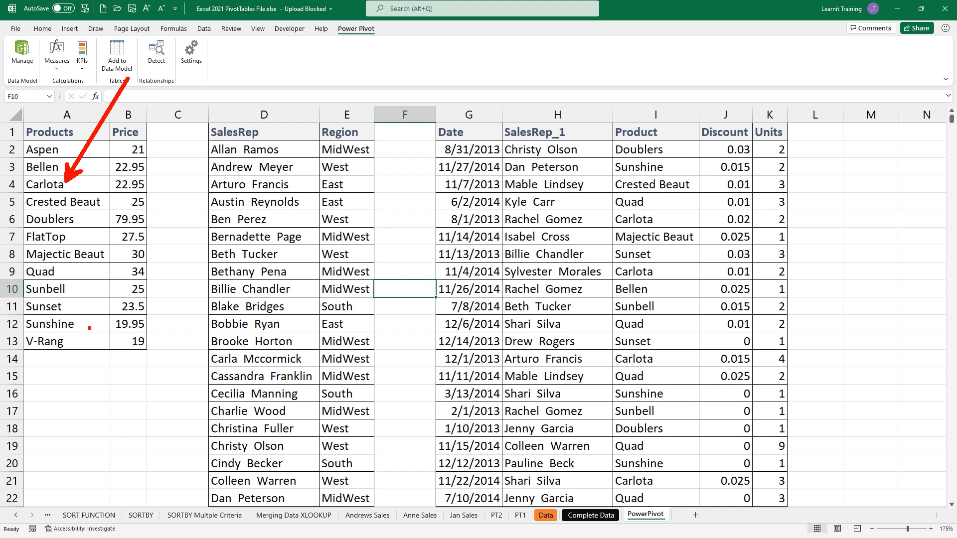
# - Type 'tTables - NAMES' and then cancel the entry with Escape
pyautogui.write('t')
pyautogui.write('Table')
pyautogui.write('s - ')
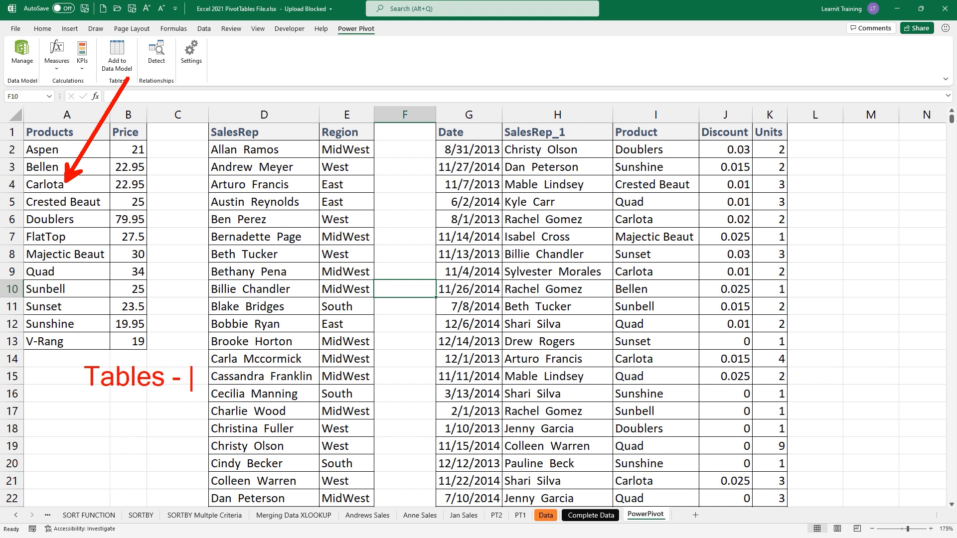
pyautogui.write('NAMES')
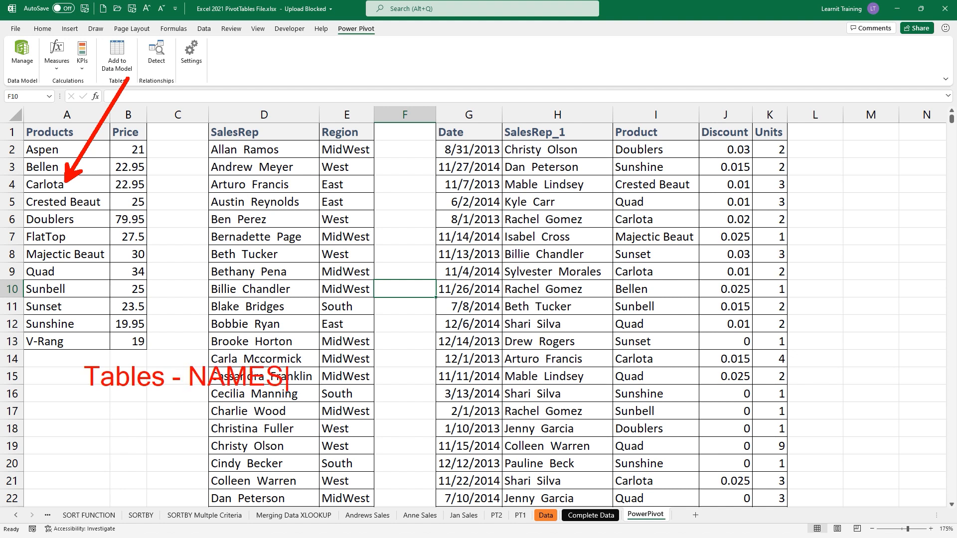
pyautogui.press('Escape')
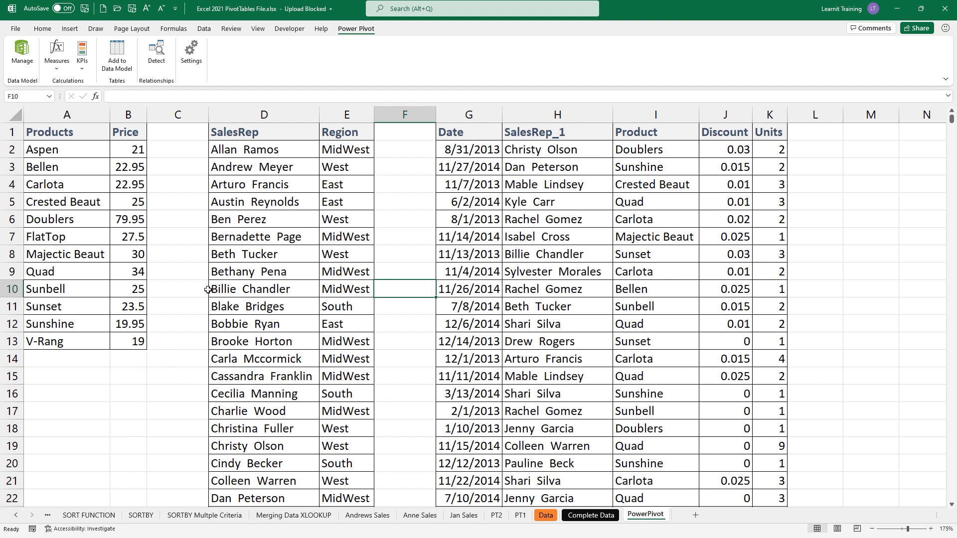
# - Turn the product price list into a table named TProducts
pyautogui.click(111, 220)
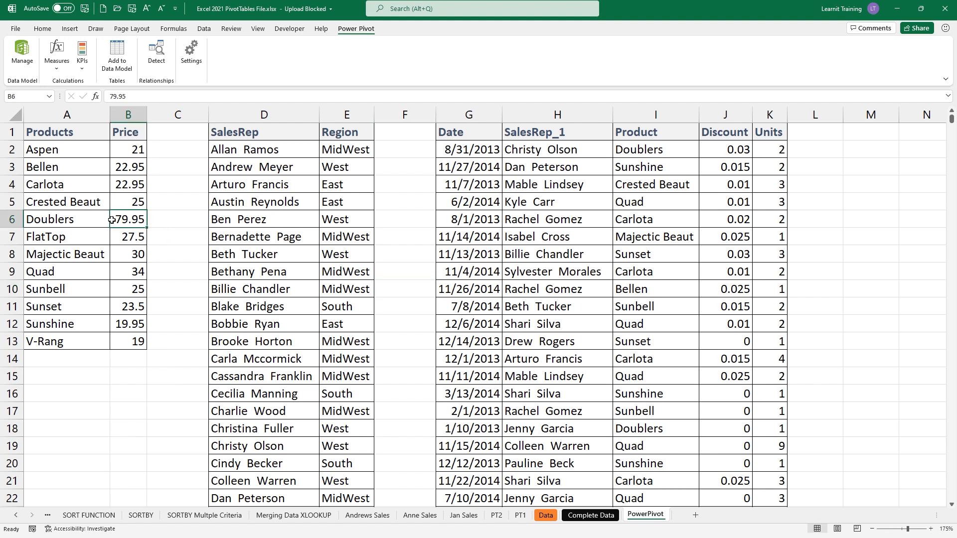
pyautogui.hotkey('ctrl', 't')
pyautogui.press('Return')
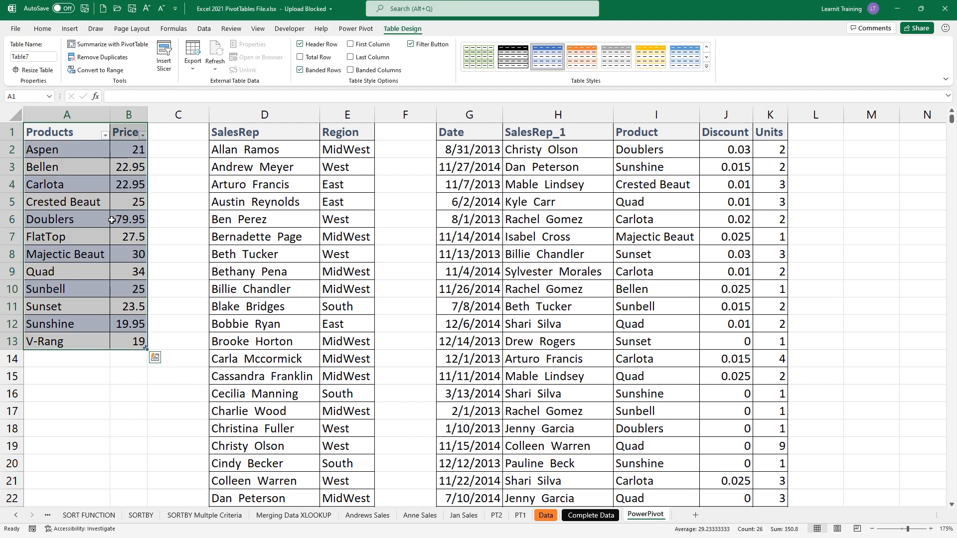
pyautogui.click(35, 56)
pyautogui.press('BackSpace')
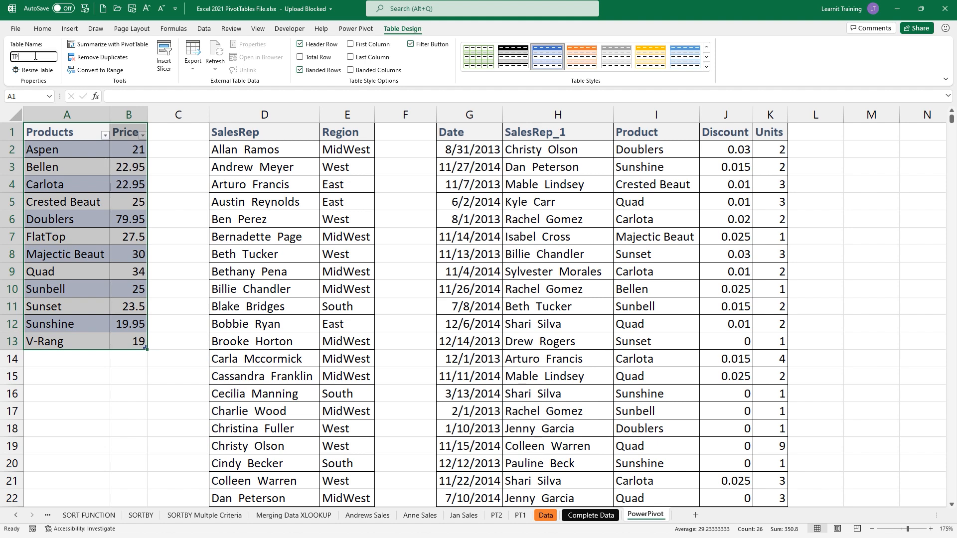
pyautogui.write('TProducts')
pyautogui.press('Return')
# - Turn the sales rep and region list into a table named TRegions
pyautogui.click(282, 185)
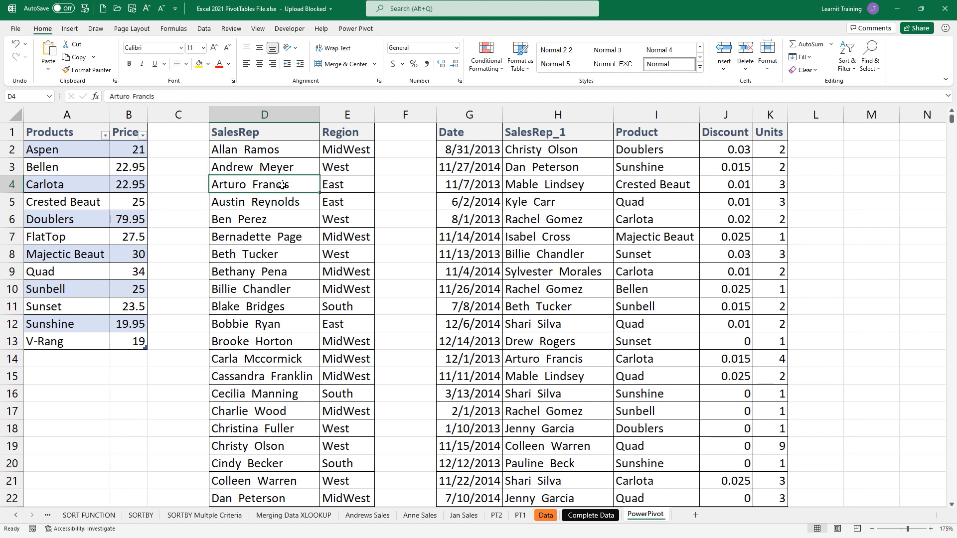
pyautogui.hotkey('ctrl', 't')
pyautogui.click(497, 298)
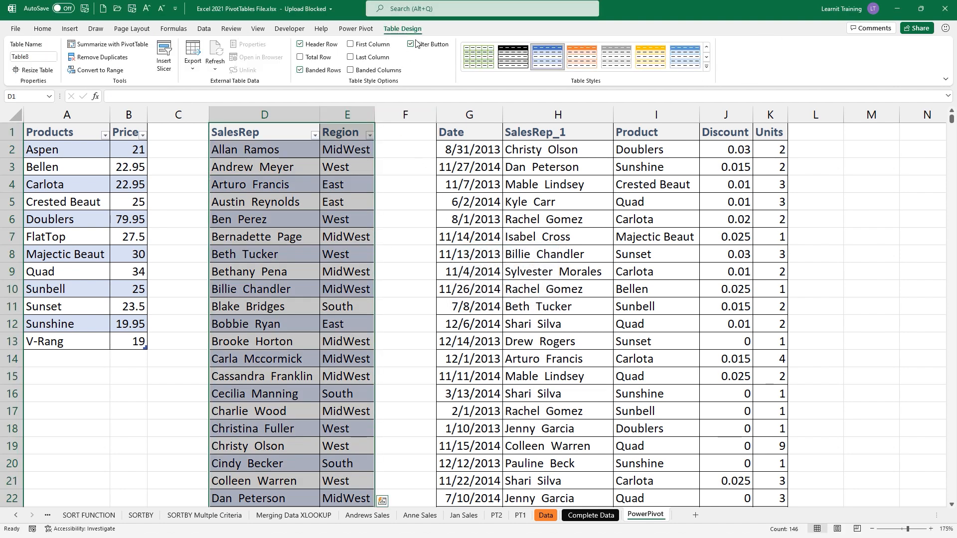
pyautogui.click(30, 54)
pyautogui.press('BackSpace')
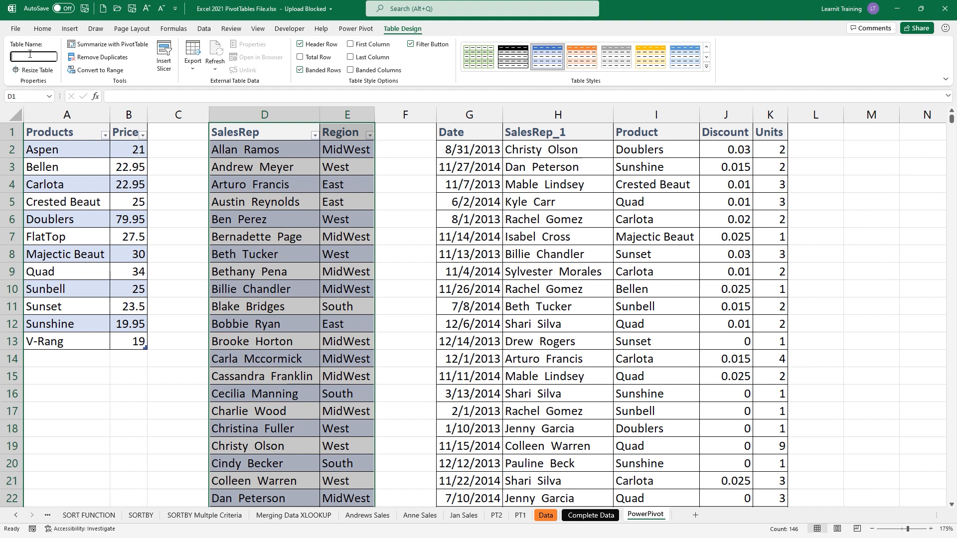
pyautogui.write('TRegions')
pyautogui.press('Return')
# - Turn the sales transactions list into a table named TSales
pyautogui.click(531, 253)
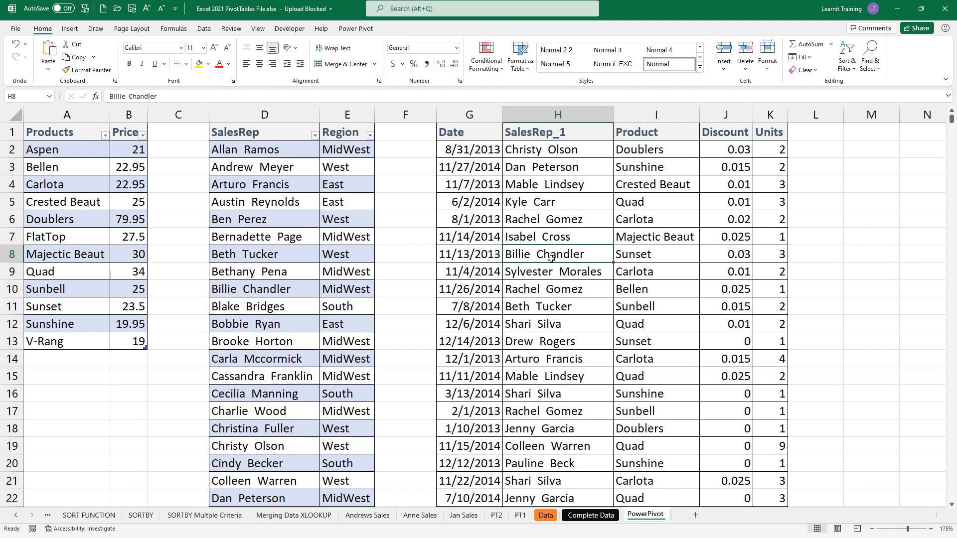
pyautogui.hotkey('ctrl', 't')
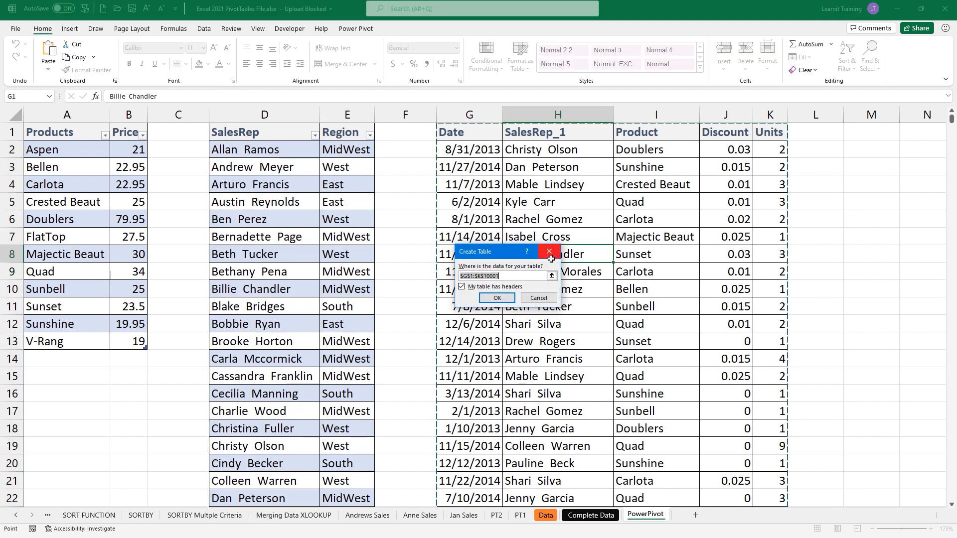
pyautogui.click(496, 297)
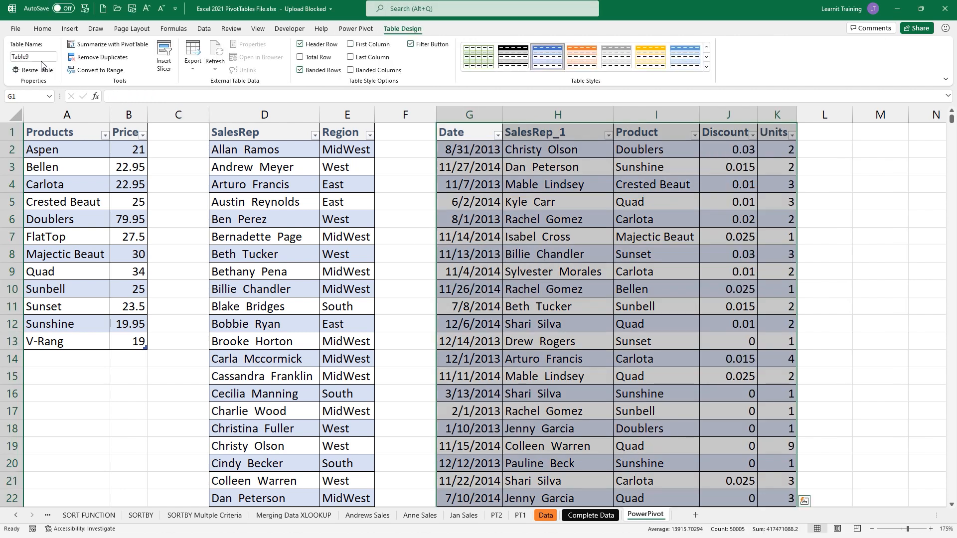
pyautogui.click(47, 58)
pyautogui.press('BackSpace')
pyautogui.press('Return')
# - Check that the tables are named TProducts, TRegions and TSales
pyautogui.click(56, 198)
pyautogui.click(230, 315)
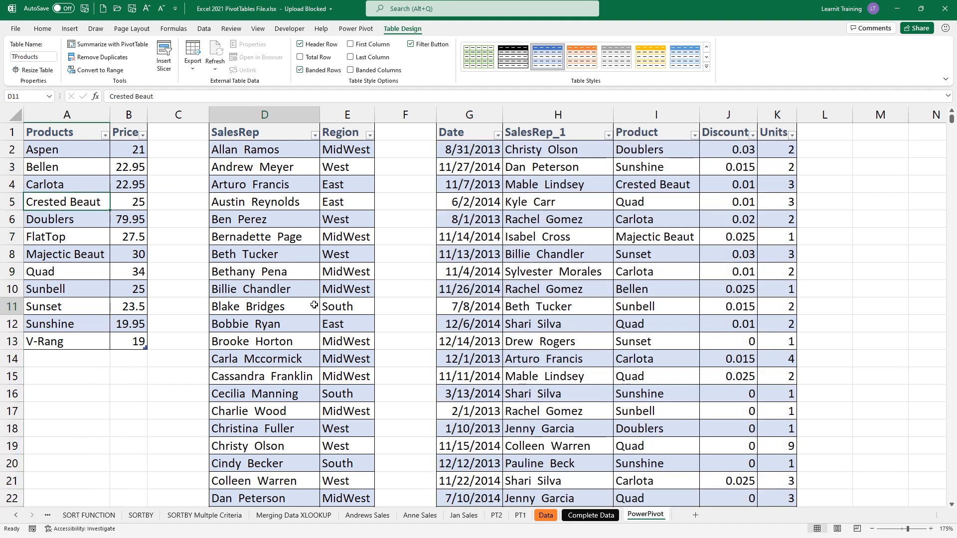
pyautogui.click(519, 312)
pyautogui.click(268, 295)
pyautogui.click(67, 255)
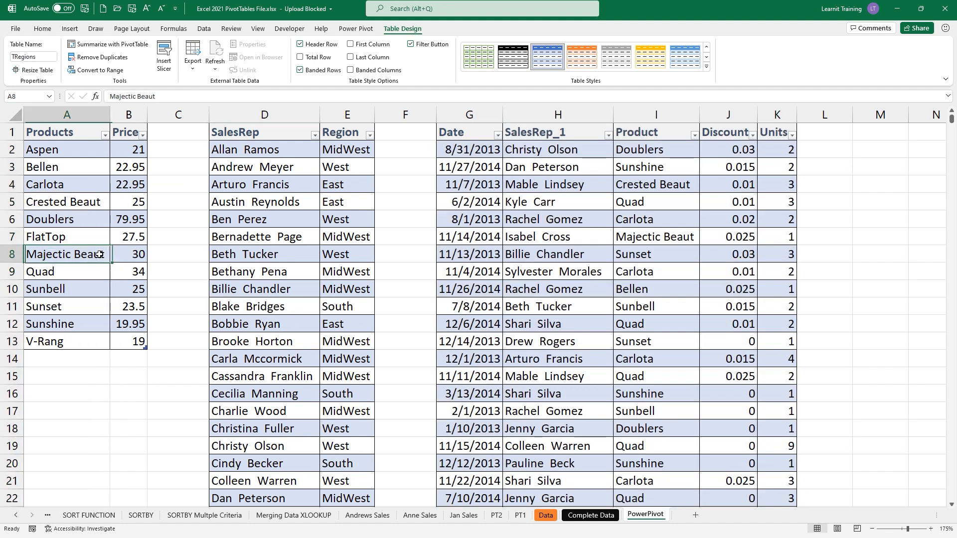
pyautogui.click(356, 29)
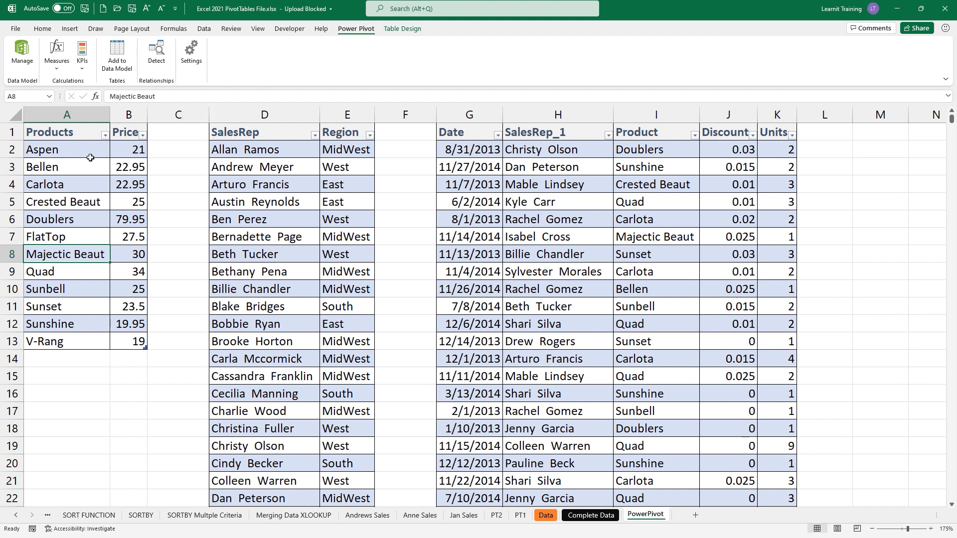
# - Add TProducts and TRegions to the data model, placing Power Pivot beside the workbook
pyautogui.click(132, 70)
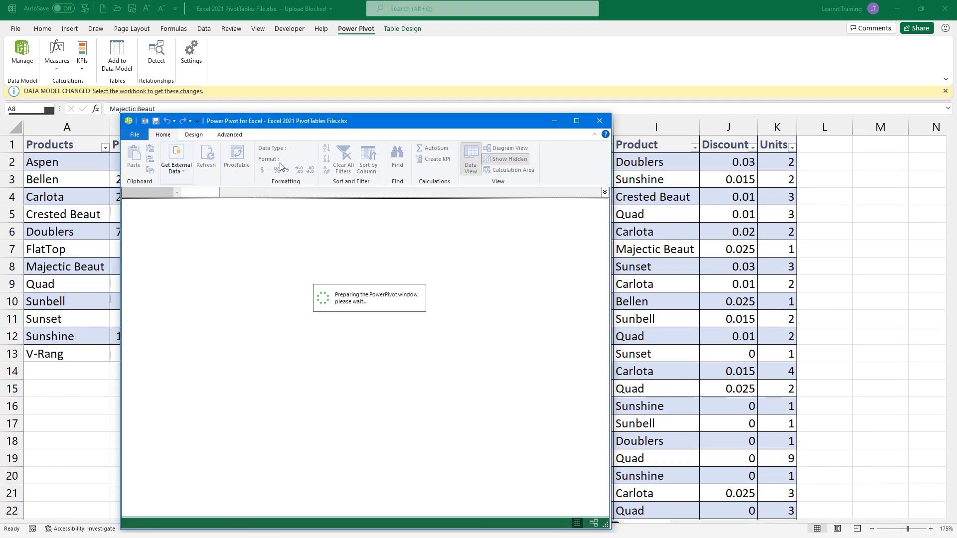
pyautogui.moveTo(472, 119); pyautogui.dragTo(766, 149)
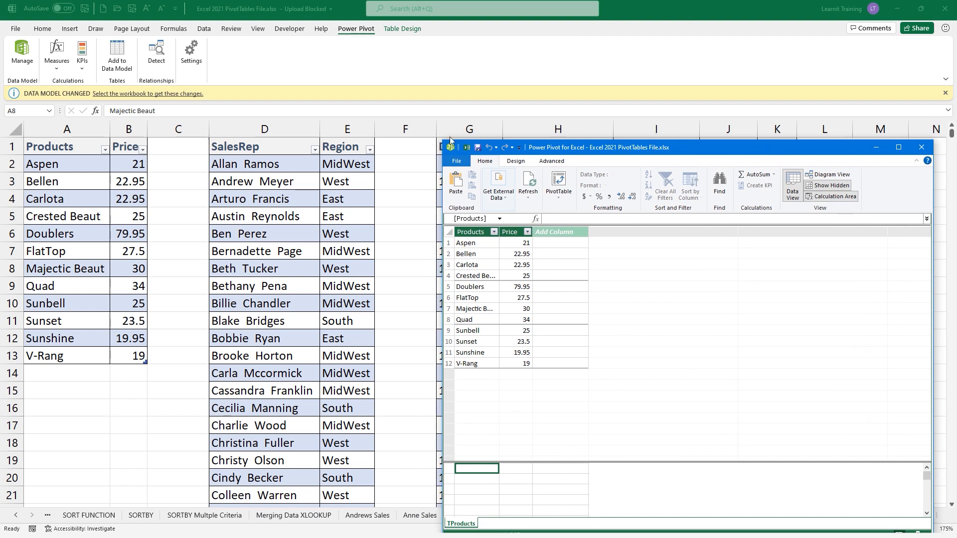
pyautogui.click(280, 319)
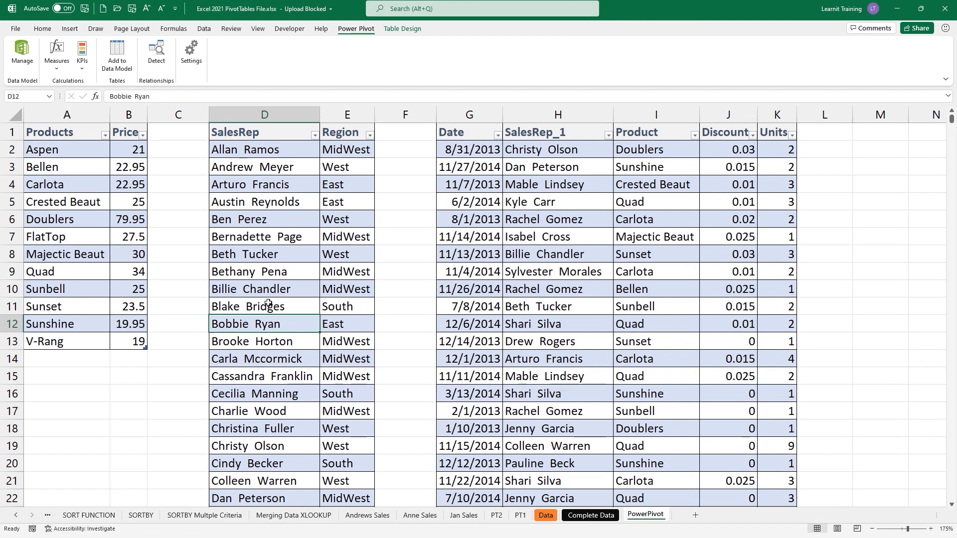
pyautogui.click(117, 56)
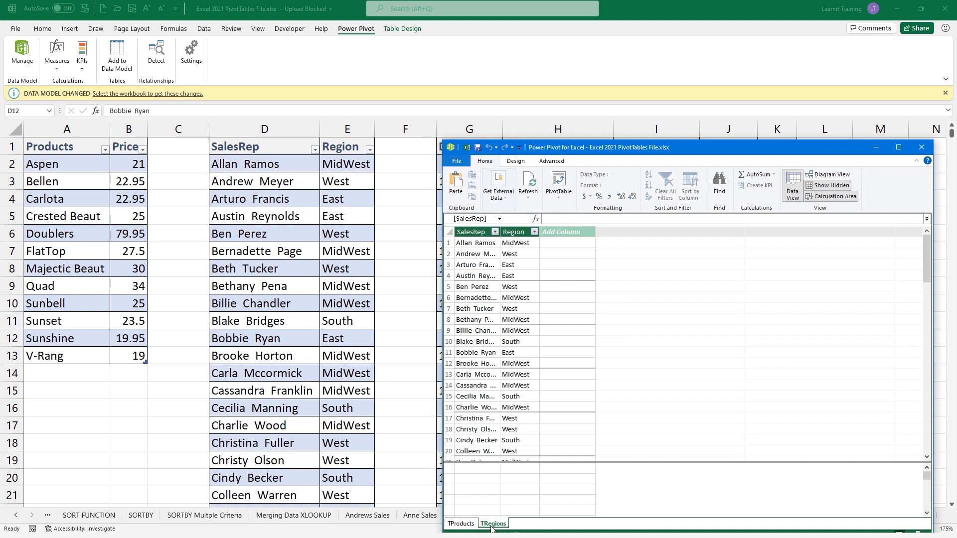
pyautogui.moveTo(690, 144); pyautogui.dragTo(807, 122)
pyautogui.press('super+Right')
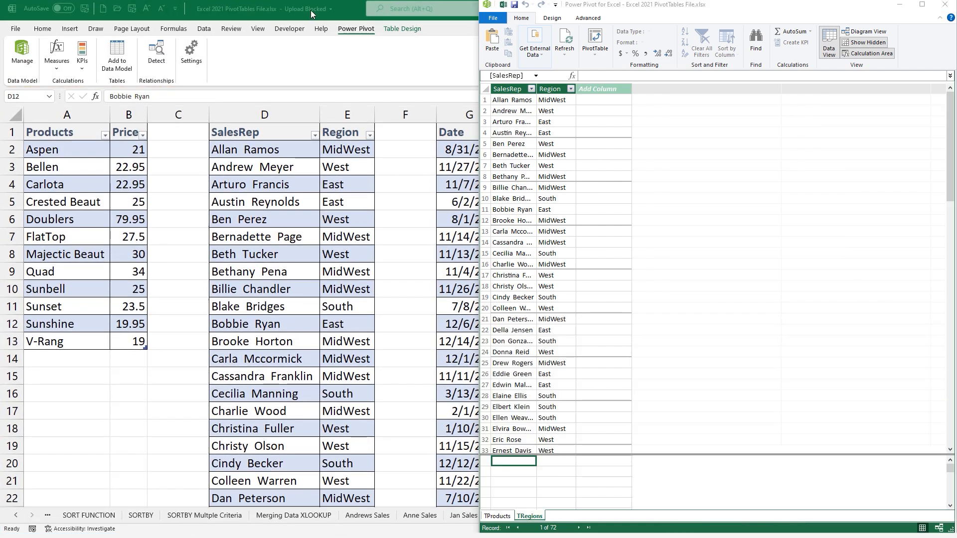
pyautogui.doubleClick(346, 16)
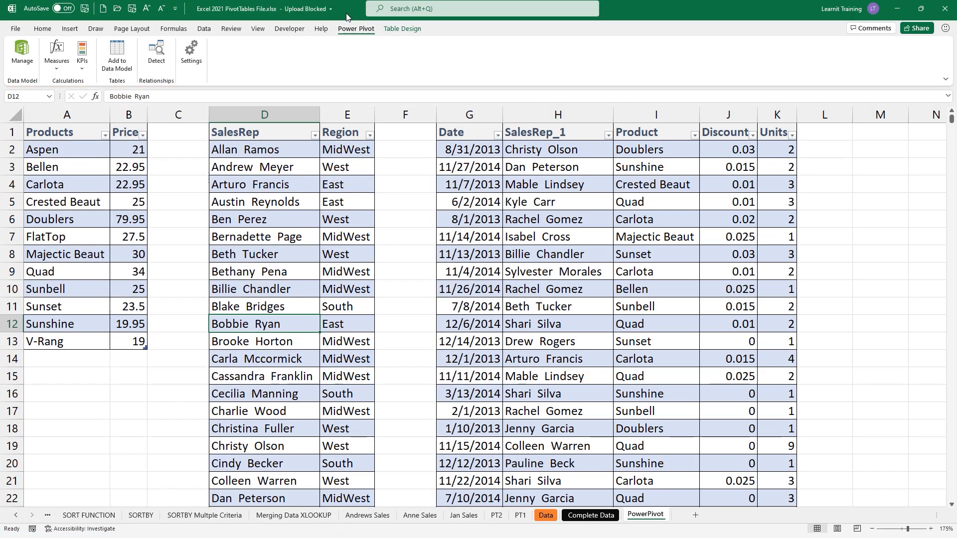
pyautogui.doubleClick(346, 17)
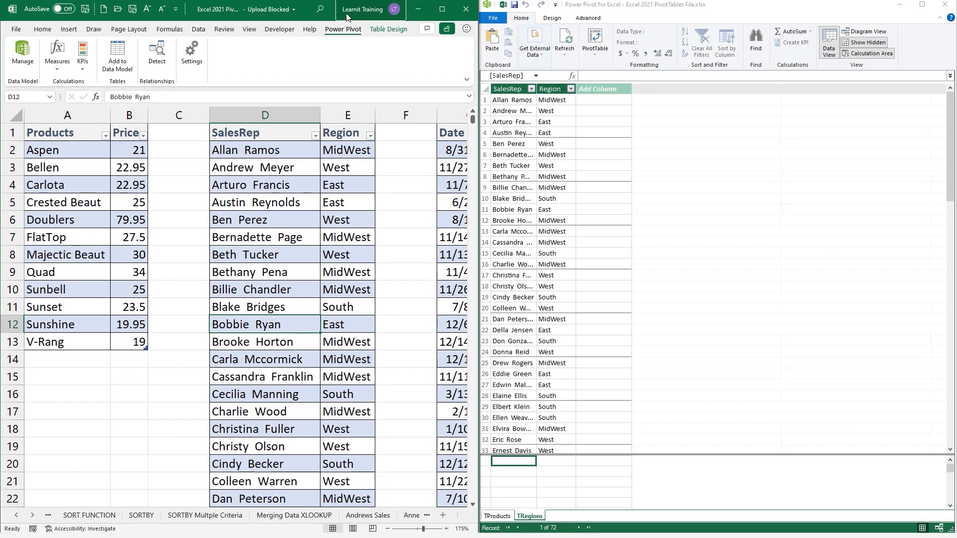
# - Add TSales to the data model and check the TProducts, TRegions and TSales tabs
pyautogui.click(456, 232)
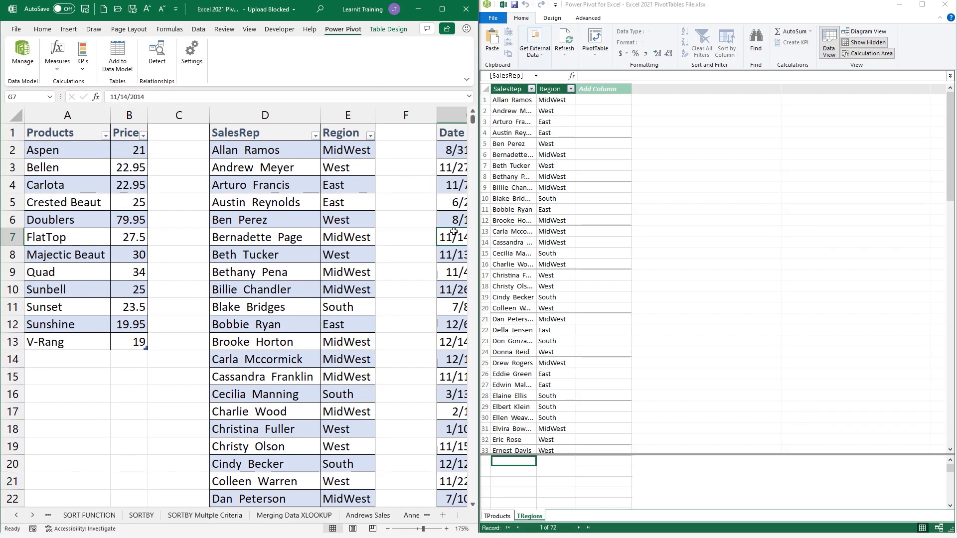
pyautogui.click(120, 71)
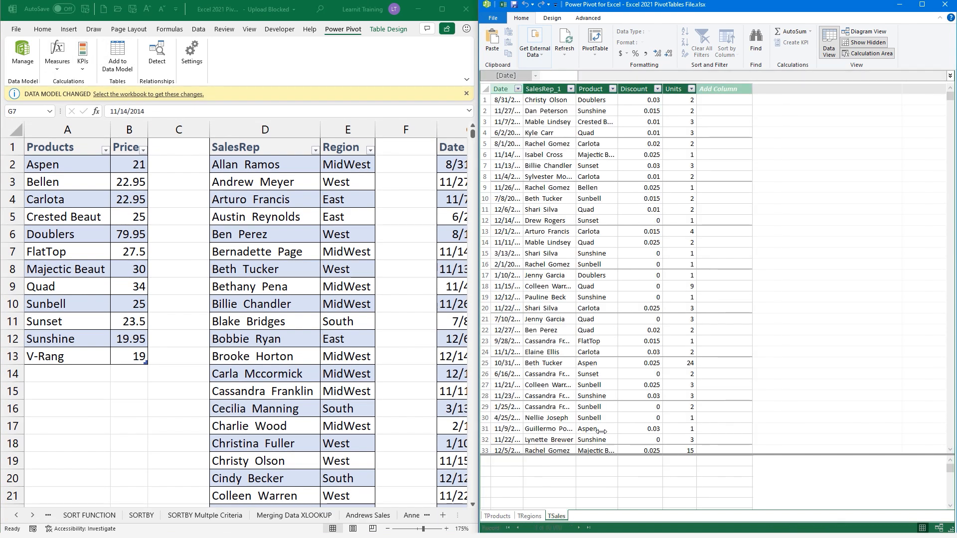
pyautogui.click(498, 516)
pyautogui.click(529, 516)
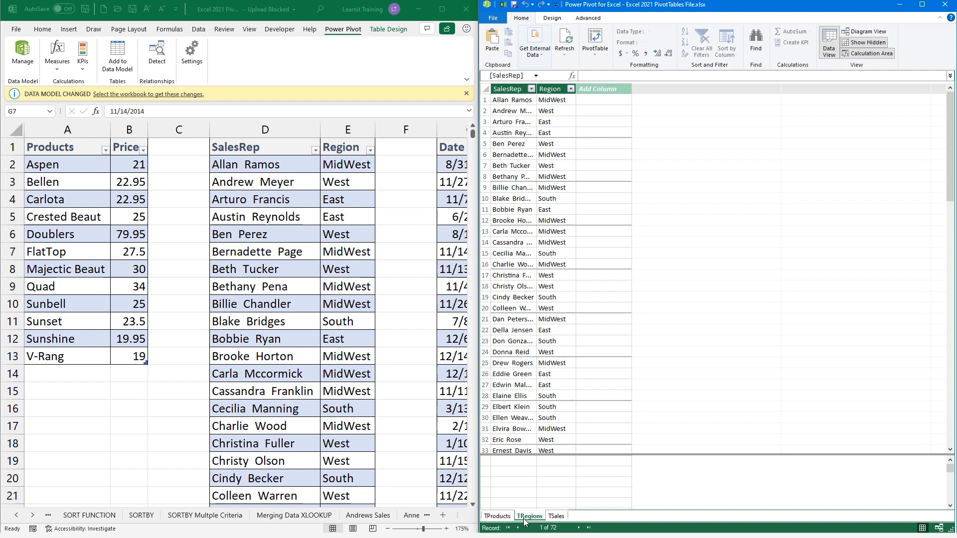
pyautogui.click(556, 517)
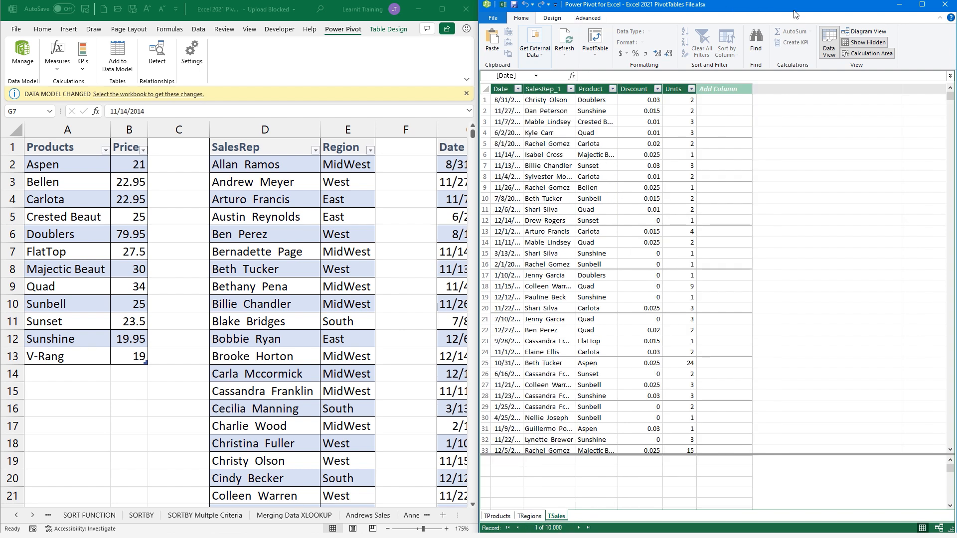
pyautogui.click(922, 6)
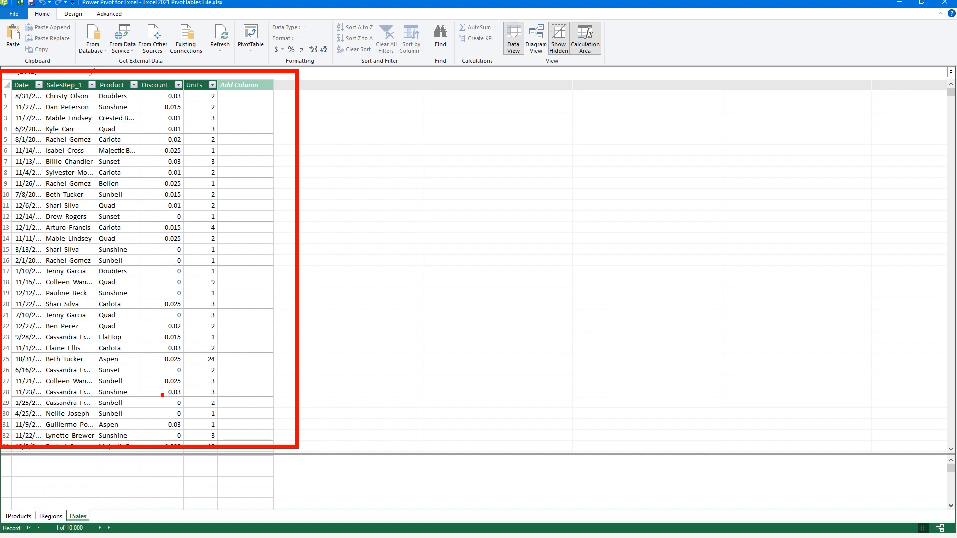
pyautogui.click(899, 2)
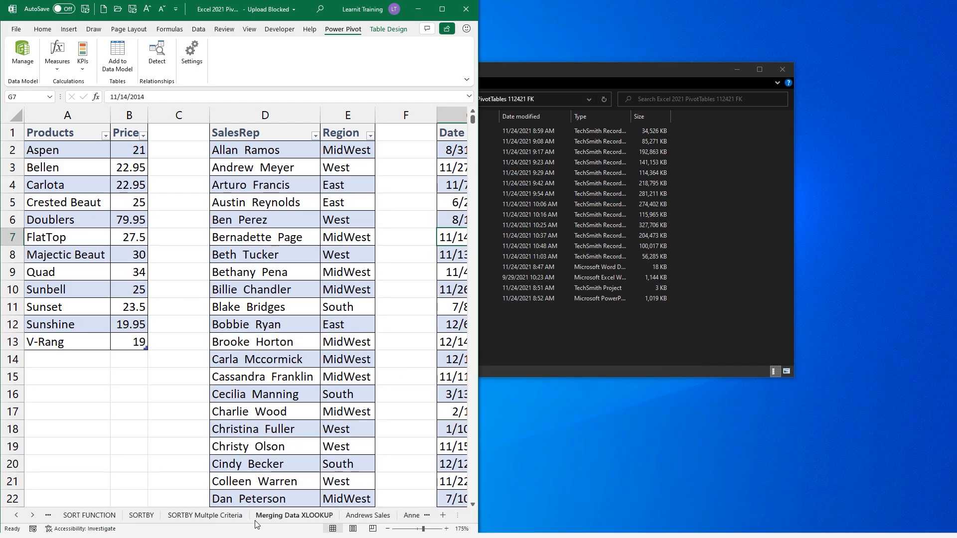
# - On the Merging Data XLOOKUP sheet, turn off Show Formulas to display calculated values
pyautogui.click(294, 515)
pyautogui.click(441, 9)
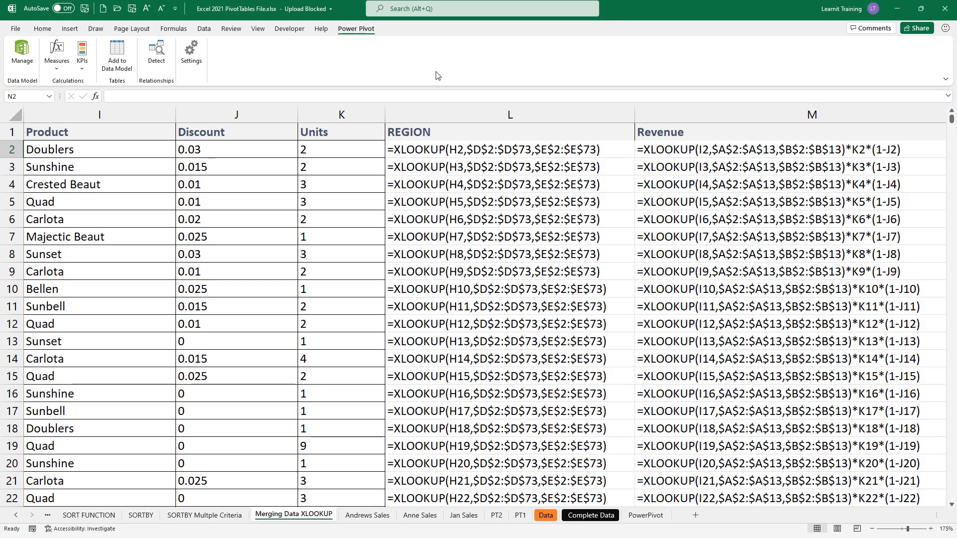
pyautogui.click(204, 29)
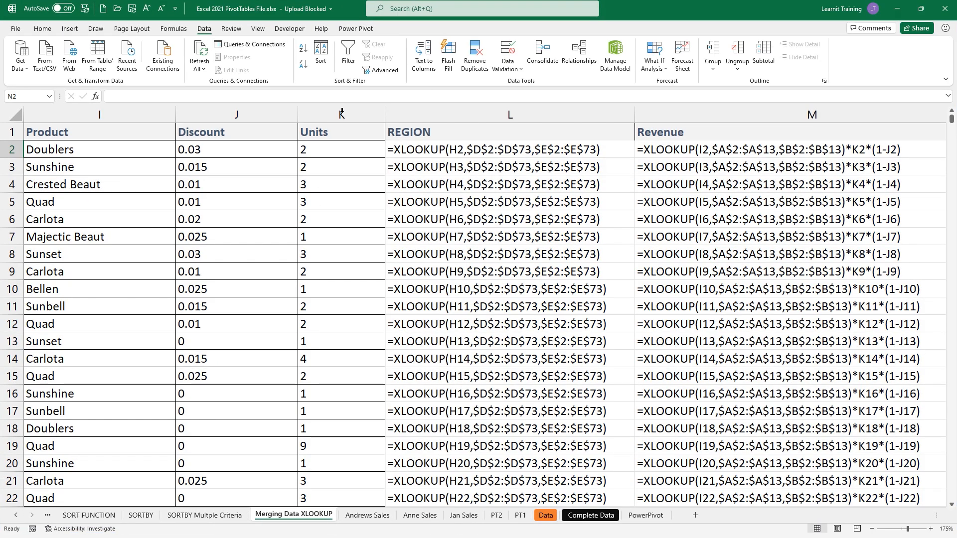
pyautogui.click(173, 29)
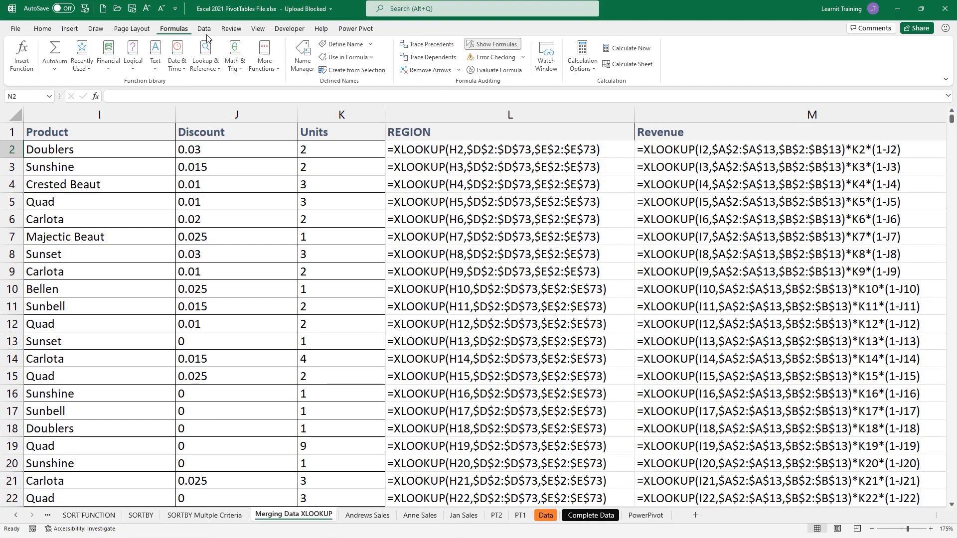
pyautogui.click(503, 45)
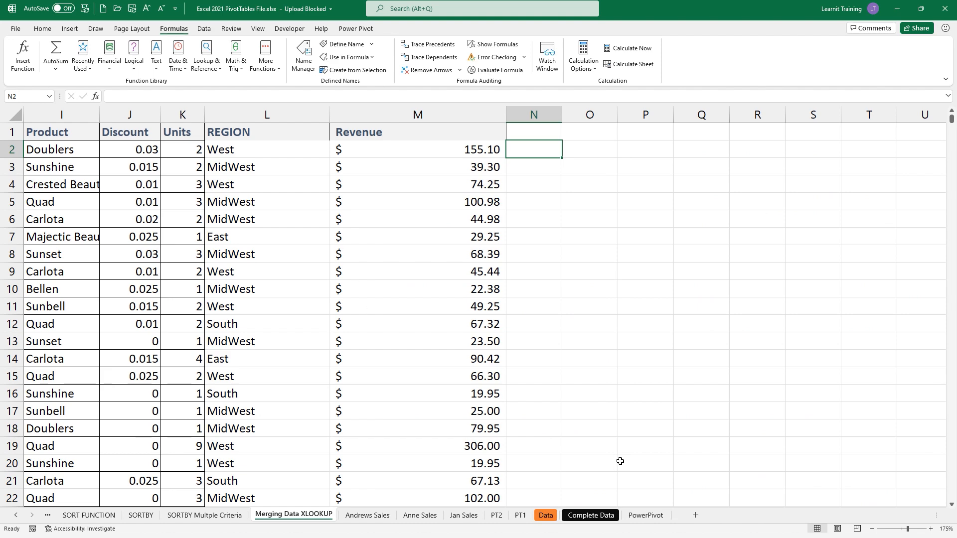
# - Scroll through the sheet tabs and review the lookup tables on the sheet
pyautogui.moveTo(937, 516); pyautogui.dragTo(877, 516)
pyautogui.click(888, 516)
pyautogui.click(889, 518)
pyautogui.click(890, 518)
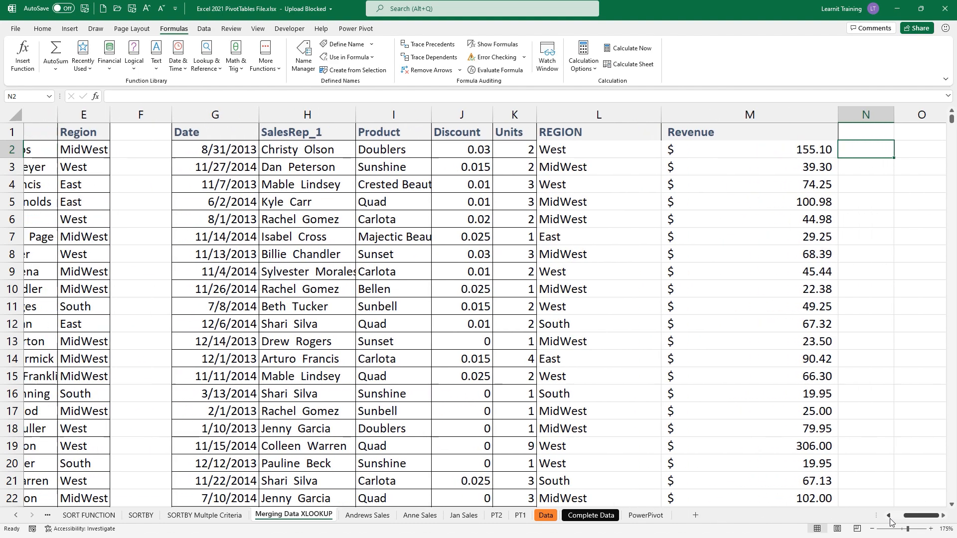
pyautogui.click(890, 518)
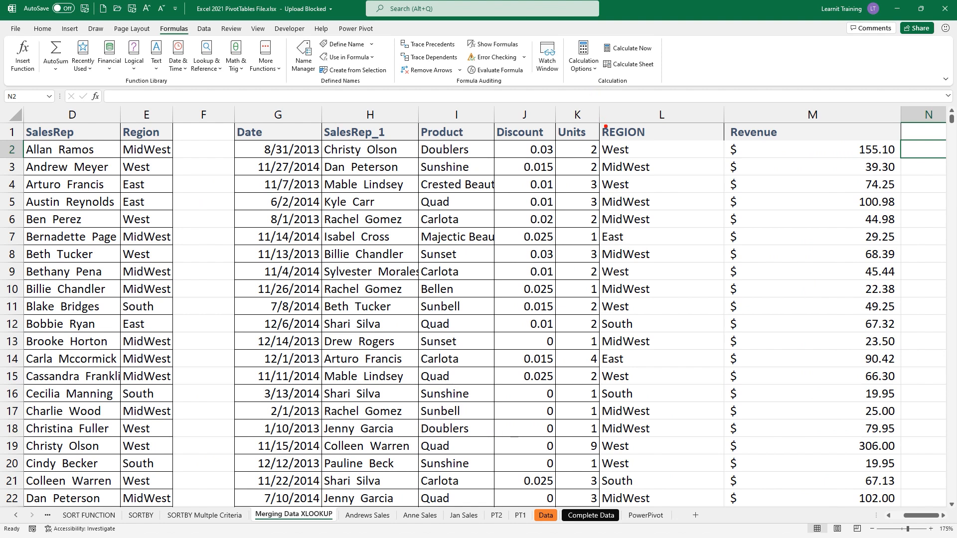
pyautogui.moveTo(319, 131); pyautogui.dragTo(420, 167)
pyautogui.moveTo(370, 147)
pyautogui.mouseDown()
pyautogui.moveTo(366, 101)
pyautogui.moveTo(258, 58)
pyautogui.moveTo(92, 133)
pyautogui.moveTo(114, 142)
pyautogui.mouseUp()
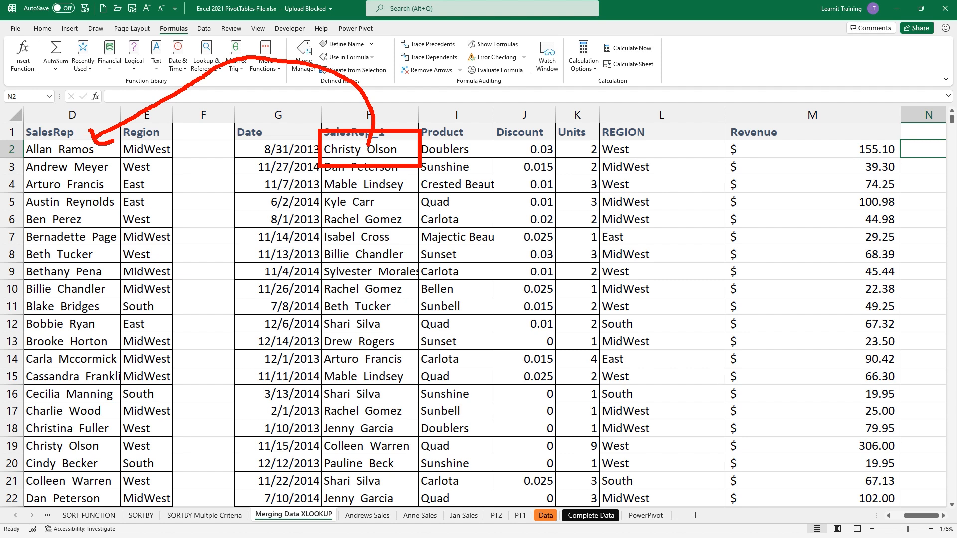
pyautogui.moveTo(141, 152)
pyautogui.mouseDown()
pyautogui.moveTo(177, 139)
pyautogui.moveTo(120, 145)
pyautogui.moveTo(229, 113)
pyautogui.moveTo(590, 94)
pyautogui.moveTo(612, 130)
pyautogui.moveTo(595, 131)
pyautogui.moveTo(654, 123)
pyautogui.moveTo(630, 120)
pyautogui.mouseUp()
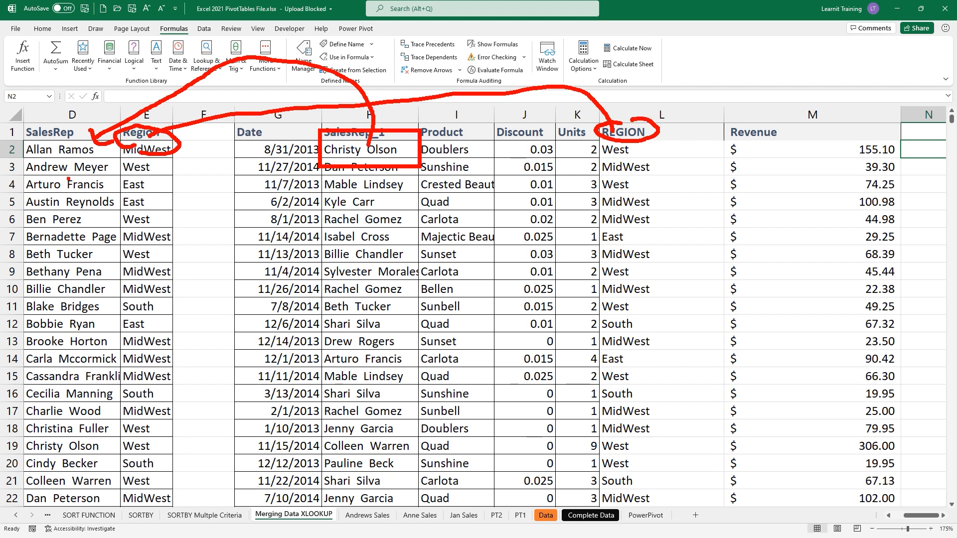
pyautogui.press('Escape')
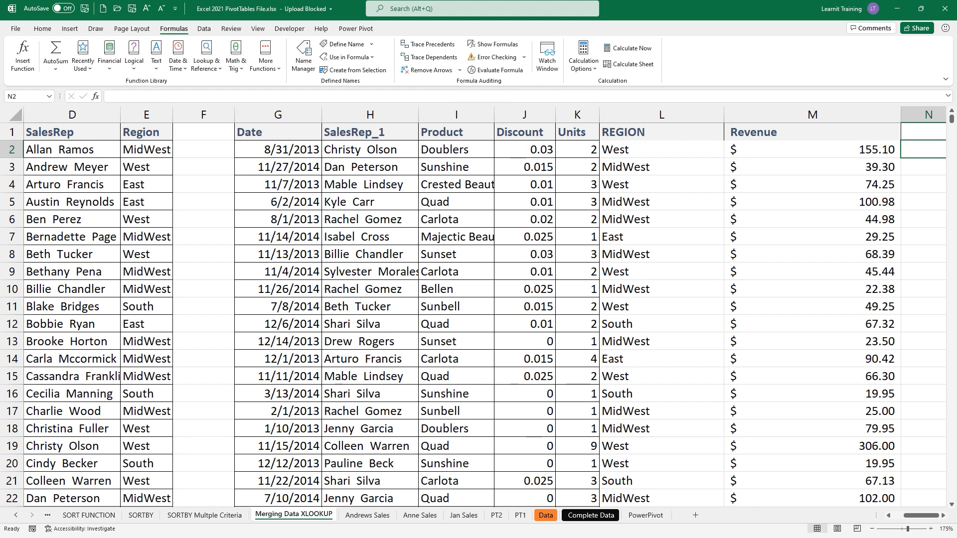
pyautogui.click(888, 515)
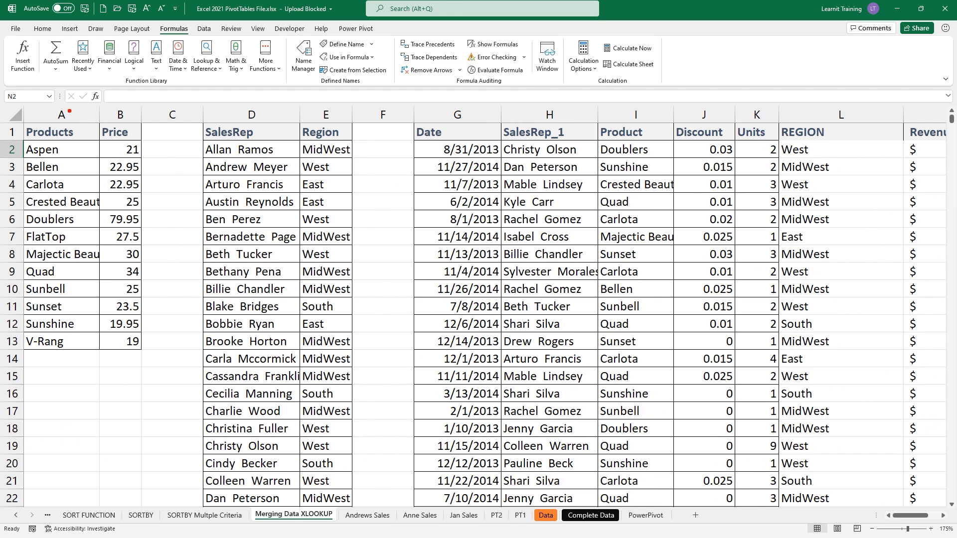
pyautogui.moveTo(72, 108)
pyautogui.mouseDown()
pyautogui.moveTo(20, 138)
pyautogui.moveTo(69, 106)
pyautogui.moveTo(302, 64)
pyautogui.moveTo(628, 104)
pyautogui.moveTo(658, 123)
pyautogui.moveTo(646, 110)
pyautogui.mouseUp()
pyautogui.moveTo(591, 150); pyautogui.dragTo(694, 145)
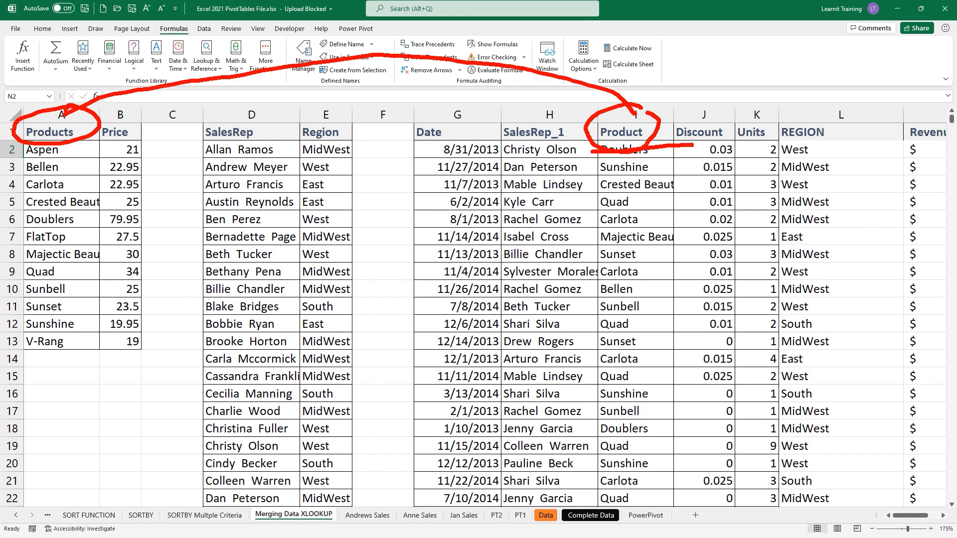
pyautogui.moveTo(14, 147); pyautogui.dragTo(60, 145)
pyautogui.moveTo(36, 209)
pyautogui.mouseDown()
pyautogui.moveTo(55, 230)
pyautogui.moveTo(33, 208)
pyautogui.moveTo(394, 311)
pyautogui.moveTo(533, 271)
pyautogui.moveTo(572, 305)
pyautogui.moveTo(568, 389)
pyautogui.moveTo(597, 420)
pyautogui.moveTo(660, 421)
pyautogui.moveTo(616, 416)
pyautogui.moveTo(676, 399)
pyautogui.mouseUp()
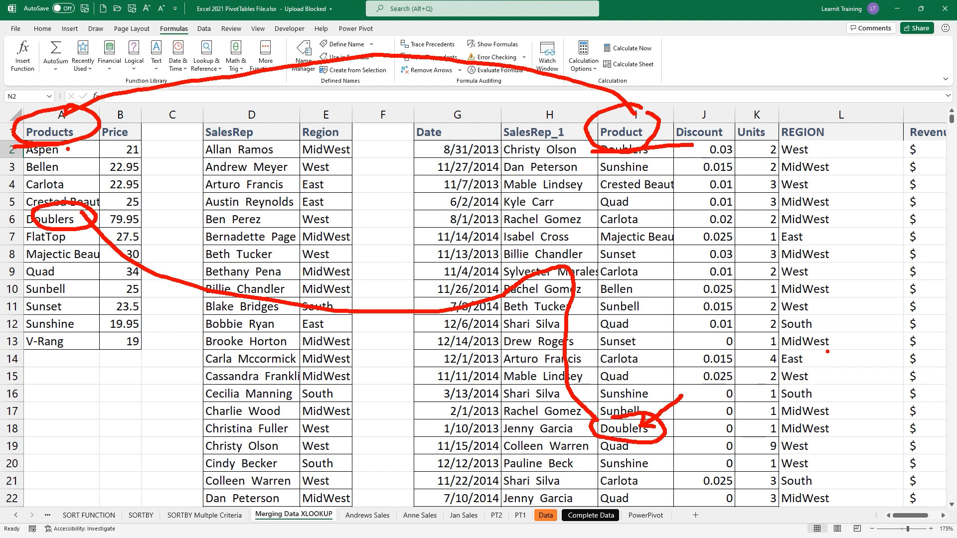
pyautogui.press('Escape')
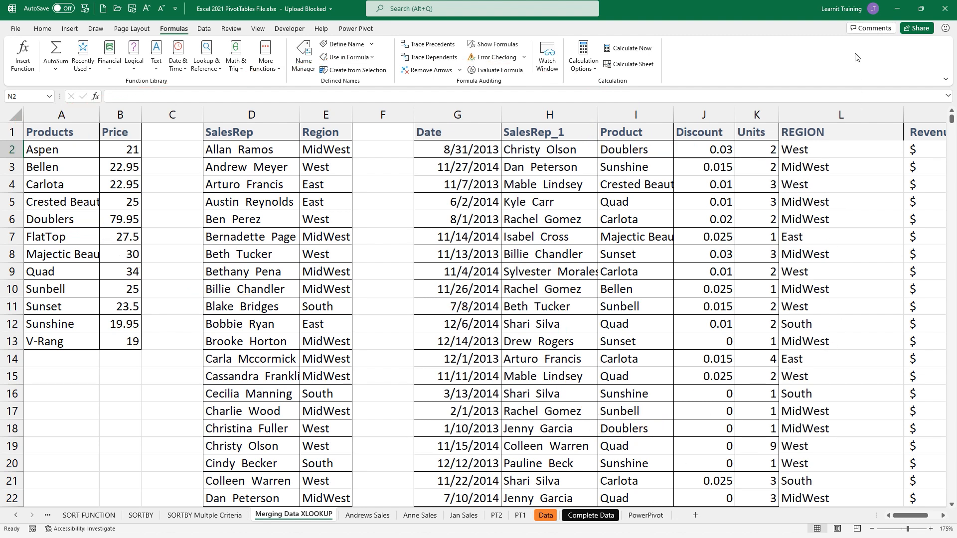
# - Minimize Excel and switch back to the Power Pivot window
pyautogui.click(896, 9)
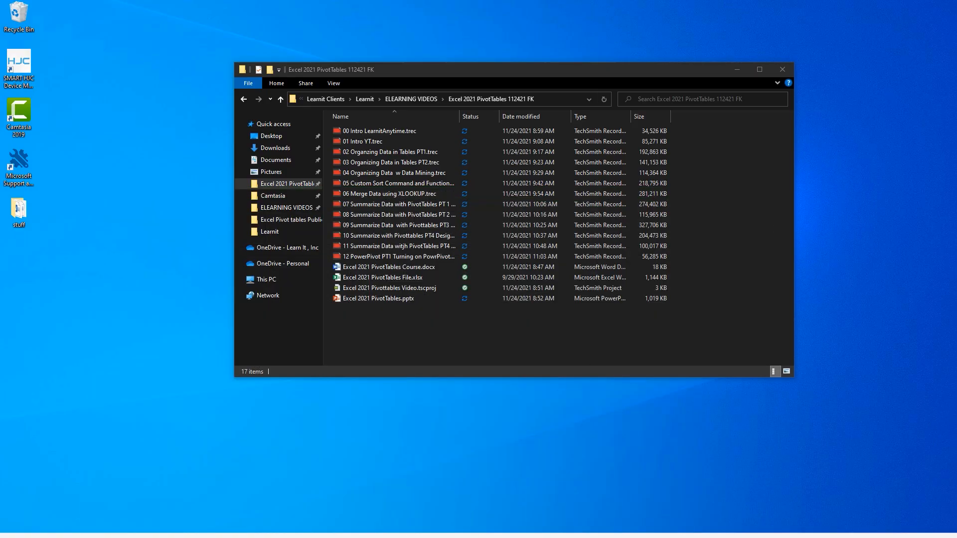
pyautogui.moveTo(369, 527)
pyautogui.moveTo(241, 528)
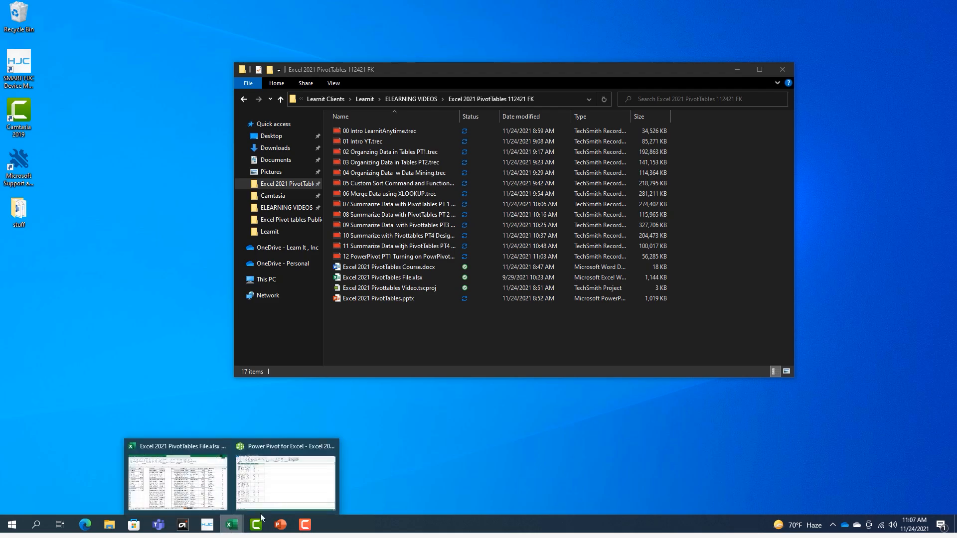
pyautogui.click(319, 473)
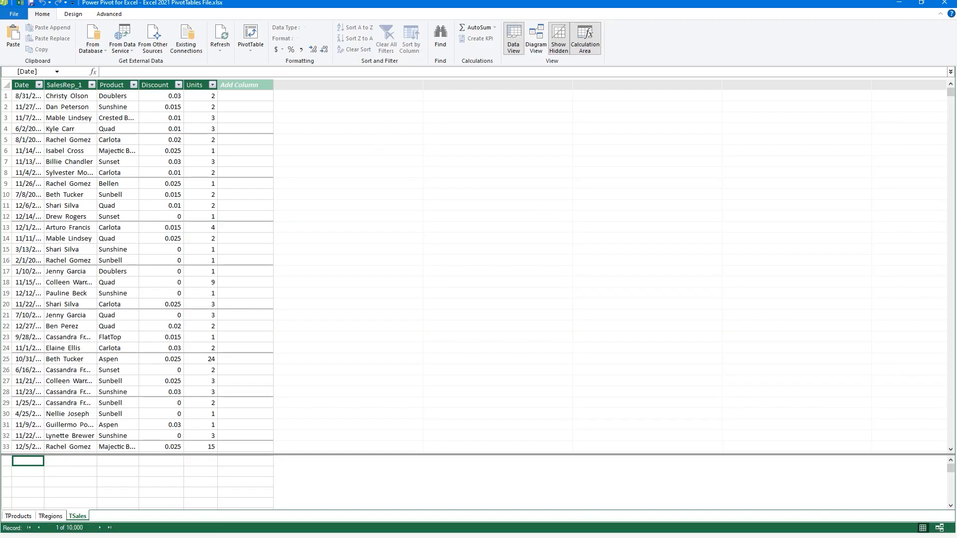
pyautogui.moveTo(221, 152); pyautogui.dragTo(350, 132)
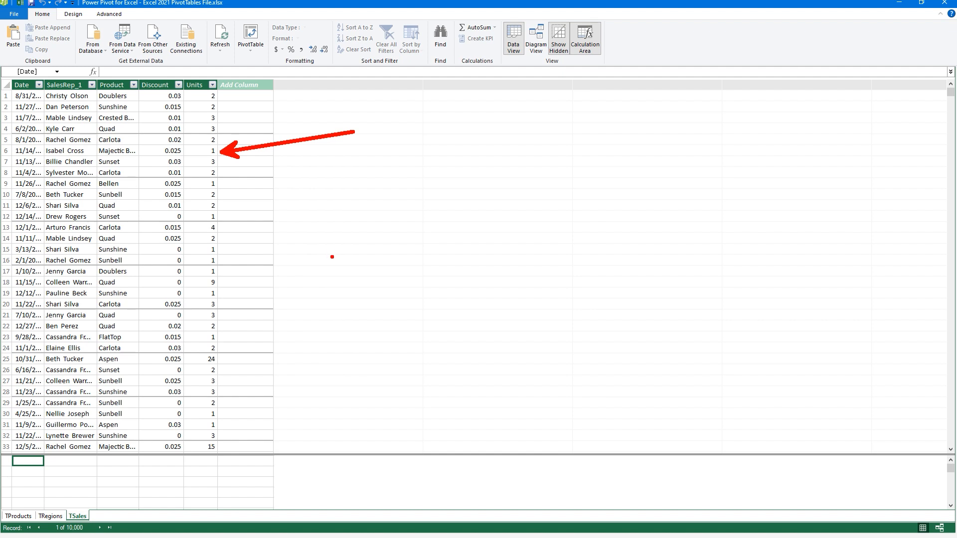
pyautogui.press('Escape')
pyautogui.click(176, 110)
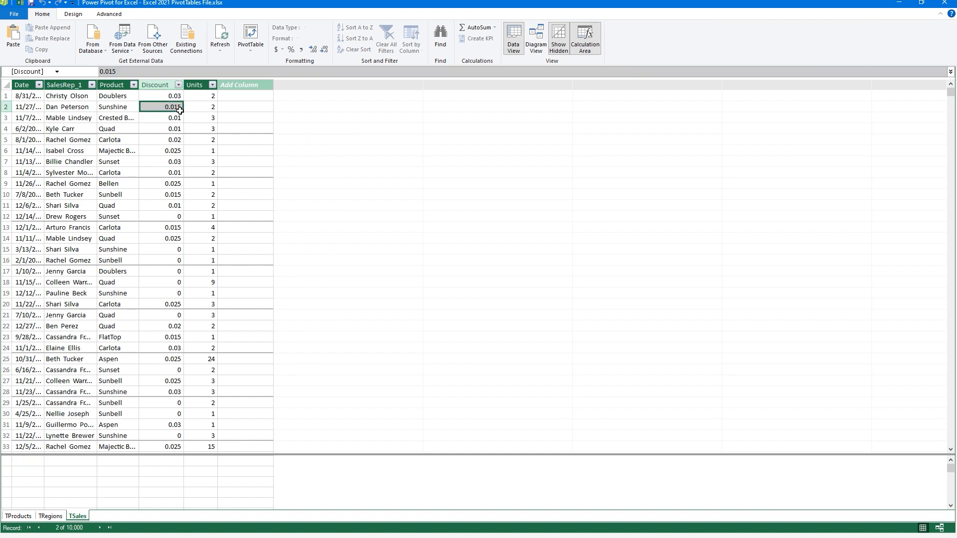
pyautogui.click(174, 130)
pyautogui.click(159, 172)
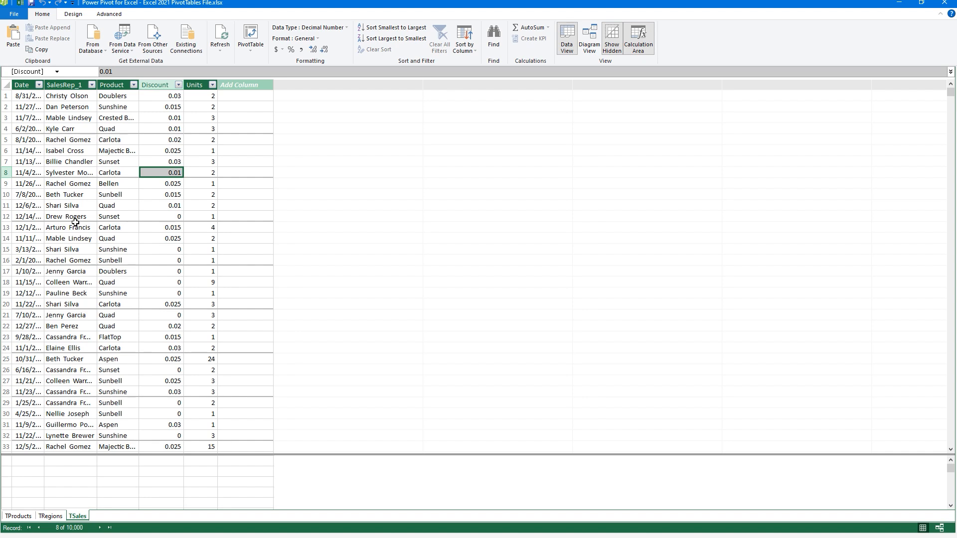
pyautogui.click(21, 521)
pyautogui.click(49, 521)
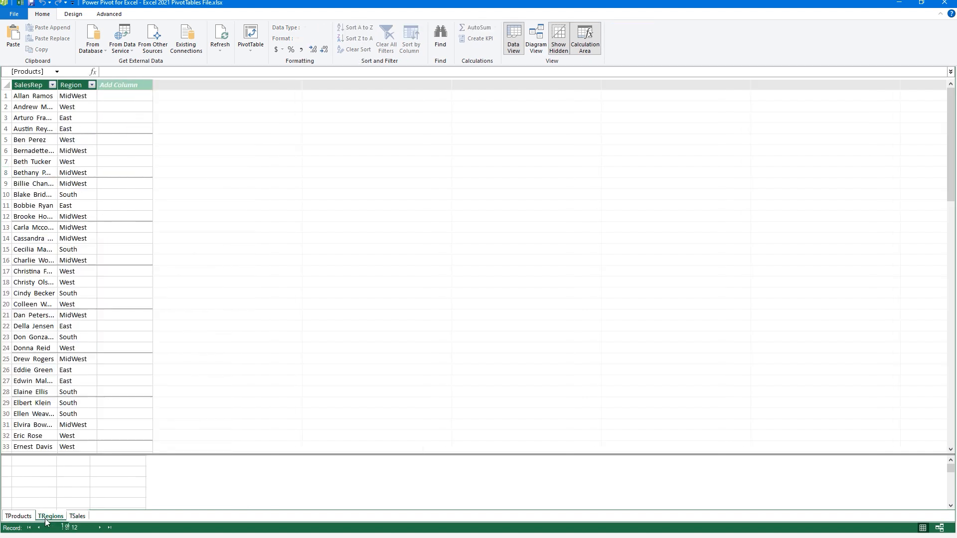
pyautogui.click(69, 521)
pyautogui.click(56, 518)
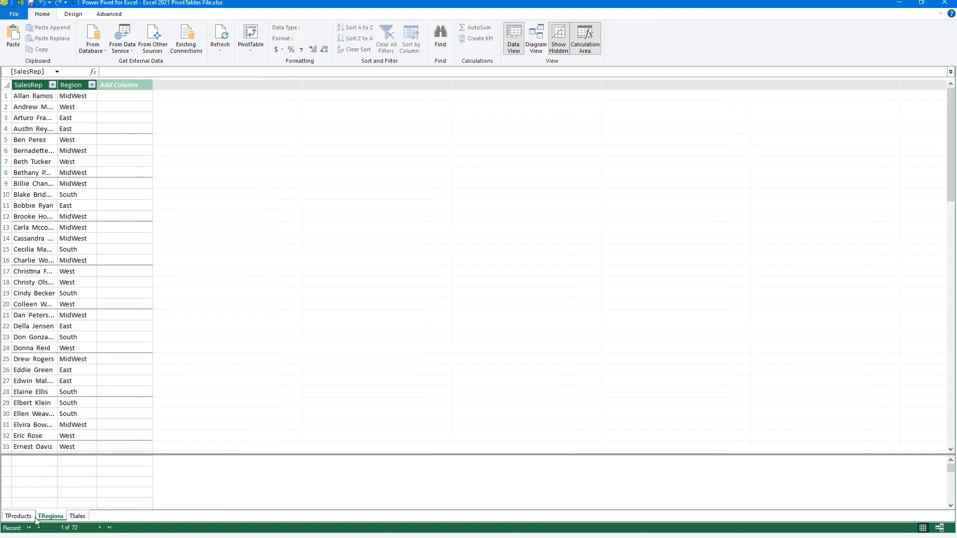
pyautogui.click(26, 517)
pyautogui.click(45, 518)
pyautogui.click(76, 517)
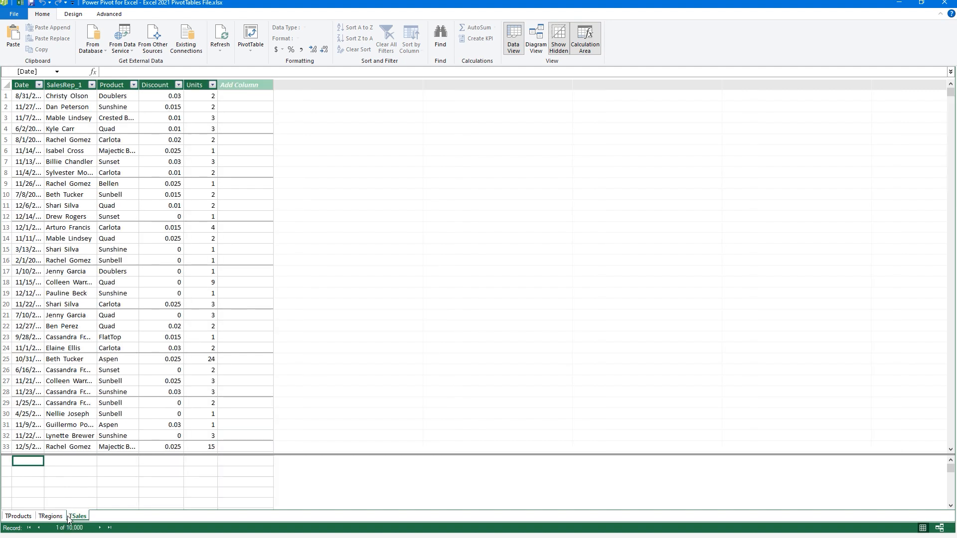
pyautogui.click(51, 517)
pyautogui.click(20, 516)
pyautogui.click(50, 516)
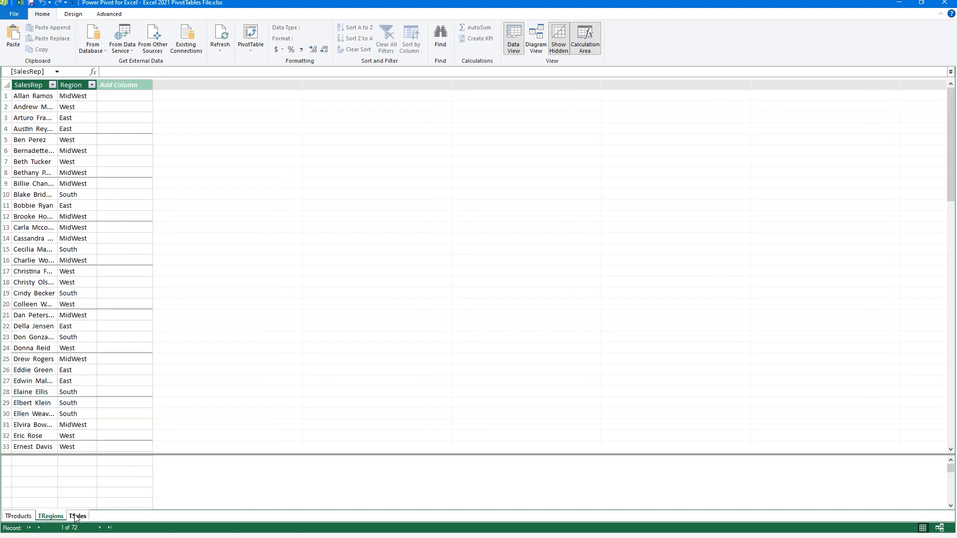
pyautogui.click(77, 516)
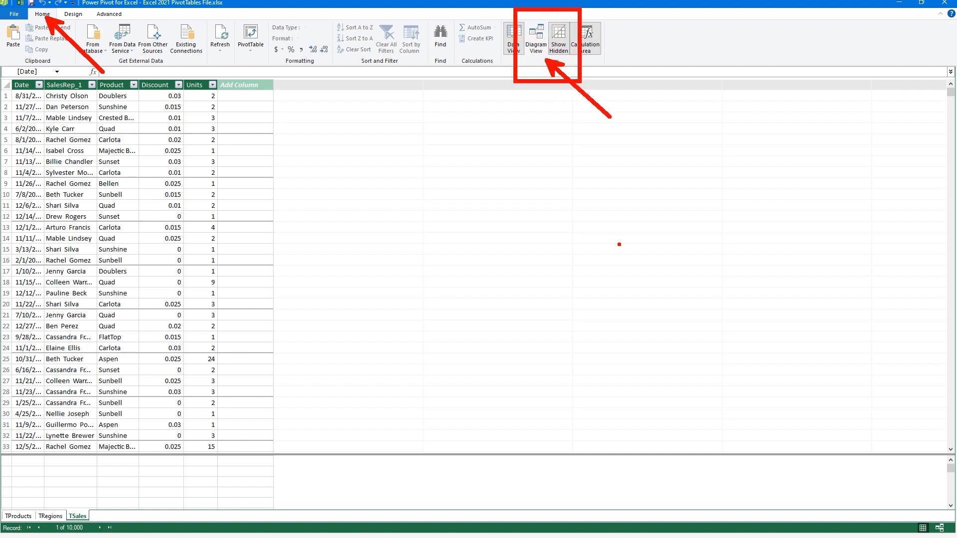
# - In Diagram View, enlarge and arrange the TProducts, TSales and TRegions boxes
pyautogui.click(535, 42)
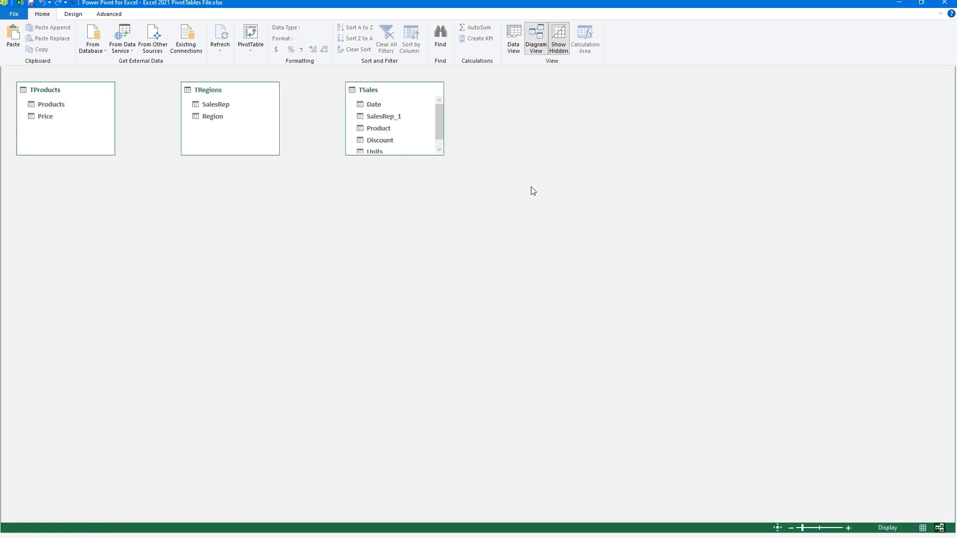
pyautogui.moveTo(400, 154); pyautogui.dragTo(400, 292)
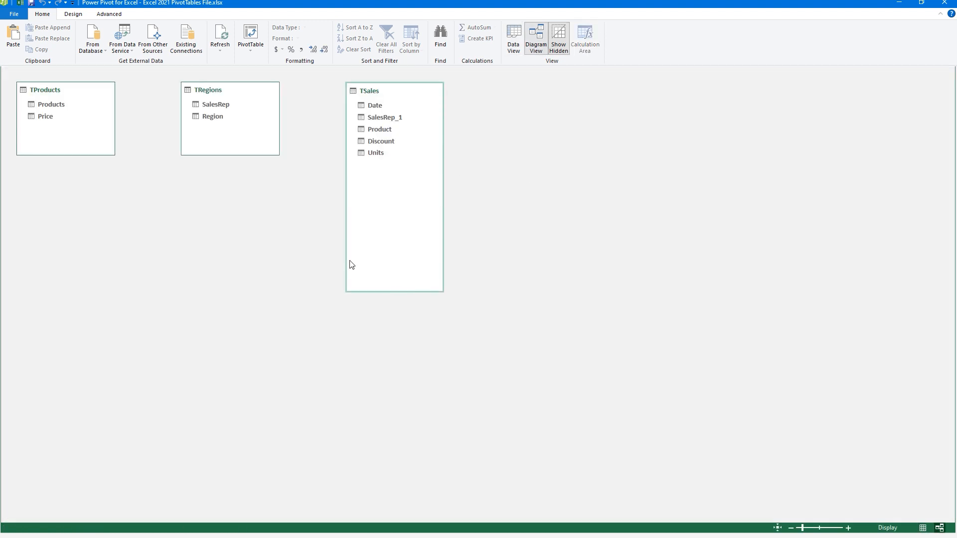
pyautogui.moveTo(248, 155); pyautogui.dragTo(242, 224)
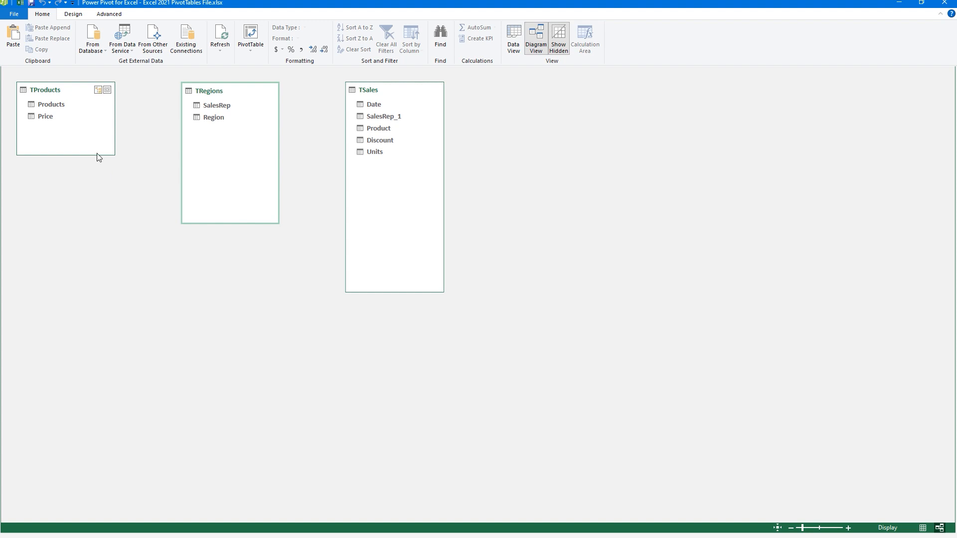
pyautogui.moveTo(98, 155); pyautogui.dragTo(100, 212)
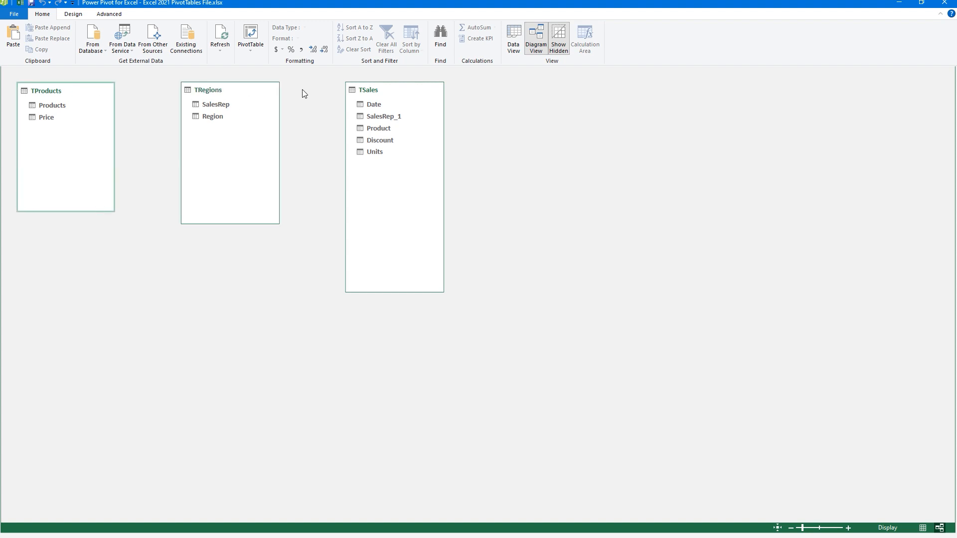
pyautogui.moveTo(249, 92); pyautogui.dragTo(741, 96)
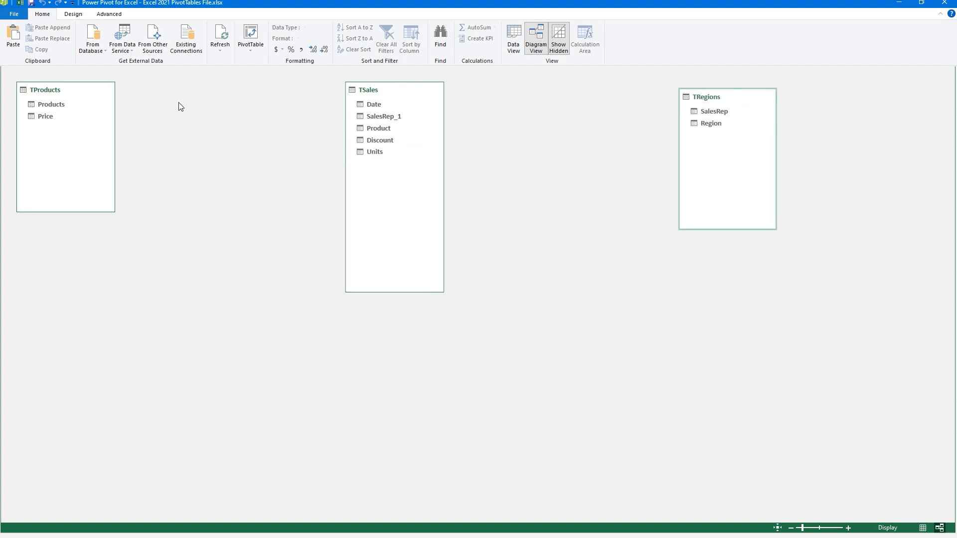
pyautogui.moveTo(92, 91); pyautogui.dragTo(210, 92)
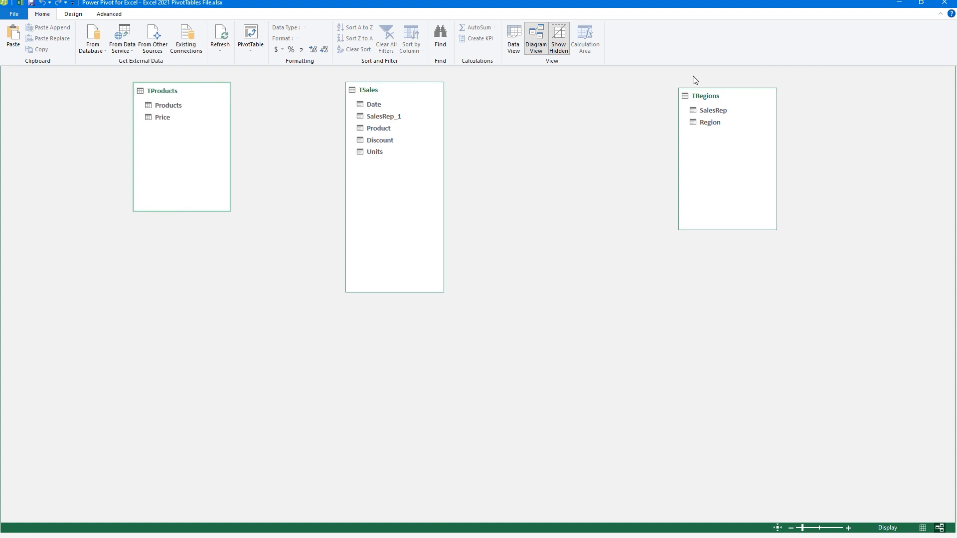
pyautogui.moveTo(731, 95); pyautogui.dragTo(635, 90)
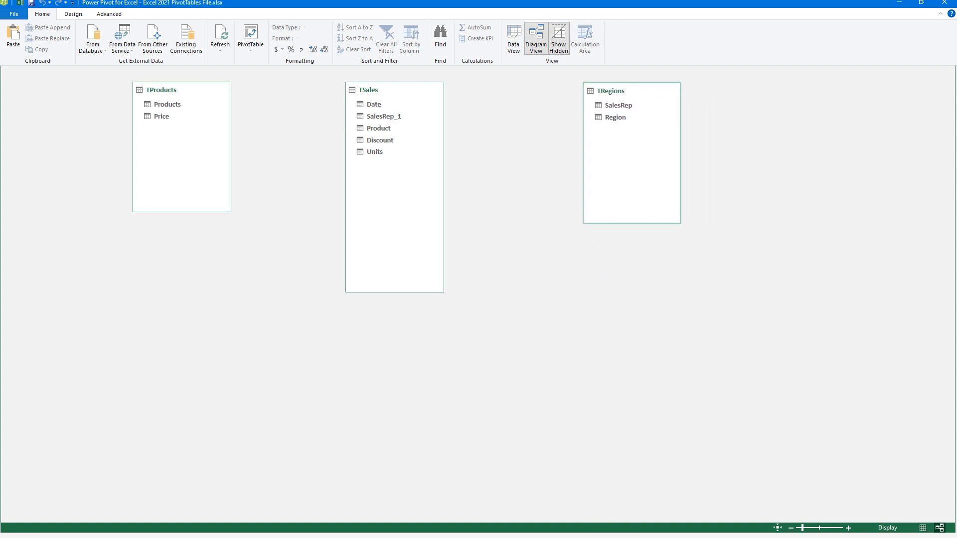
# - Relate TRegions SalesRep to TSales SalesRep_1 and TProducts Products to TSales Product
pyautogui.moveTo(593, 102)
pyautogui.mouseDown()
pyautogui.moveTo(489, 127)
pyautogui.moveTo(403, 116)
pyautogui.moveTo(407, 128)
pyautogui.mouseUp()
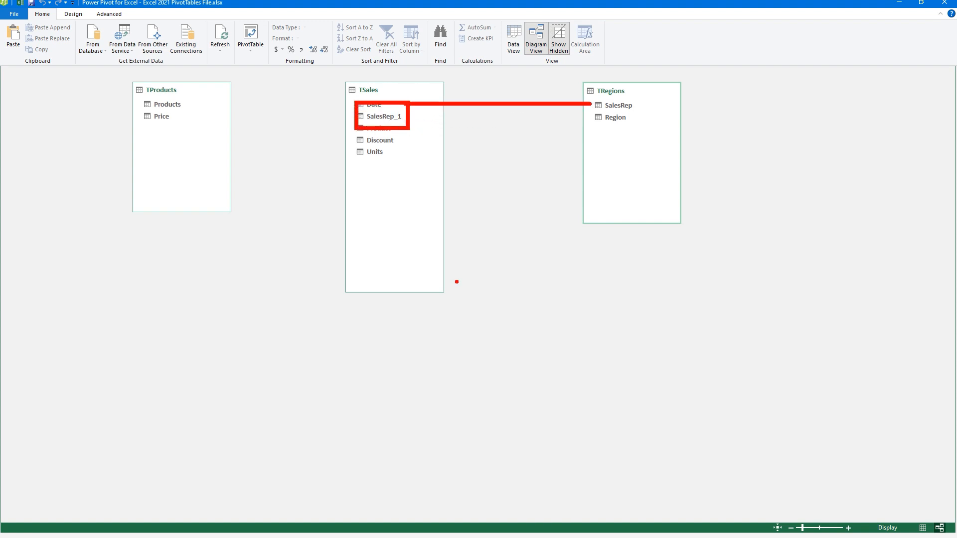
pyautogui.press('Escape')
pyautogui.moveTo(628, 103); pyautogui.dragTo(404, 119)
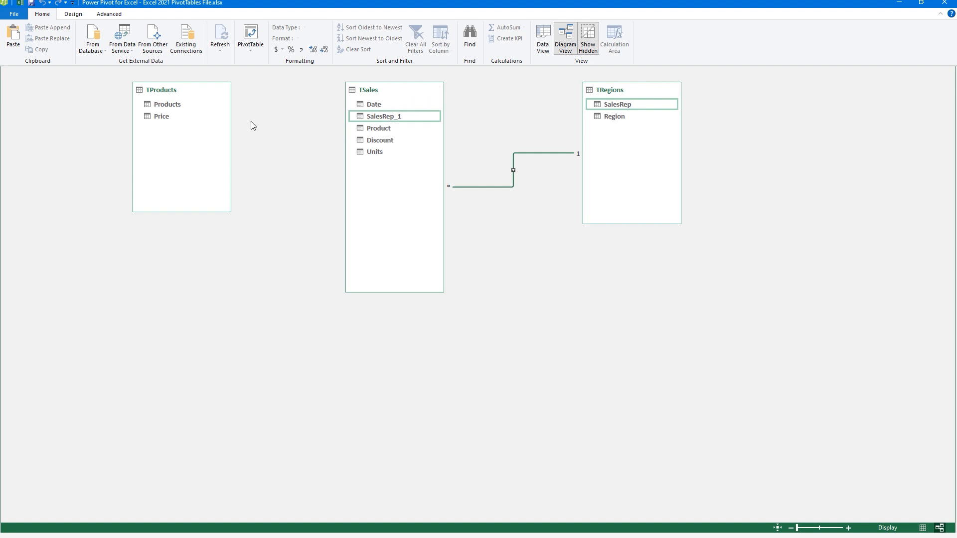
pyautogui.moveTo(182, 105); pyautogui.dragTo(369, 130)
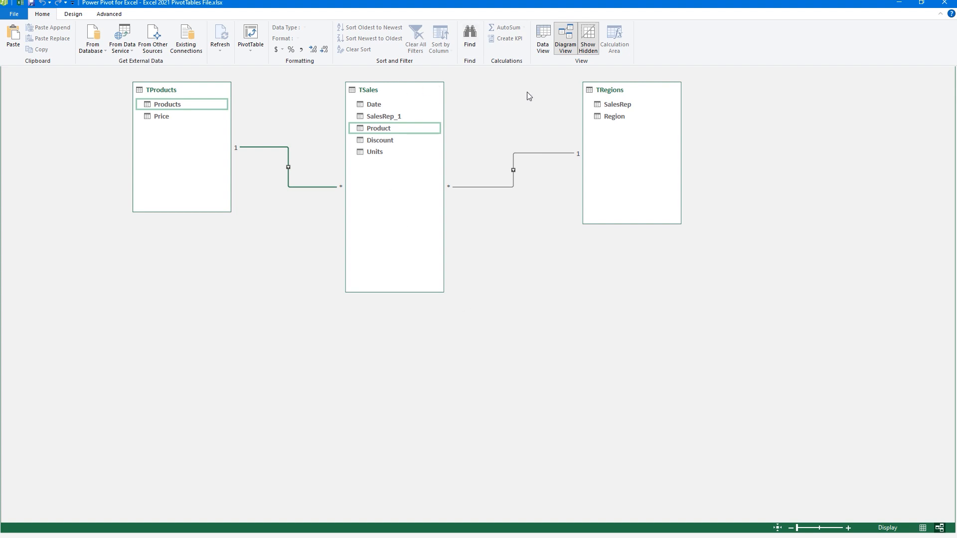
pyautogui.click(542, 40)
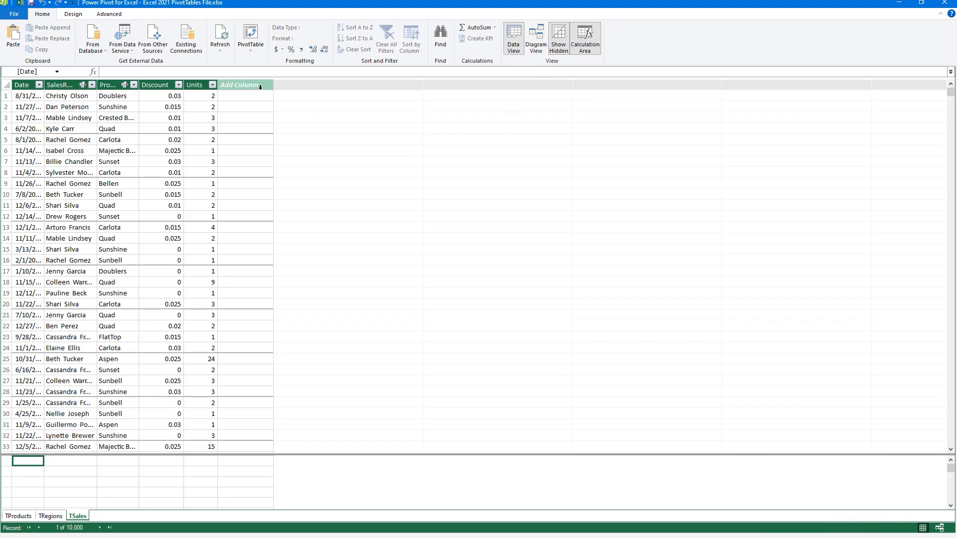
# - Minimize Power Pivot and look over the source tables on the workbook's PowerPivot sheet
pyautogui.click(897, 4)
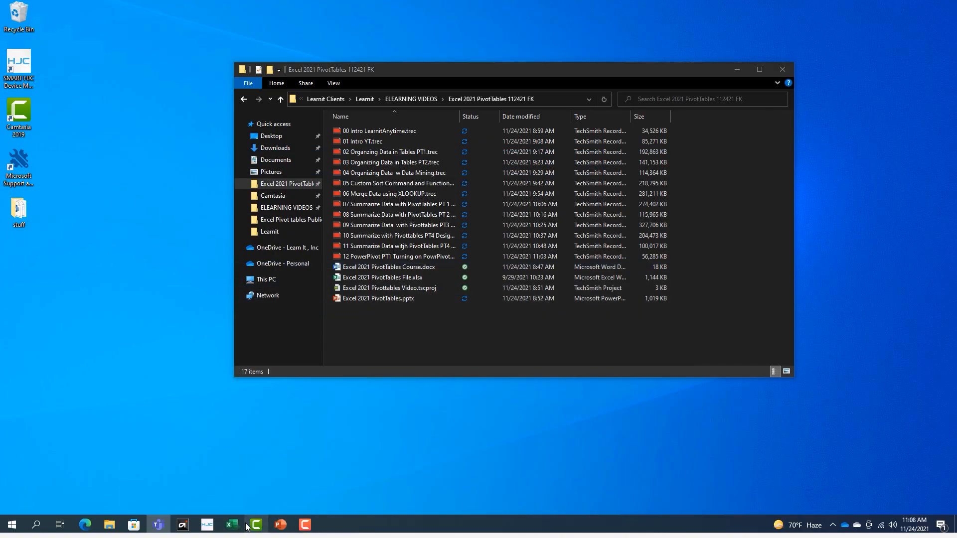
pyautogui.moveTo(231, 524)
pyautogui.click(215, 502)
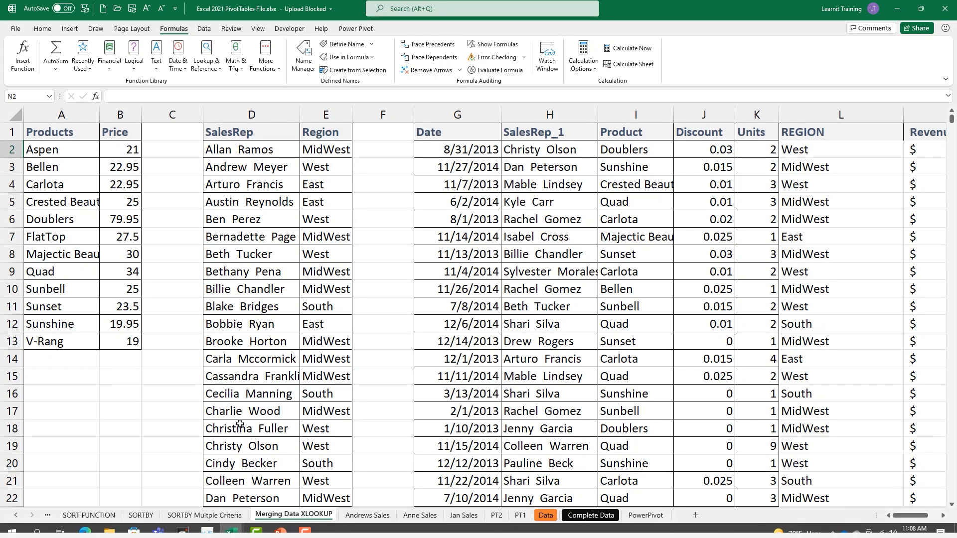
pyautogui.click(645, 514)
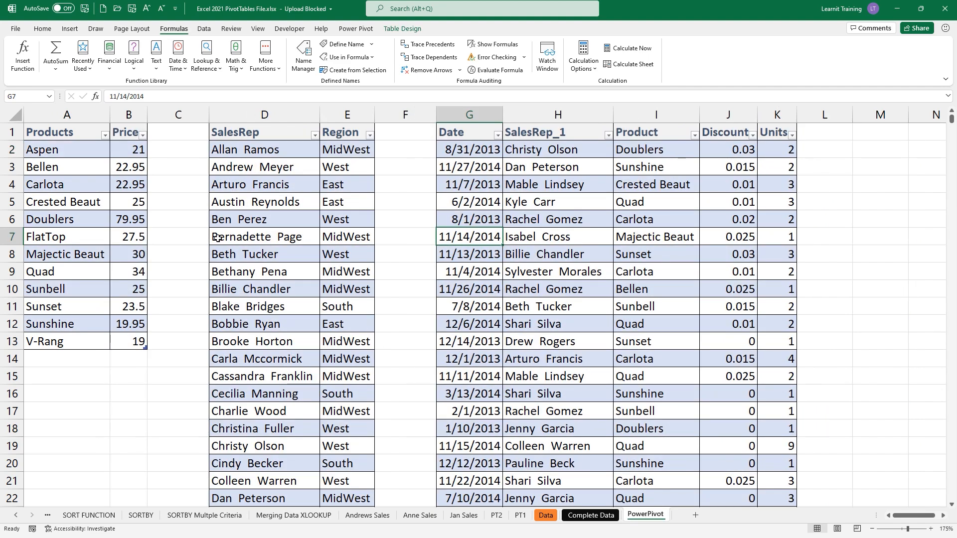
pyautogui.click(105, 222)
pyautogui.click(314, 250)
pyautogui.click(504, 242)
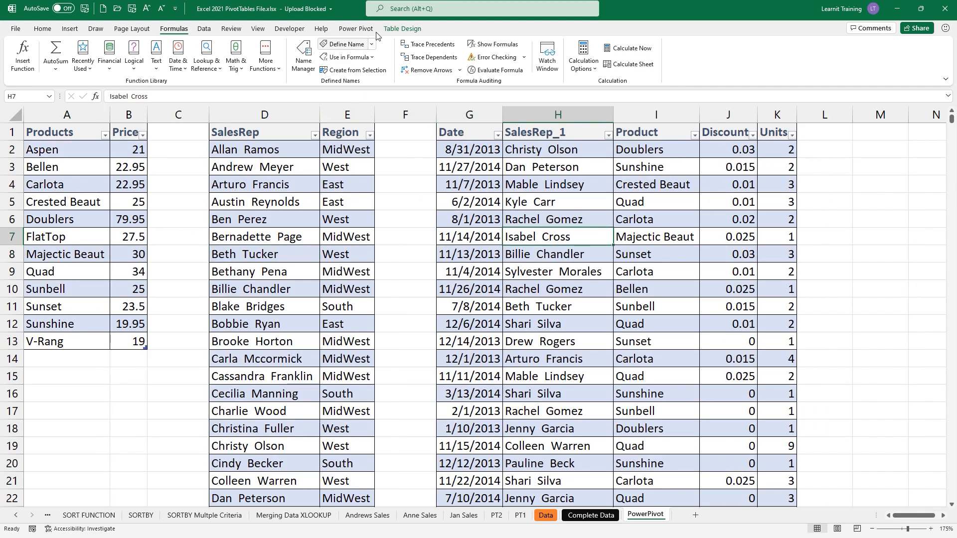
pyautogui.click(399, 29)
# - Show the workbook's Power Pivot tab, then Alt+Tab back to the Power Pivot window
pyautogui.click(349, 29)
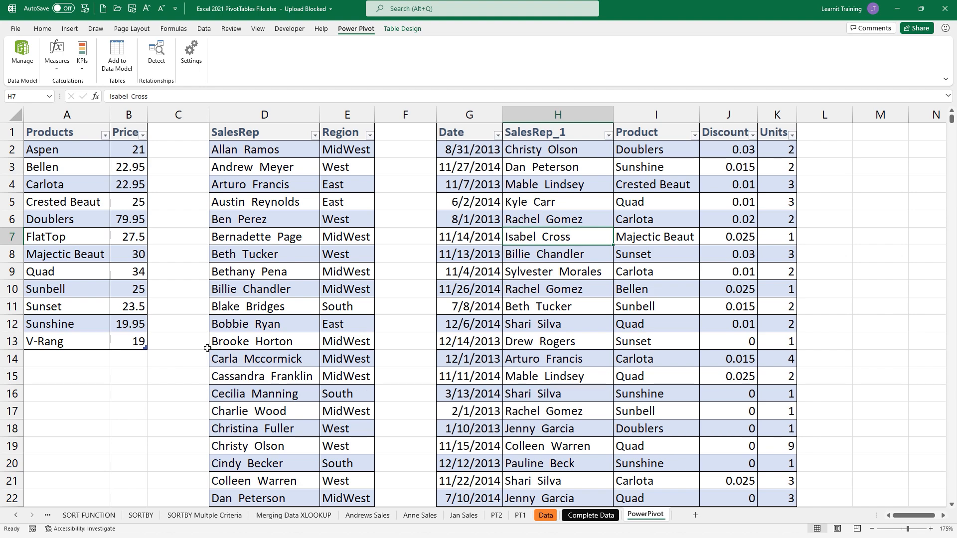
pyautogui.hotkey('alt', 'Tab')
pyautogui.press('Tab')
pyautogui.press('Tab')
pyautogui.press('Tab')
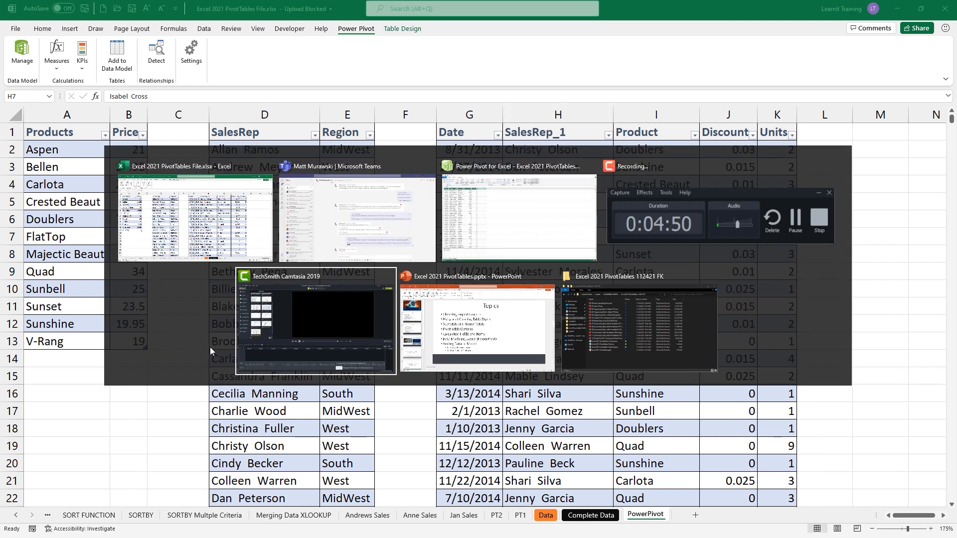
pyautogui.press('Tab')
pyautogui.press('Tab')
pyautogui.press('Tab')
pyautogui.press('Tab')
pyautogui.press('Tab')
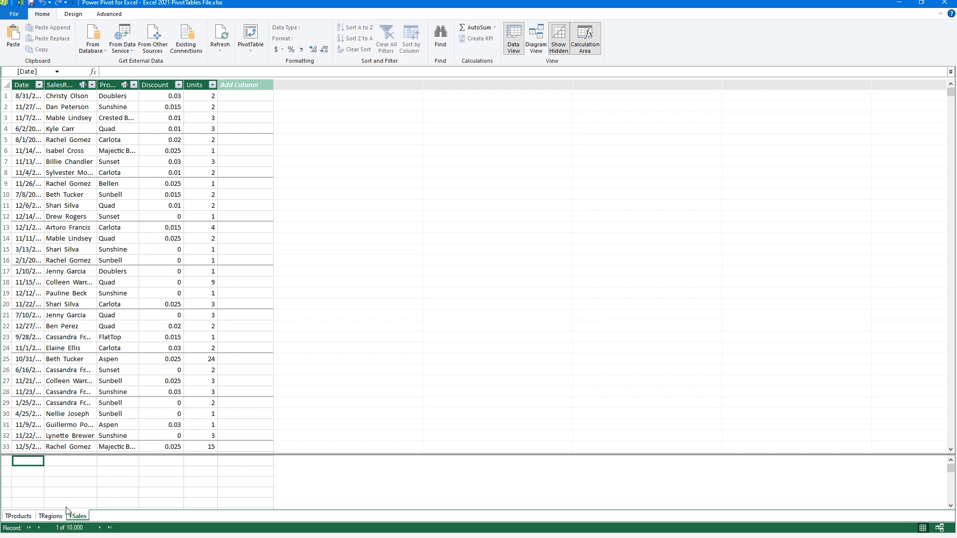
pyautogui.click(26, 518)
pyautogui.click(51, 518)
pyautogui.click(75, 517)
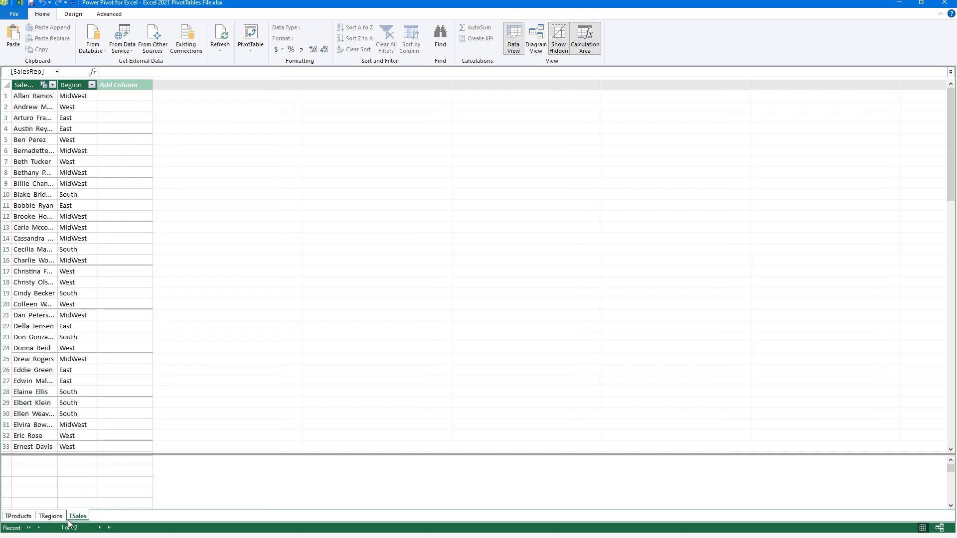
pyautogui.click(536, 39)
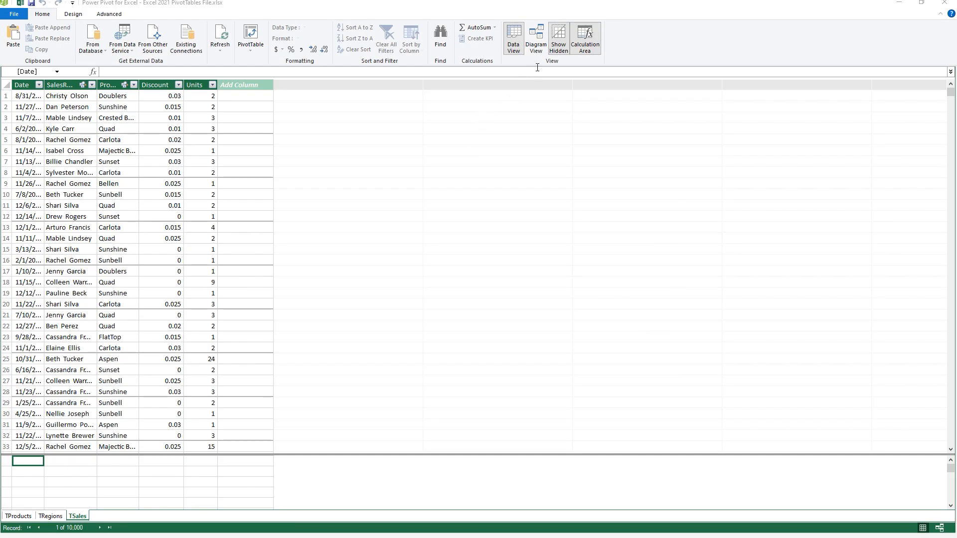
pyautogui.click(539, 46)
pyautogui.click(538, 46)
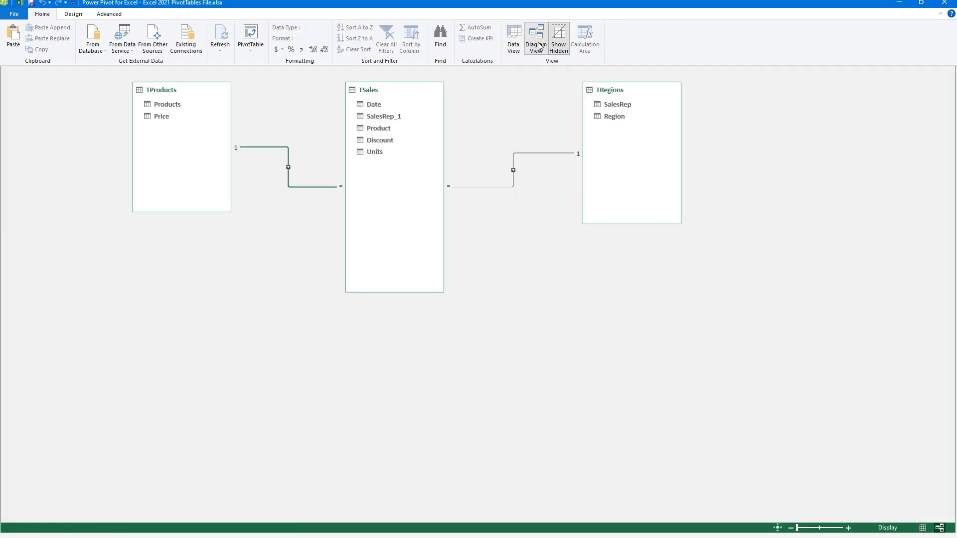
pyautogui.click(513, 40)
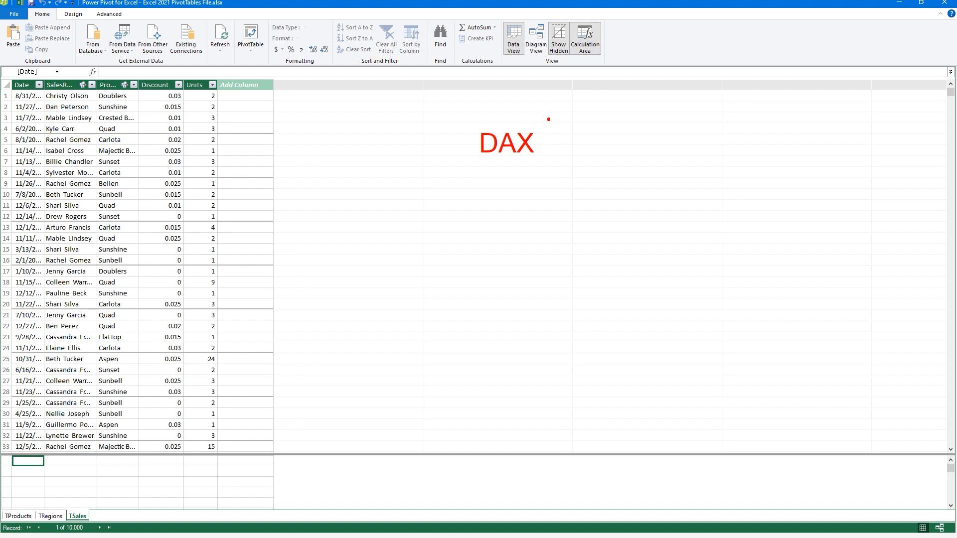
pyautogui.moveTo(564, 111); pyautogui.dragTo(546, 137)
pyautogui.press('Escape')
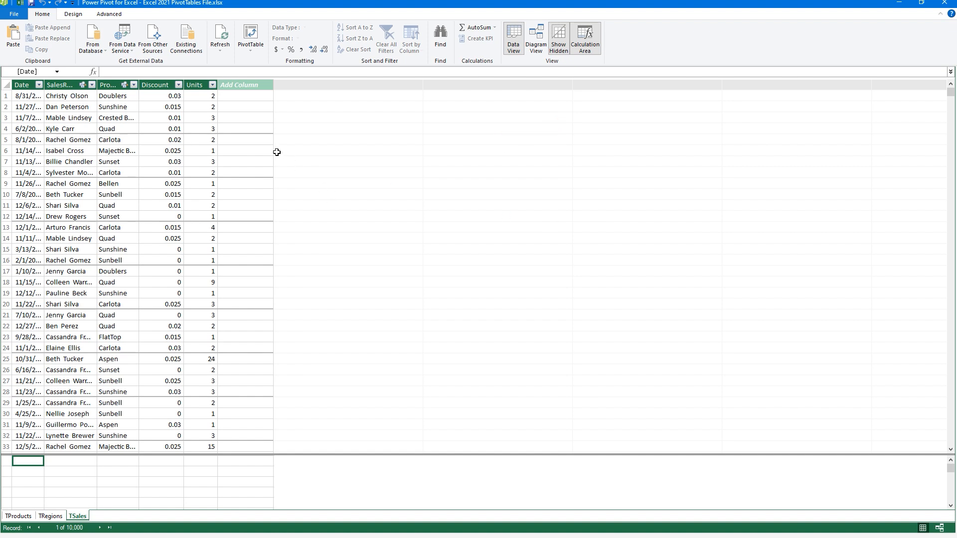
# - Add a TSales calculated column with the formula =RELATED(TRegions[Region])
pyautogui.click(237, 85)
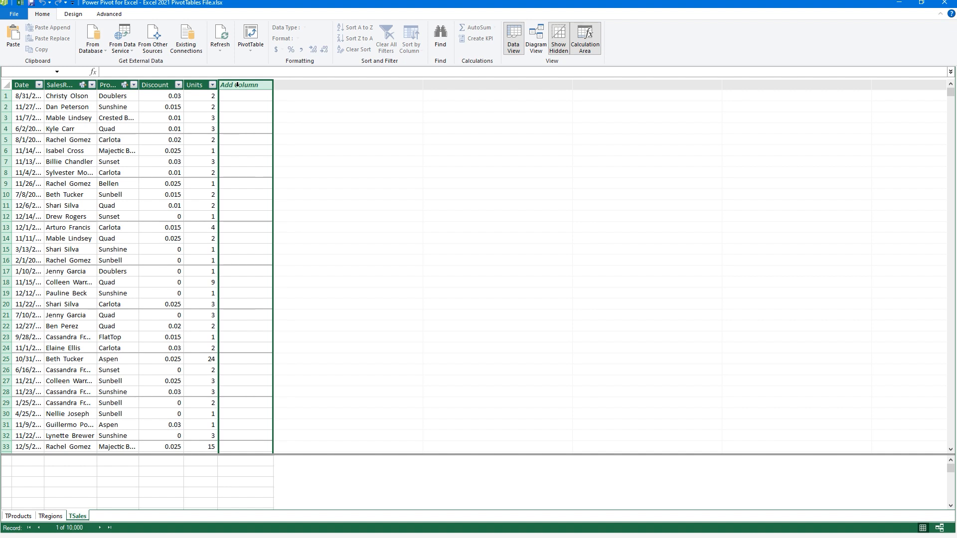
pyautogui.click(212, 75)
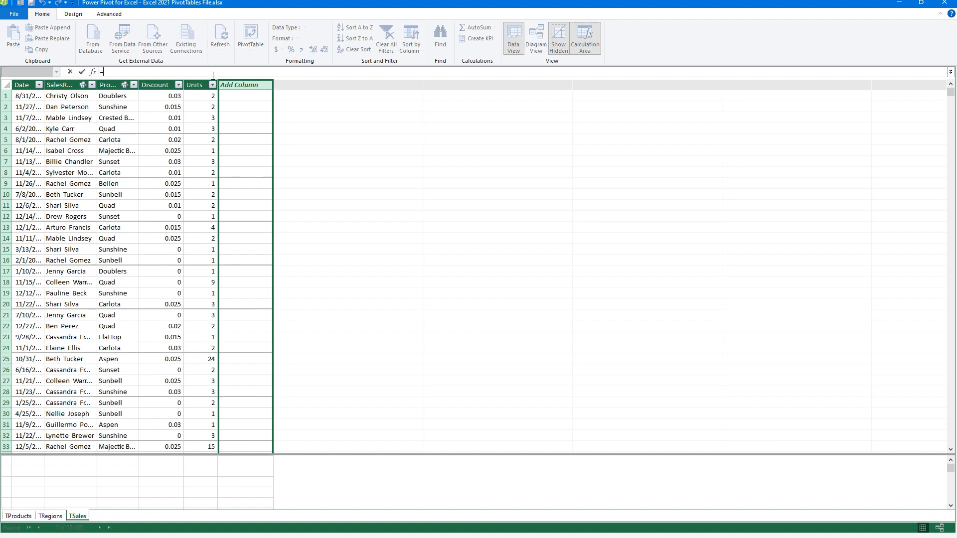
pyautogui.write('=re')
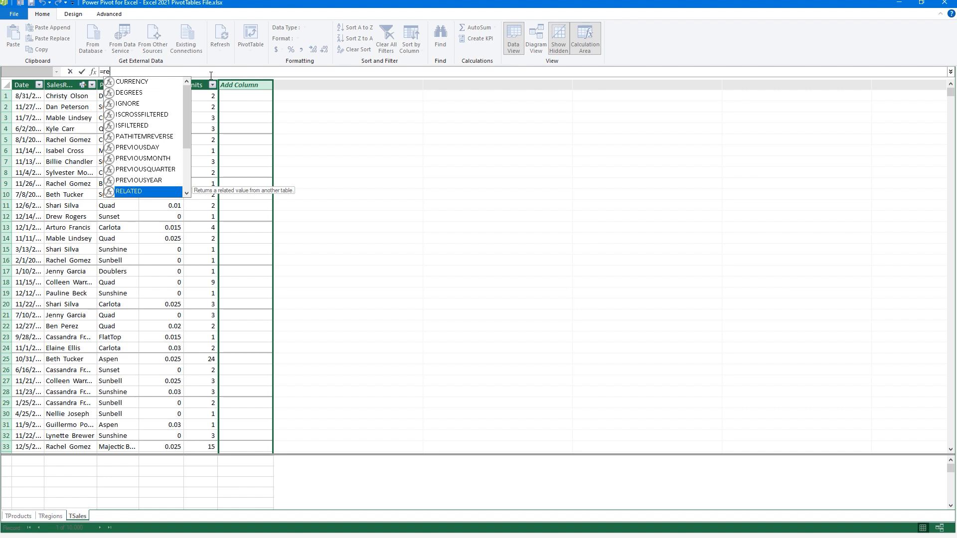
pyautogui.doubleClick(132, 193)
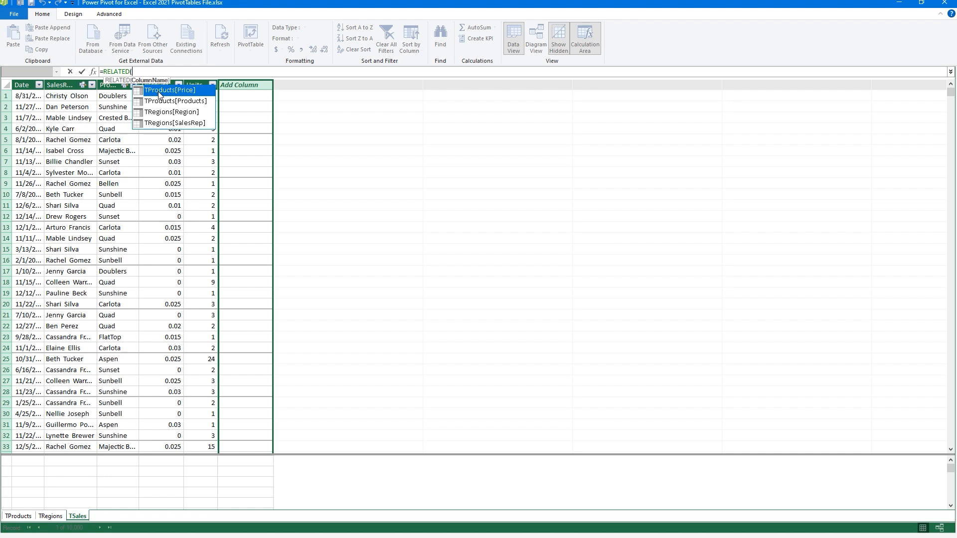
pyautogui.press('Down')
pyautogui.press('Down')
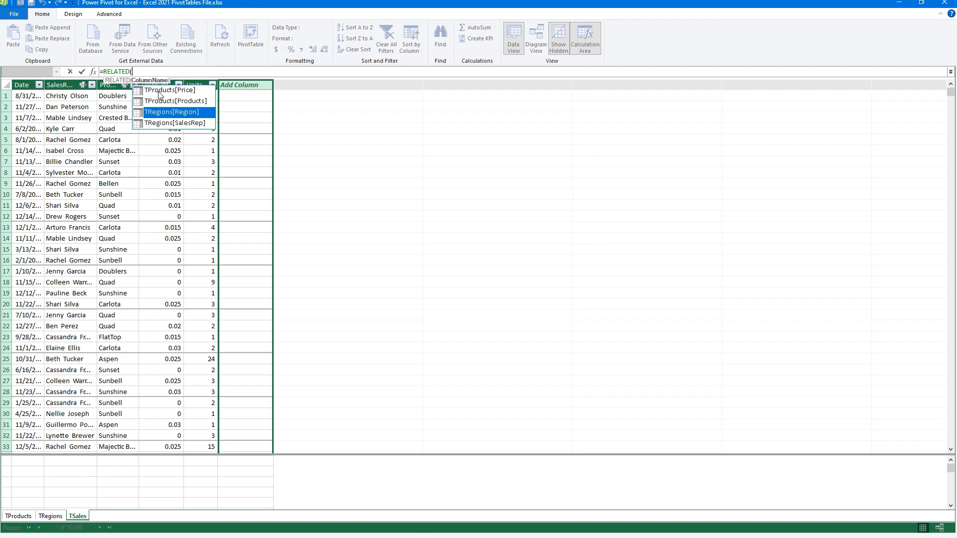
pyautogui.press('Tab')
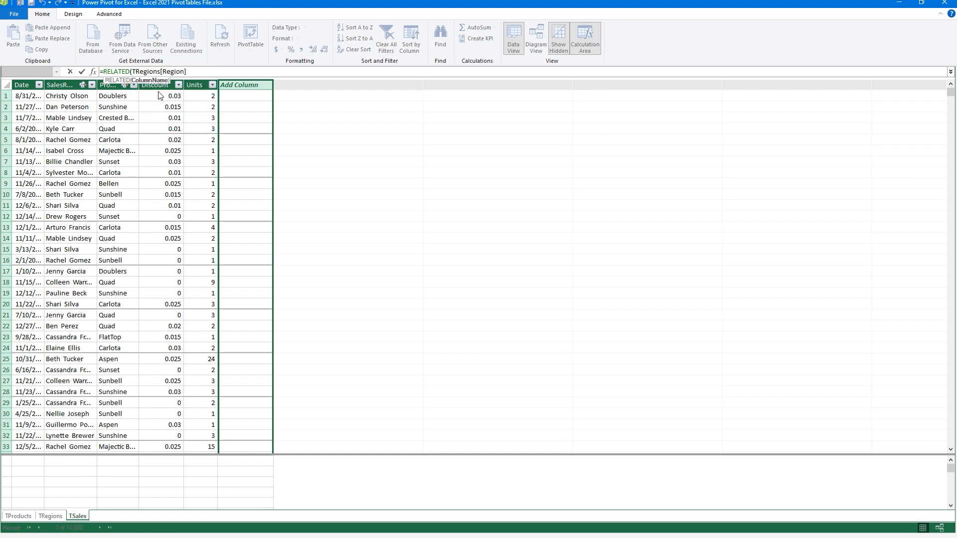
pyautogui.write(')')
pyautogui.press('Return')
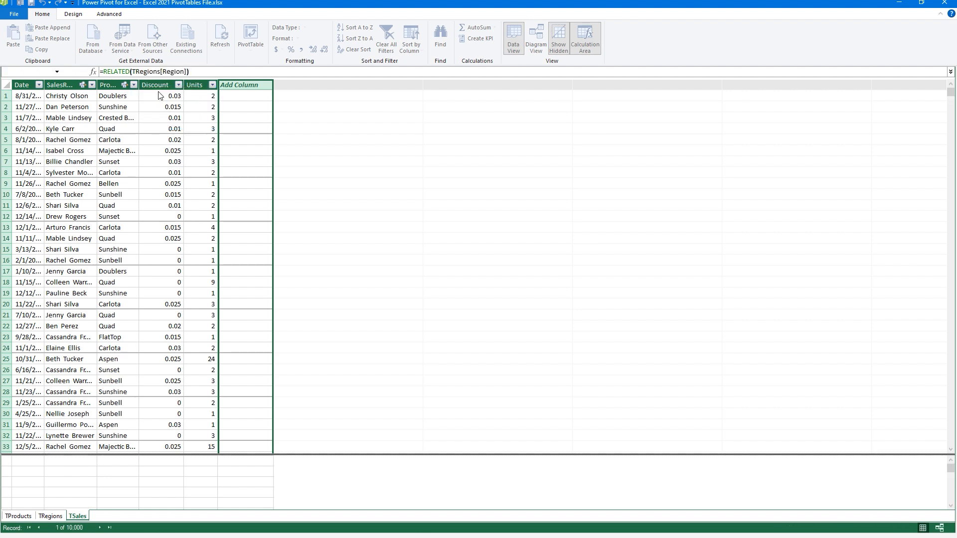
# - Rename the new calculated column to Regions
pyautogui.doubleClick(256, 84)
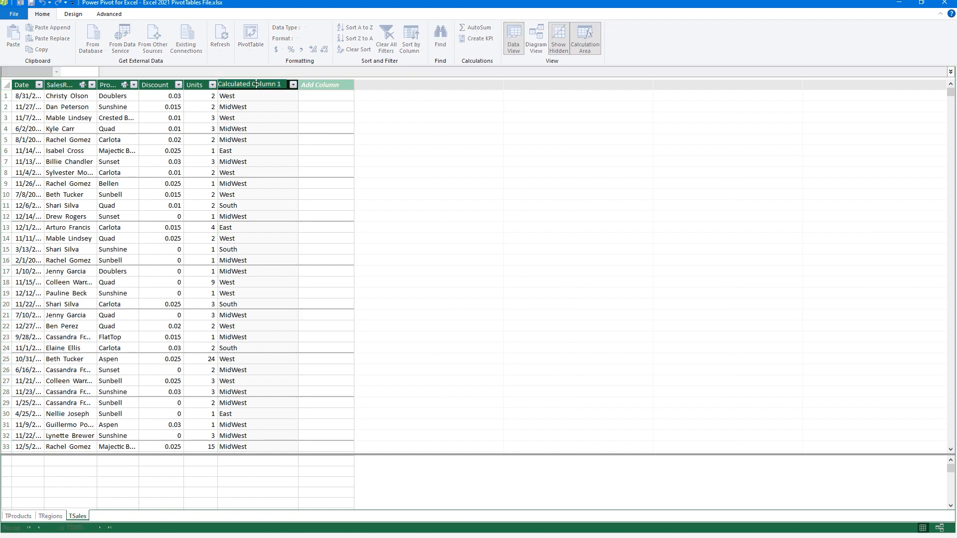
pyautogui.press('BackSpace')
pyautogui.press('BackSpace')
pyautogui.press('BackSpace')
pyautogui.press('BackSpace')
pyautogui.press('BackSpace')
pyautogui.press('BackSpace')
pyautogui.press('BackSpace')
pyautogui.press('BackSpace')
pyautogui.press('BackSpace')
pyautogui.press('BackSpace')
pyautogui.press('BackSpace')
pyautogui.press('BackSpace')
pyautogui.press('BackSpace')
pyautogui.press('BackSpace')
pyautogui.press('BackSpace')
pyautogui.press('BackSpace')
pyautogui.press('BackSpace')
pyautogui.press('BackSpace')
pyautogui.press('BackSpace')
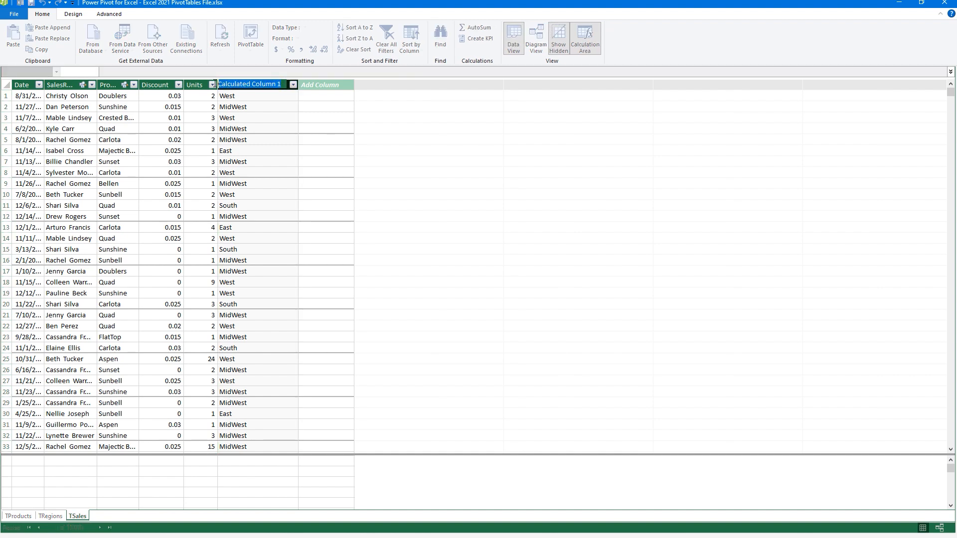
pyautogui.write('Regio')
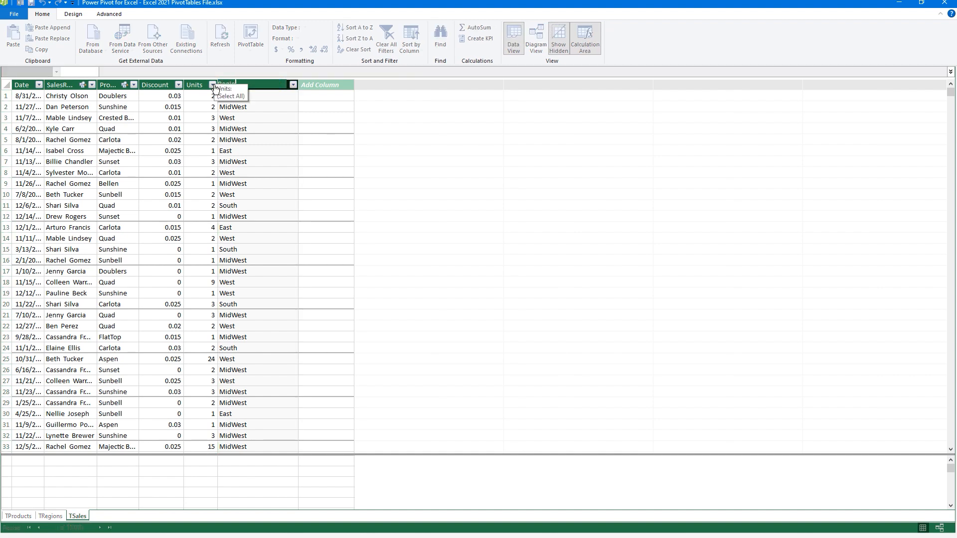
pyautogui.write('ns')
pyautogui.press('Return')
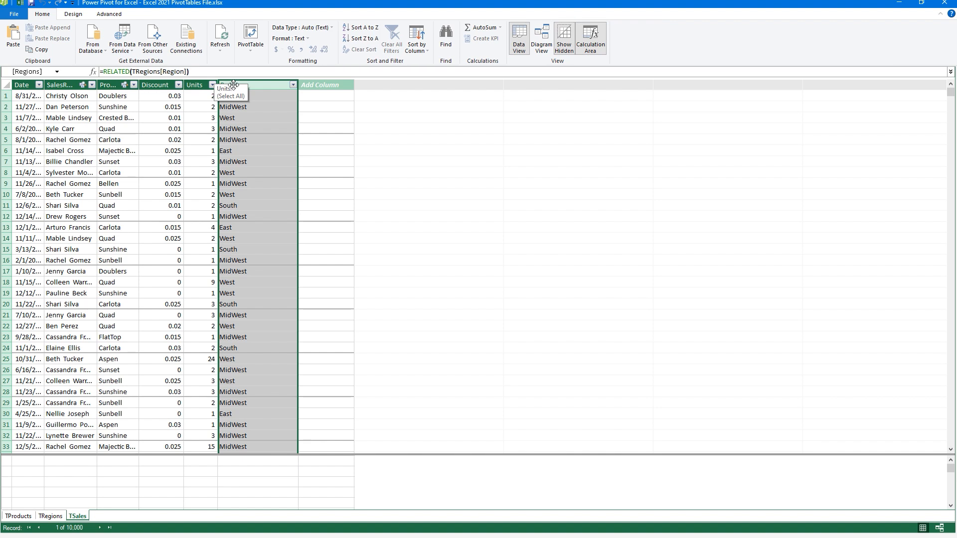
pyautogui.click(313, 88)
pyautogui.click(300, 72)
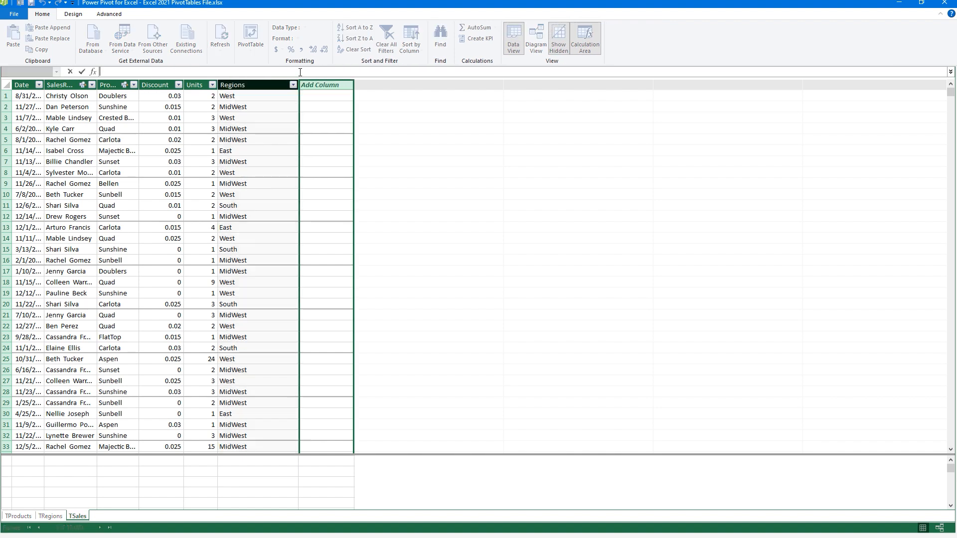
# - Enter =RELATED(TProducts[Price])*TSales[Units]*(1-TSales[Discount]) in the next TSales column
pyautogui.write('=RELATED(')
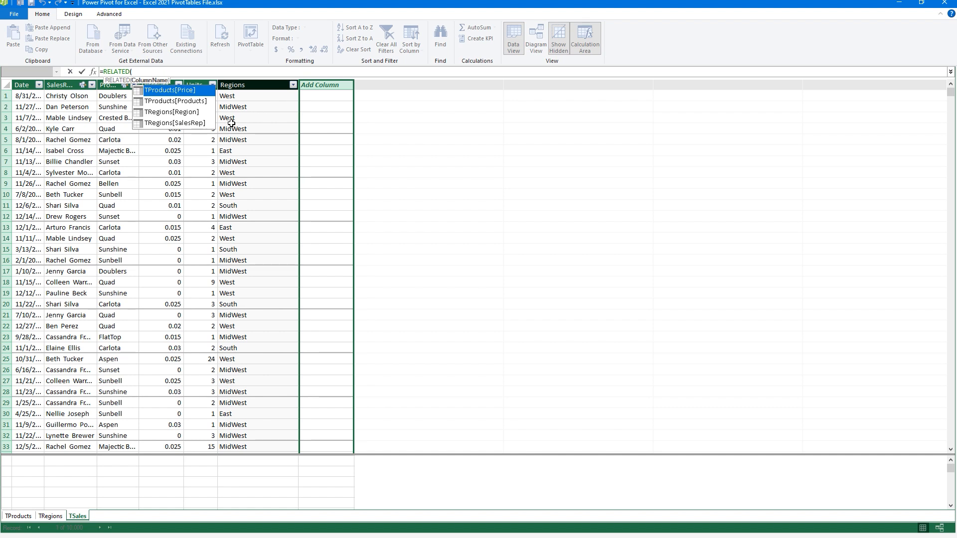
pyautogui.press('Tab')
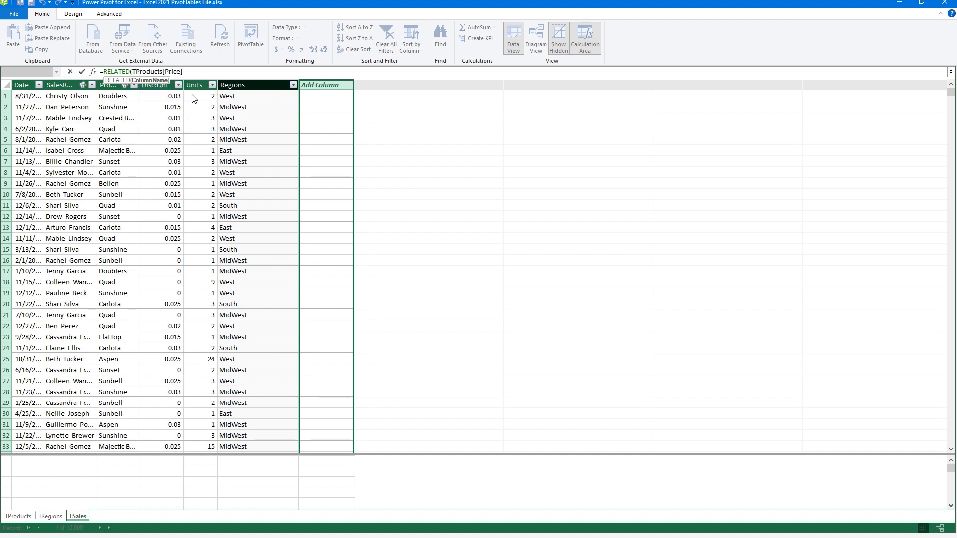
pyautogui.write(')*')
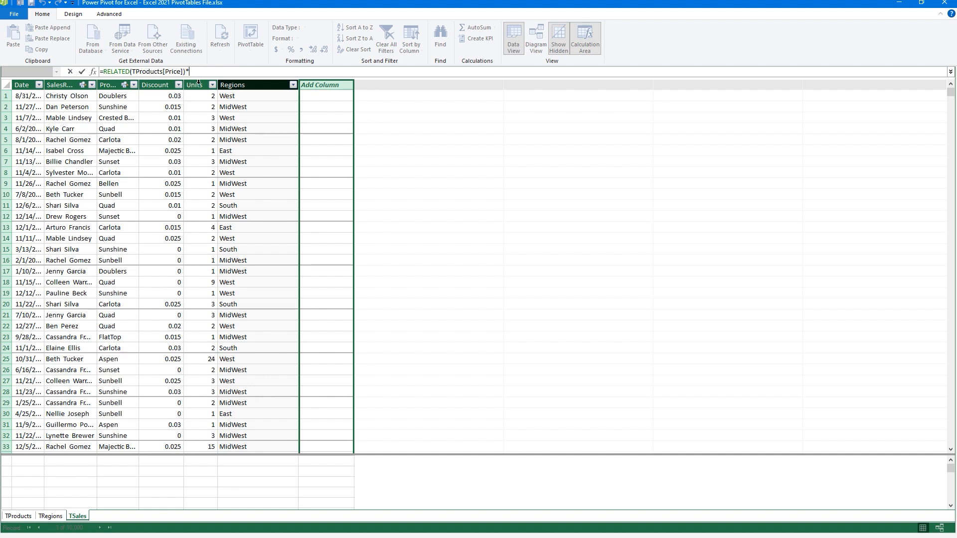
pyautogui.click(198, 83)
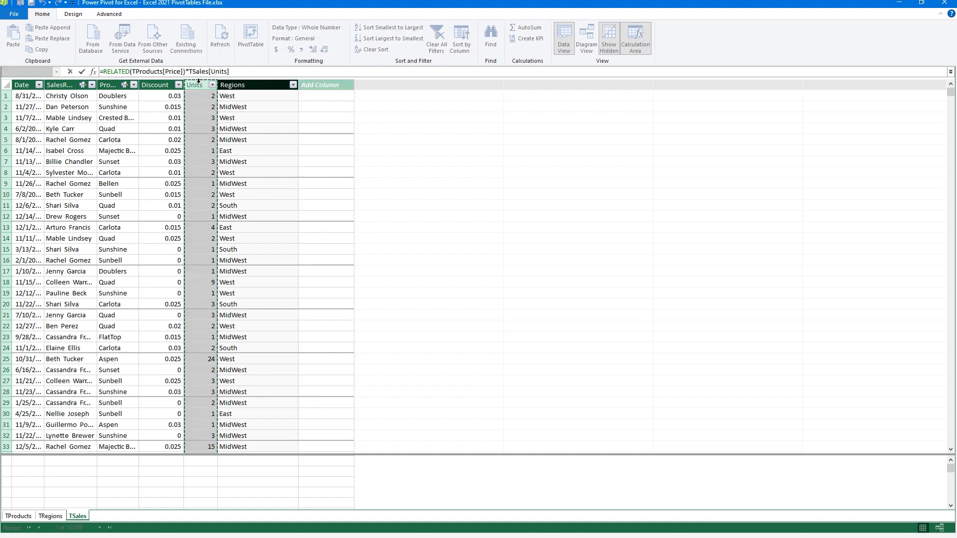
pyautogui.write('*(1')
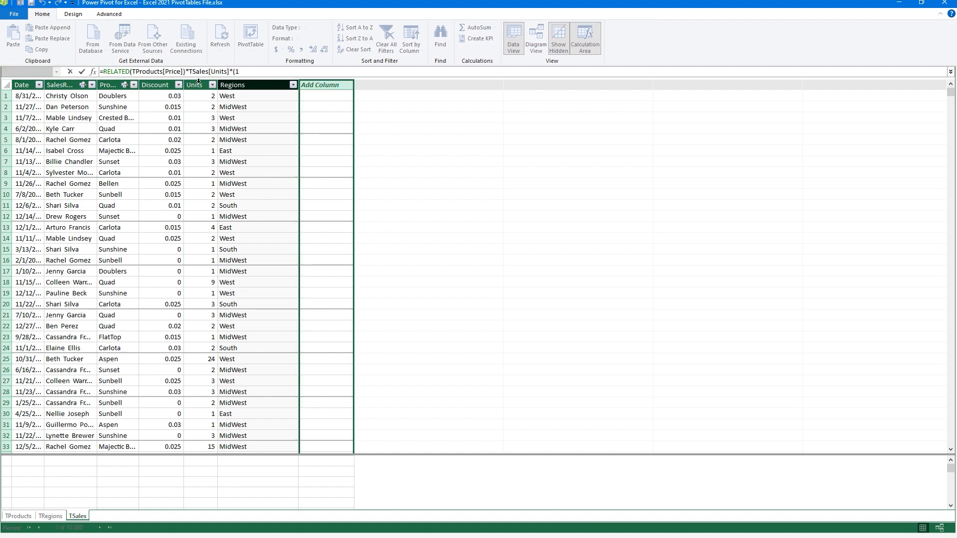
pyautogui.write('-')
pyautogui.click(163, 83)
pyautogui.write(')')
pyautogui.press('Return')
pyautogui.press('Return')
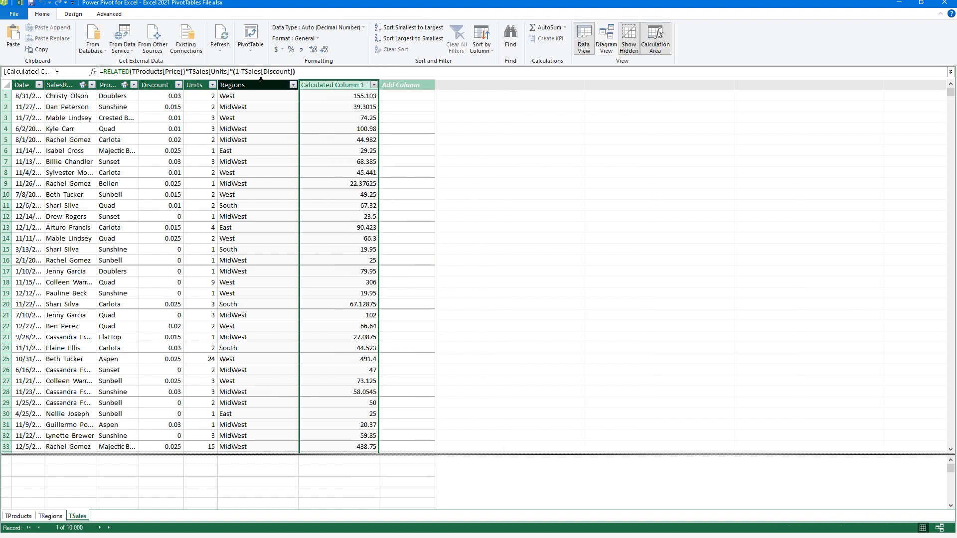
# - Rename that calculated column to Revenue
pyautogui.doubleClick(319, 85)
pyautogui.write('Rev')
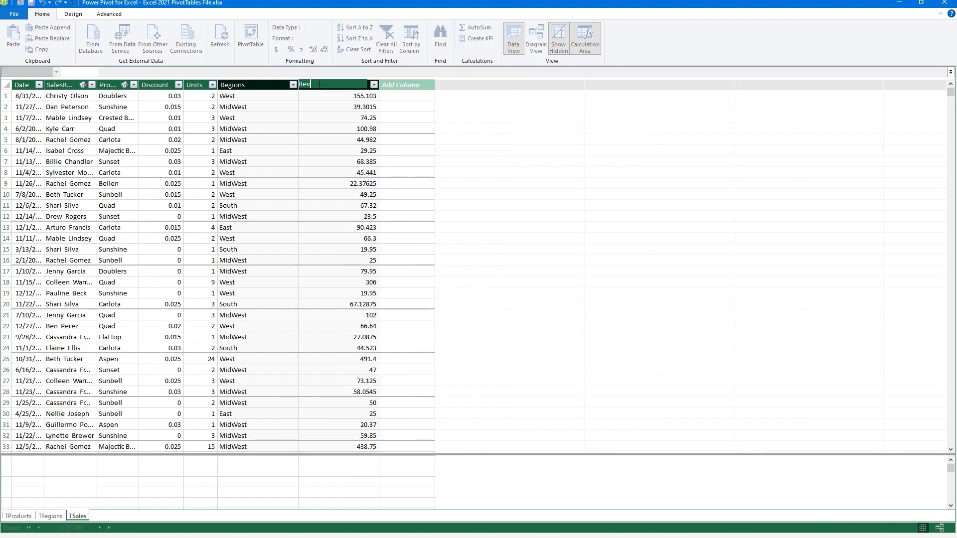
pyautogui.write('enue')
pyautogui.press('Return')
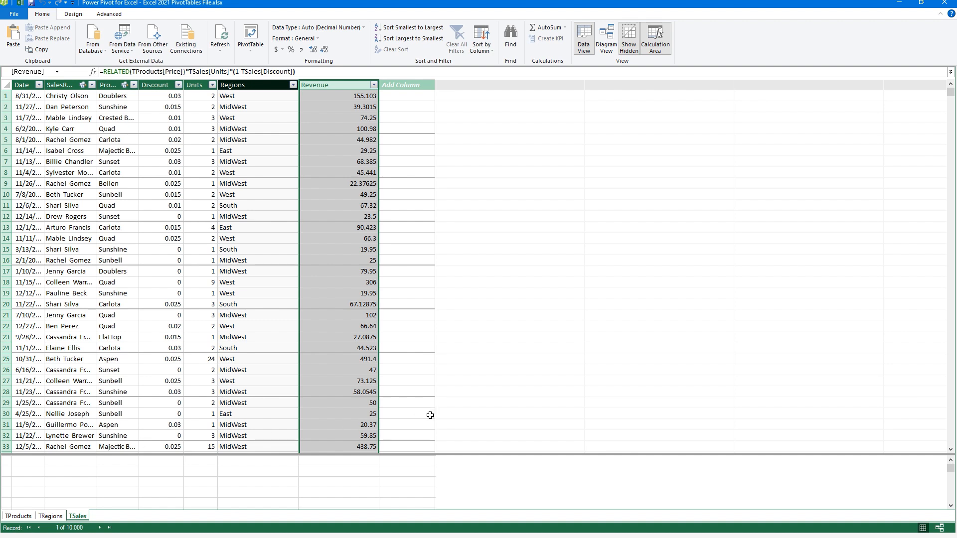
# - Insert a PivotTable from the data model onto a new worksheet, Sheet9
pyautogui.click(258, 51)
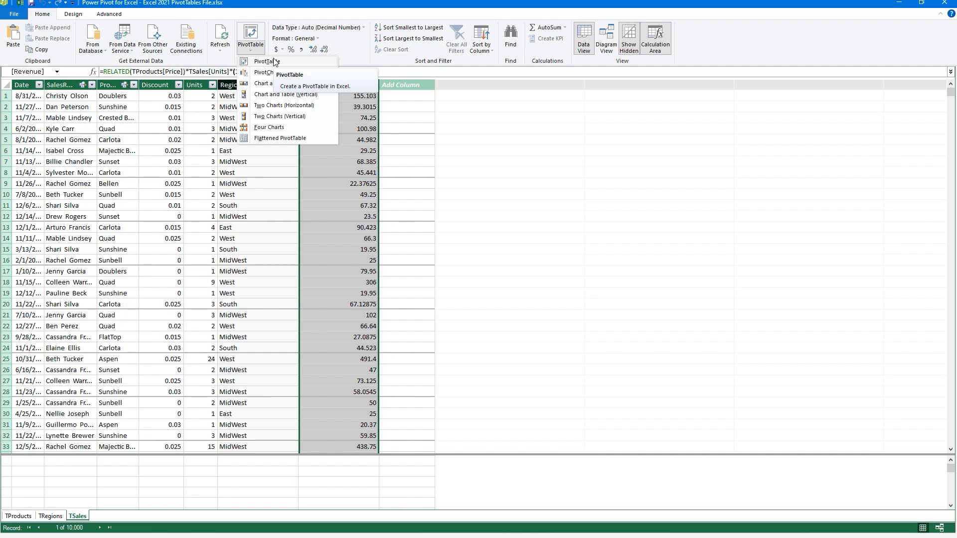
pyautogui.click(274, 62)
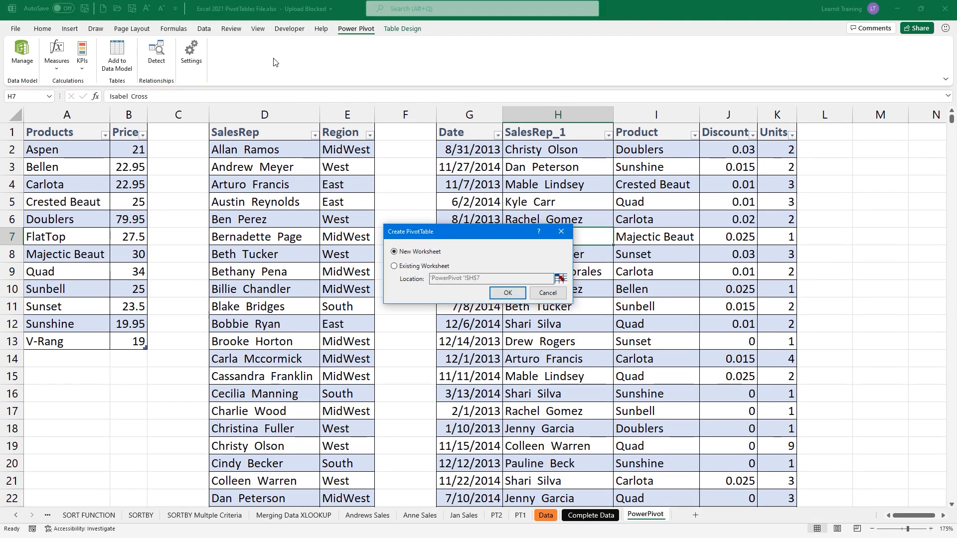
pyautogui.click(508, 293)
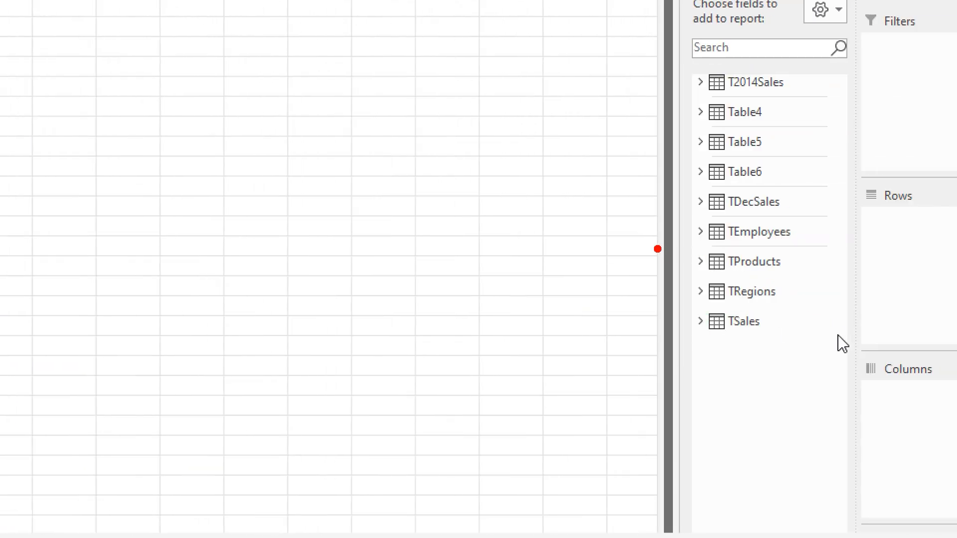
pyautogui.moveTo(654, 248); pyautogui.dragTo(877, 254)
pyautogui.moveTo(670, 156); pyautogui.dragTo(595, 155)
pyautogui.moveTo(686, 249); pyautogui.dragTo(803, 342)
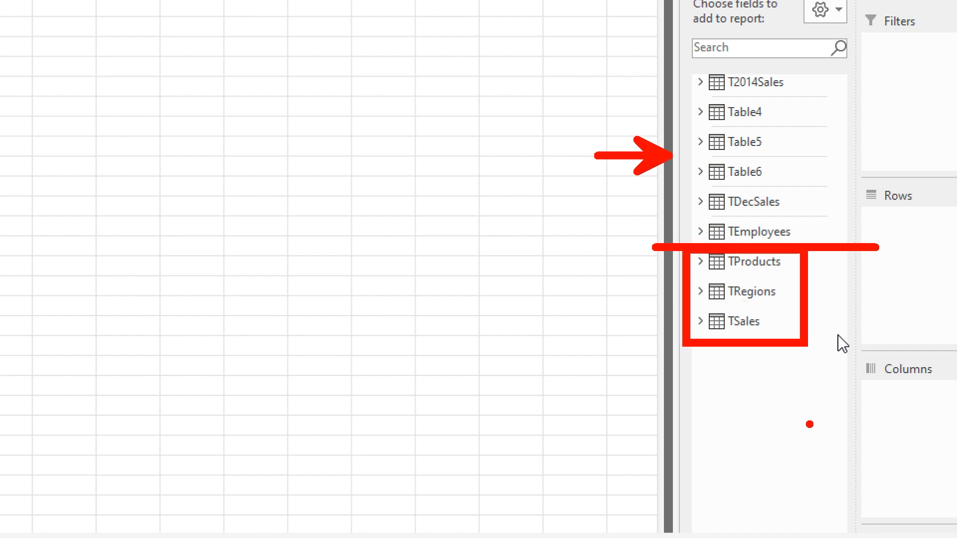
pyautogui.press('Escape')
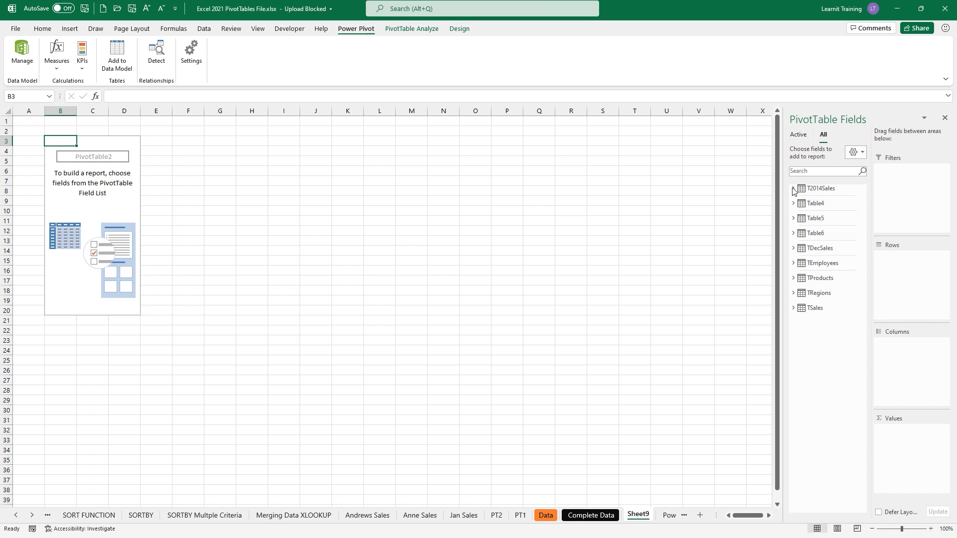
# - Build a pivot with TProducts' Products as rows and Sum of Revenue as values, checking the Doublers total
pyautogui.click(793, 248)
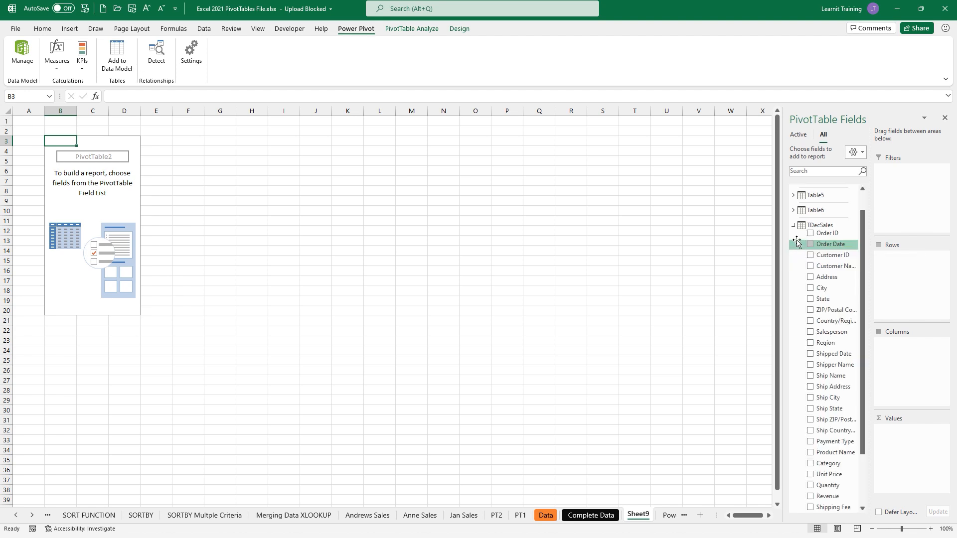
pyautogui.click(793, 232)
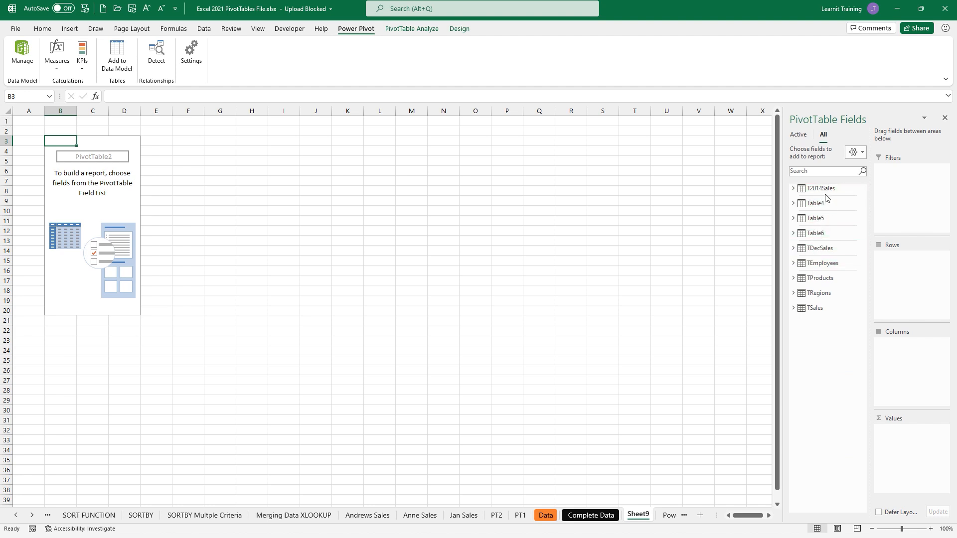
pyautogui.click(793, 278)
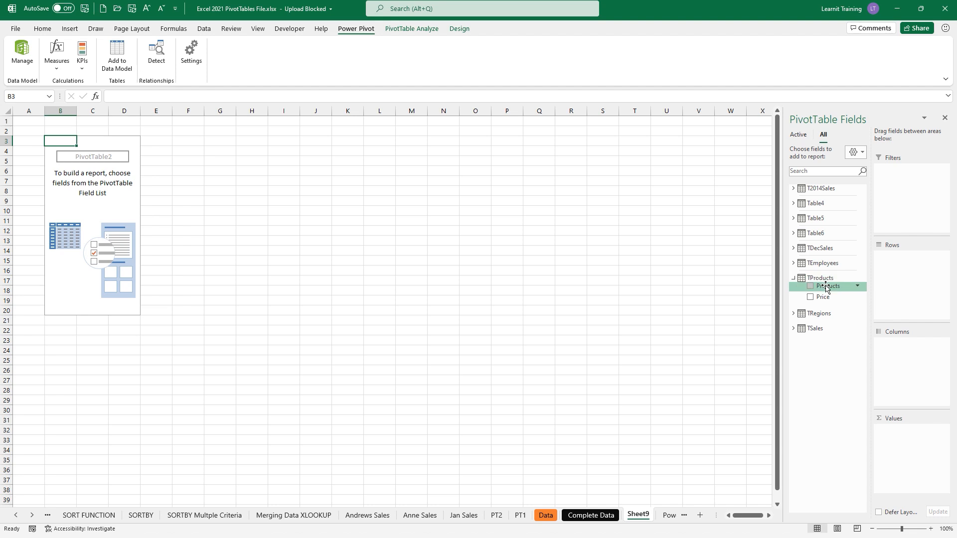
pyautogui.moveTo(826, 287); pyautogui.dragTo(889, 257)
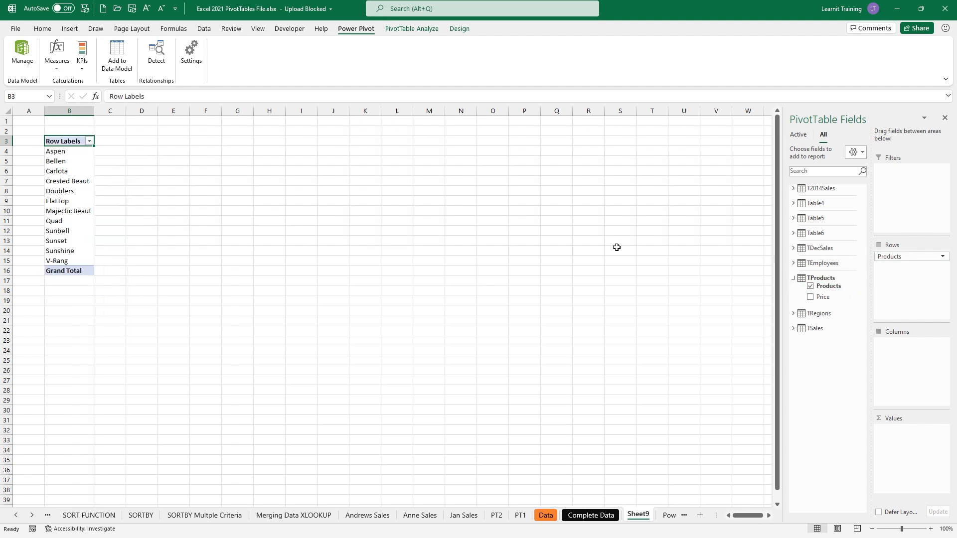
pyautogui.click(794, 328)
pyautogui.moveTo(849, 402); pyautogui.dragTo(900, 434)
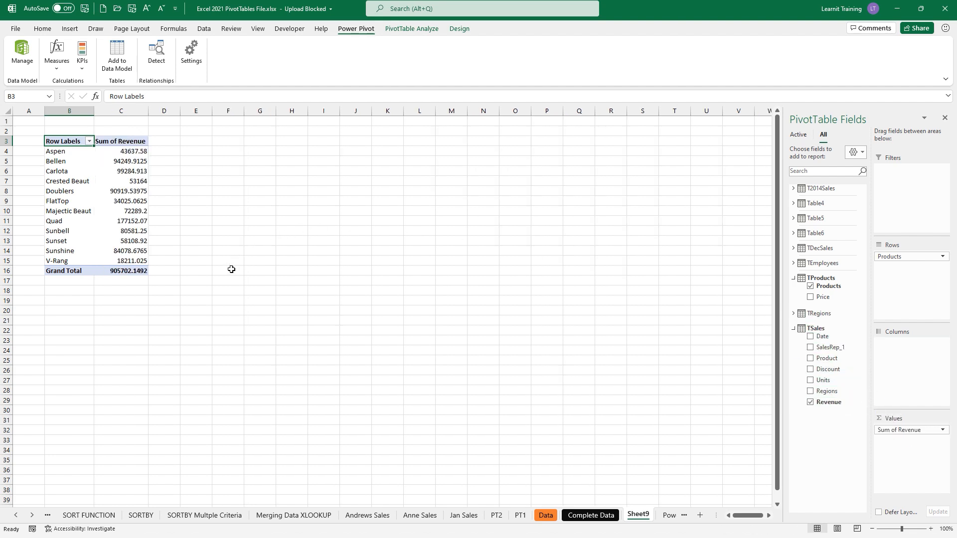
pyautogui.click(143, 192)
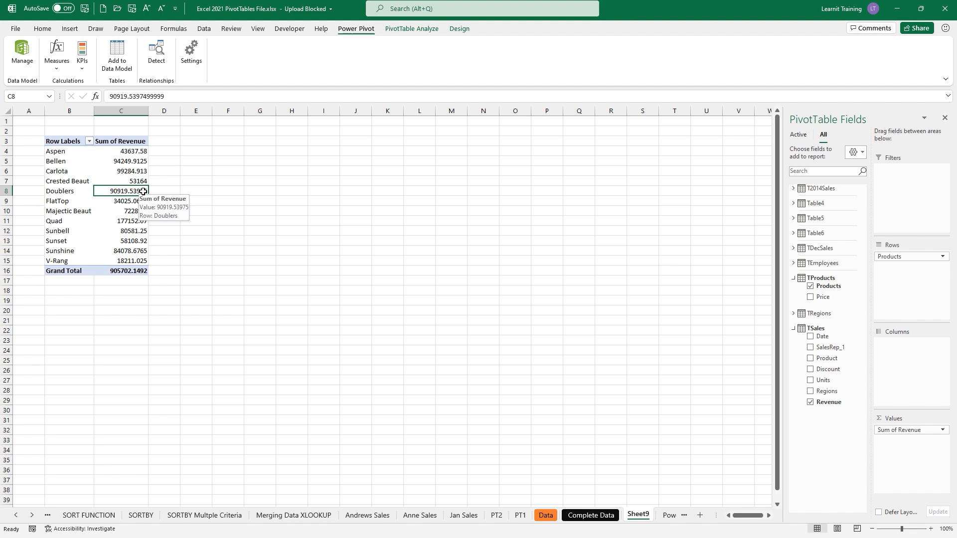
pyautogui.scroll(3, 143, 192)
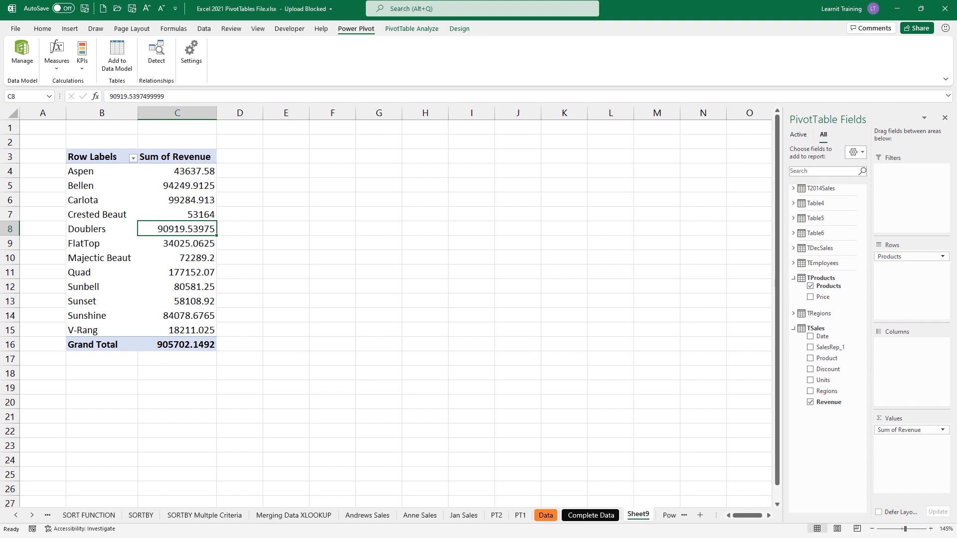
# - Replace TProducts' Products in the rows with TSales' Product field
pyautogui.moveTo(882, 256); pyautogui.dragTo(680, 337)
pyautogui.moveTo(680, 337); pyautogui.dragTo(414, 367)
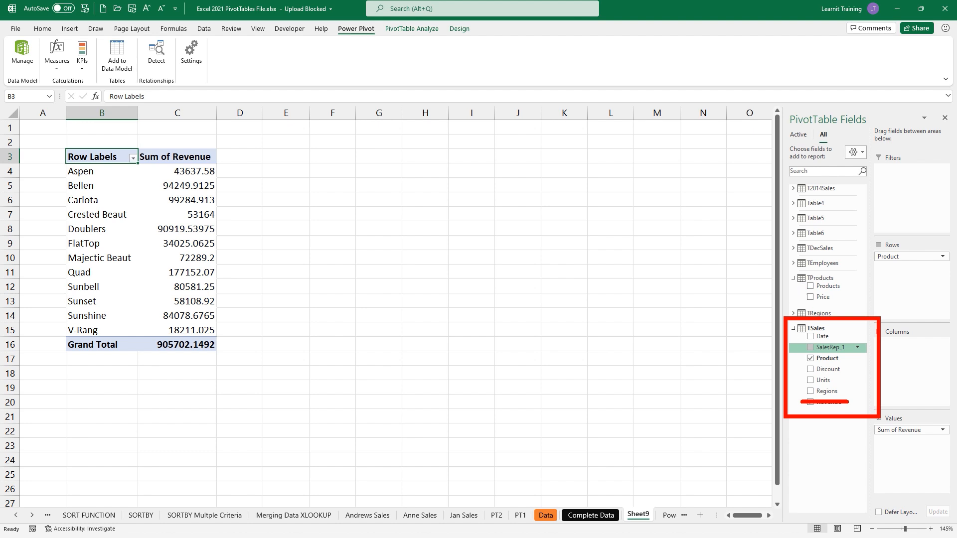
pyautogui.click(793, 313)
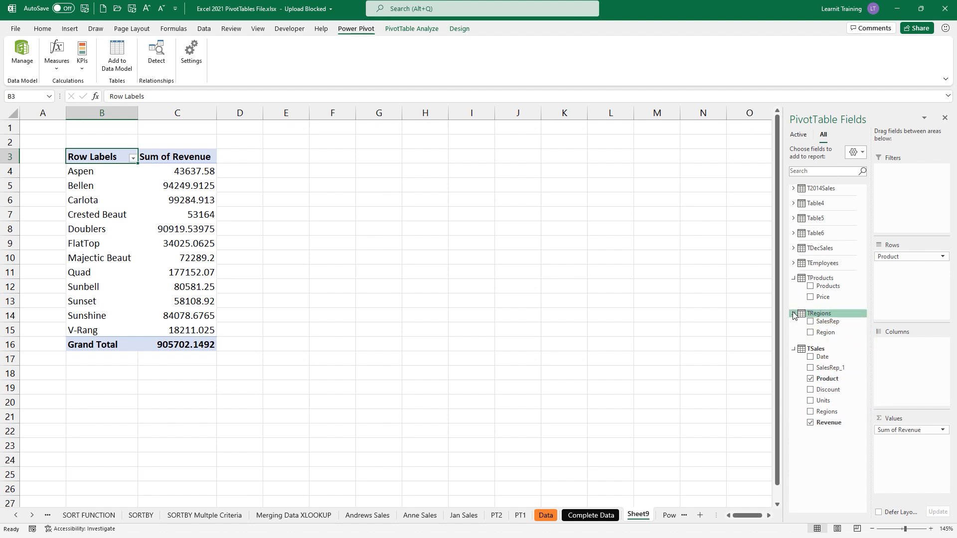
# - Swap Product and Sum of Revenue for TRegions SalesRep rows with Count of Regions as the value
pyautogui.moveTo(904, 257); pyautogui.dragTo(690, 279)
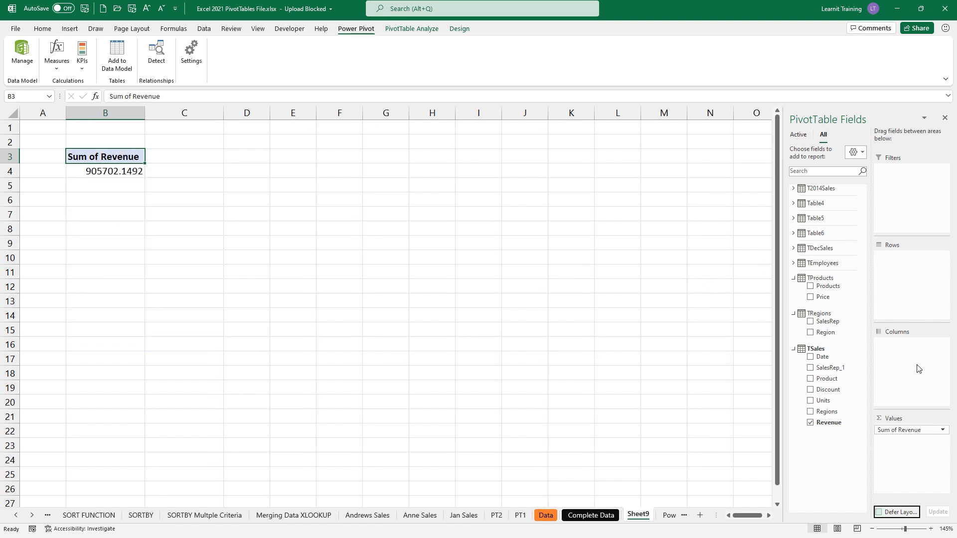
pyautogui.moveTo(922, 438); pyautogui.dragTo(602, 398)
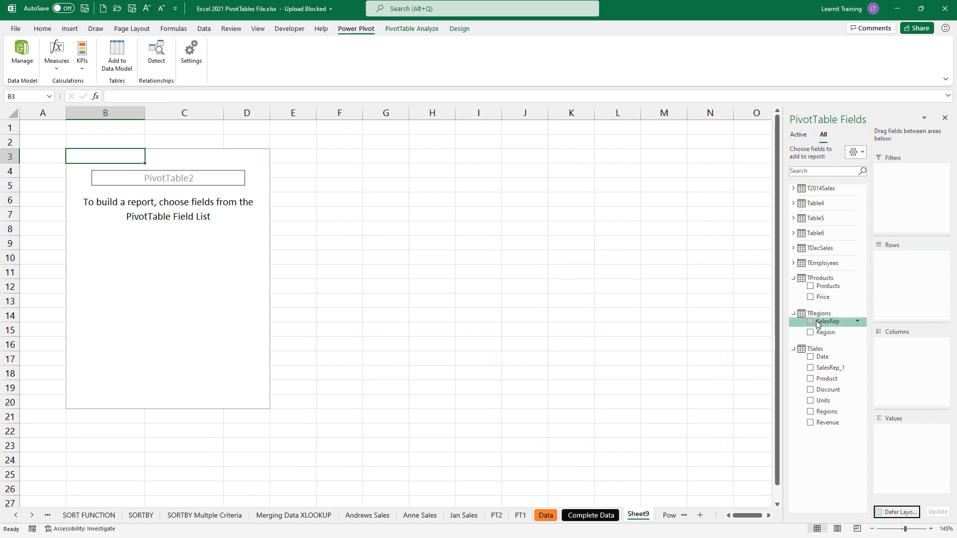
pyautogui.moveTo(818, 323); pyautogui.dragTo(897, 273)
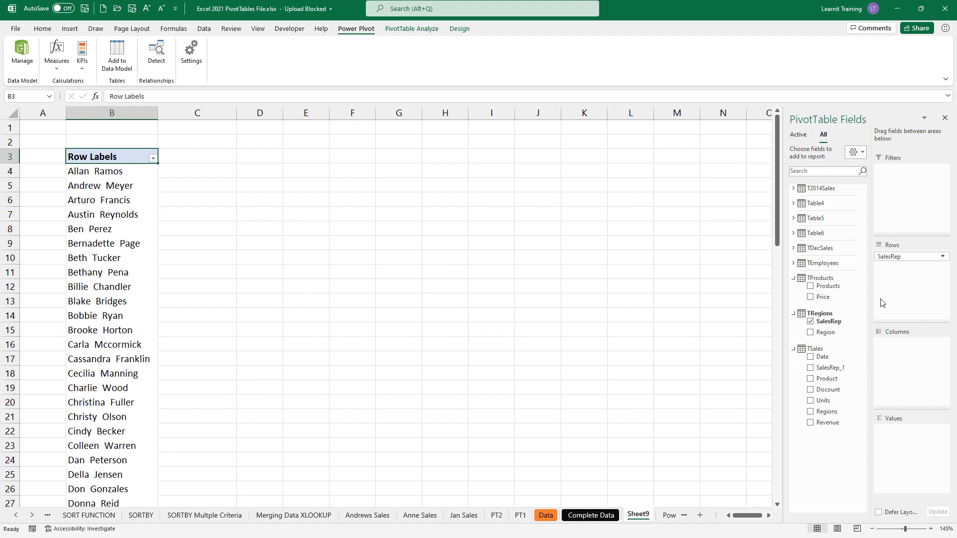
pyautogui.moveTo(807, 416); pyautogui.dragTo(895, 344)
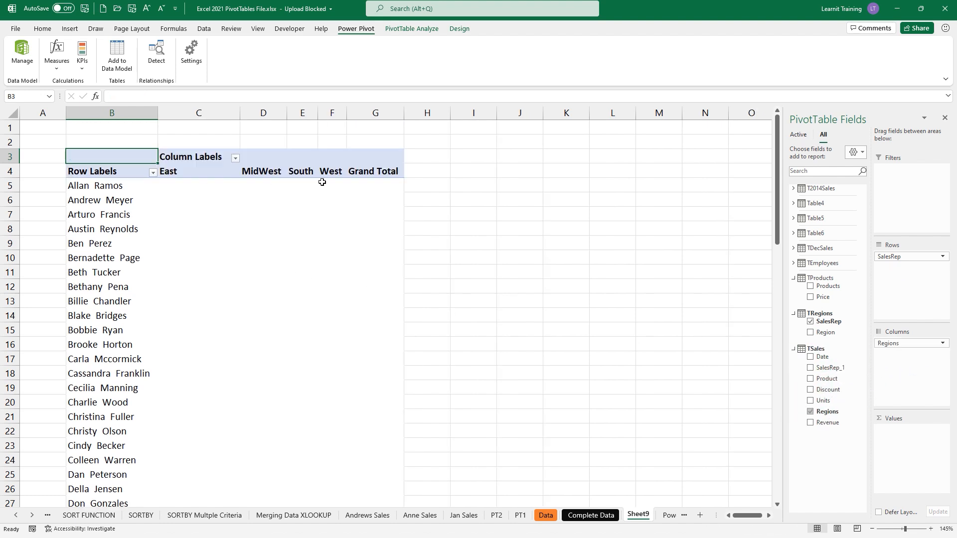
pyautogui.moveTo(910, 343); pyautogui.dragTo(906, 425)
pyautogui.moveTo(911, 343); pyautogui.dragTo(908, 434)
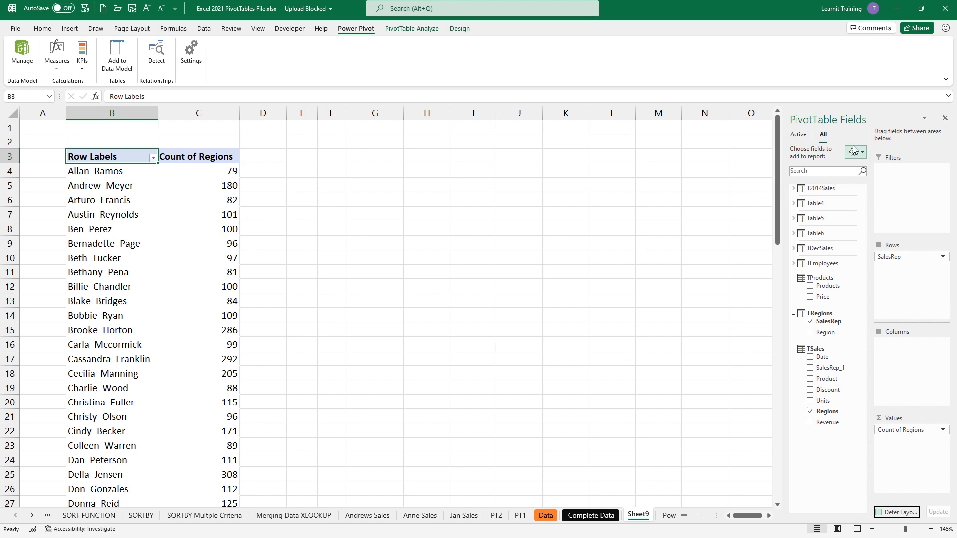
pyautogui.click(798, 136)
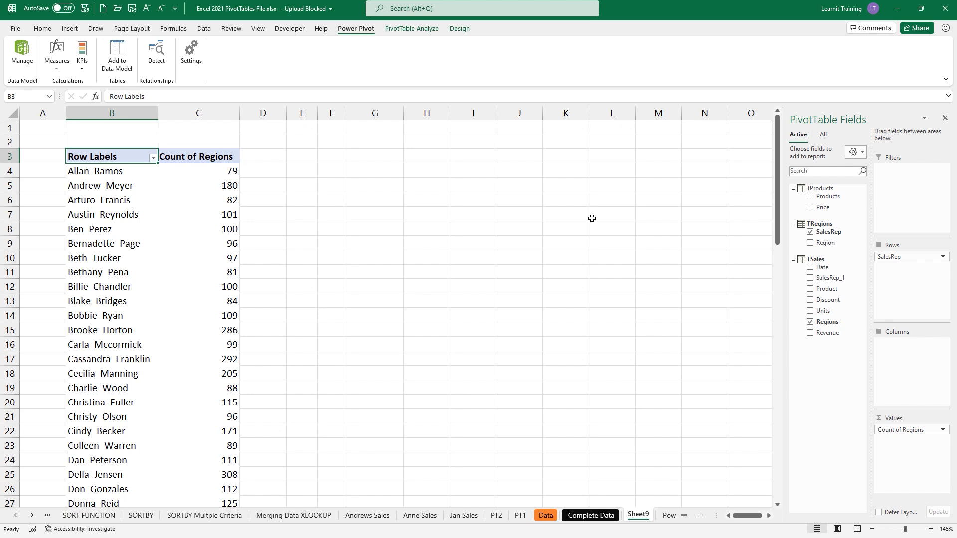
# - Cancel an attempted Add to Data Model and reopen the data model in Power Pivot
pyautogui.click(116, 67)
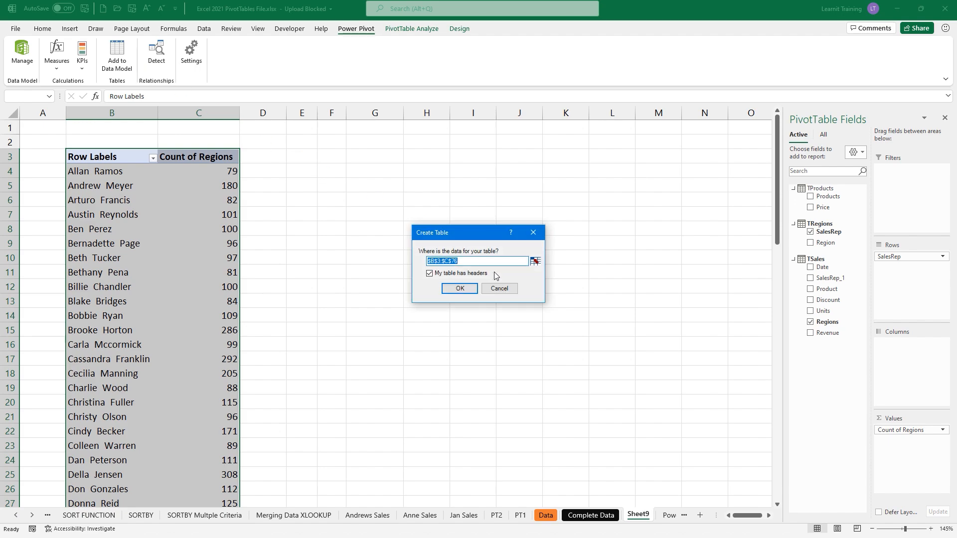
pyautogui.click(499, 289)
pyautogui.click(22, 52)
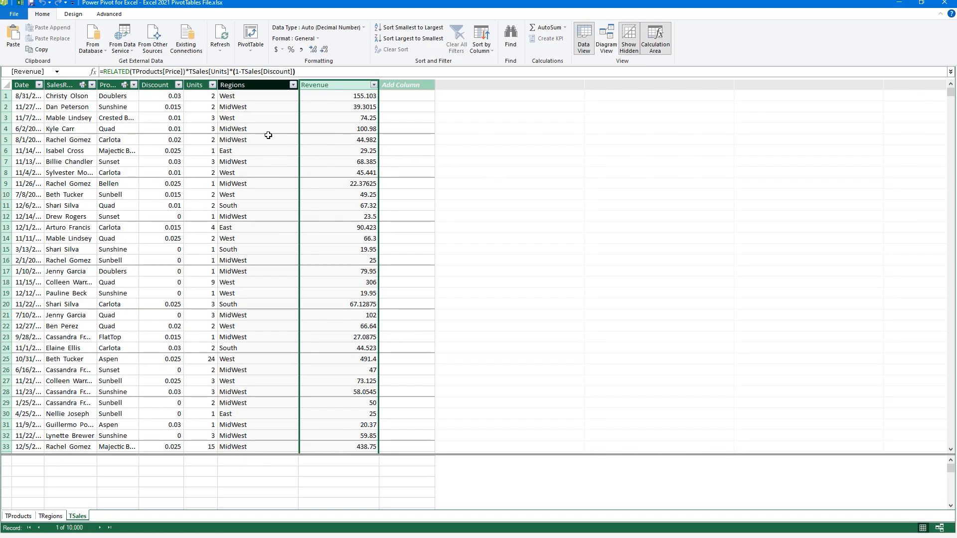
pyautogui.click(253, 49)
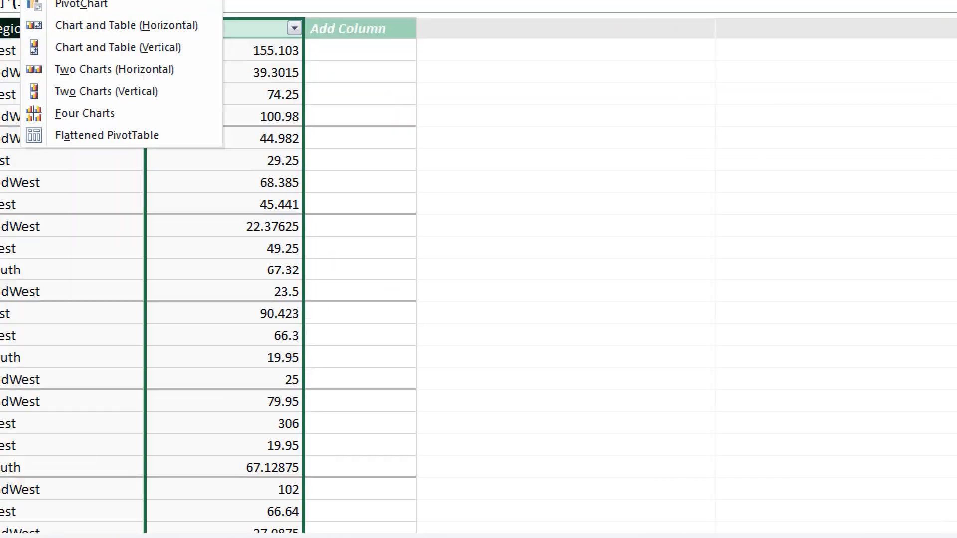
pyautogui.click(452, 72)
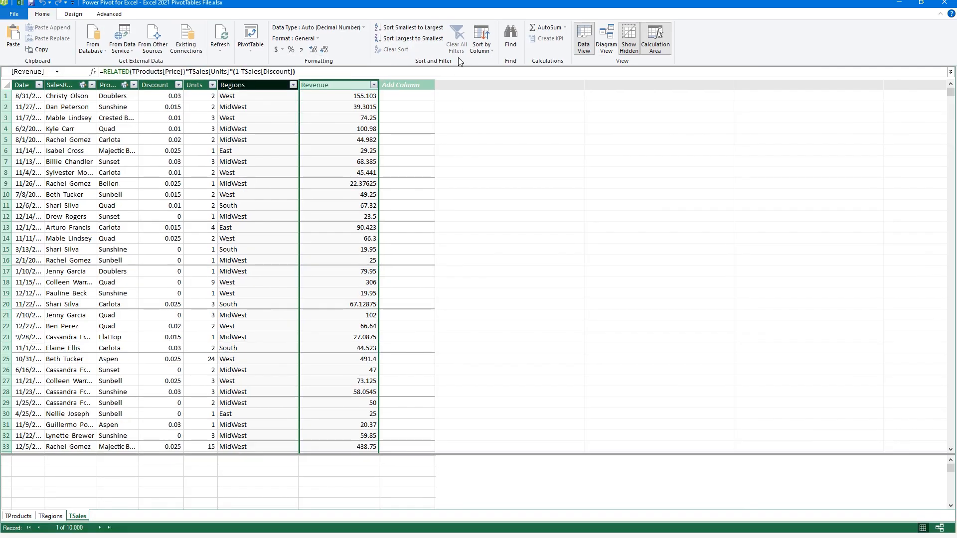
pyautogui.click(481, 52)
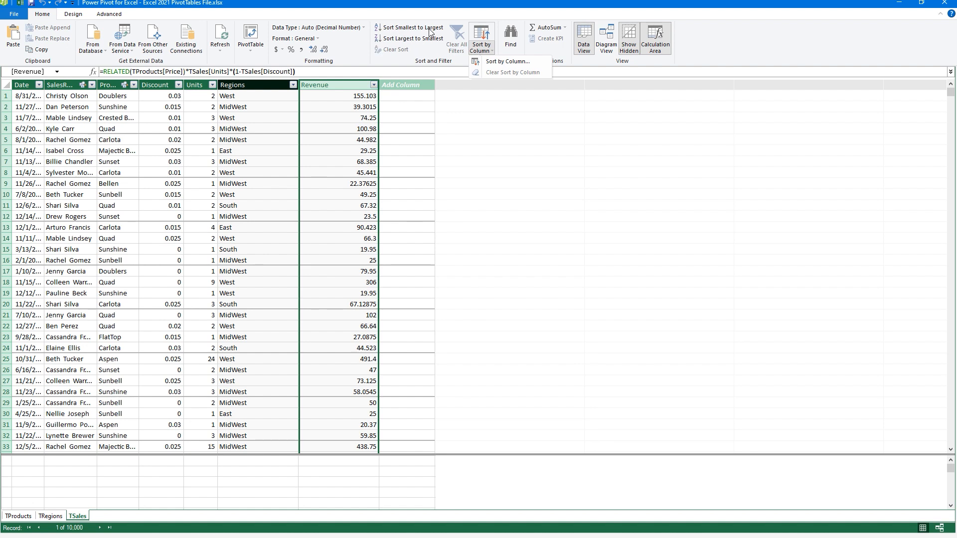
pyautogui.click(468, 128)
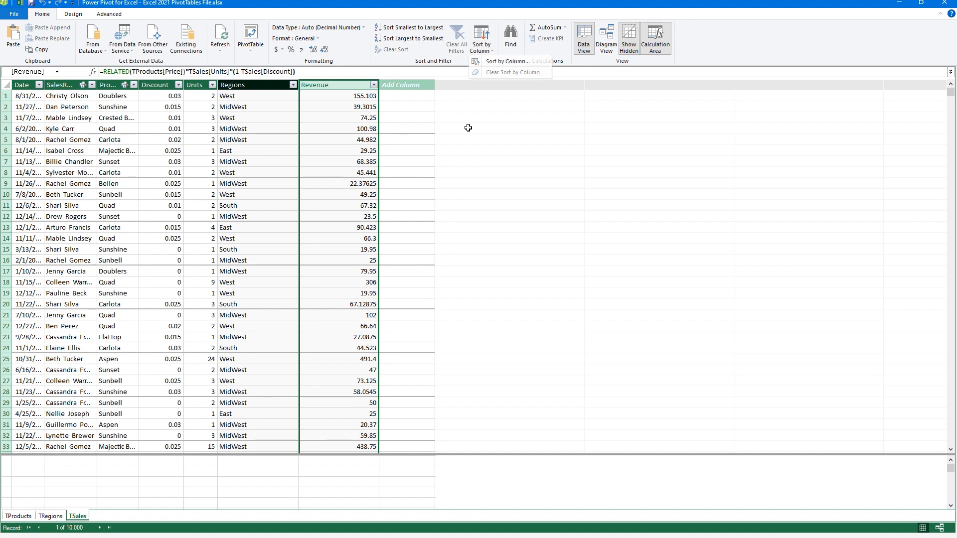